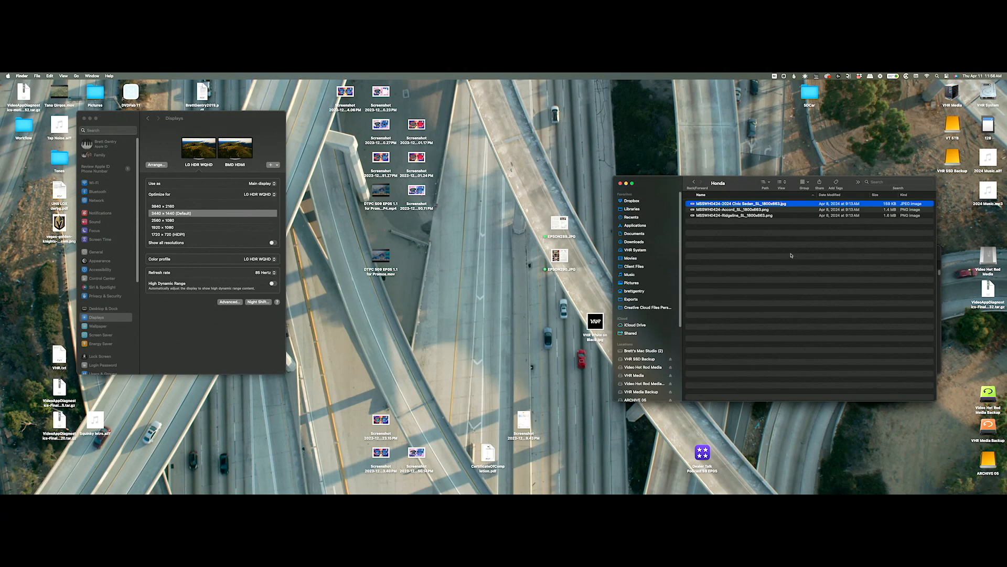
Preview the 2024 Civic Sedan JPG in the Honda folder and open it in Adobe Photoshop 2024
key(space)
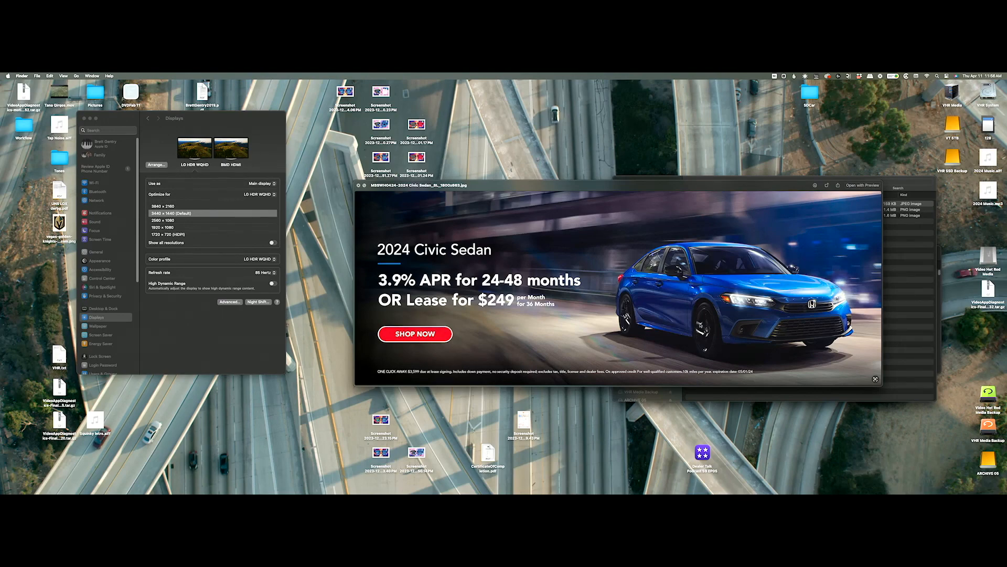
key(space)
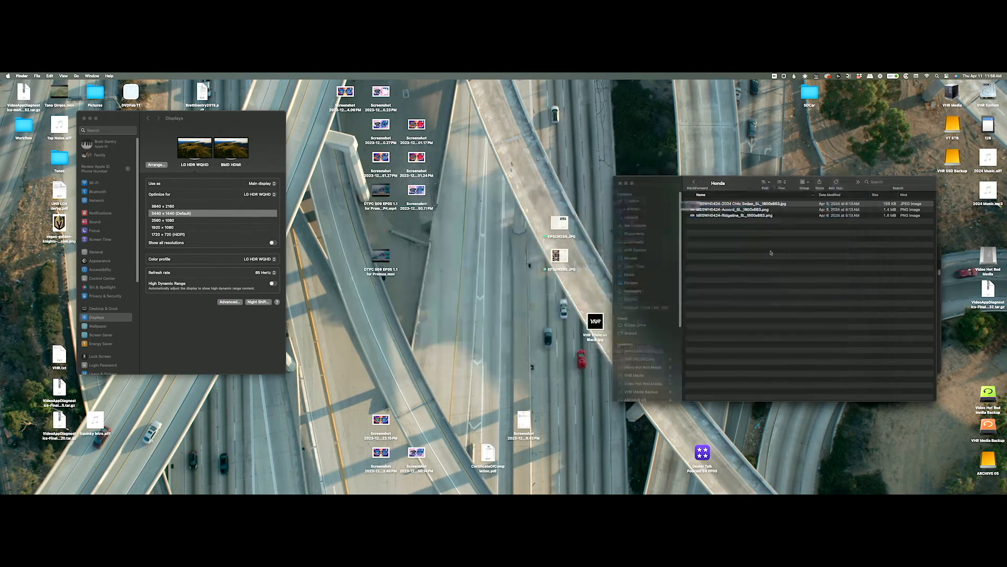
key(space)
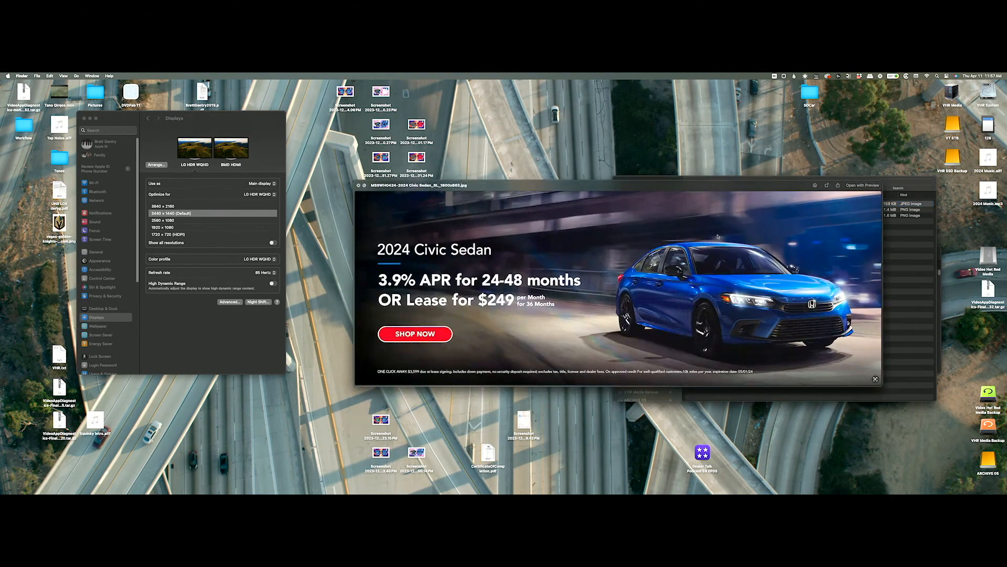
key(space)
right_click(743, 206)
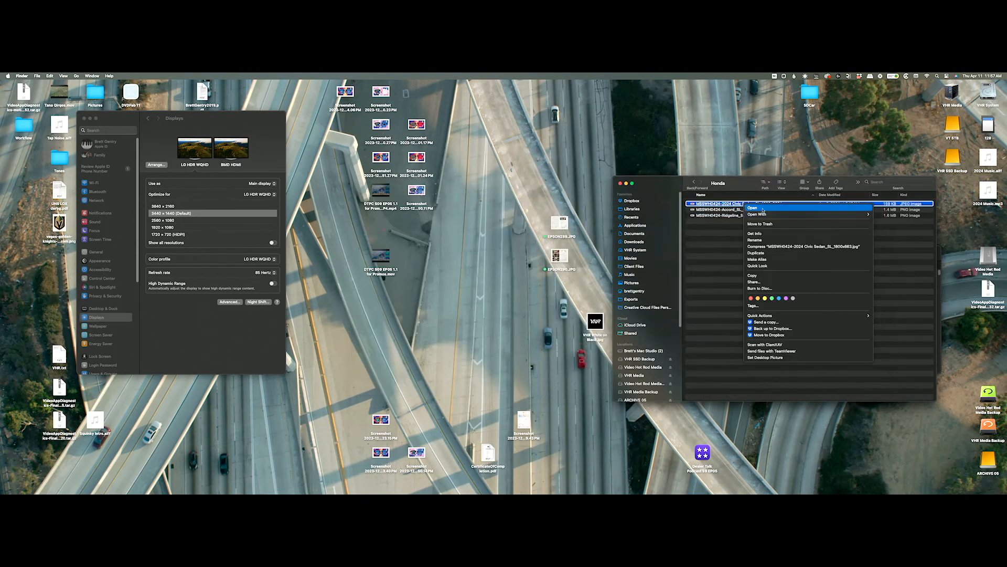
mouse_move(766, 214)
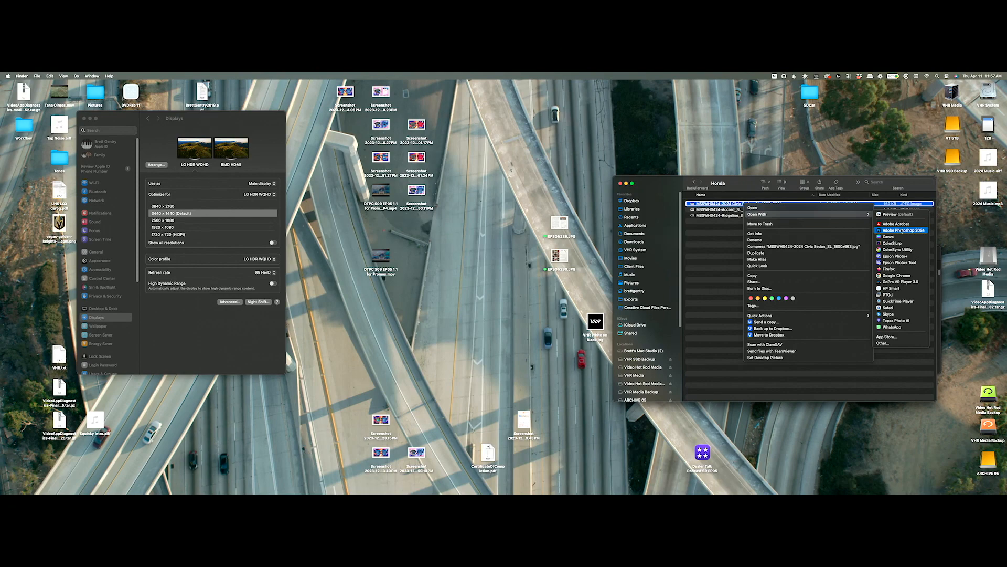
click(902, 231)
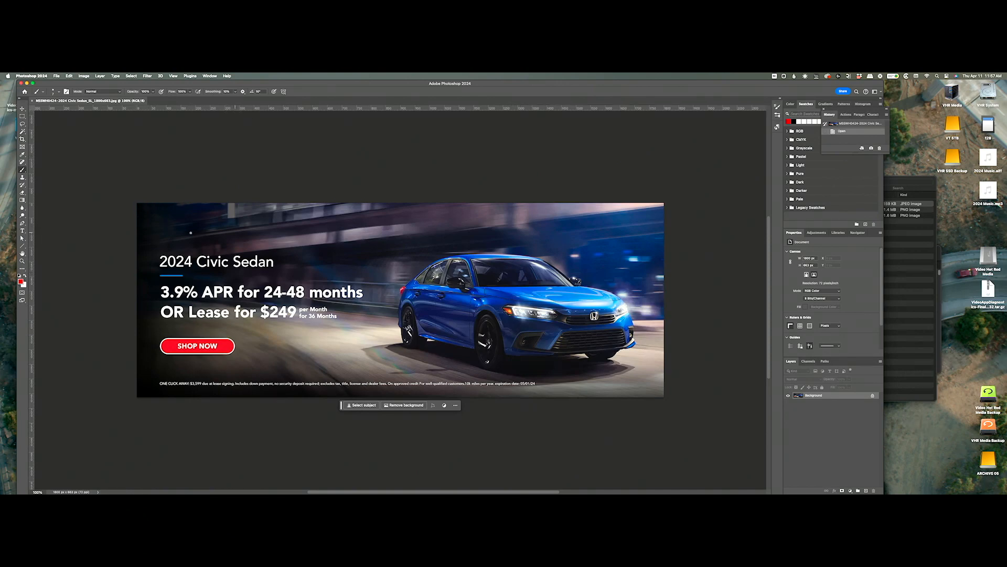
Sample the white of the banner's offer text as the foreground color
click(25, 275)
key(i)
click(173, 306)
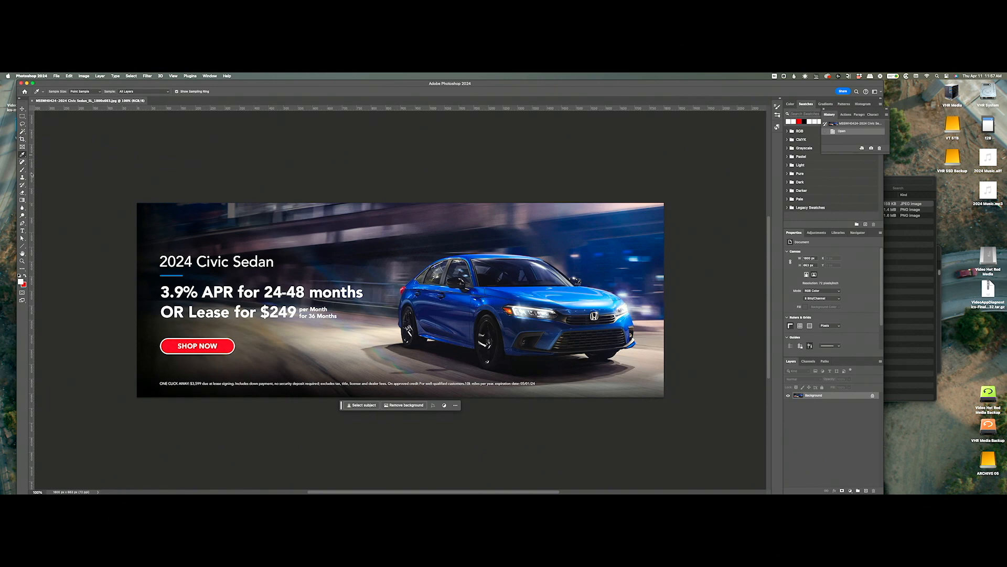
Add a white text layer reading "2024 Civic Sedan" above the banner's existing heading
key(t)
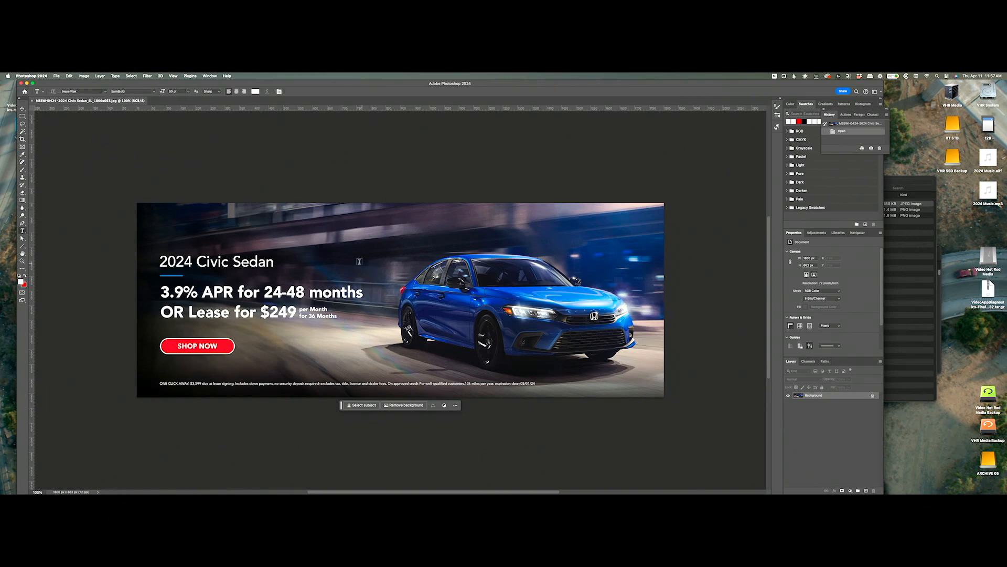
click(227, 224)
text(202)
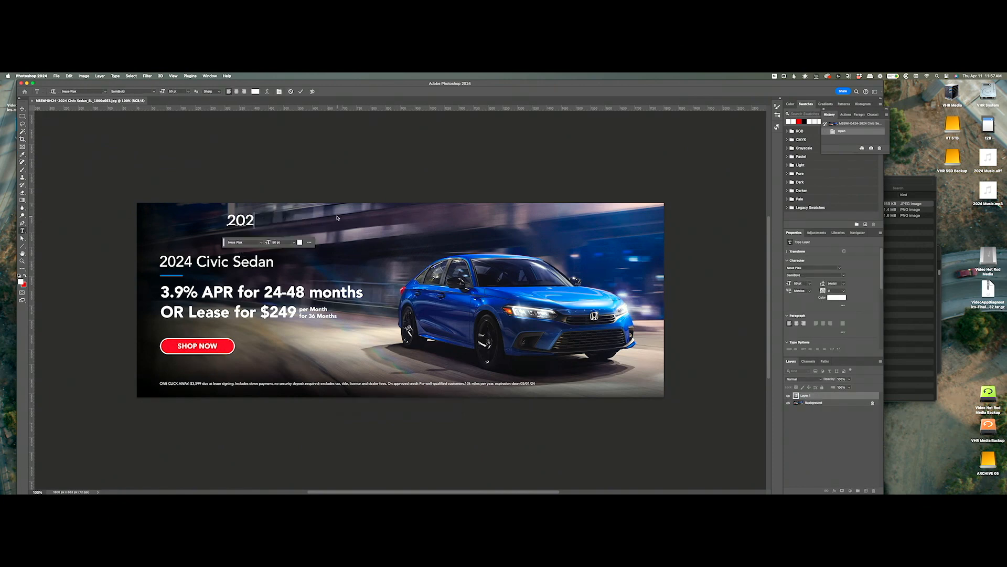
text(4 CIVIC S)
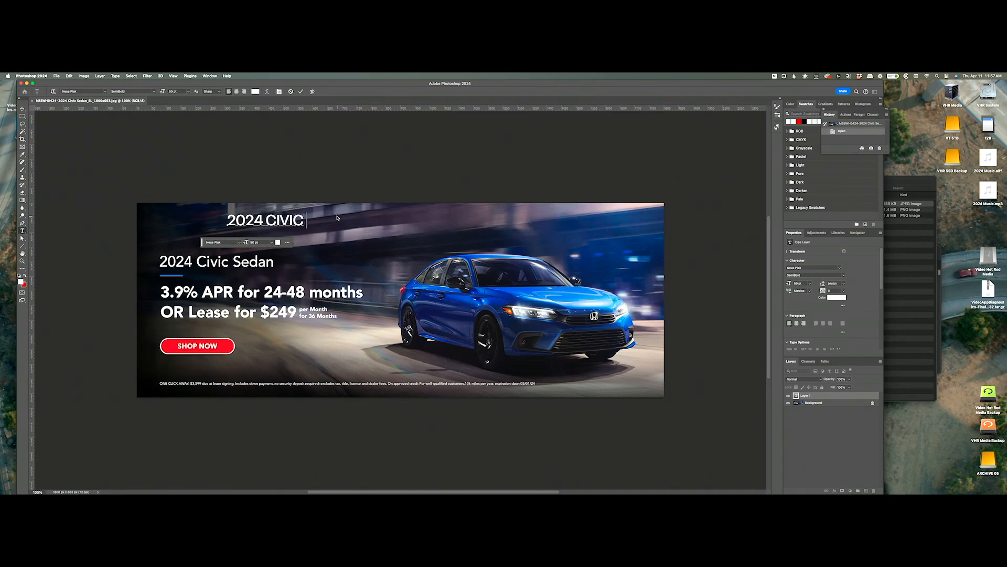
key(BackSpace)
key(BackSpace)
key(BackSpace)
key(BackSpace)
key(BackSpace)
key(BackSpace)
text(ic)
key(BackSpace)
text(vi)
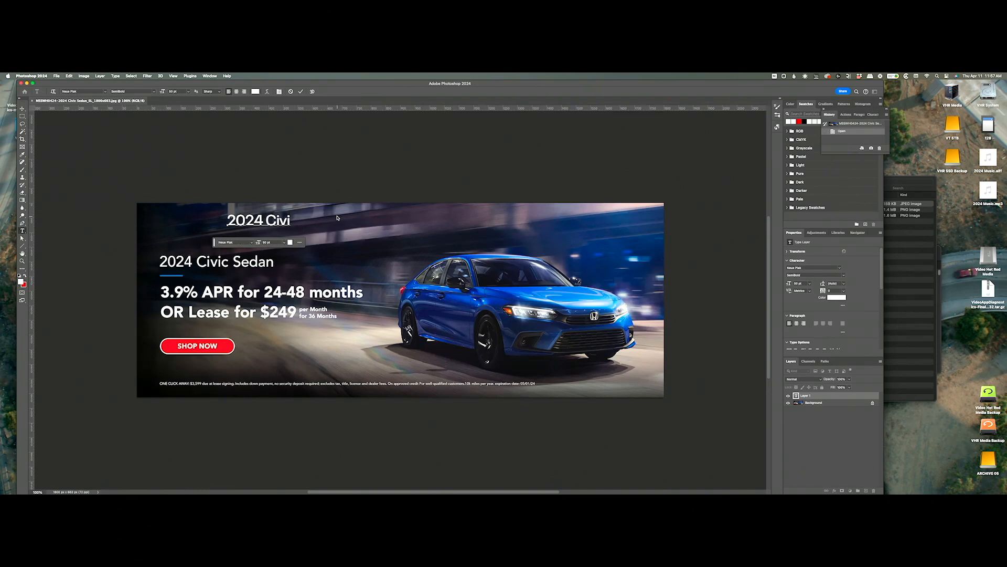
text(c Sedan)
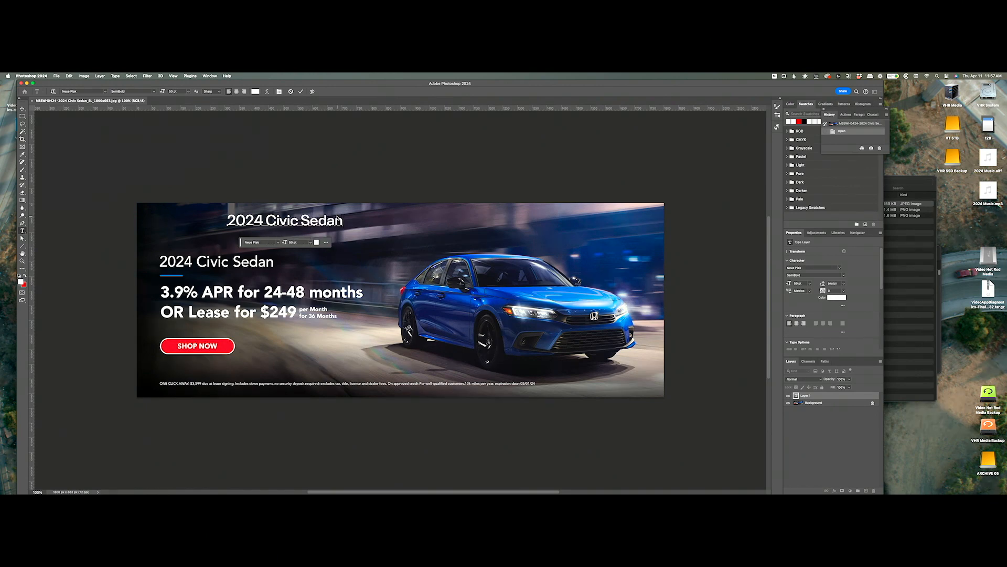
key(super+Return)
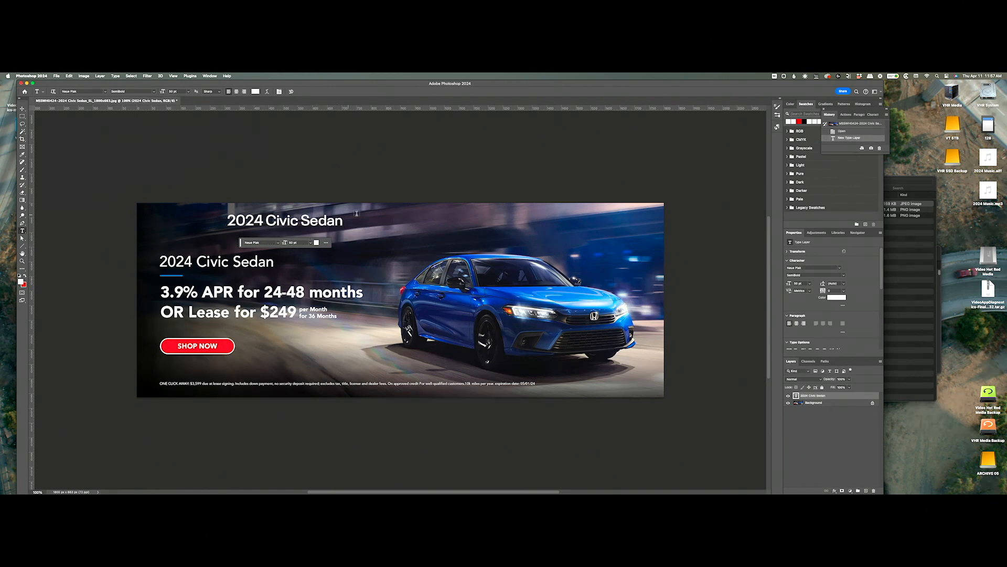
Try Bebas Neue and other fonts matching "be" on the "2024 Civic Sedan" text layer
double_click(797, 396)
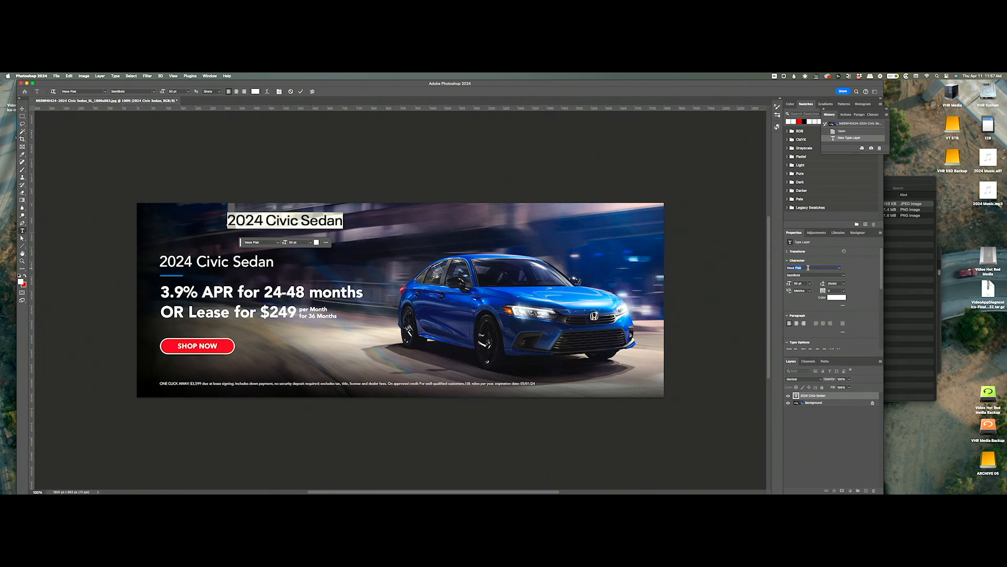
text(abd)
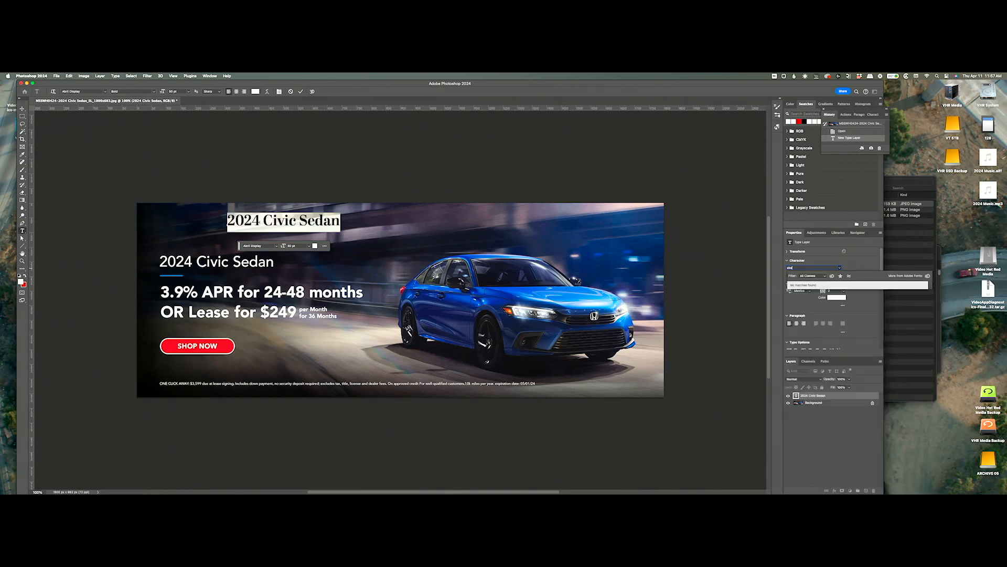
key(BackSpace)
key(BackSpace)
key(BackSpace)
text(be)
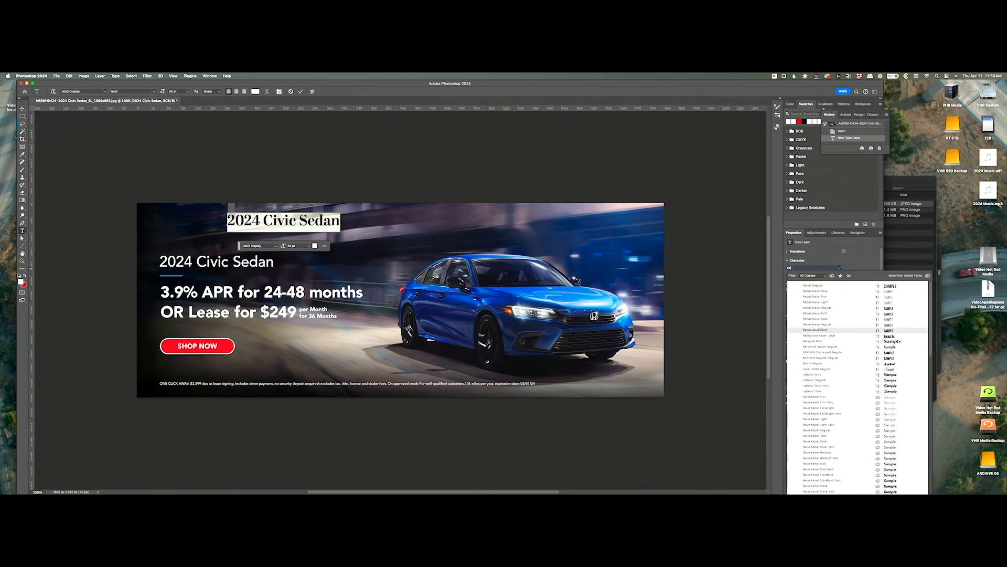
key(Up)
key(Up)
key(Up)
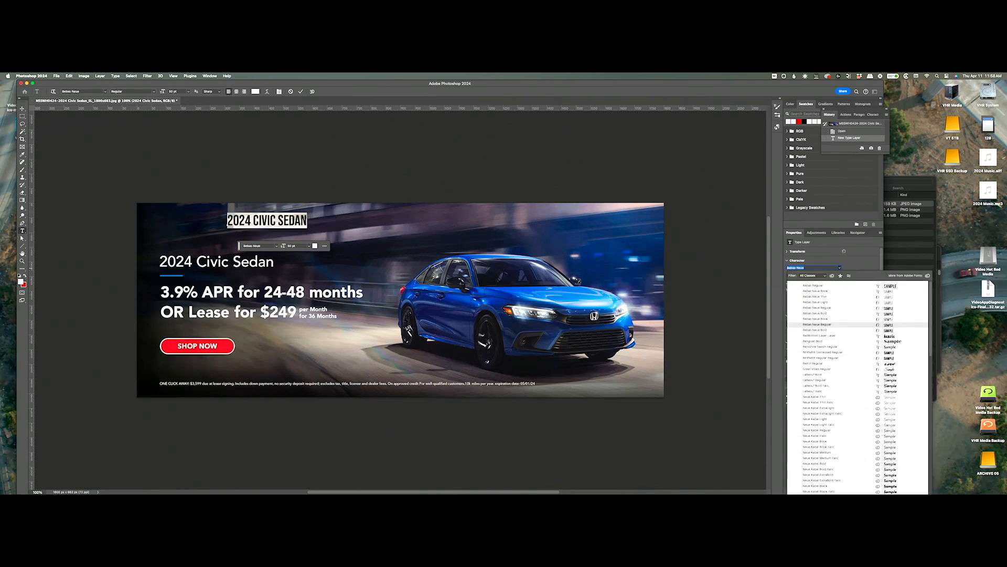
key(Up)
key(Up)
key(Up)
key(Up)
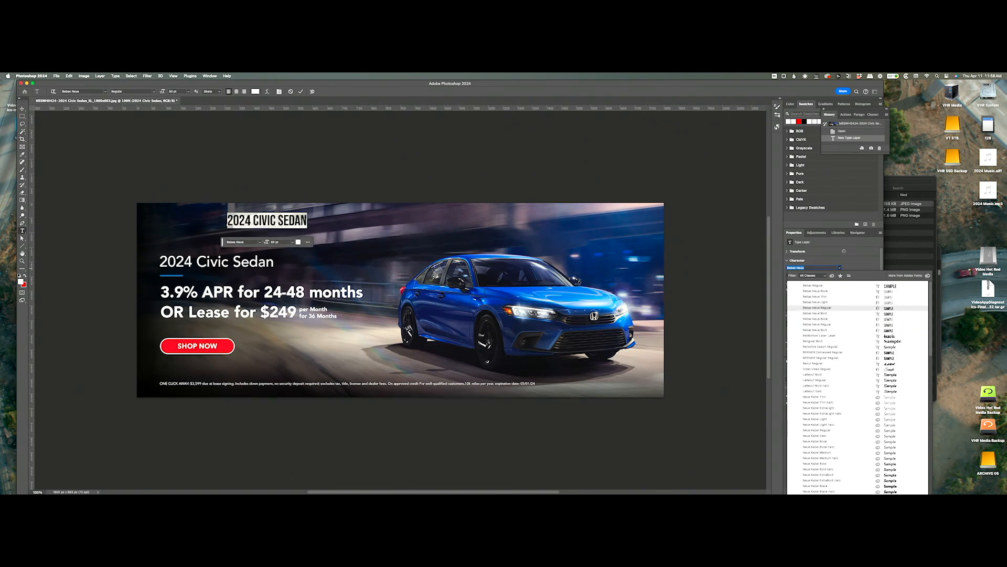
key(Down)
key(Down)
key(Down)
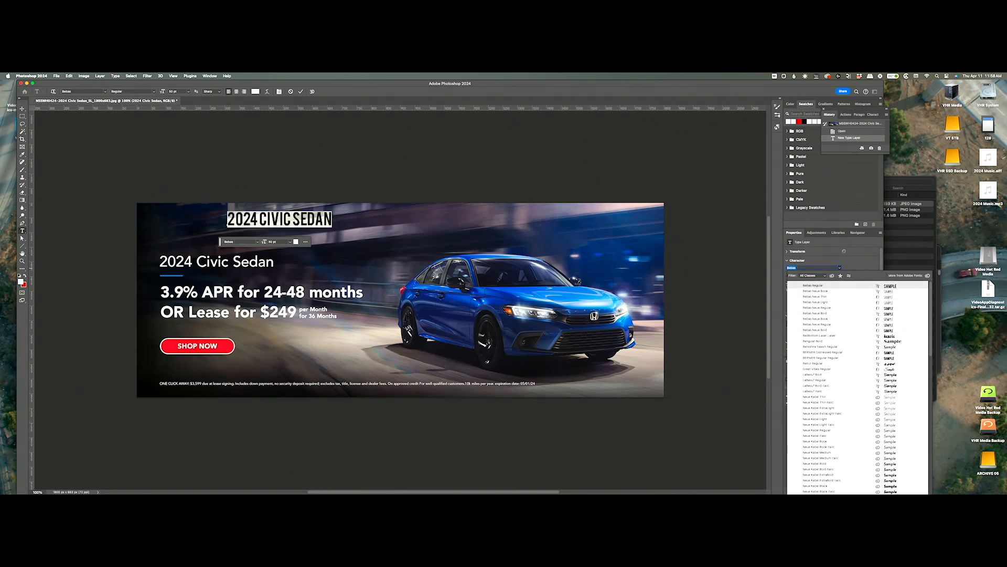
key(Down)
key(Down)
key(Down)
key(Down)
key(Down)
key(Down)
key(Down)
key(Down)
key(Down)
key(Down)
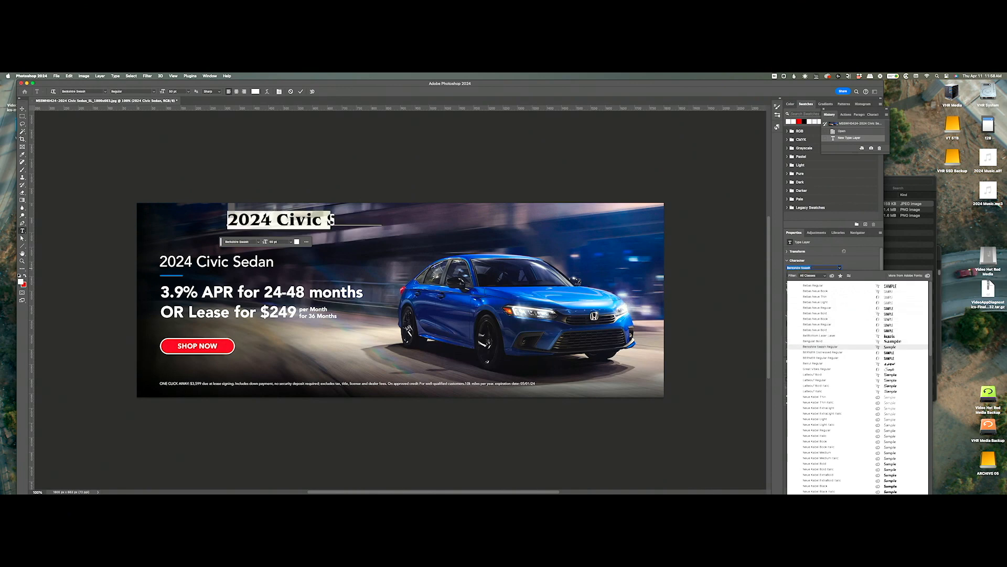
key(Up)
key(Up)
key(Up)
key(Up)
key(Up)
key(Up)
key(Up)
key(Up)
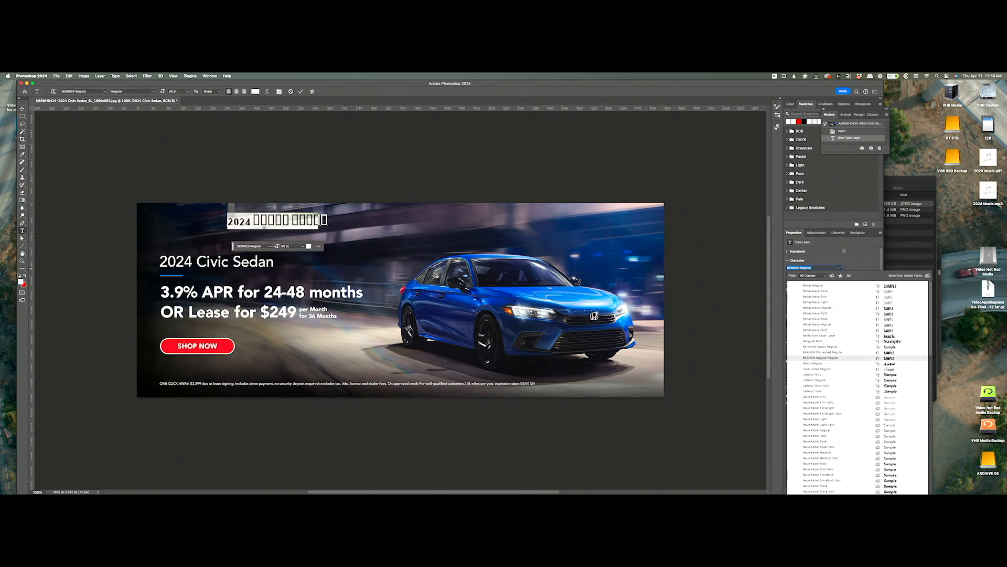
key(Up)
key(Up)
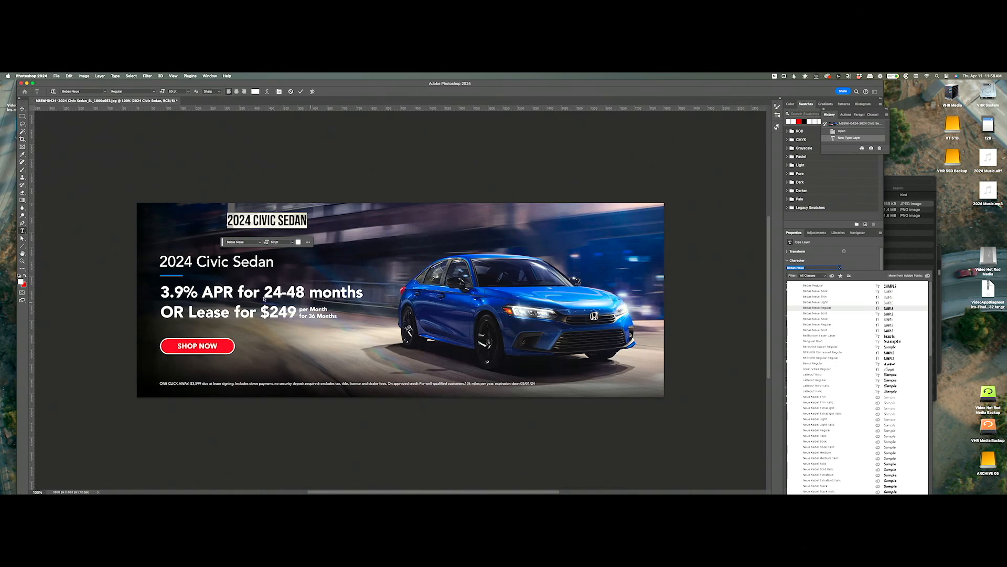
click(928, 245)
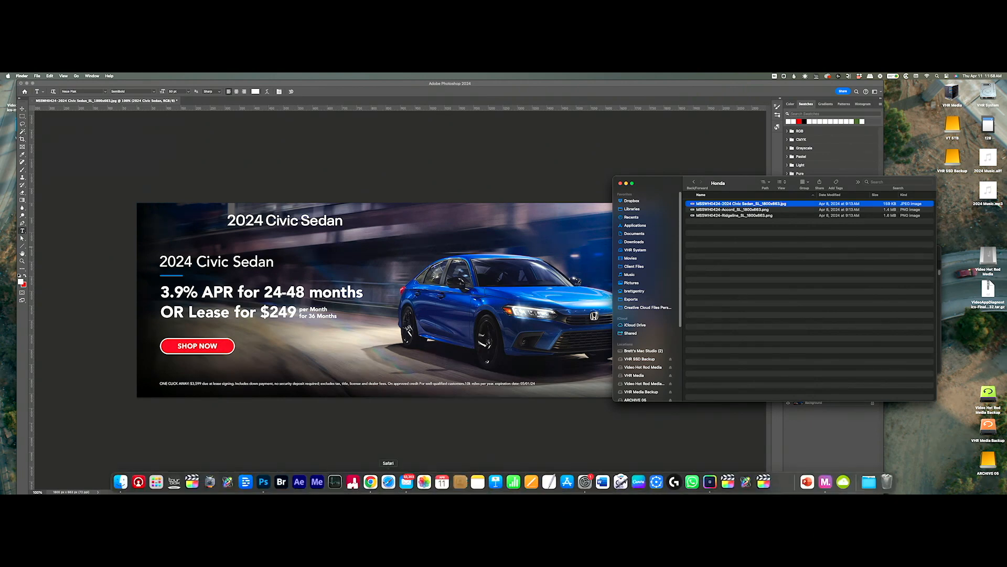
Switch to Chrome, open the MyFonts WhatTheFont finder and upload the 2024 Civic Sedan JPG from the Honda folder
click(497, 482)
click(529, 242)
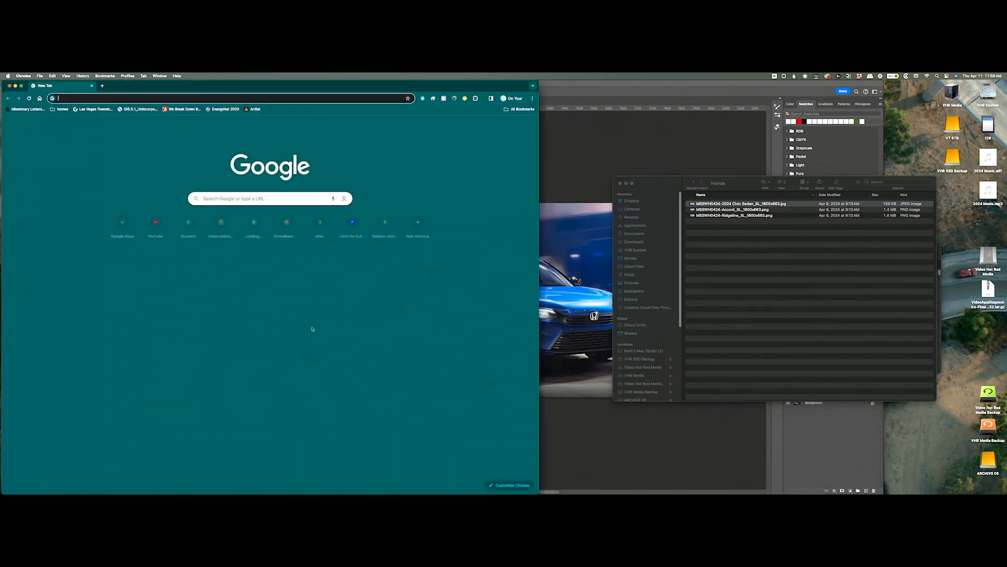
text(whatTheFont Font Finder - Identify Fonts by Image)
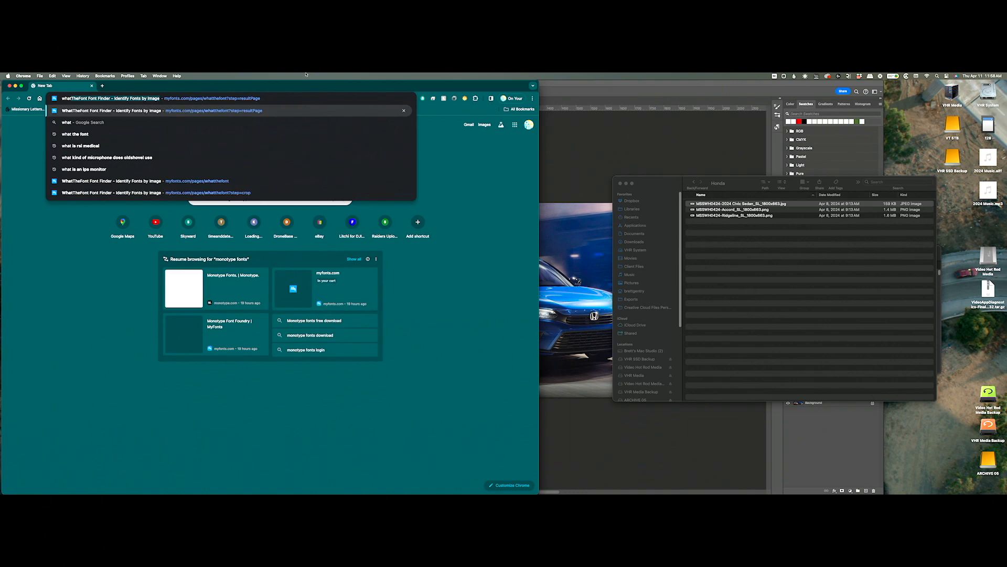
key(Return)
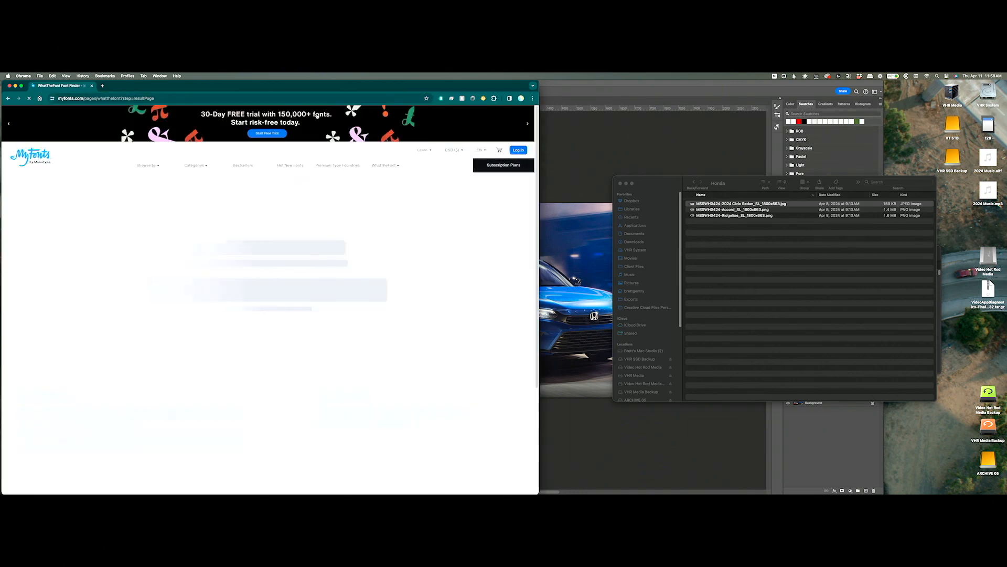
click(781, 265)
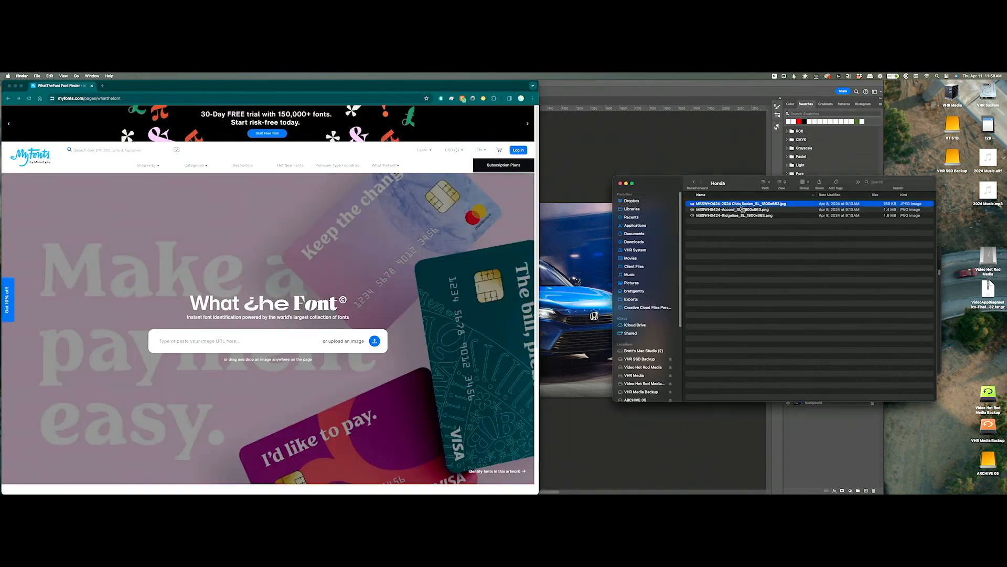
drag(754, 203, 377, 232)
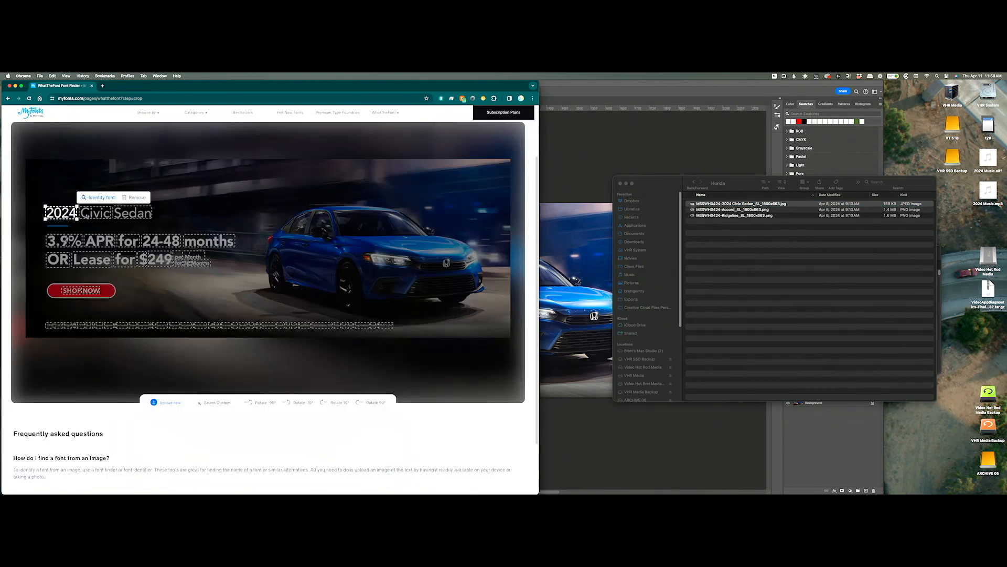
Frame the words "Civic Sedan" in the uploaded banner and identify their font
click(94, 214)
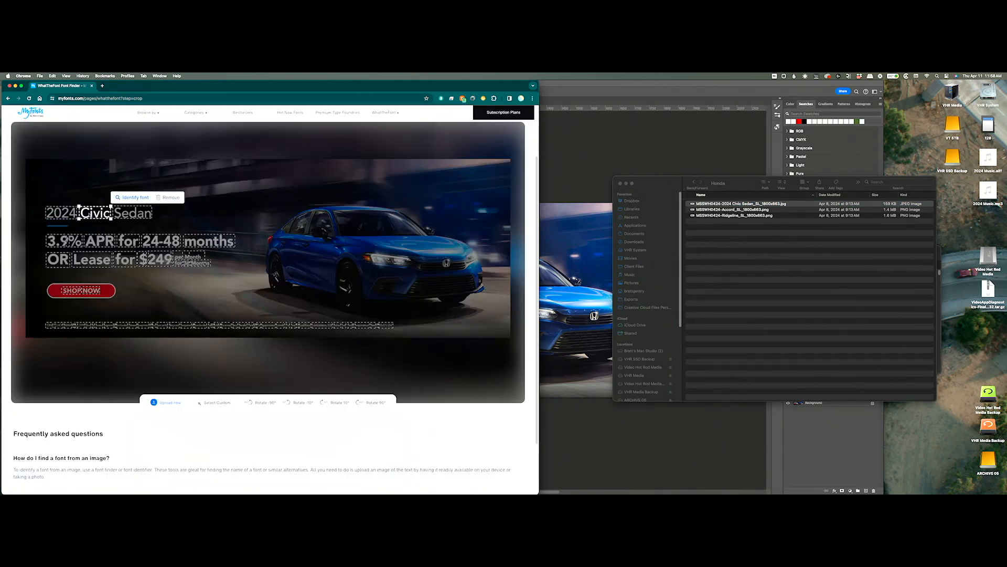
click(143, 214)
click(97, 213)
drag(112, 219, 155, 217)
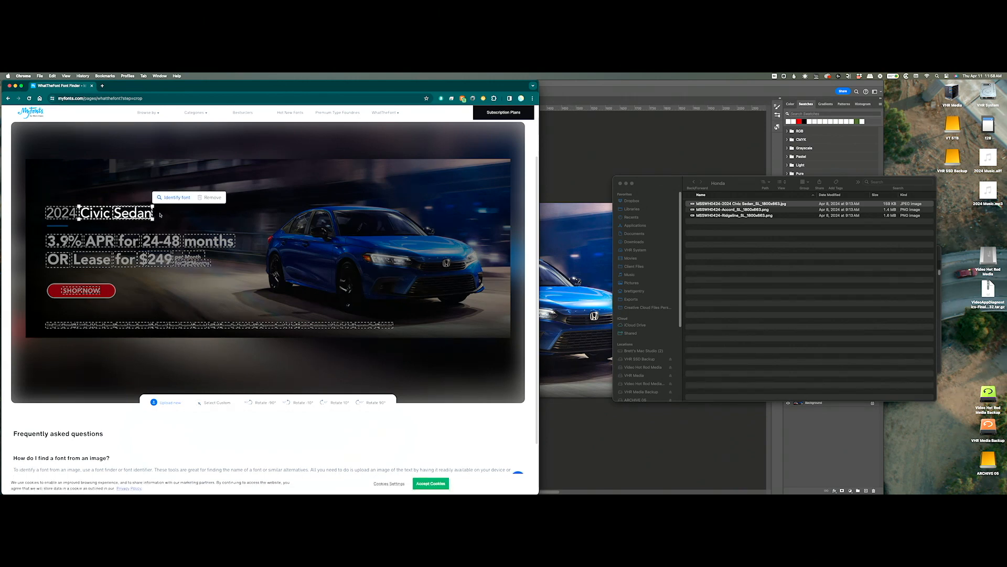
click(175, 197)
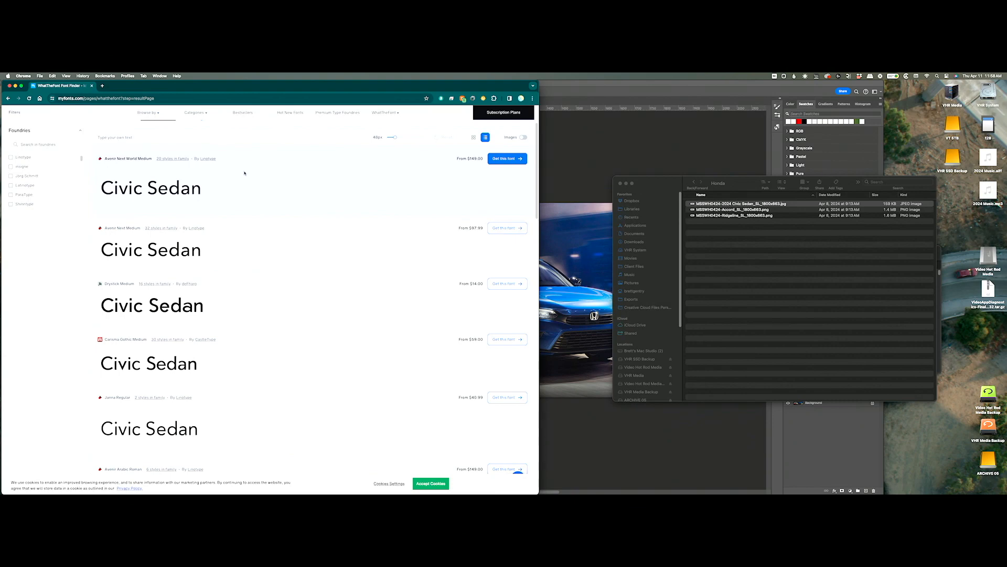
Return to the uploaded banner, frame "APR for 24-48 months" and identify its font
click(7, 98)
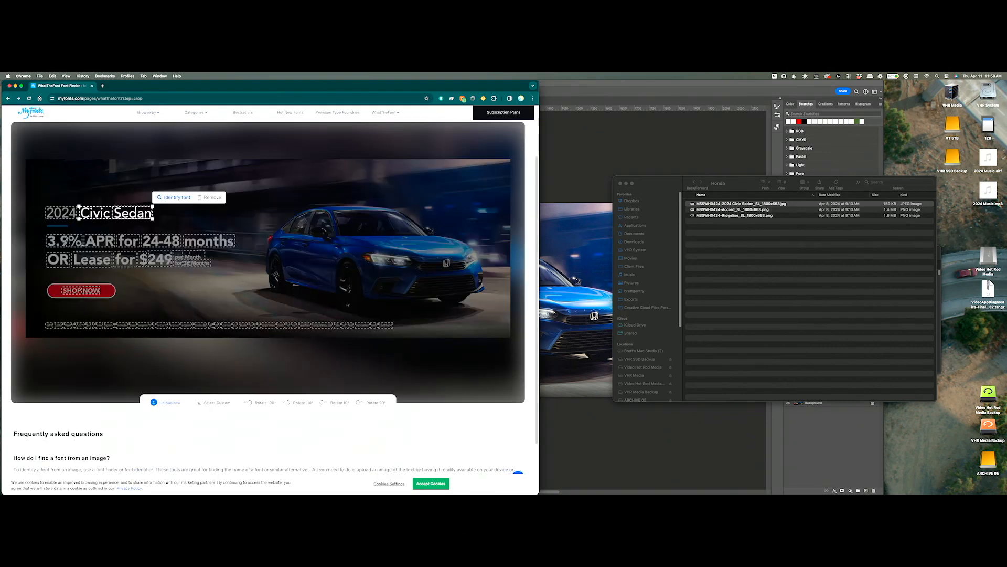
click(62, 243)
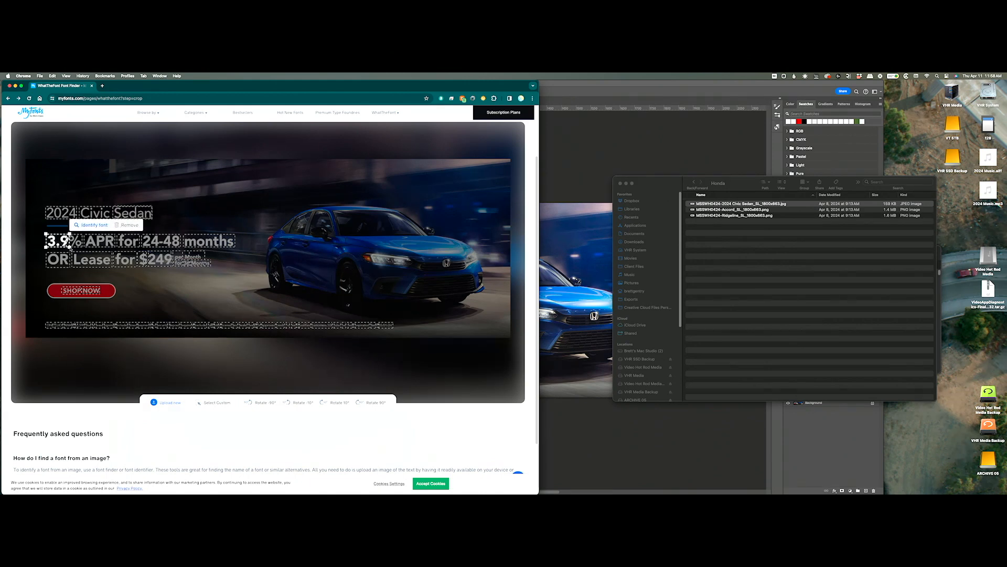
drag(84, 235, 236, 247)
click(260, 225)
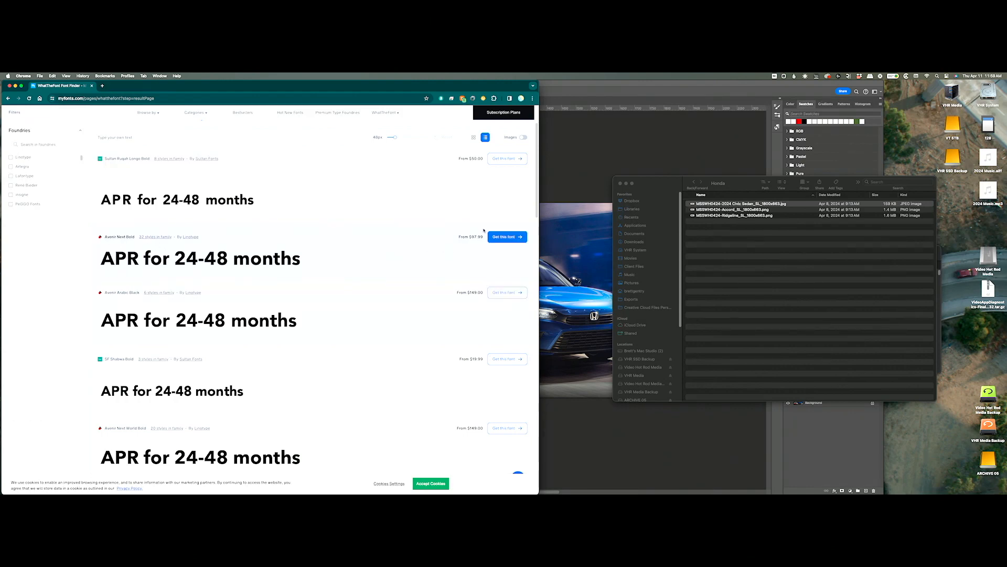
Switch back to Photoshop and set the whole "2024 Civic Sedan" text to Avenir Next Medium
click(92, 85)
double_click(326, 226)
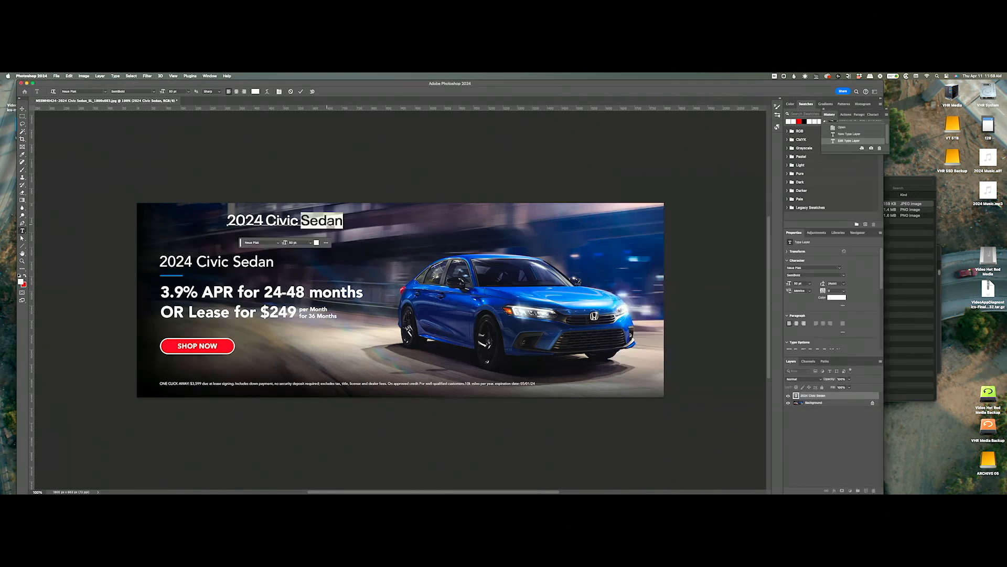
key(super+a)
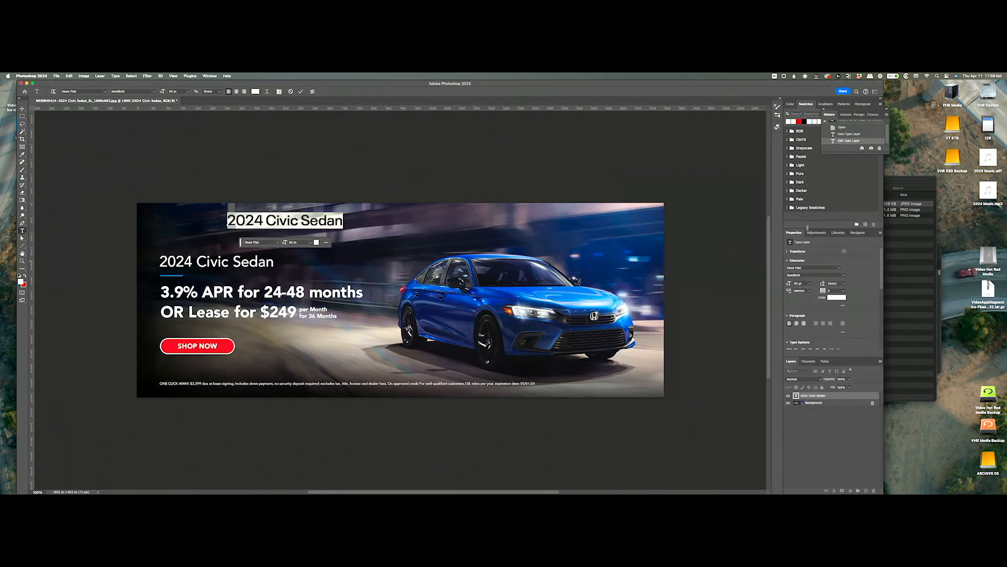
click(805, 267)
text(avenir)
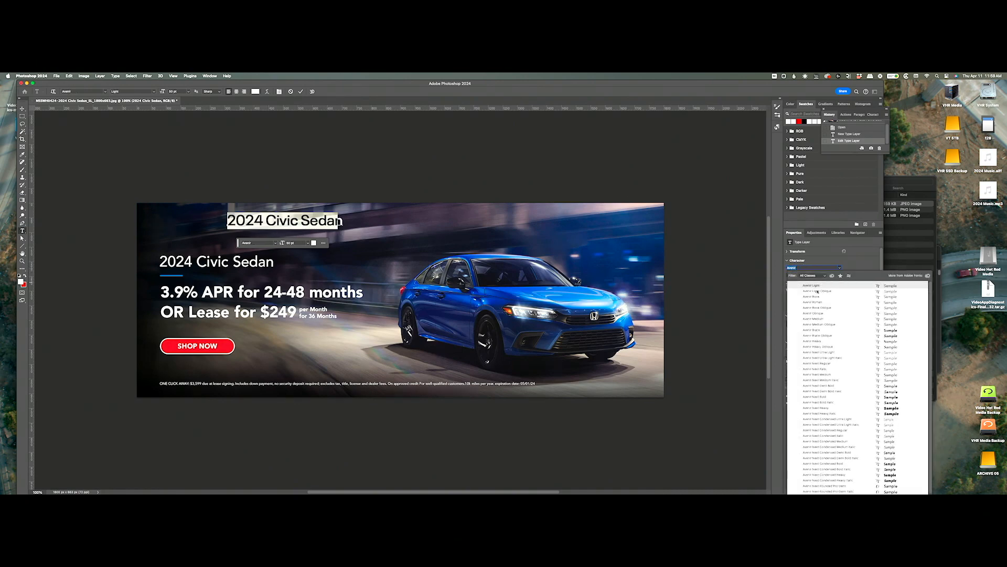
click(834, 375)
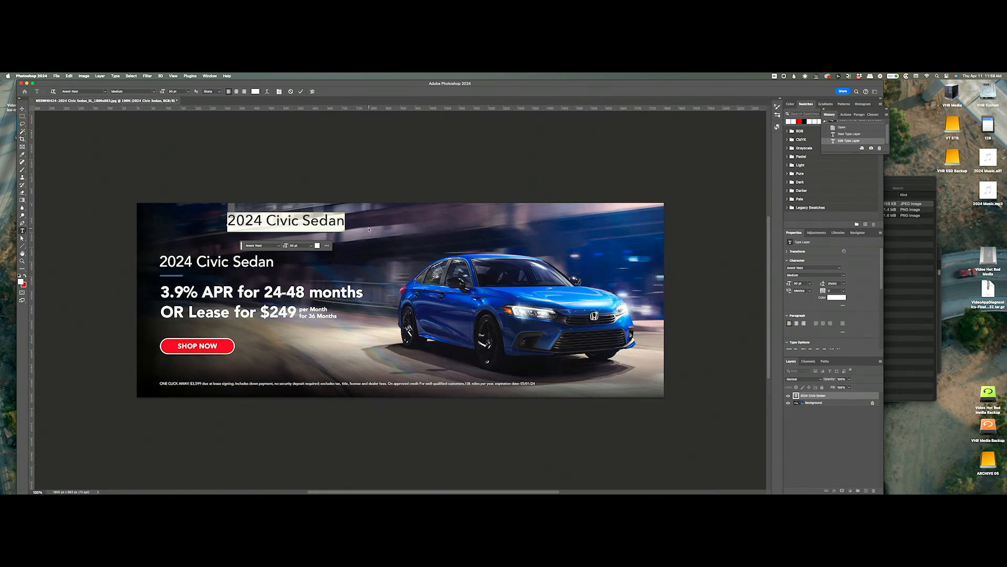
Fit the "2024 Civic Sedan" text over the banner's original heading by moving and scaling it, and duplicate it just below
drag(359, 232, 288, 266)
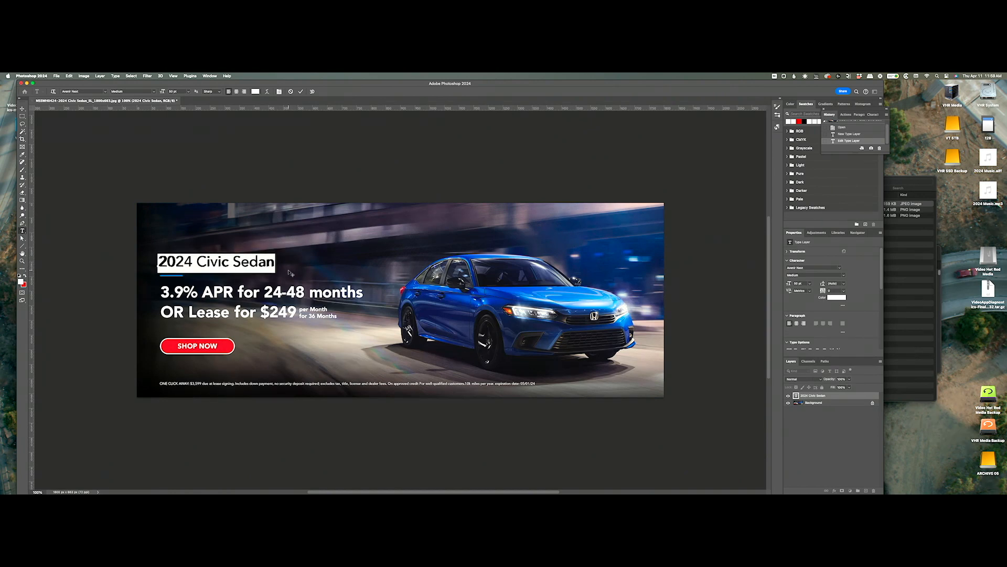
click(320, 256)
key(super+t)
drag(274, 262, 274, 262)
drag(157, 261, 268, 288)
key(Return)
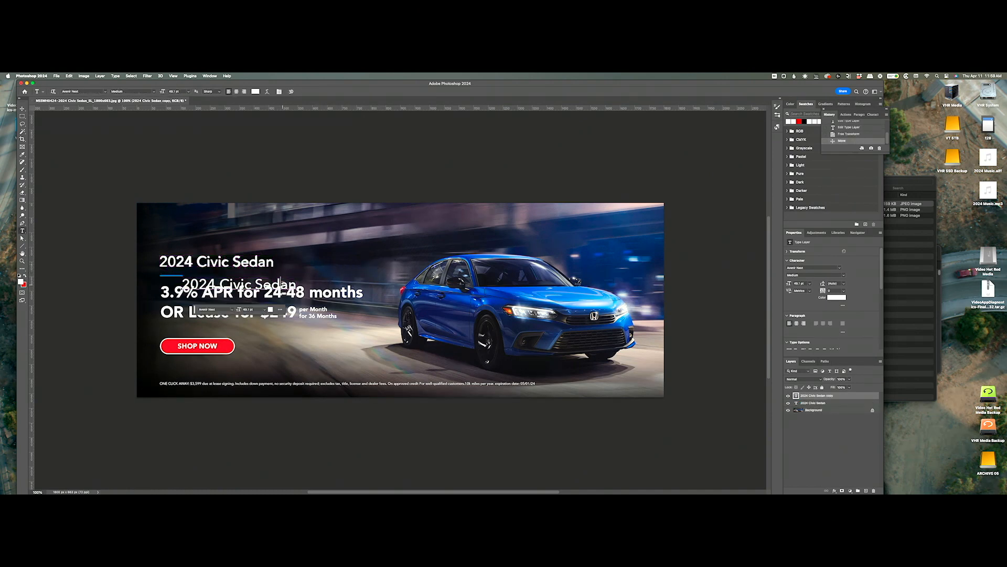
Replace the duplicated heading's text with "3.9% APR for 24-48 months"
double_click(281, 283)
key(ctrl+a)
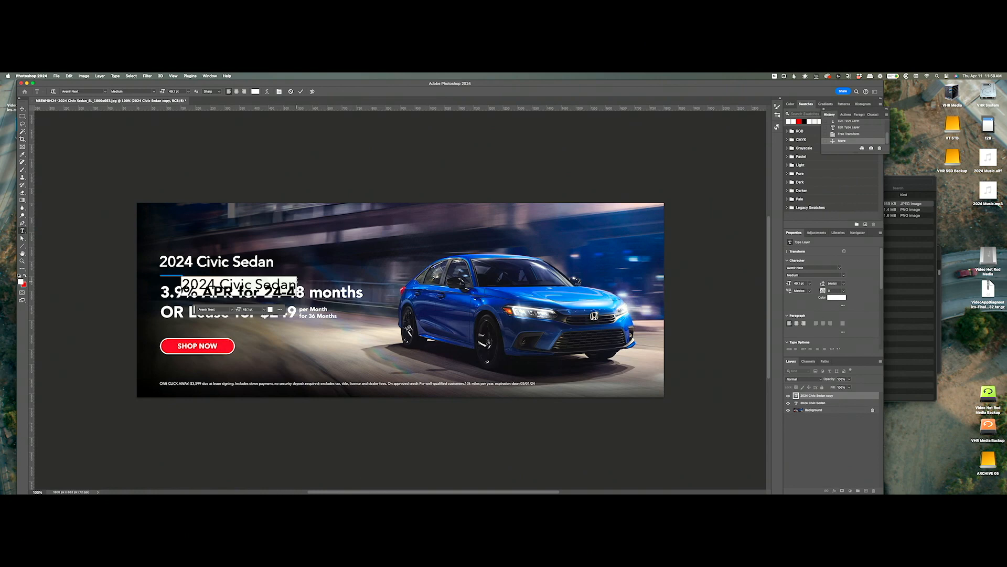
text(3.9%)
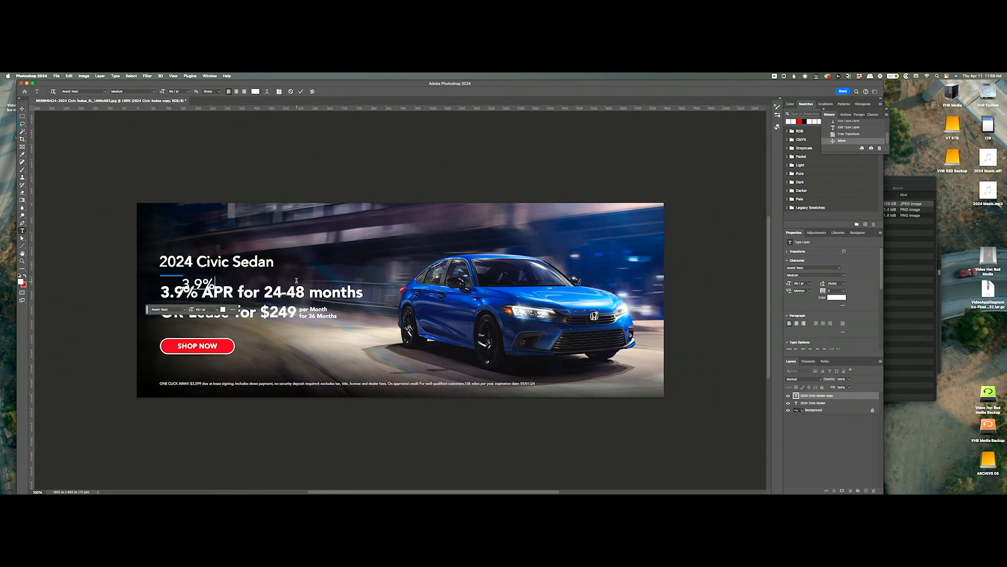
text( APR for 24)
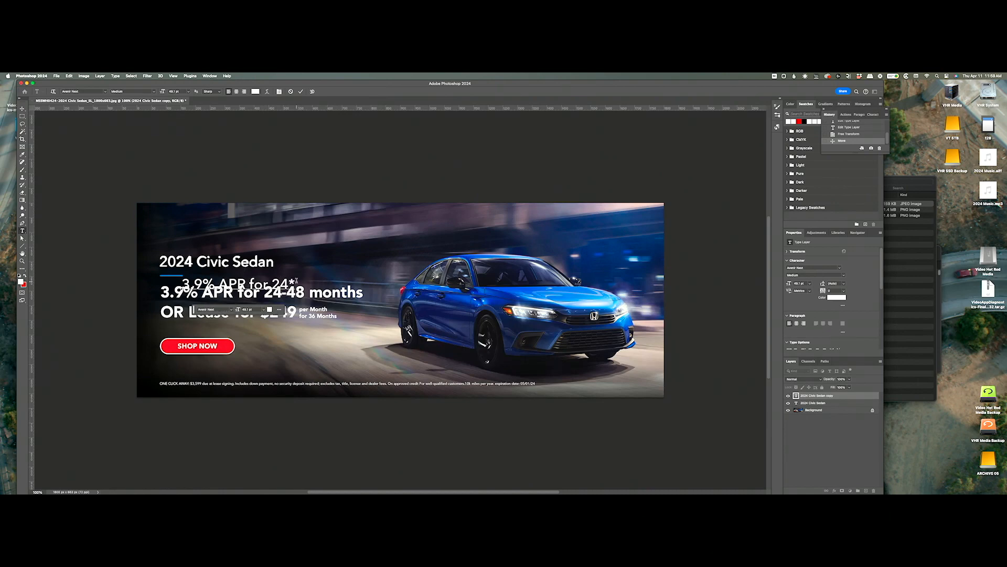
text(-48)
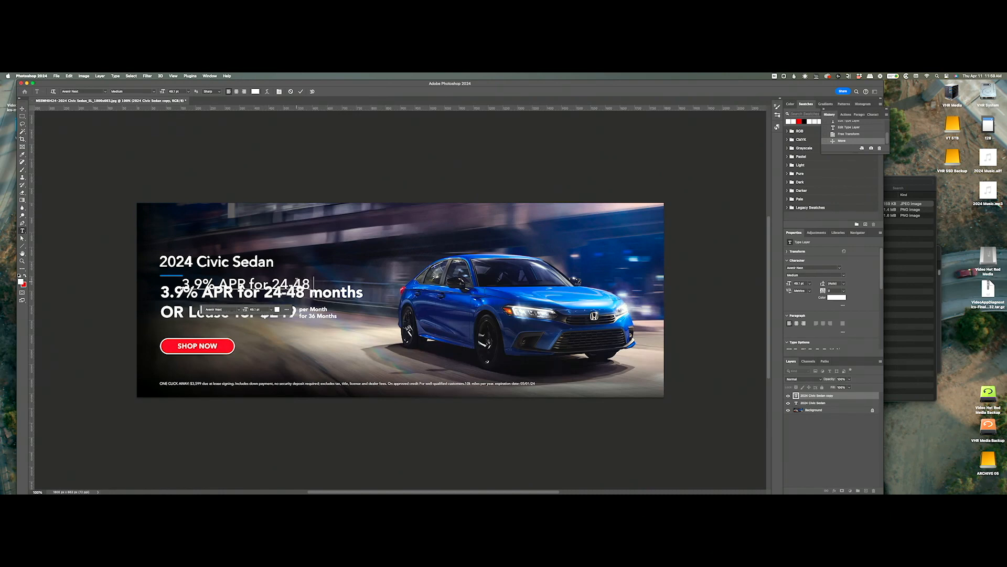
text( months)
key(Escape)
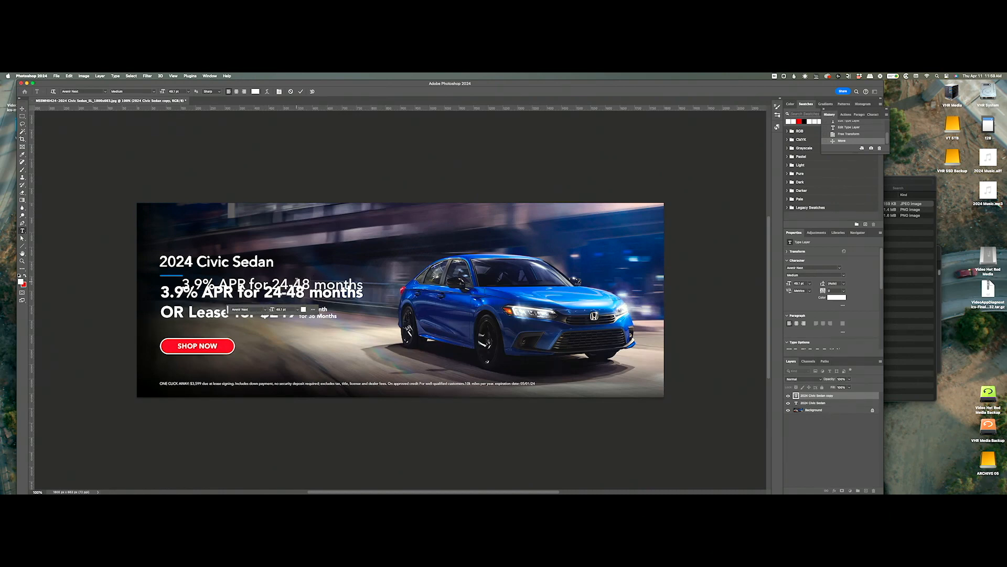
Set the "3.9% APR for 24-48 months" text to Avenir Next Bold
click(840, 268)
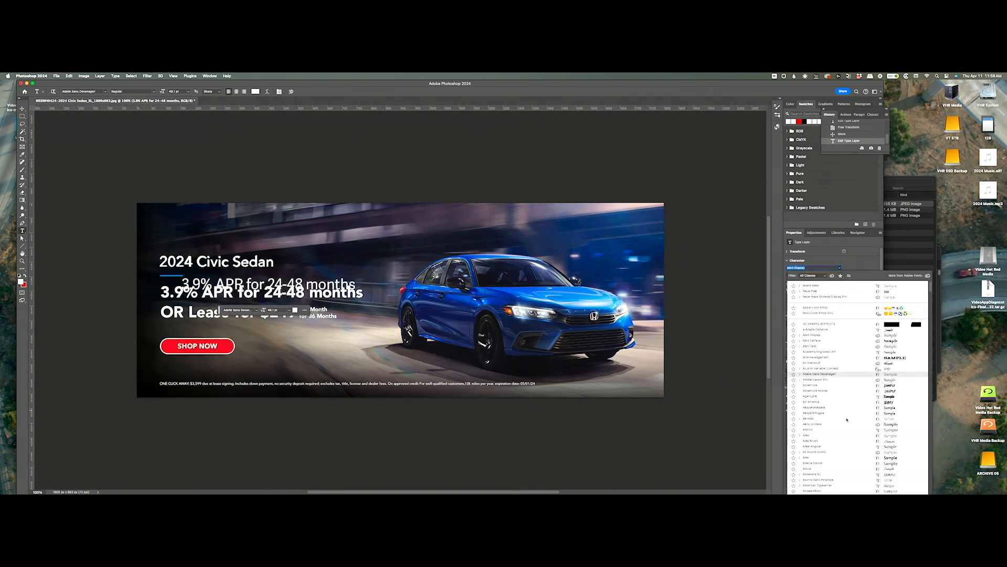
text(avenir Next)
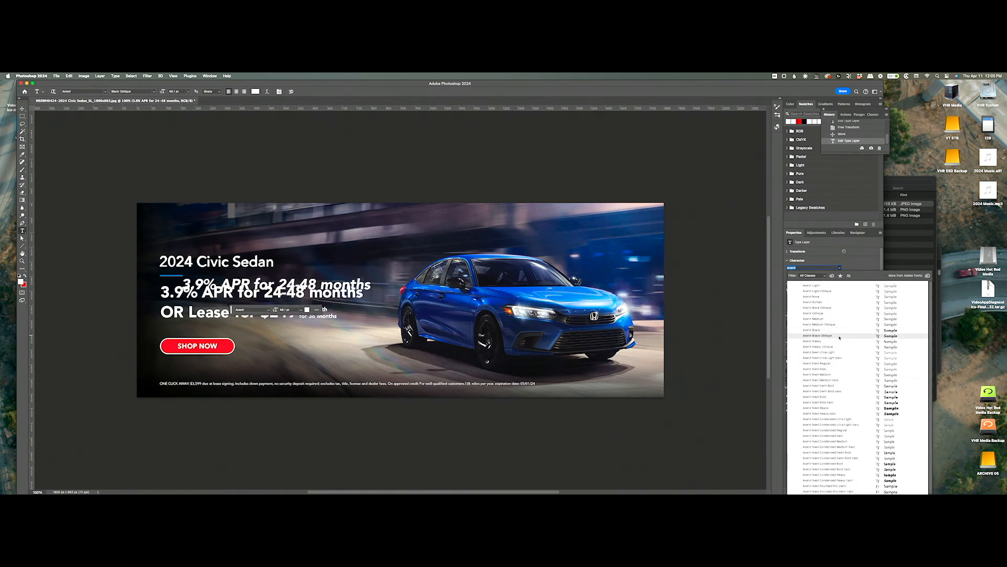
click(842, 400)
Move and scale the APR text to overlay the original offer line in the banner
drag(376, 284, 372, 294)
drag(371, 296, 362, 292)
key(ctrl+t)
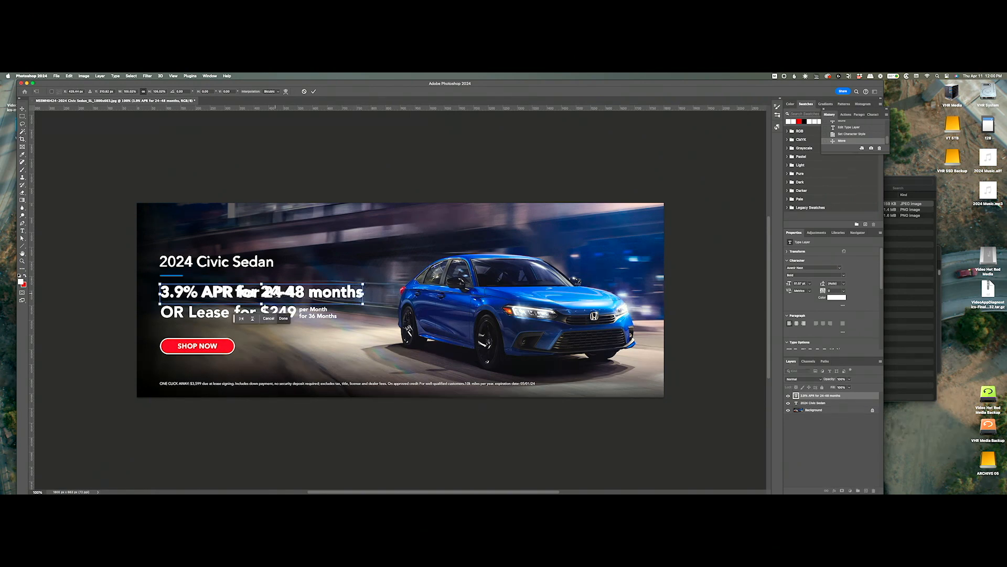
key(Return)
key(ctrl+Left)
key(ctrl+Left)
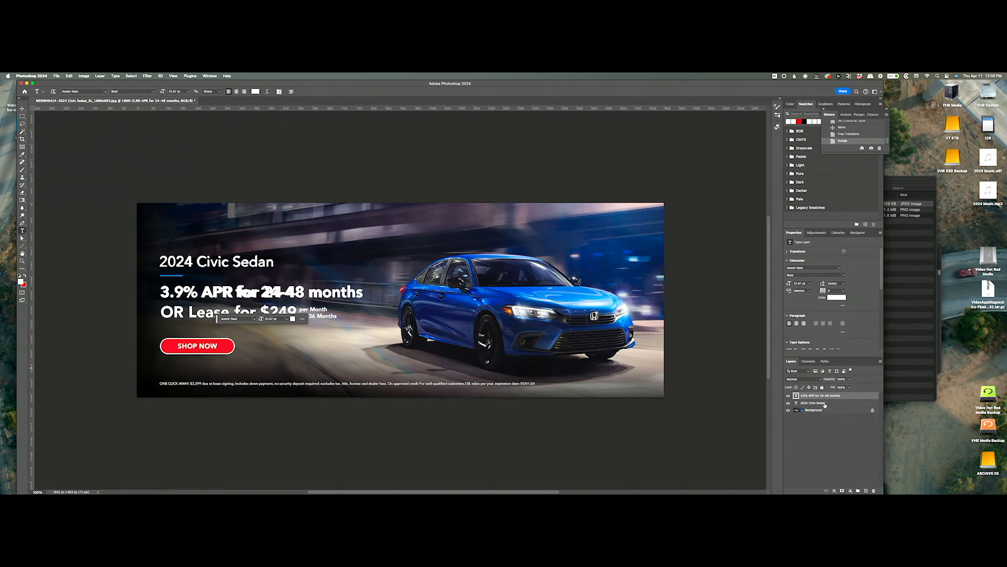
Duplicate the APR text above the heading and change the copy's wording to "OR Lease for $249"
drag(307, 294, 335, 226)
triple_click(335, 226)
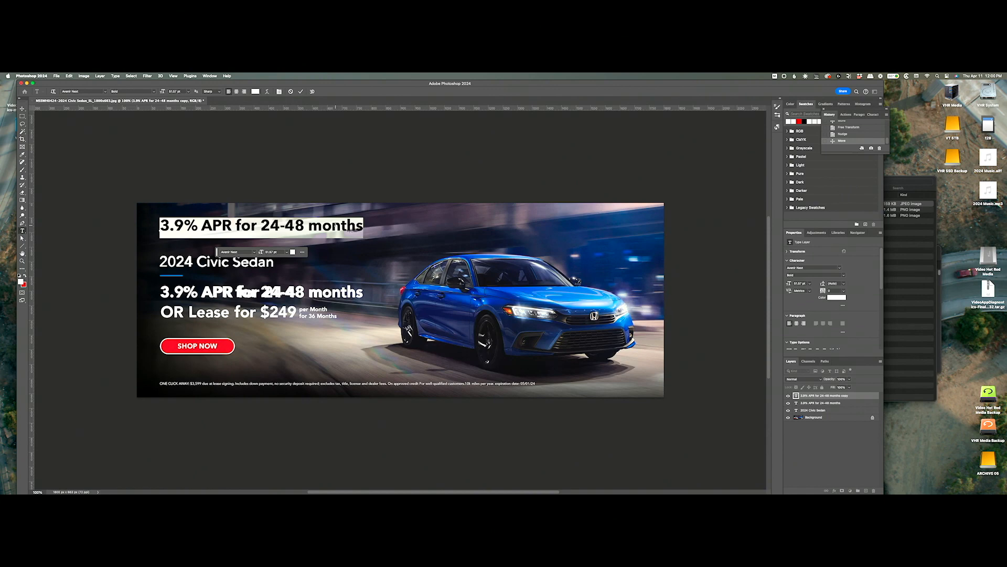
text(OR L)
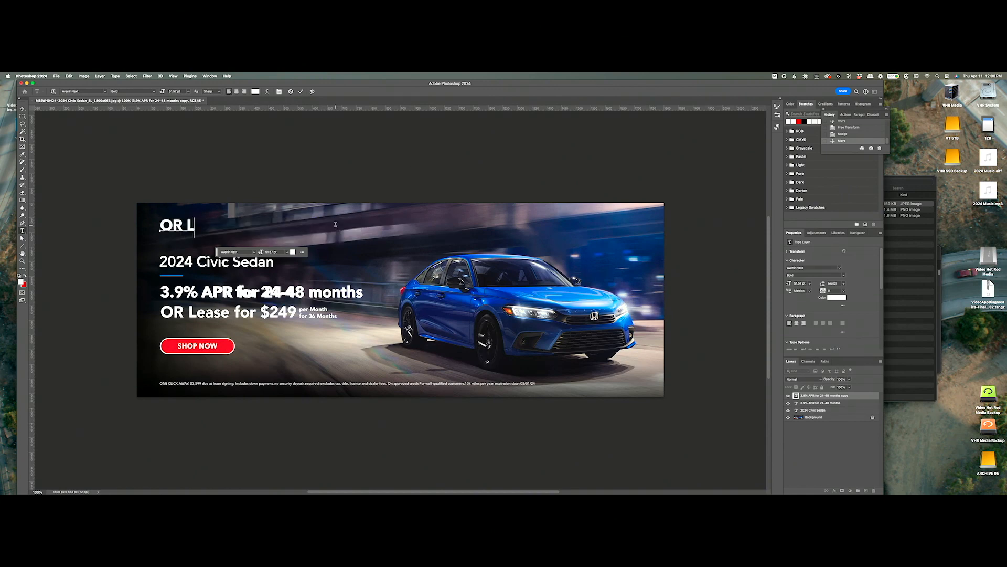
text(ease for )
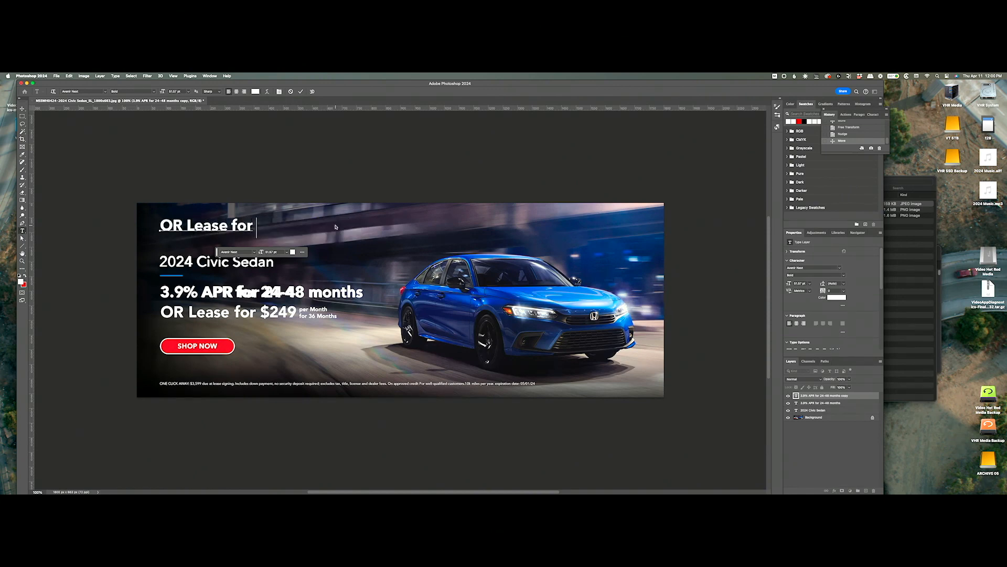
text($249)
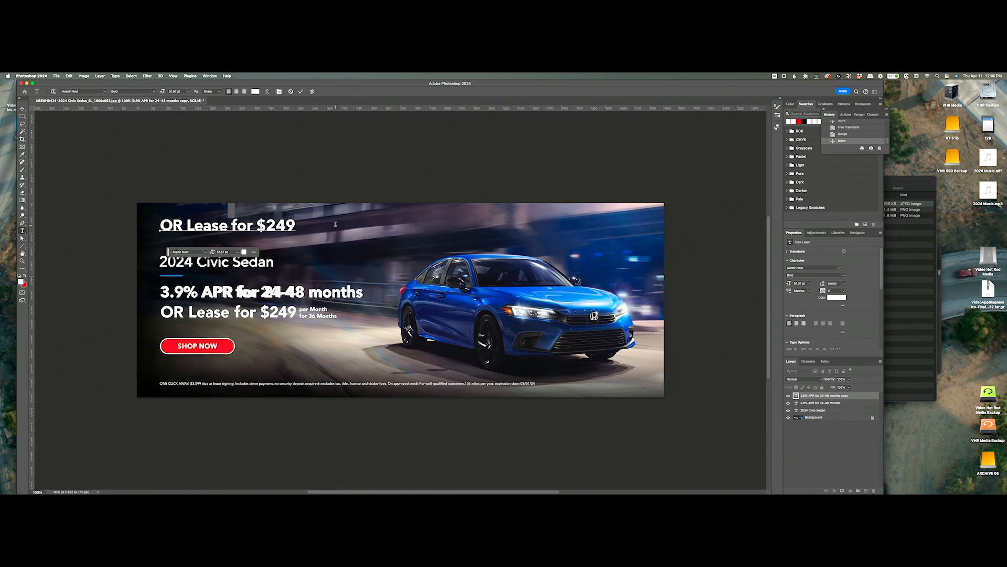
key(Escape)
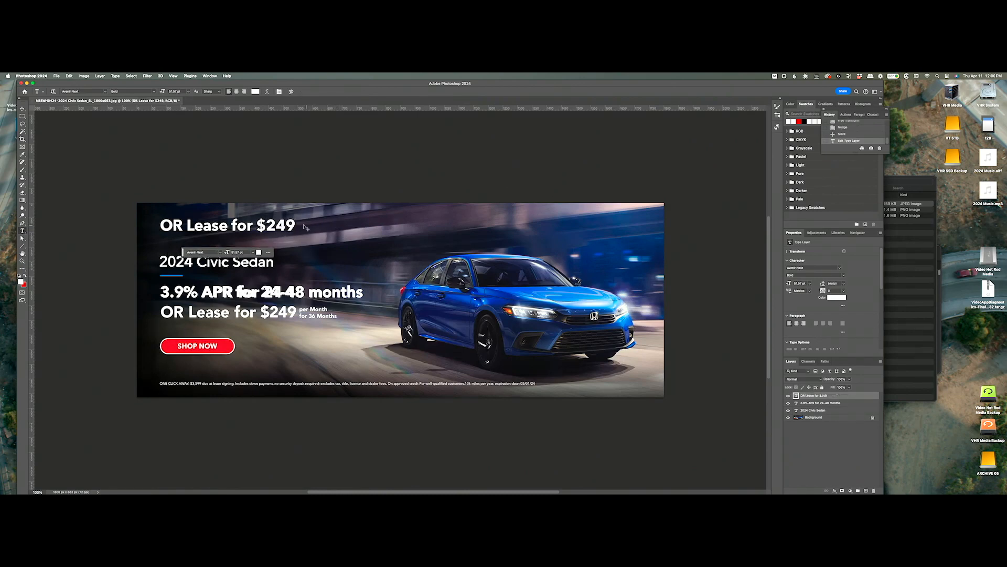
Place the "OR Lease for $249" text over the original lease line, nudging and scaling it to match
drag(287, 234, 289, 315)
key(super+Right)
key(super+Right)
key(super+Right)
key(super+Right)
key(super+Right)
key(super+Right)
key(super+Right)
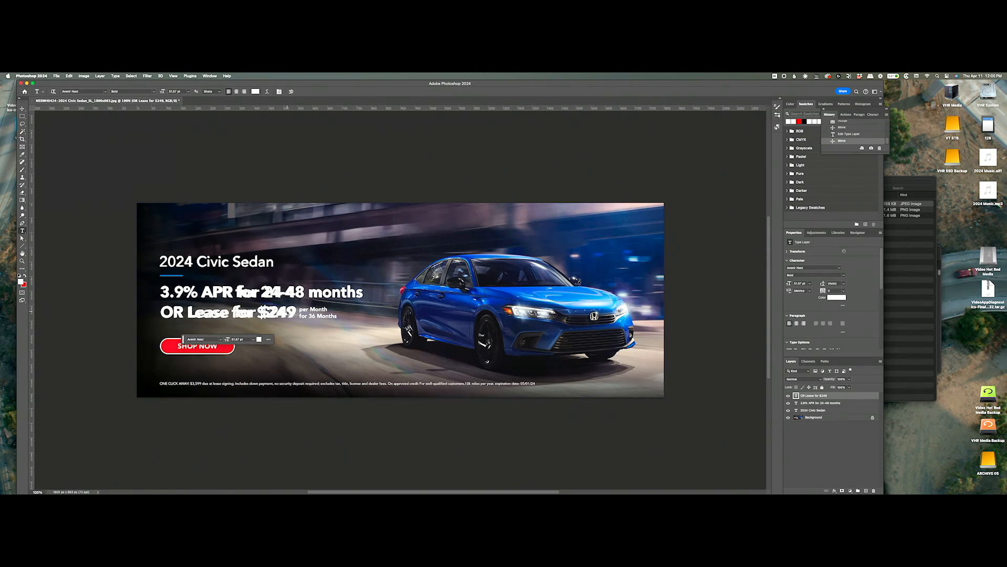
key(super+Up)
key(super+Up)
key(super+Left)
key(super+Right)
key(super+t)
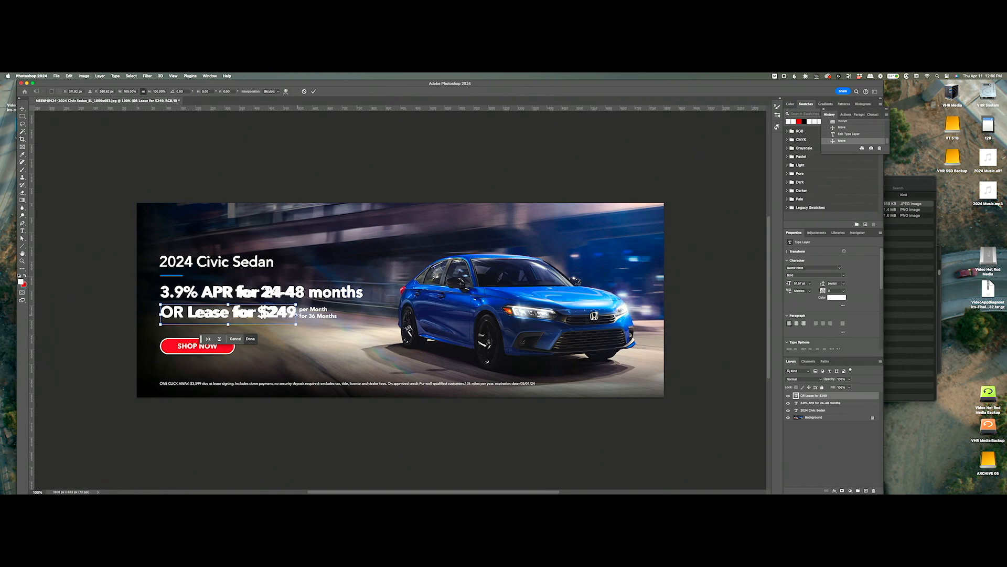
key(Return)
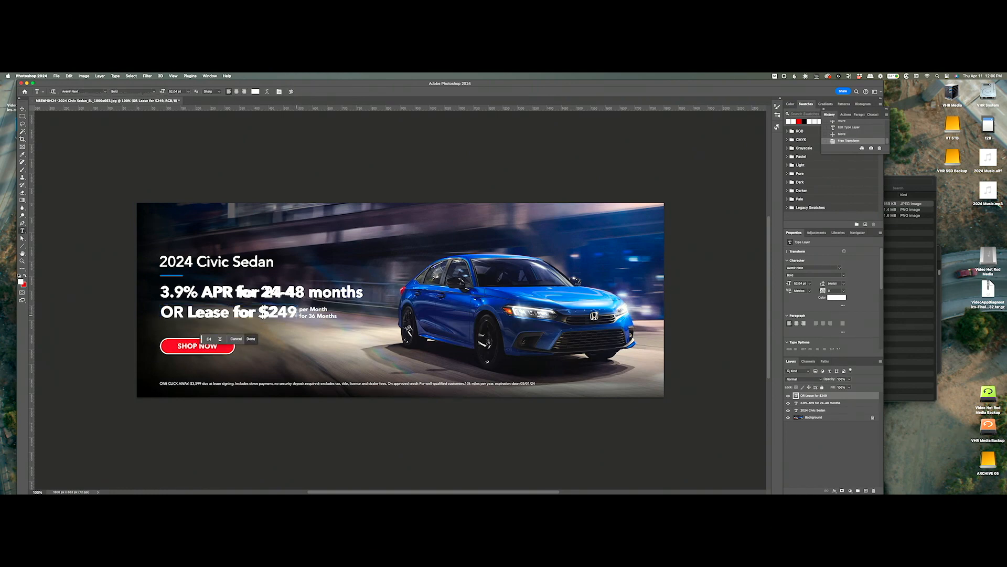
Duplicate the lease text below the original line and replace the copy with "per Month" and "for 36 Months" on two lines
drag(245, 262, 397, 284)
triple_click(377, 334)
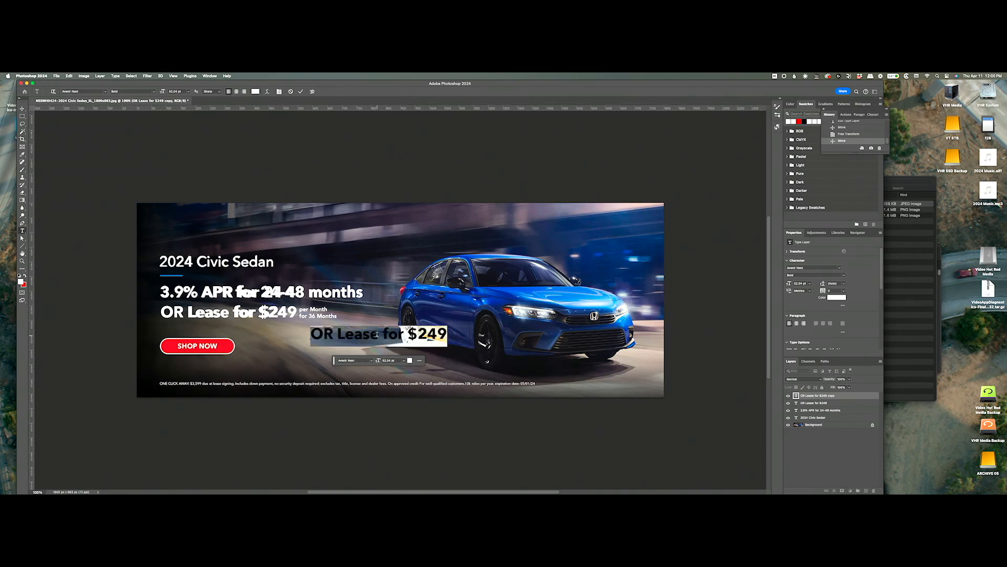
text(per Month)
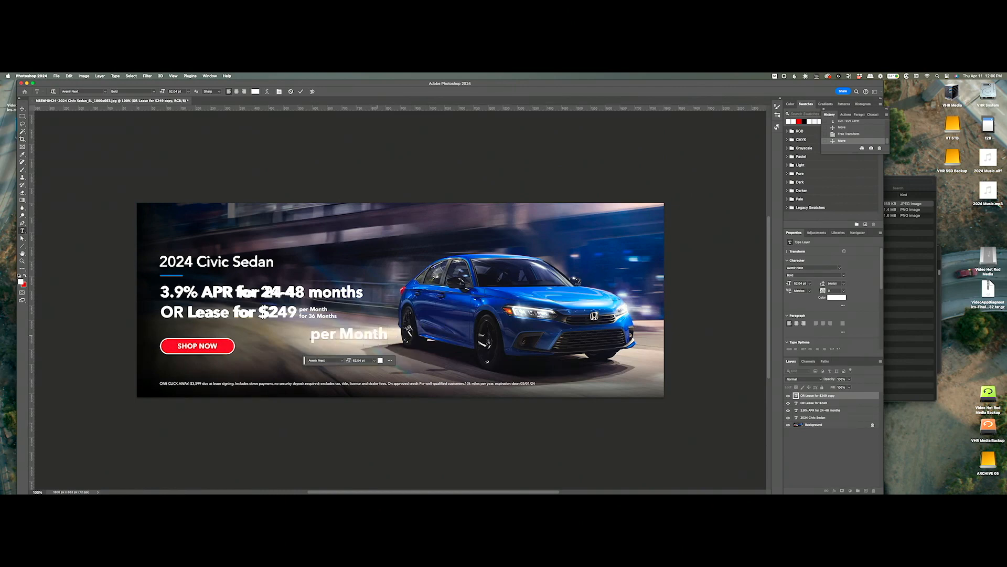
key(Return)
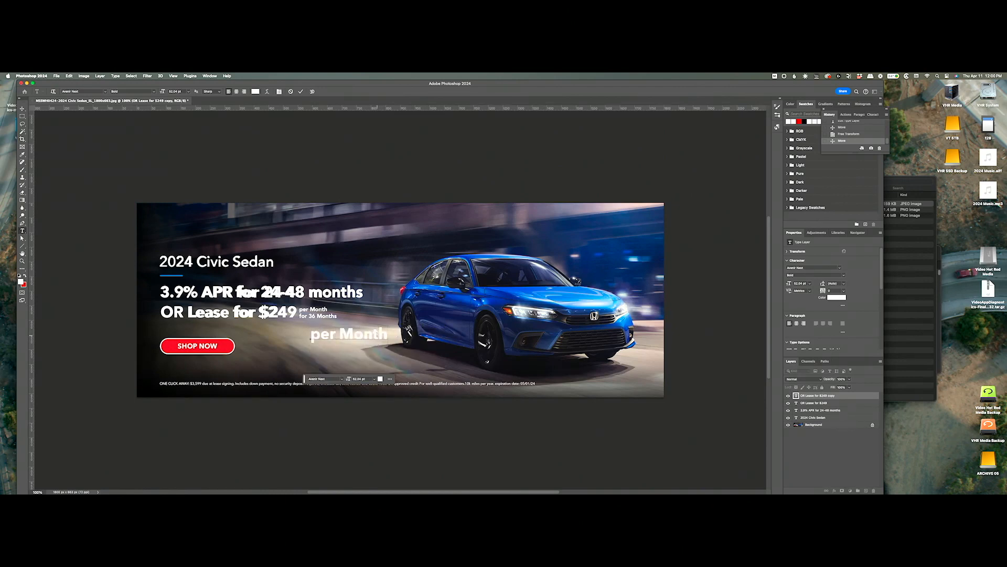
text(for 36 Months)
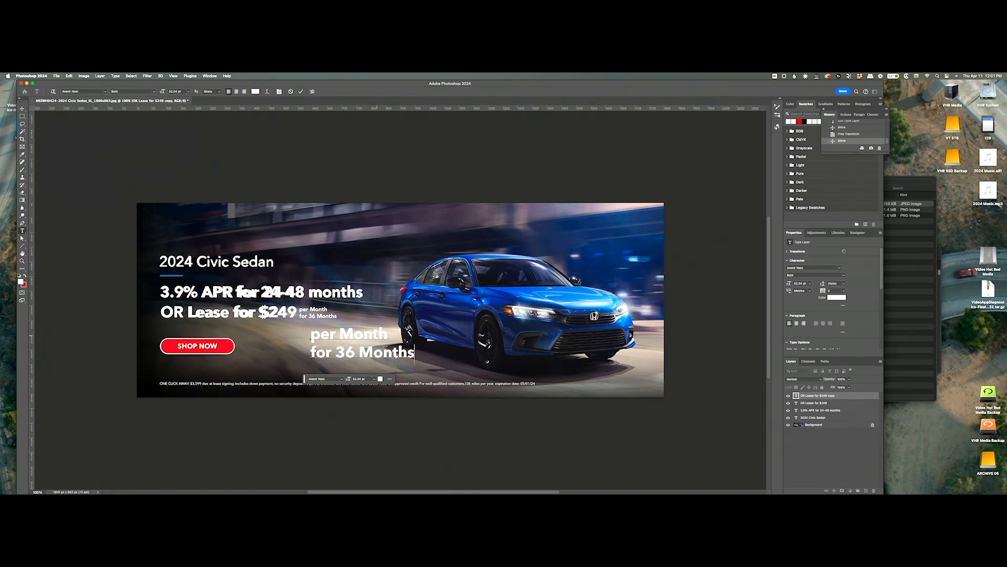
Set the two-line "per Month for 36 Months" text to Avenir Next Medium
key(super+a)
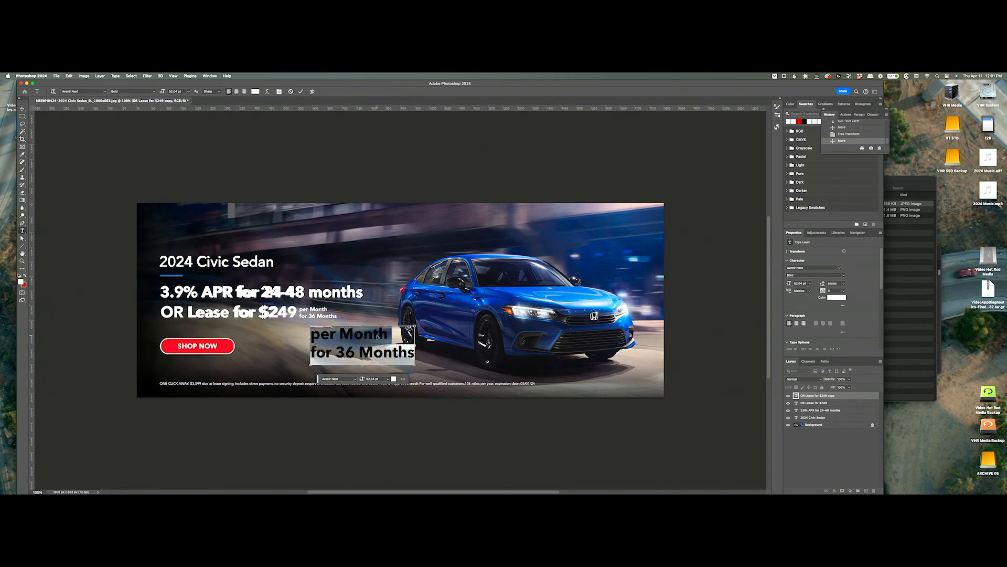
click(841, 269)
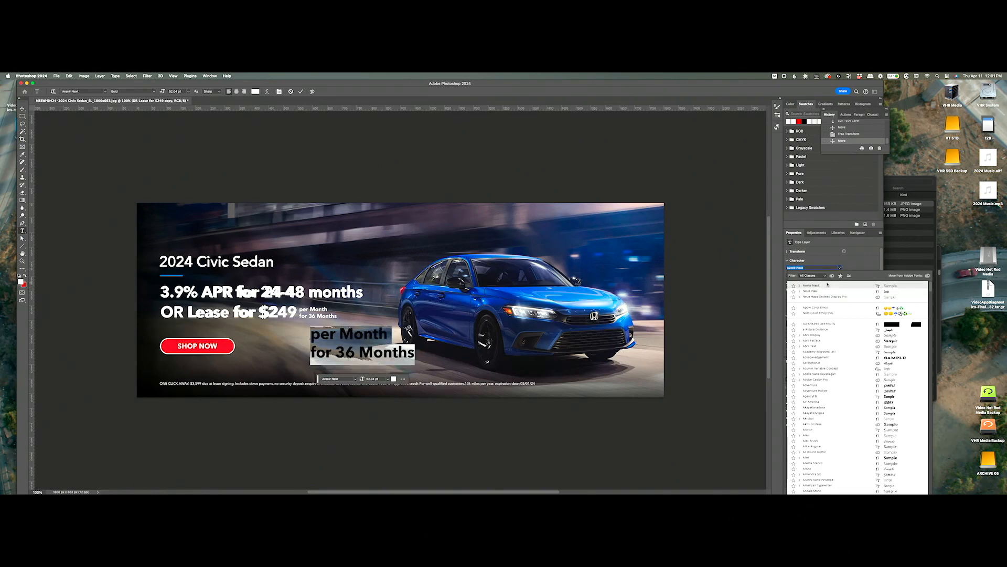
click(799, 285)
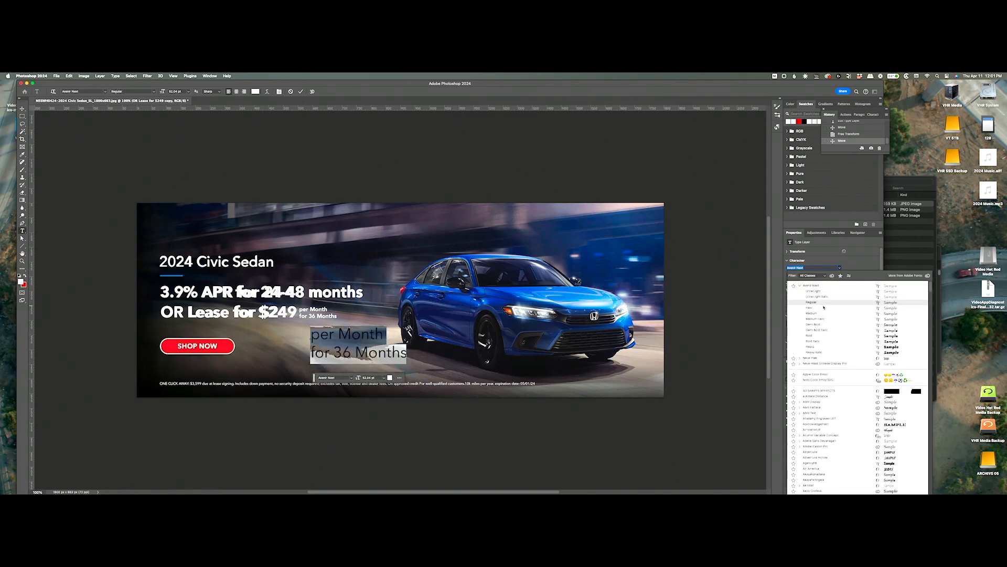
click(823, 303)
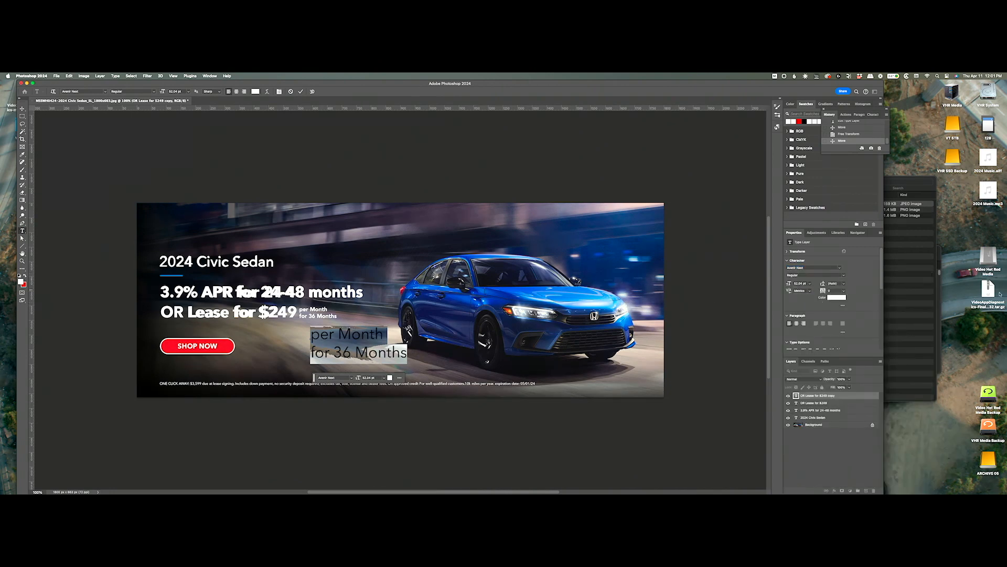
click(843, 275)
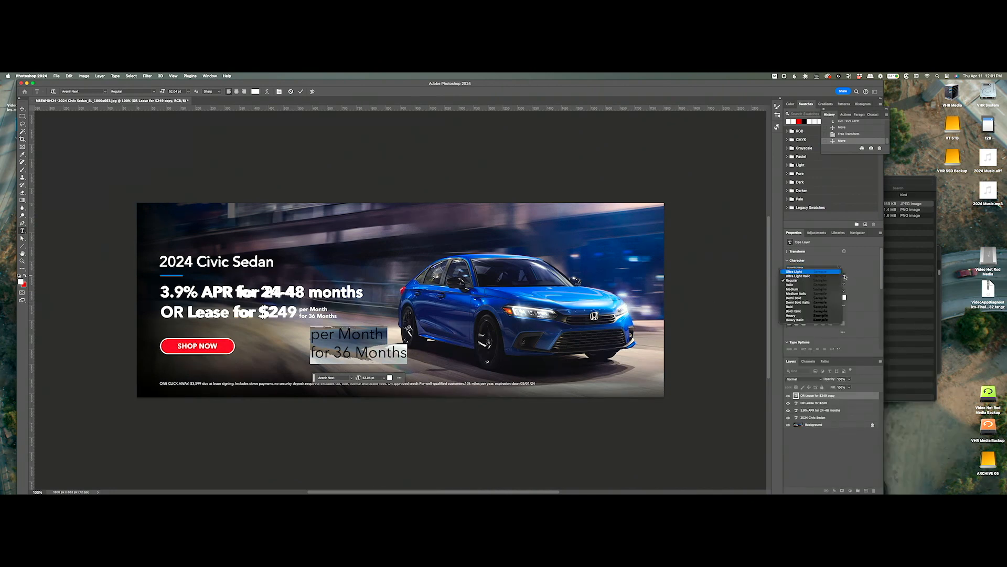
click(795, 289)
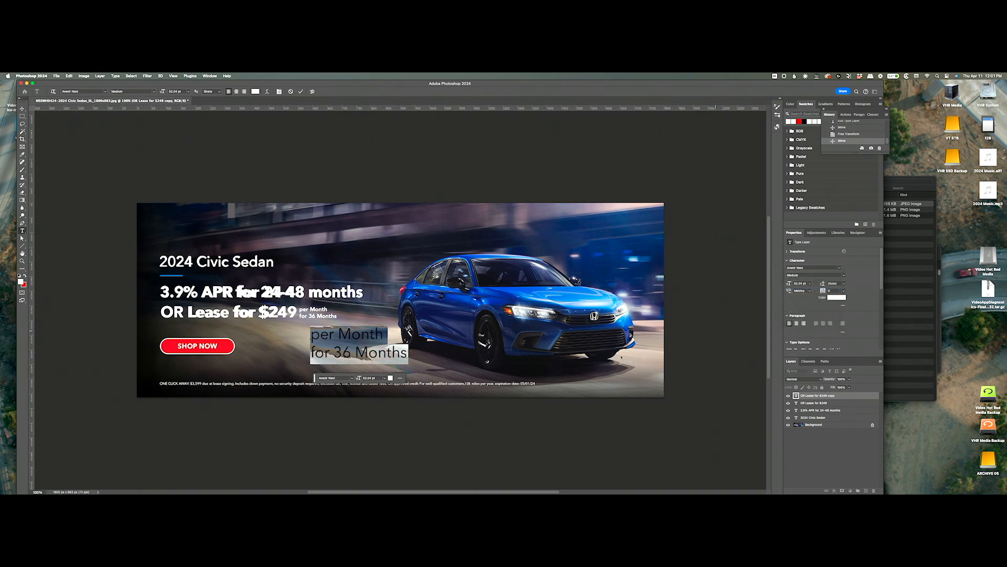
key(super+Return)
Move the two-line "per Month for 36 Months" text next to "$249" and scale it down to the original lettering's size
key(super+t)
drag(387, 354, 376, 329)
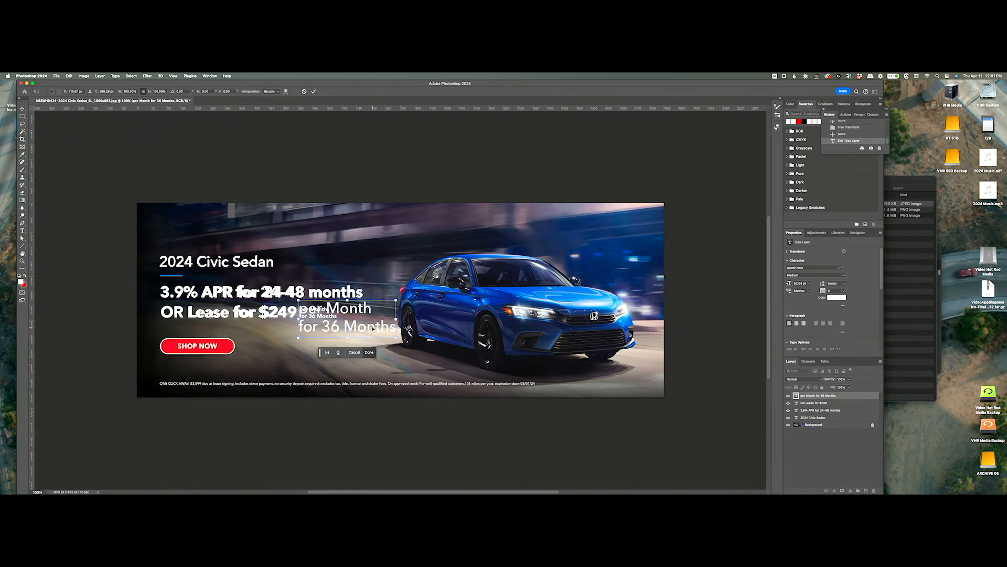
drag(394, 318, 331, 321)
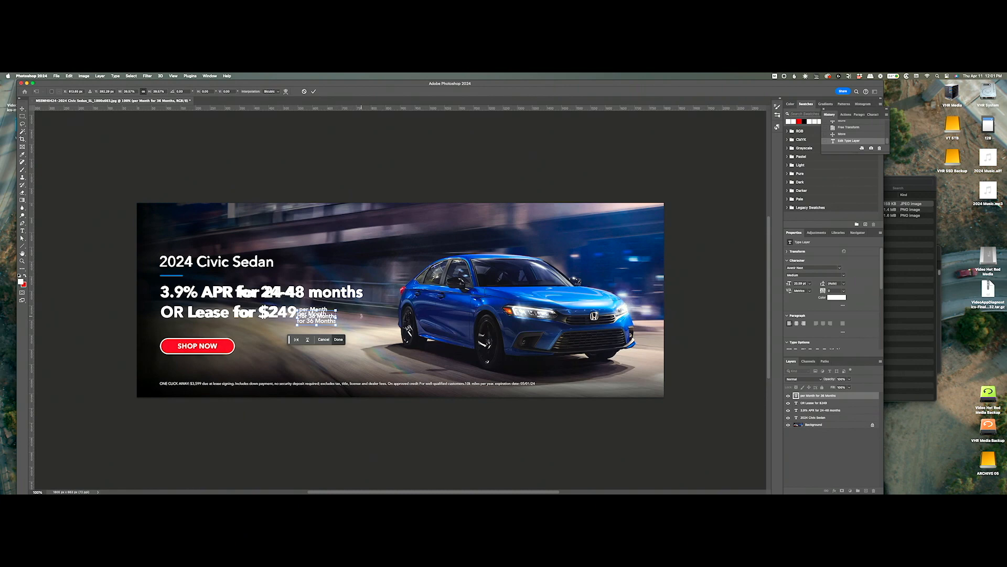
Nudge the small "per Month for 36 Months" text right and up onto the original lettering and fine-tune its scale
key(Right)
key(Right)
key(Right)
key(Right)
key(Up)
key(Up)
key(Up)
key(Up)
key(Right)
key(Right)
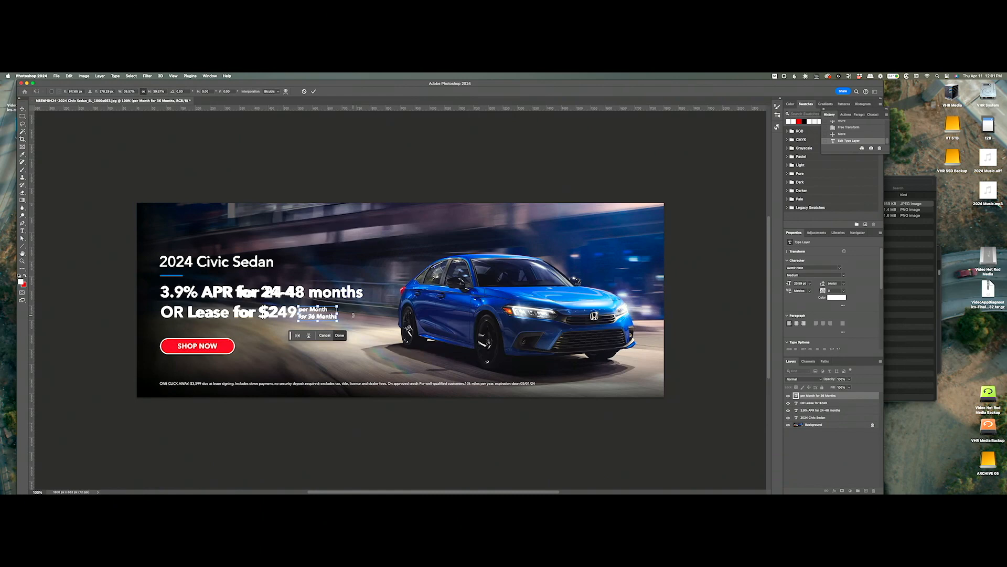
key(Right)
drag(337, 313, 337, 314)
key(Return)
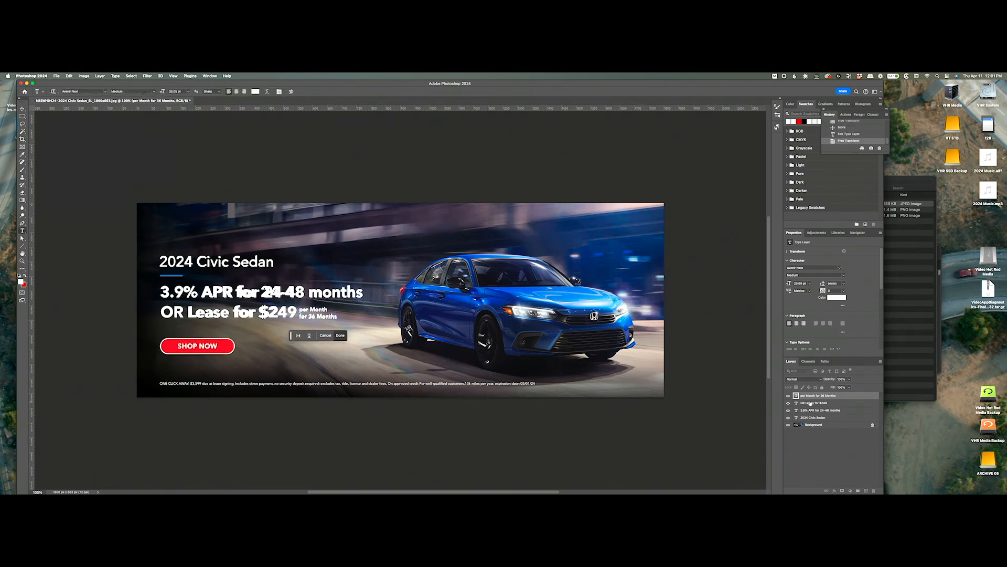
Set the leading of the two-line "per Month for 36 Months" text to 22 pt
click(828, 285)
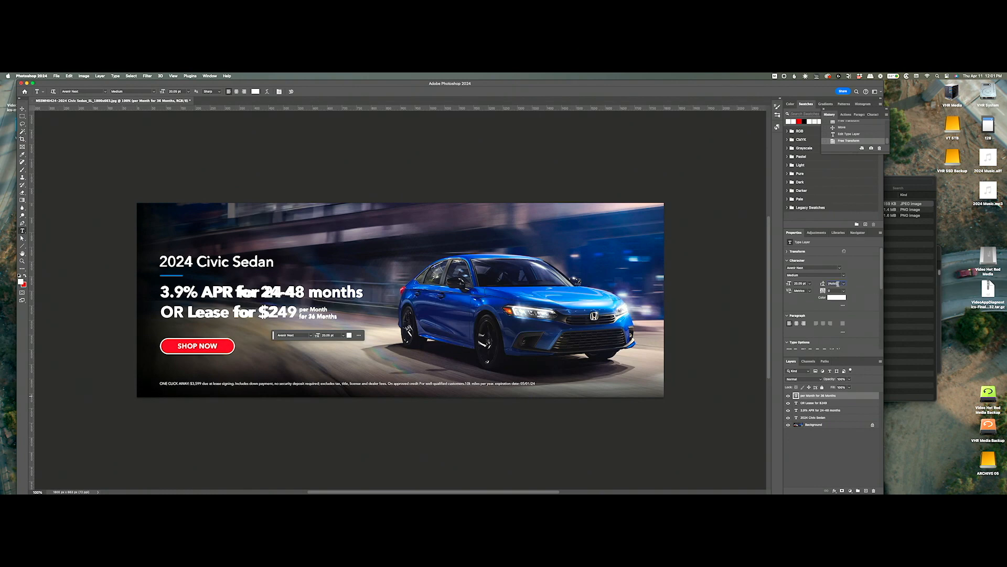
key(Down)
key(Return)
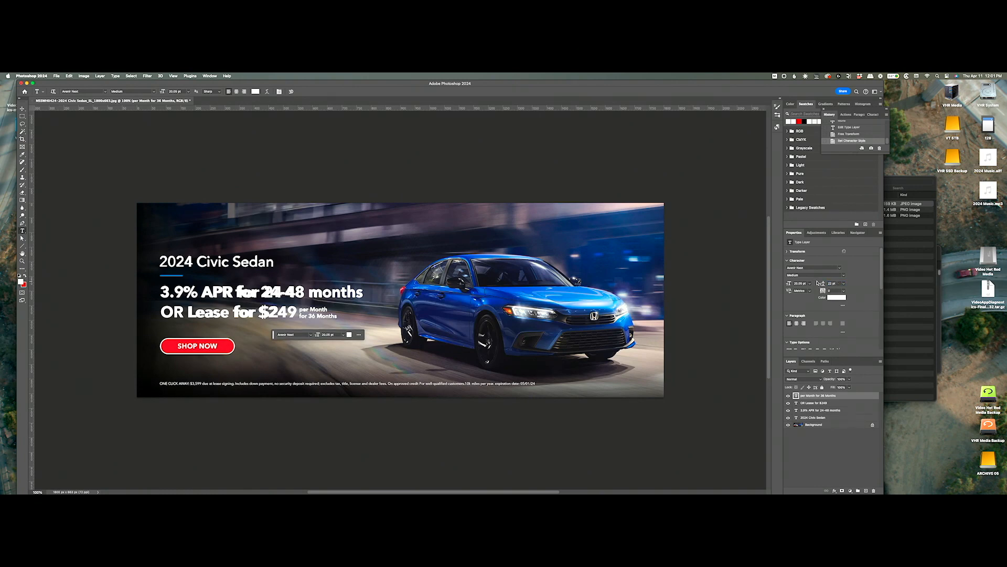
key(Return)
Add a new text line below the shop button reading "ONE CLICK AWAR: $3,599 due at lease signing."
click(302, 365)
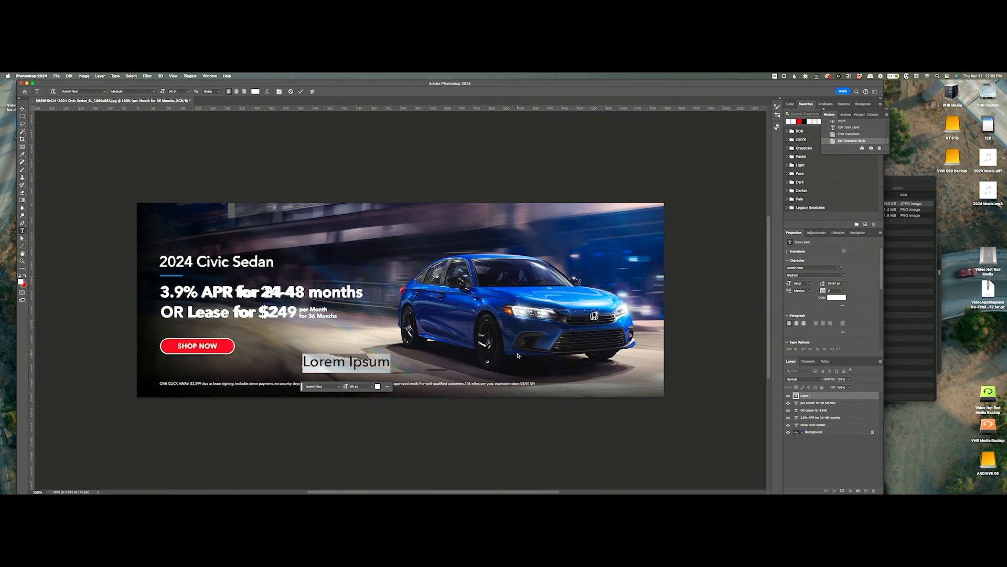
text(ONE)
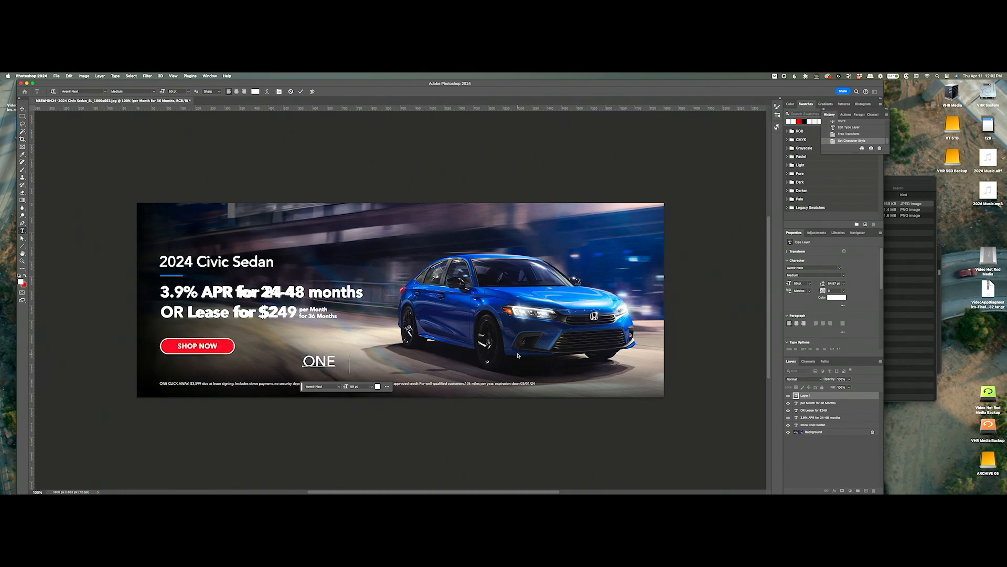
text( CLICK AWAR)
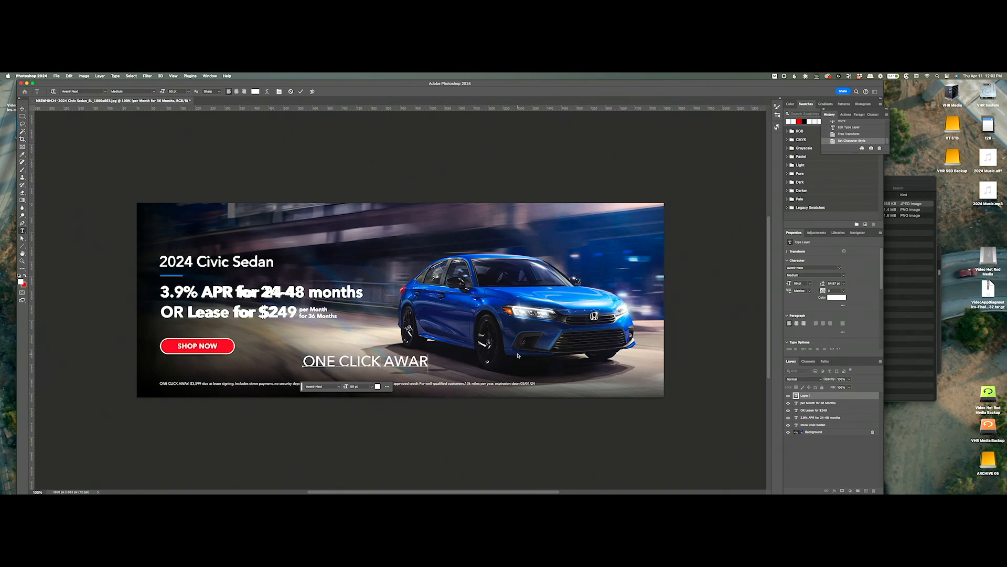
text(: $3)
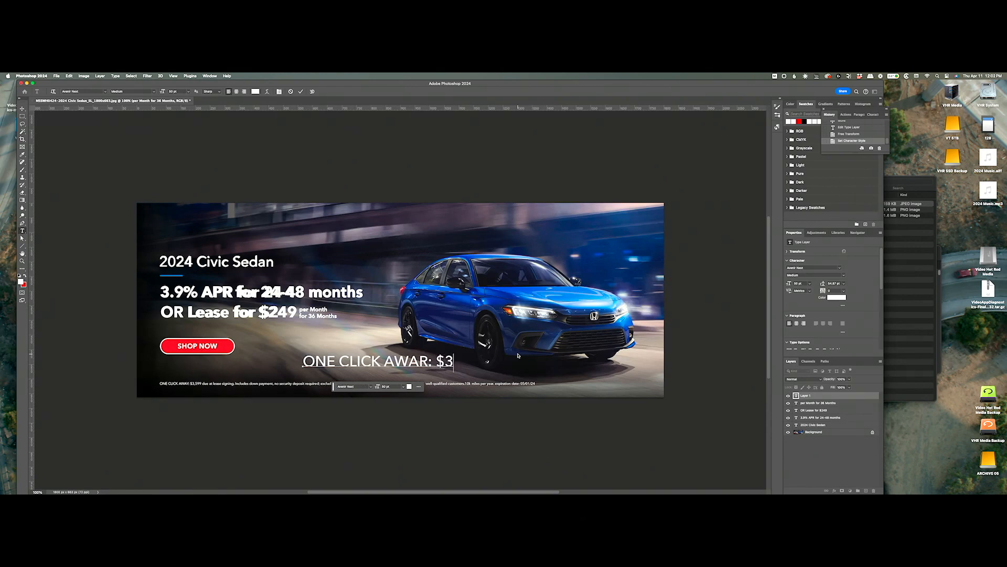
text(,599 due at ;ea)
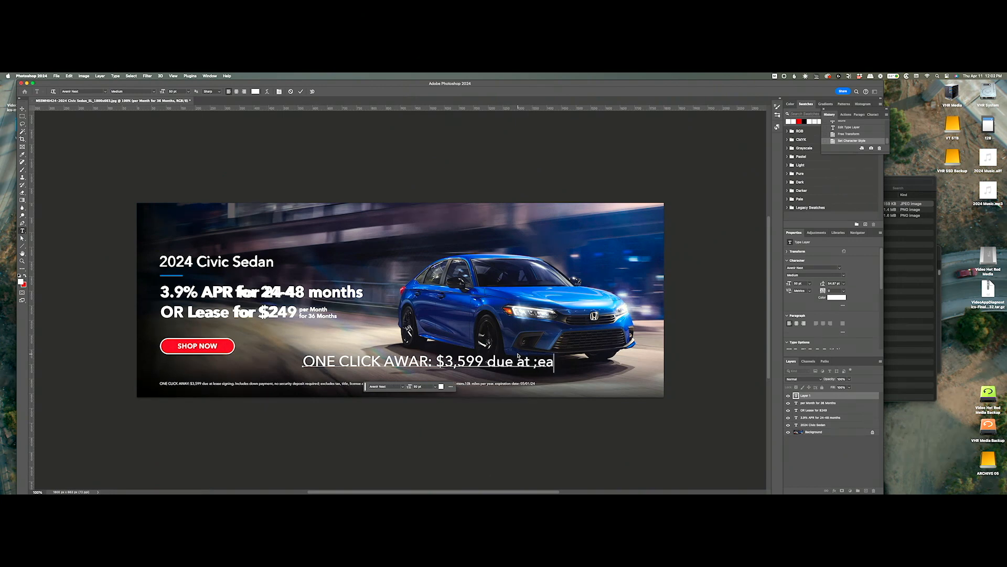
text(se)
key(BackSpace)
key(BackSpace)
key(BackSpace)
key(BackSpace)
key(BackSpace)
key(BackSpace)
text(lease signing.)
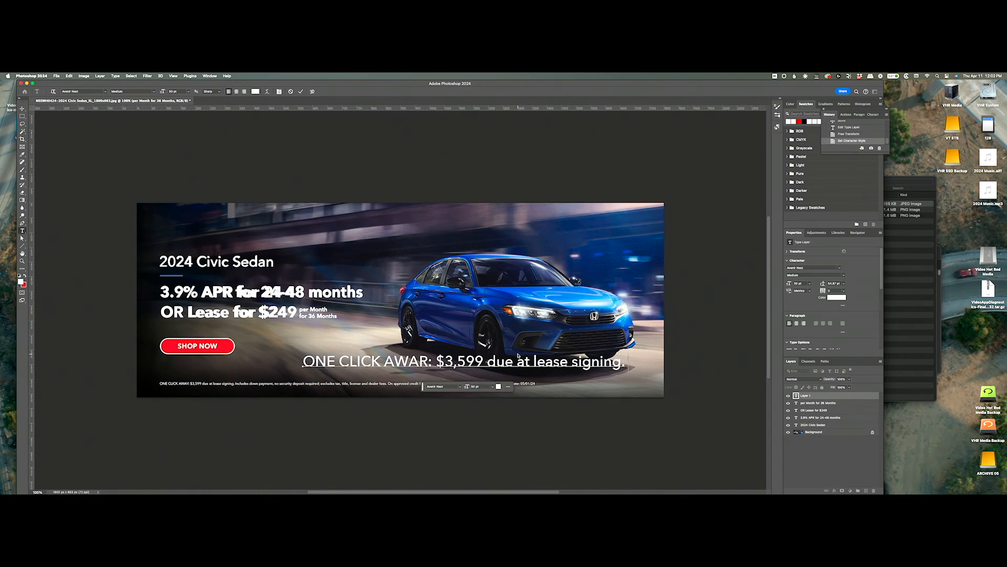
Continue the disclaimer from "Includes down payment, no security deposit required; excludes tax, title, license and dealer fees" through the credit, mileage and expiration terms
text( Includes down paym)
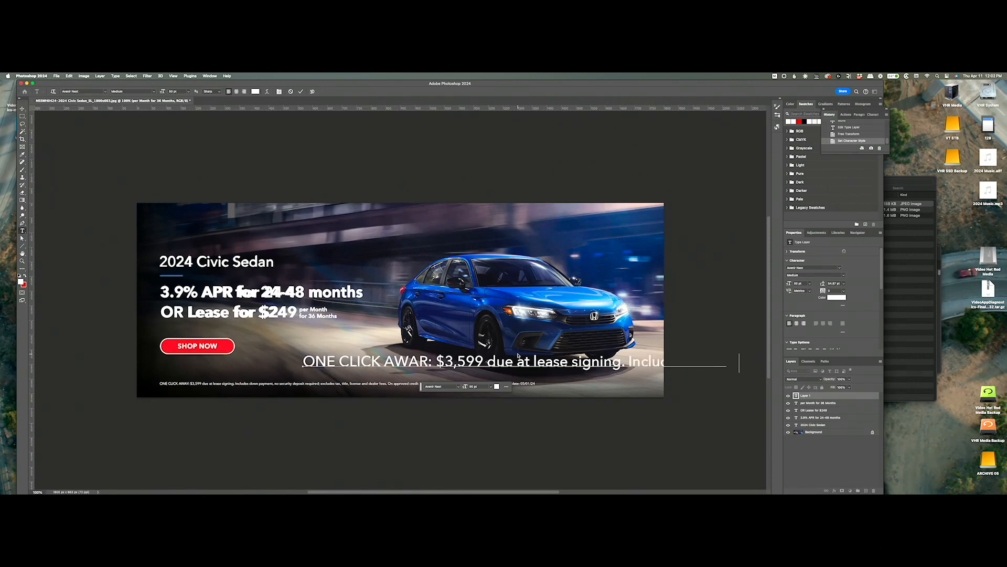
text(ent, )
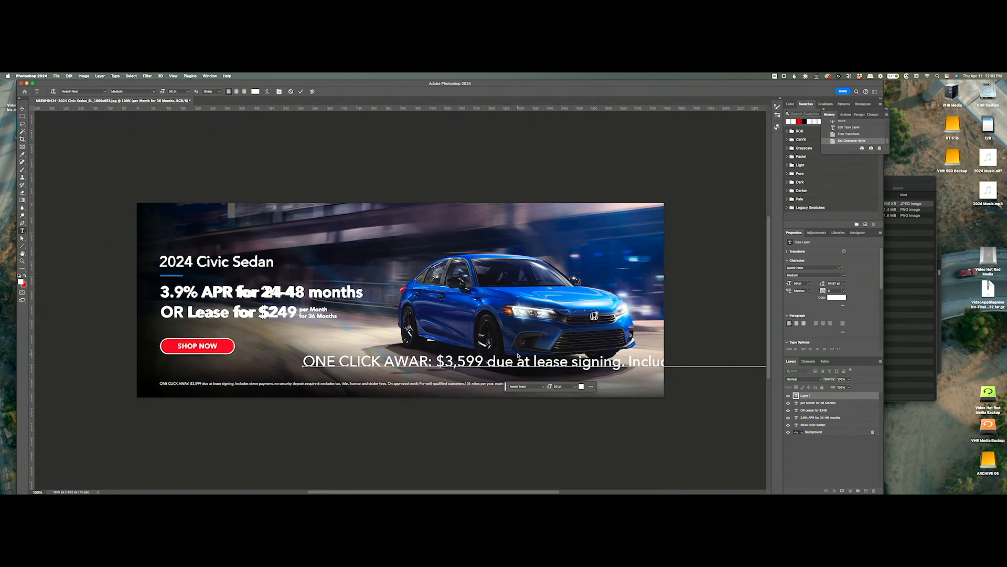
text(no security deposit )
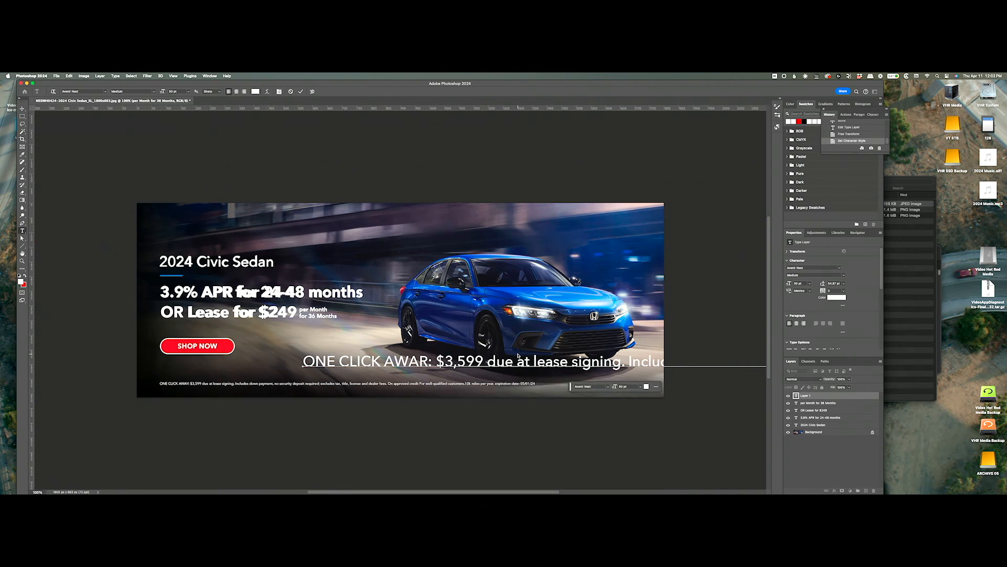
text(required;)
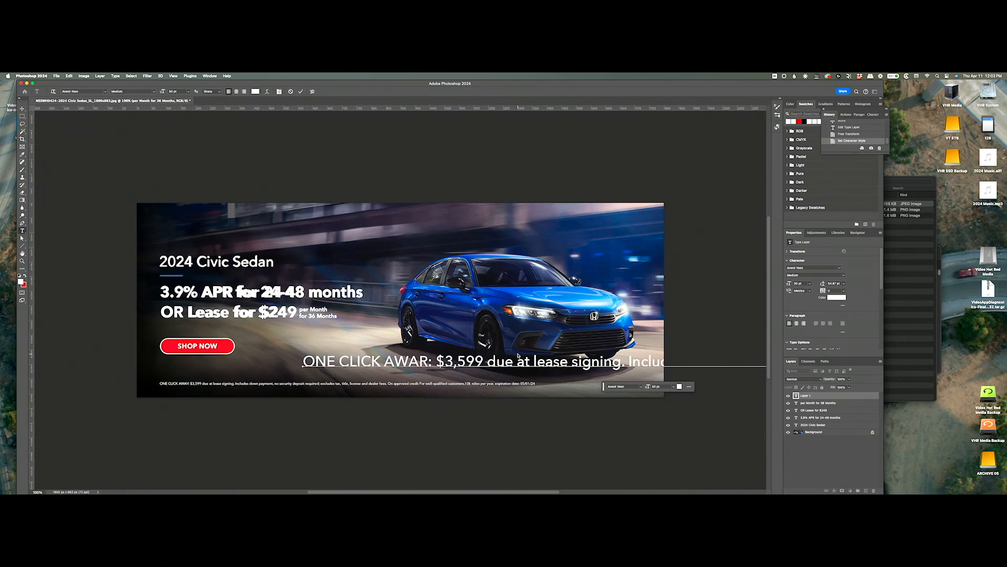
text(excludes tax, title,)
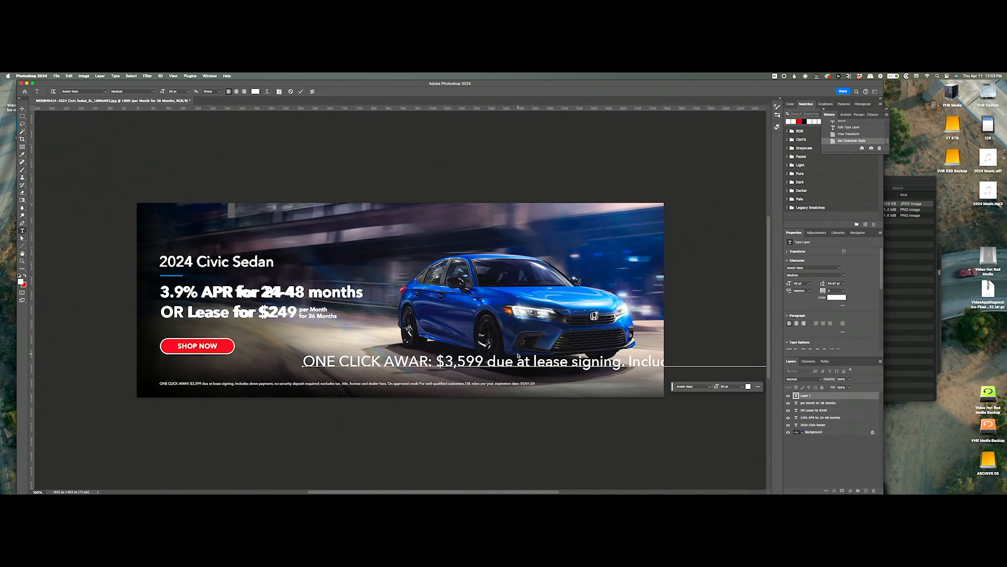
key(ctrl+Return)
Scale the disclaimer down to fine-print size and place it just above the original line, matching its width
key(ctrl+t)
drag(300, 362, 186, 375)
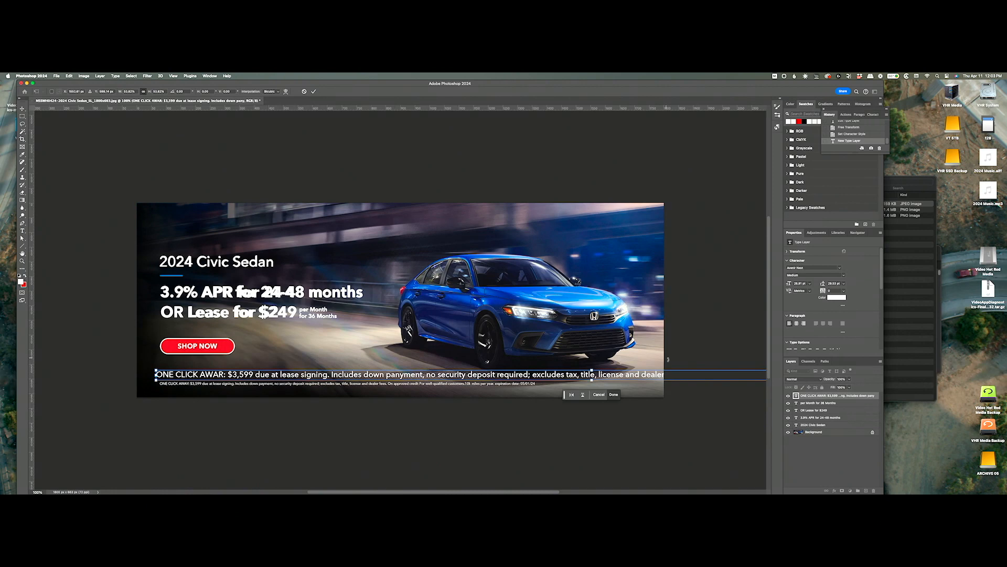
drag(155, 374, 505, 371)
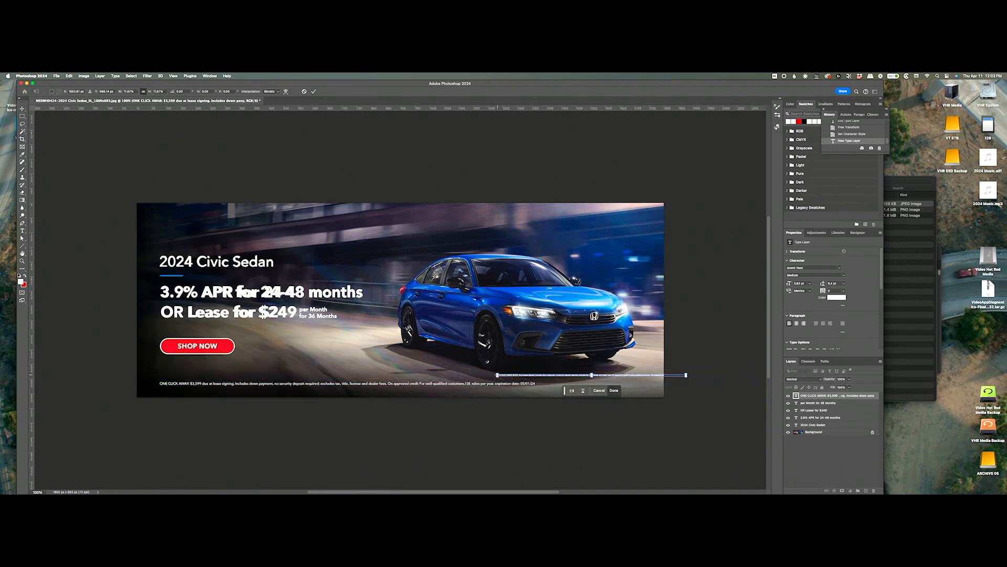
key(super+z)
drag(155, 374, 194, 375)
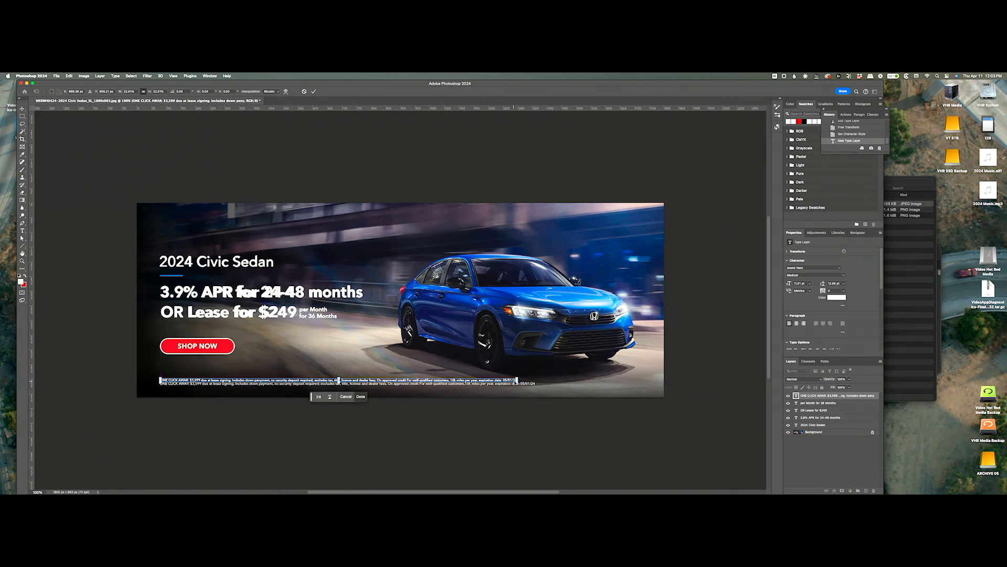
drag(518, 380, 536, 379)
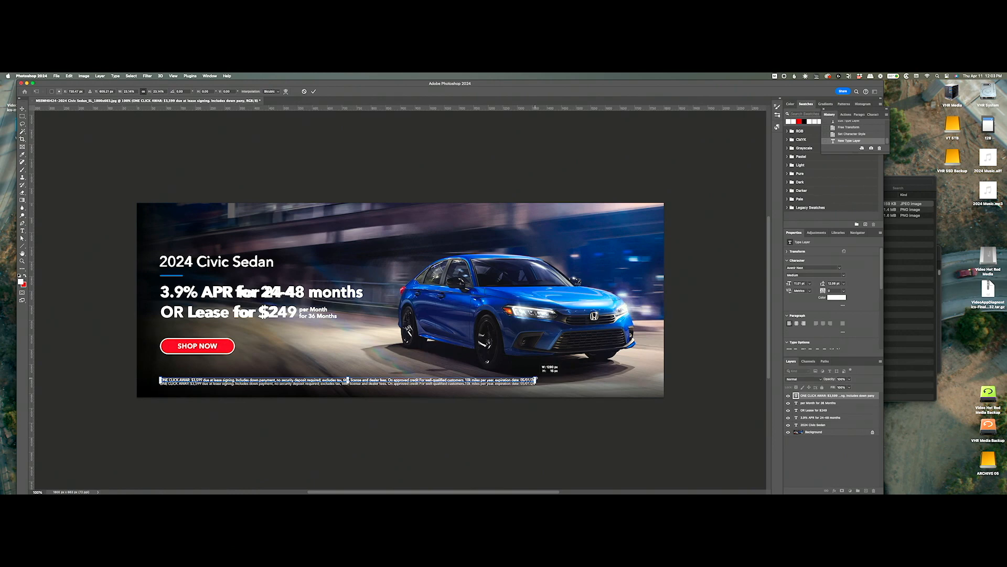
key(Return)
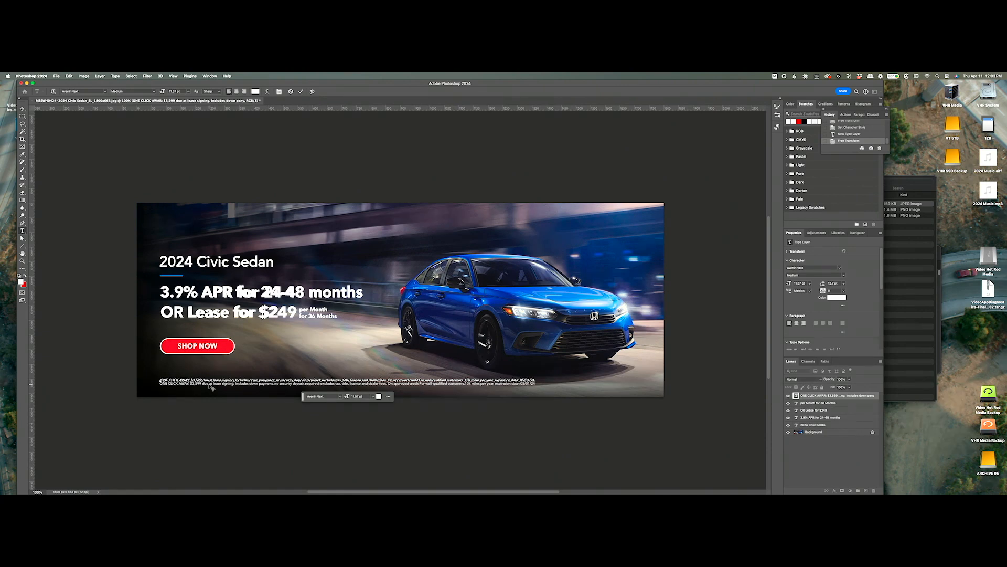
Nudge the disclaimer down and left onto the original fine print and scale it slightly wider
key(super+Return)
key(super+Down)
key(super+Down)
key(super+Down)
key(super+Down)
key(super+Left)
key(super+Left)
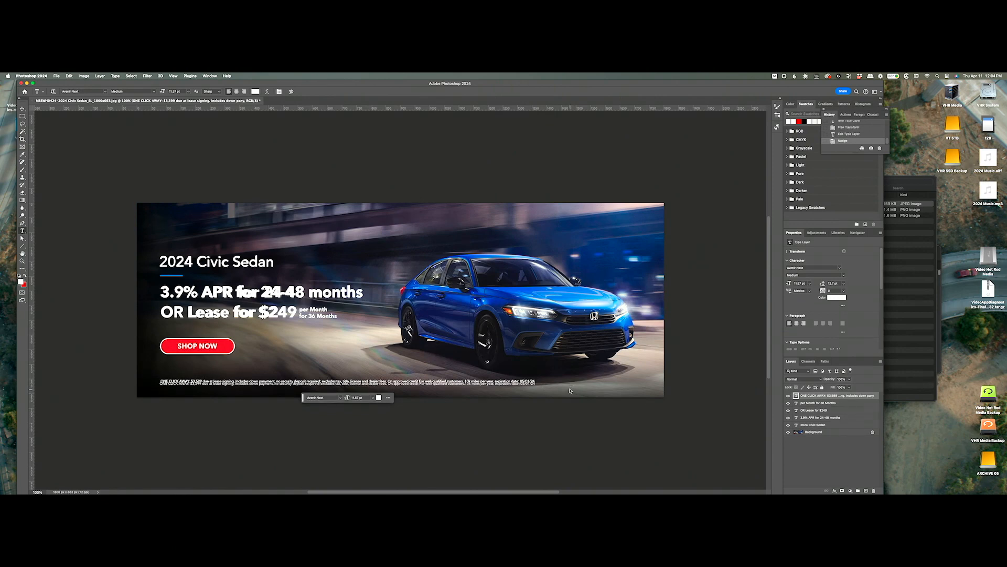
key(super+Left)
key(super+Left)
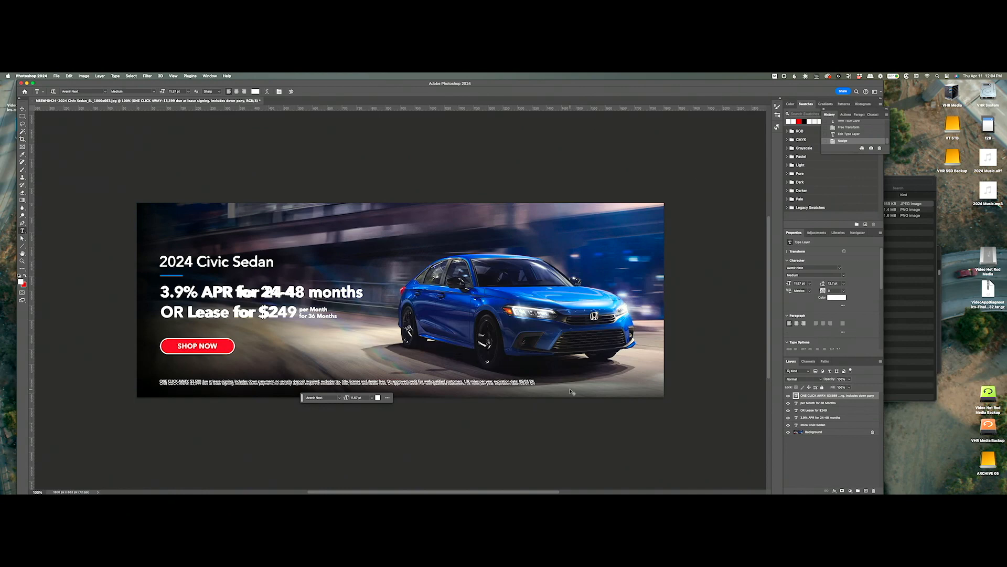
key(super+t)
drag(535, 381, 537, 382)
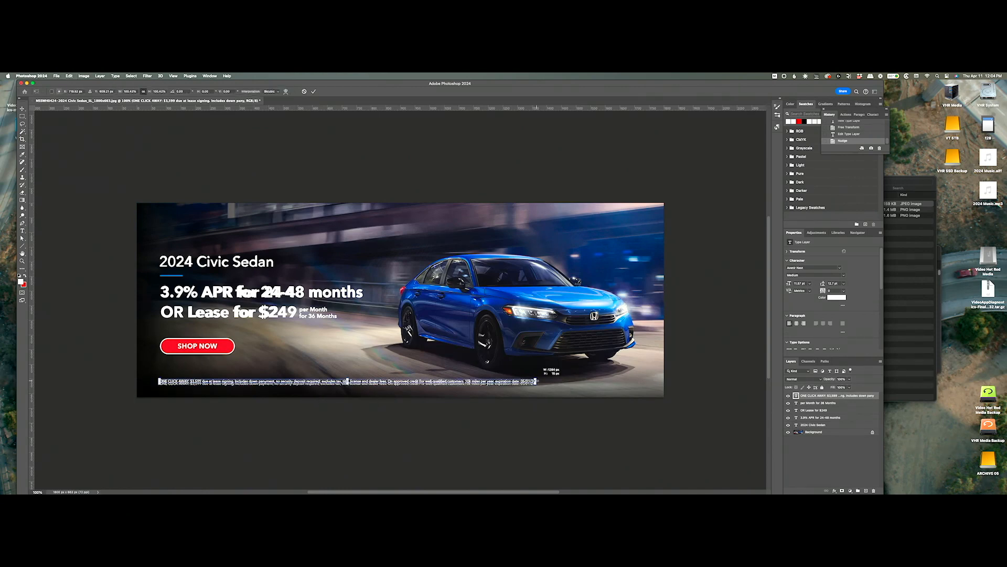
key(Return)
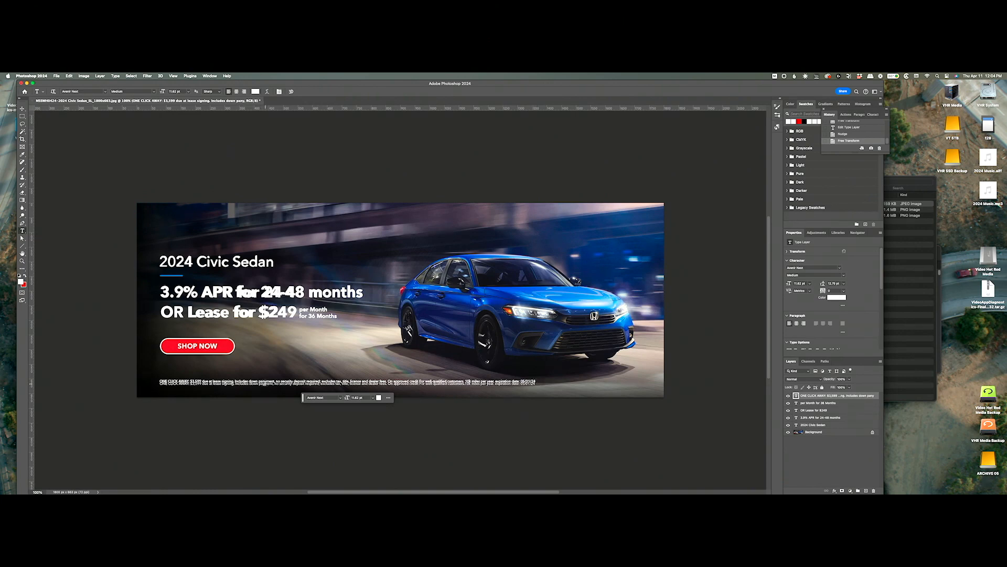
Correct "panyment" to "payment" in the disclaimer and rescale the line to the original fine print's width
click(267, 381)
double_click(265, 381)
text(payment)
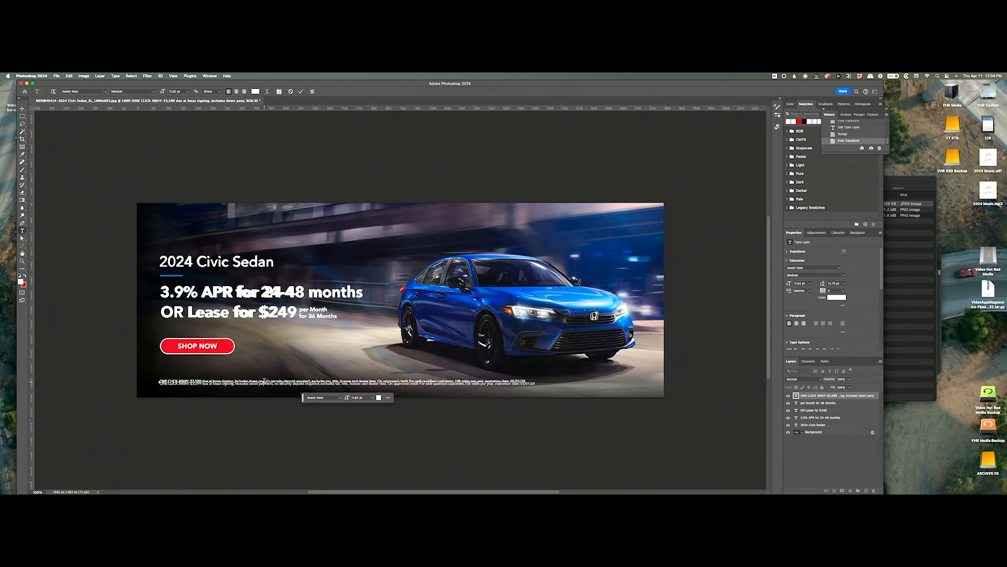
click(273, 359)
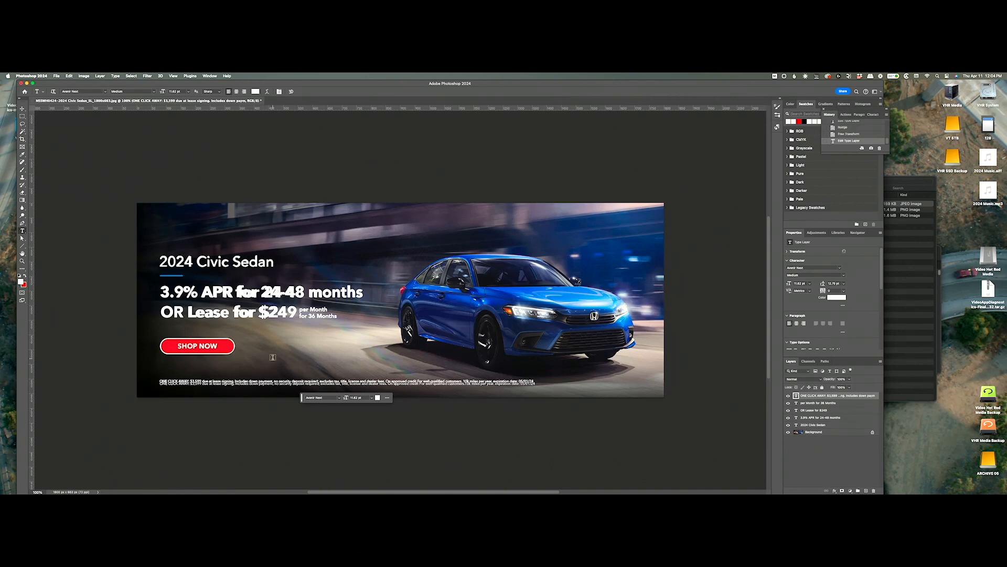
key(super+t)
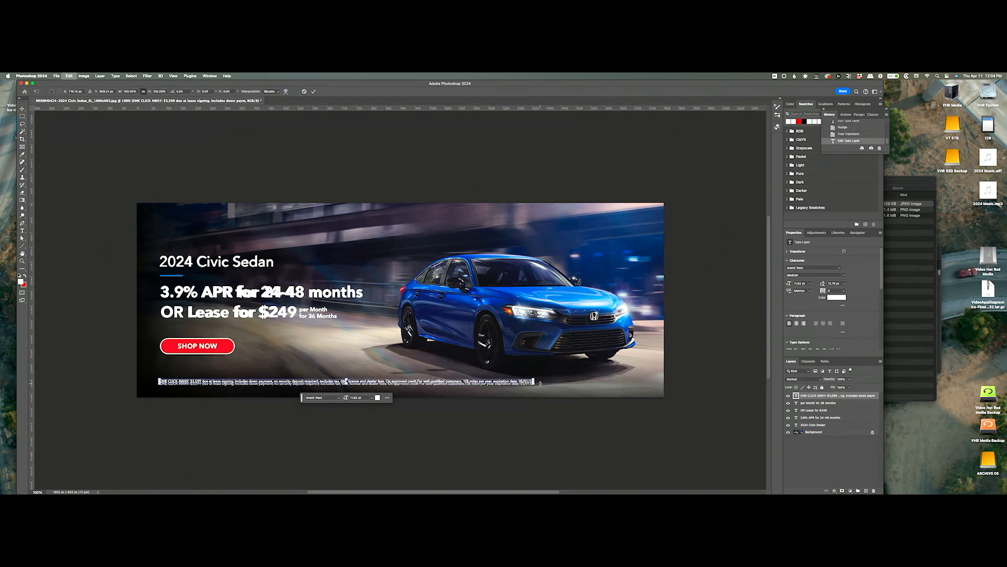
drag(534, 382, 535, 382)
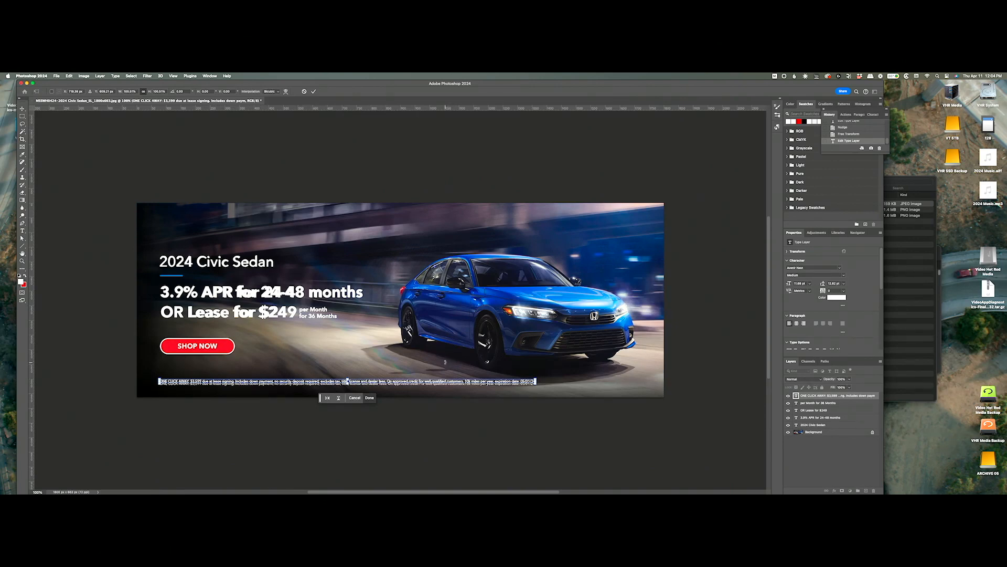
key(Return)
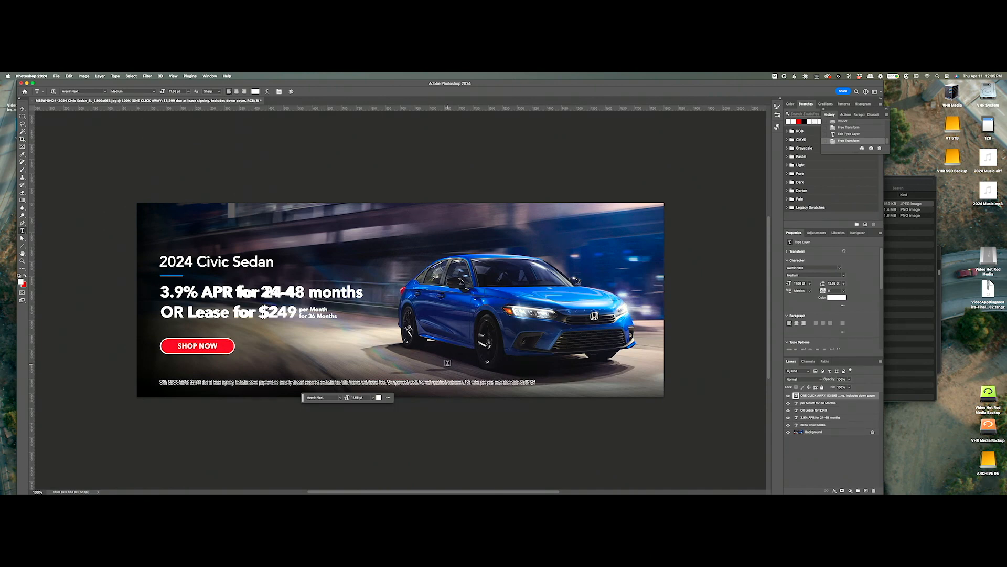
Fine-tune the disclaimer's scale so its expiration date lines up with the end of the original fine print
click(465, 381)
key(Escape)
key(super+t)
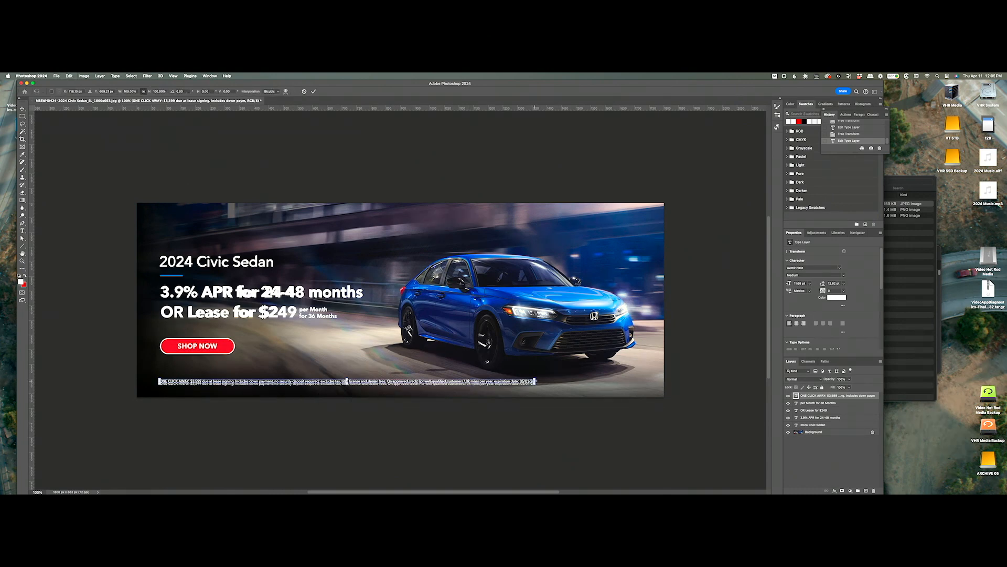
drag(534, 382, 536, 383)
drag(535, 382, 537, 381)
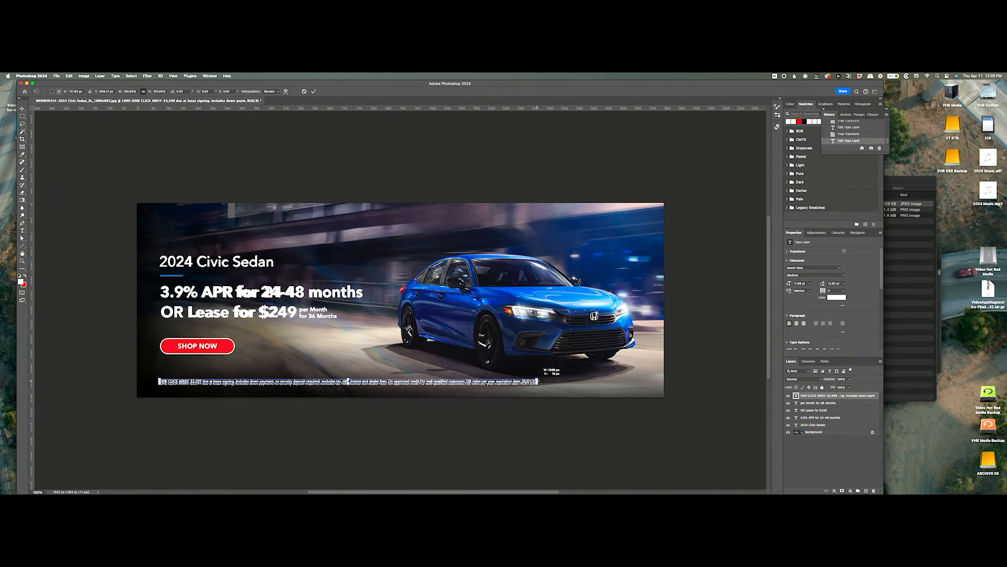
drag(538, 381, 537, 382)
drag(536, 381, 535, 381)
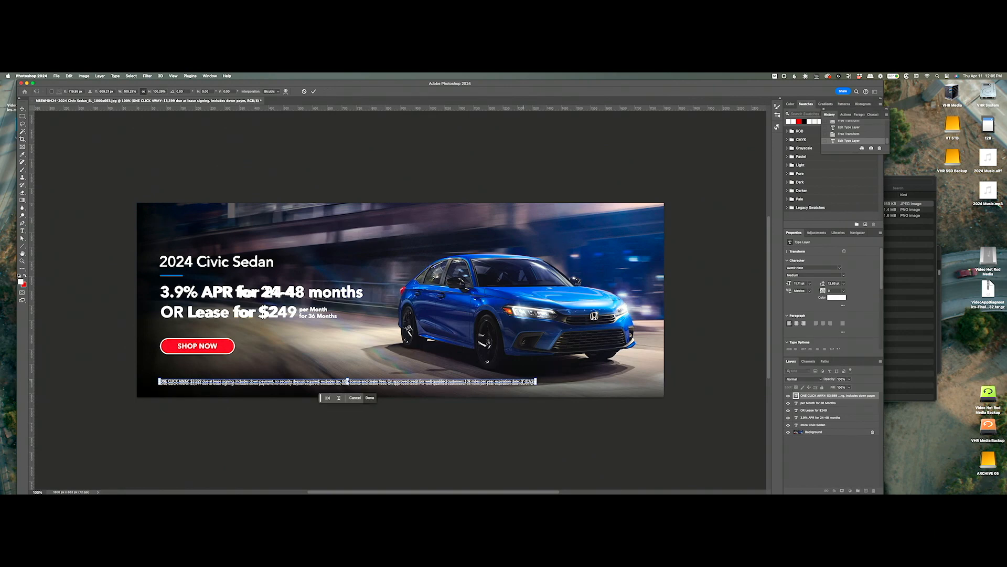
key(Return)
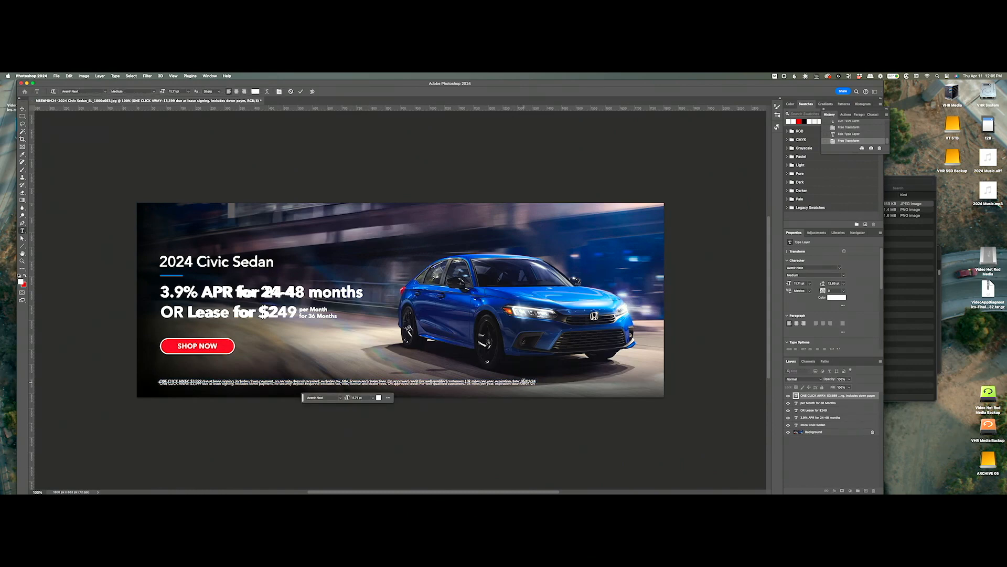
Undo the last edit to the disclaimer and nudge the line down onto the original fine print
key(super+Return)
key(super+z)
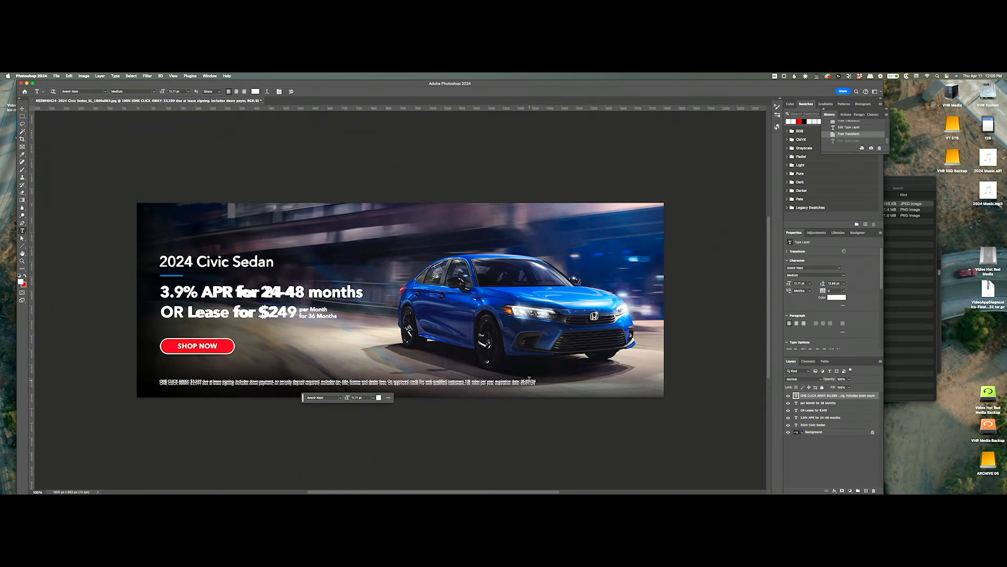
key(Down)
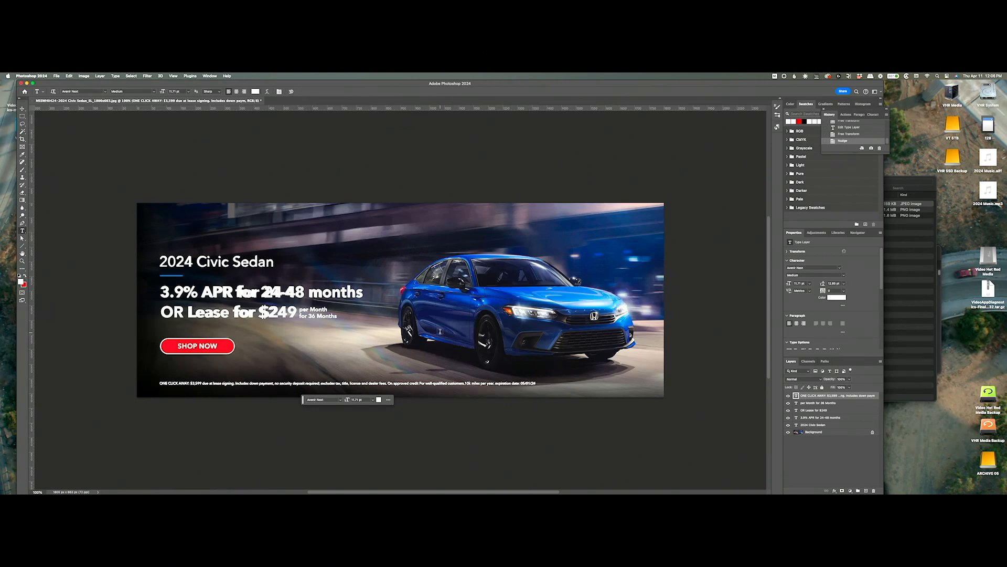
Try to select the SHOP NOW button with the Magic Wand while the disclaimer layer is active, and deselect
key(q)
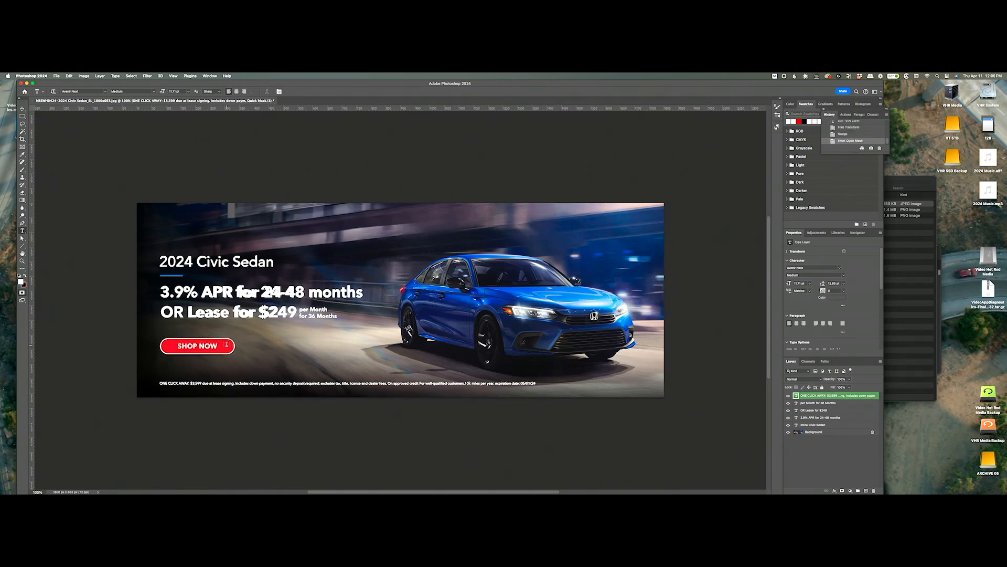
key(w)
click(226, 345)
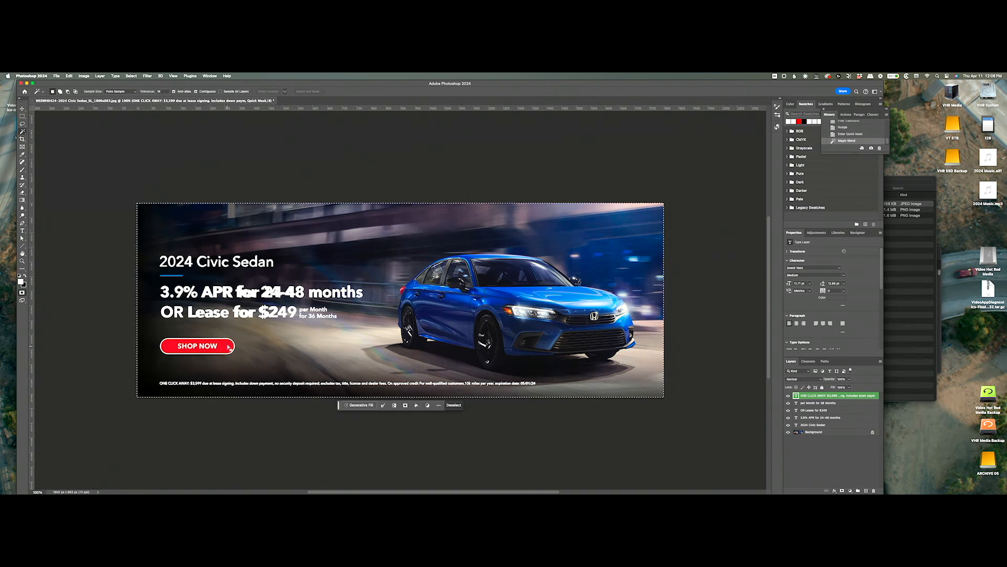
key(super+d)
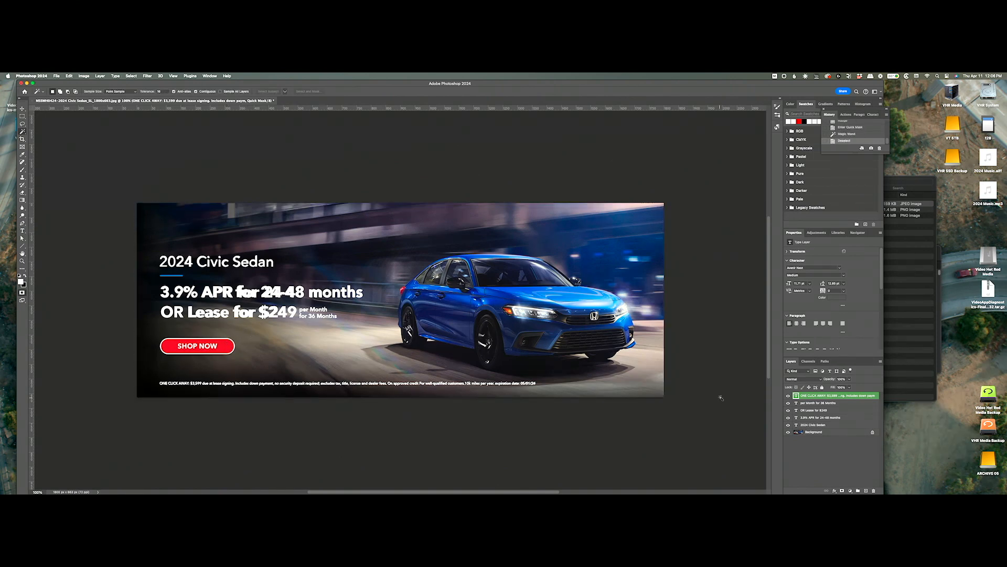
Try to pick up the SHOP NOW button on the Background layer with the Magic Wand, deselecting after each attempt
click(818, 432)
right_click(22, 131)
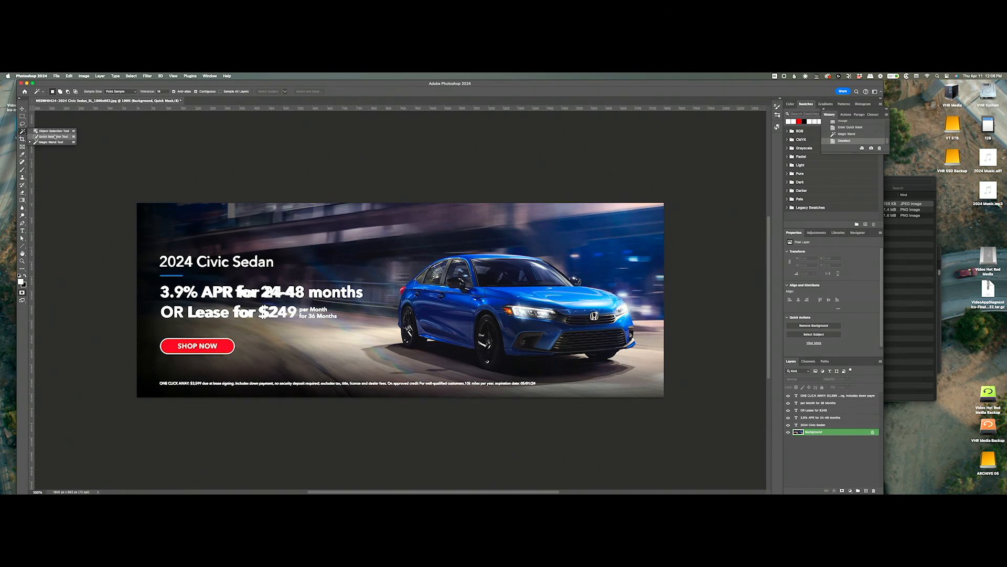
click(51, 141)
click(225, 362)
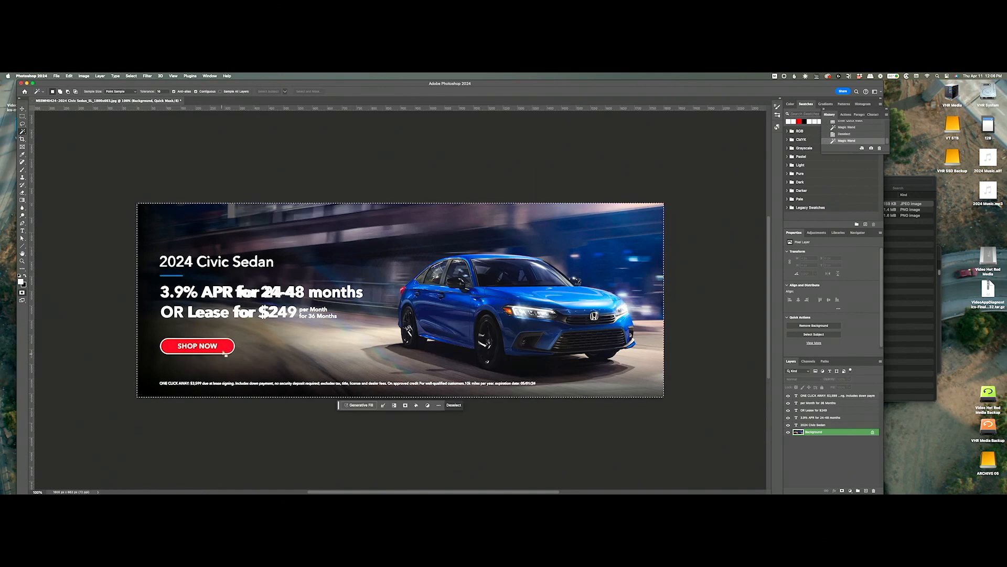
key(super+d)
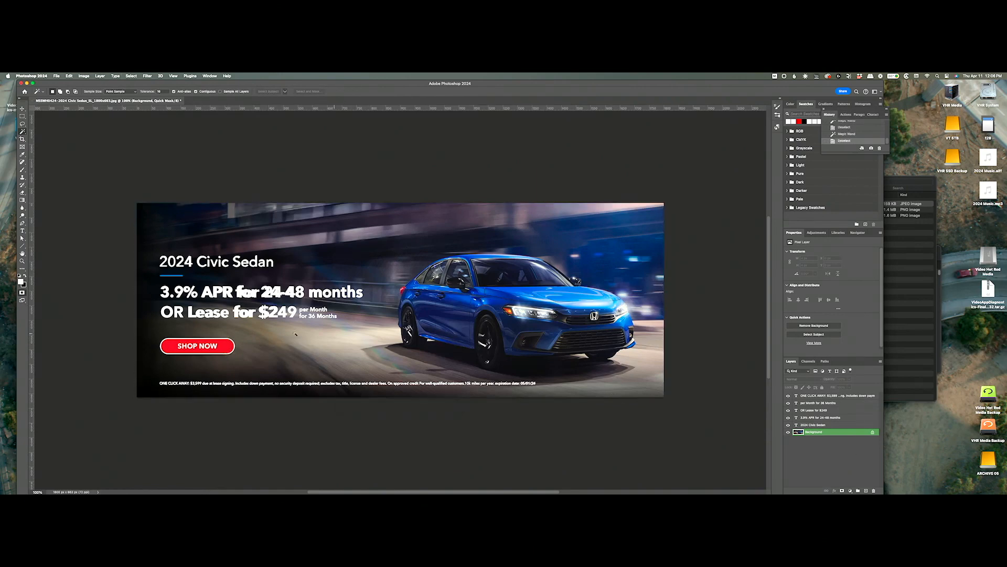
click(240, 345)
key(super+d)
click(240, 346)
key(super+d)
Try to select the SHOP NOW button with the Quick Selection tool, and drop the selection
right_click(23, 132)
click(50, 138)
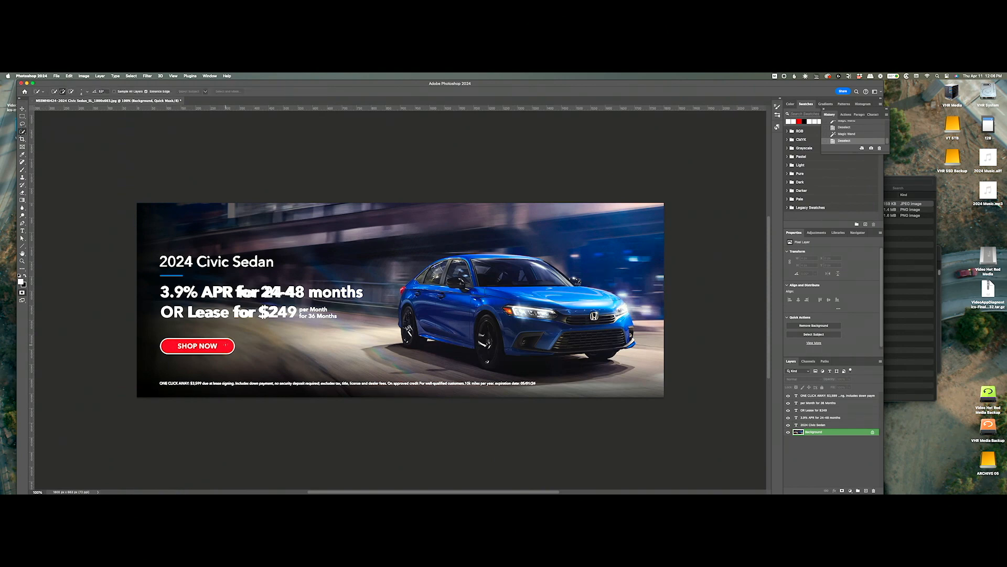
mouse_move(220, 344)
mouse_down()
mouse_move(174, 345)
mouse_move(228, 344)
mouse_up()
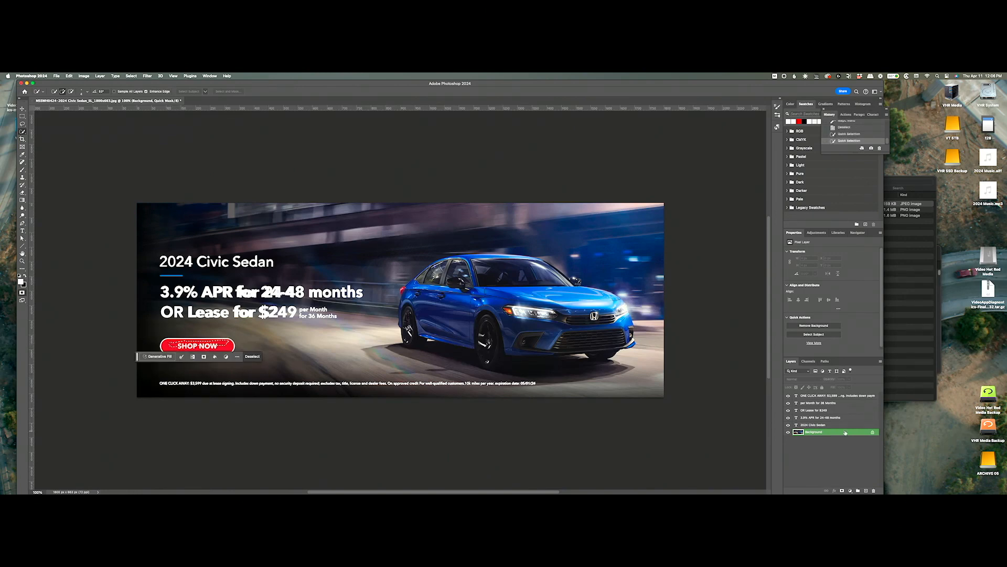
key(super+d)
key(Left)
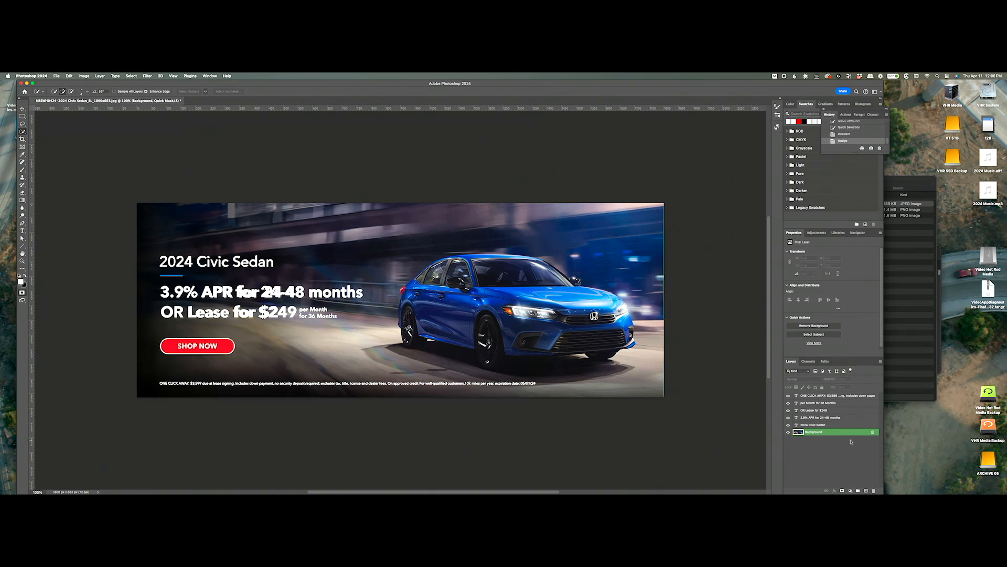
key(super+Right)
Duplicate the Background layer and hide the original
right_click(797, 433)
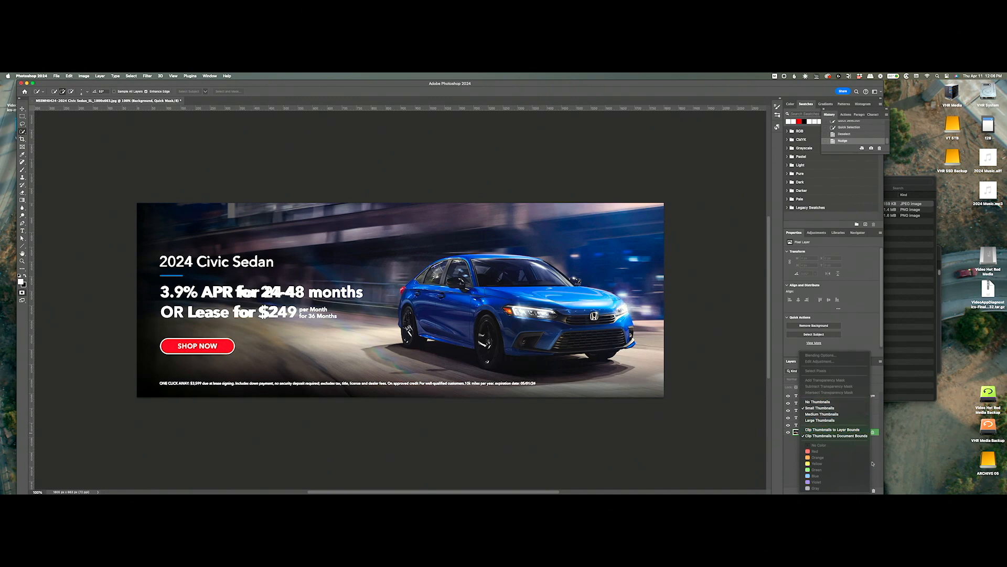
click(873, 464)
right_click(820, 432)
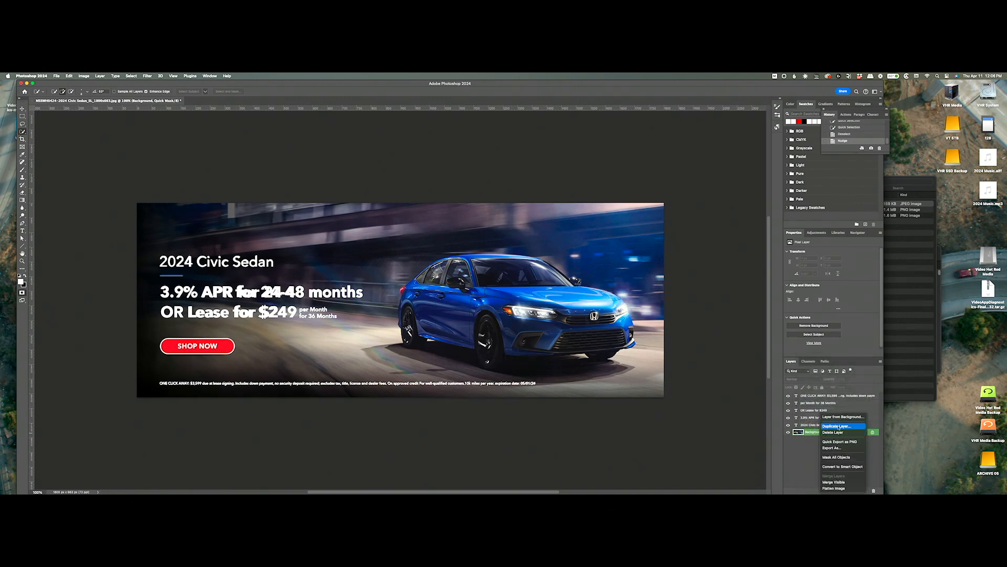
click(840, 427)
key(Return)
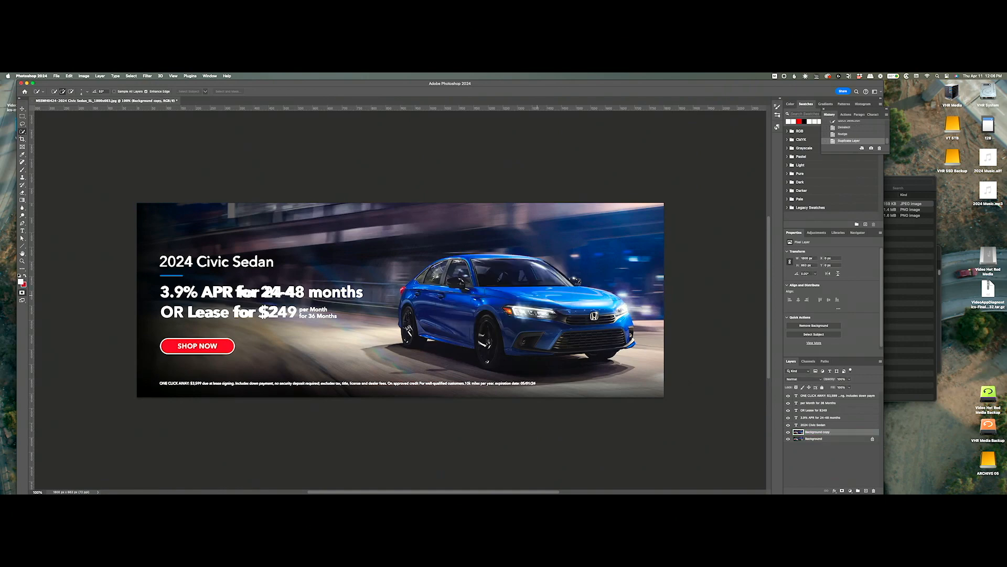
Select the whole SHOP NOW button on the Background copy with the Magic Wand, adding its lettering with a rectangular marquee
key(shift+w)
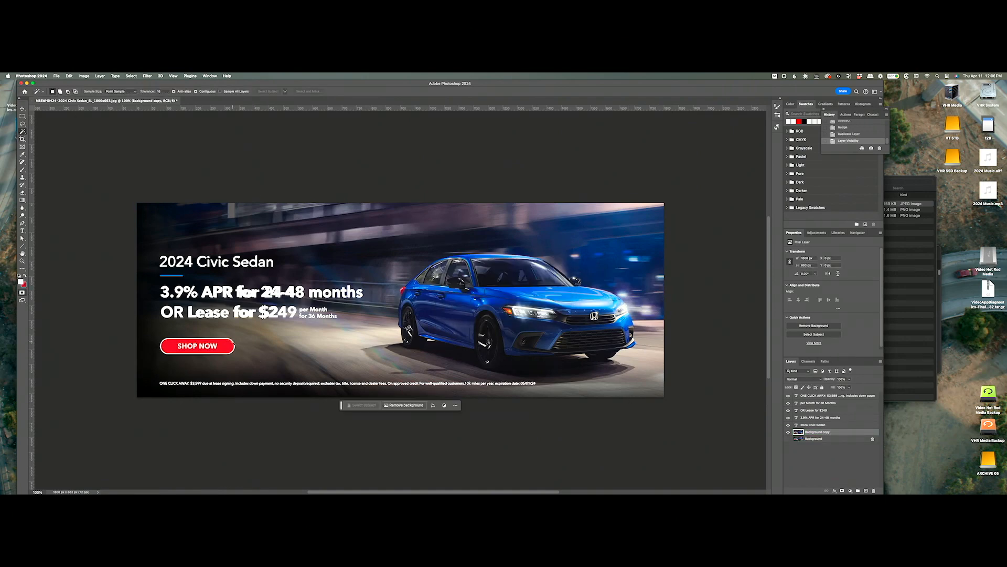
click(234, 345)
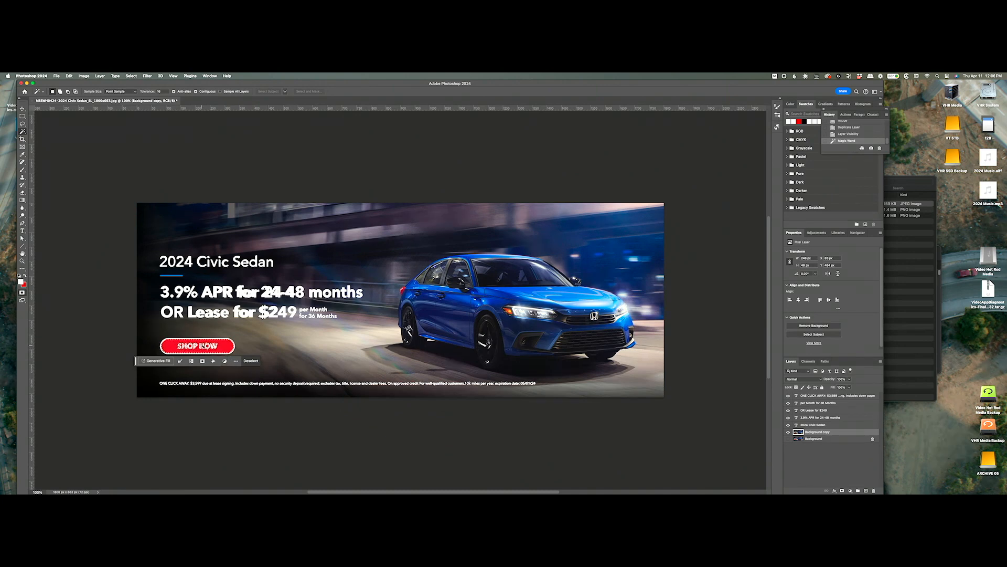
shift+click(229, 348)
key(m)
drag(175, 341, 221, 350)
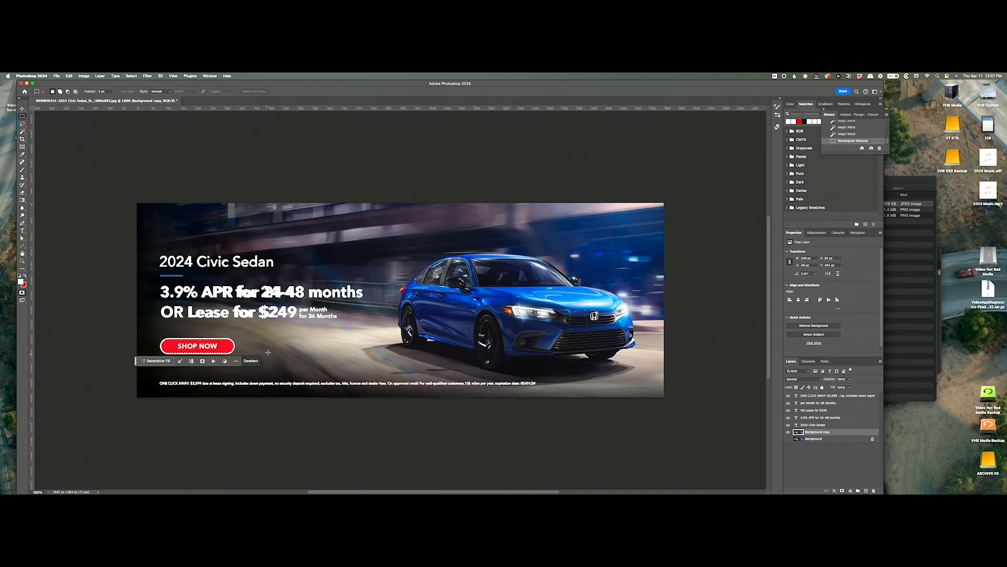
Try expanding the SHOP NOW button selection, and undo the expansion
click(147, 75)
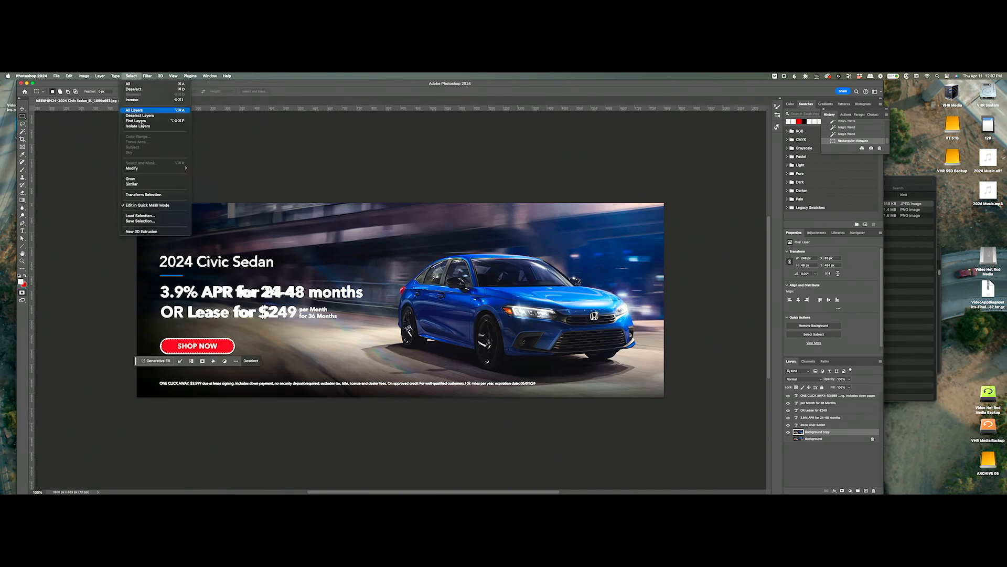
mouse_move(149, 168)
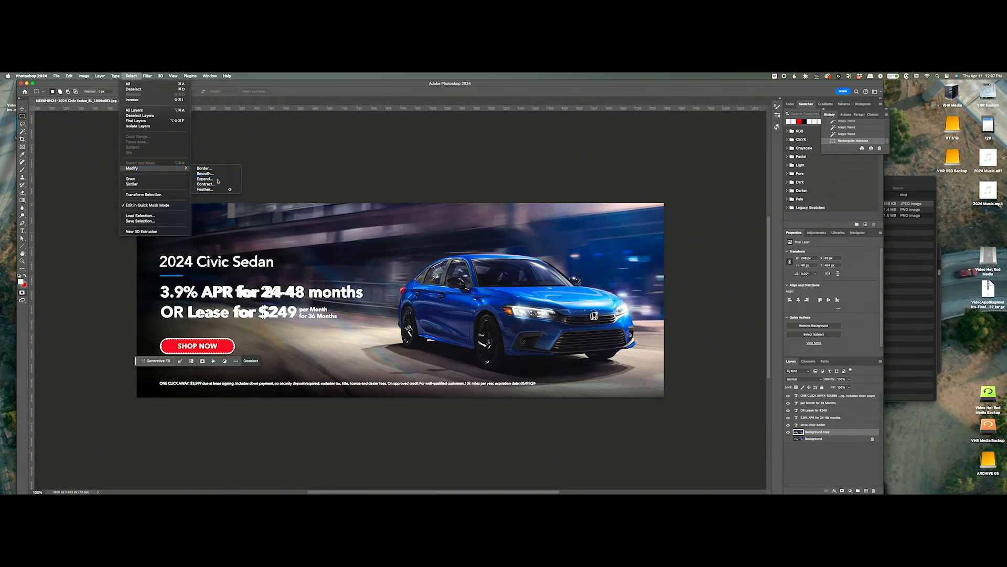
click(215, 179)
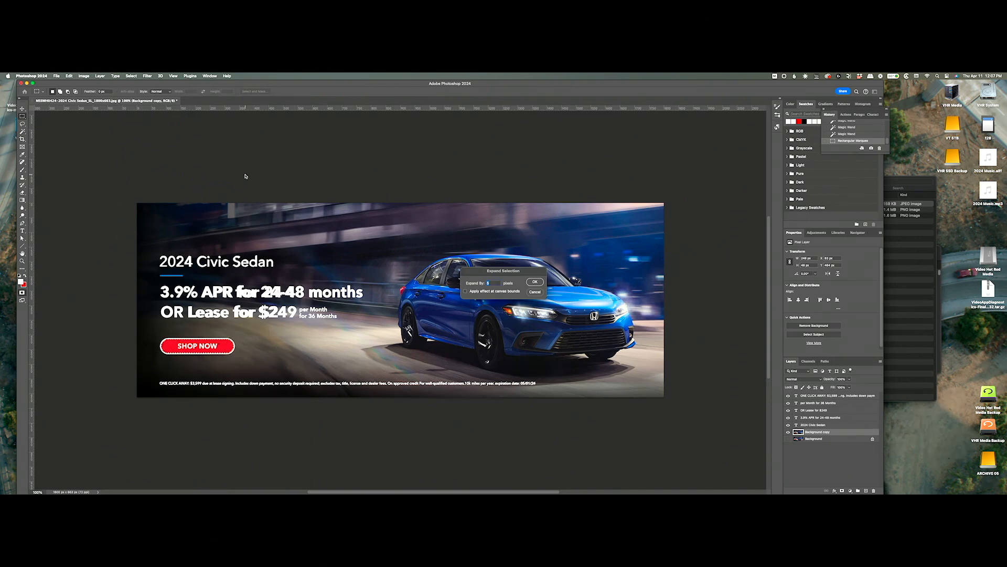
key(Return)
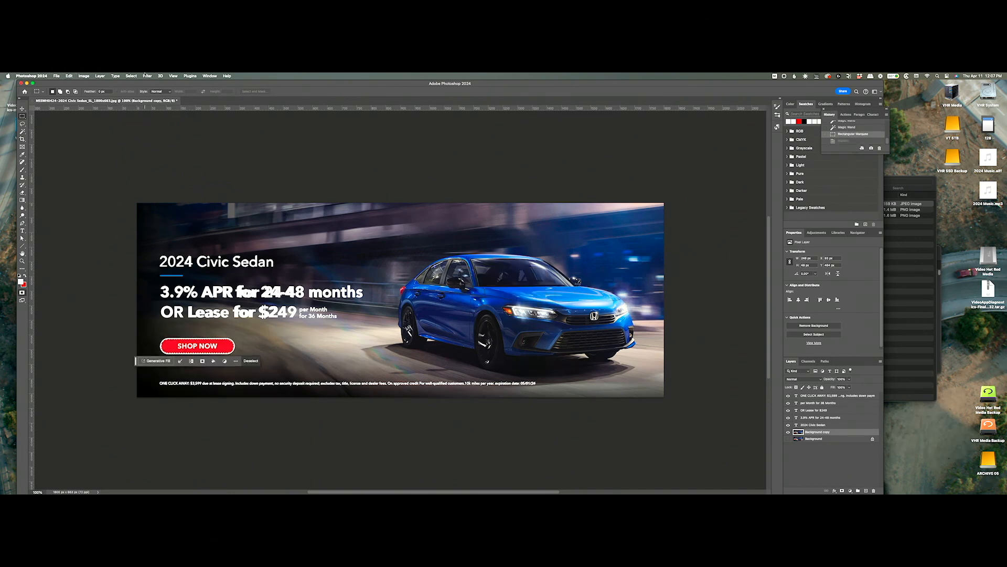
Expand the SHOP NOW button selection outward past the button's edge
click(131, 75)
mouse_move(149, 166)
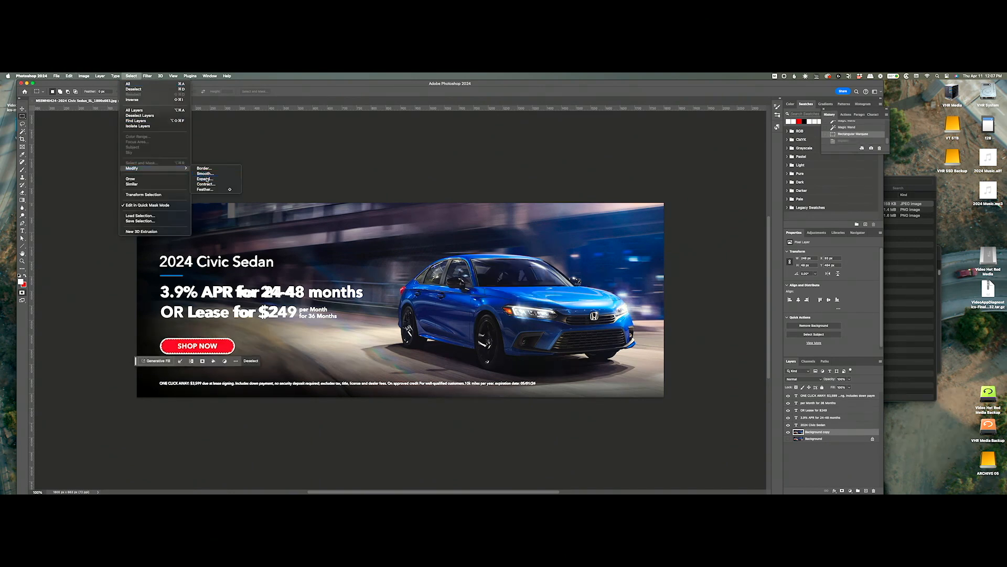
click(207, 180)
key(Return)
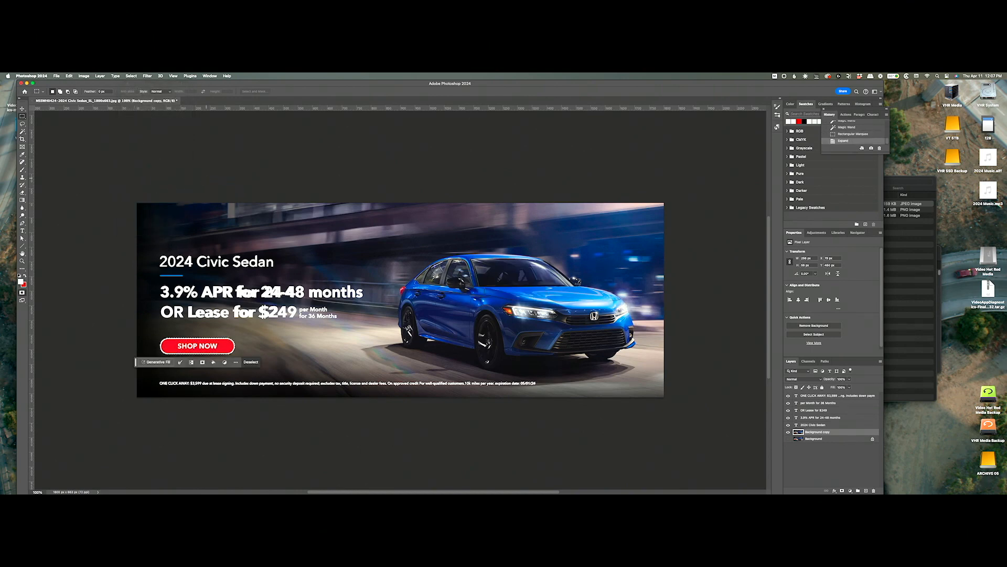
Copy the selected SHOP NOW button to a new layer and name it "button"
key(super+j)
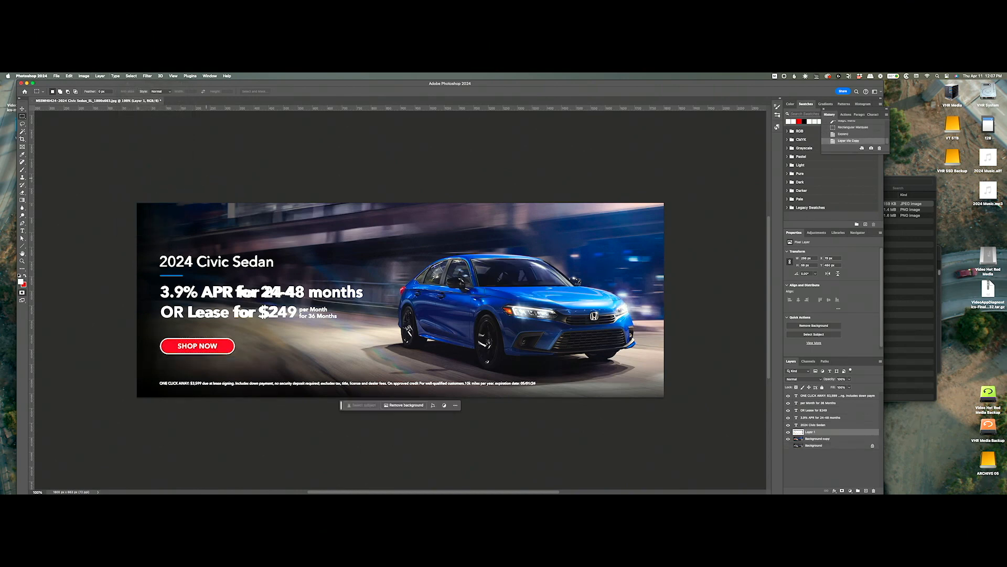
double_click(810, 432)
text(button)
key(Return)
Select the blue line beneath the 2024 Civic Sedan heading on the Background copy layer with the Magic Wand, including its ends
key(w)
key(z)
drag(171, 274, 238, 286)
key(w)
click(246, 279)
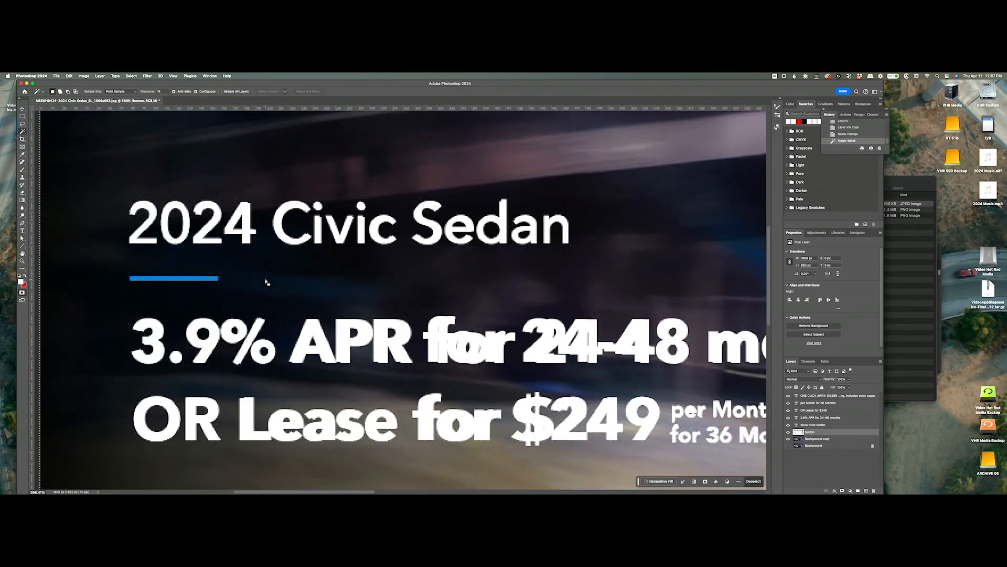
click(820, 439)
key(super+d)
key(q)
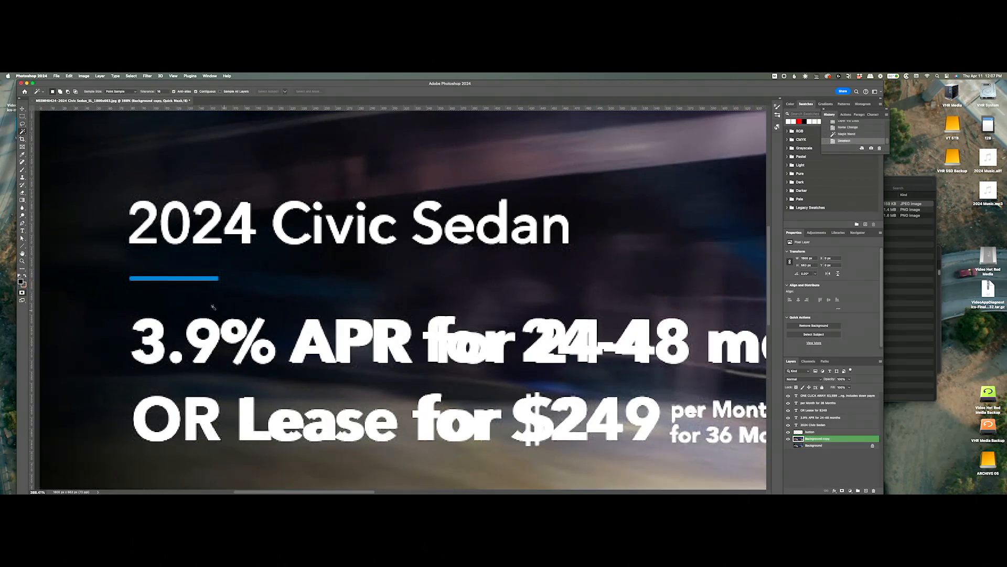
click(192, 276)
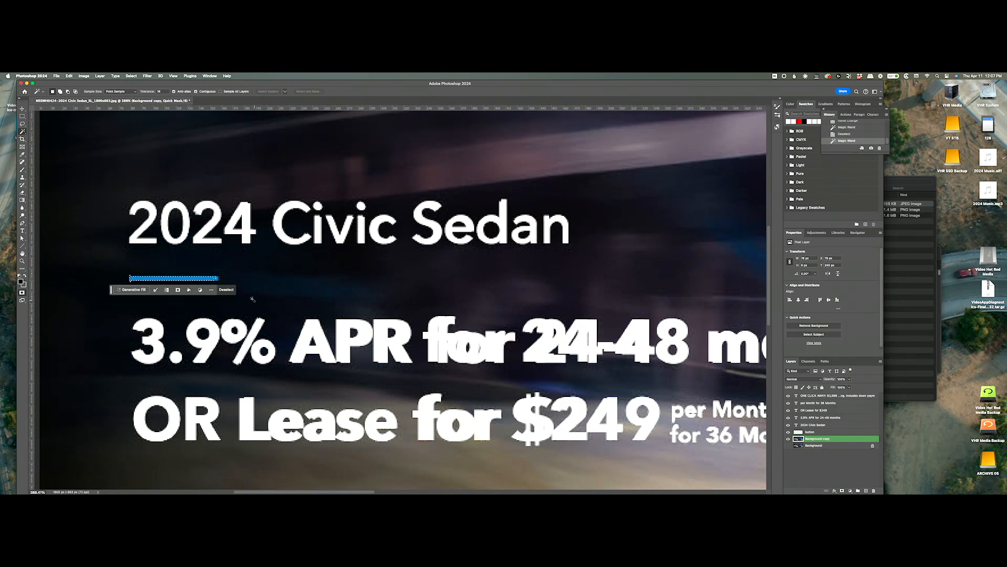
shift+click(215, 279)
alt+click(129, 278)
Try to copy the selected blue line to its own layer, and undo the layer duplication
key(super+j)
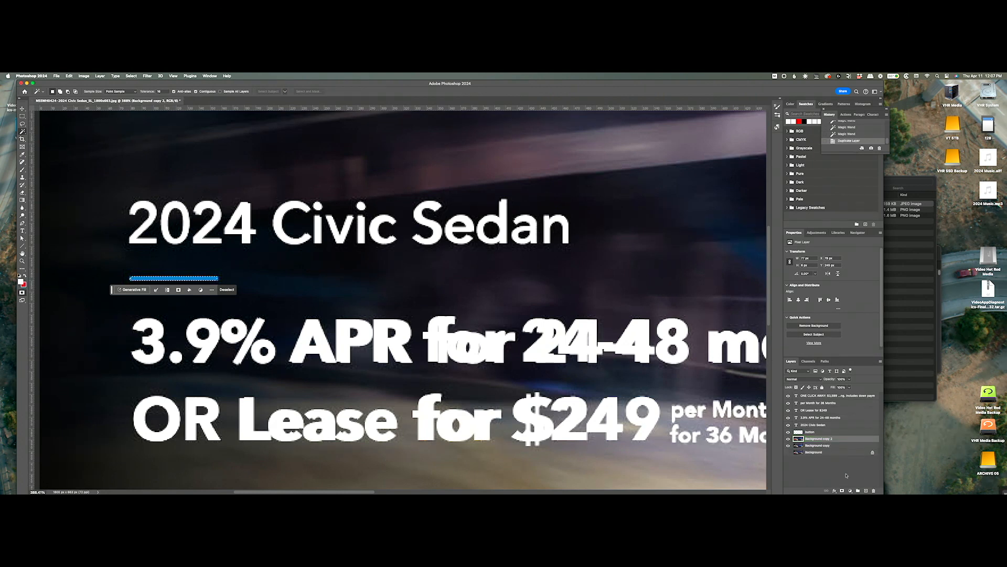
key(super+z)
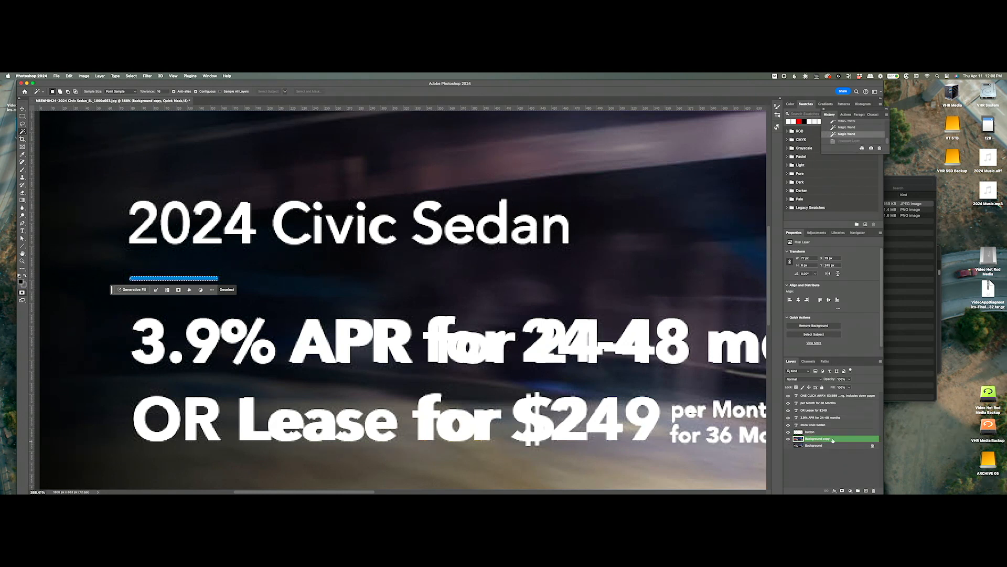
key(super+shift+z)
key(super+z)
Duplicate the Background copy layer and copy the selected blue line from the duplicate to its own layer
key(z)
drag(345, 270, 312, 274)
key(q)
click(822, 456)
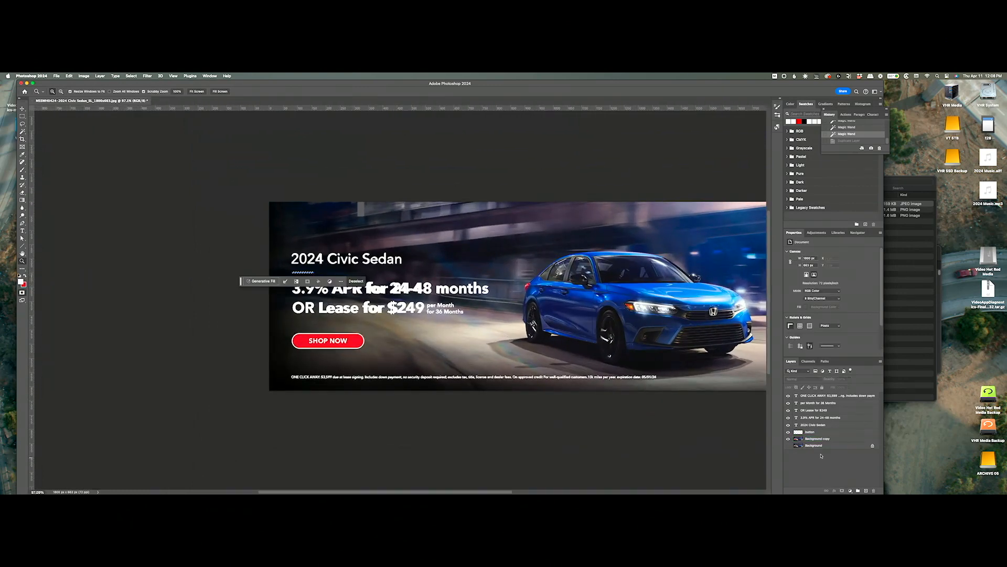
click(821, 439)
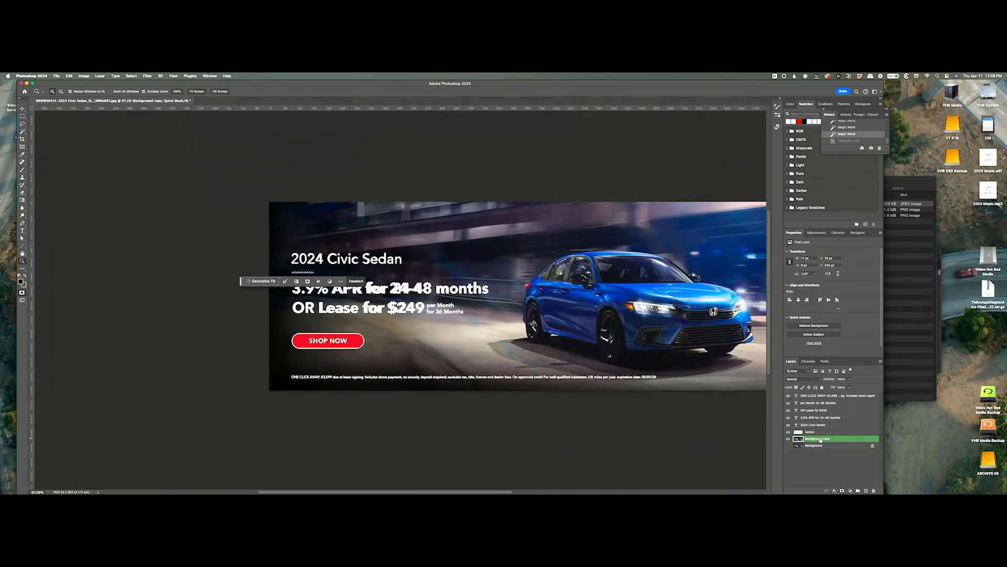
key(ctrl+j)
click(788, 445)
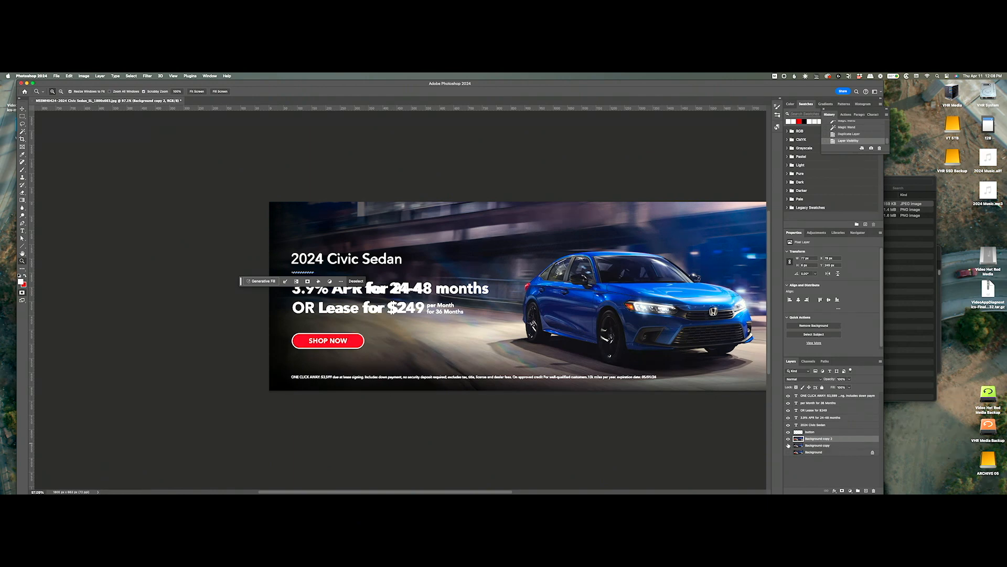
click(788, 445)
key(ctrl+j)
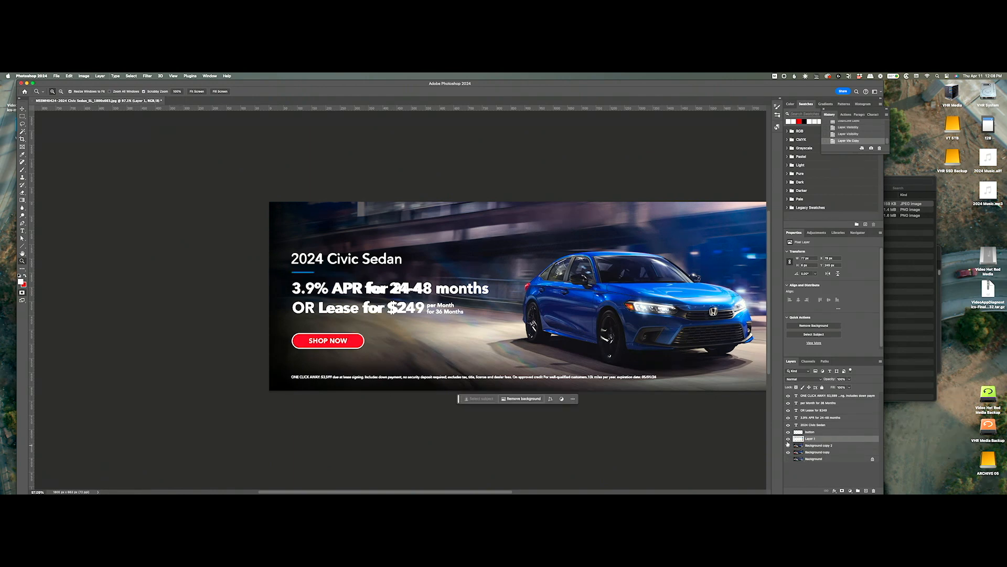
Hide both background copies to check the blue line's layer, and delete Background copy 2
click(788, 445)
click(789, 452)
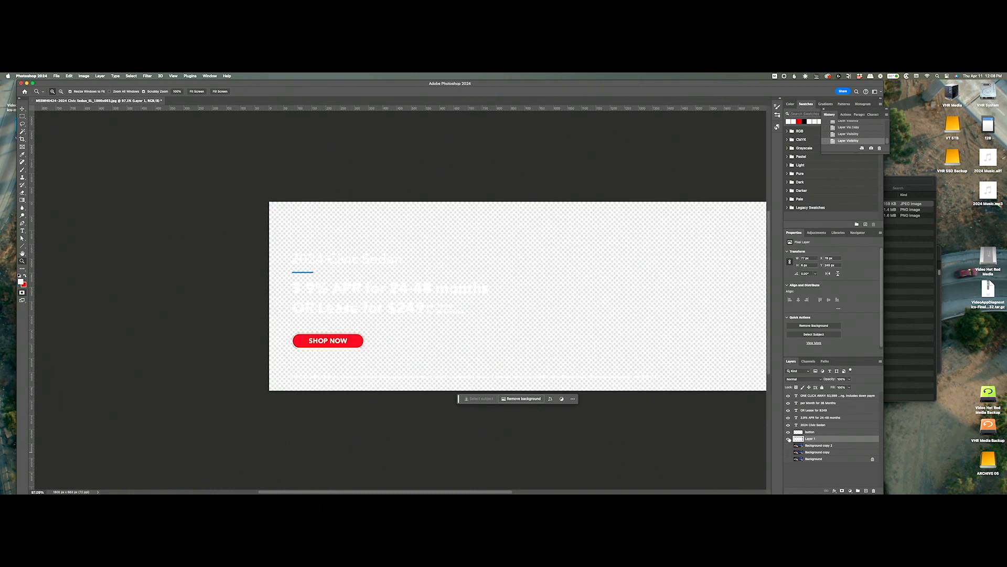
click(788, 438)
click(788, 439)
drag(816, 446, 874, 490)
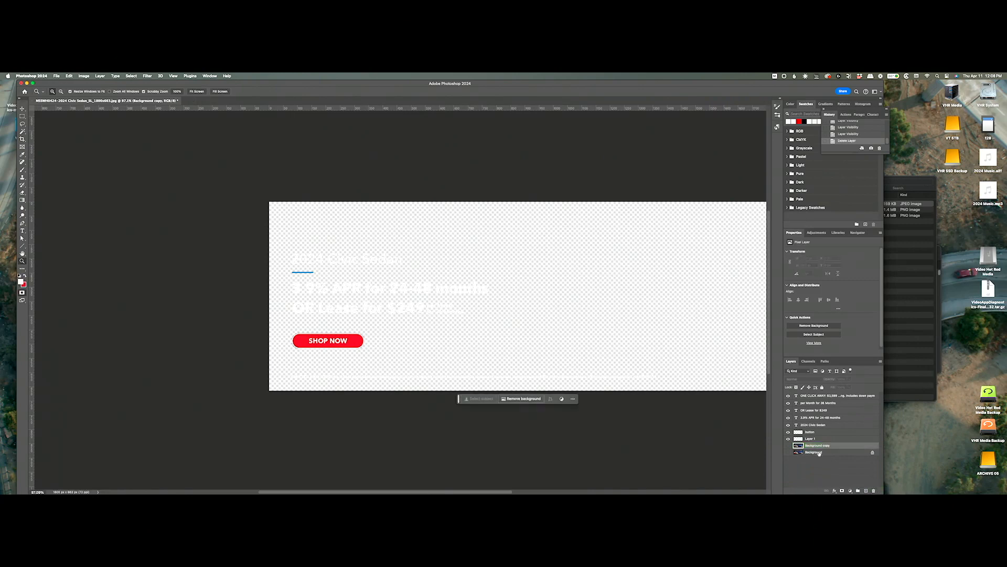
Show the Background copy layer again and rename the blue line's layer to "Blue Line"
click(788, 445)
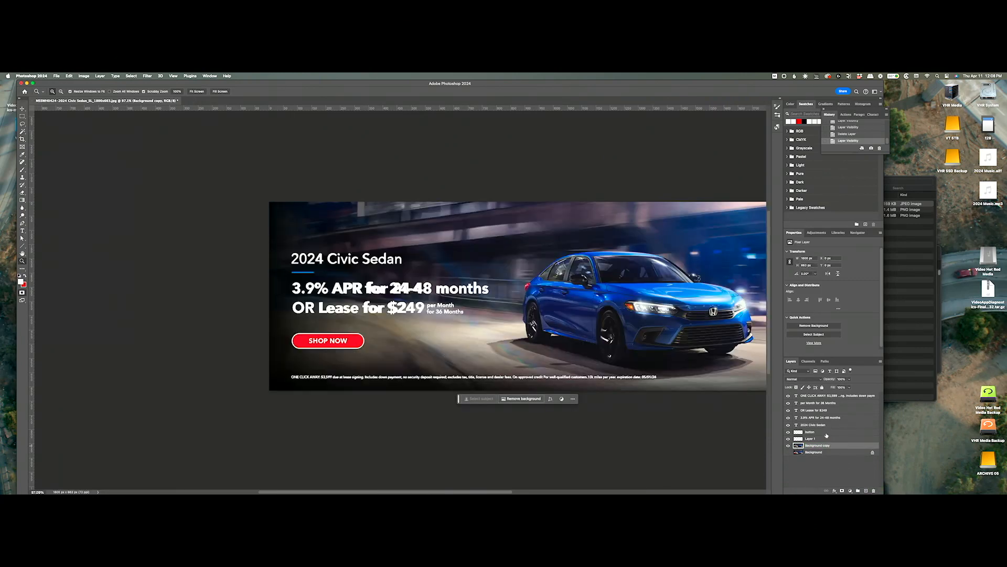
key(q)
double_click(811, 439)
text(Blue Line)
key(Return)
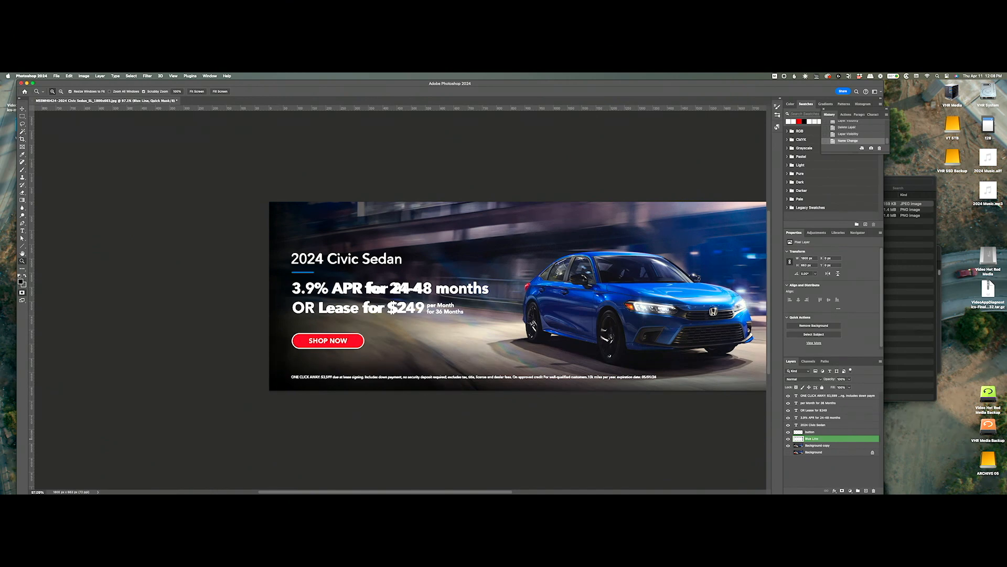
alt+click(512, 280)
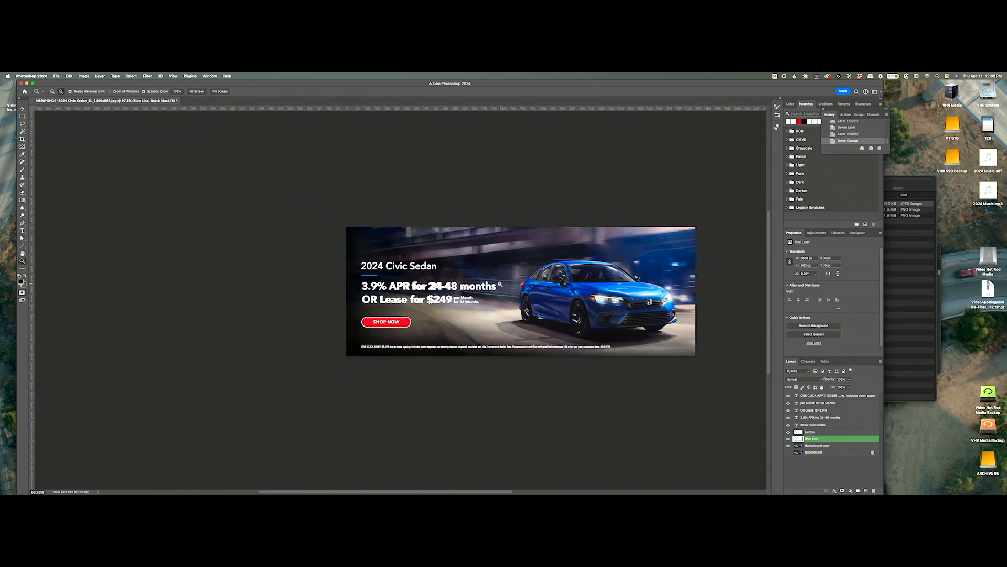
key(h)
drag(522, 279, 345, 273)
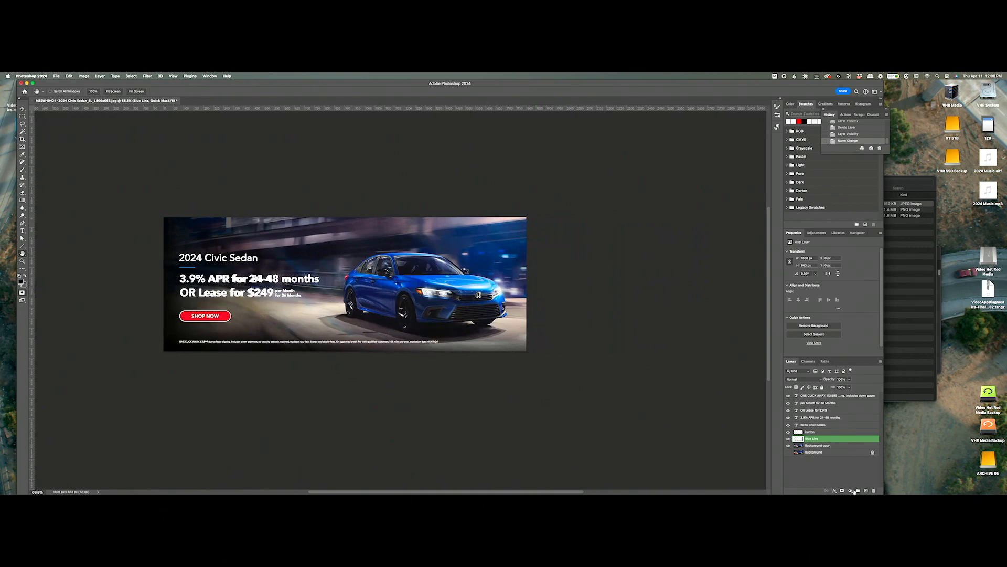
click(826, 446)
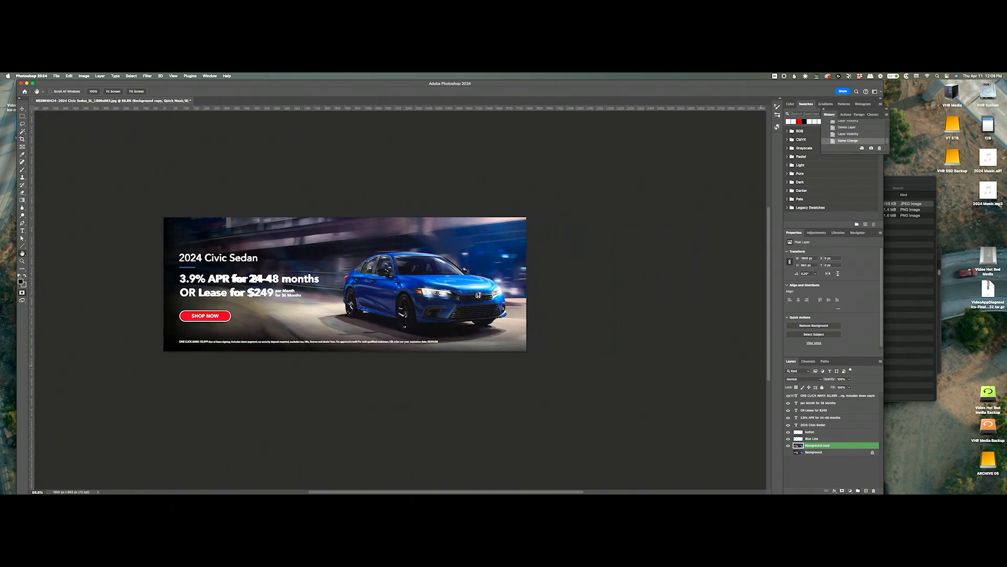
key(m)
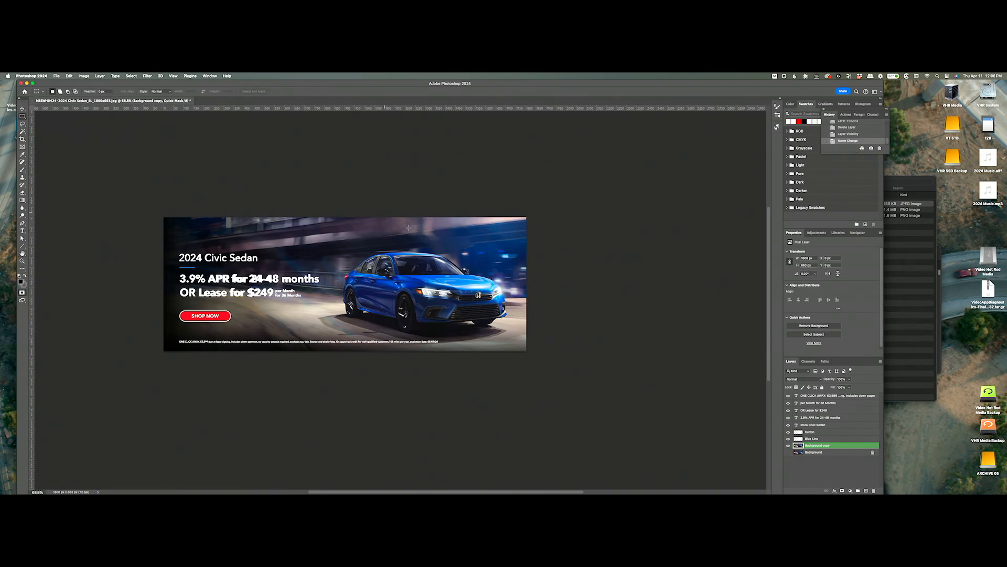
click(810, 440)
click(811, 445)
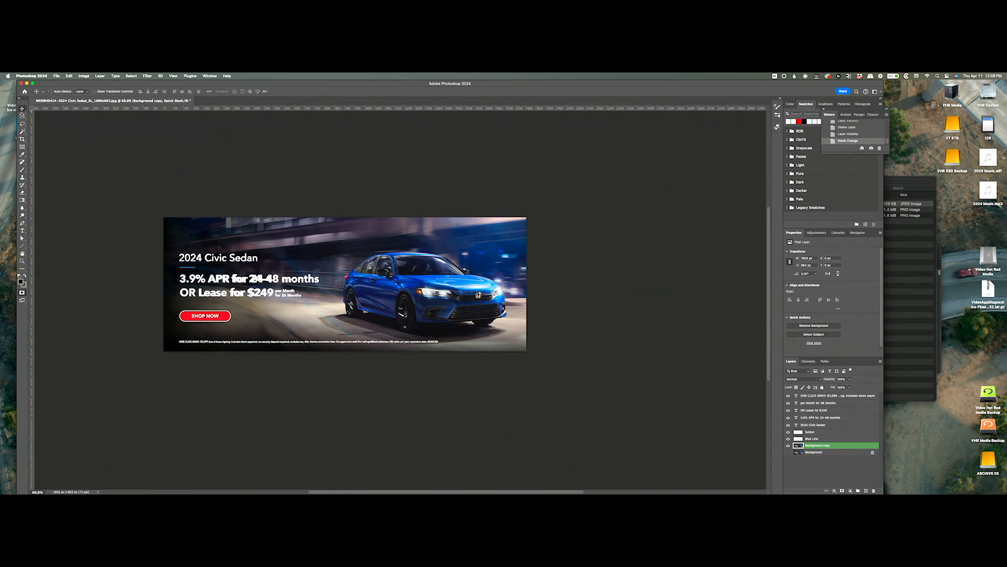
key(w)
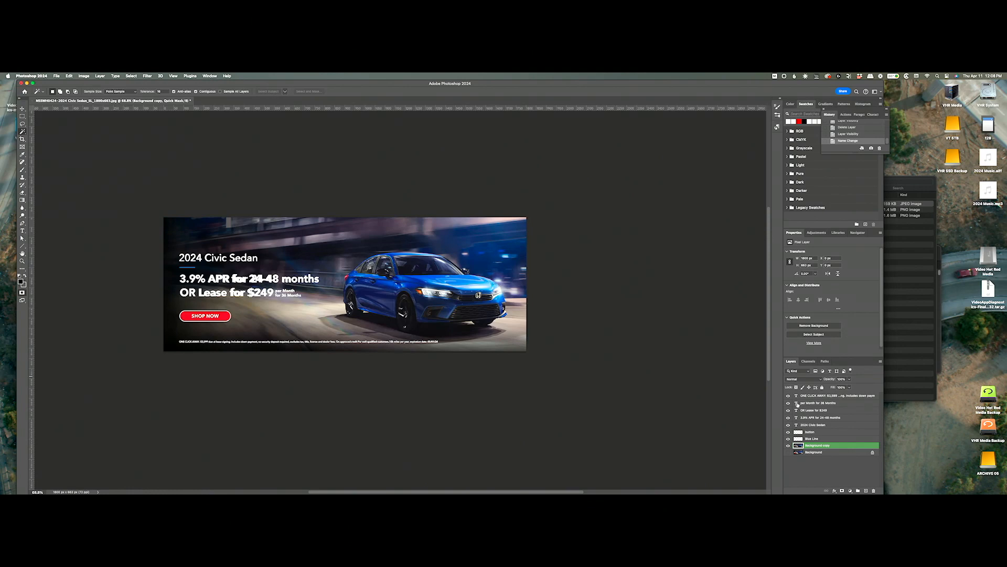
Show only the Background copy layer and rename it to "Backie"
alt+click(788, 444)
click(788, 452)
click(836, 452)
click(833, 446)
double_click(821, 446)
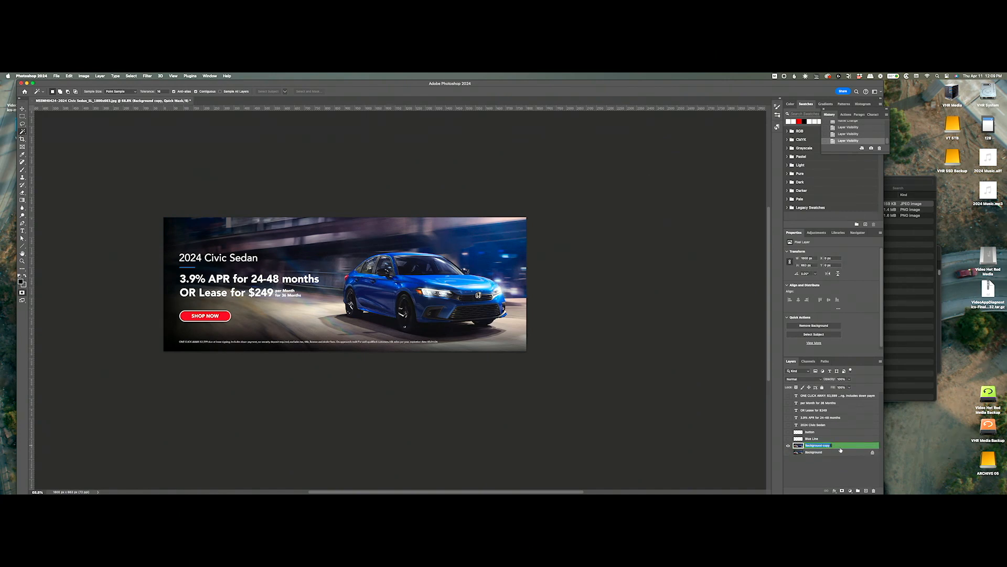
text(Backie)
key(Return)
Rasterize all layers of the banner
click(100, 75)
mouse_move(160, 210)
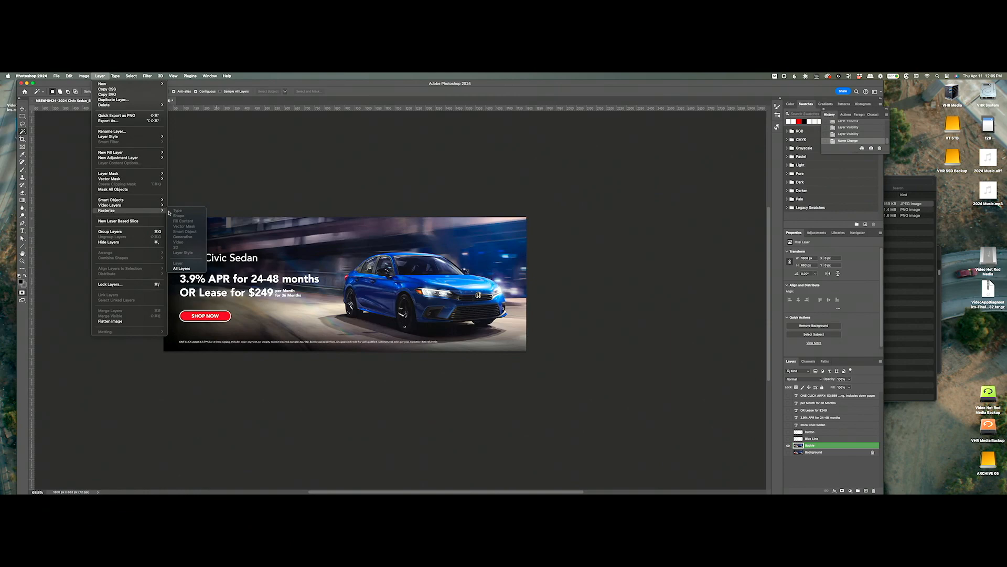
click(181, 269)
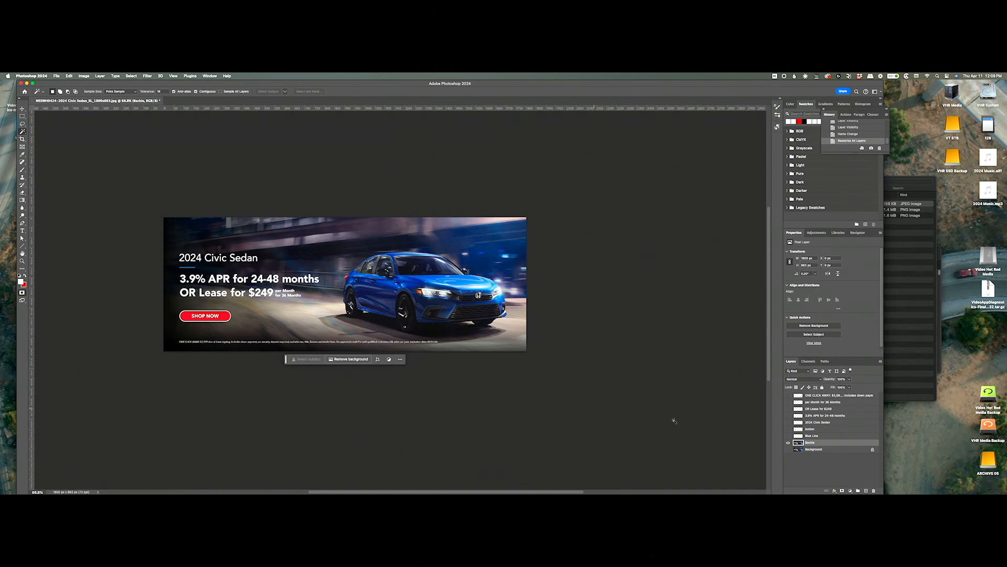
Duplicate the Backie layer under the default name Backie copy
key(q)
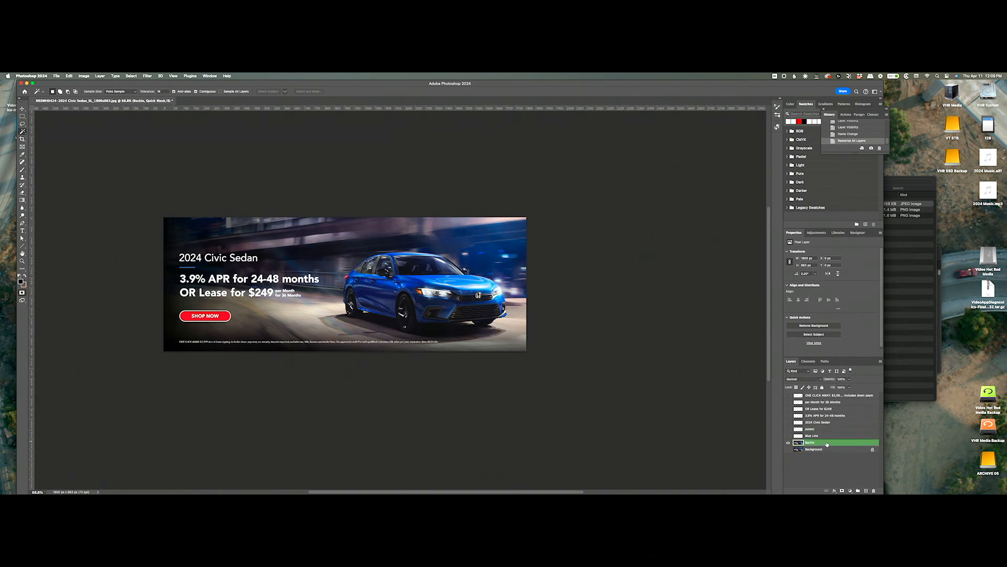
key(Left)
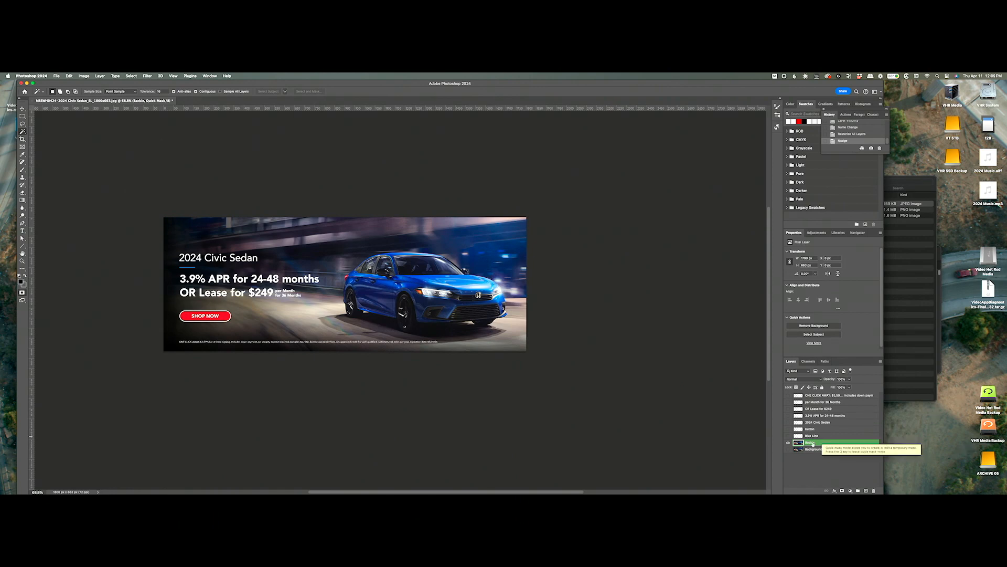
key(super+Tab)
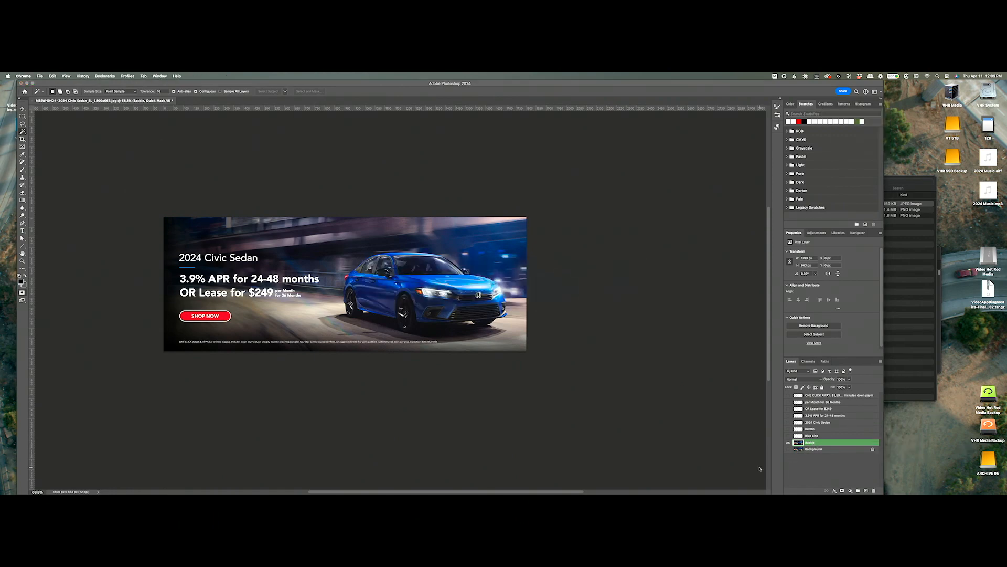
right_click(816, 448)
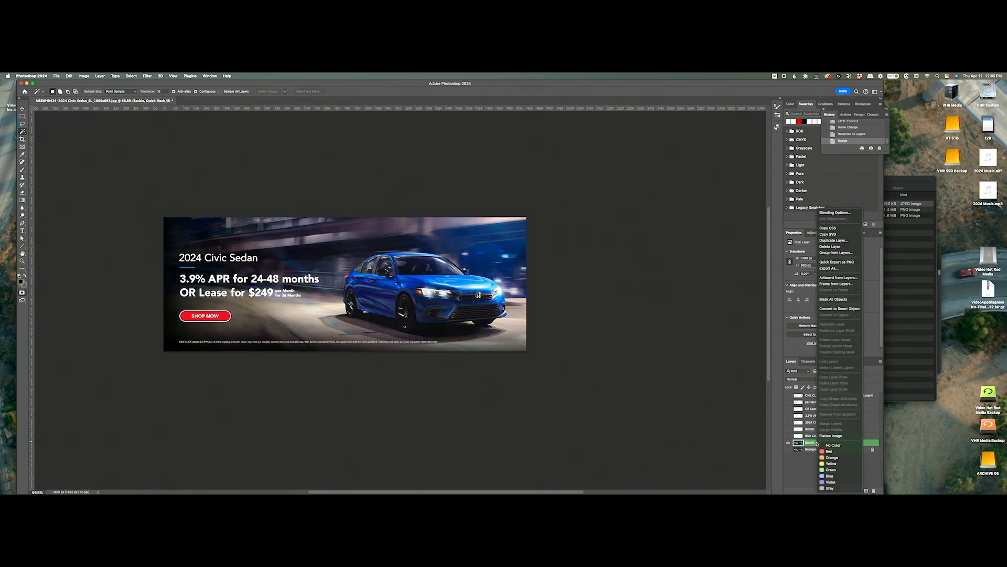
click(814, 443)
right_click(819, 442)
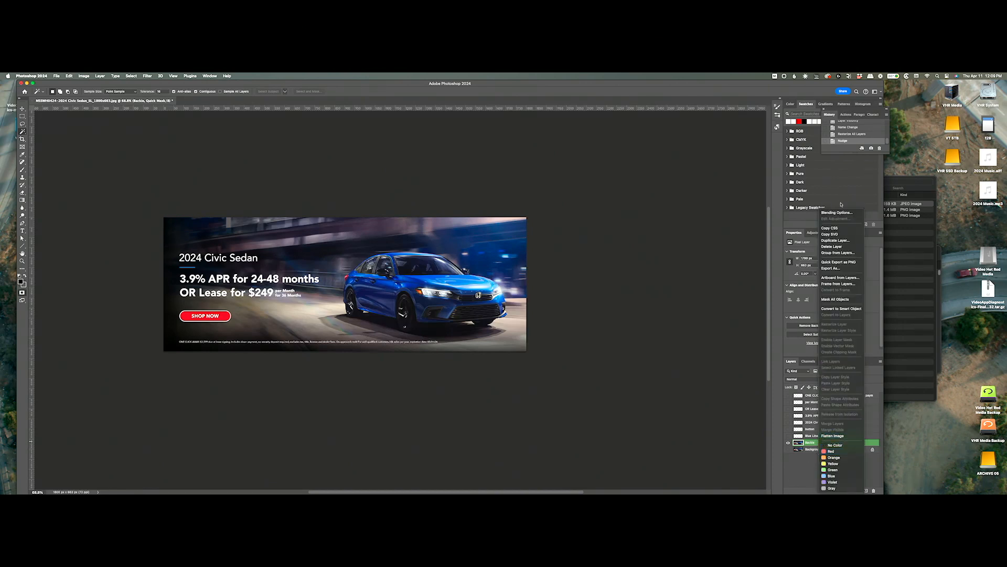
click(838, 240)
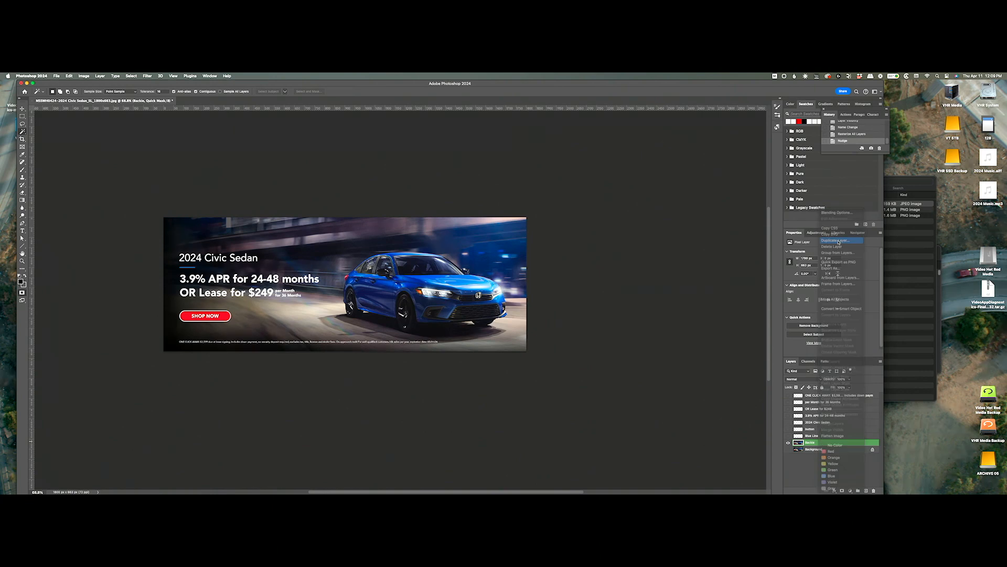
click(555, 266)
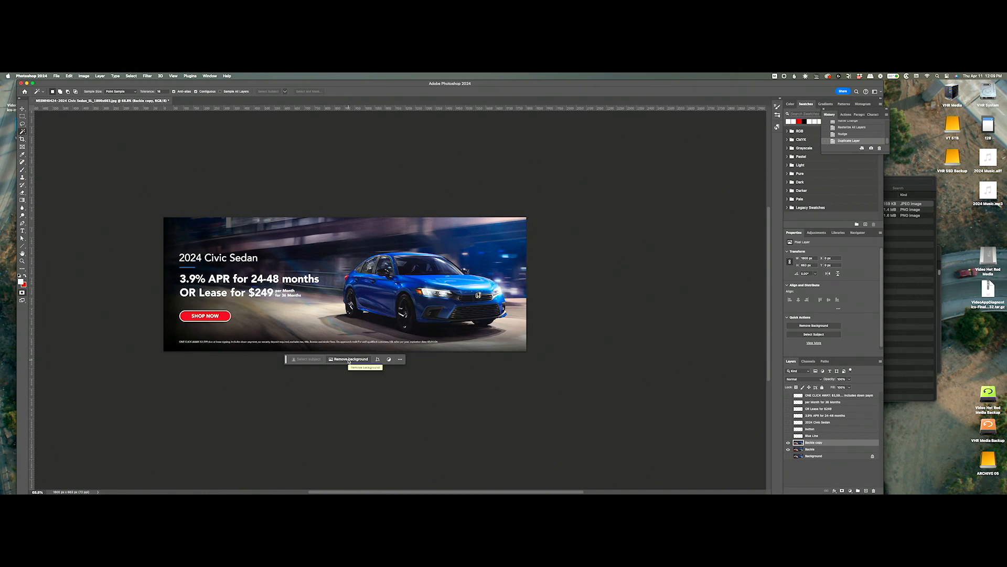
Hide the Backie layer, try removing the background from Backie copy, and undo the removal
click(789, 449)
click(350, 359)
key(super+z)
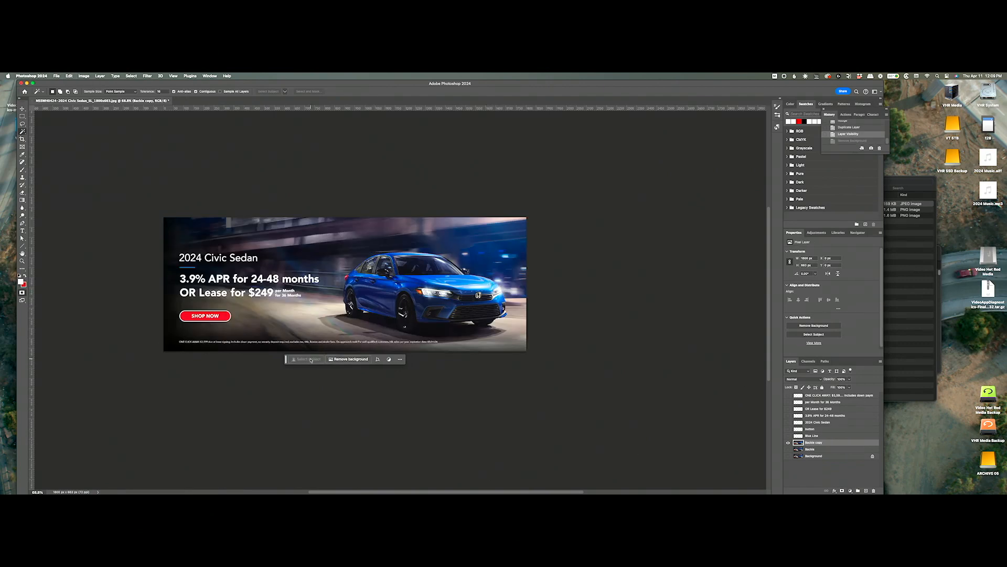
Try to select the blue car on Backie copy by tracing its outline with the Magnetic Lasso, and deselect it
key(z)
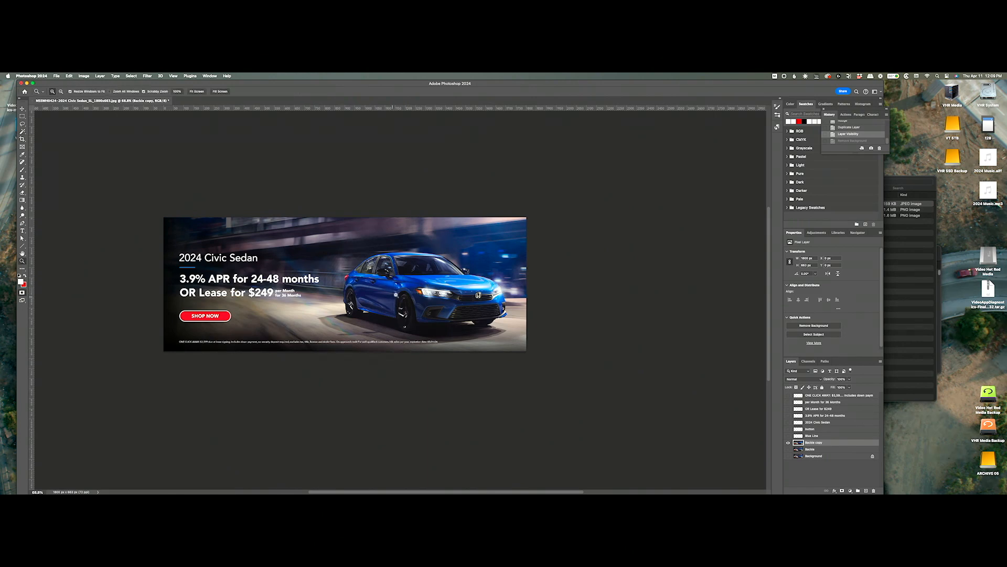
drag(391, 297, 417, 285)
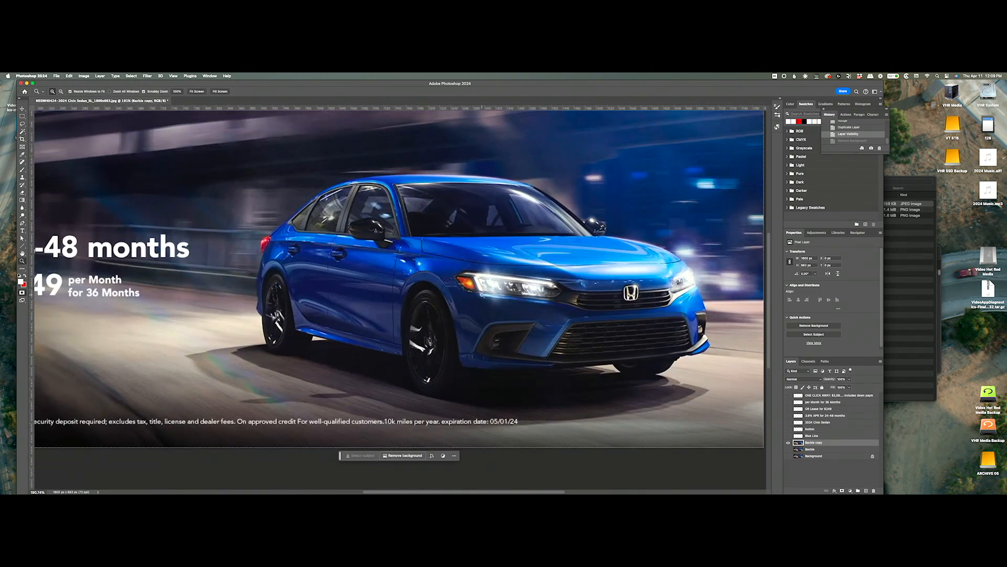
key(l)
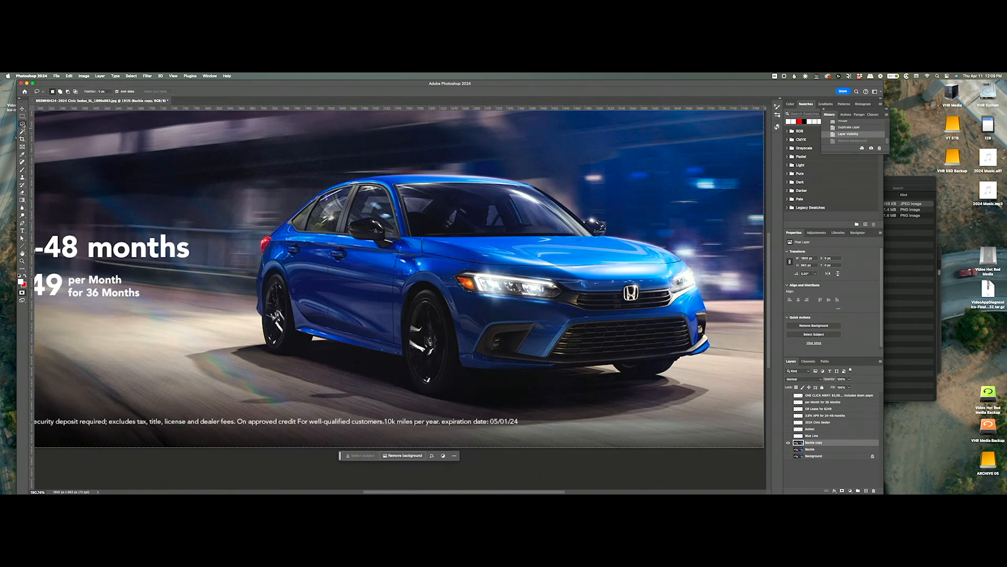
right_click(23, 124)
click(39, 137)
click(366, 178)
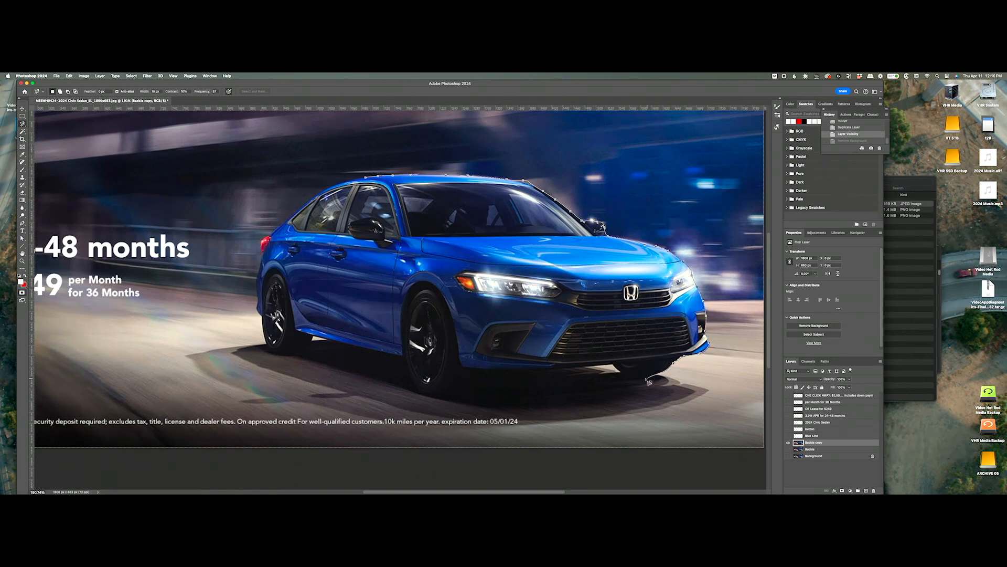
mouse_move(558, 371)
mouse_down()
mouse_move(474, 372)
mouse_move(458, 396)
mouse_move(436, 399)
mouse_move(396, 365)
mouse_move(402, 356)
mouse_move(312, 336)
mouse_move(282, 361)
mouse_up()
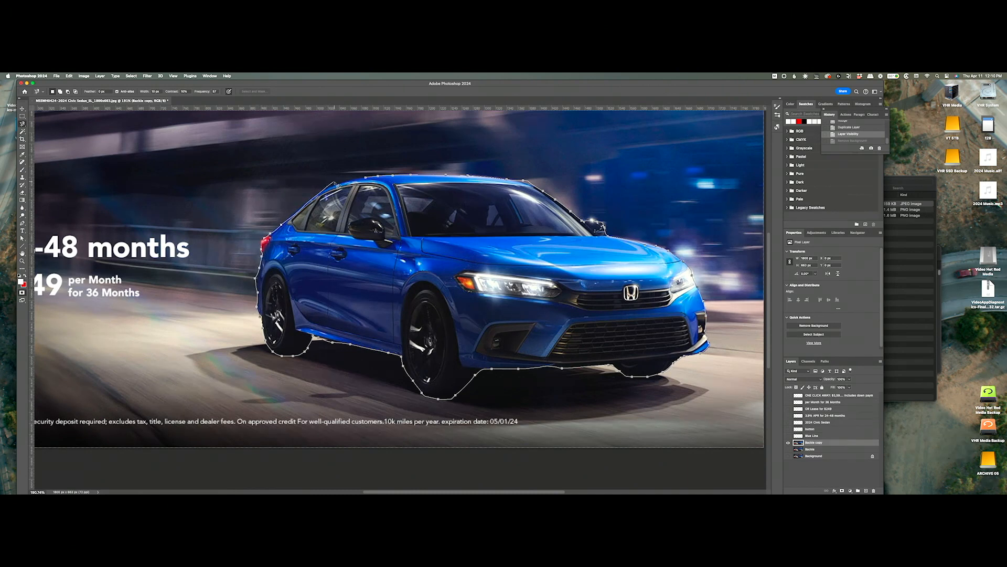
click(366, 177)
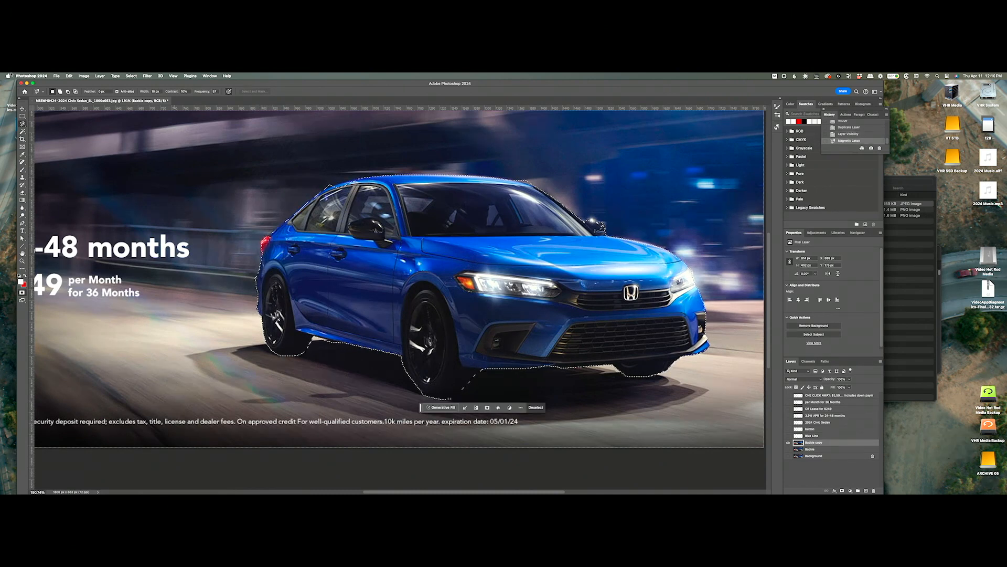
key(q)
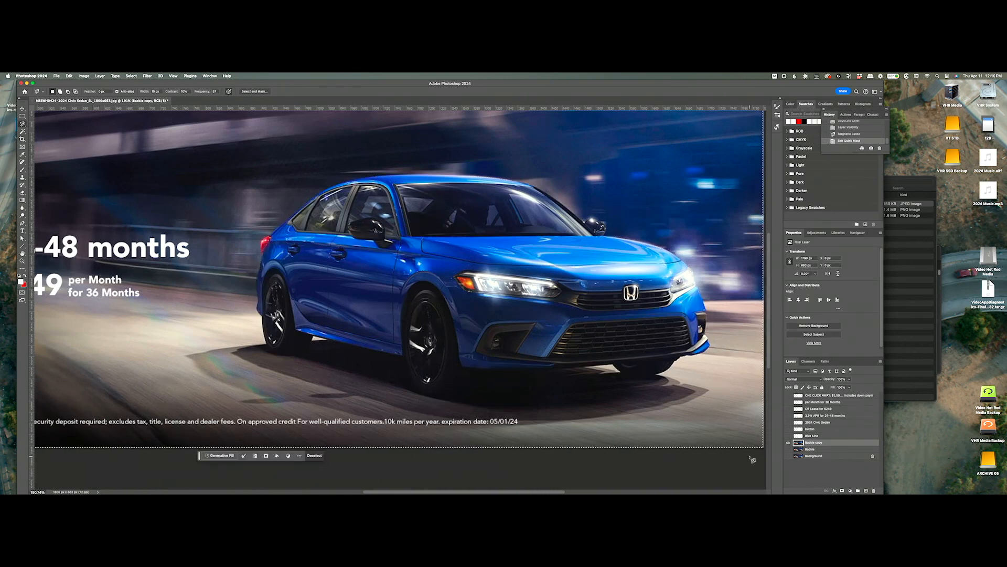
key(super+d)
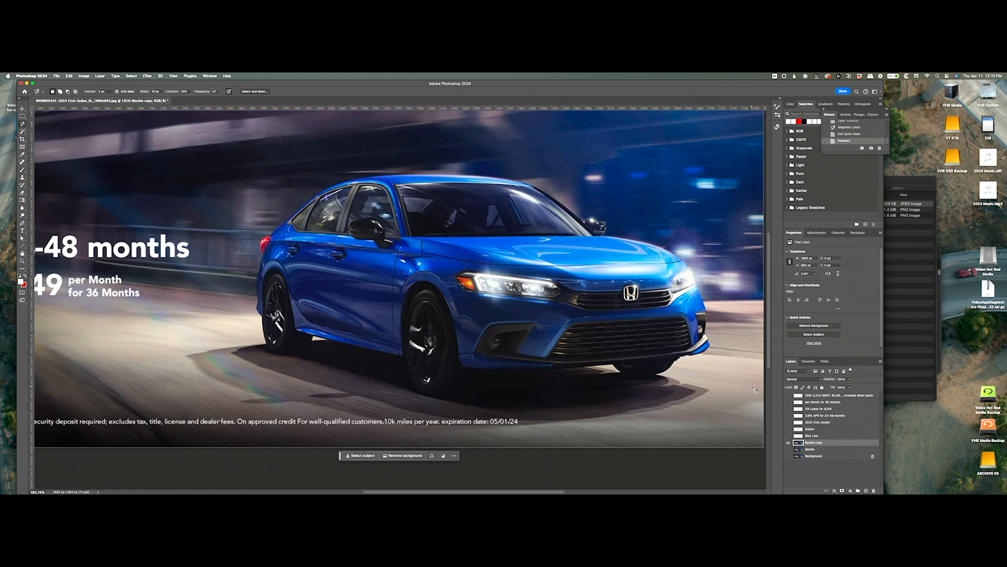
key(q)
key(q)
Select the blue car on Backie copy with Select Subject and turn the selection into a Quick Mask
key(z)
mouse_move(455, 303)
mouse_down()
mouse_move(367, 320)
mouse_move(548, 406)
mouse_up()
key(a)
click(317, 385)
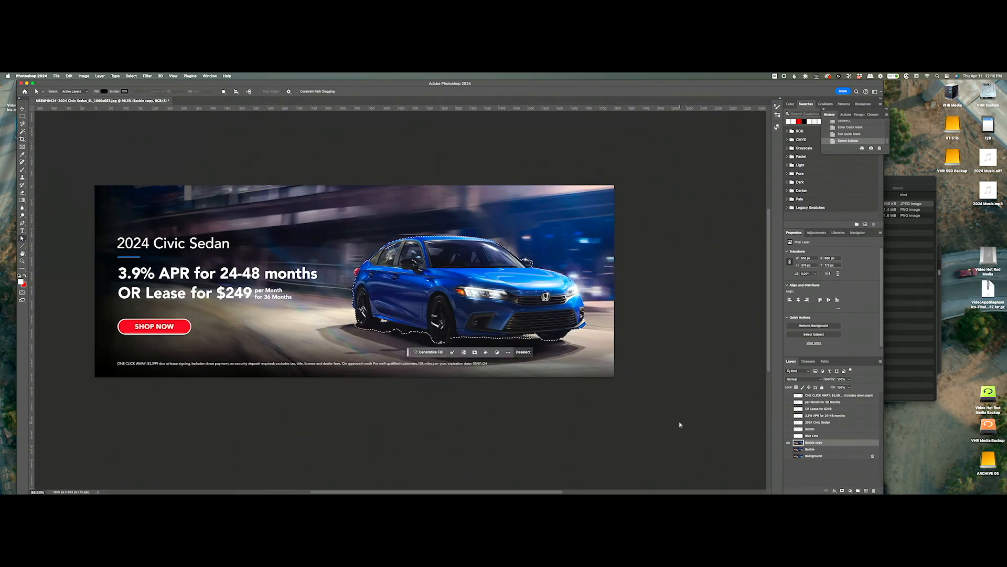
key(q)
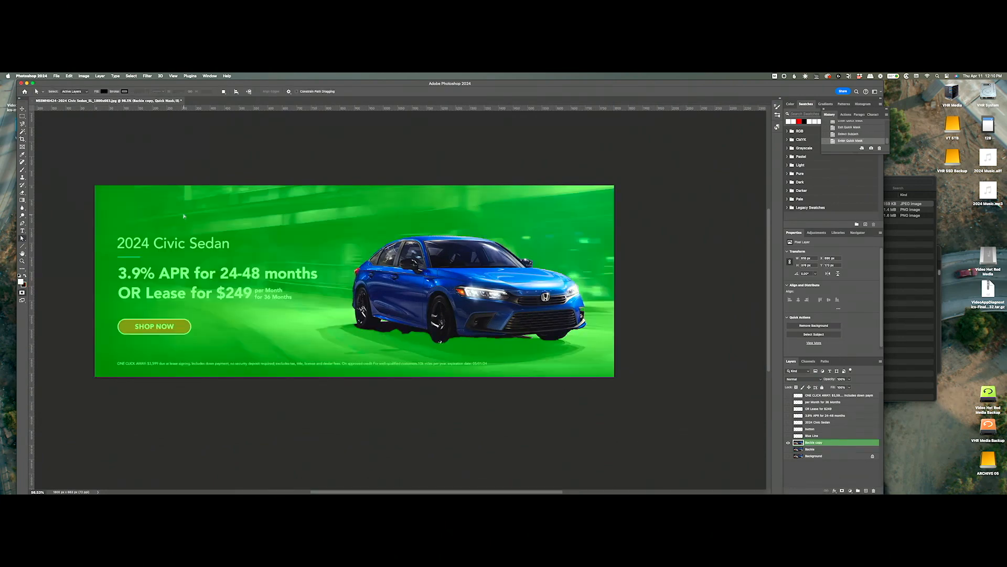
Brush the Quick Mask along the car's rear edge beside the rear wheel, and undo the last stroke
key(z)
drag(386, 324, 410, 320)
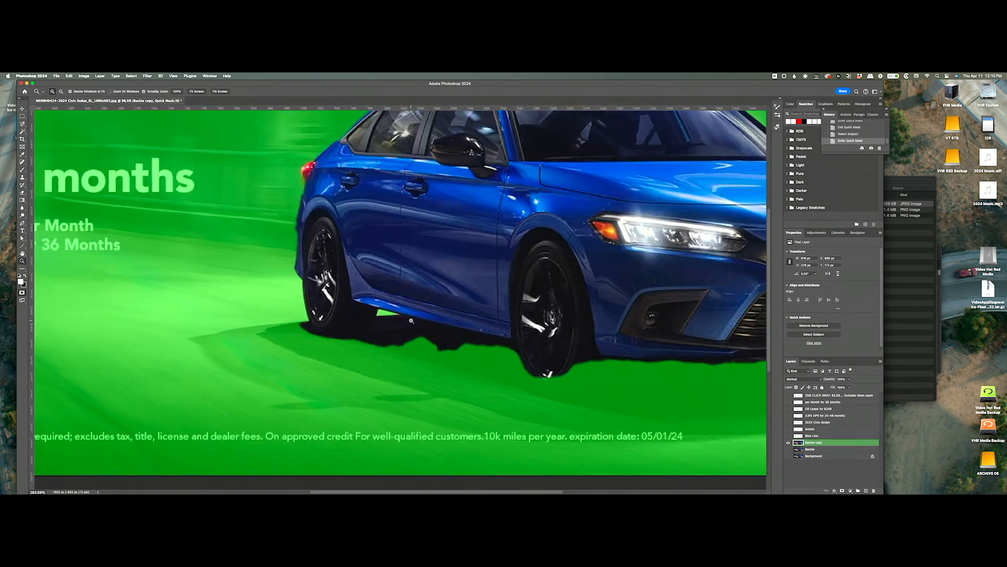
key(b)
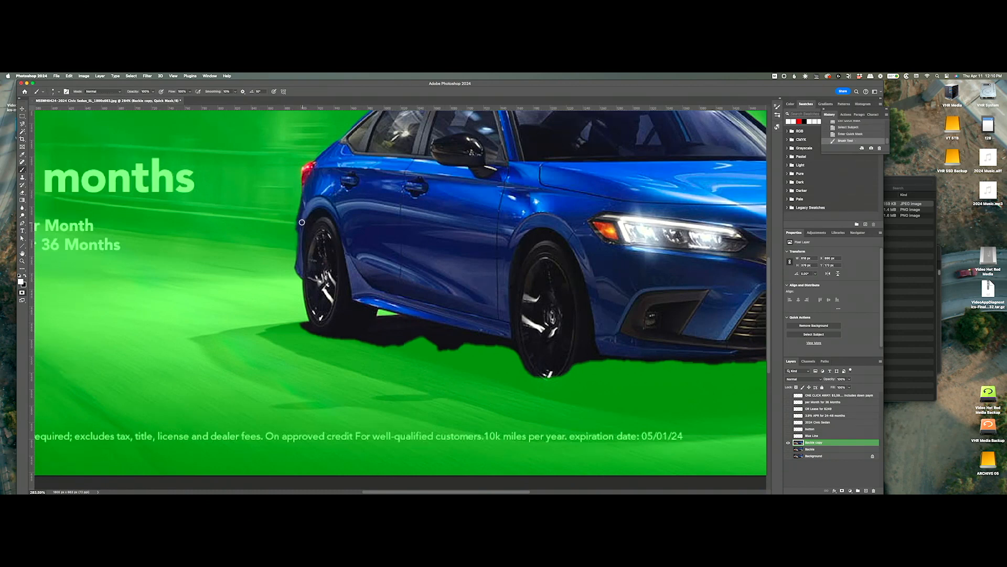
drag(299, 219, 302, 259)
key(x)
key(super+z)
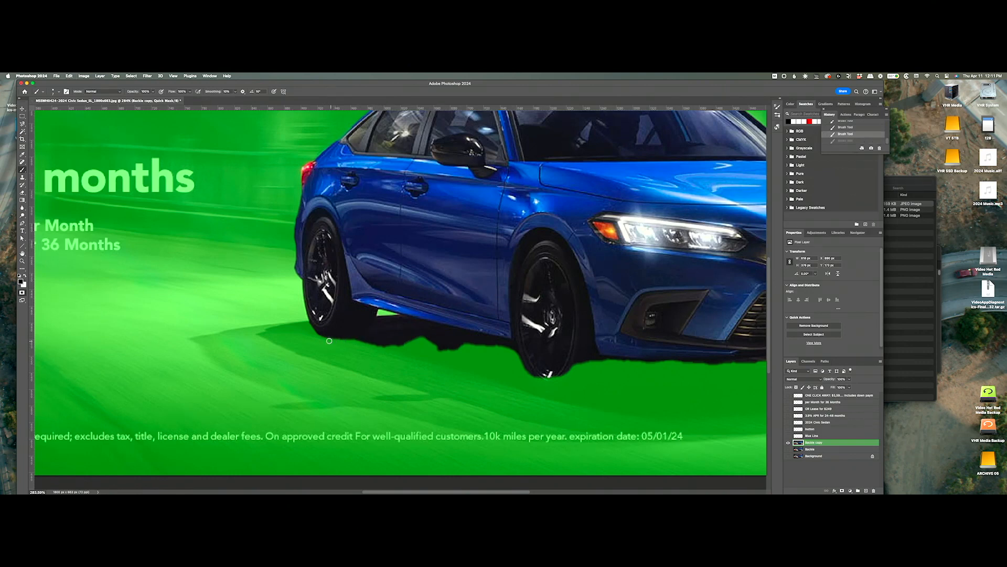
Mask out the shadow beneath the car from the rear wheel to the front wheel in the Quick Mask, enlarging the brush for the remainder
drag(332, 341, 366, 339)
shift+click(366, 338)
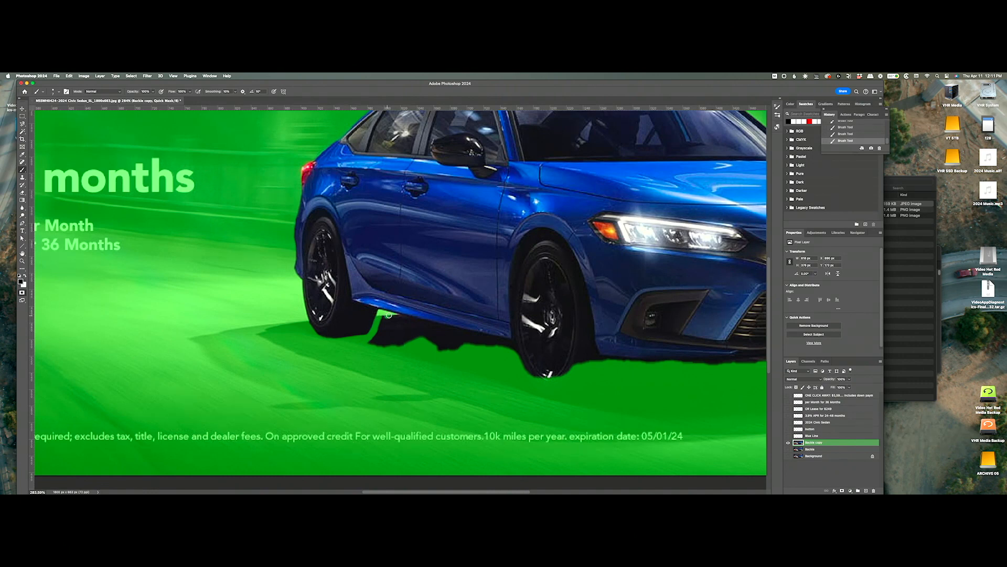
drag(412, 320, 413, 319)
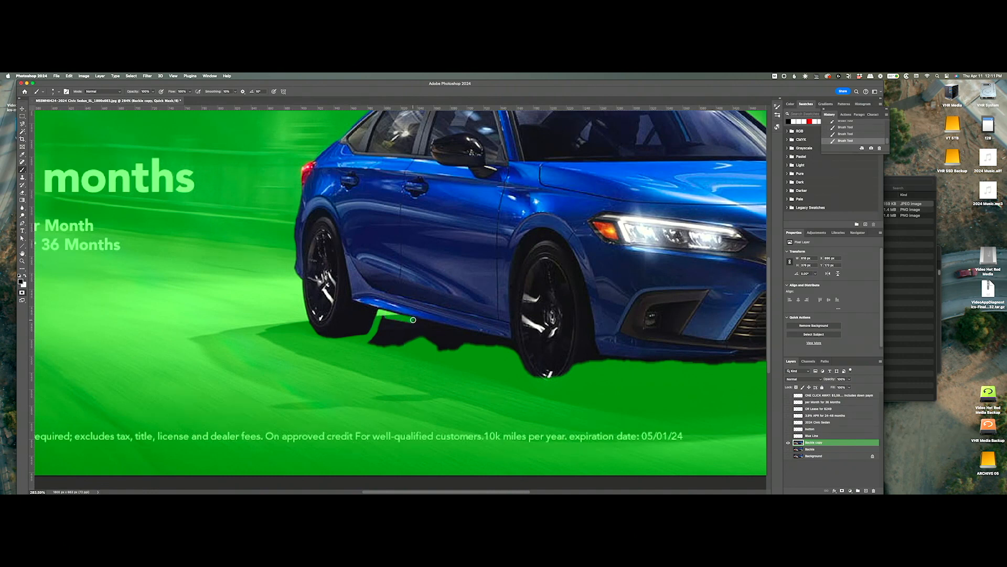
shift+click(476, 335)
shift+click(508, 341)
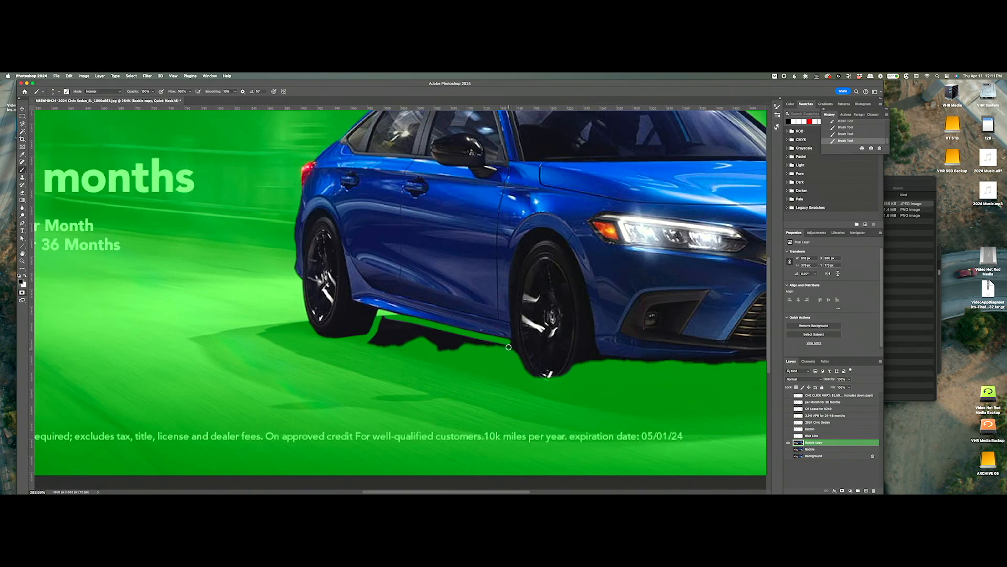
drag(509, 348, 447, 336)
click(53, 92)
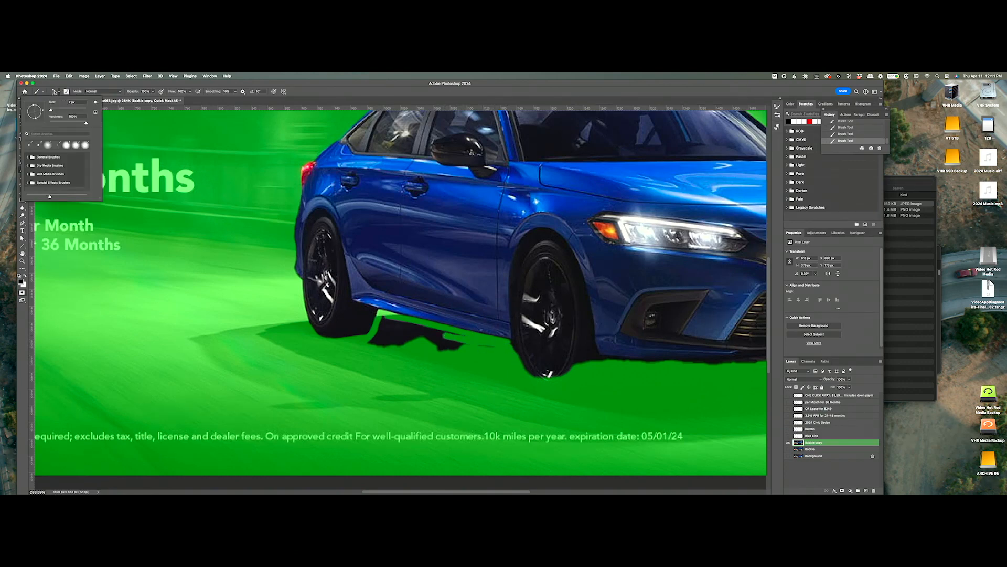
mouse_move(389, 326)
mouse_down()
mouse_move(490, 351)
mouse_move(405, 330)
mouse_move(438, 338)
mouse_move(372, 347)
mouse_move(387, 343)
mouse_move(392, 372)
mouse_move(439, 351)
mouse_move(382, 344)
mouse_up()
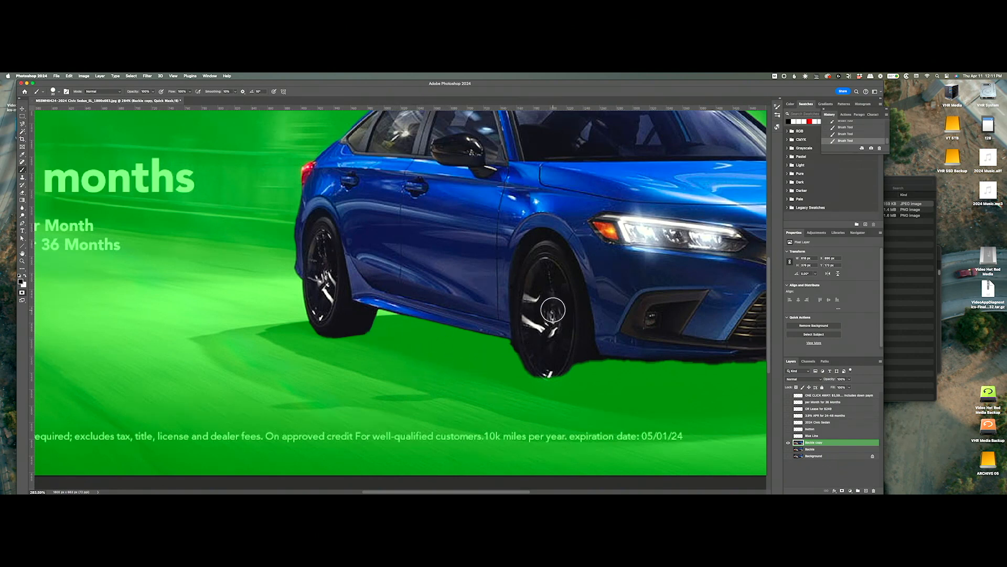
Restore the missing tread of the near front tire in the Quick Mask, and undo the stray dab beside it
drag(553, 309, 435, 298)
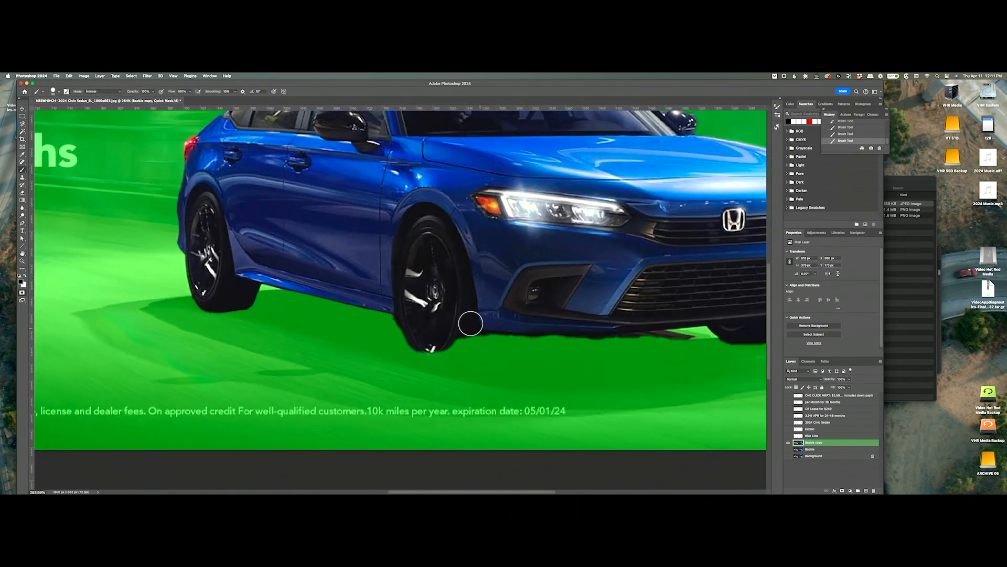
key(x)
mouse_move(411, 328)
mouse_down()
mouse_move(421, 348)
mouse_move(440, 355)
mouse_move(479, 328)
mouse_move(454, 354)
mouse_move(420, 356)
mouse_move(434, 359)
mouse_up()
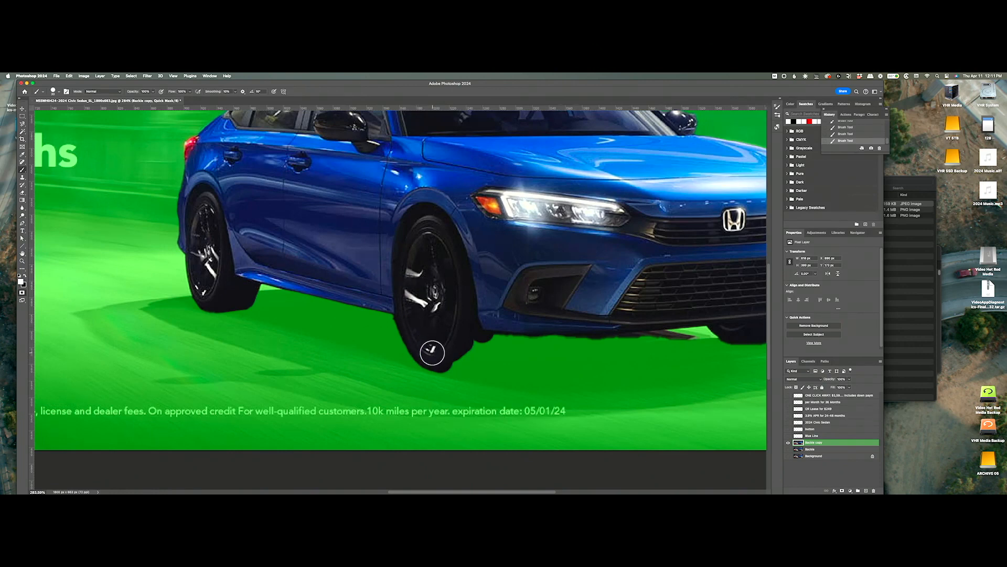
mouse_move(465, 365)
mouse_down()
mouse_move(480, 336)
mouse_move(460, 363)
mouse_move(439, 364)
mouse_move(447, 341)
mouse_move(437, 360)
mouse_up()
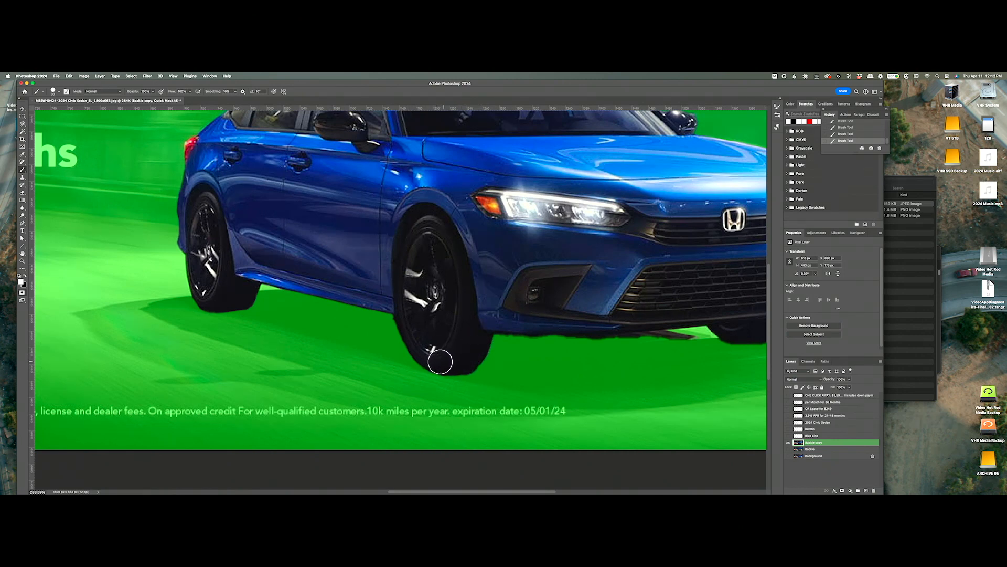
click(502, 345)
key(super+z)
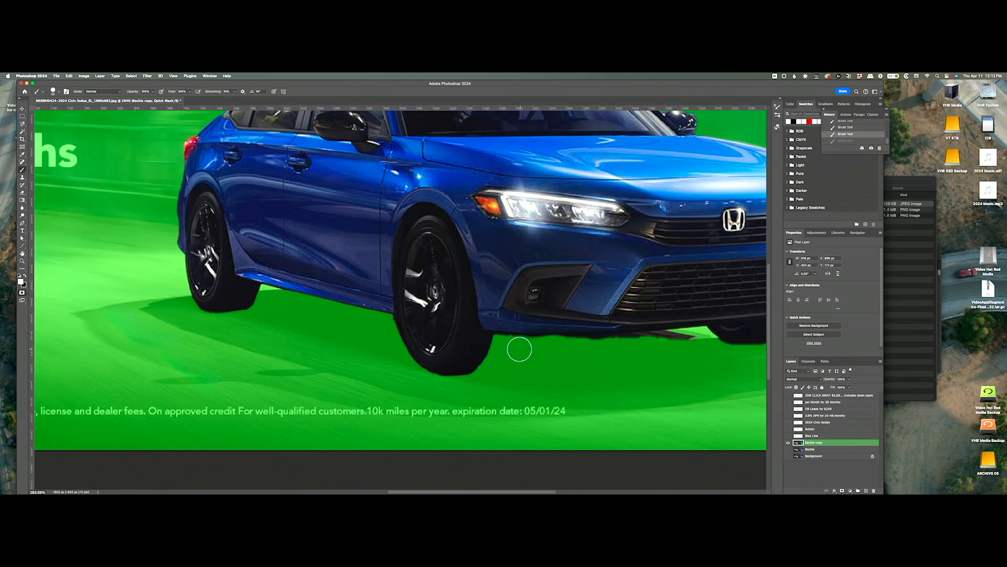
Mask out the leftover shadow along the underside of the front bumper and restore the near front tire's edge
drag(505, 348, 491, 347)
shift+click(549, 348)
shift+click(636, 346)
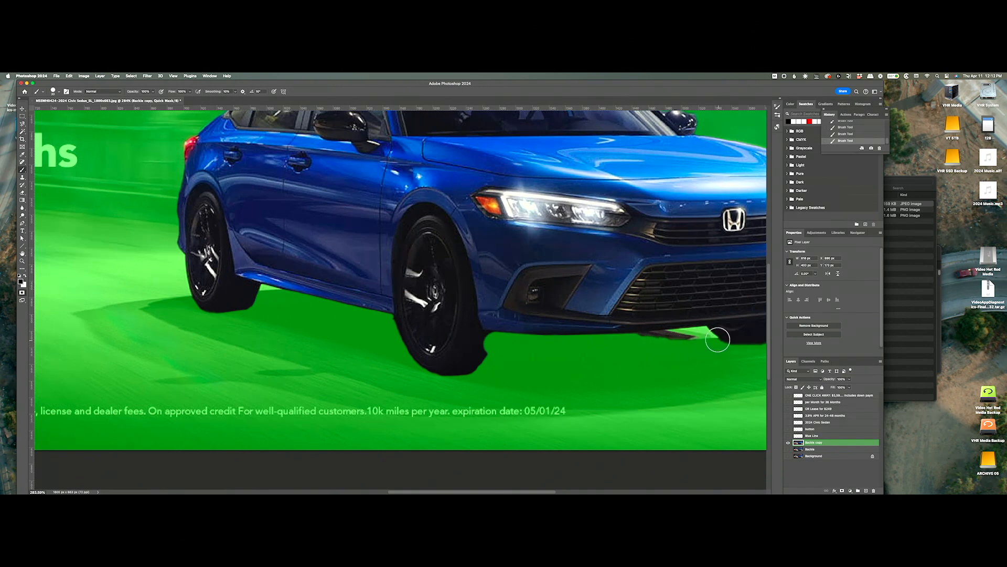
shift+click(701, 339)
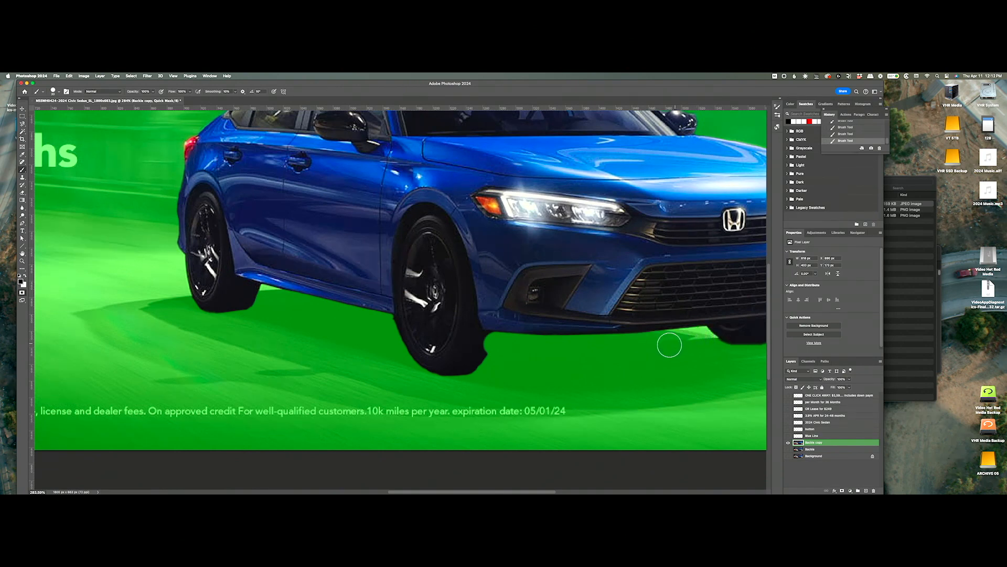
mouse_move(452, 351)
mouse_down()
mouse_move(487, 328)
mouse_move(476, 356)
mouse_up()
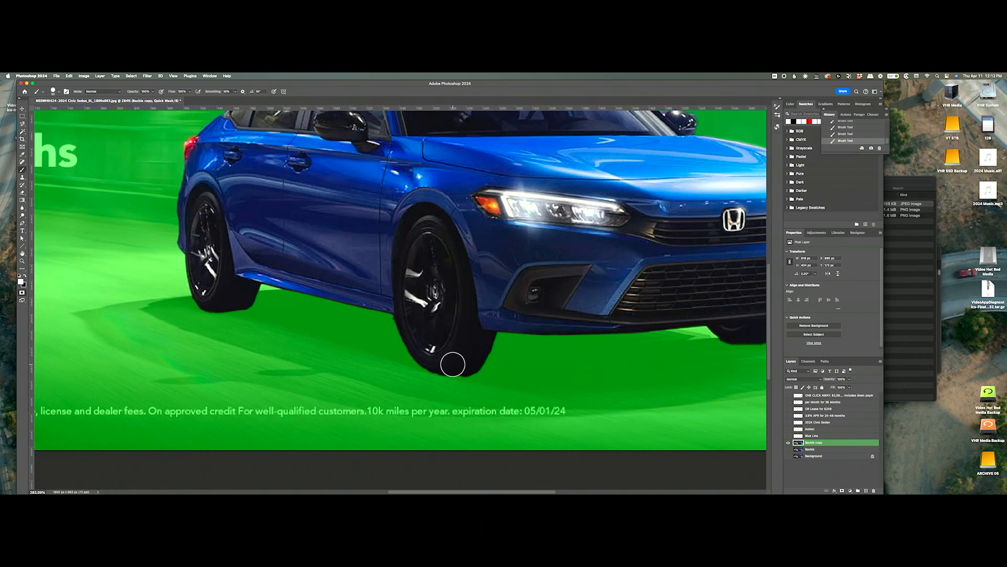
Undo a trial dab beside the far front wheel, and restore the dark vent at the bumper's far edge in the Quick Mask
key(space)
drag(597, 342, 324, 339)
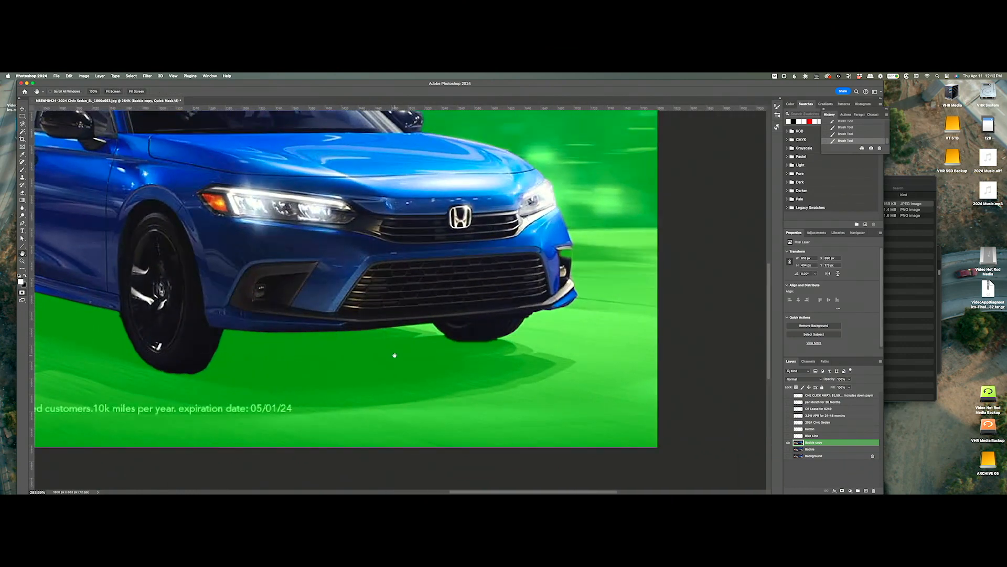
click(439, 349)
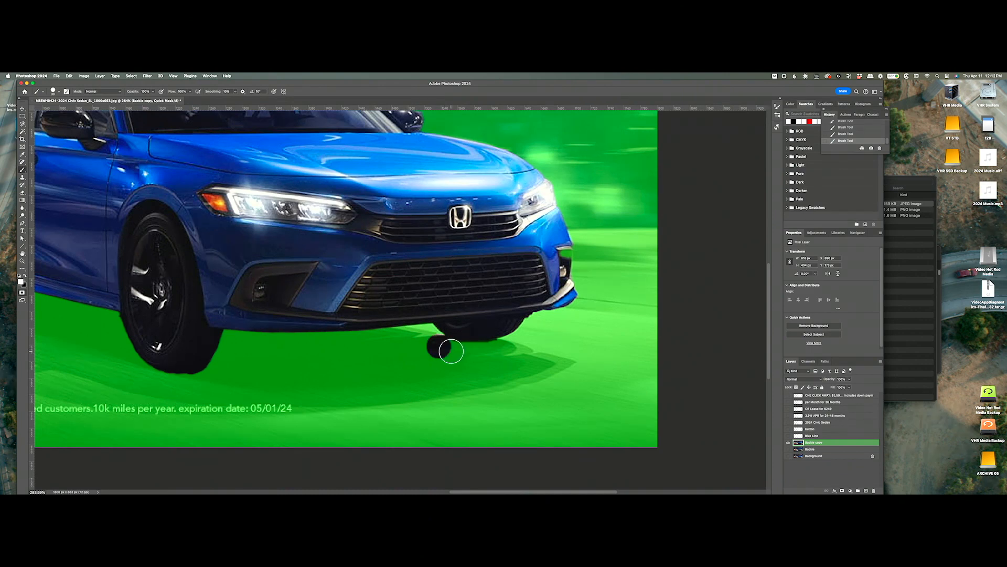
key(ctrl+z)
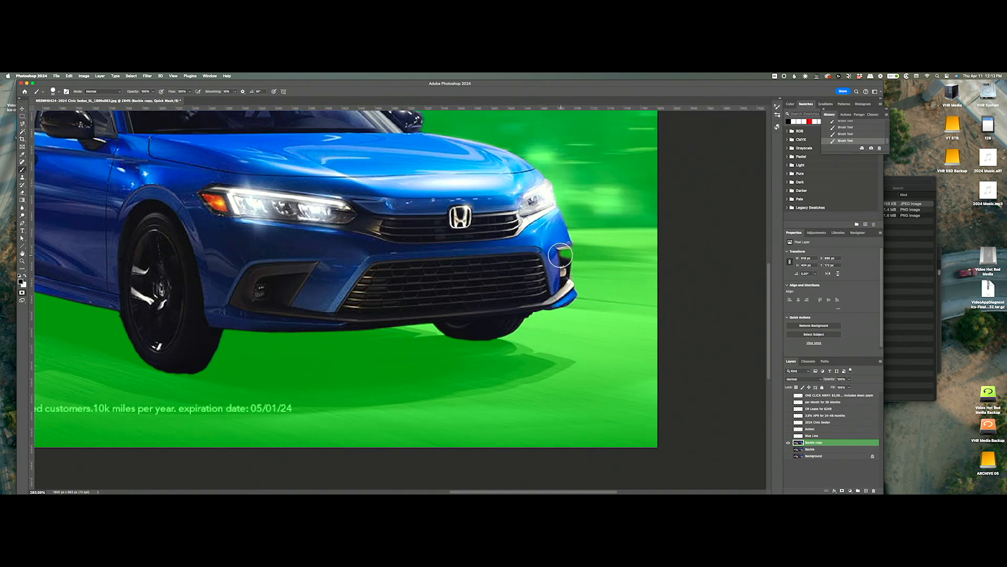
key(x)
click(561, 259)
Restore the car's rear quarter window and roofline corner in the Quick Mask
key(space)
drag(528, 242, 517, 332)
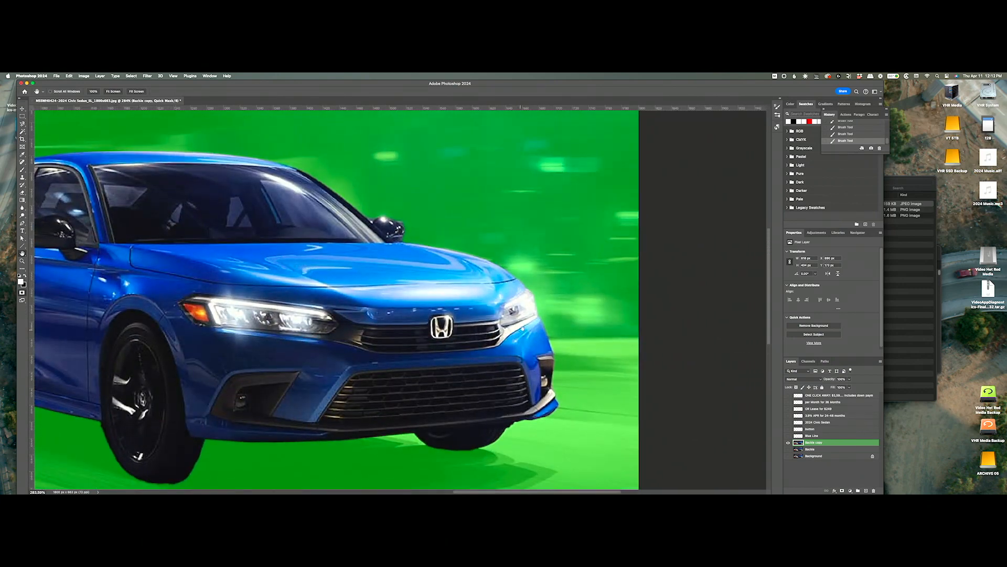
key(x)
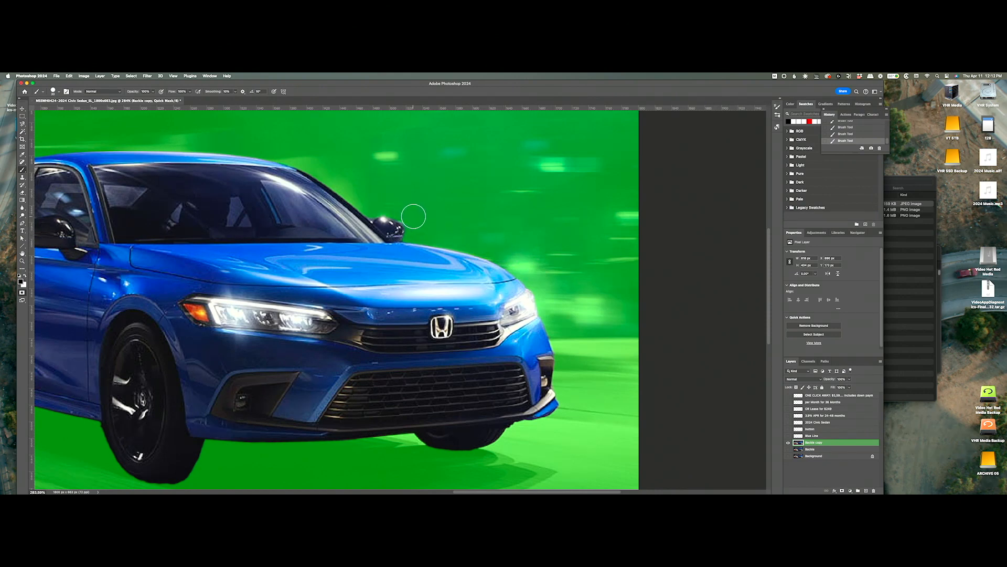
key(x)
key(x)
key(space)
drag(213, 188, 463, 230)
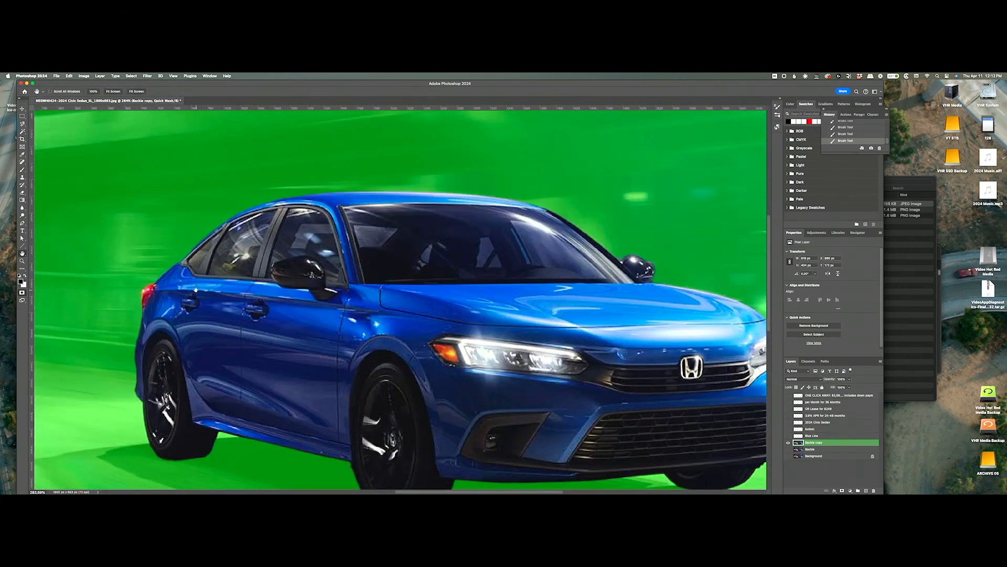
key(x)
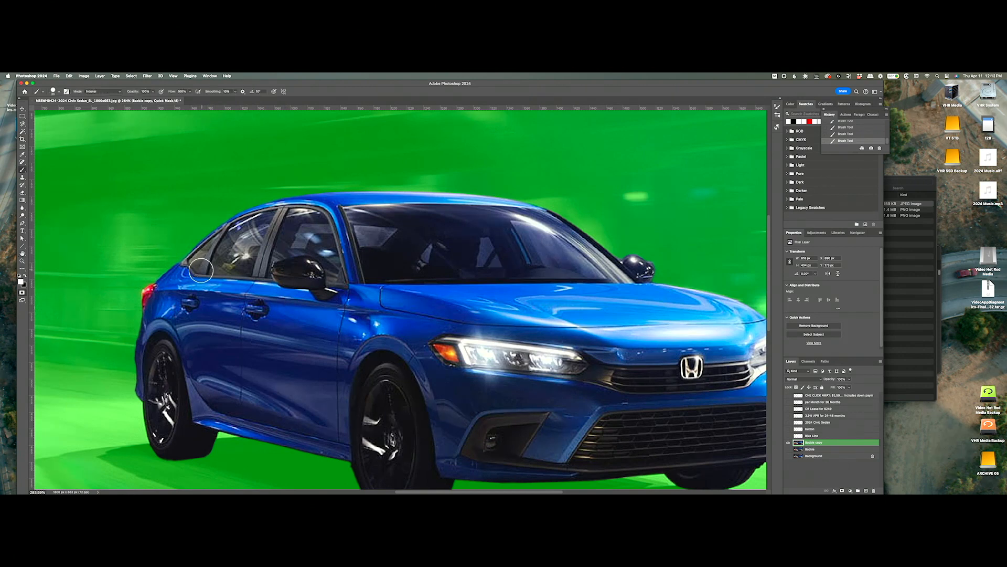
drag(188, 270, 210, 248)
View the whole banner and exit Quick Mask mode to load the car's outline as a selection
key(z)
alt+click(354, 321)
alt+click(354, 323)
key(space)
drag(319, 318, 469, 298)
key(q)
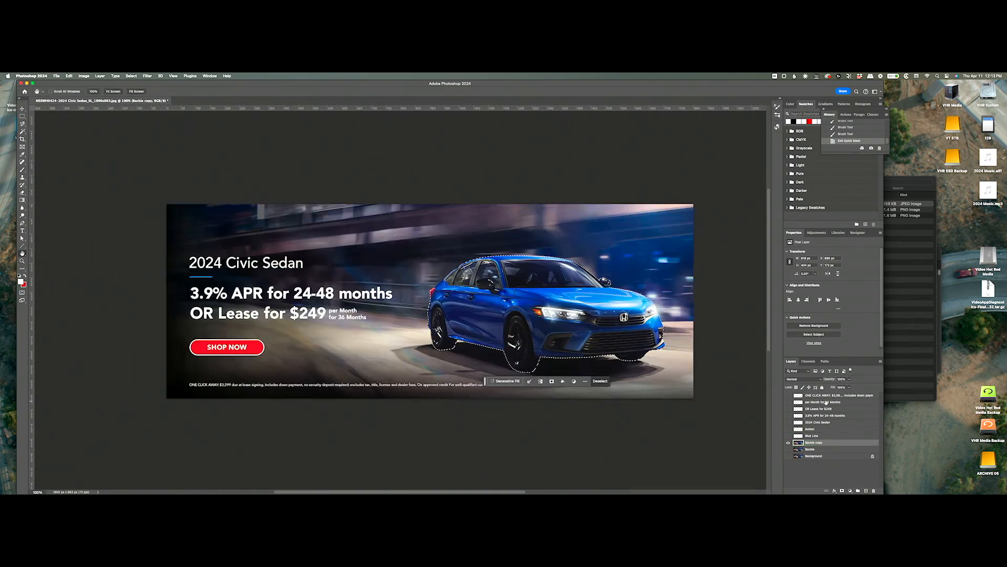
Copy the selected car to a new layer named "Car" and show only that layer
key(super+j)
text(Car)
key(Return)
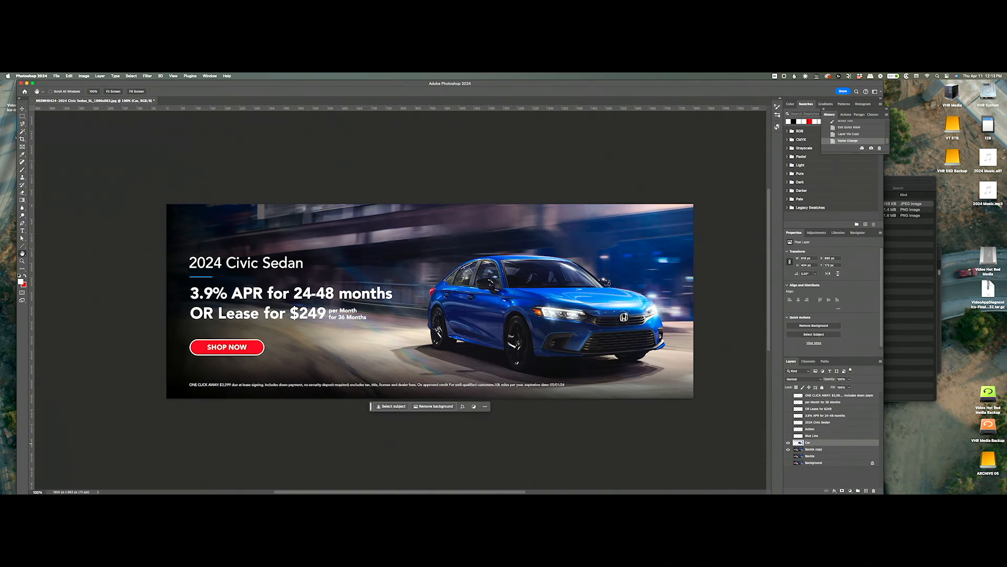
alt+click(788, 445)
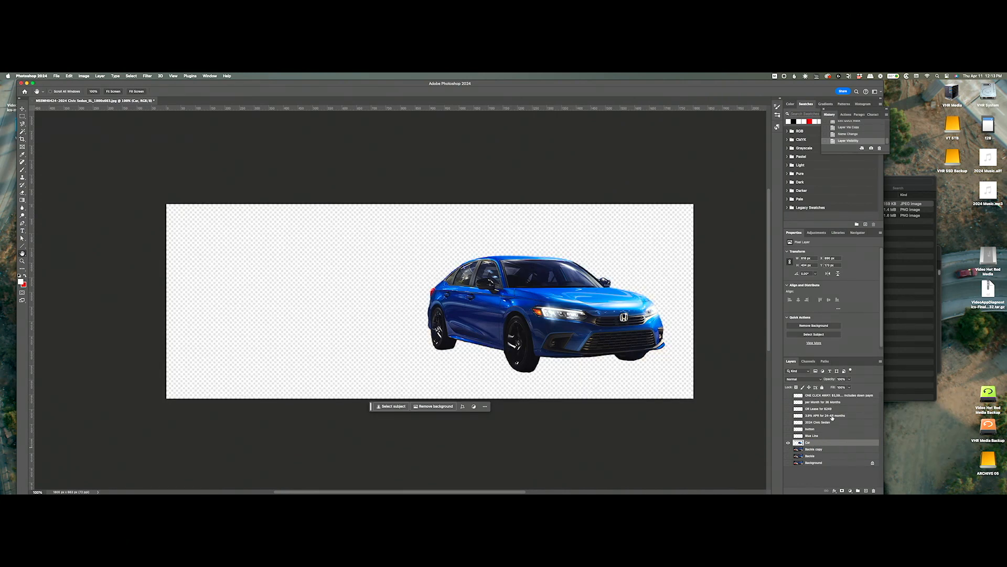
Add a new layer above Car, undo a test stroke on it, and set up a larger, softer black brush
key(b)
key(super+shift+n)
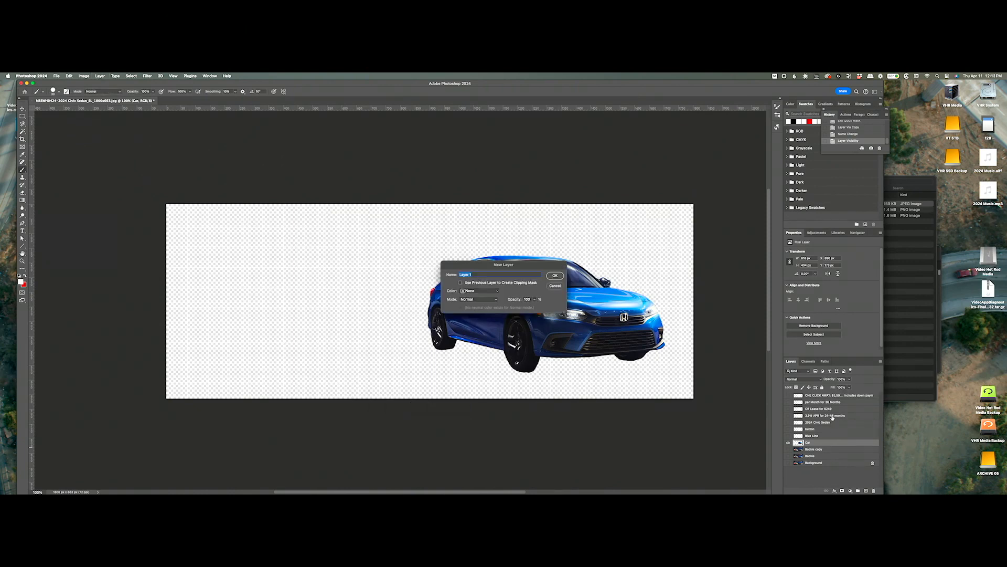
key(Return)
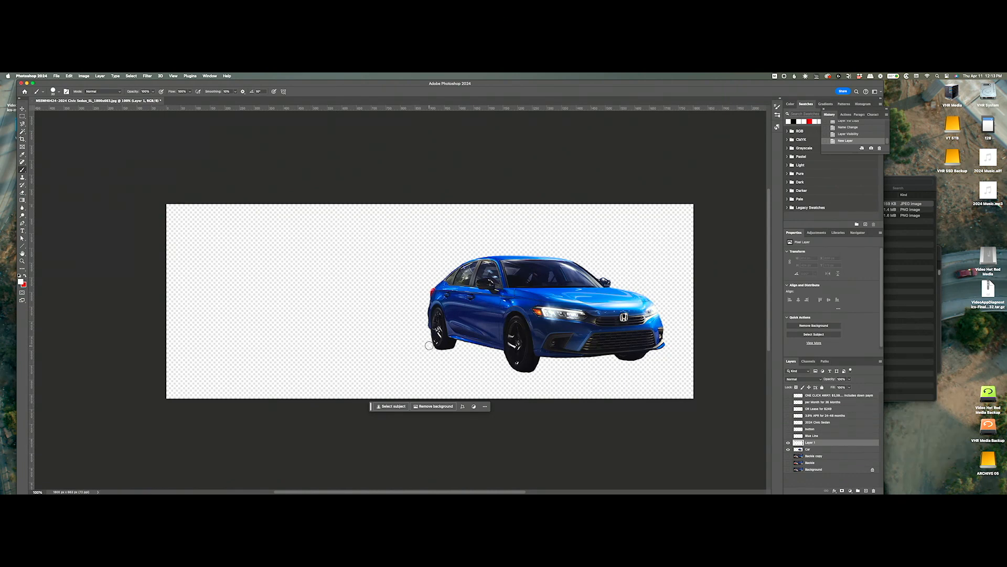
drag(421, 346, 430, 346)
key(super+z)
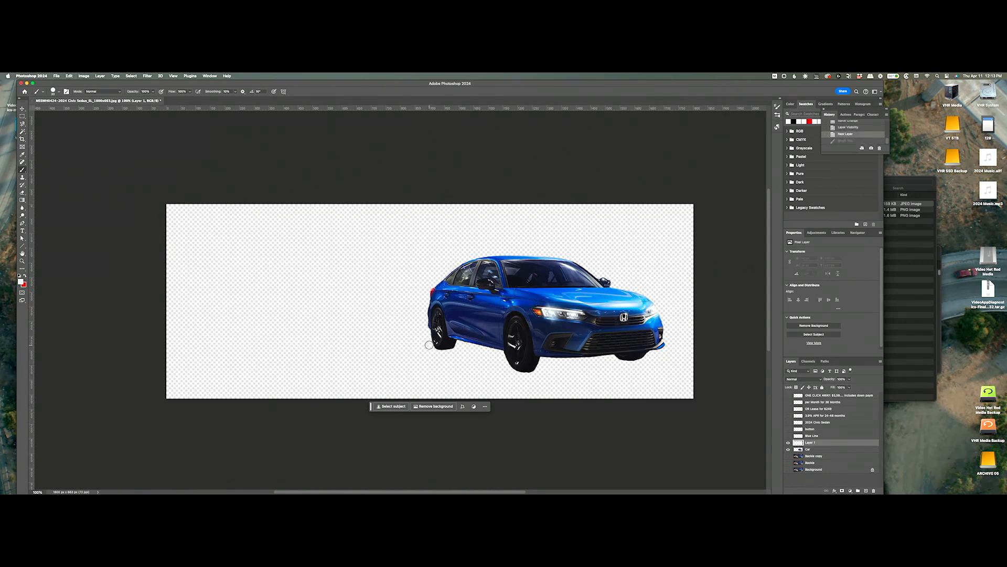
click(20, 276)
click(55, 92)
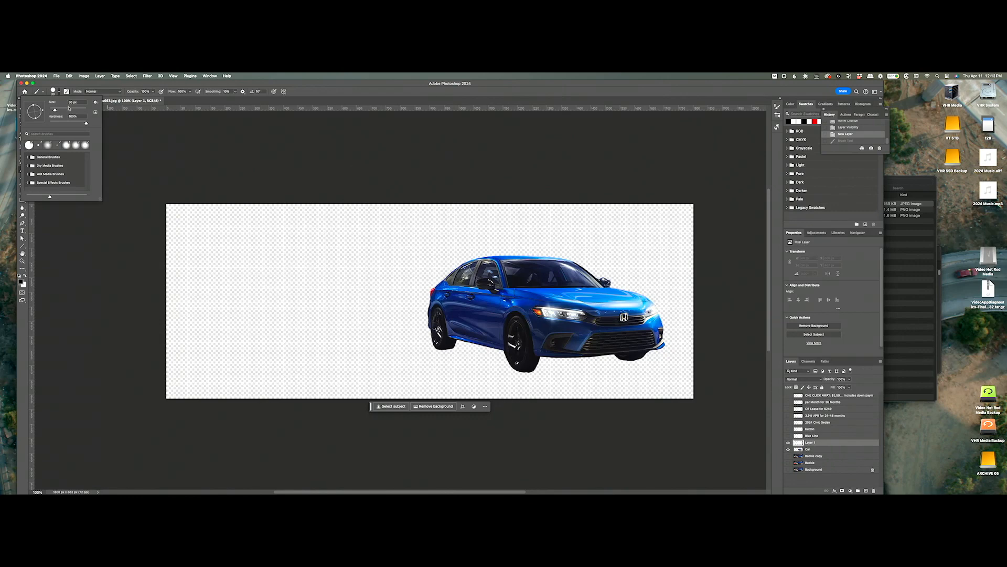
click(71, 124)
drag(55, 111, 60, 111)
Try painting a black shadow beneath the car on Layer 1 and enlarging it with Free Transform, and undo back to the empty layer
click(432, 349)
shift+click(524, 372)
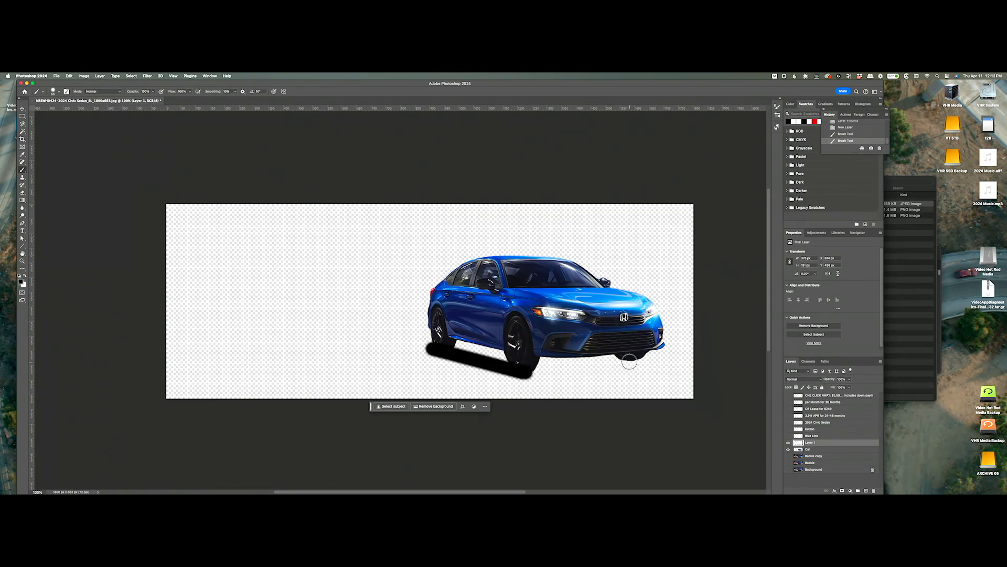
shift+click(628, 365)
shift+click(529, 348)
mouse_move(529, 349)
mouse_down()
mouse_move(453, 346)
mouse_move(568, 357)
mouse_move(499, 360)
mouse_move(635, 358)
mouse_up()
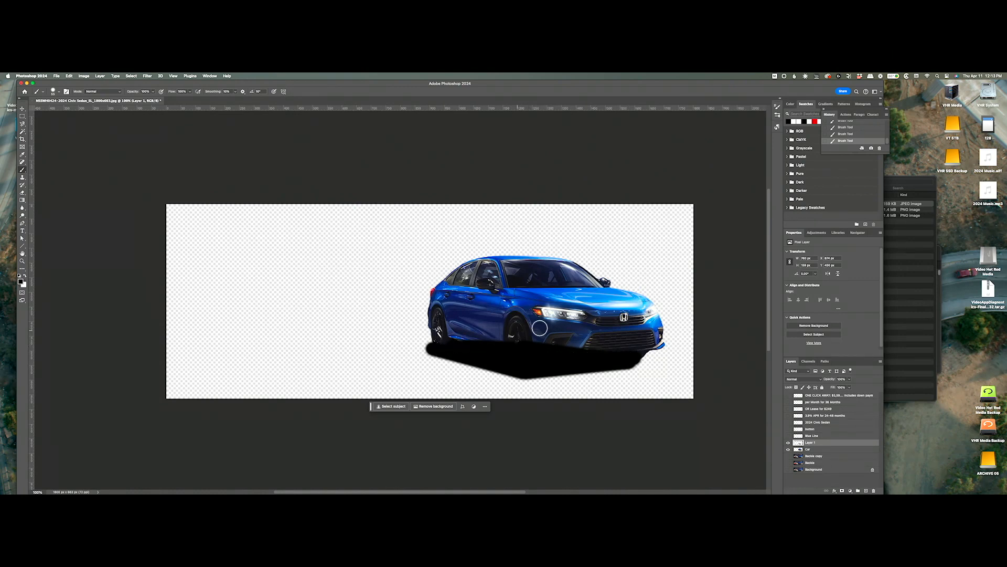
key(super+t)
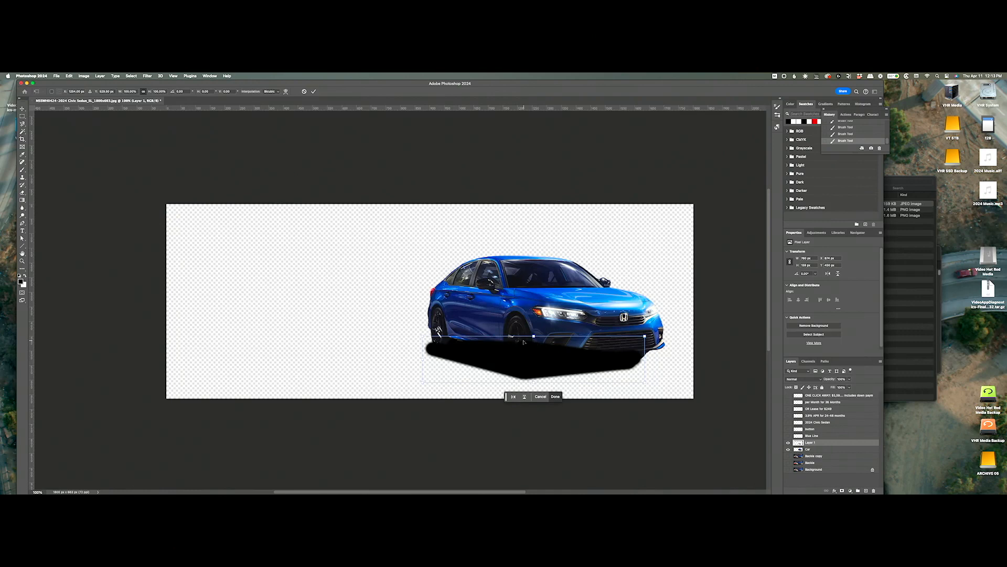
drag(534, 336, 534, 333)
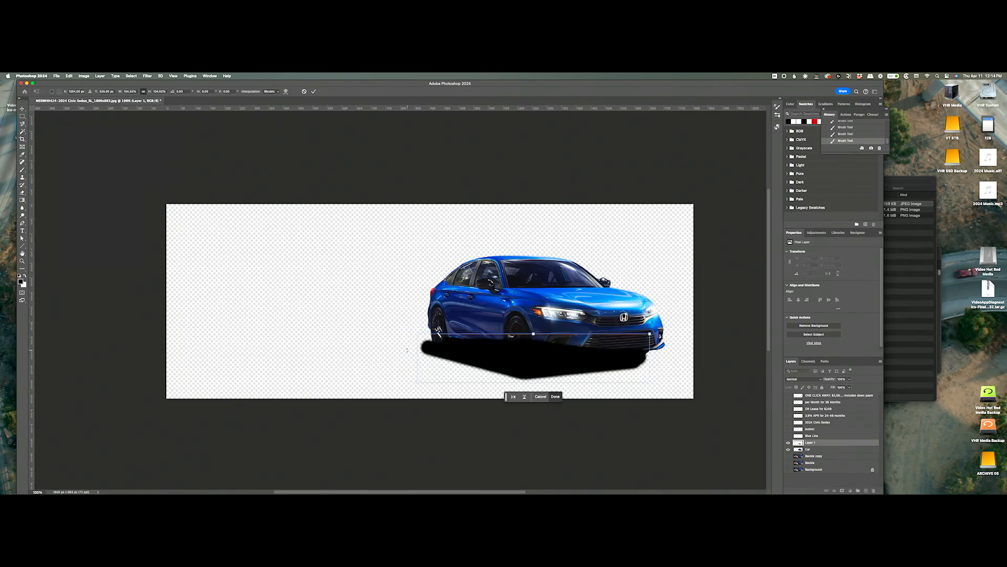
key(Return)
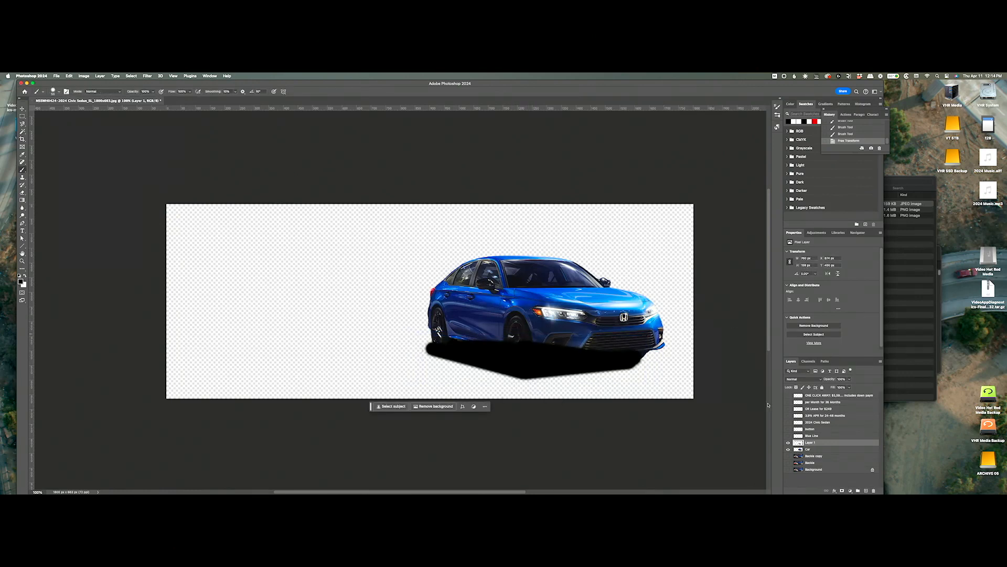
key(super+z)
key(super+z)
key(super+z)
key(super+z)
key(super+z)
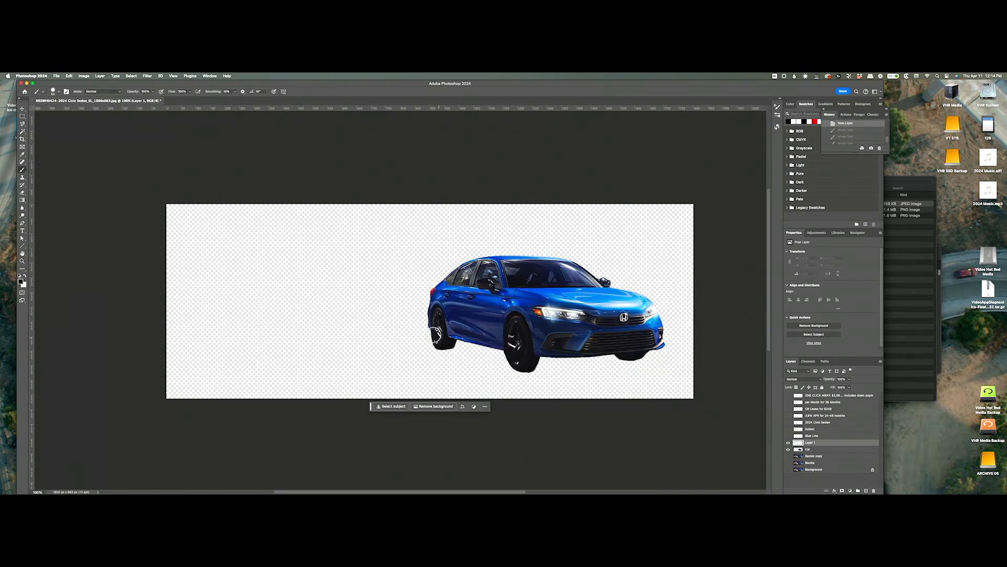
Paint a tighter black shadow on Layer 1 linking the three visible wheels and filling the area under the car
click(442, 343)
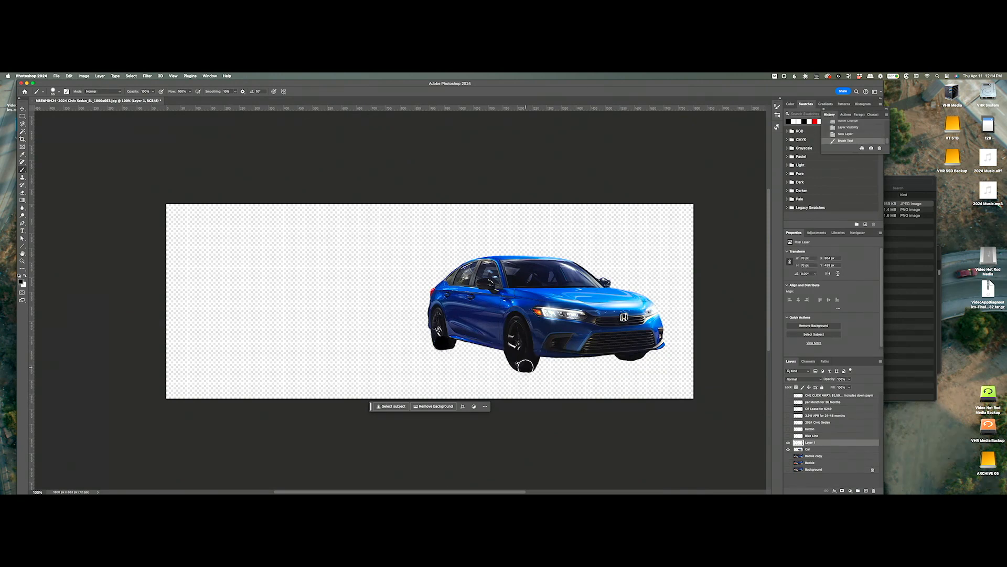
shift+click(525, 363)
shift+click(632, 353)
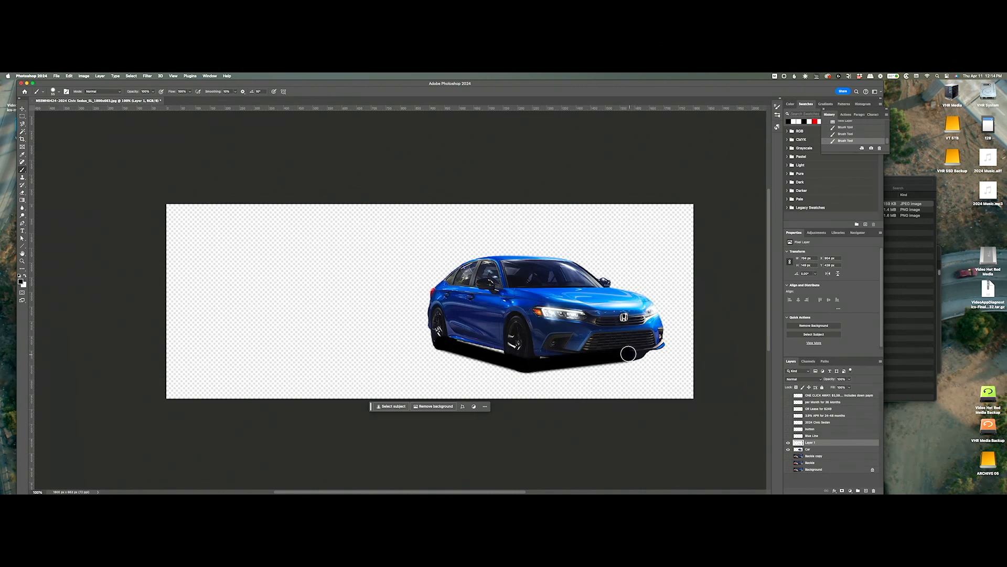
shift+click(550, 344)
click(455, 341)
shift+click(548, 343)
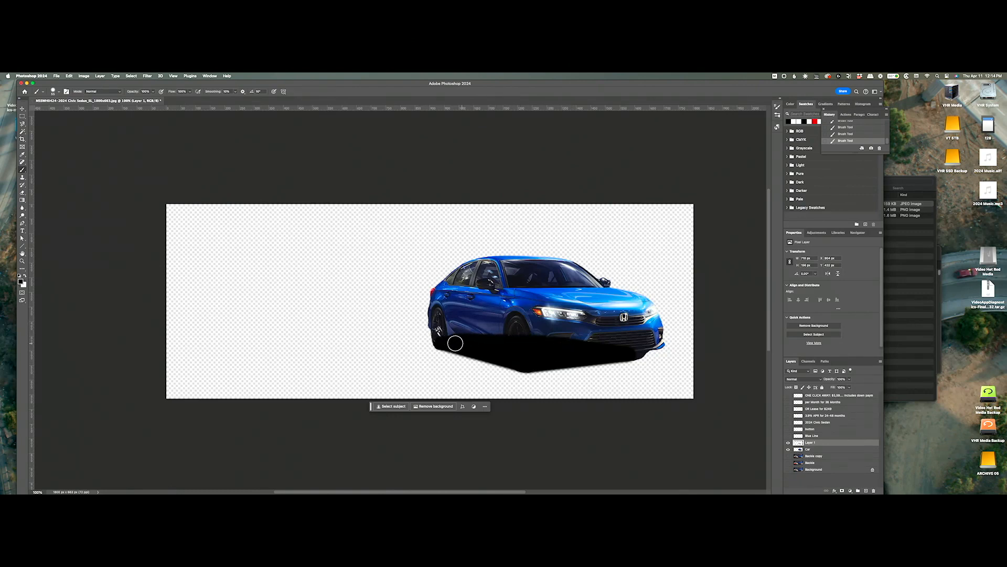
Extend the black shadow on Layer 1 behind and below the rear wheel, and move Layer 1 beneath Car
mouse_move(439, 345)
mouse_down()
mouse_move(421, 347)
mouse_move(525, 370)
mouse_move(425, 353)
mouse_move(483, 370)
mouse_move(421, 347)
mouse_move(459, 363)
mouse_move(526, 368)
mouse_up()
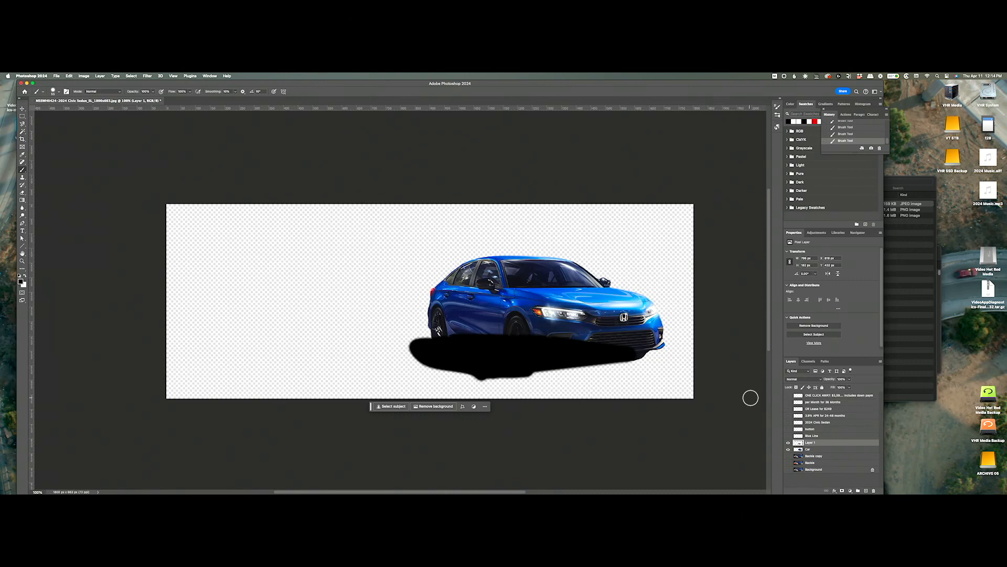
drag(829, 445, 829, 456)
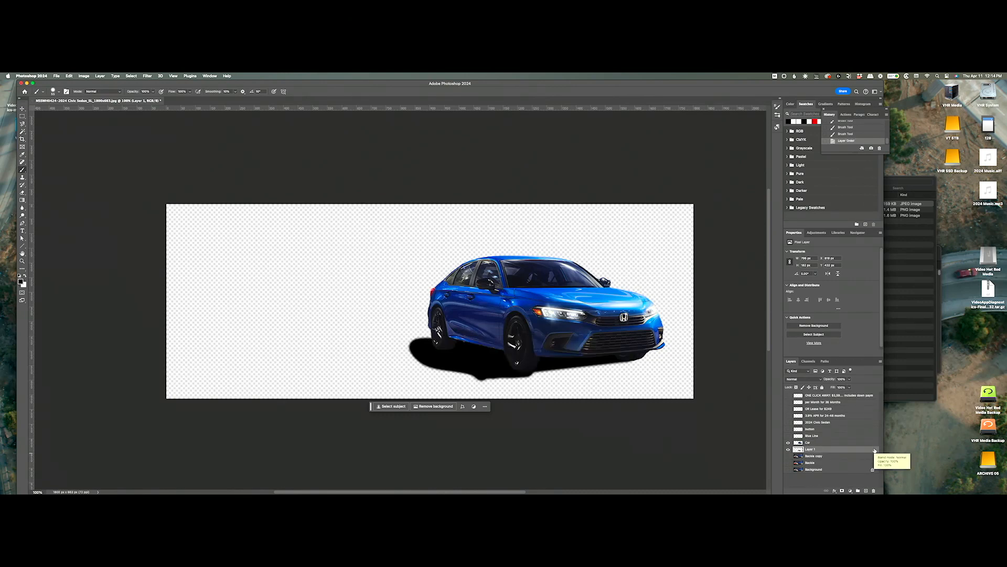
Lower Layer 1's opacity so the shadow is semi-transparent, and merge it with the Car layer
click(843, 379)
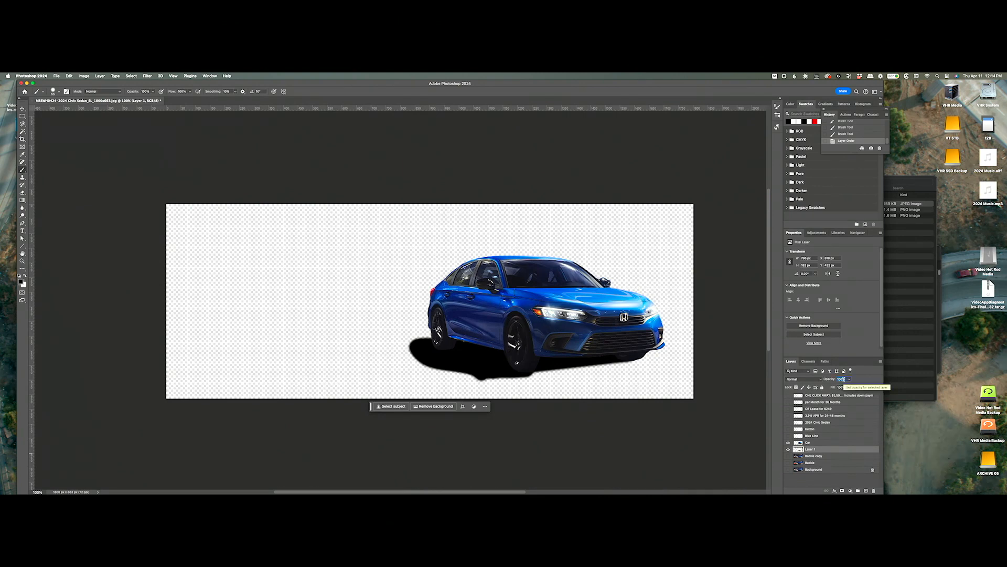
text(50)
click(843, 379)
text(80)
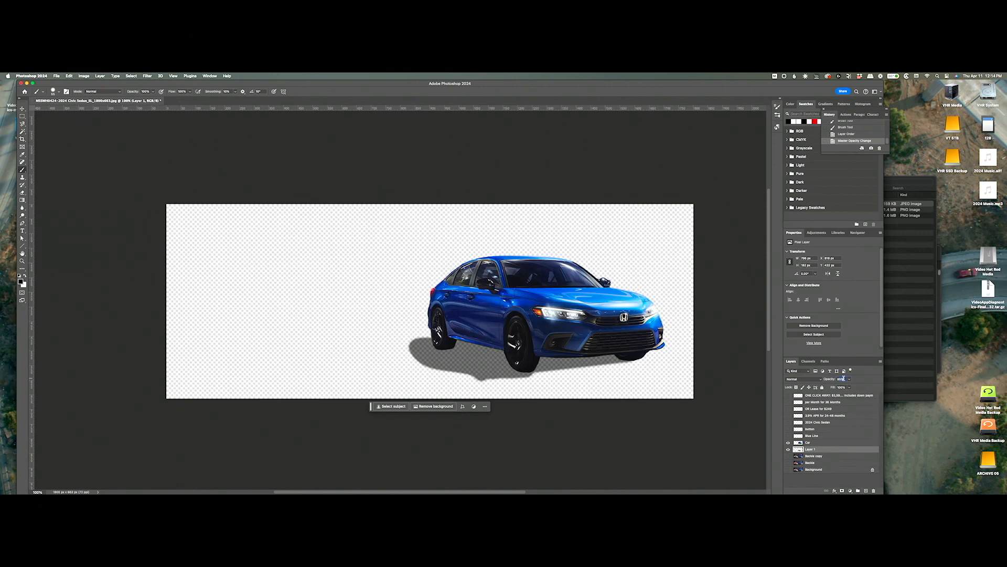
key(super+a)
text(90)
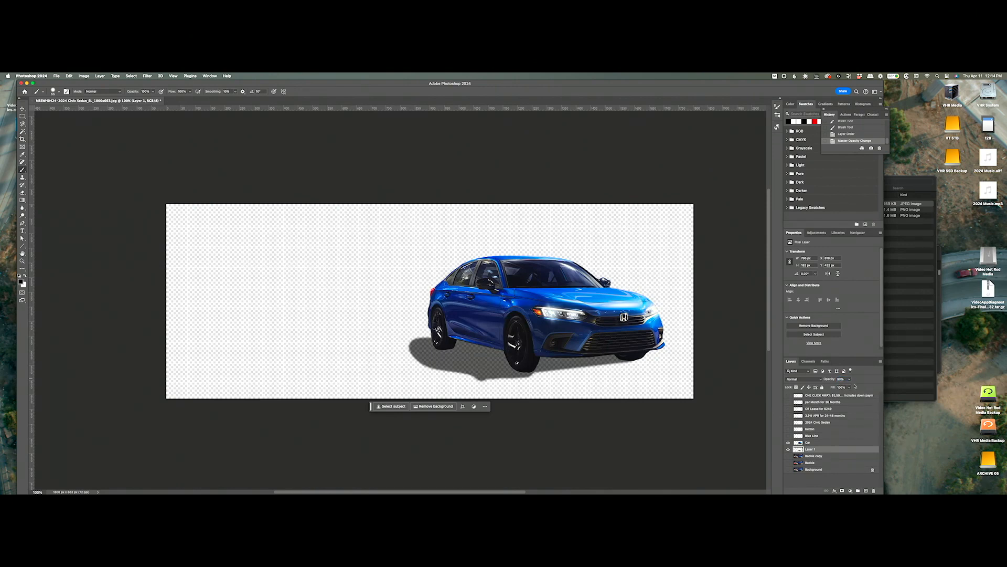
shift+click(808, 444)
key(super+e)
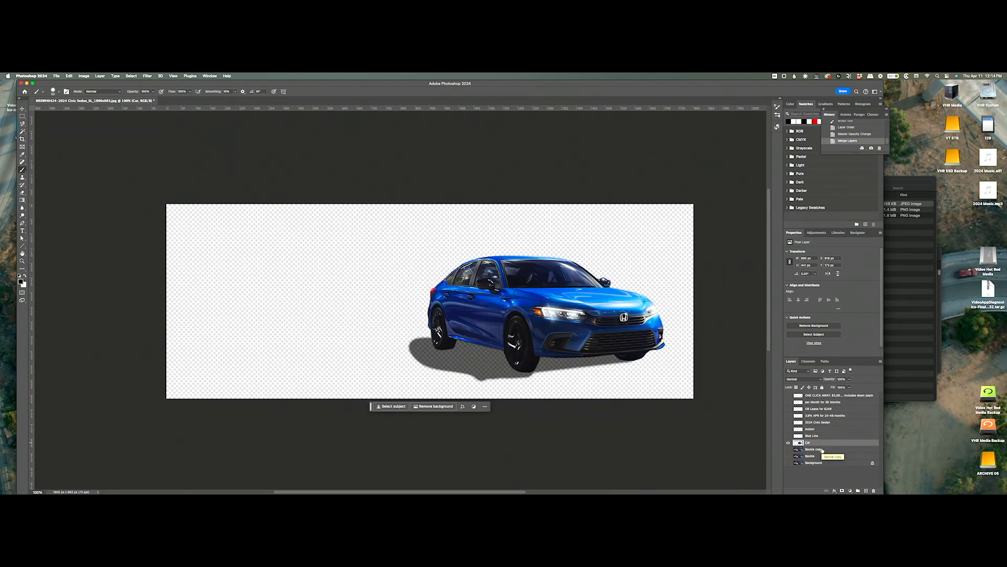
Show the banner copy layer beneath Car, load the Car layer's outline as a selection, and hide Car
alt+click(789, 449)
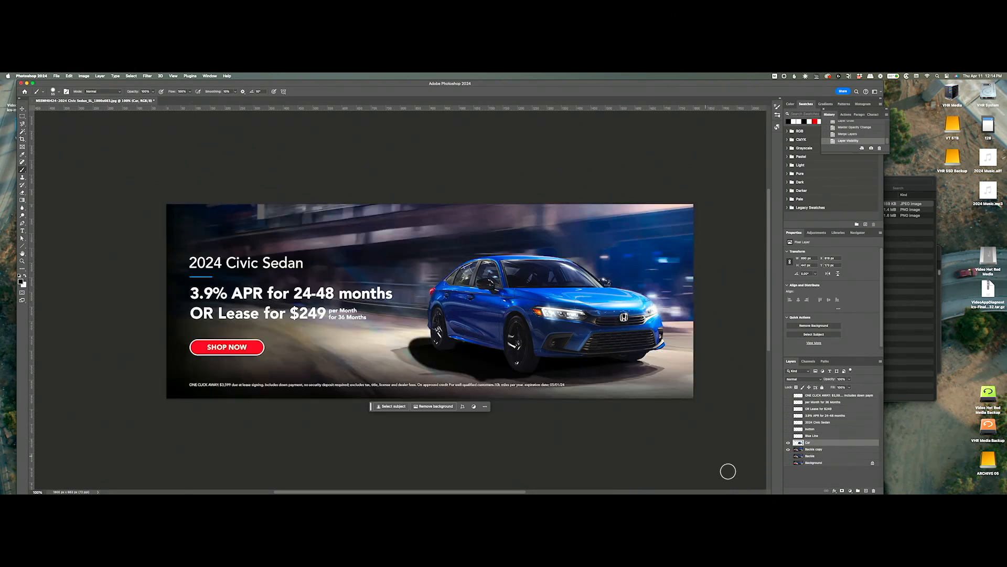
super+click(798, 443)
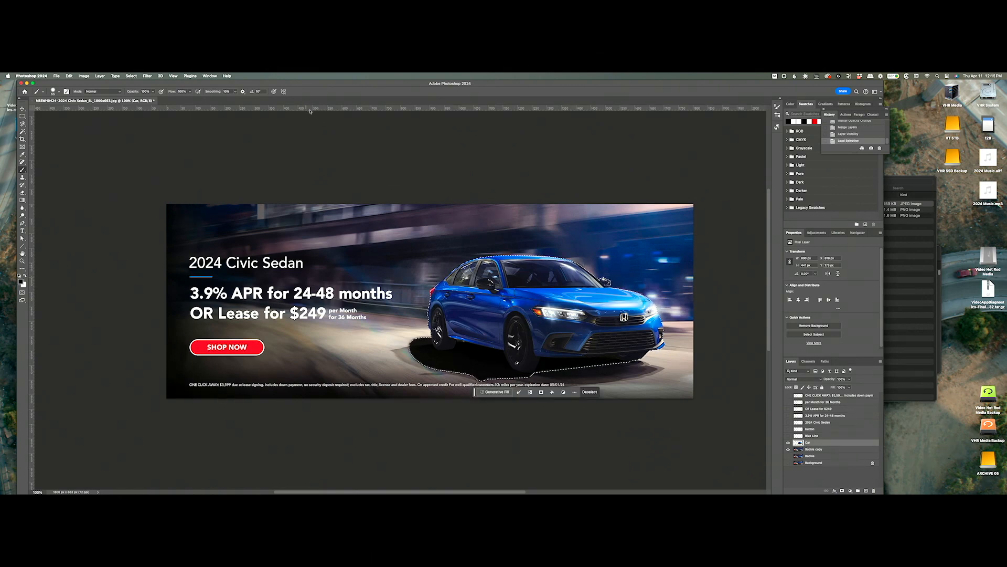
key(m)
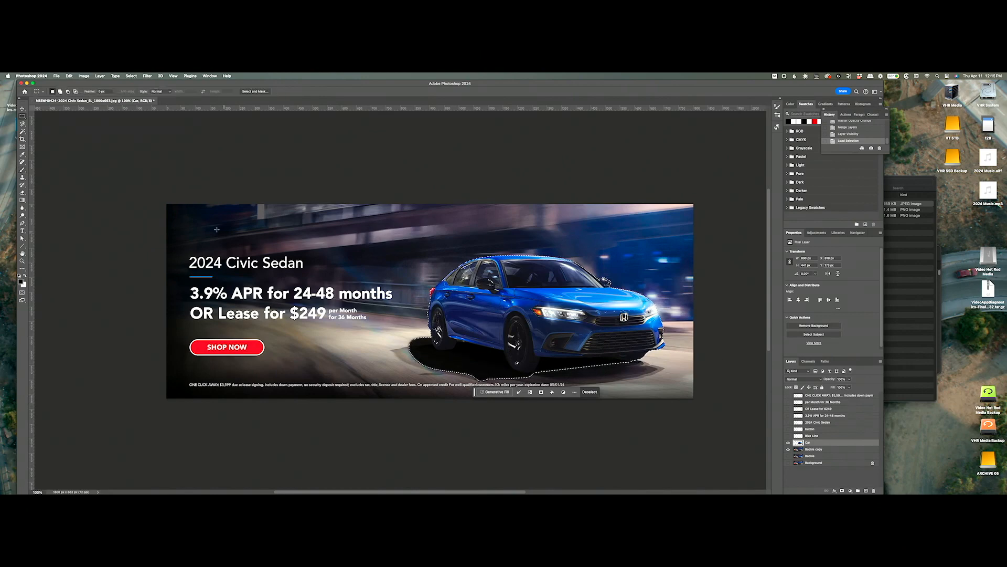
click(789, 443)
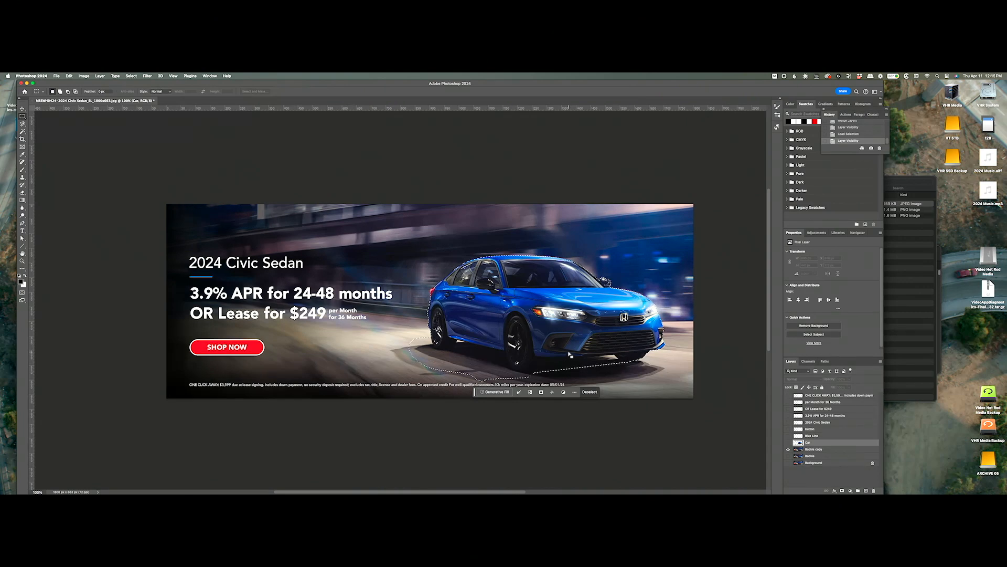
Enlarge the selection in Quick Mask by brushing over the ground shadow around and below the car
key(q)
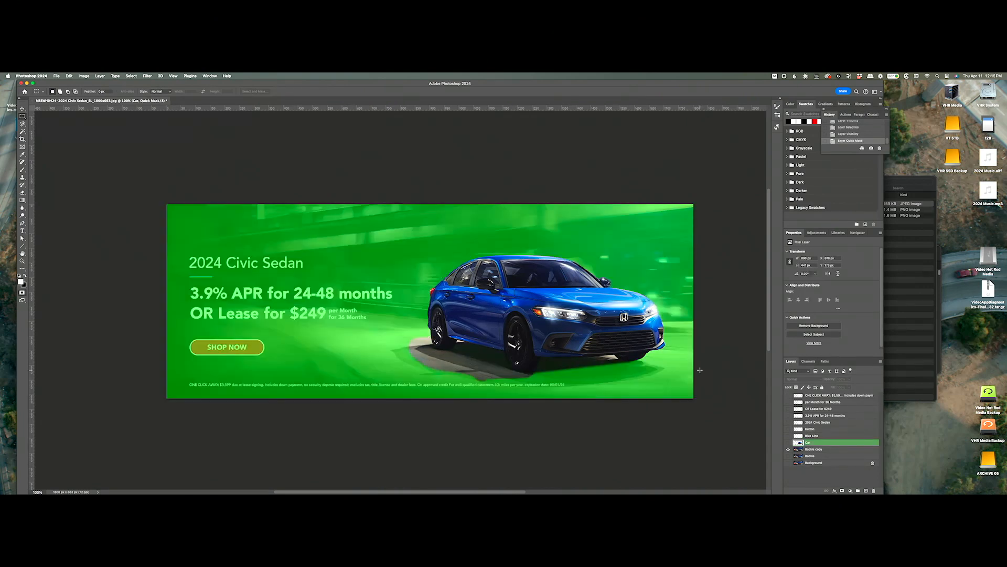
key(b)
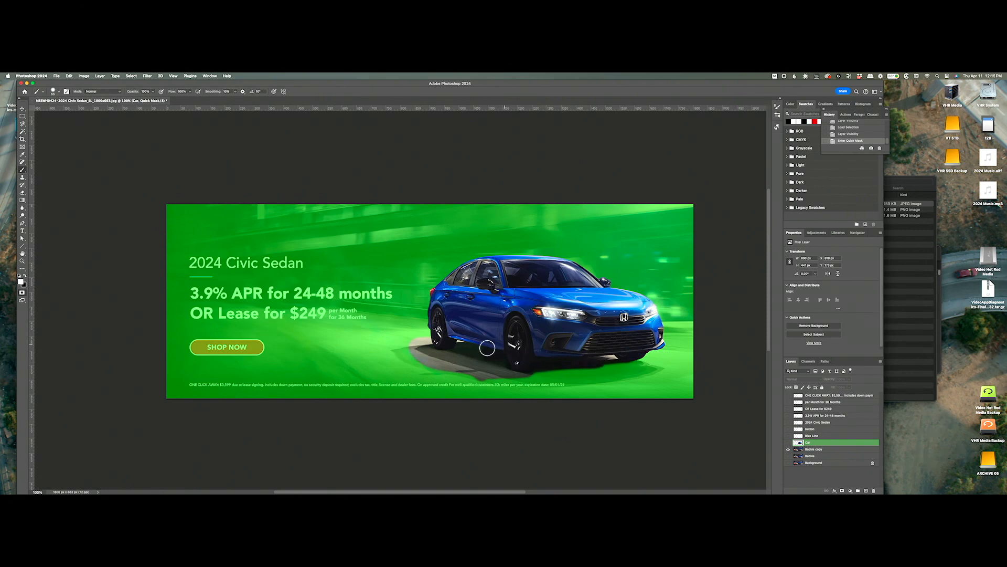
mouse_move(509, 363)
mouse_down()
mouse_move(431, 330)
mouse_move(443, 341)
mouse_move(397, 350)
mouse_move(454, 375)
mouse_move(530, 381)
mouse_move(662, 364)
mouse_move(538, 370)
mouse_move(624, 363)
mouse_move(561, 370)
mouse_up()
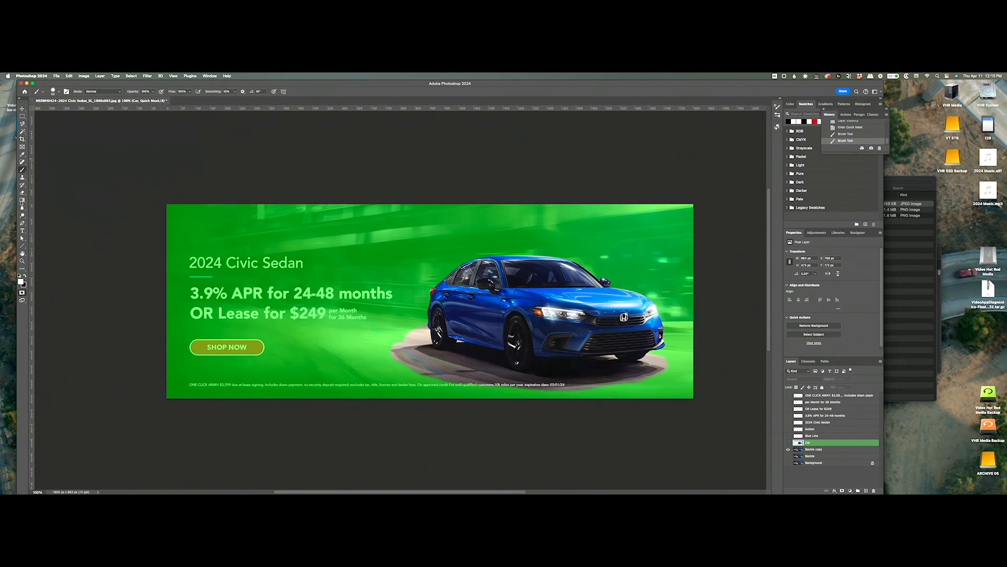
click(22, 292)
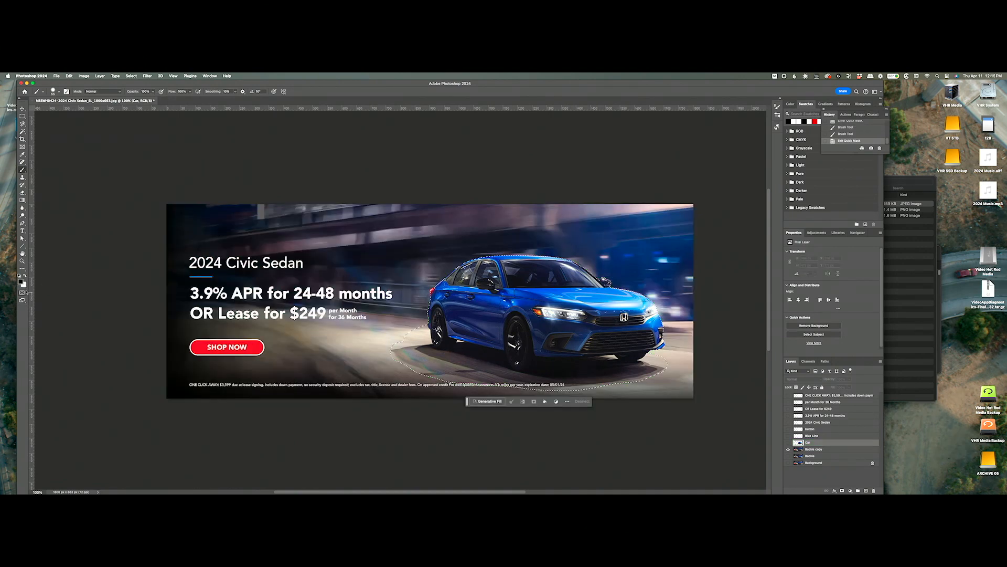
Expand the selection around the car and its shadow by 4 pixels
click(102, 76)
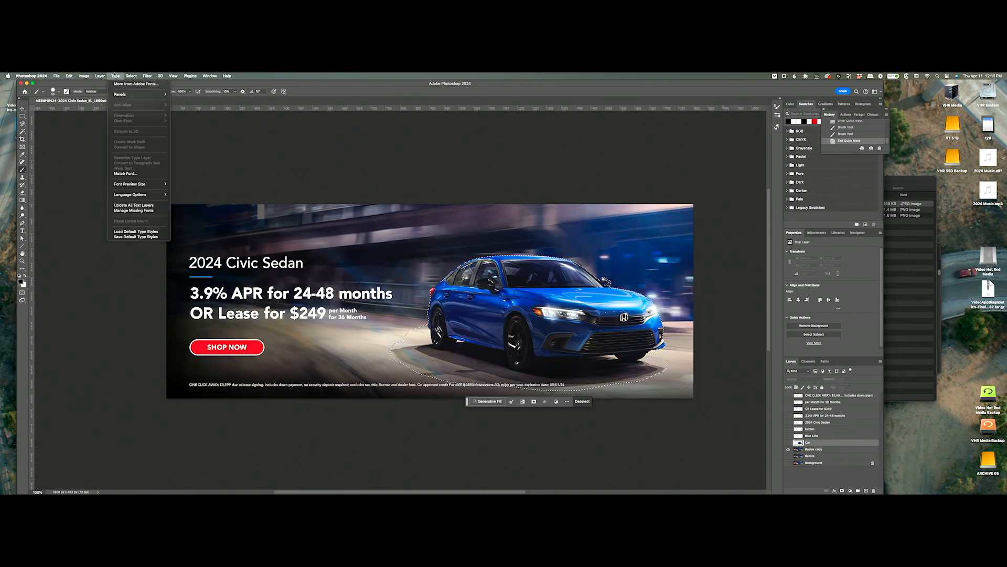
mouse_move(131, 76)
mouse_move(157, 168)
click(208, 179)
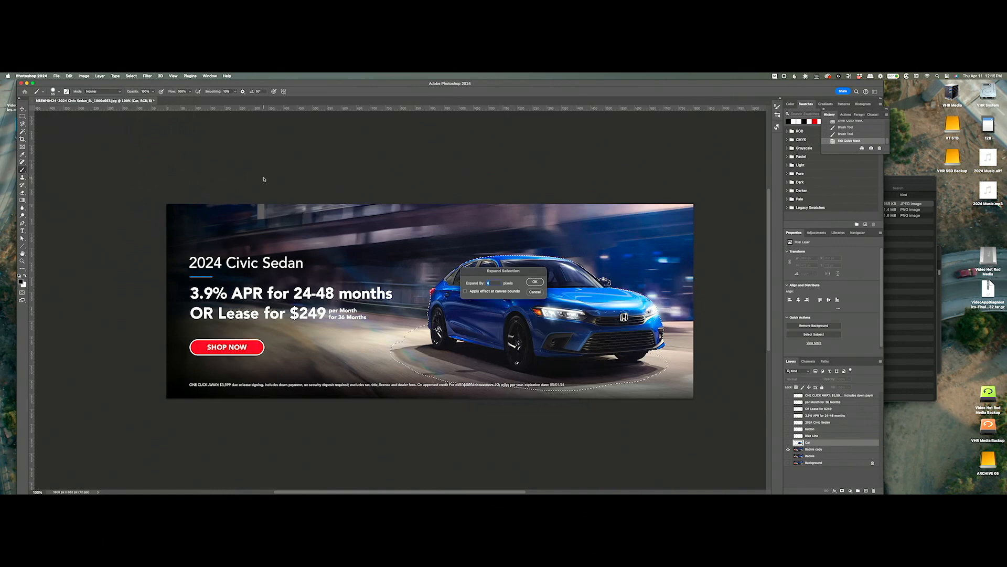
key(Return)
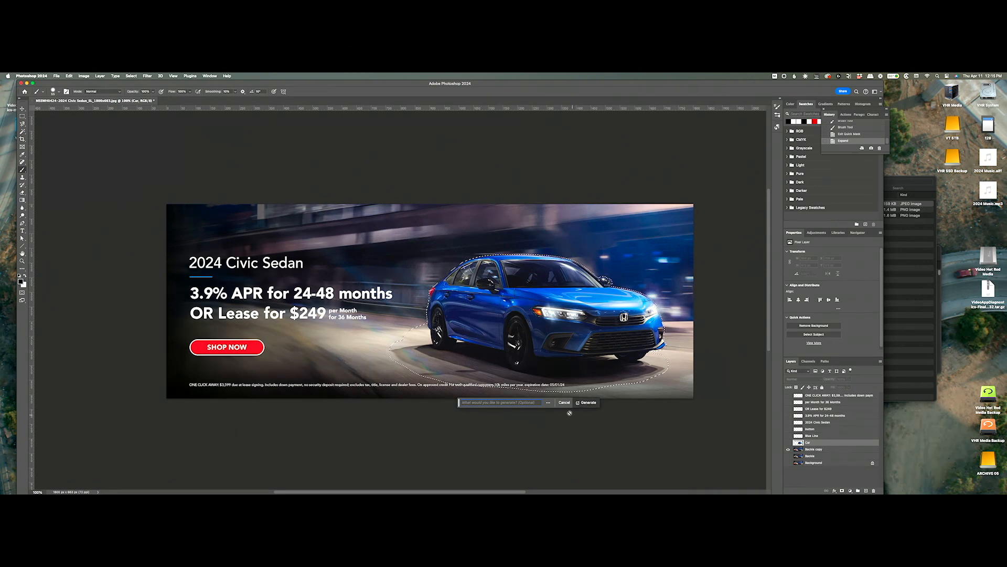
Run Generative Fill without a prompt on the banner copy layer to replace the selected car and shadow
click(564, 403)
click(817, 450)
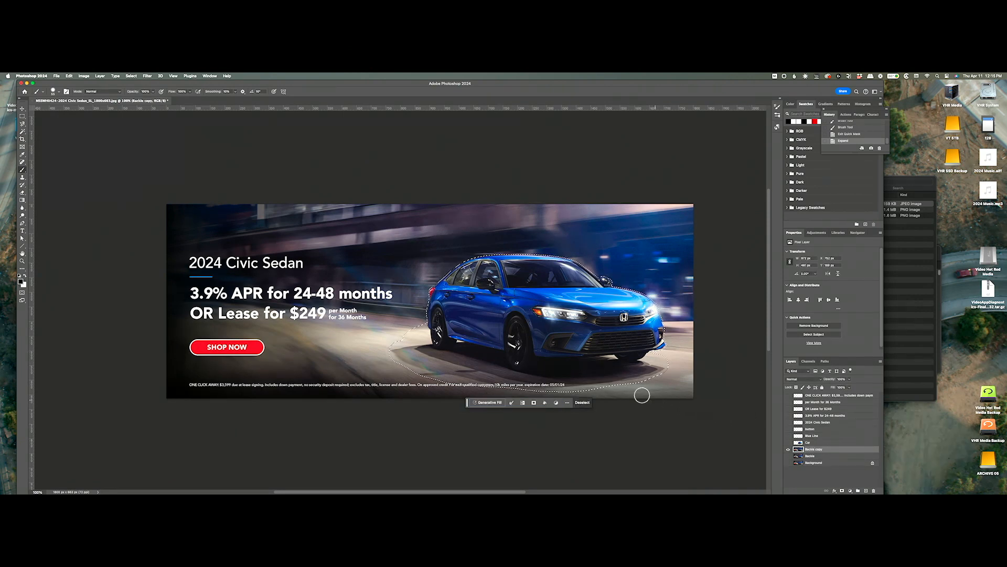
click(587, 403)
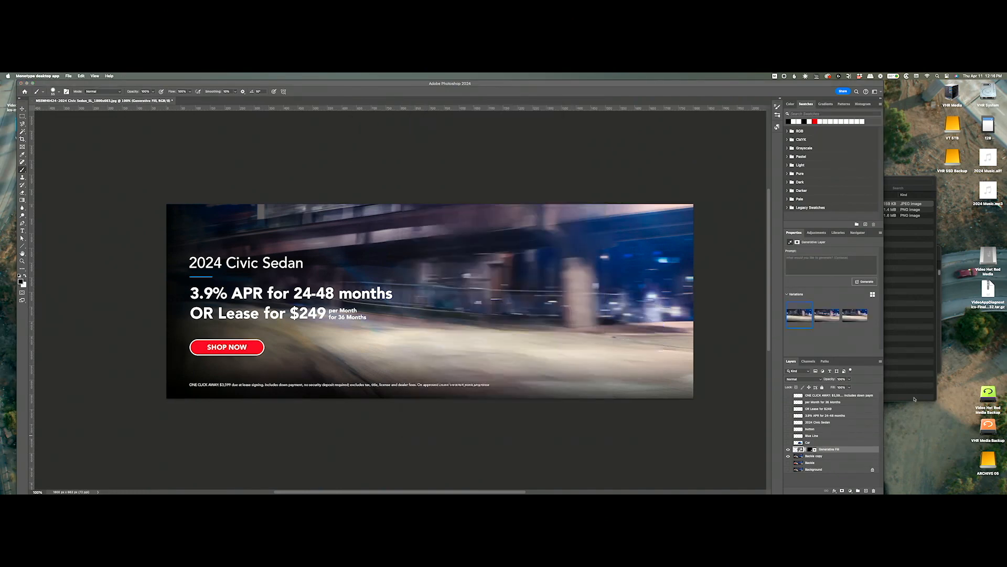
Compare the generated backgrounds, choose the third variation, and merge it down into the banner copy layer
click(834, 315)
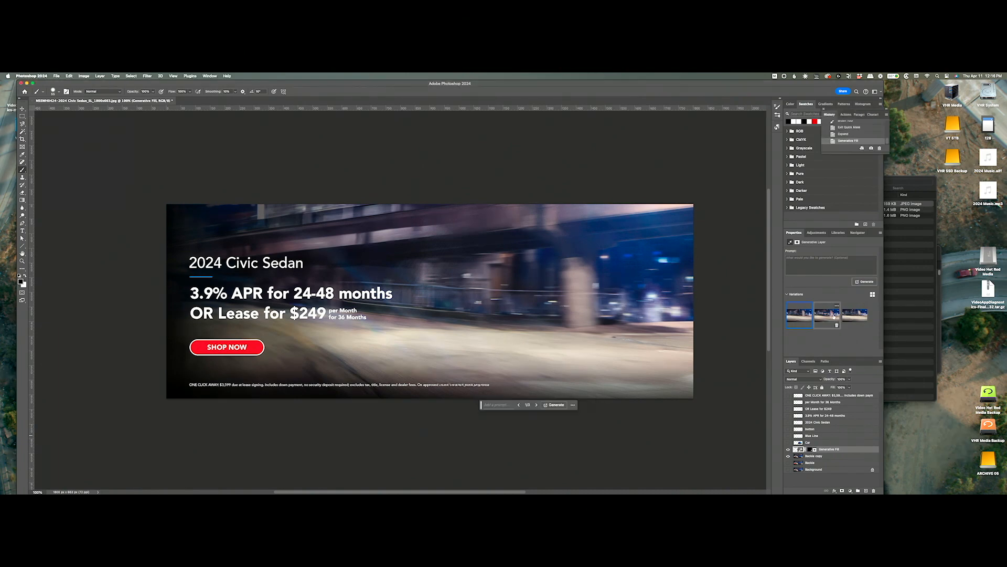
click(827, 317)
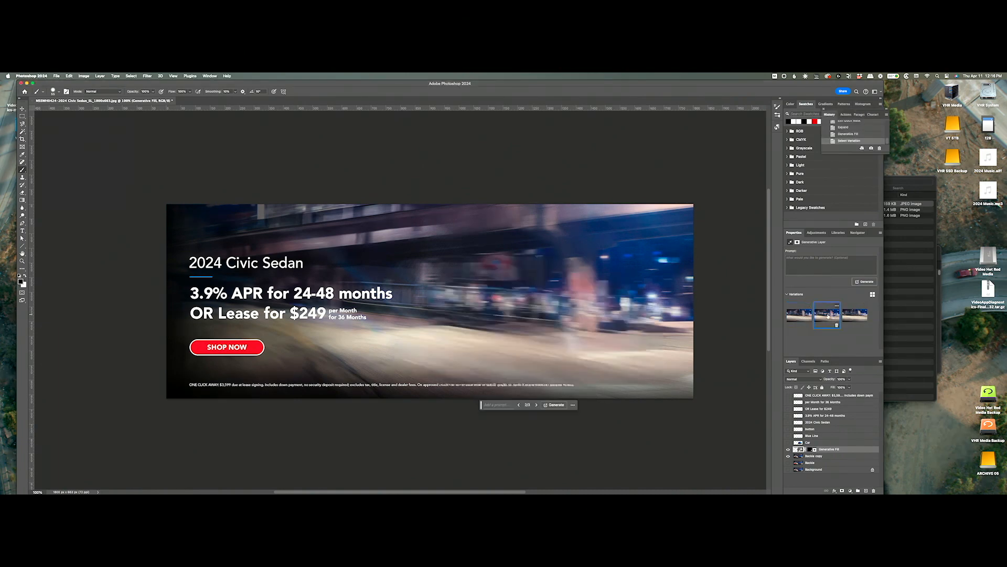
click(852, 316)
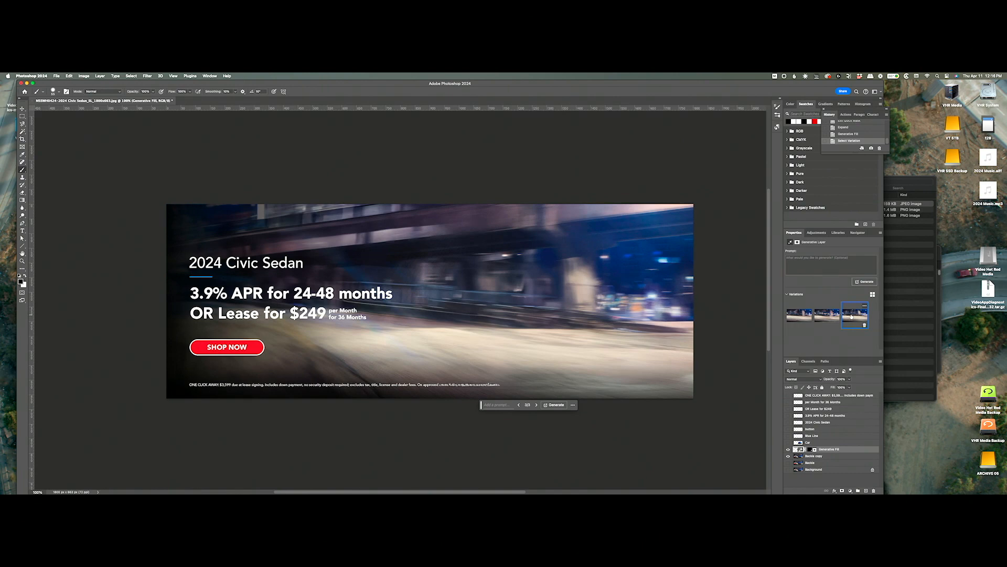
click(799, 315)
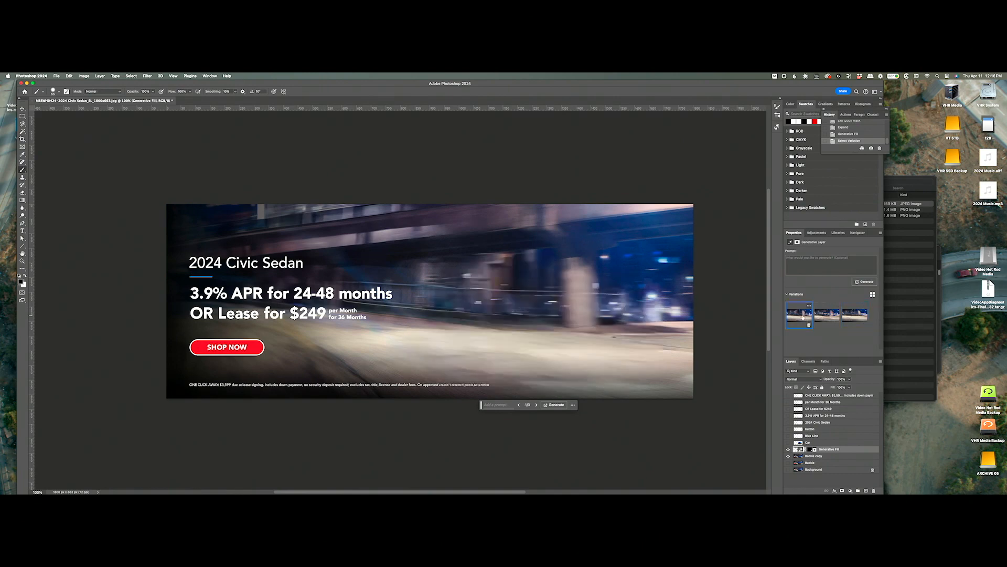
click(851, 317)
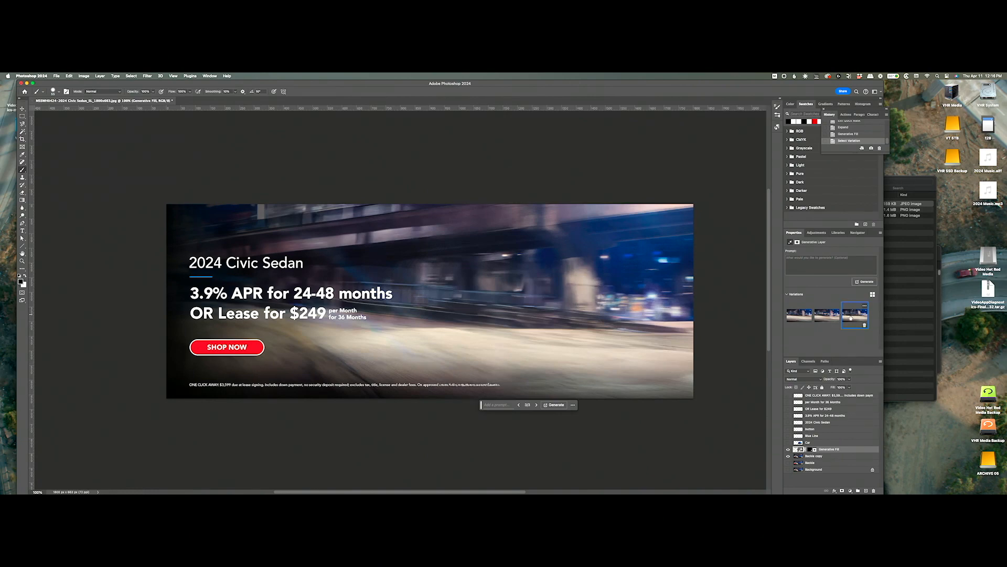
key(super+e)
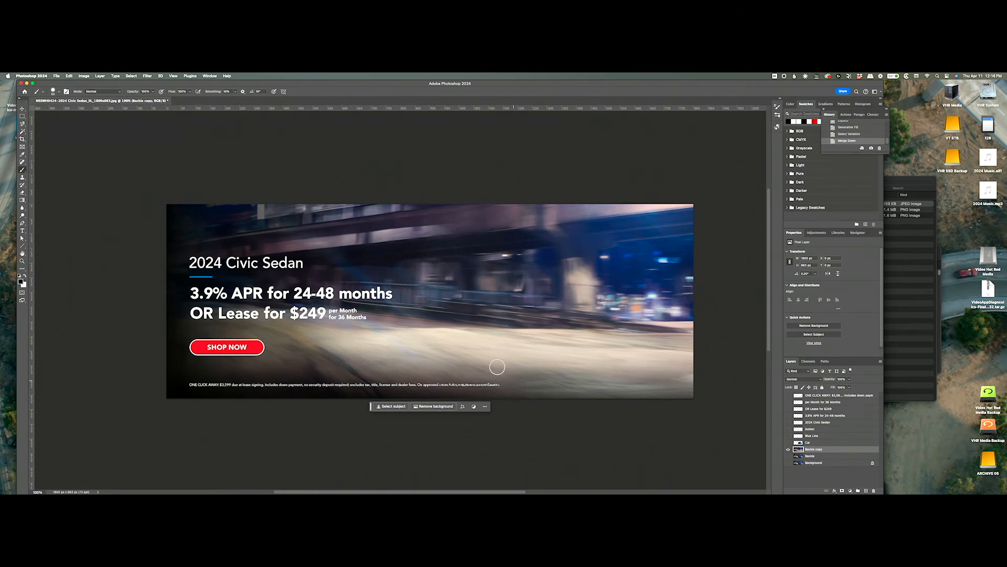
Remove the "2024 Civic Sedan" headline with Generative Fill, choose the second variation, and merge it into the banner copy layer
key(m)
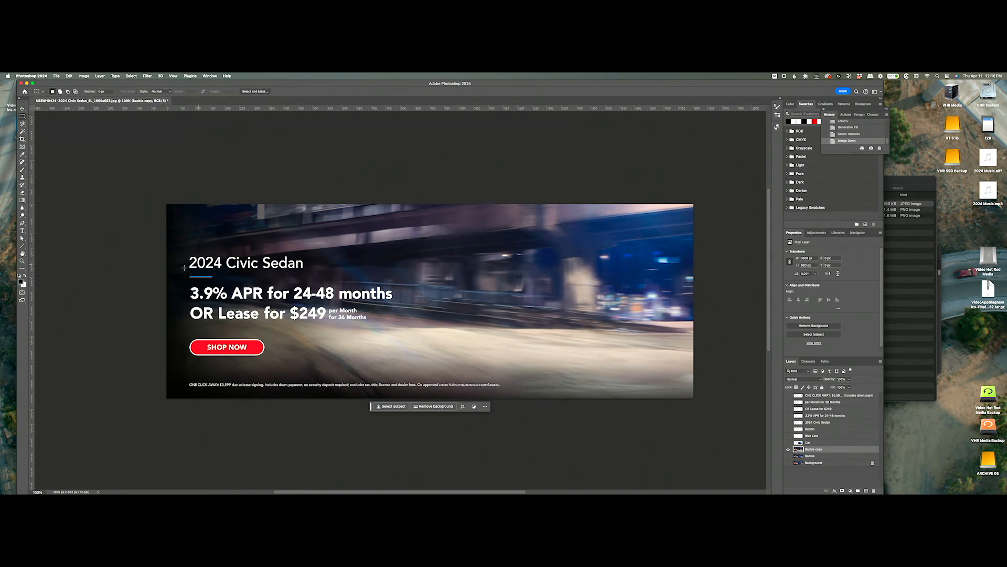
drag(188, 269, 304, 256)
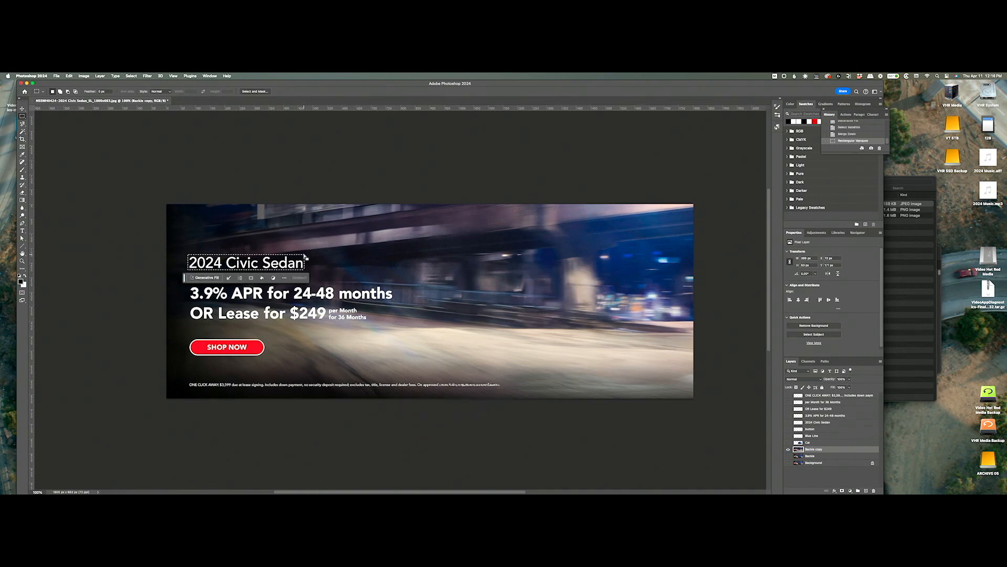
click(306, 278)
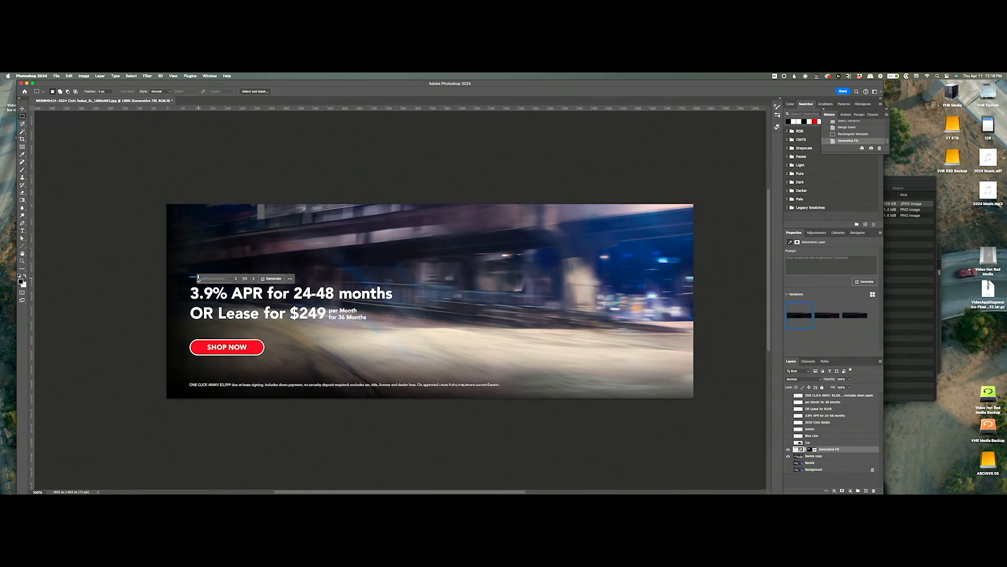
drag(198, 278, 193, 313)
click(826, 315)
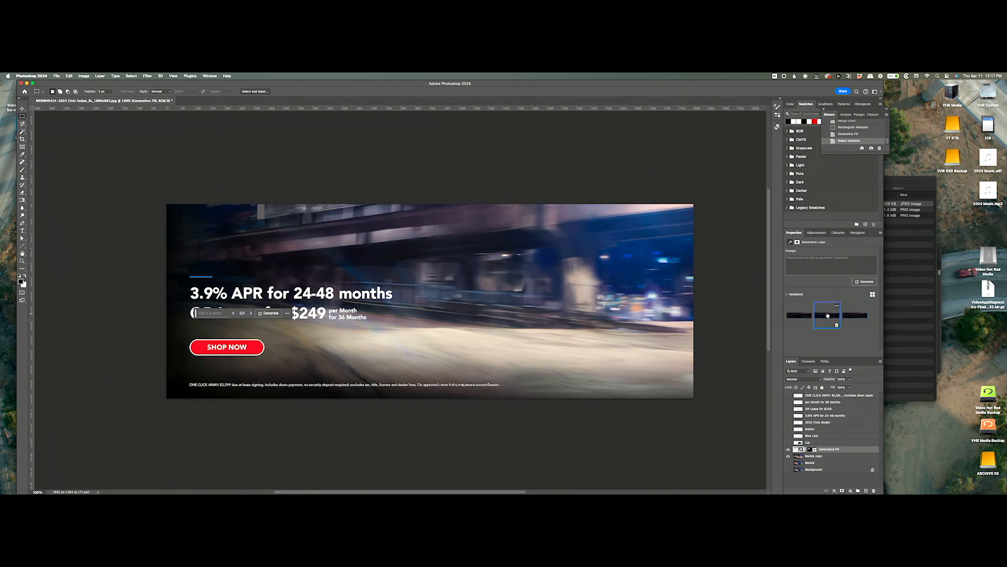
key(super+e)
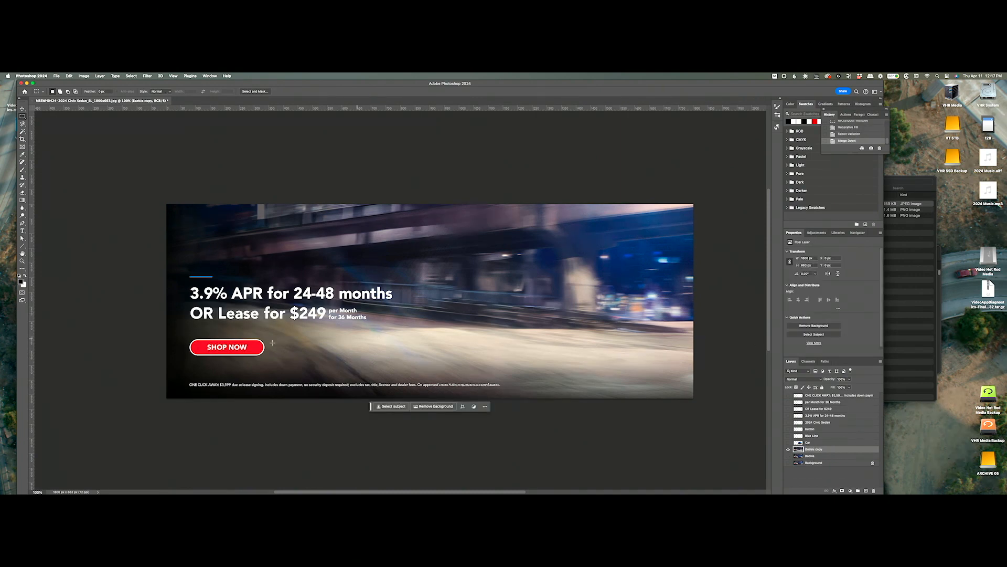
Select the short blue line above the APR text with a rectangular marquee and remove it with Generative Fill
drag(188, 278, 214, 273)
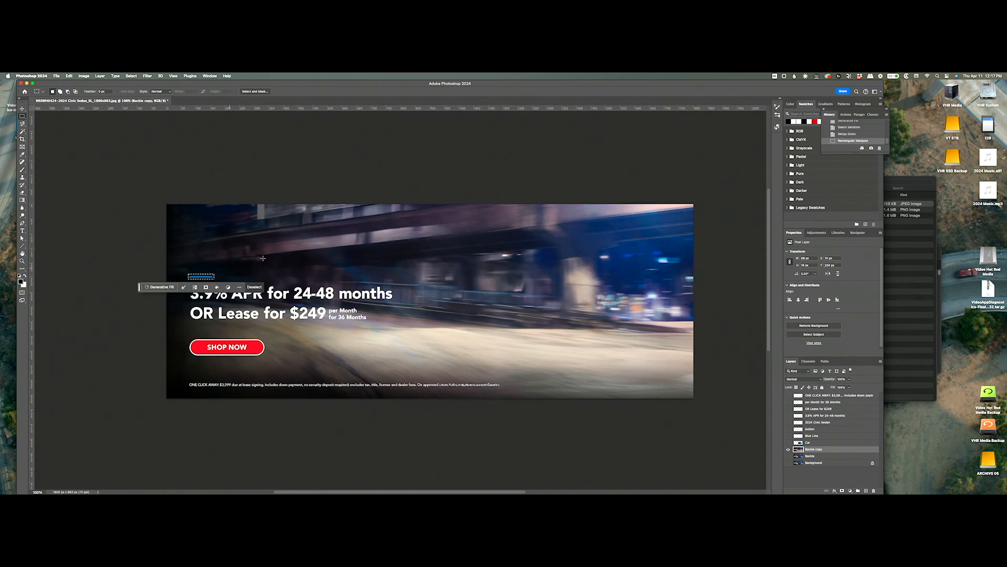
click(168, 286)
click(261, 287)
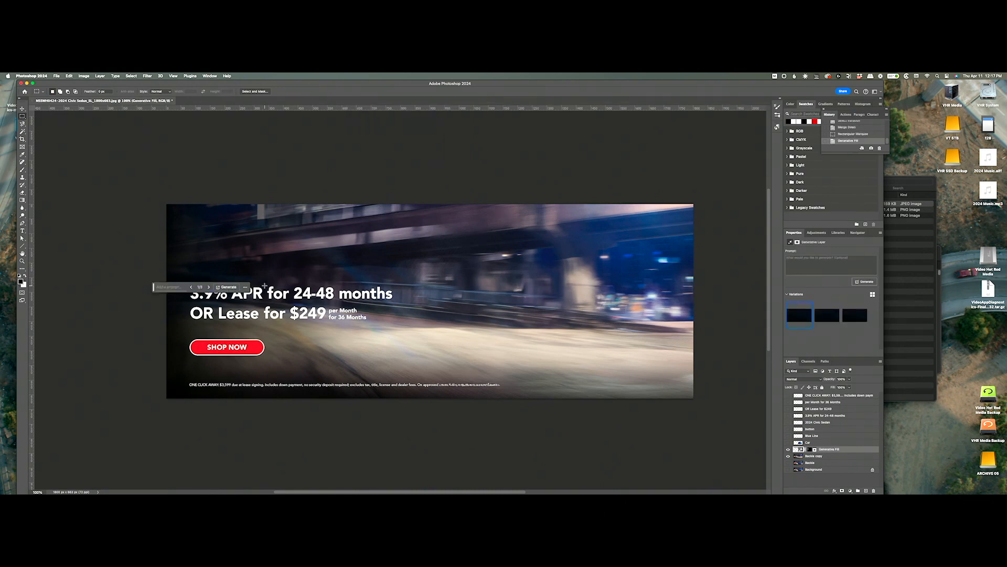
Remove the "3.9% APR for 24-48 months" text with Generative Fill and choose the second variation
drag(188, 287, 395, 283)
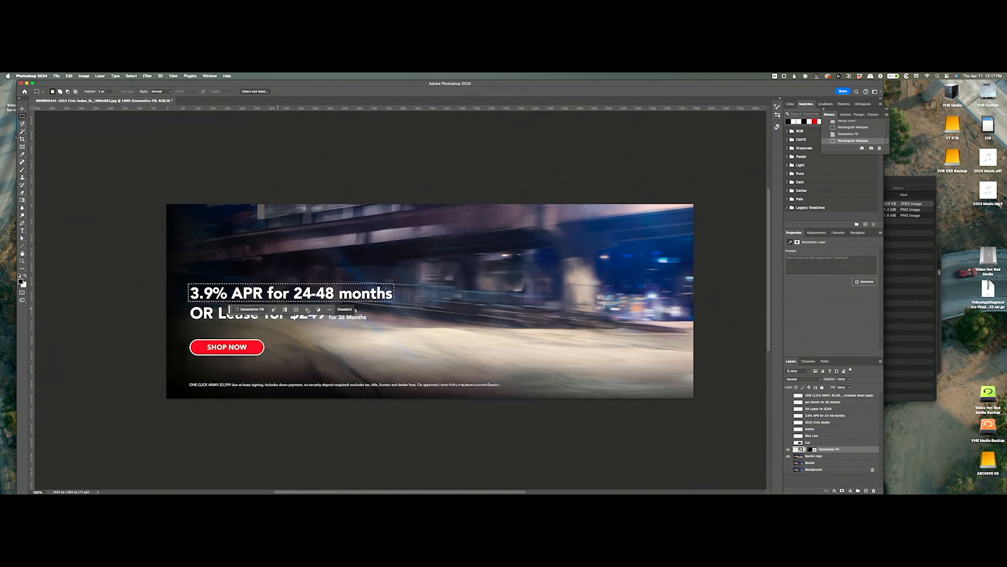
click(350, 309)
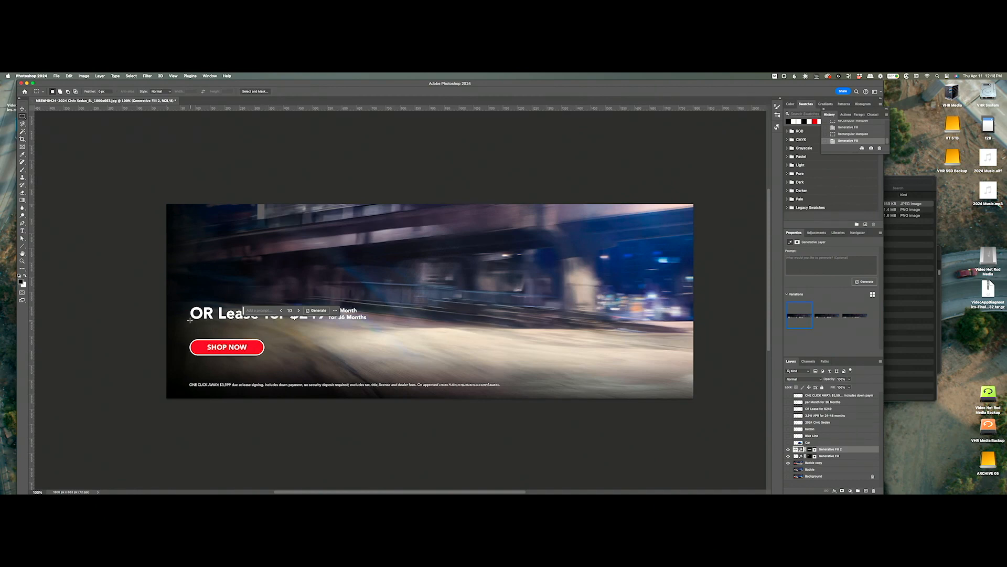
click(827, 315)
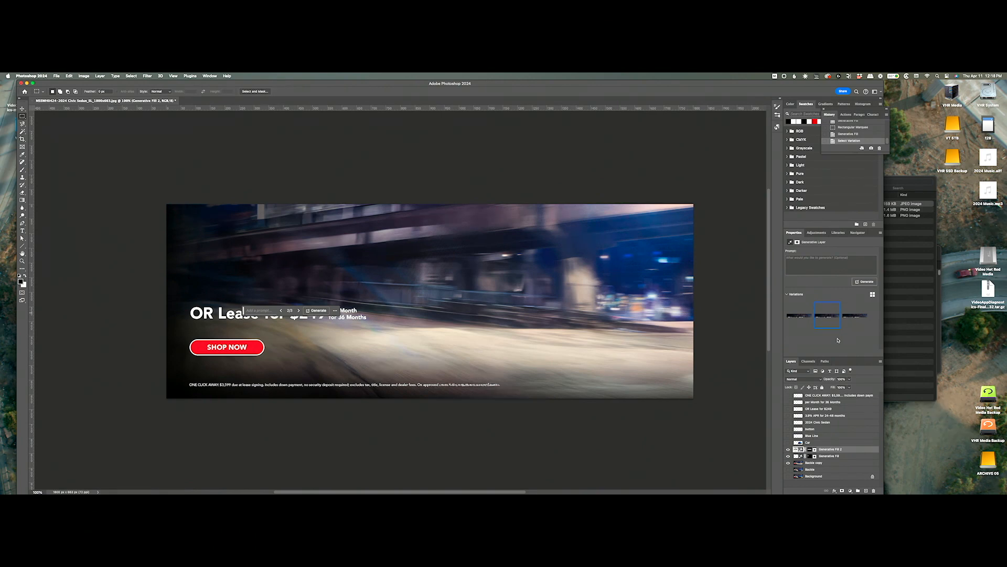
Merge the APR-text fills into the banner copy, remove the "OR Lease for $249 per Month for 36 Months" text with Generative Fill, and merge again
key(super+e)
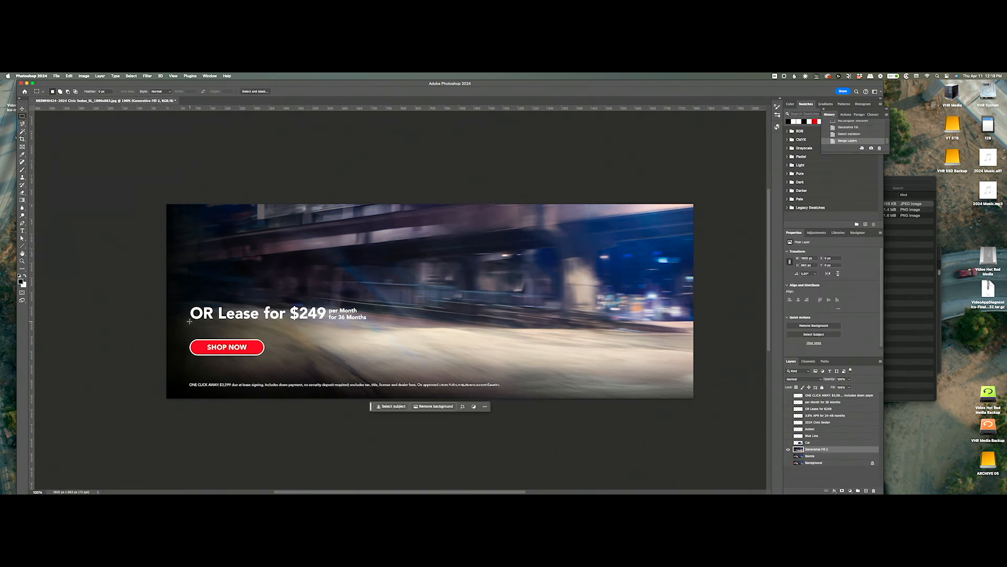
drag(189, 321, 369, 306)
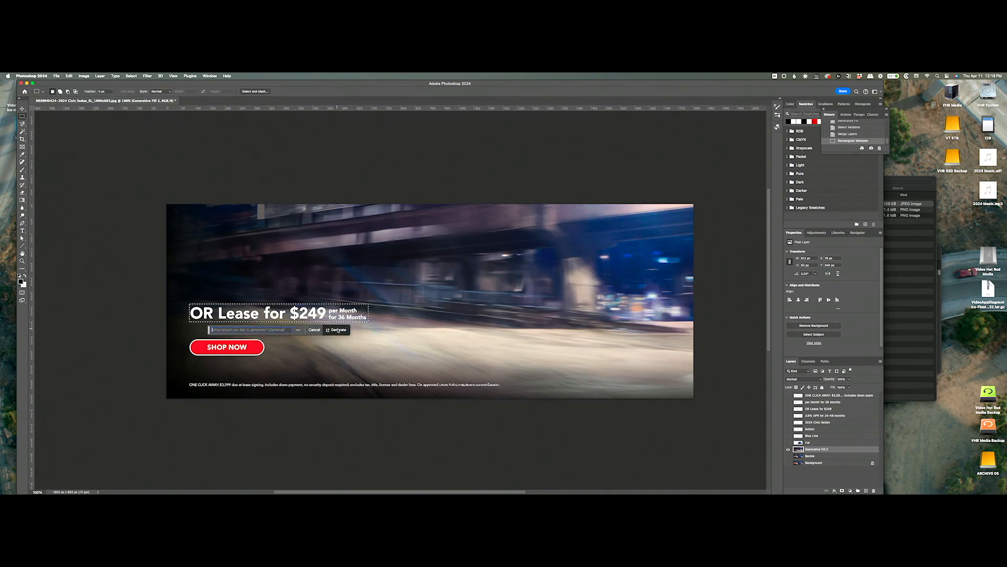
click(338, 330)
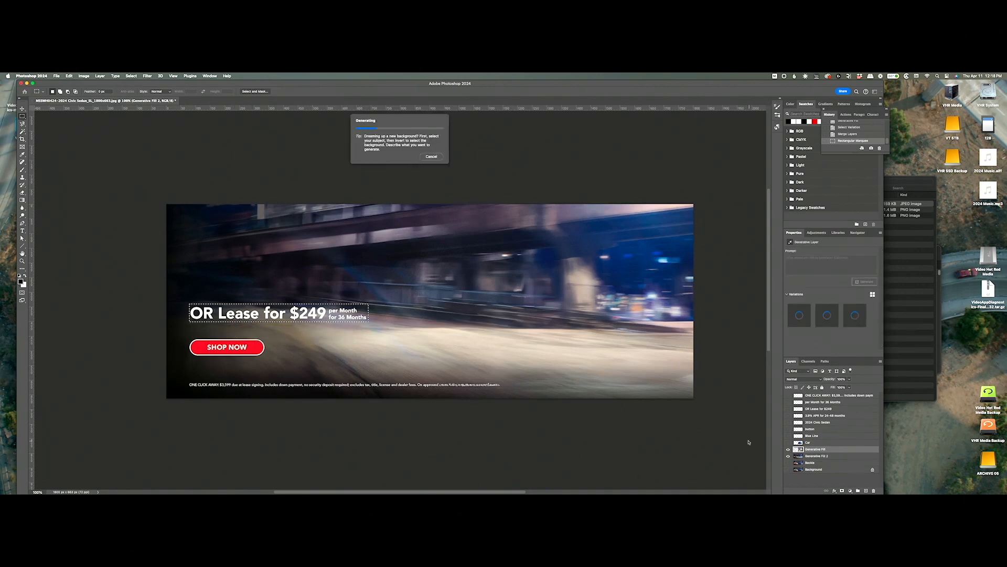
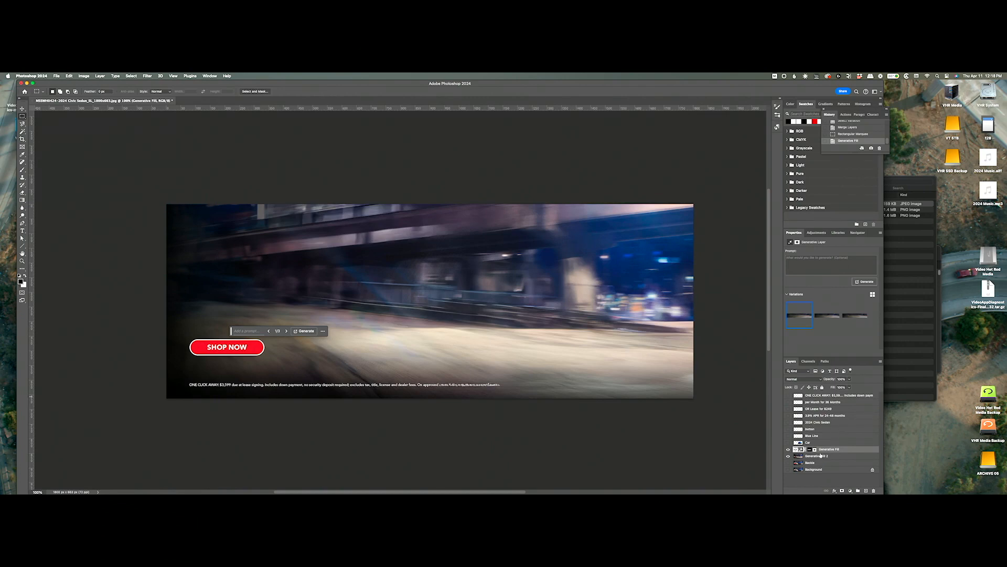
key(super+e)
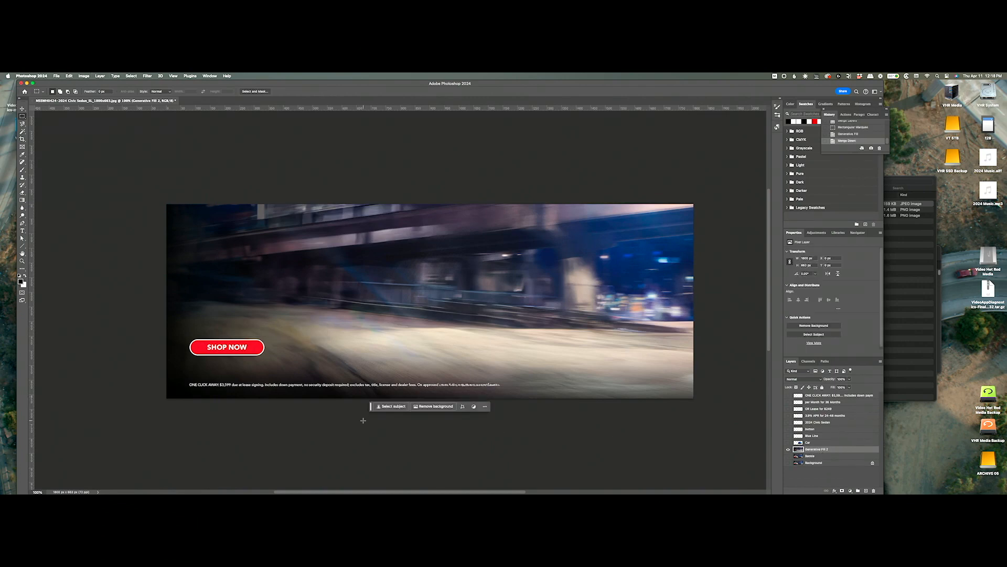
Select the red "SHOP NOW" button with a rectangular marquee and remove it with Generative Fill, leaving the prompt empty
drag(188, 358, 266, 338)
click(186, 367)
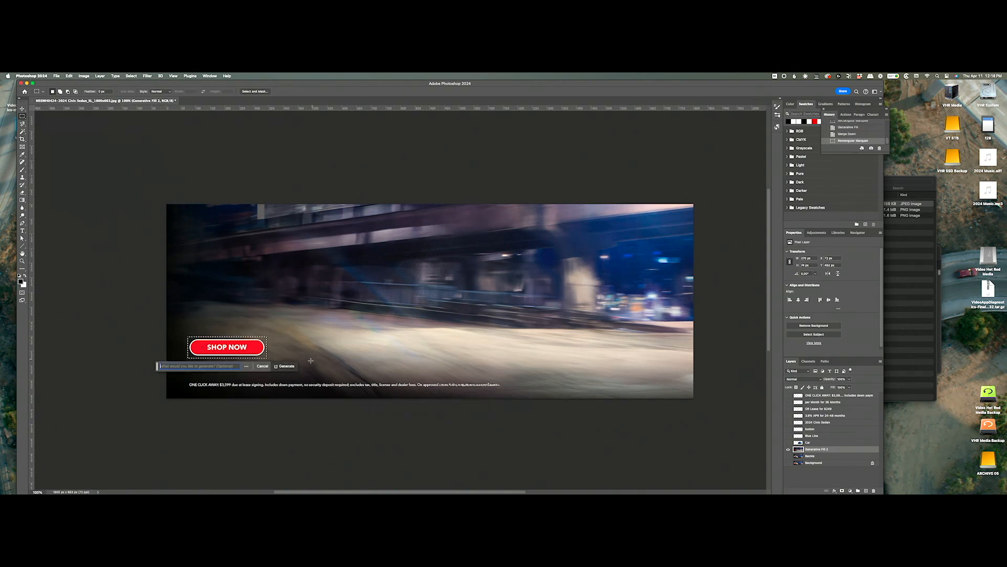
click(286, 366)
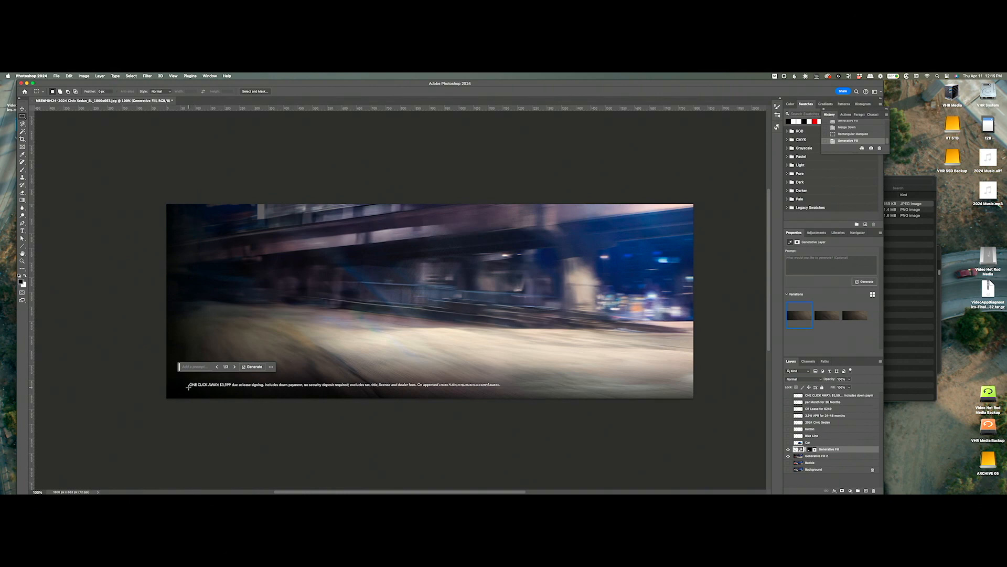
Remove the "ONE CLICK AWAY!" fine print with Generative Fill and merge the fill layers into the banner copy
drag(187, 387, 504, 385)
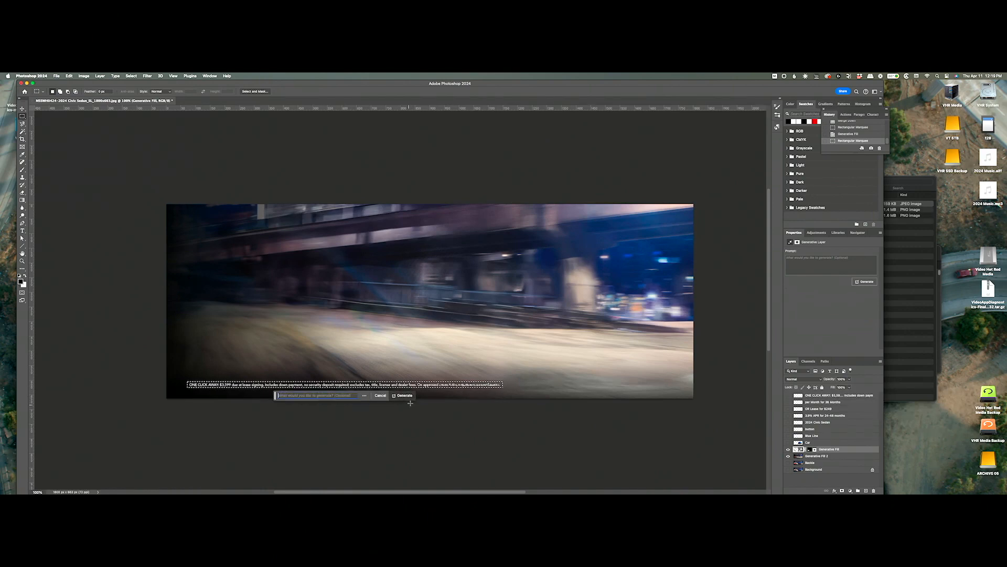
click(404, 396)
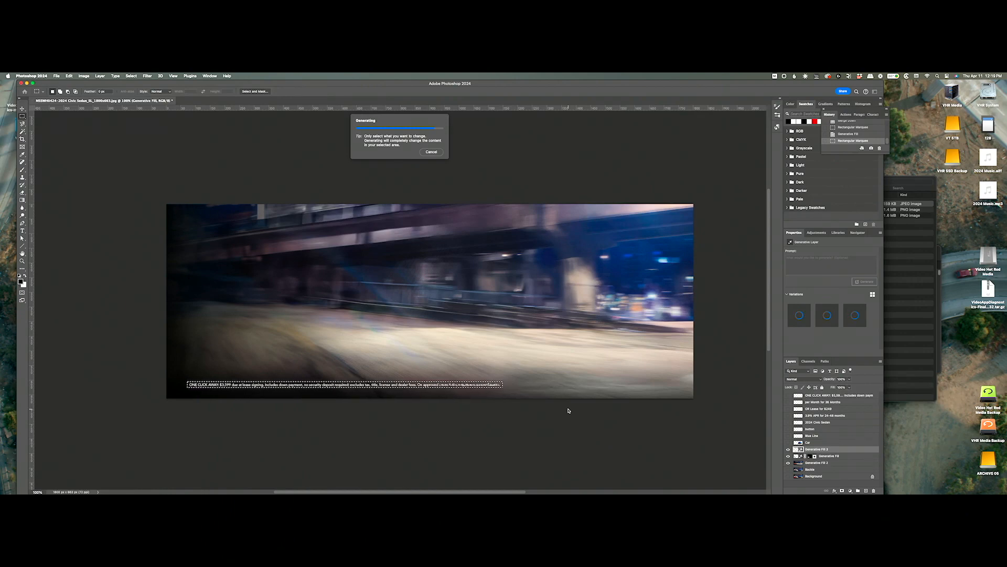
shift+click(815, 463)
key(super+e)
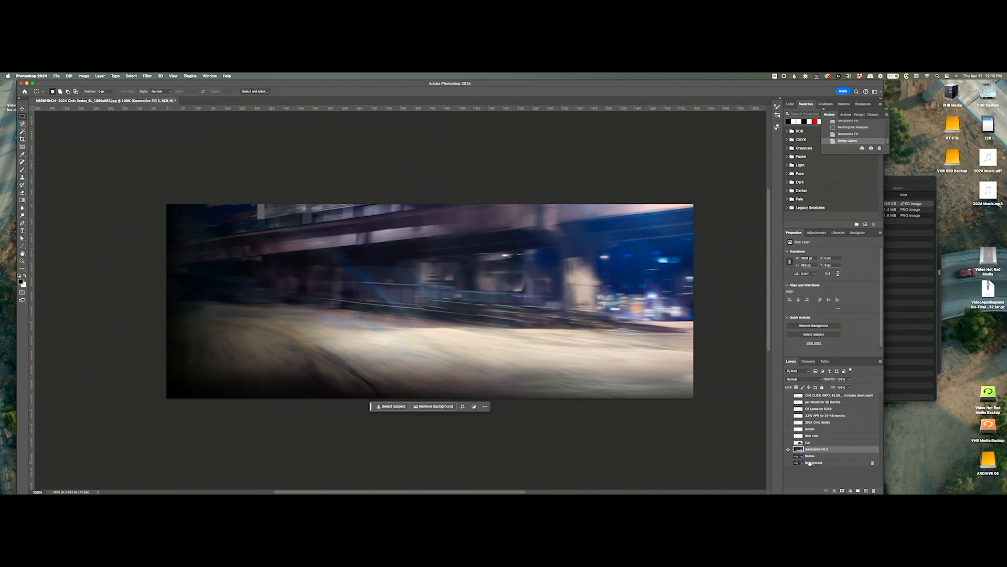
Compare the cleaned background with the original banner by toggling the visibility of the two layers
click(788, 456)
click(788, 449)
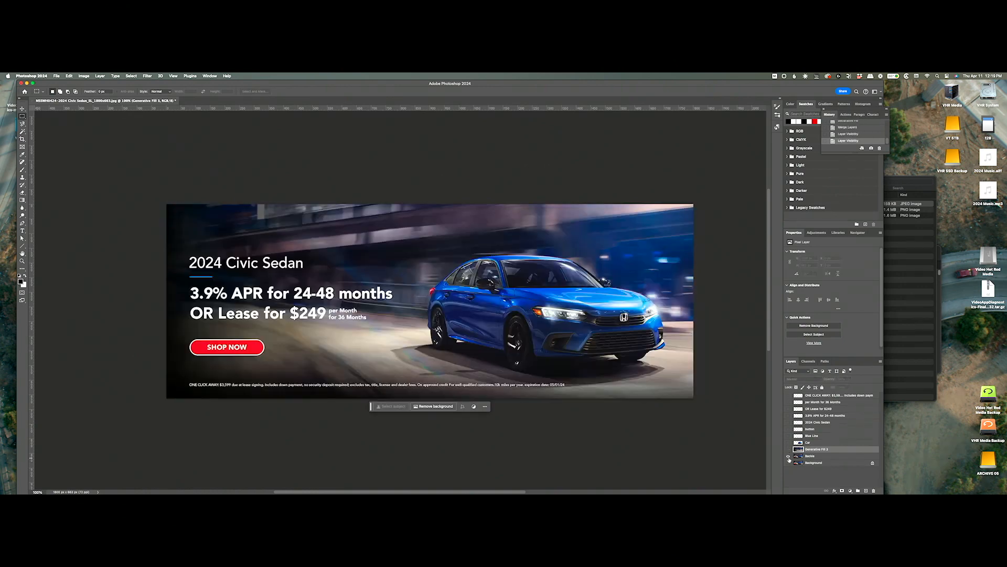
alt+click(788, 449)
alt+click(788, 449)
alt+click(788, 449)
alt+click(789, 449)
alt+click(788, 449)
alt+click(788, 449)
alt+click(788, 449)
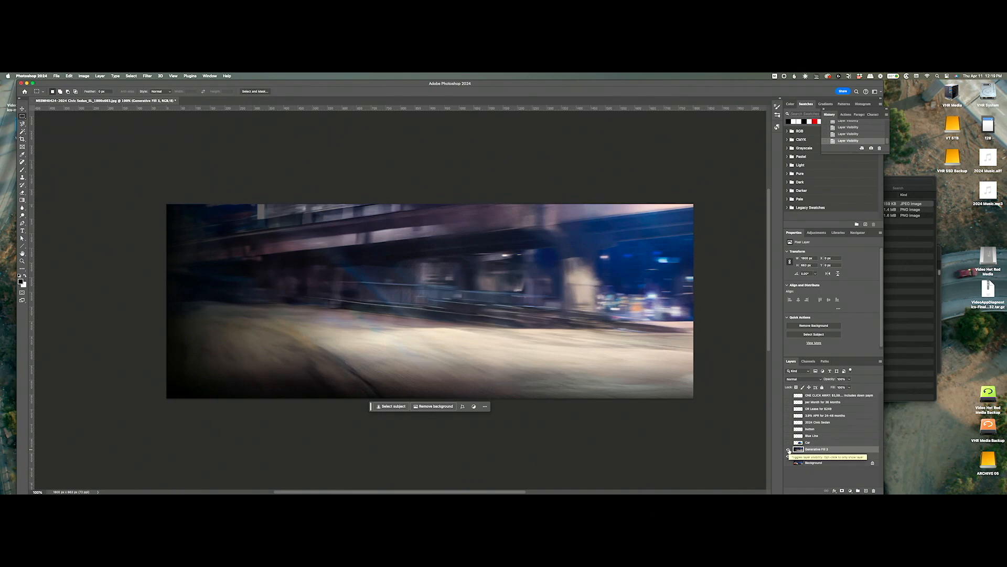
alt+click(788, 449)
alt+click(788, 449)
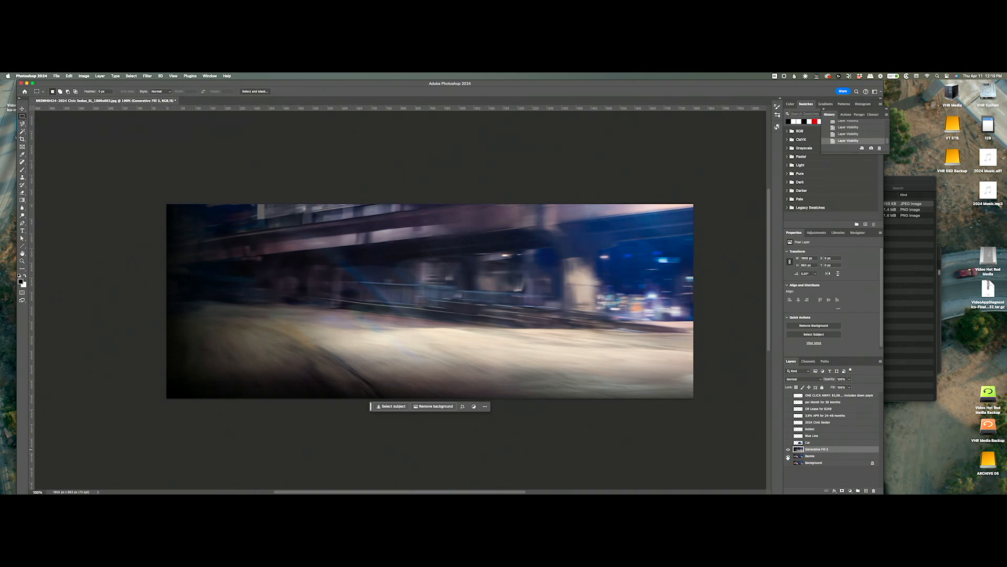
Delete the spare copy of the original banner directly above the Background layer
click(814, 456)
drag(817, 458, 874, 490)
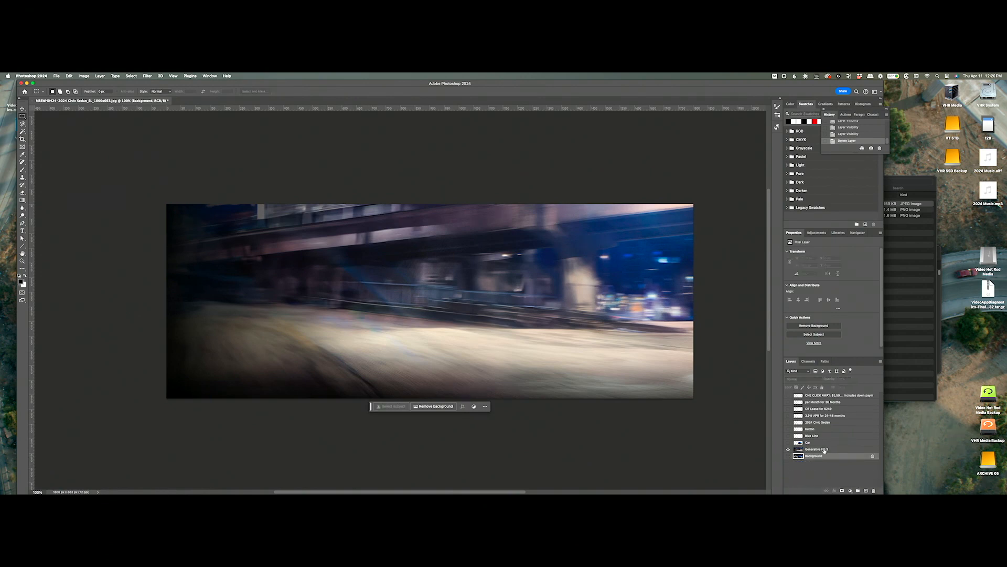
Enlarge the canvas to 4000 by 4000 pixels with the banner centred
click(84, 76)
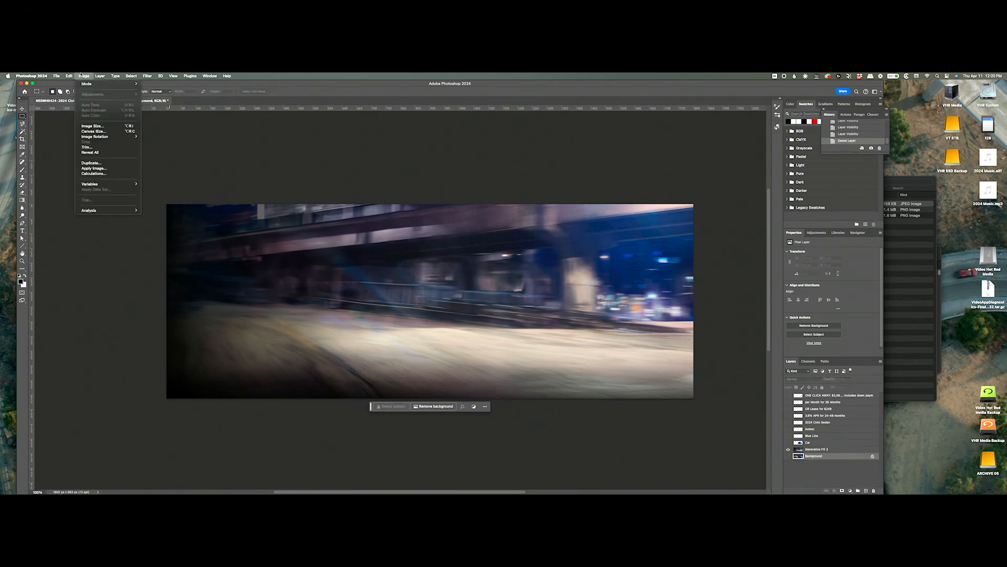
click(104, 131)
text(000)
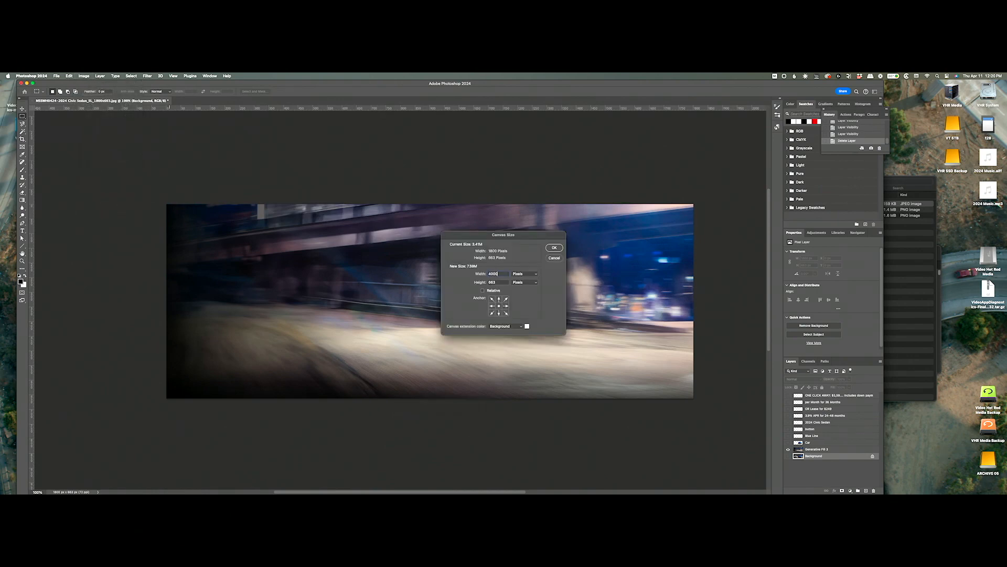
key(Tab)
text(4)
key(Return)
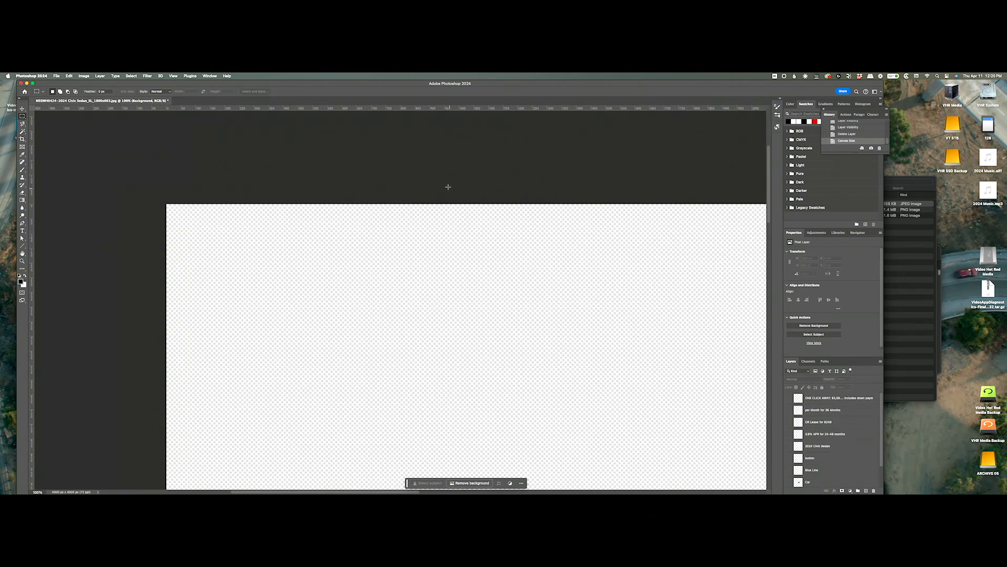
Show the Car layer and make the merged generated background layer active
key(z)
alt+click(409, 245)
alt+click(414, 254)
alt+click(444, 280)
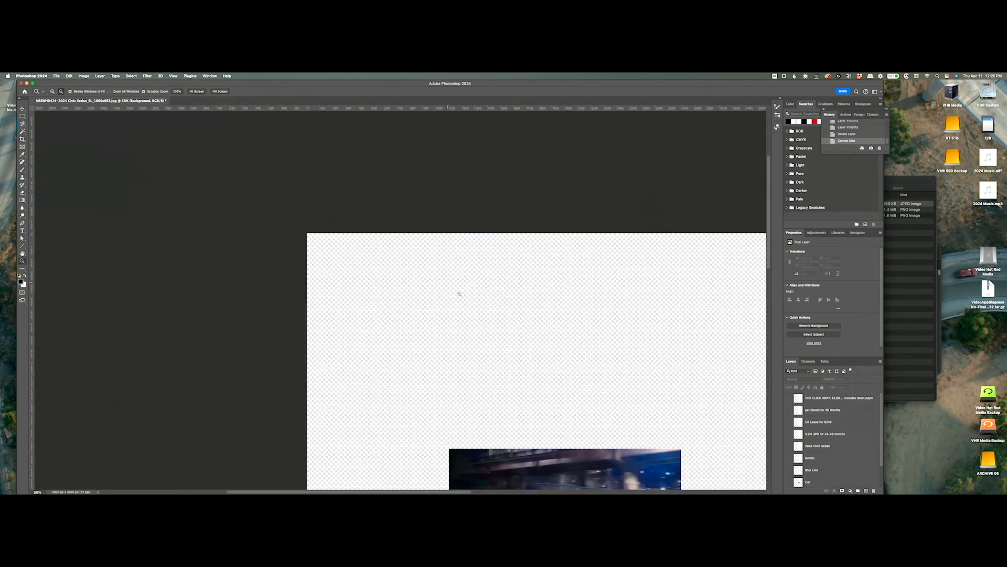
key(space)
drag(526, 318, 399, 187)
alt+click(414, 220)
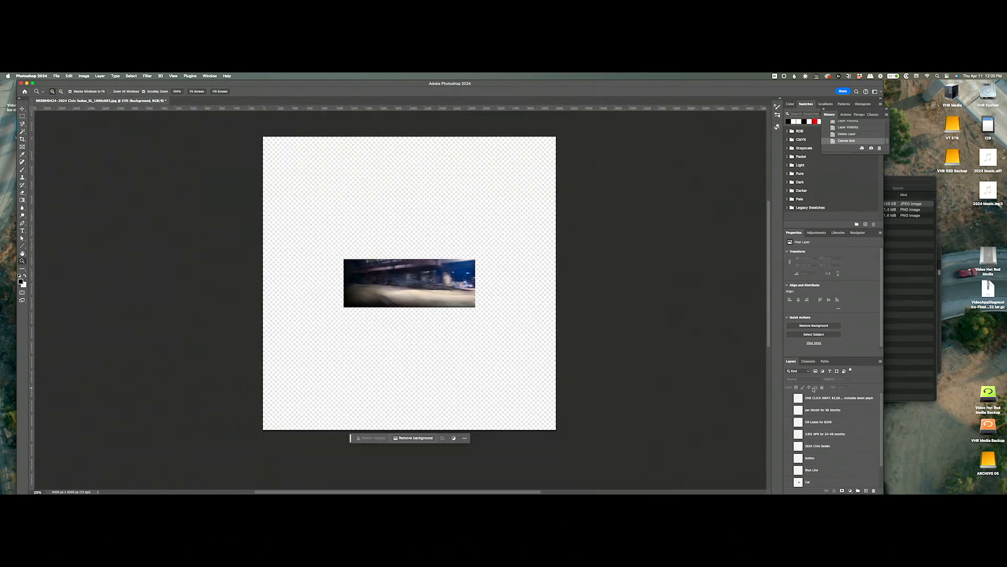
scroll(800, 471, down, 2)
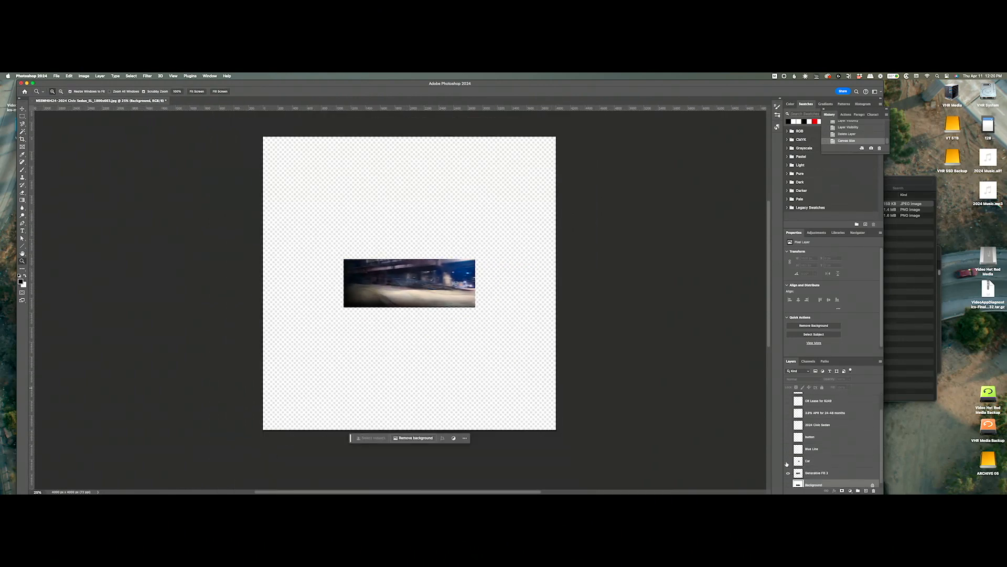
click(788, 461)
click(855, 472)
scroll(822, 468, down, 1)
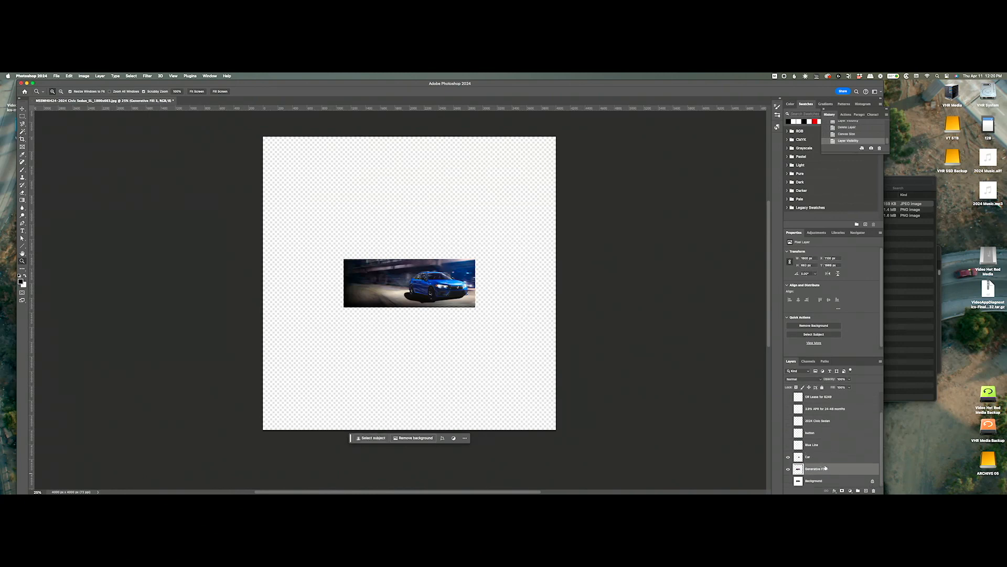
Paint a small red marker dot on the generated background layer beneath the car's front wheel, using a hard round brush
drag(433, 299, 475, 288)
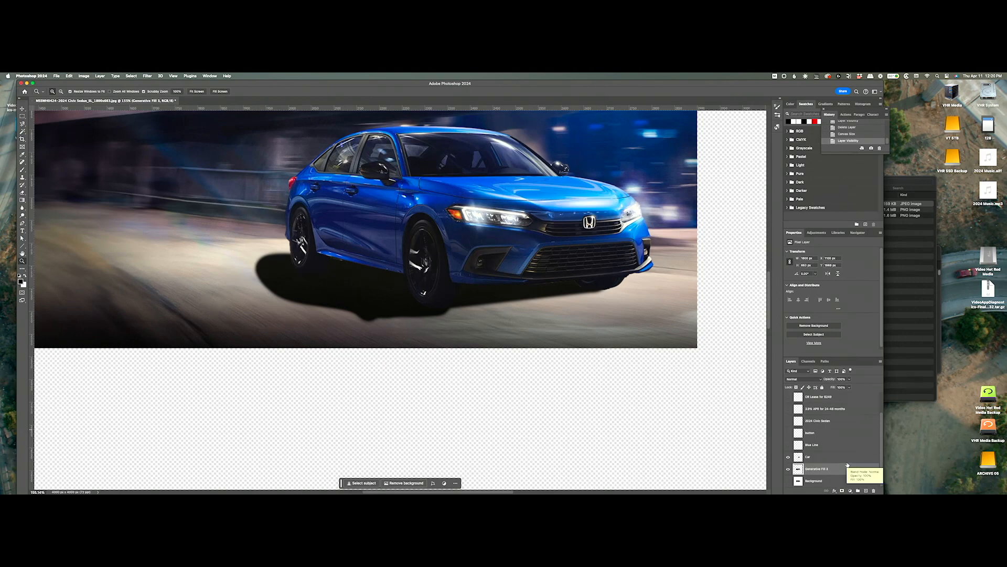
key(b)
click(26, 275)
click(21, 281)
drag(527, 422, 657, 345)
click(646, 372)
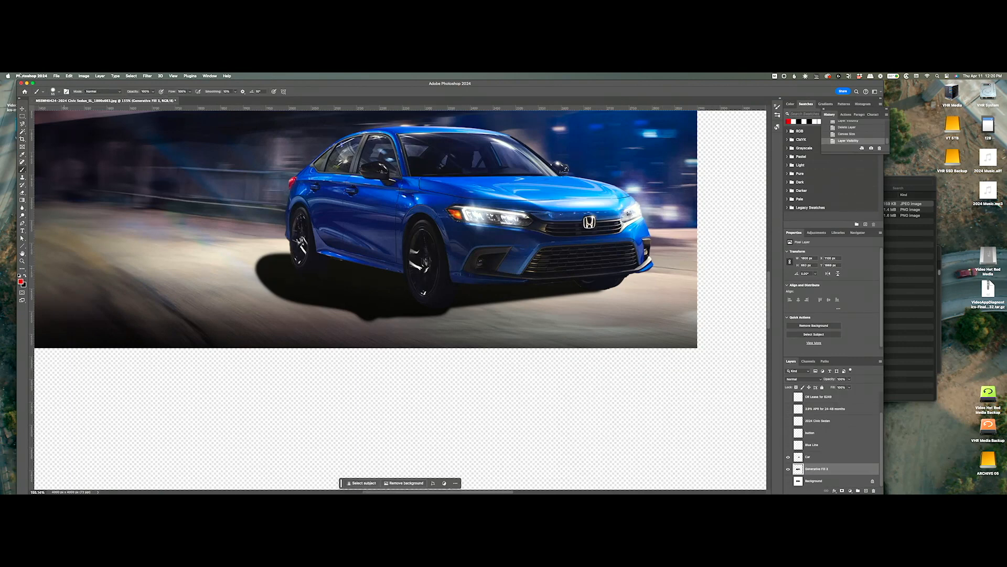
click(52, 92)
drag(79, 123, 53, 111)
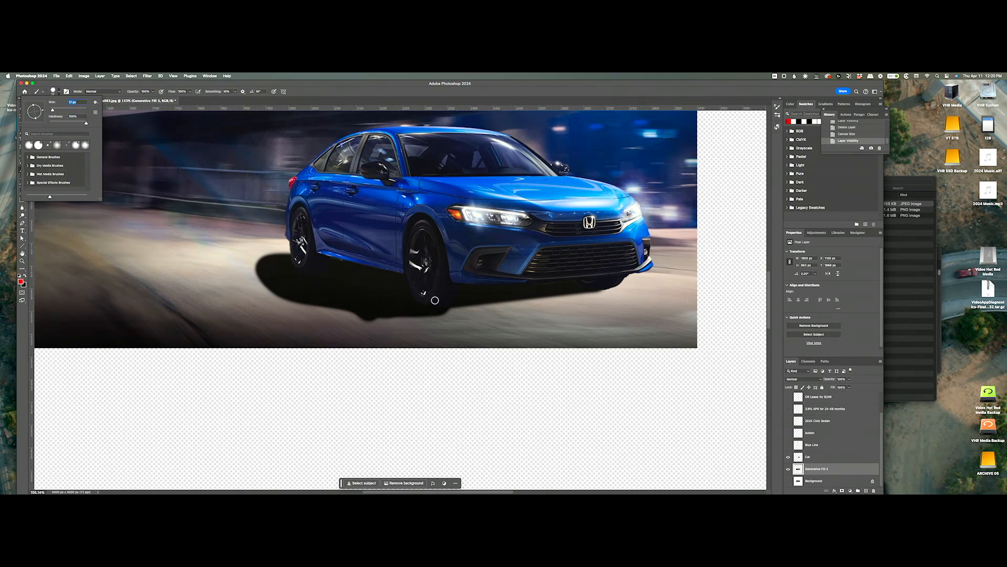
click(435, 300)
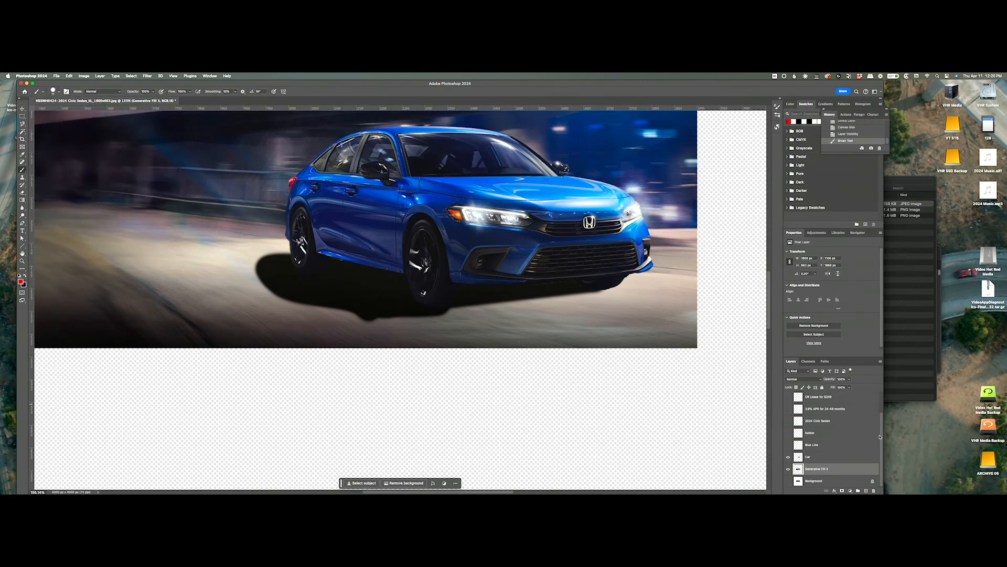
Toggle the Car layer's visibility to check the red marking on the background against the position of the wheels
click(789, 457)
click(788, 457)
click(788, 457)
click(788, 457)
click(789, 457)
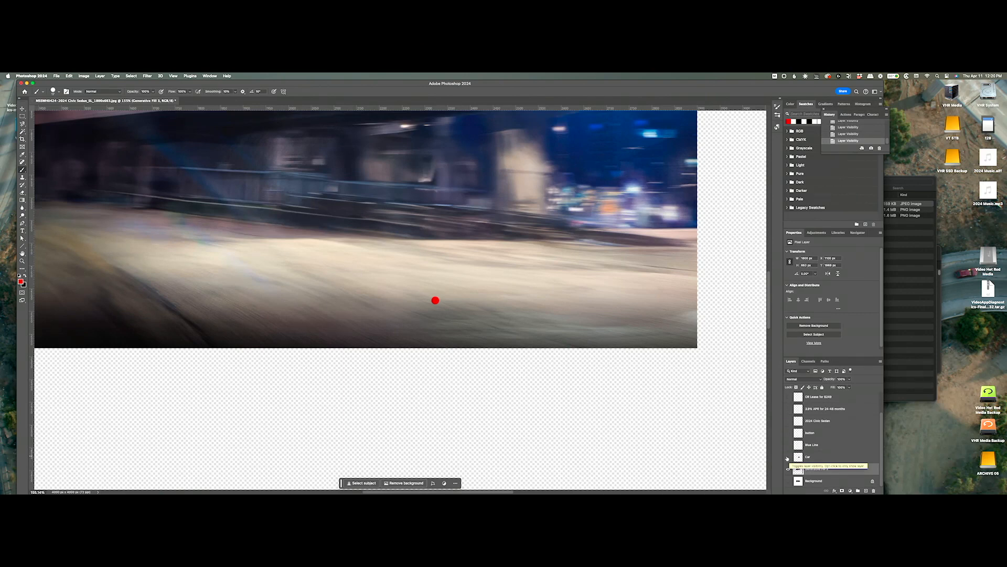
click(789, 457)
click(788, 458)
click(789, 458)
click(788, 458)
click(788, 458)
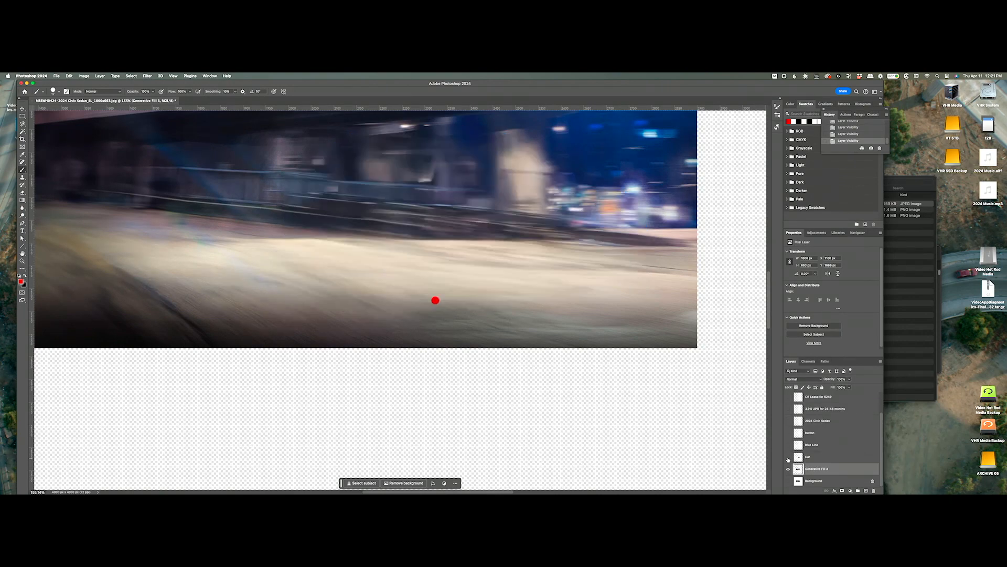
click(788, 458)
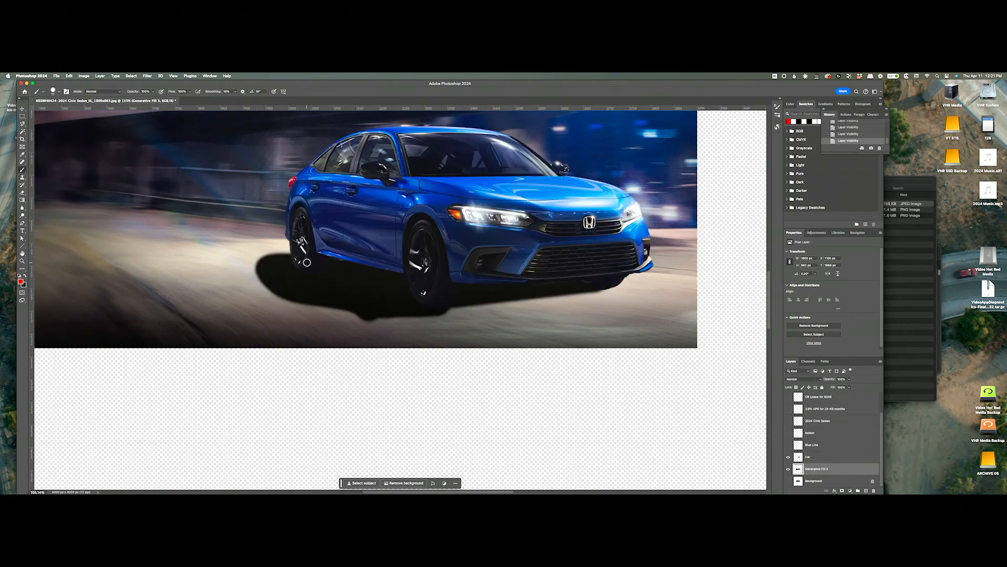
click(788, 457)
click(789, 458)
click(788, 458)
click(789, 457)
Hide the Car layer and select the empty canvas area around the generated background by inverting the layer's outline selection
key(z)
alt+click(326, 286)
alt+click(328, 287)
alt+click(327, 287)
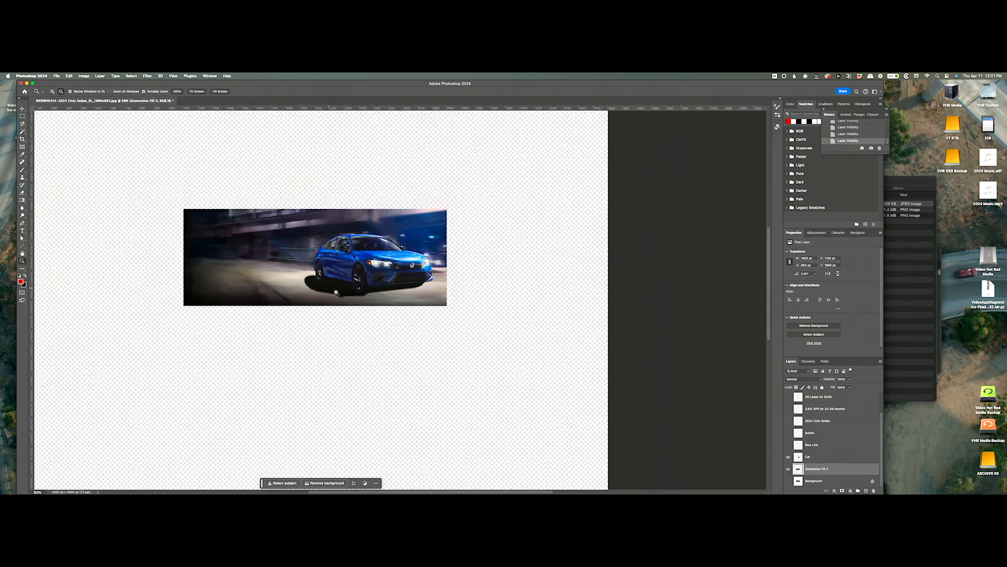
alt+click(335, 287)
key(space)
drag(310, 252, 367, 291)
alt+click(375, 290)
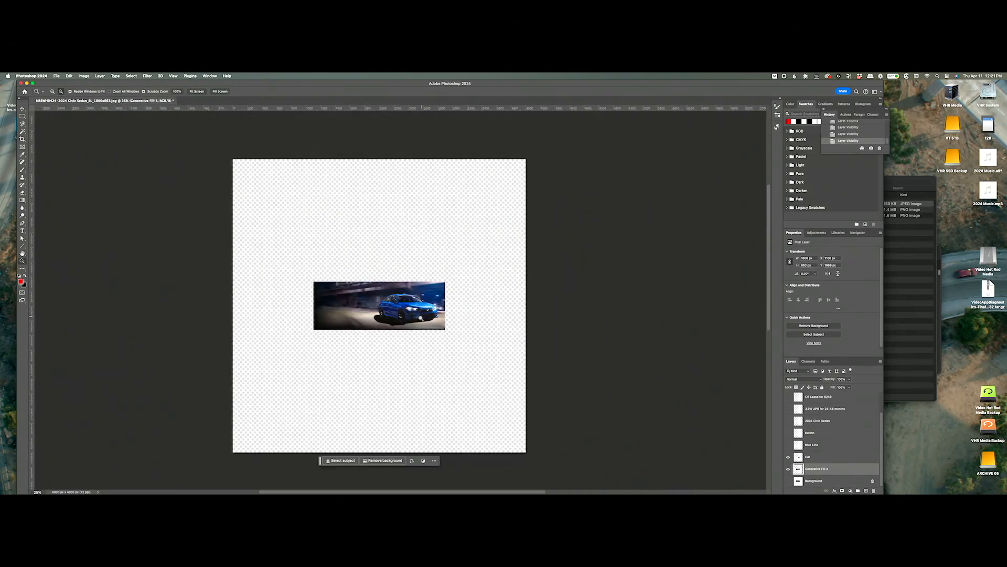
click(789, 457)
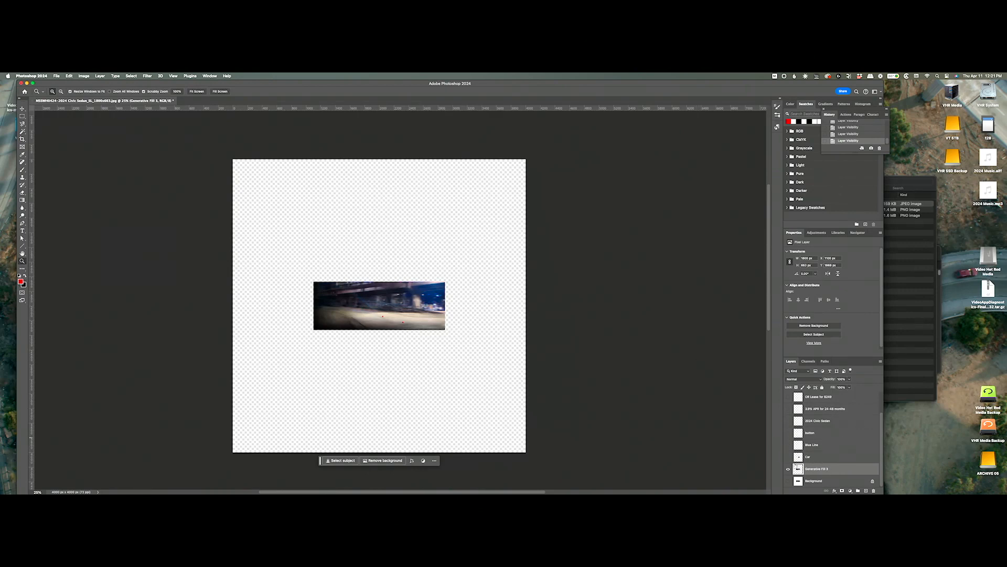
super+click(798, 468)
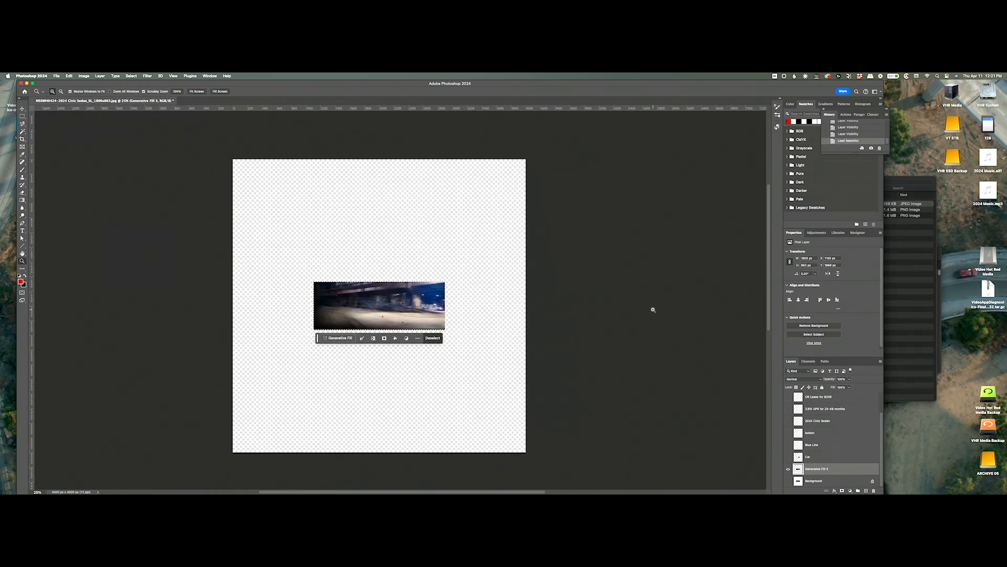
key(shift+super+i)
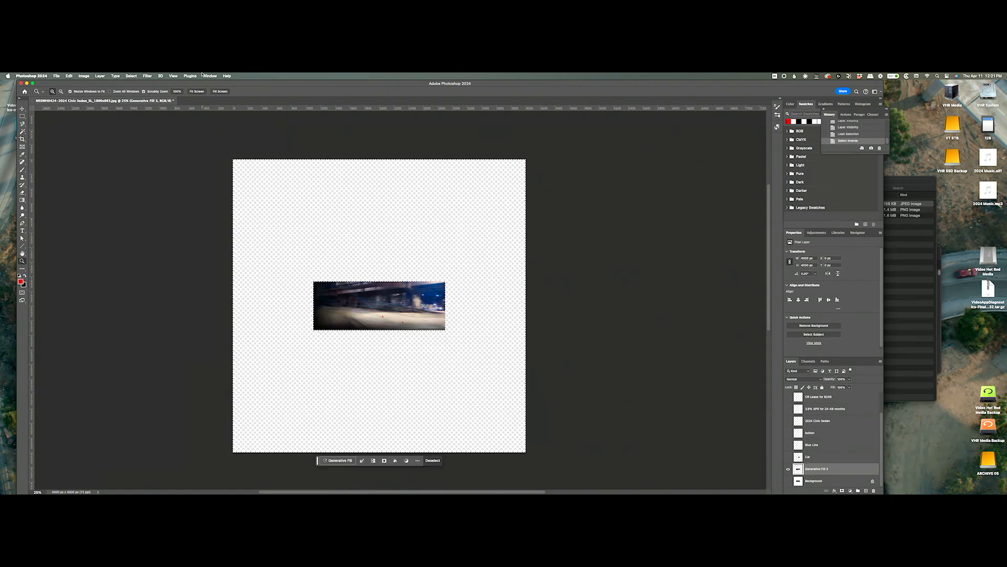
Expand the selection around the street image and run Generative Fill with an empty prompt on the surrounding canvas
click(131, 76)
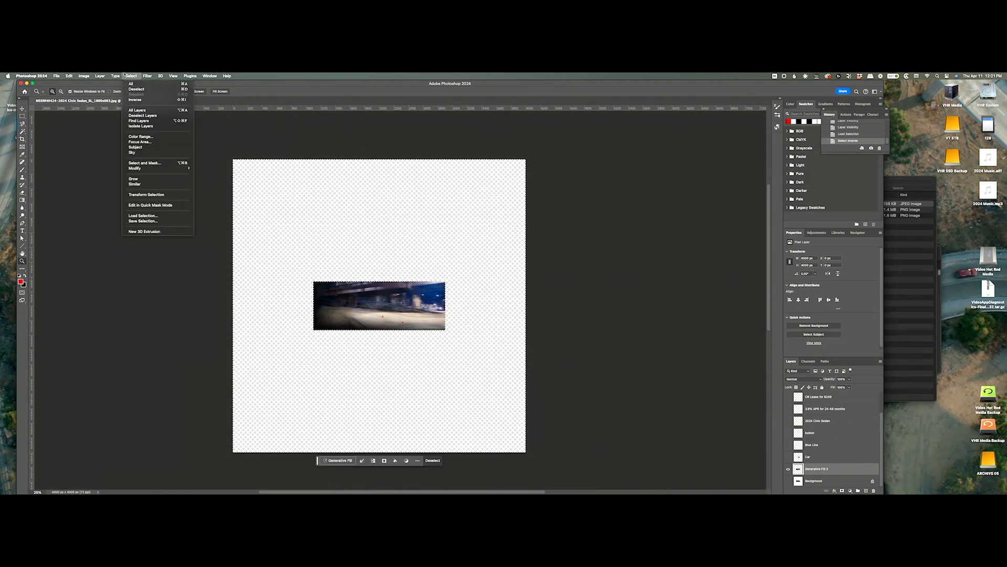
mouse_move(181, 168)
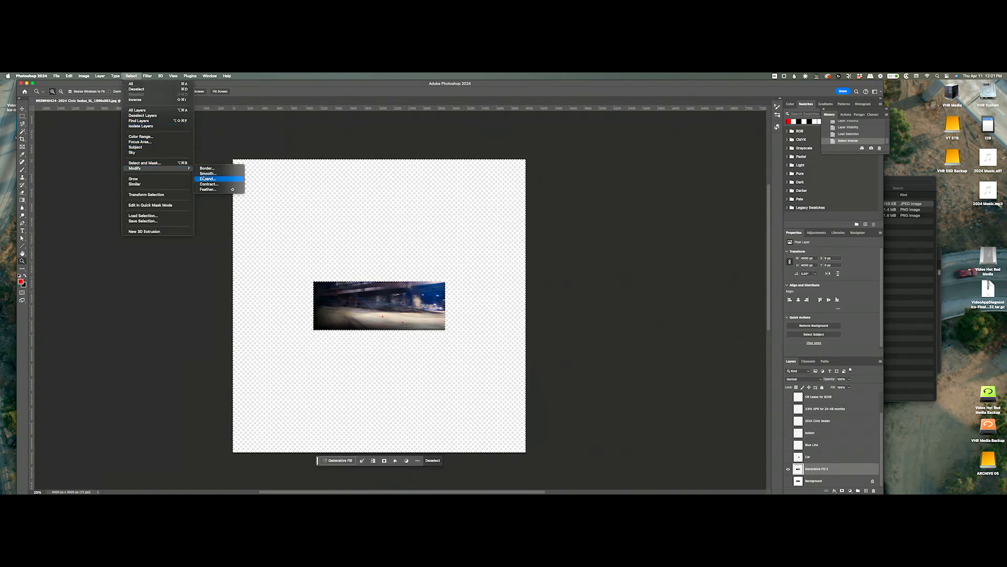
click(208, 179)
key(Return)
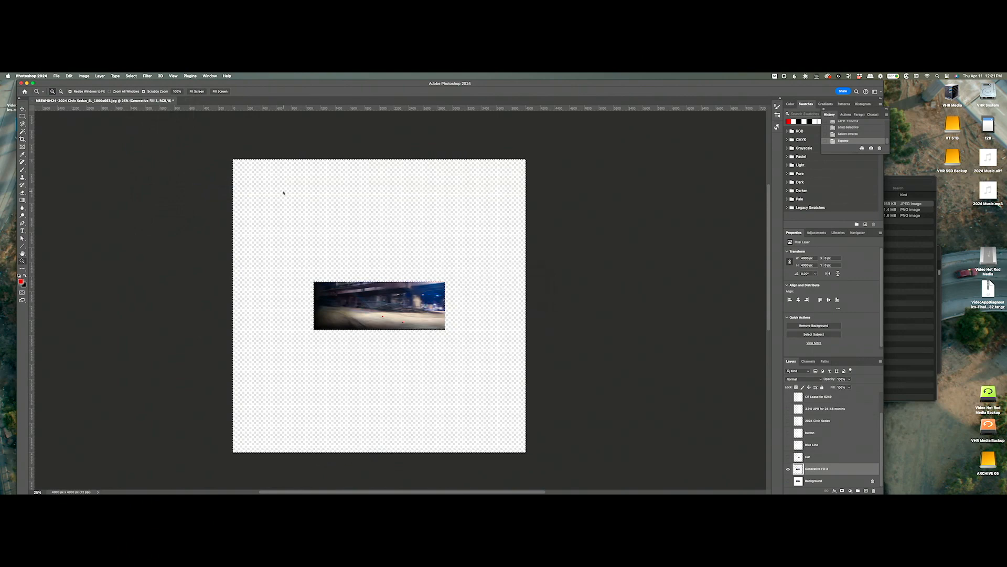
click(336, 461)
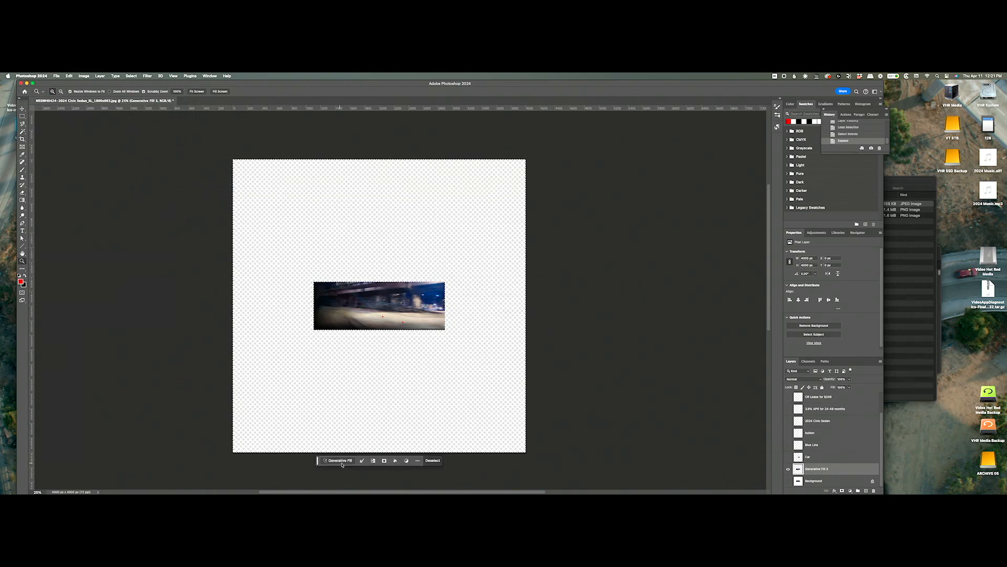
click(442, 460)
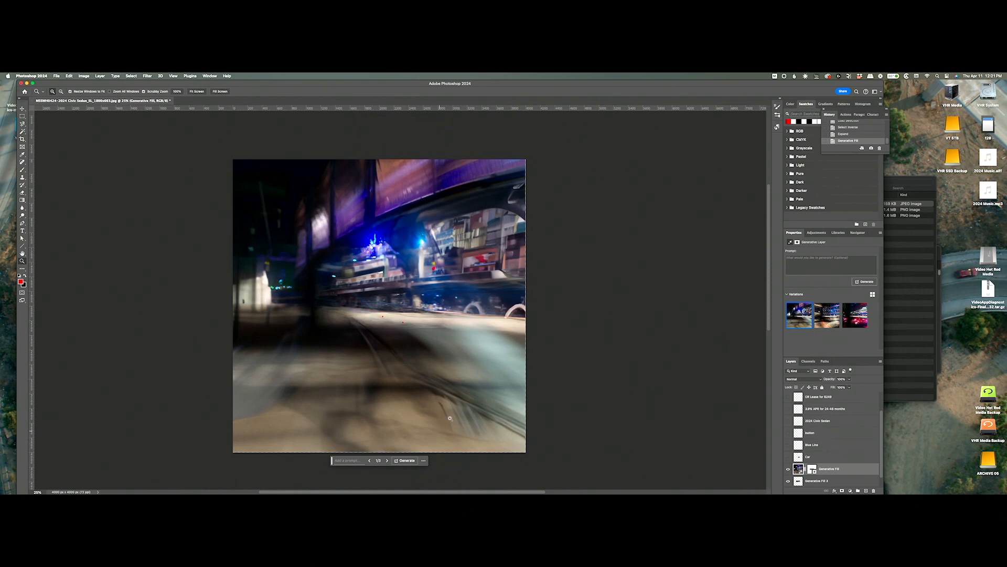
Show the Car layer, compare the three generated background variations behind it, and choose the first one
click(788, 456)
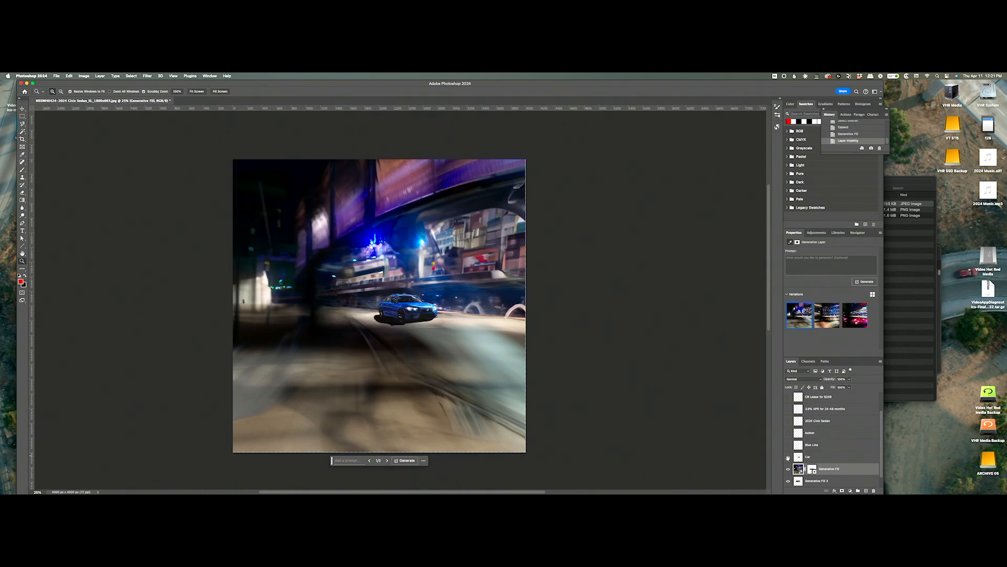
click(827, 315)
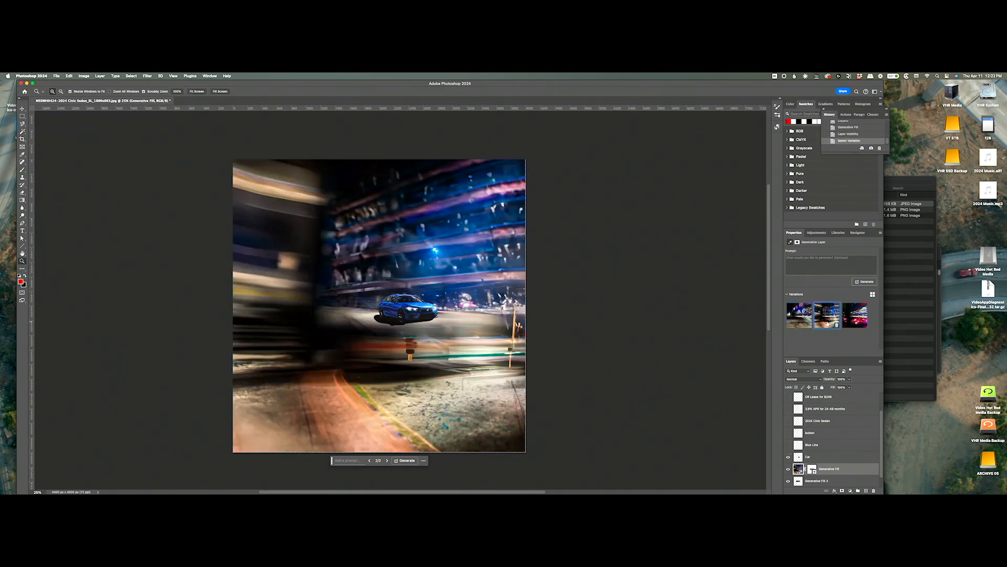
click(853, 318)
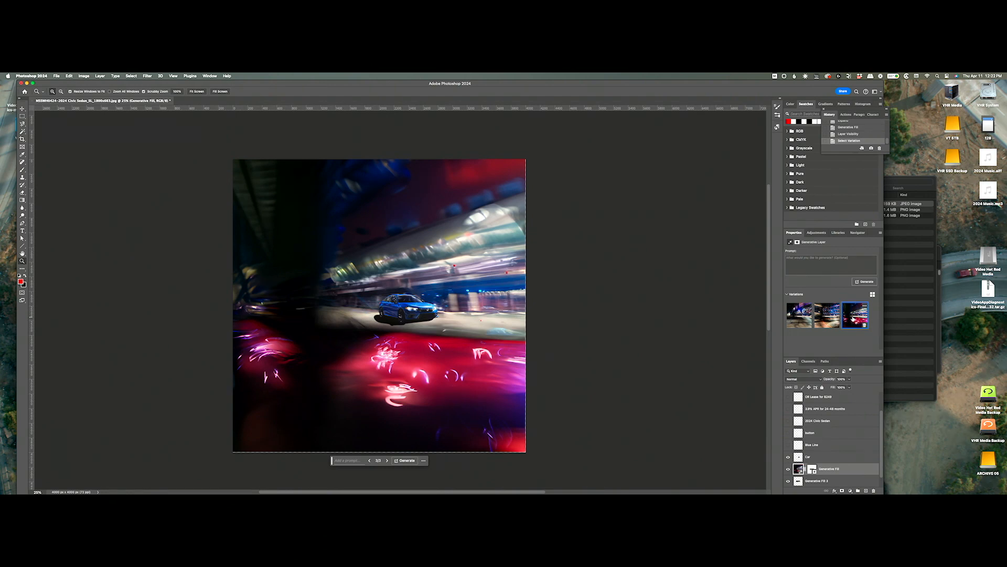
click(806, 317)
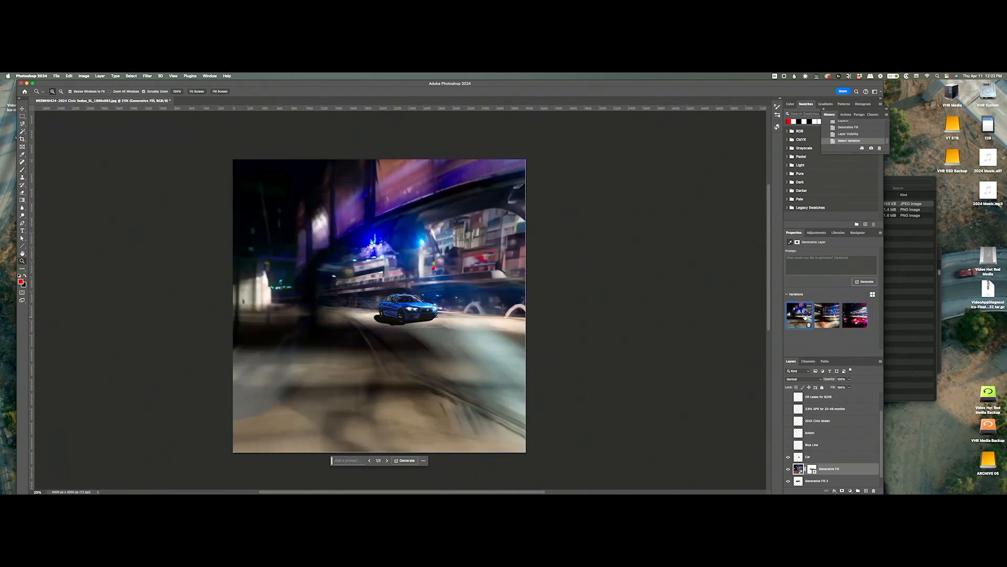
Merge the new Generative Fill layer with the Generative Fill layer directly beneath it
scroll(830, 436, down, 1)
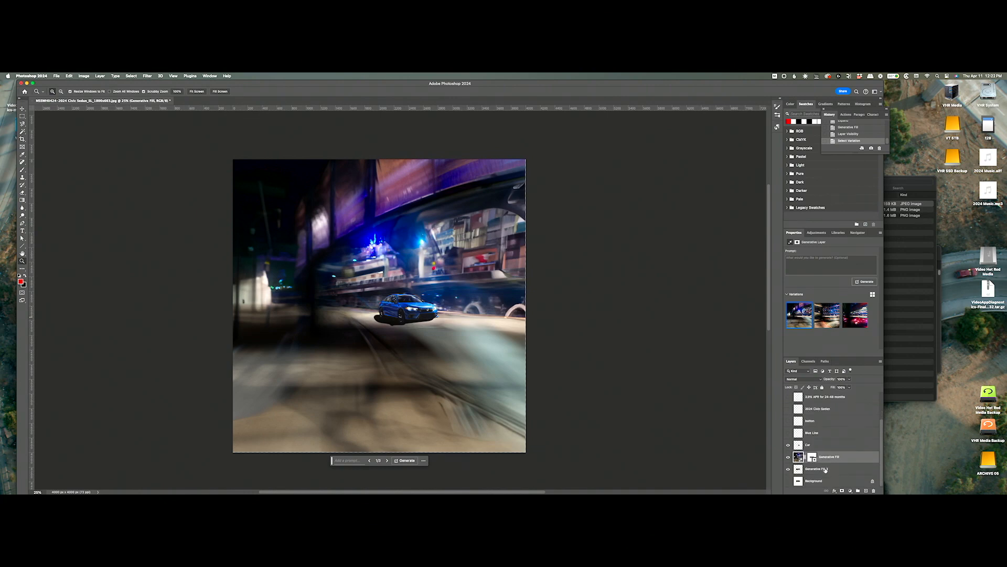
shift+click(825, 470)
key(super+e)
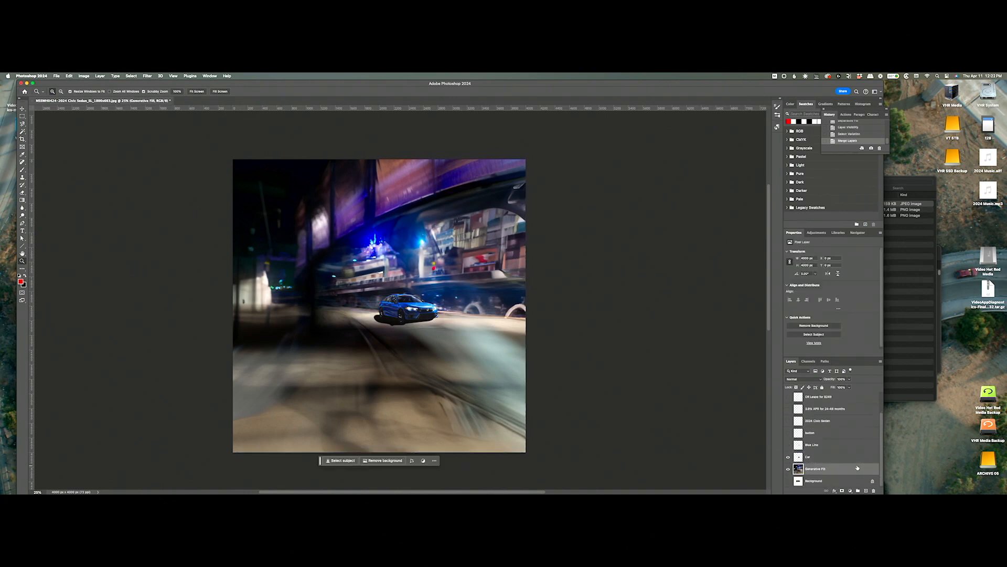
Hide the Car layer and save a copy of the background as the JPEG Backsters.jpg, accepting the JPEG options
click(788, 457)
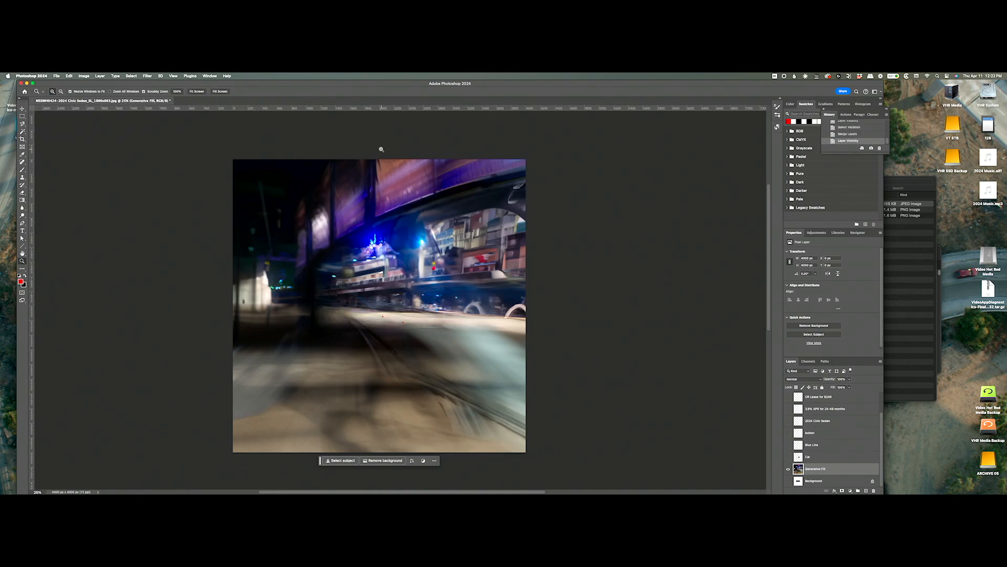
click(69, 77)
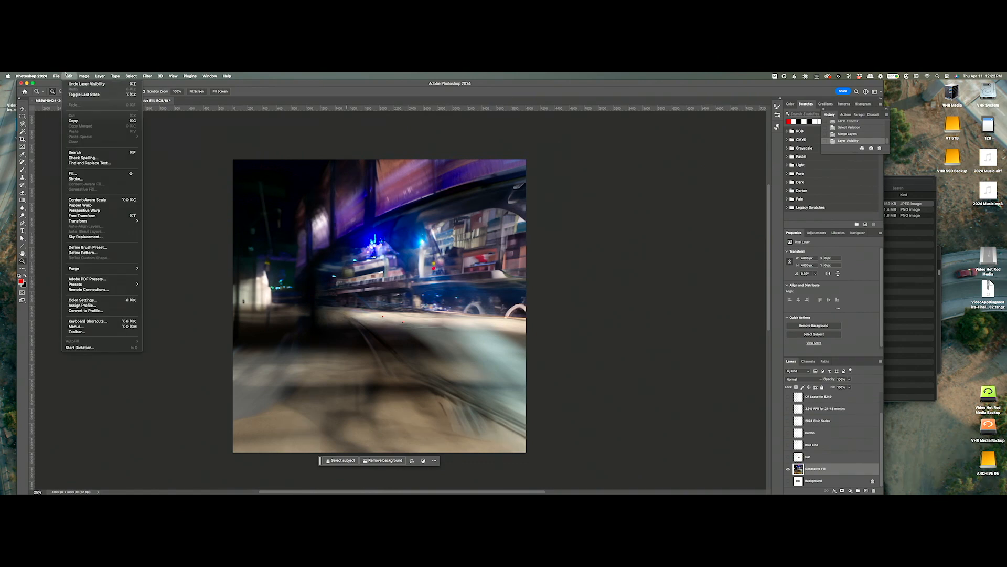
mouse_move(57, 76)
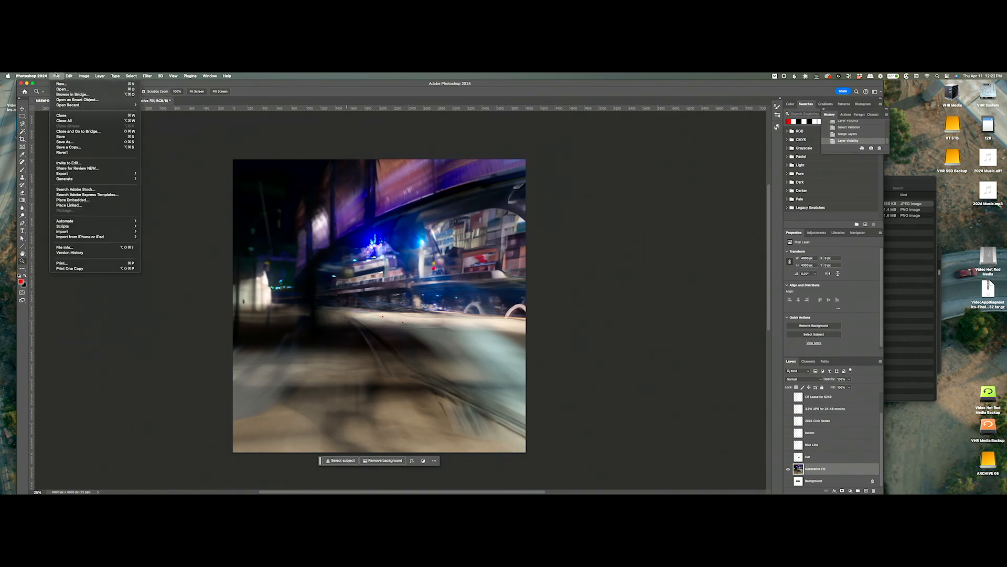
click(74, 147)
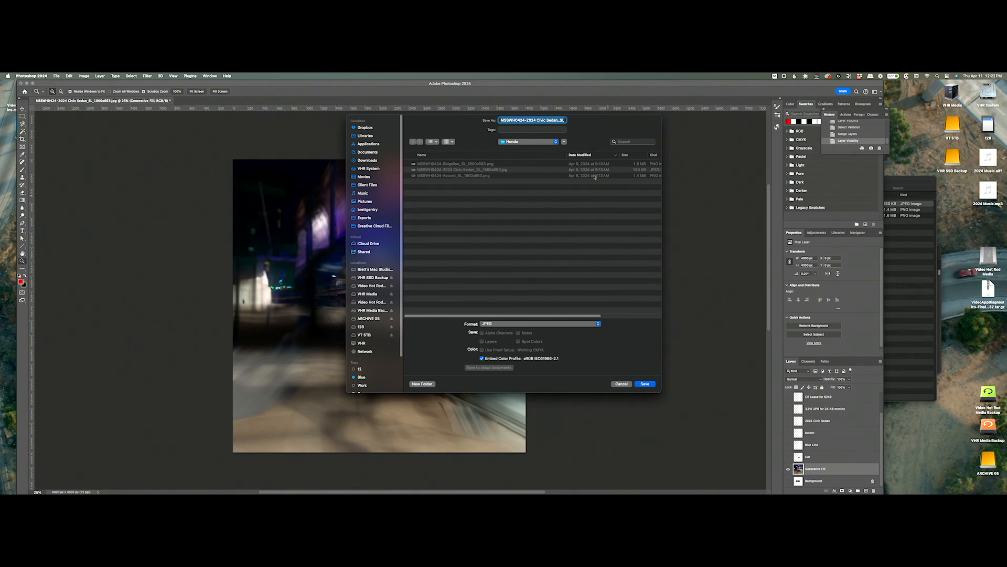
text(Backster)
key(Return)
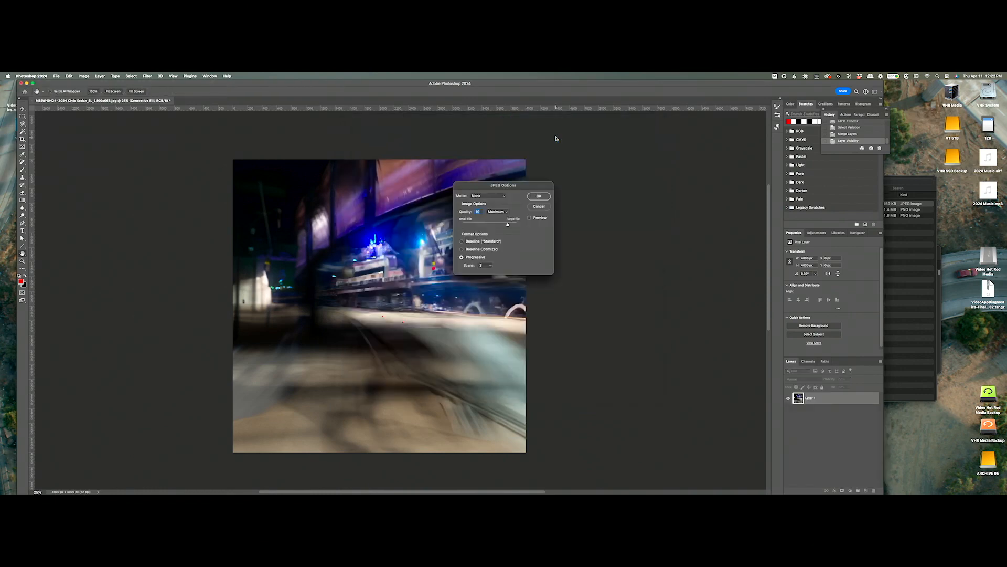
click(539, 196)
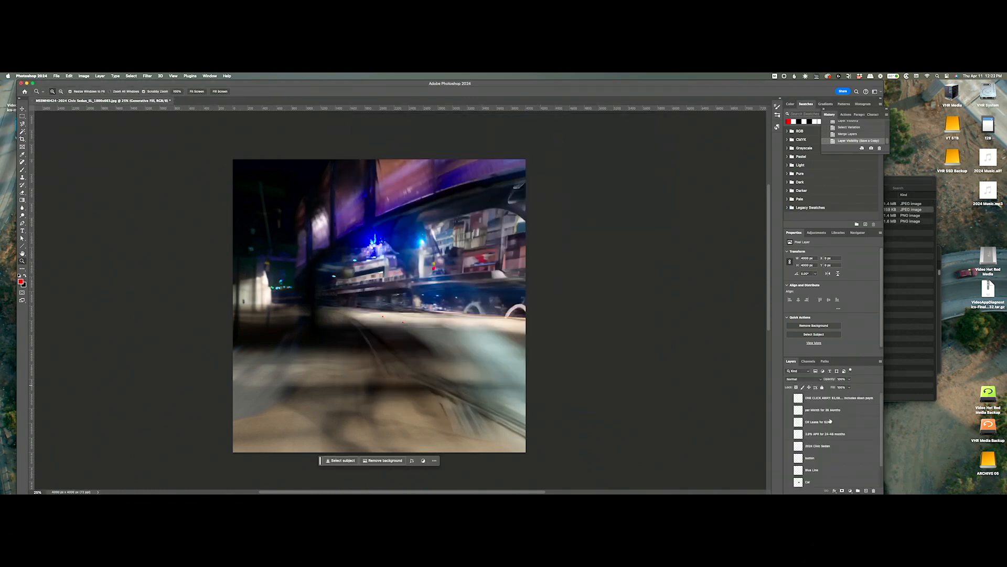
Make the Car, Blue Line, button and all offer text layers visible again over the extended background
scroll(831, 421, down, 2)
drag(788, 457, 788, 390)
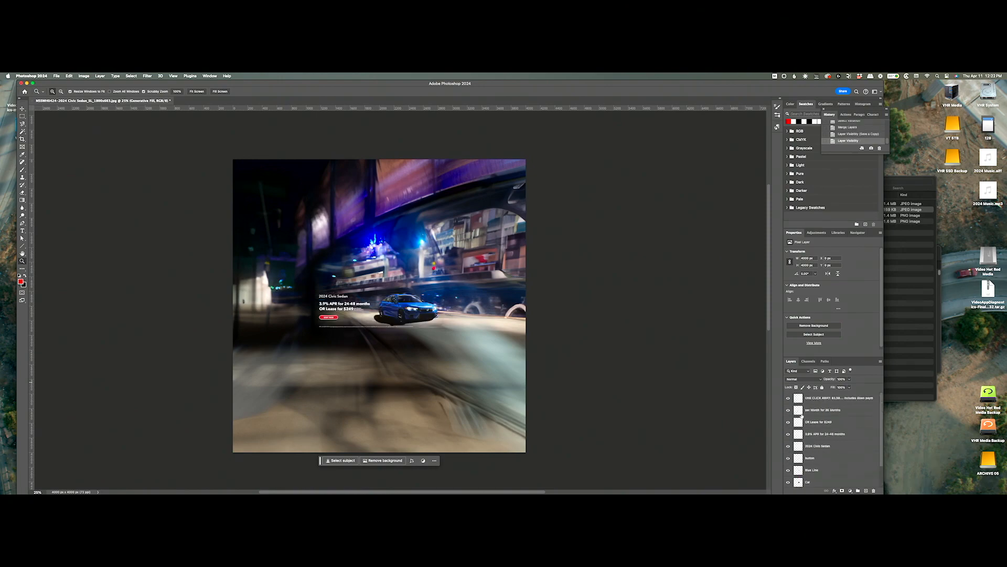
drag(397, 316, 421, 314)
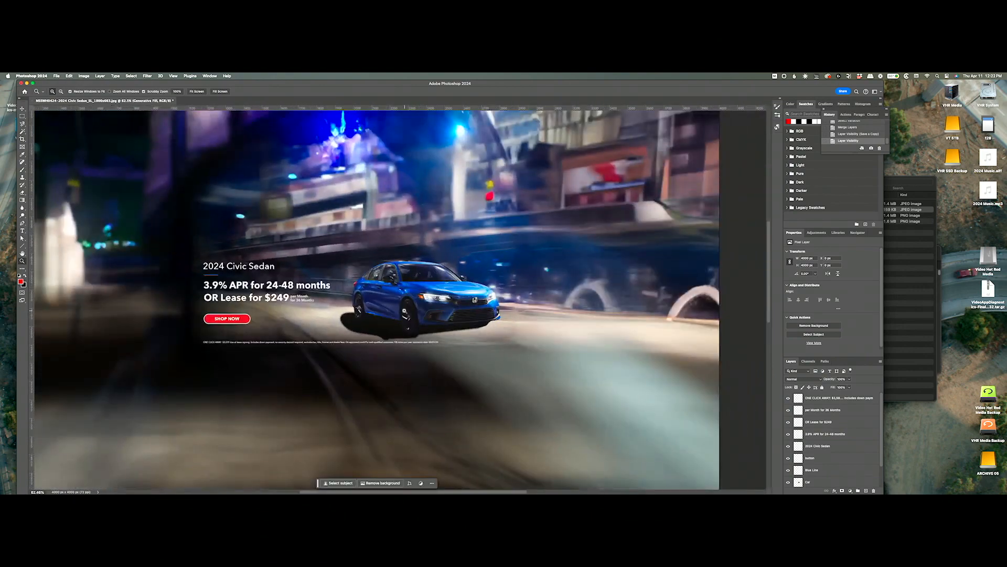
Check the merged fill by toggling its visibility, and delete the original Background layer
scroll(873, 479, down, 3)
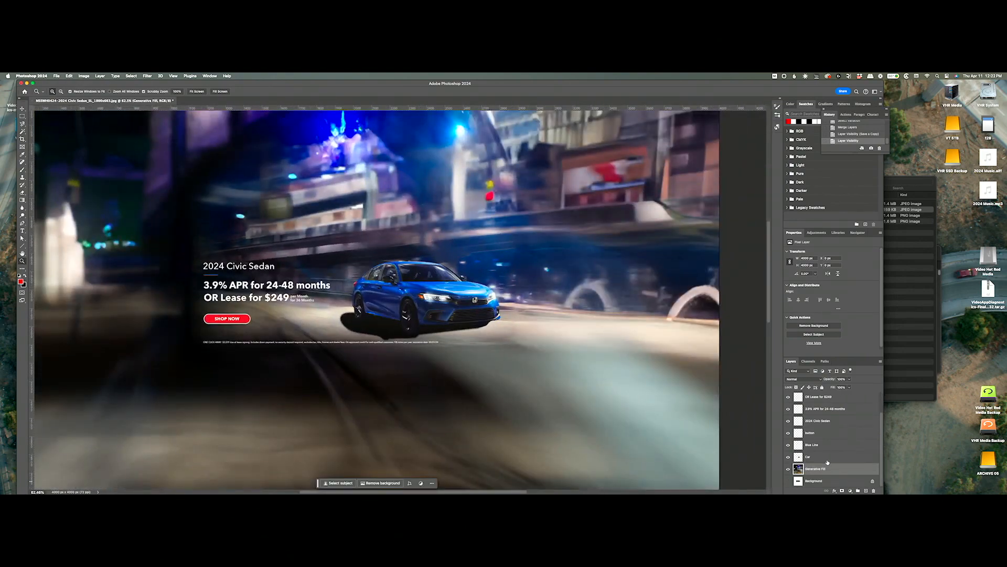
click(788, 468)
click(788, 469)
drag(830, 481, 874, 490)
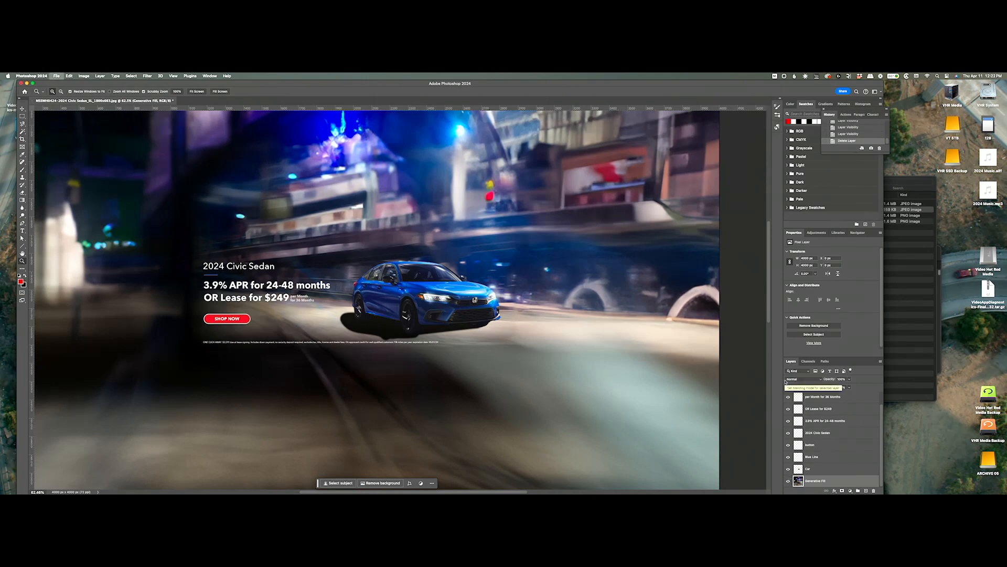
Save the layered banner as a Photoshop file in the Honda folder with Maximize Compatibility enabled
key(super+shift+s)
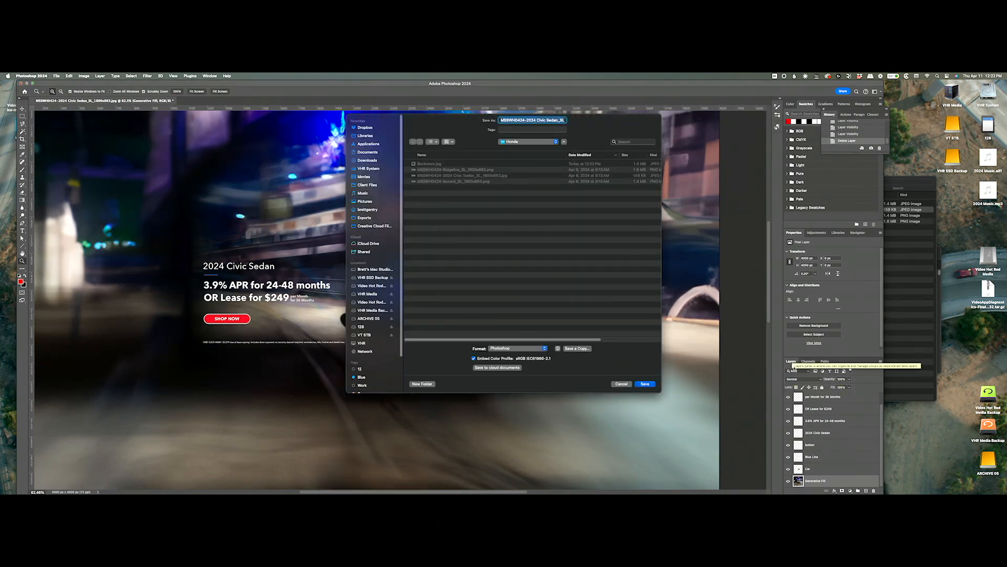
click(645, 383)
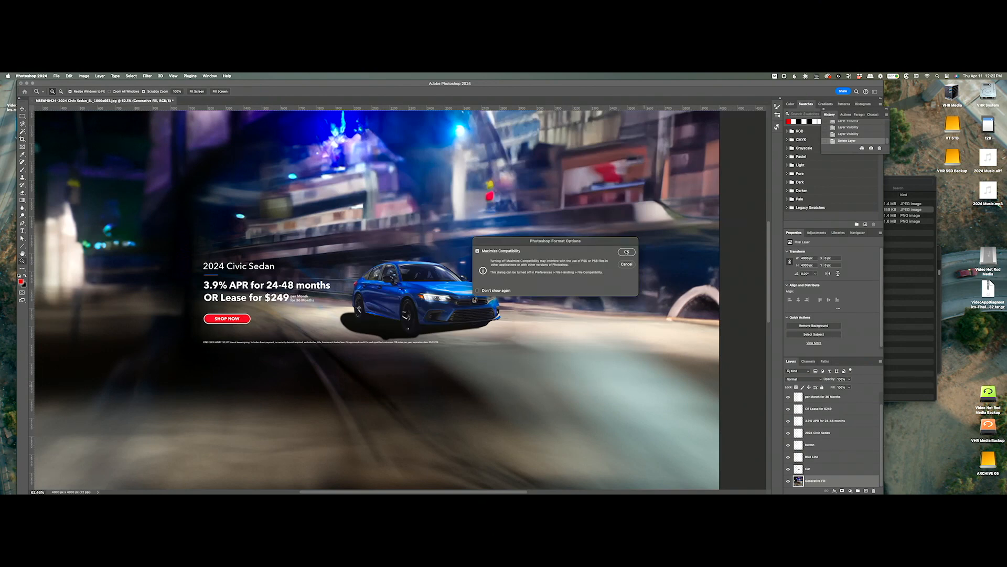
click(627, 251)
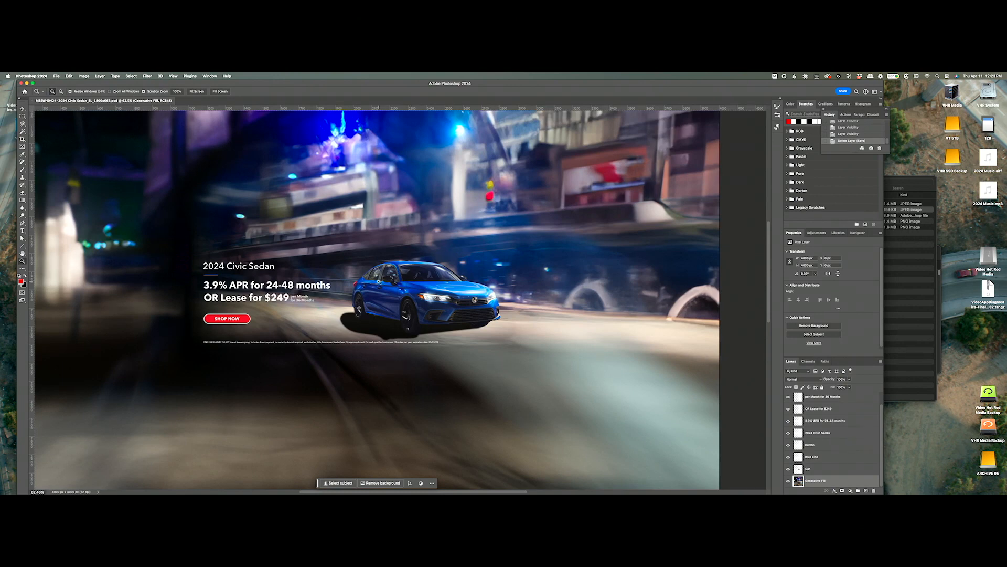
drag(415, 285, 391, 286)
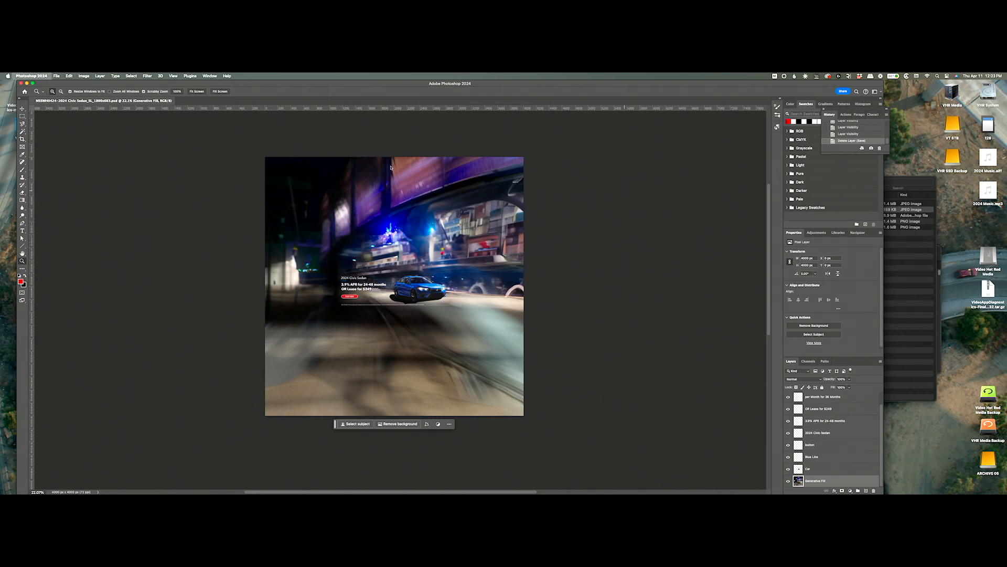
mouse_move(408, 492)
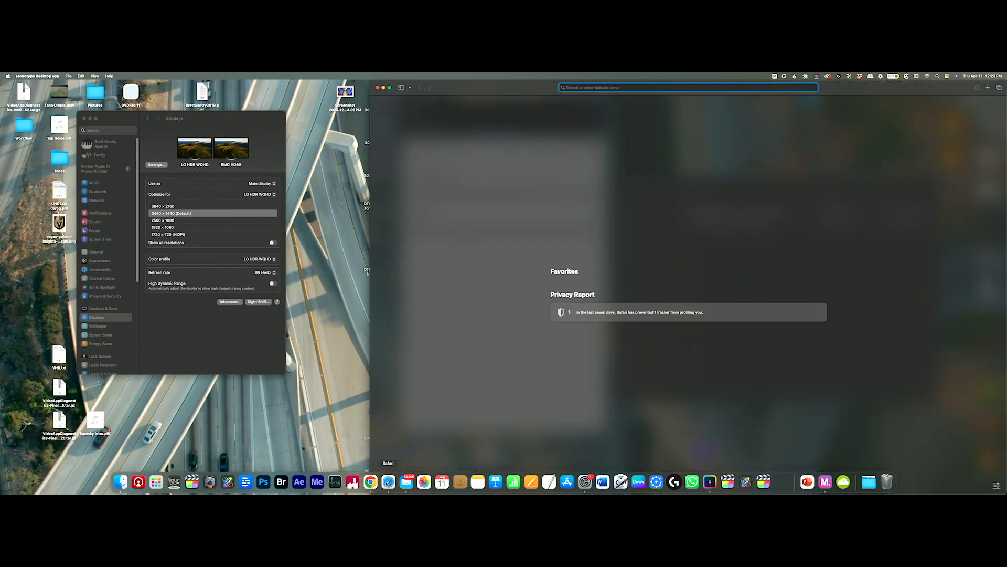
right_click(387, 482)
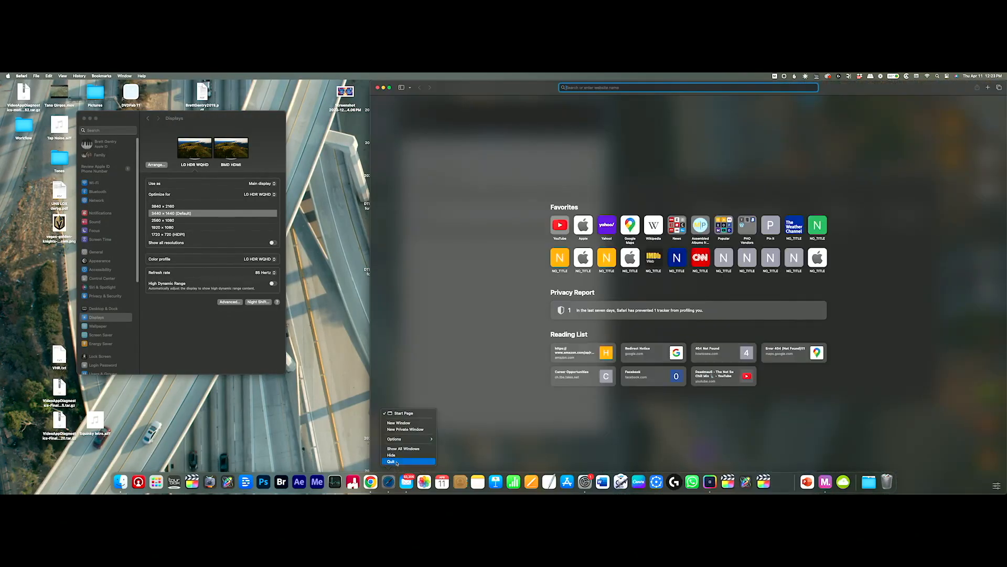
click(394, 461)
Switch to Chrome with the Person 1 profile and open creatopy.com/features/banner-resizer/
click(372, 484)
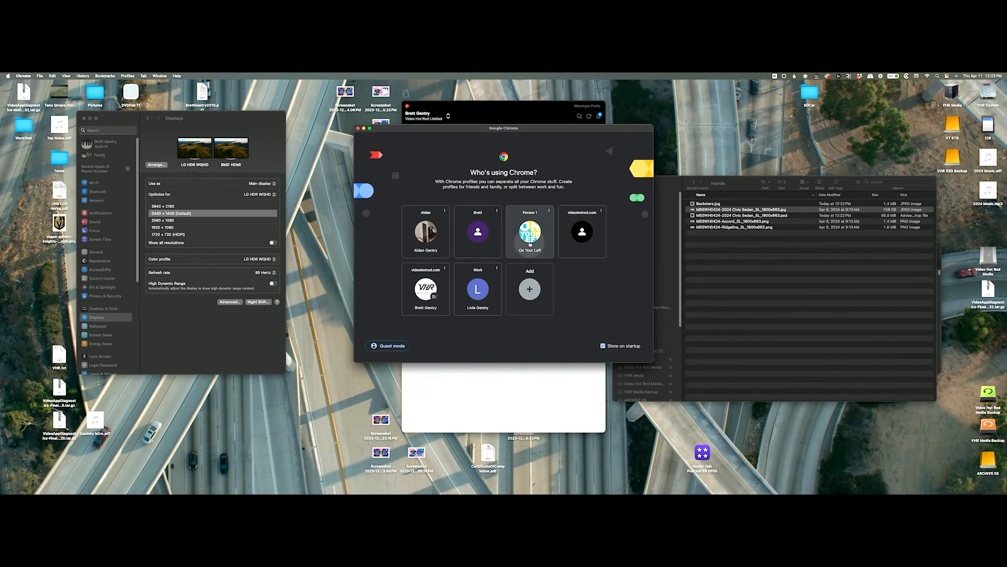
click(531, 229)
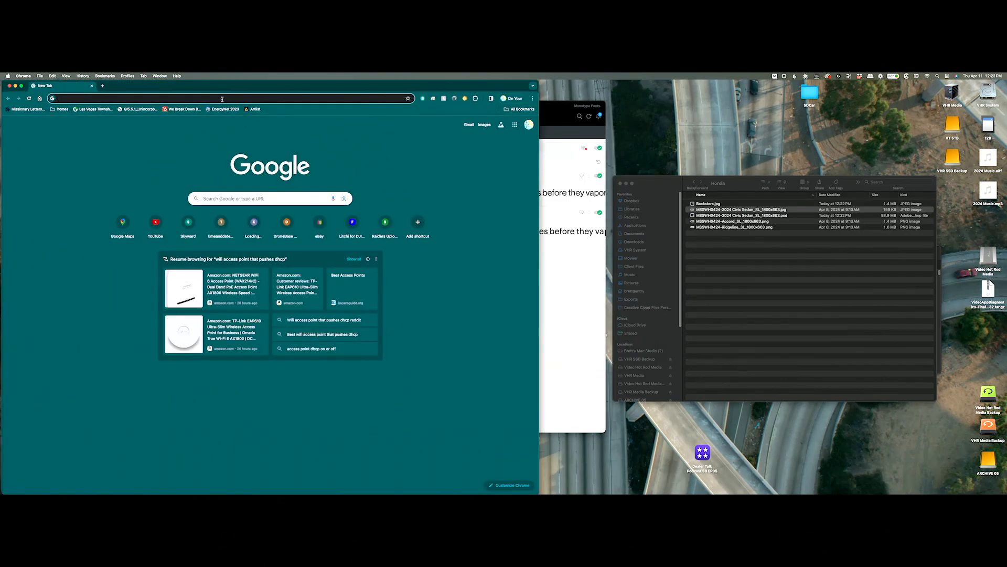
text(creatopy.com/features/banner-resizer/)
key(Return)
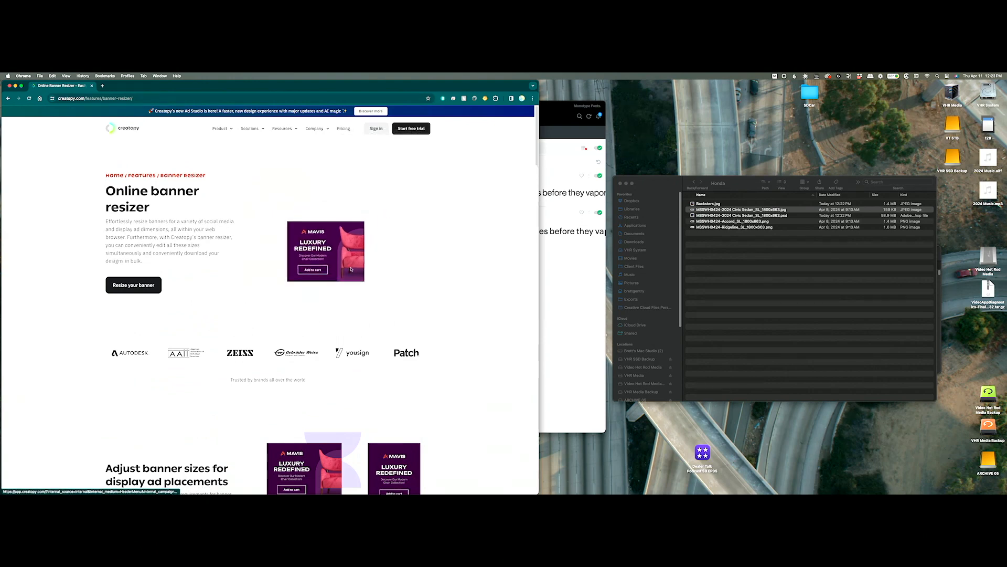
Sign in to Creatopy with the work Google account, widening the browser window to fill the screen
click(376, 129)
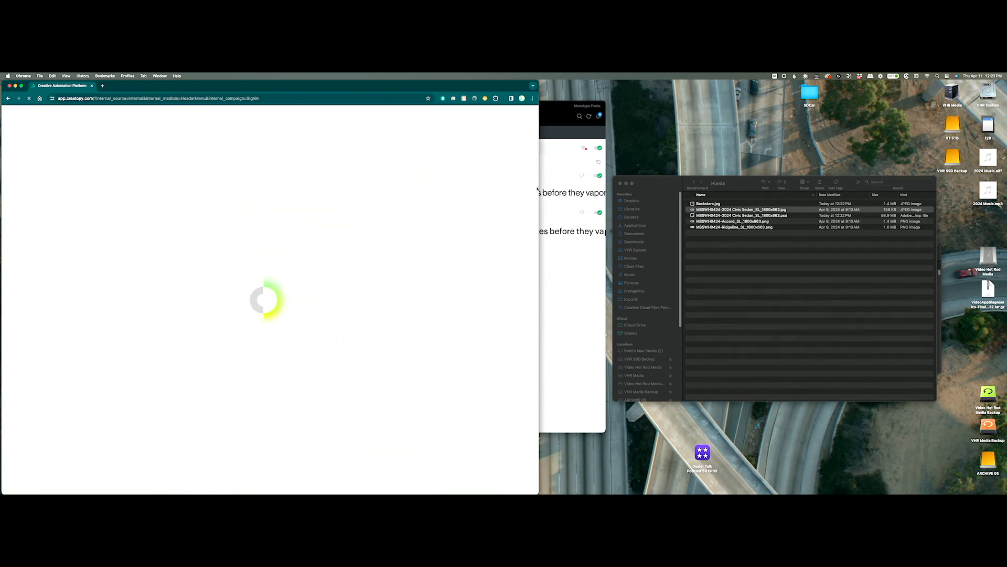
drag(538, 187, 1006, 187)
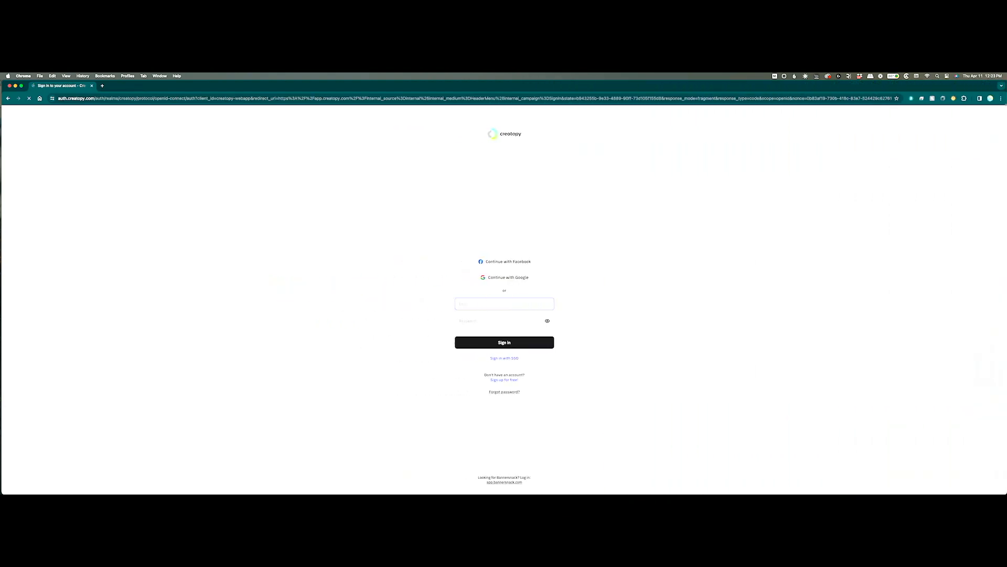
click(513, 279)
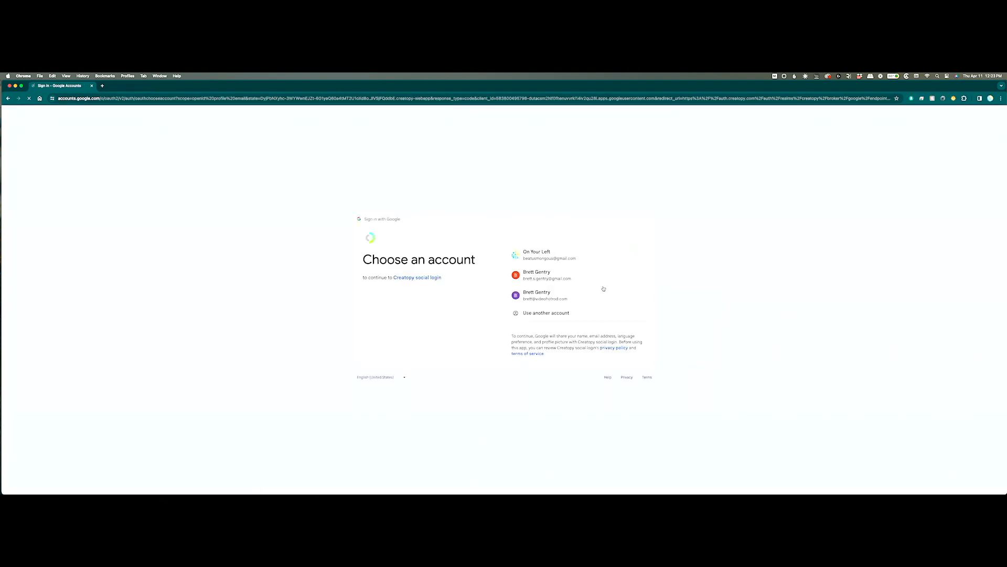
click(537, 296)
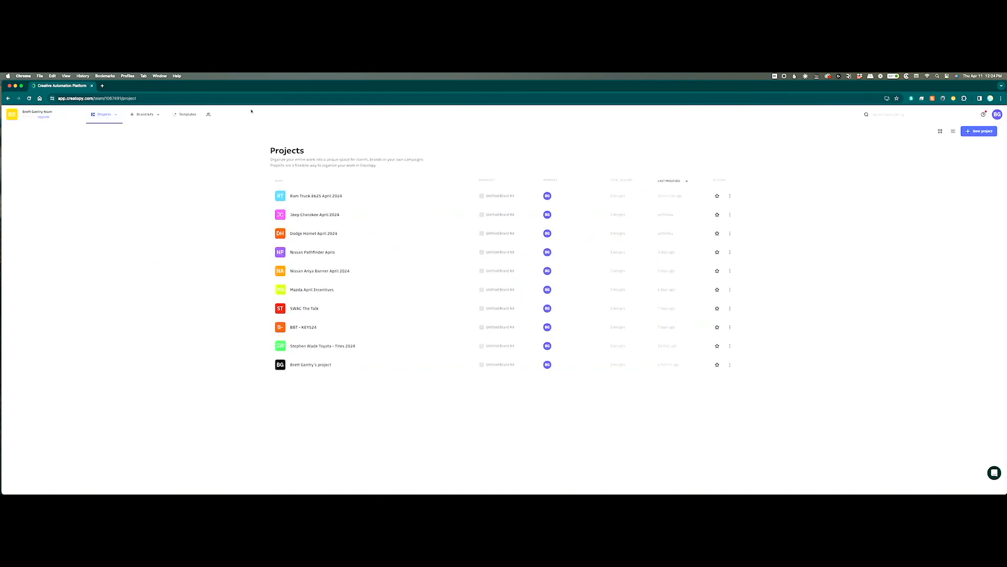
Create a new project named Honda Civic April 2024 without inviting any members
click(976, 130)
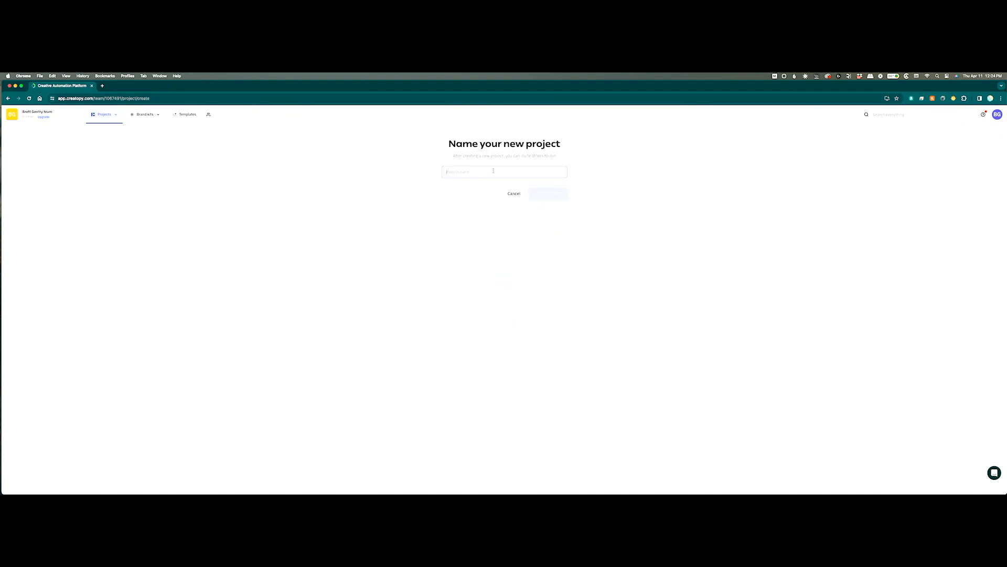
text(Honda Civic April 2024)
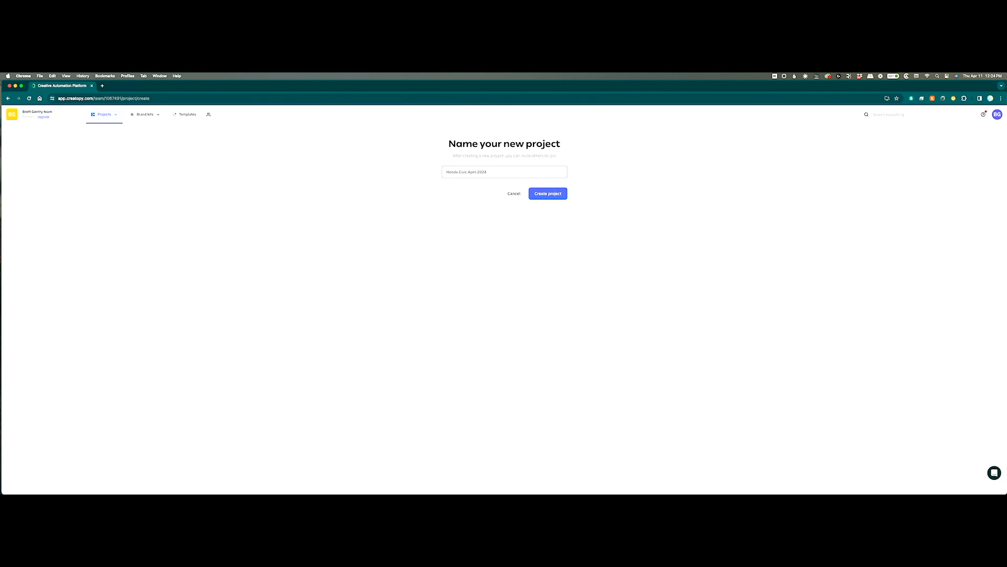
key(Return)
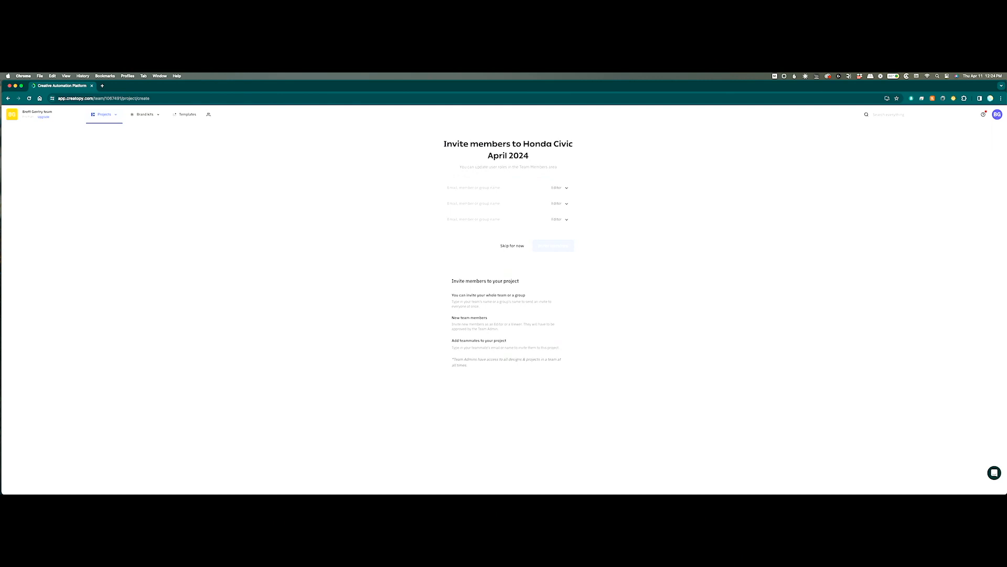
click(514, 246)
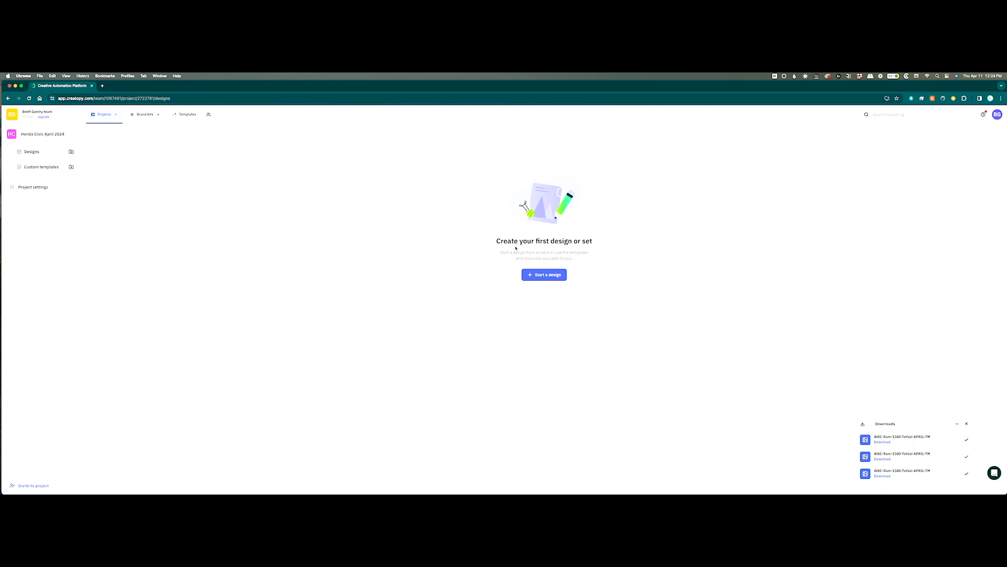
Start a design by uploading the MSSWH0424-2024 Civic Sedan_SL_1800x663 PSD file with all its layers included
click(539, 275)
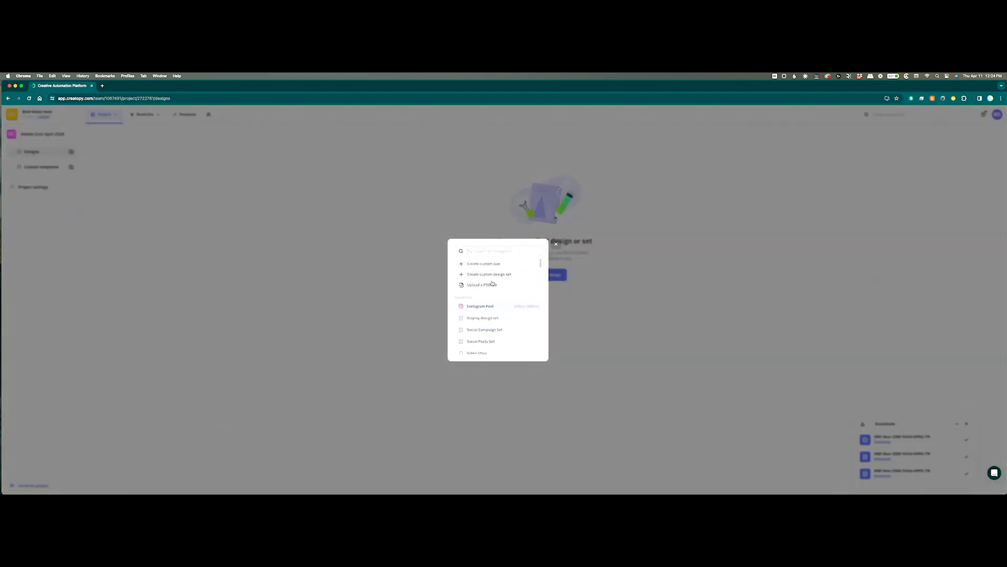
click(491, 285)
double_click(350, 189)
double_click(378, 190)
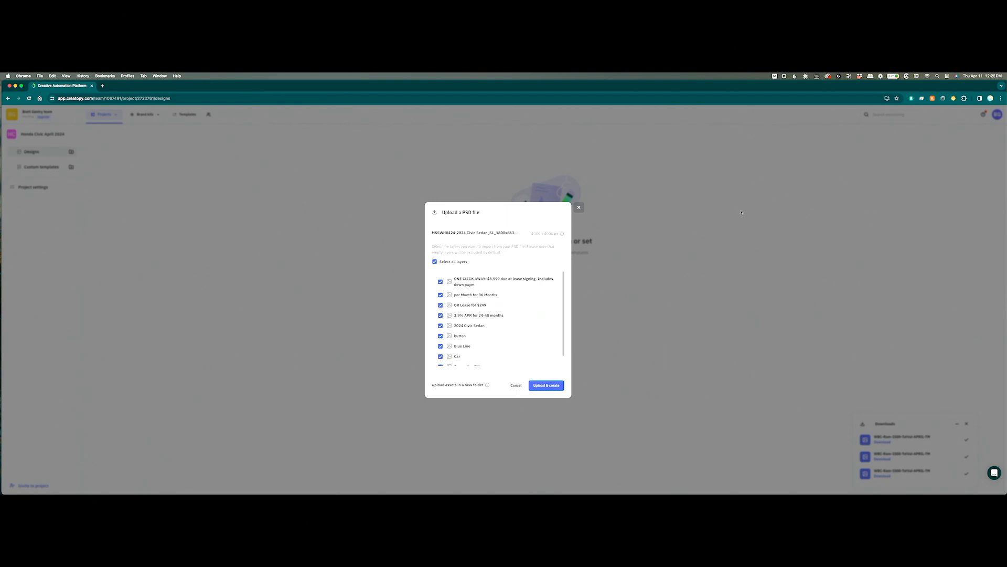
scroll(533, 335, down, 1)
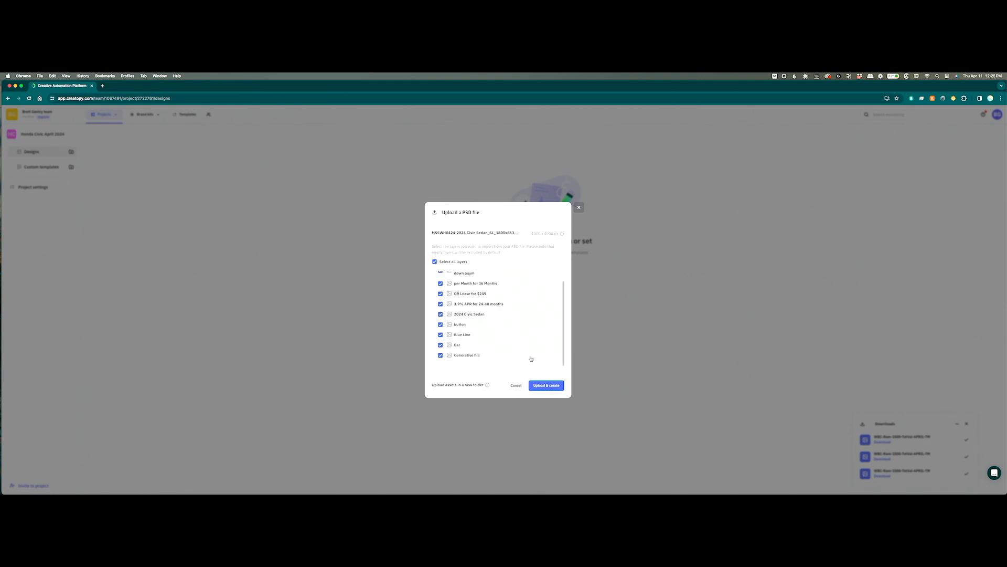
click(549, 384)
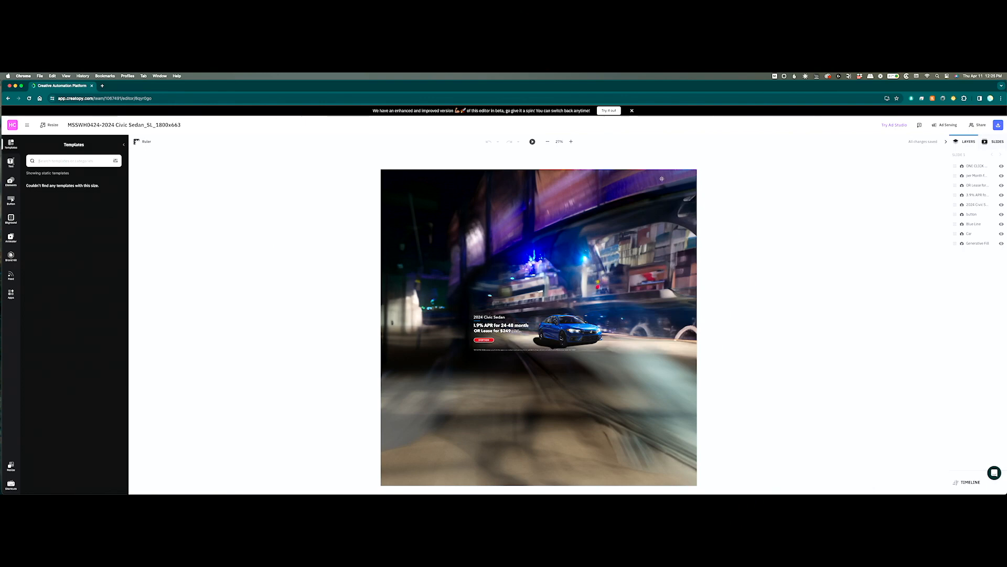
text(h)
drag(624, 254, 618, 247)
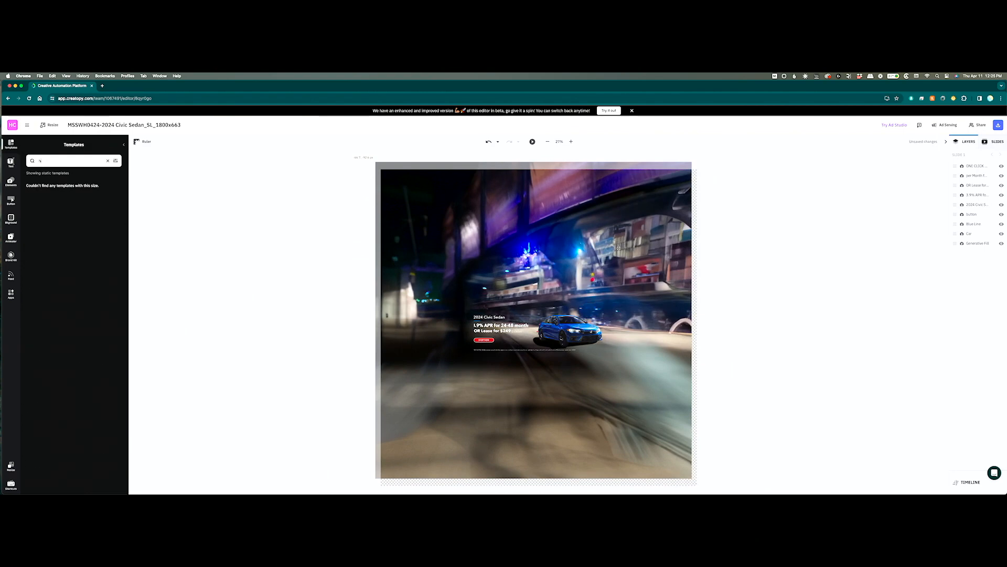
key(cmd+z)
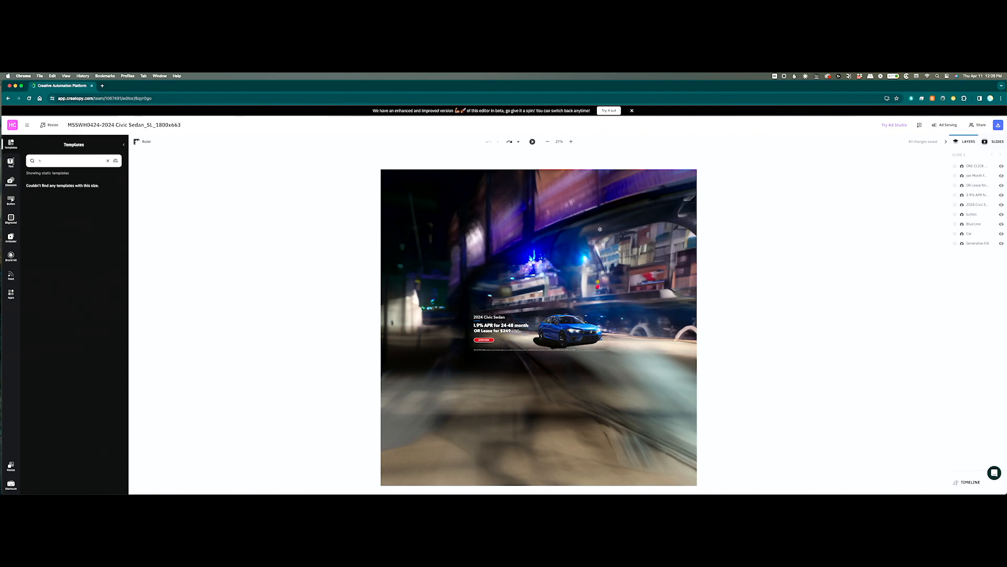
Try to enlarge the title, APR text, button, blue line, car, disclaimer and Generative Fill layers together, leaving out the lease texts
click(975, 204)
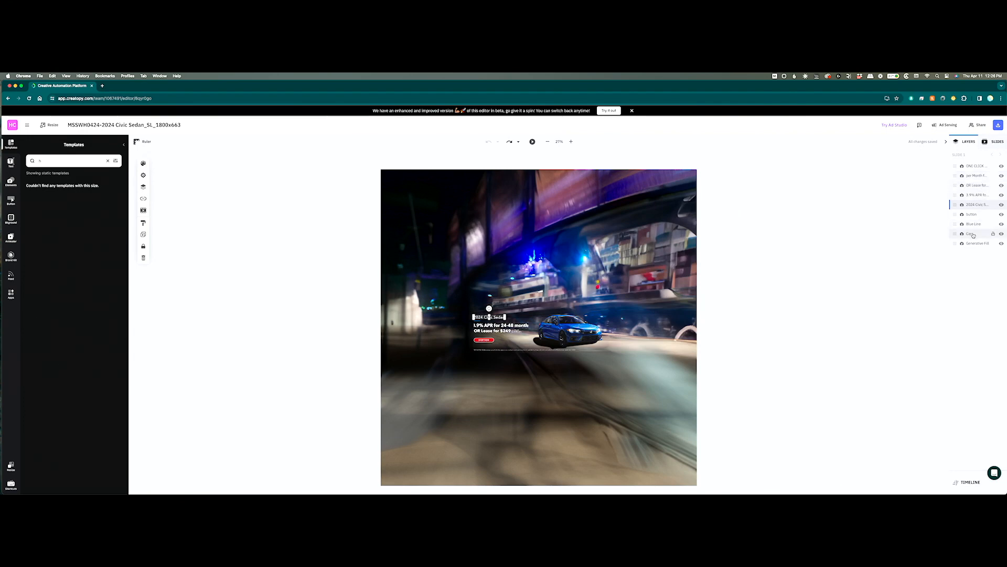
shift+click(529, 326)
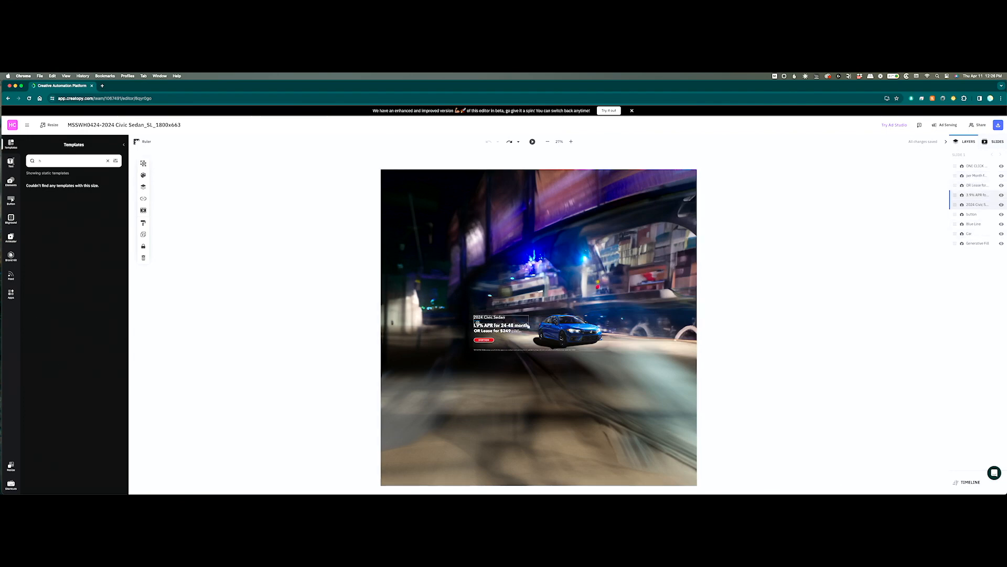
shift+click(484, 339)
shift+click(561, 339)
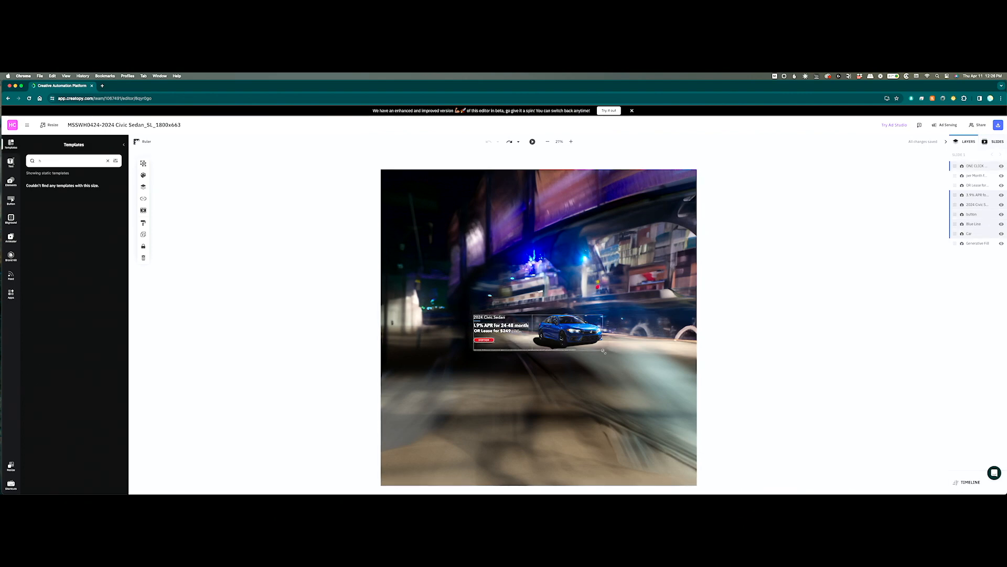
shift+click(632, 350)
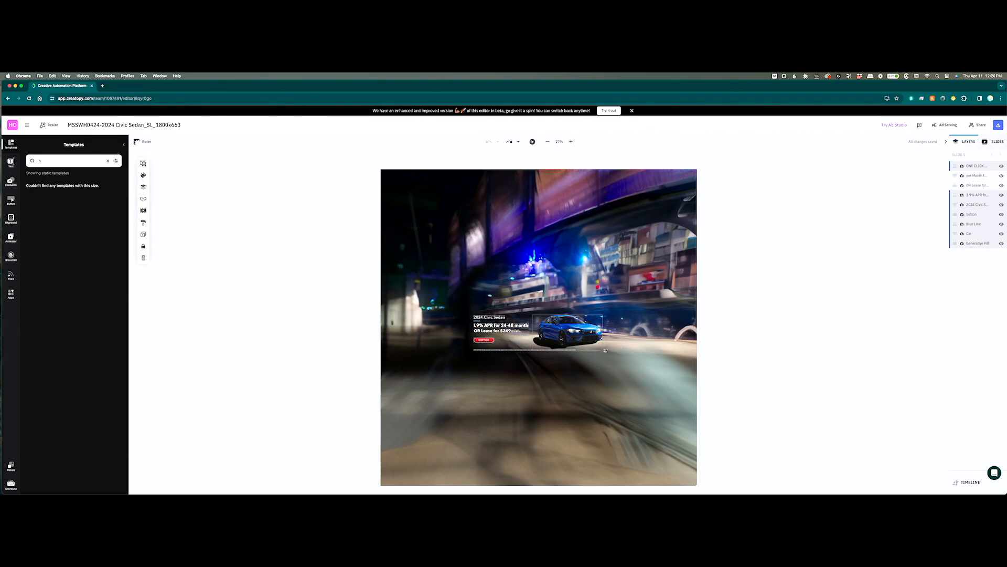
drag(697, 485, 639, 284)
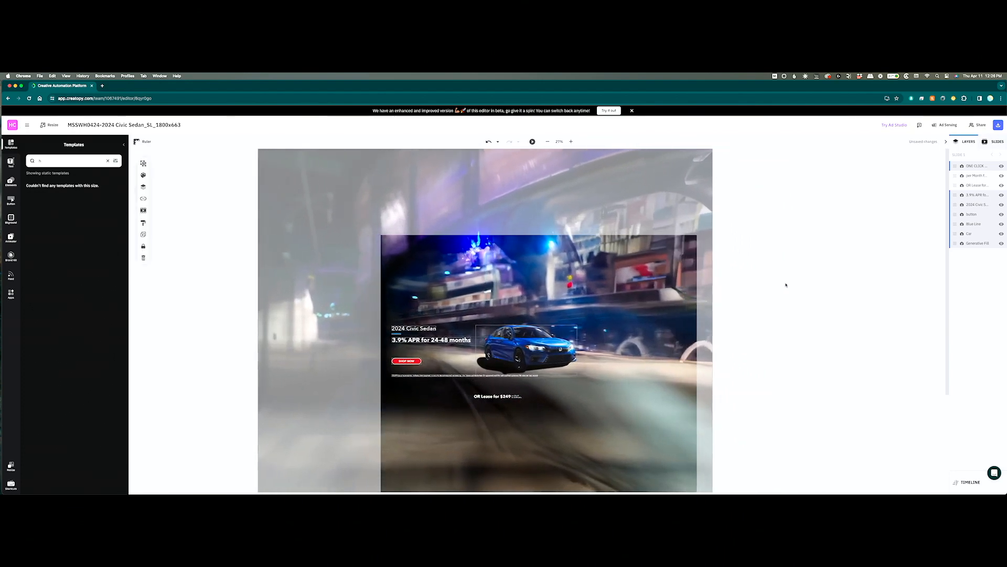
Scale up the selected layers further and shift them so the car sits in the middle of the canvas
scroll(785, 284, down, 5)
click(549, 142)
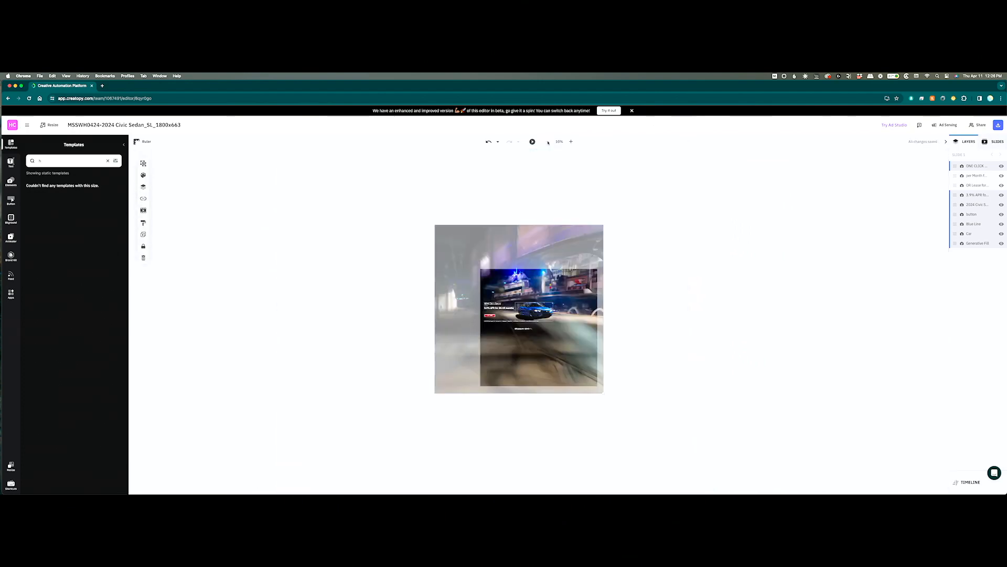
drag(603, 392, 733, 464)
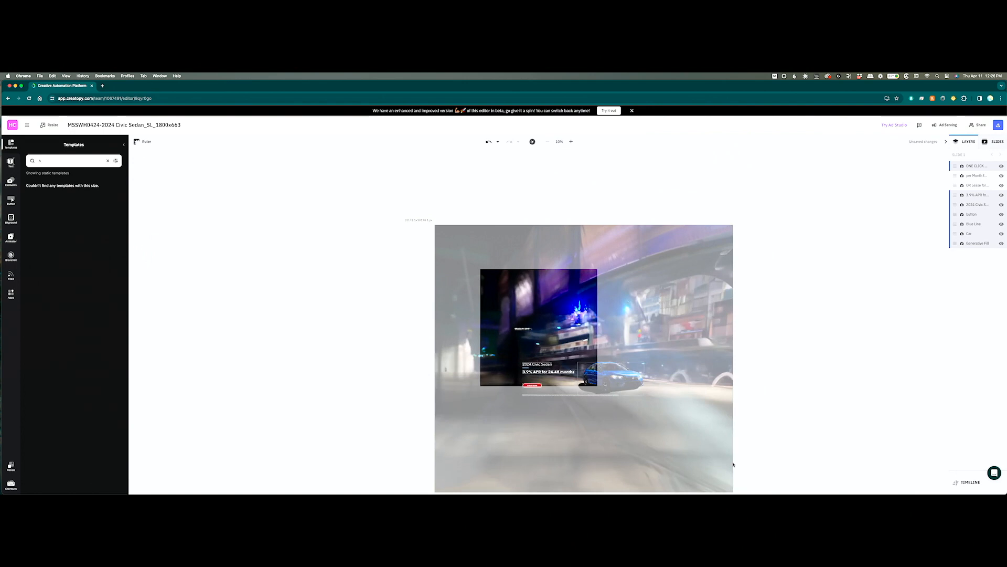
drag(652, 430, 588, 389)
drag(628, 422, 642, 427)
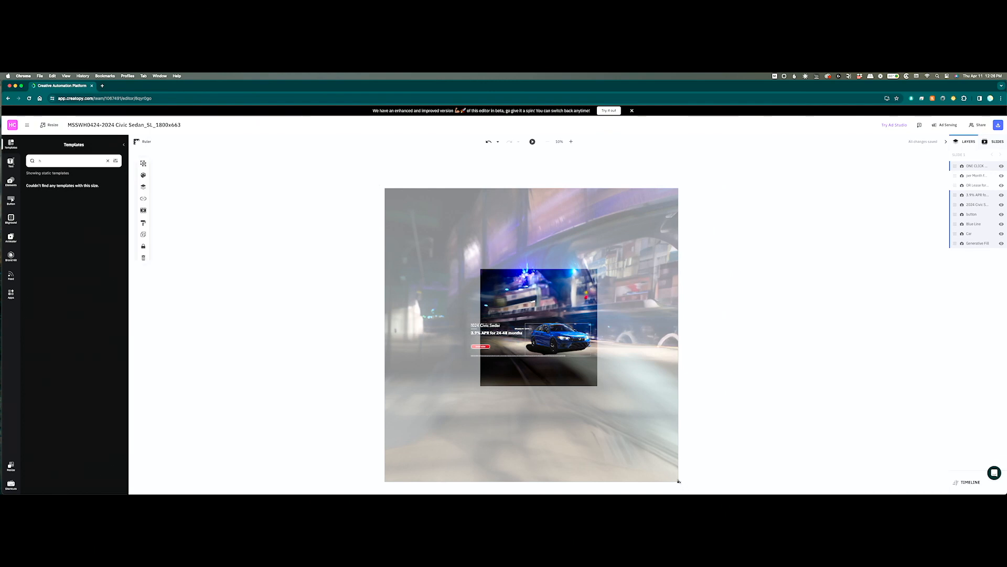
drag(679, 480, 644, 439)
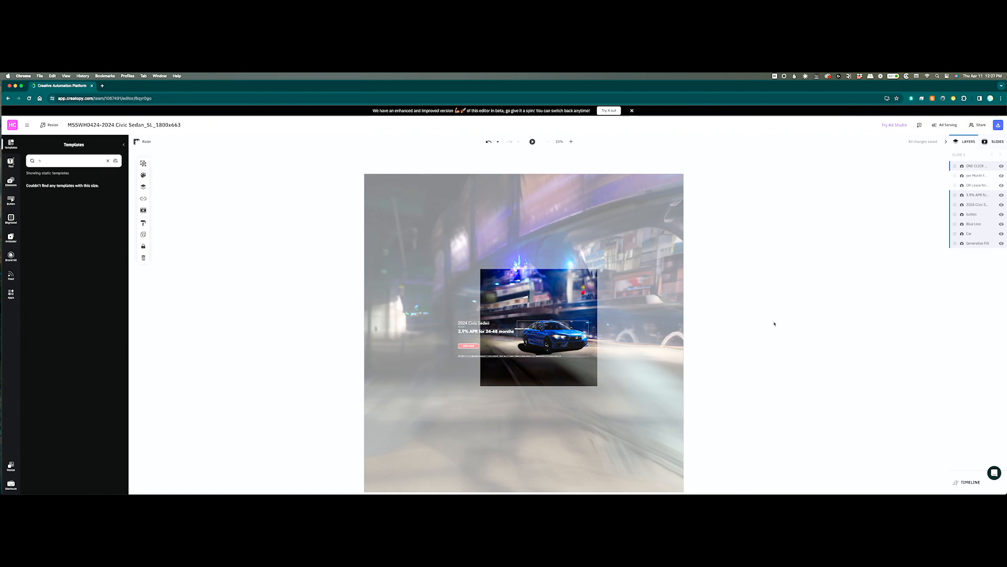
Enlarge the title, blue line, APR text and SHOP NOW button together and place them in the canvas's upper part
click(775, 324)
click(468, 323)
shift+click(461, 327)
shift+click(495, 332)
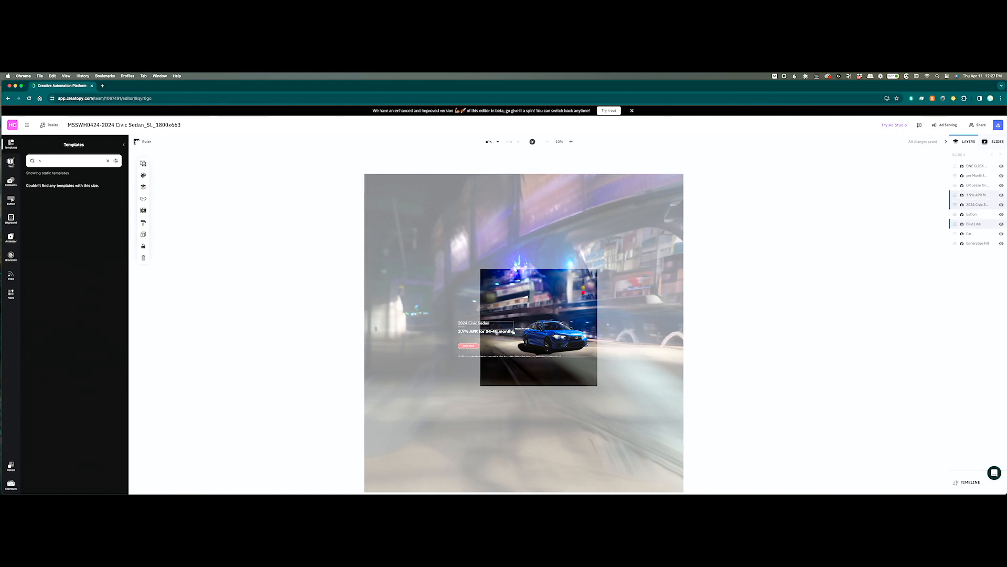
shift+click(469, 345)
drag(490, 331, 591, 325)
drag(549, 292, 550, 308)
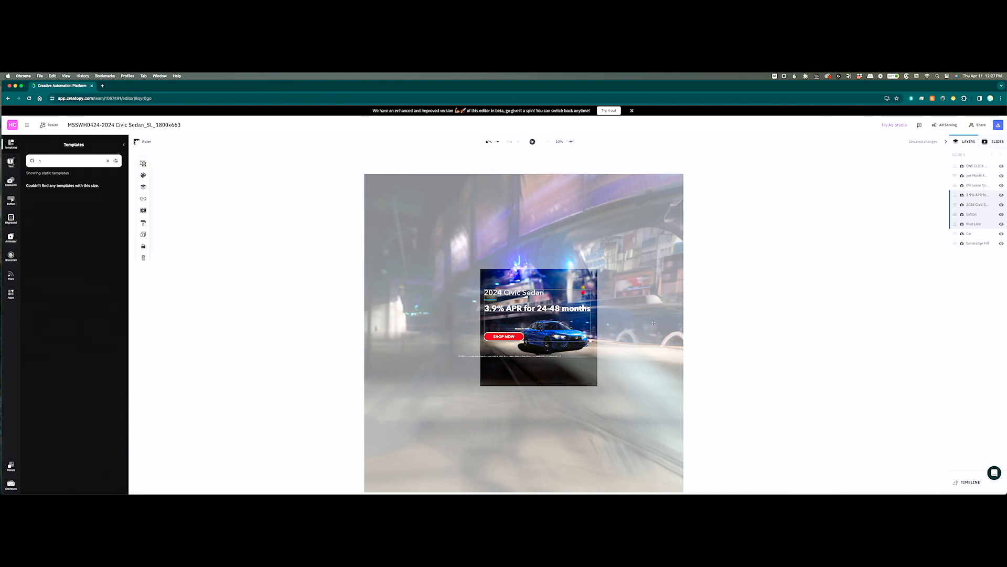
Move the SHOP NOW button below the car and the disclaimer line to the canvas's bottom edge
click(735, 329)
drag(505, 336, 533, 382)
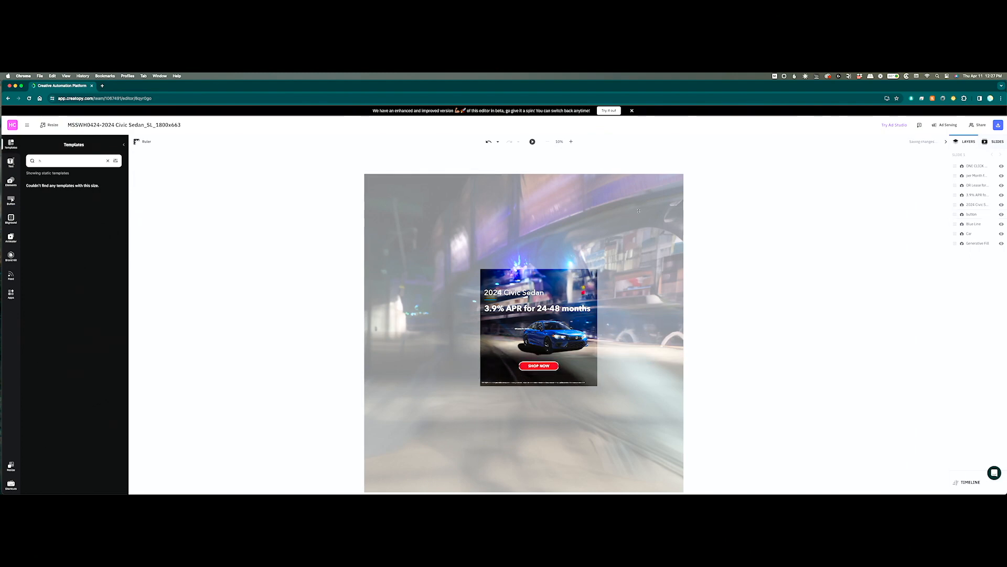
Undo all scaling and repositioning of the layers back to the imported layout
click(572, 141)
scroll(591, 263, down, 5)
scroll(591, 263, up, 5)
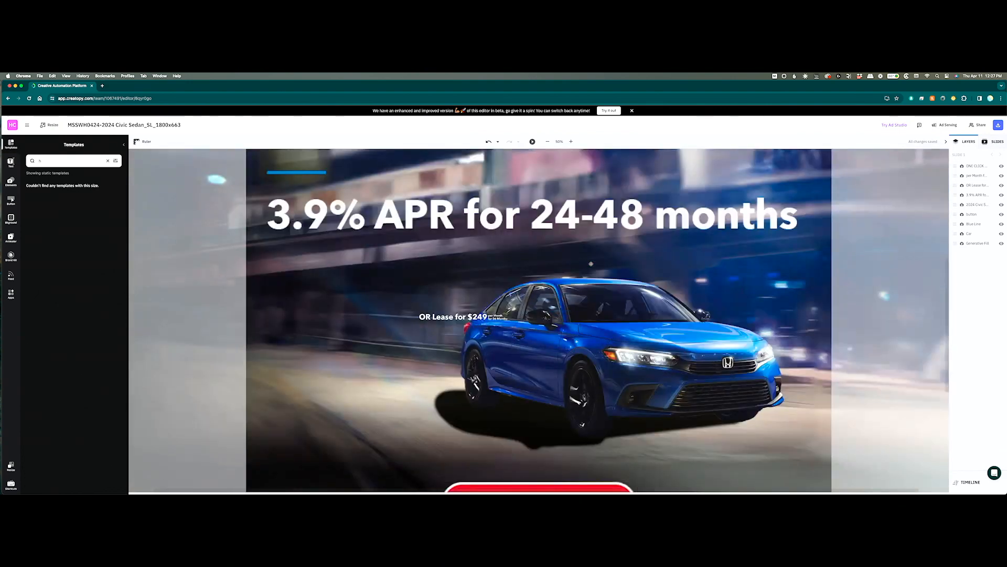
scroll(591, 264, up, 3)
scroll(591, 264, down, 3)
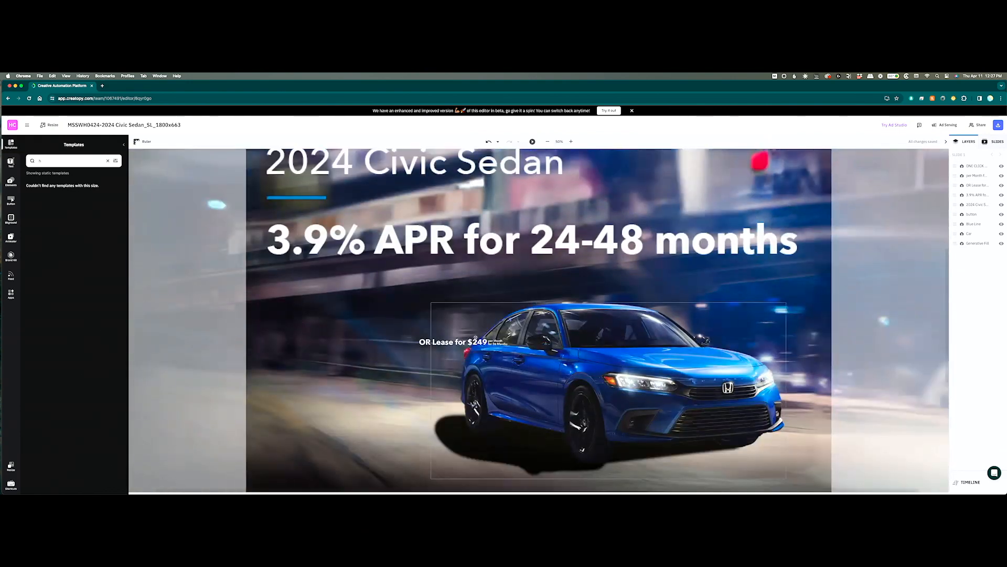
key(super+z)
key(super+z)
key(super+z)
key(super+z)
key(super+z)
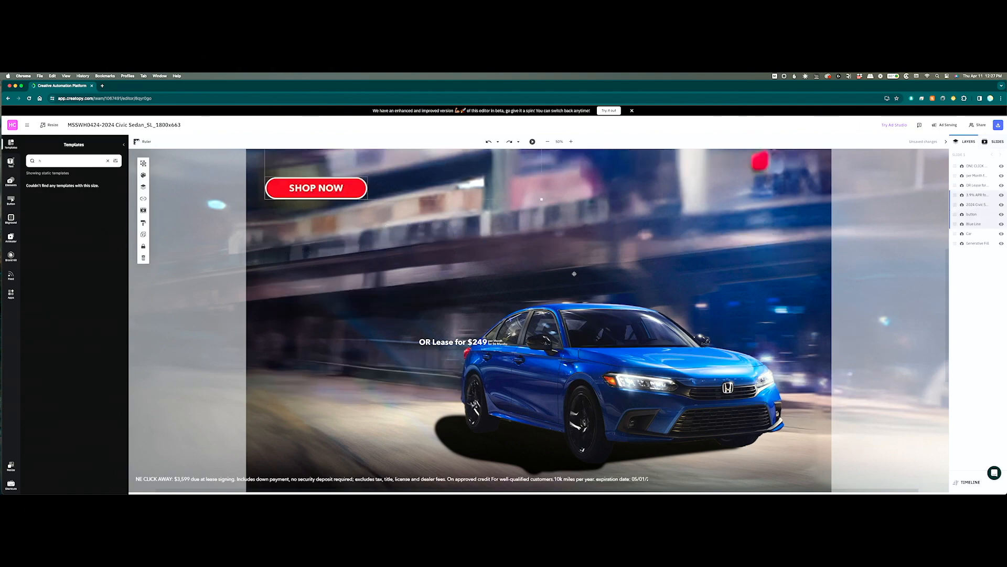
key(super+z)
key(super+z)
key(super+z)
key(super+z)
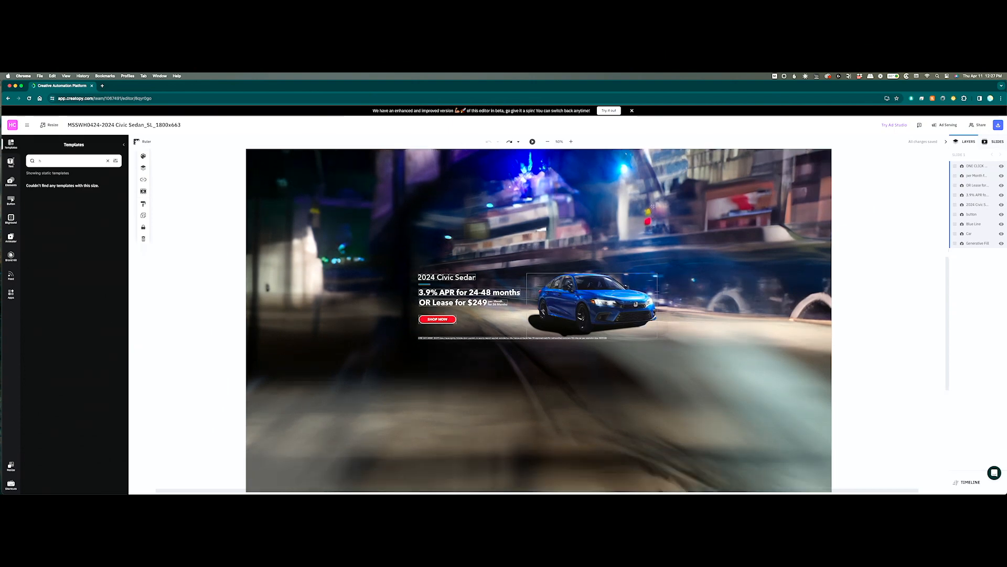
Enlarge all layers together beyond the canvas and reposition them so the whole car stays inside the canvas
click(547, 142)
click(546, 142)
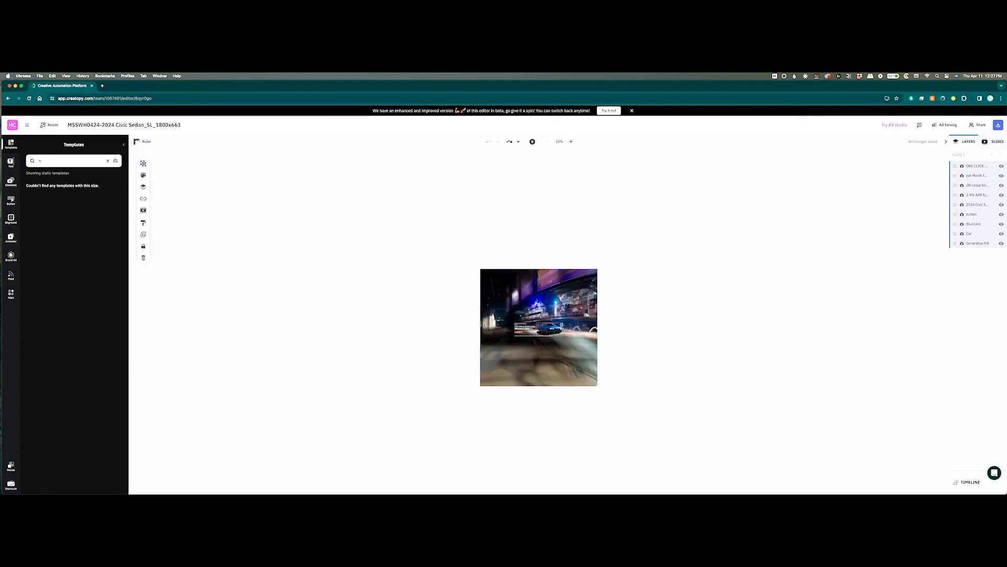
drag(598, 387, 759, 443)
drag(671, 421, 592, 340)
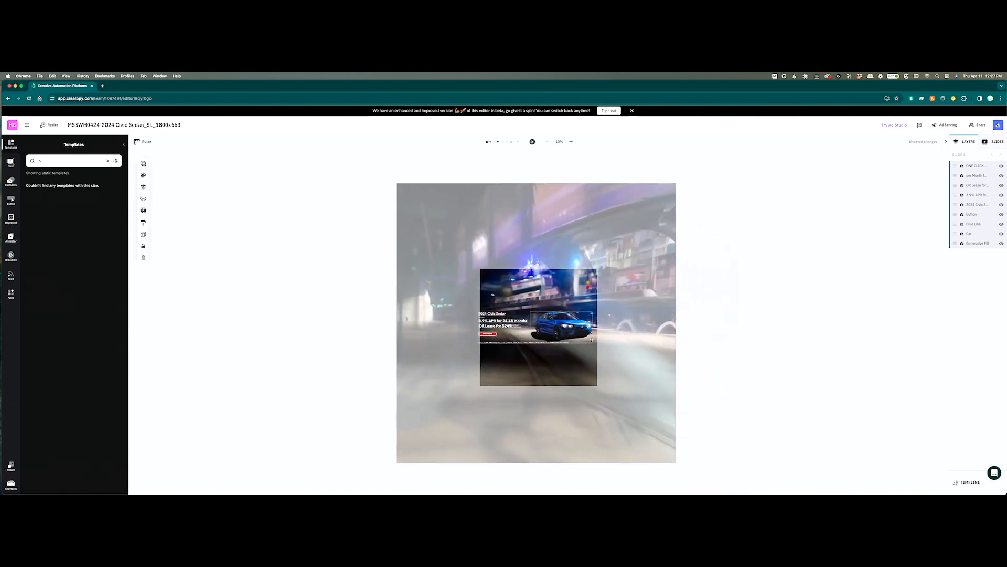
drag(675, 462, 706, 493)
drag(612, 369, 586, 365)
Try to enlarge the title, APR and lease texts above the car without the blue line, and undo it
click(748, 316)
click(476, 324)
drag(500, 337, 540, 314)
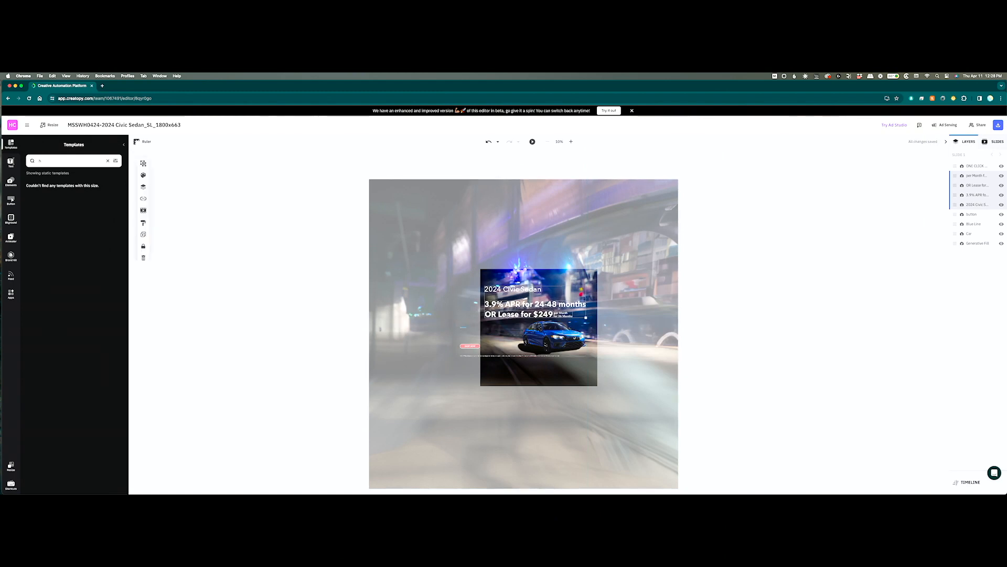
key(super+z)
key(super+z)
key(super+z)
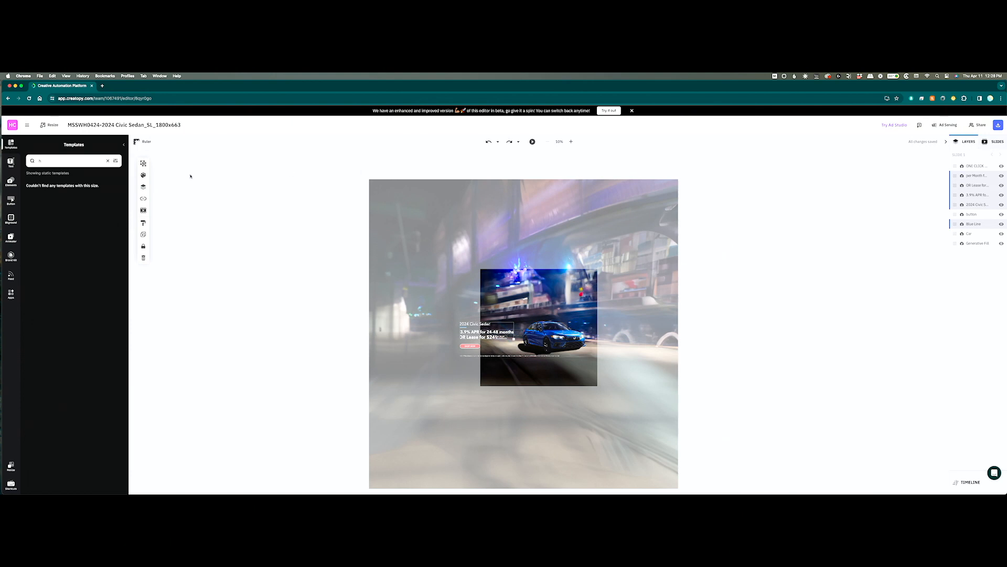
Group the title, APR and lease texts with the blue line, and group the Car layer with Generative Fill
click(144, 164)
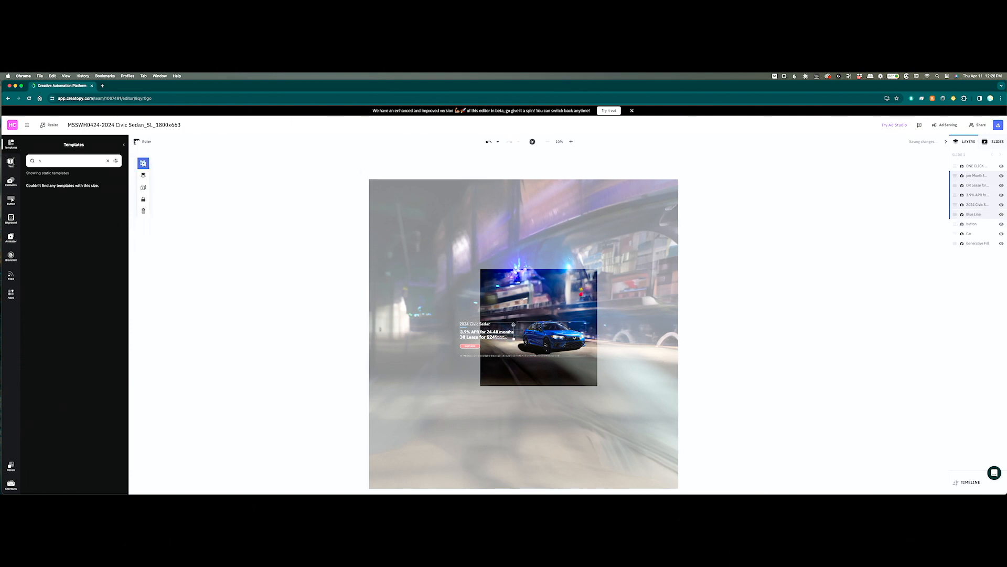
drag(497, 324, 544, 287)
key(super+z)
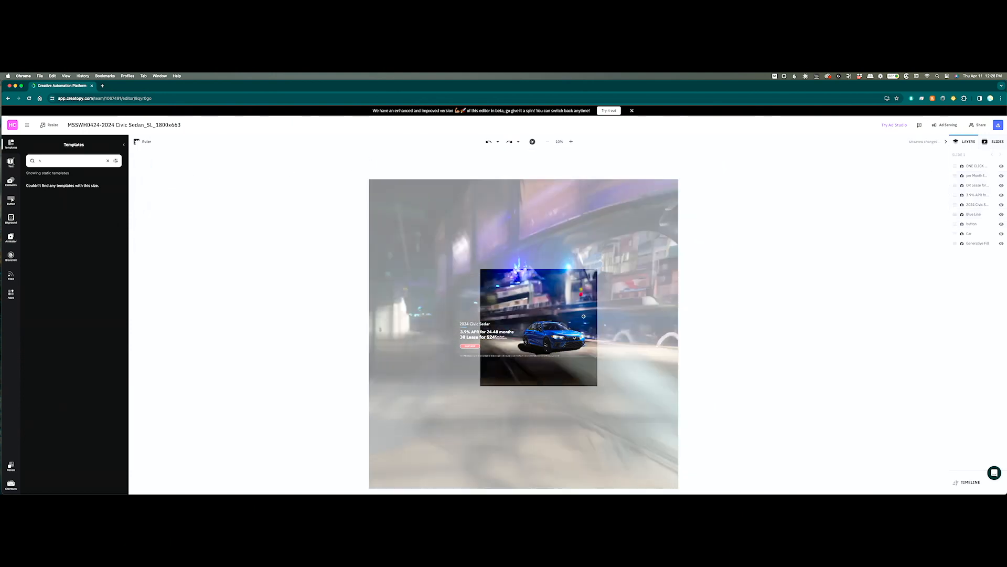
click(974, 245)
shift+click(971, 234)
click(143, 163)
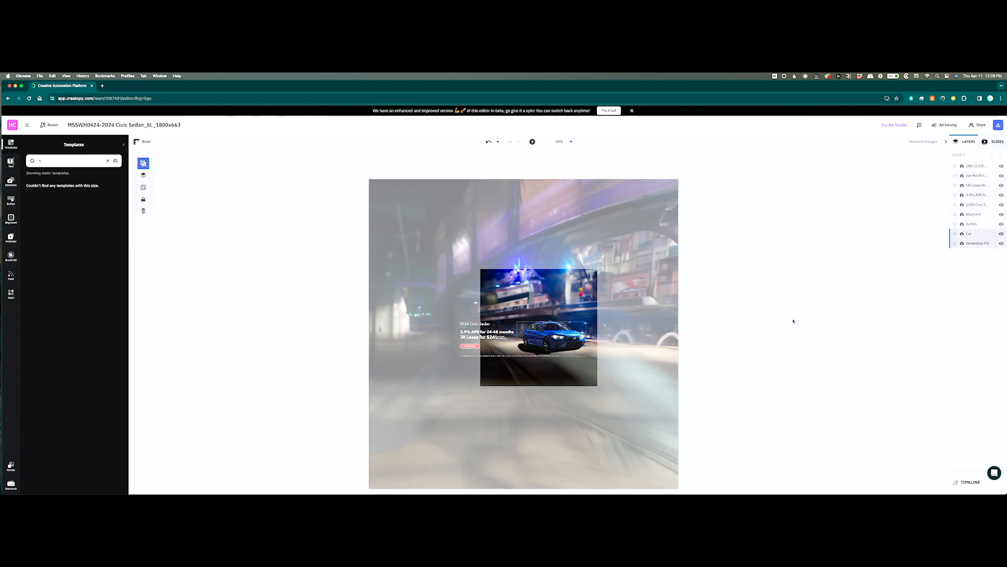
Enlarge the headline group and place it above the car, and move the disclaimer line to the canvas's bottom edge
drag(487, 324, 512, 290)
click(534, 302)
click(535, 302)
click(538, 304)
drag(538, 303, 555, 307)
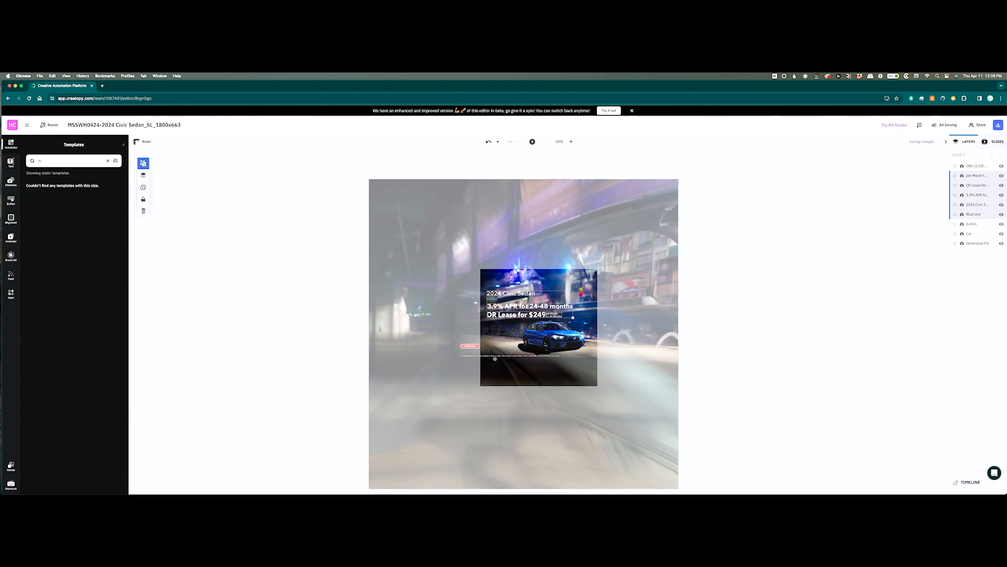
drag(483, 354, 525, 383)
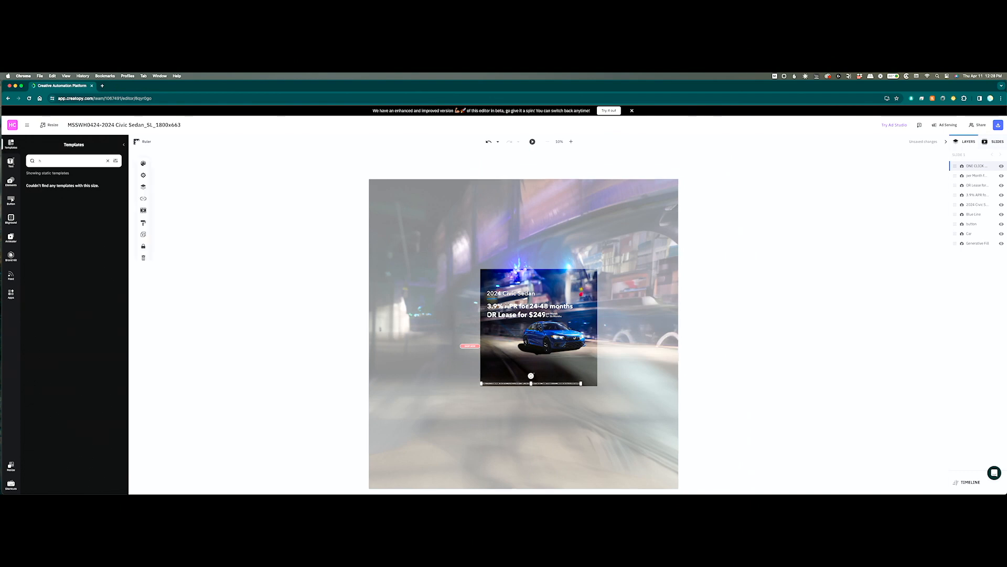
Place the SHOP NOW button on the canvas below the car, and enlarge the disclaimer line to nearly span the canvas width
drag(472, 347, 539, 366)
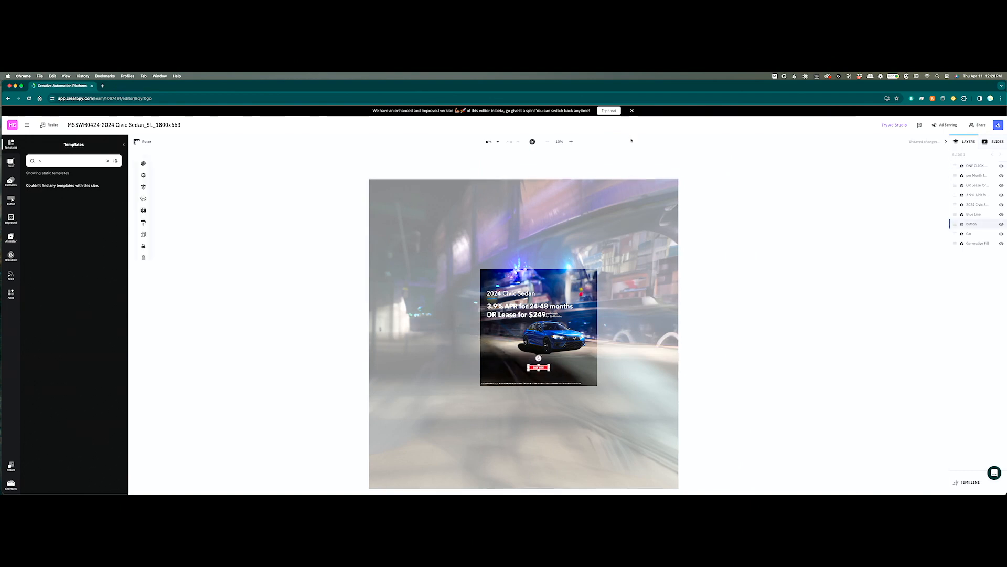
click(571, 141)
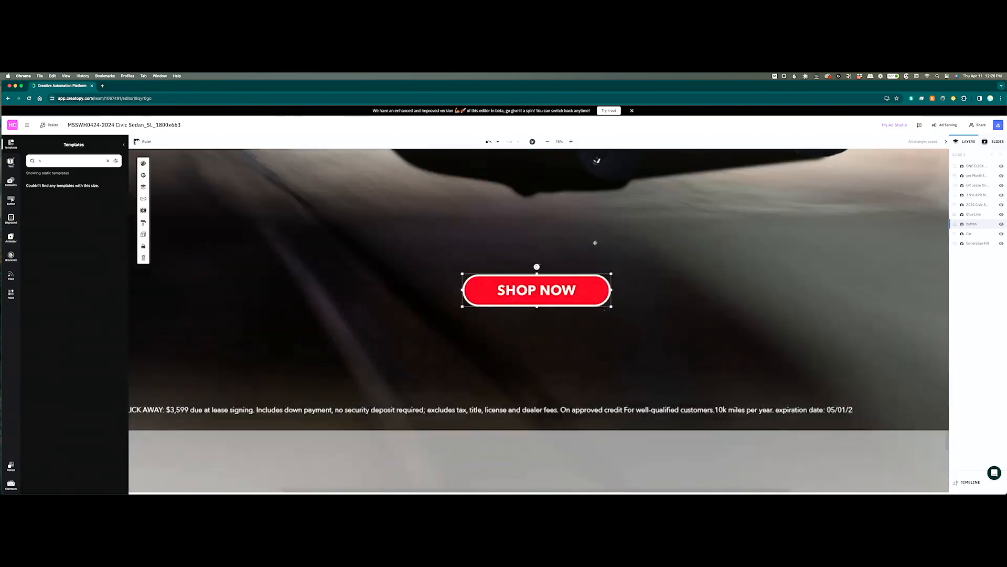
click(549, 141)
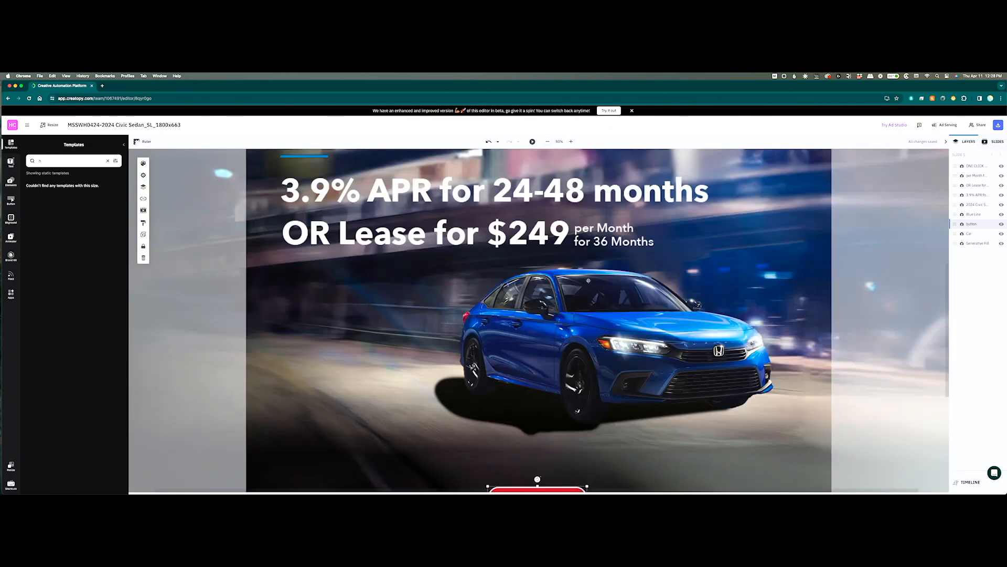
scroll(589, 280, down, 5)
drag(566, 341, 565, 346)
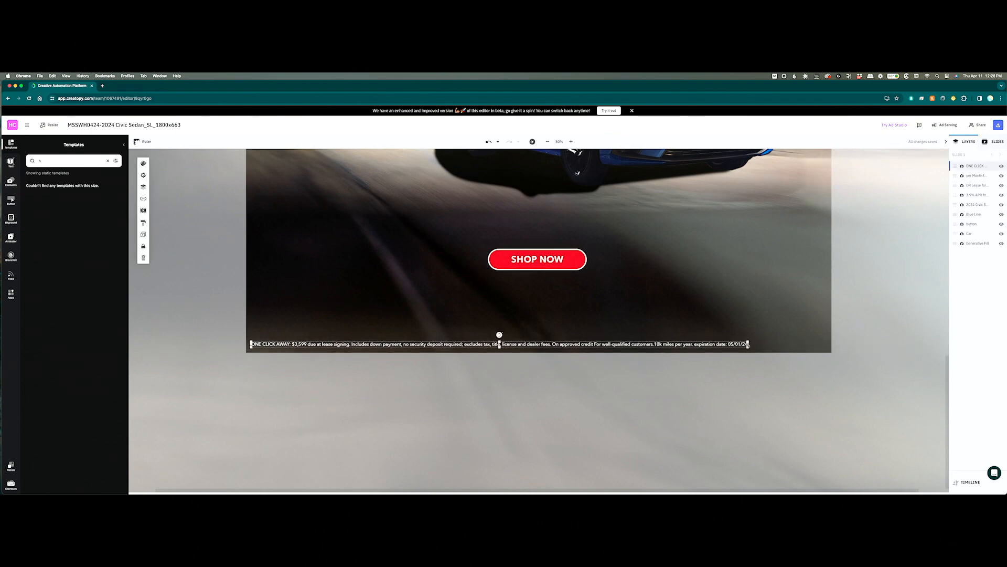
mouse_move(747, 344)
mouse_down()
mouse_move(759, 348)
mouse_move(750, 345)
mouse_up()
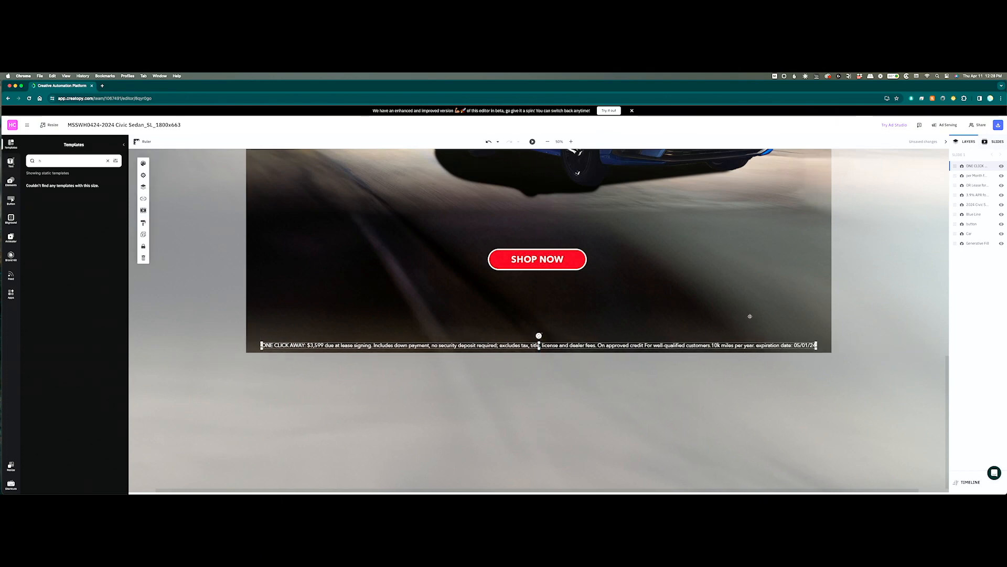
Enlarge the SHOP NOW button to about 40% of the canvas width and center it between the car and the disclaimer
scroll(740, 323, up, 1)
click(583, 300)
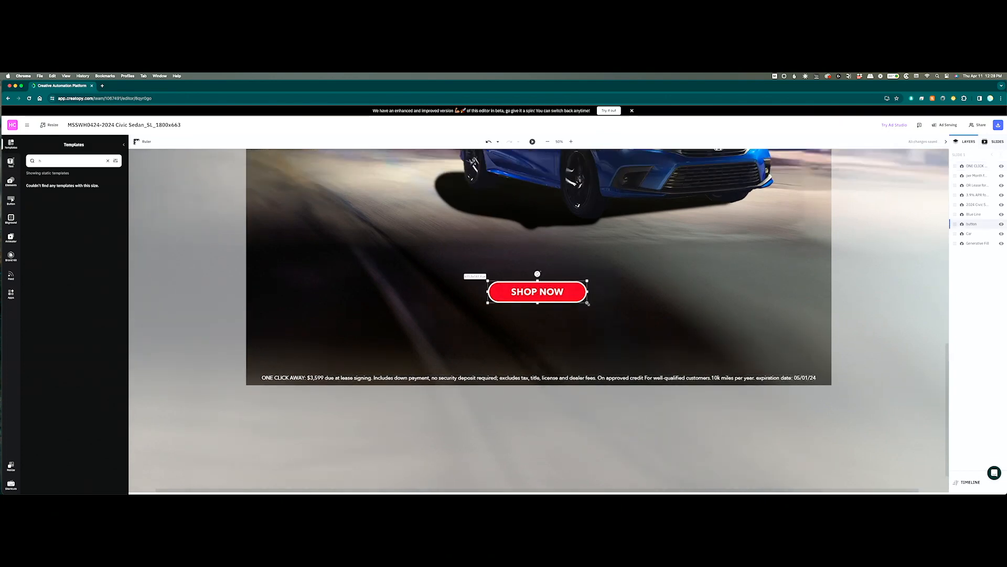
drag(586, 302, 719, 330)
drag(660, 309, 595, 292)
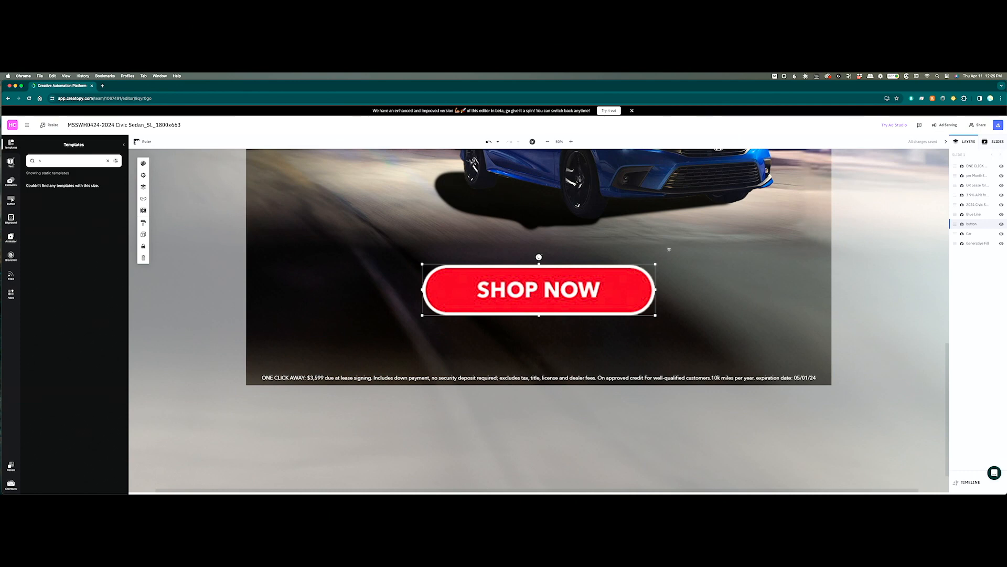
Shift the car and background group slightly right and down, and nudge the SHOP NOW button slightly lower
click(547, 141)
click(549, 142)
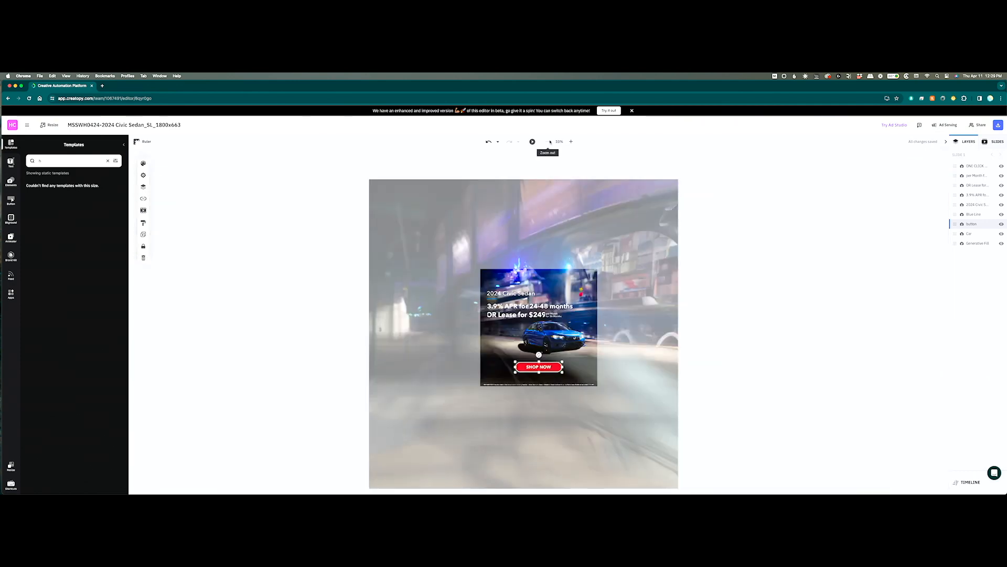
drag(627, 318, 629, 321)
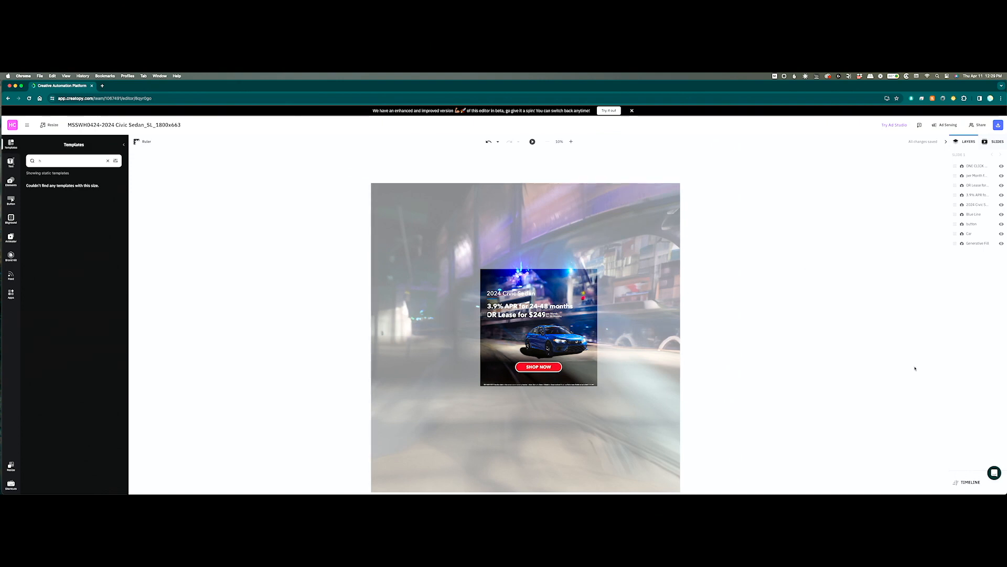
drag(553, 367, 553, 369)
Delete the 1920 x 1920 px and 1800 x 1800 px custom sizes from the saved resize presets
click(49, 125)
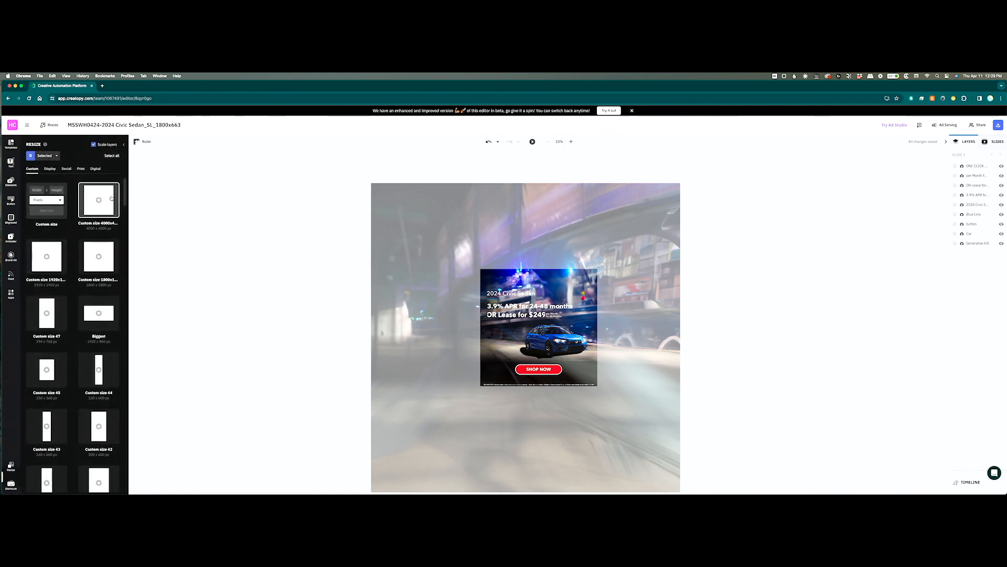
scroll(123, 223, down, 1)
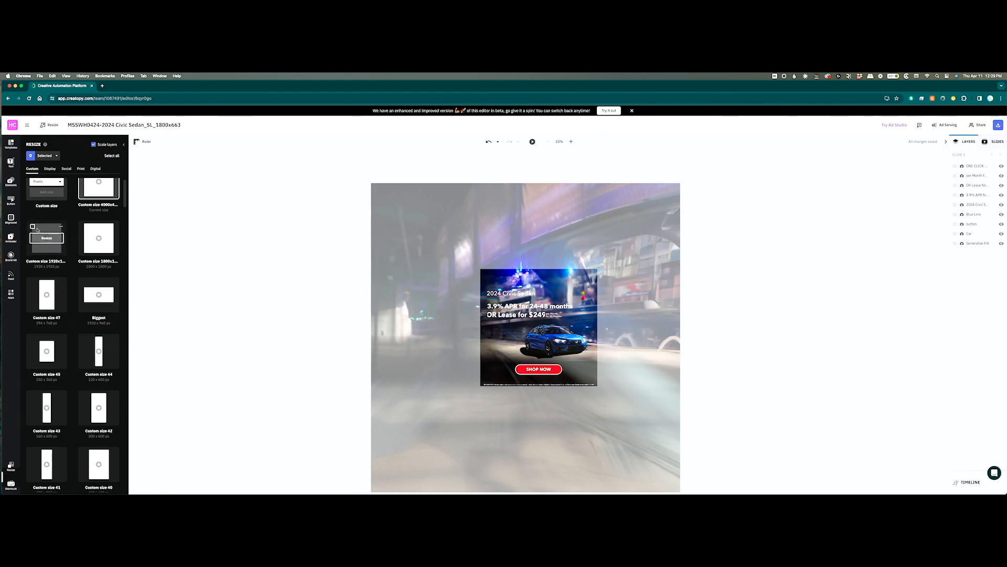
mouse_move(52, 237)
click(61, 226)
click(47, 249)
mouse_move(61, 238)
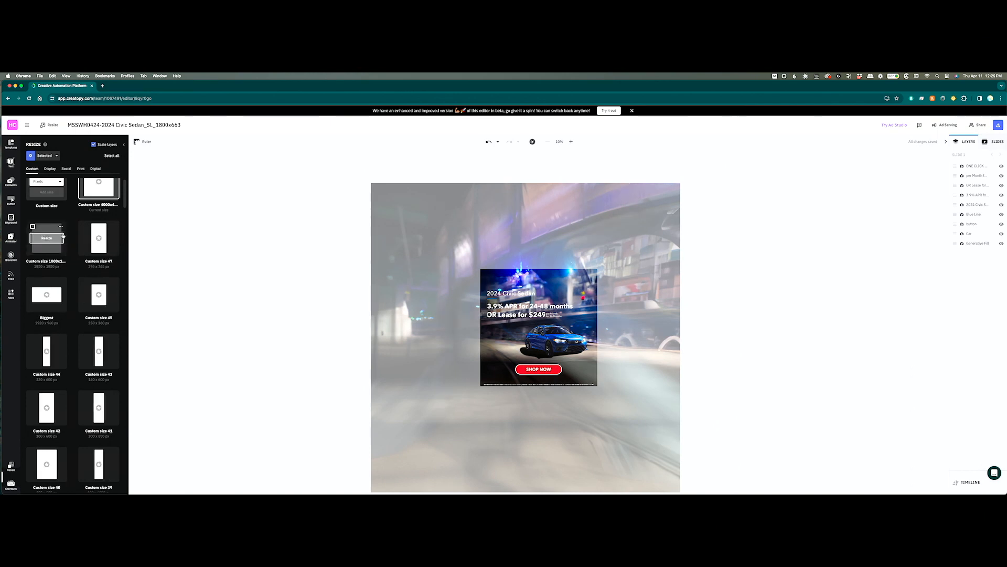
click(62, 226)
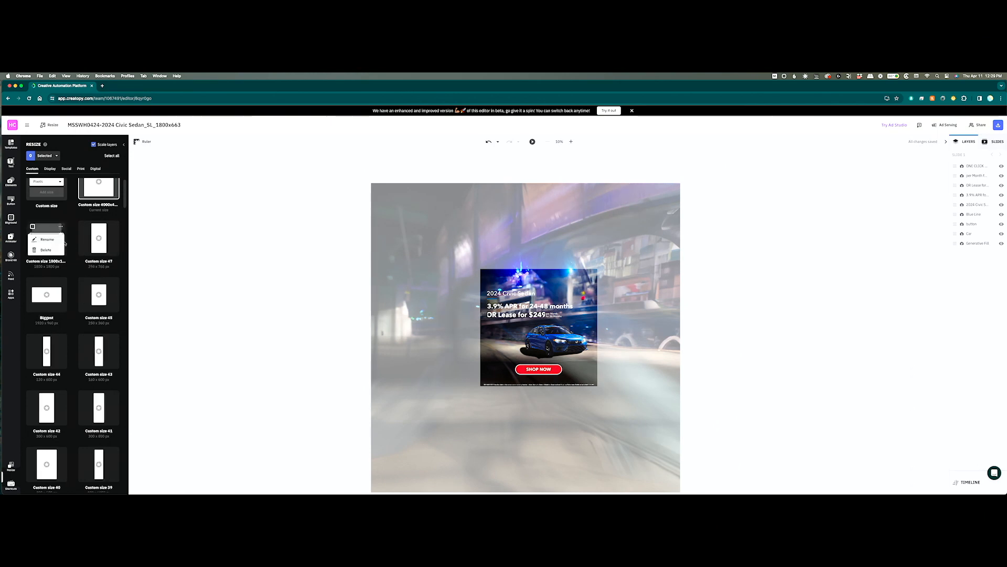
click(47, 250)
Select the Biggest size and Custom sizes 47 and 45 through 38 for the resized set
scroll(90, 225, down, 1)
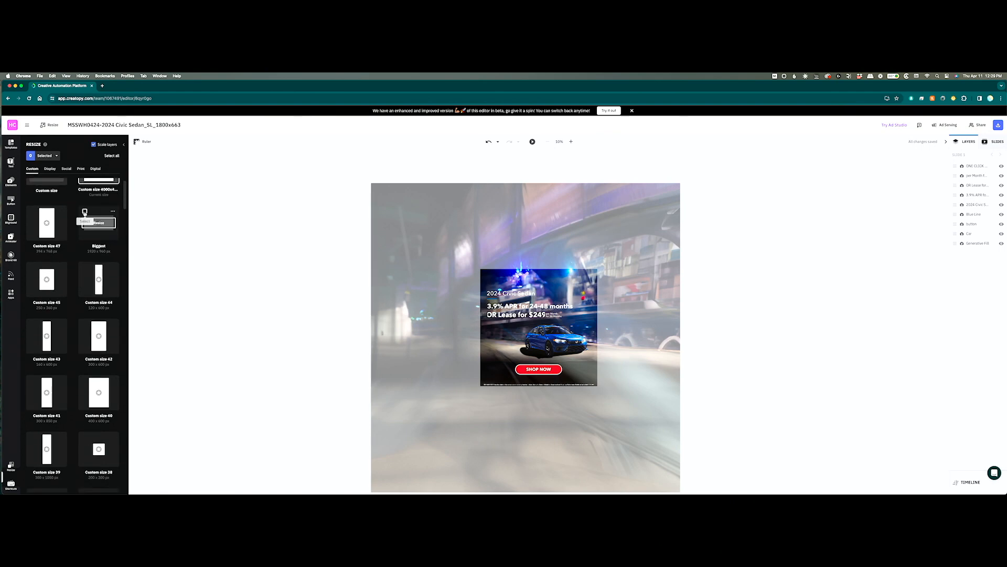
click(85, 211)
click(85, 268)
click(85, 325)
click(85, 381)
click(85, 438)
click(32, 438)
click(32, 381)
click(32, 324)
click(32, 267)
click(32, 211)
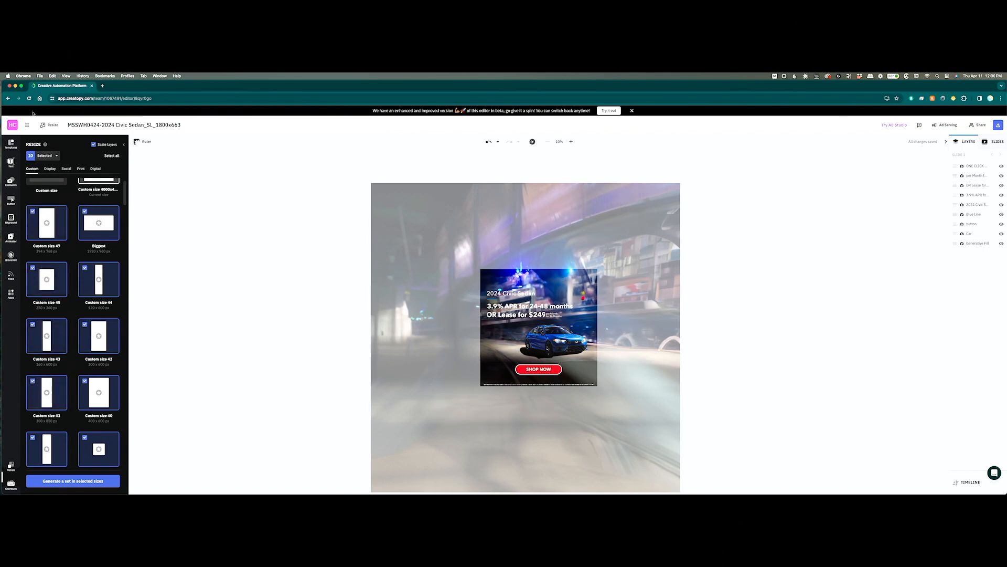
Add Custom sizes 37 through 28 to the resize selection
scroll(100, 311, down, 3)
scroll(100, 312, down, 3)
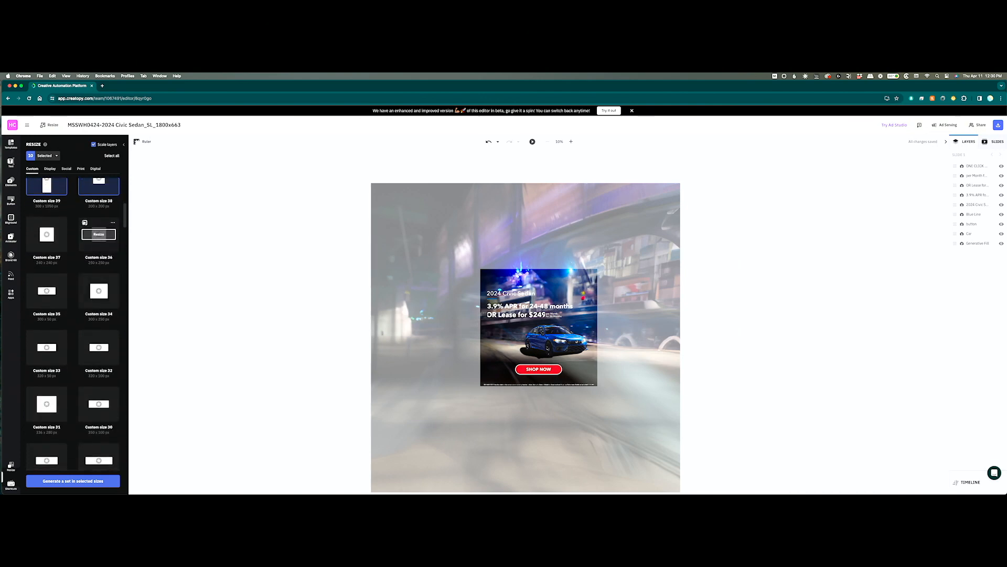
click(85, 223)
click(85, 279)
click(85, 338)
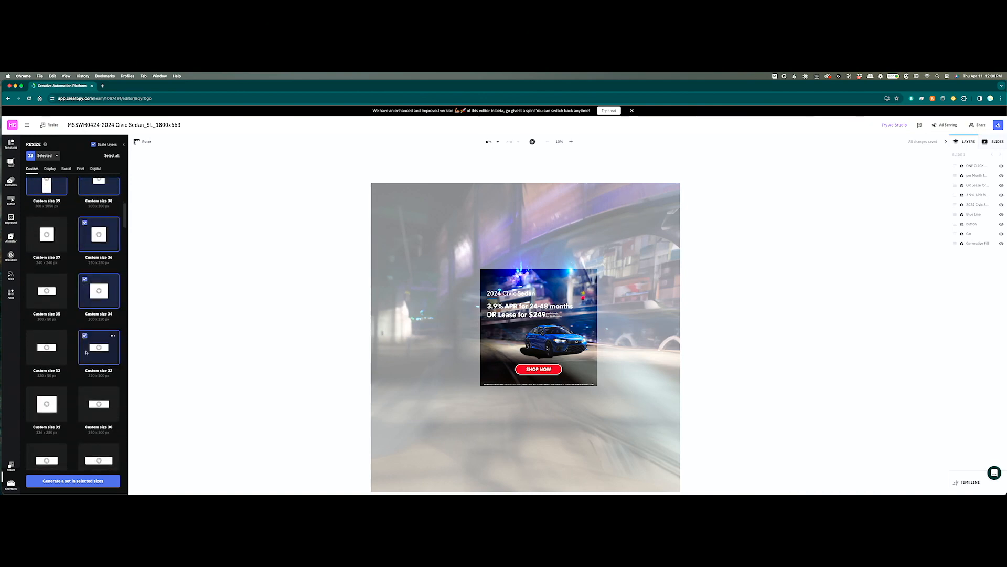
click(84, 392)
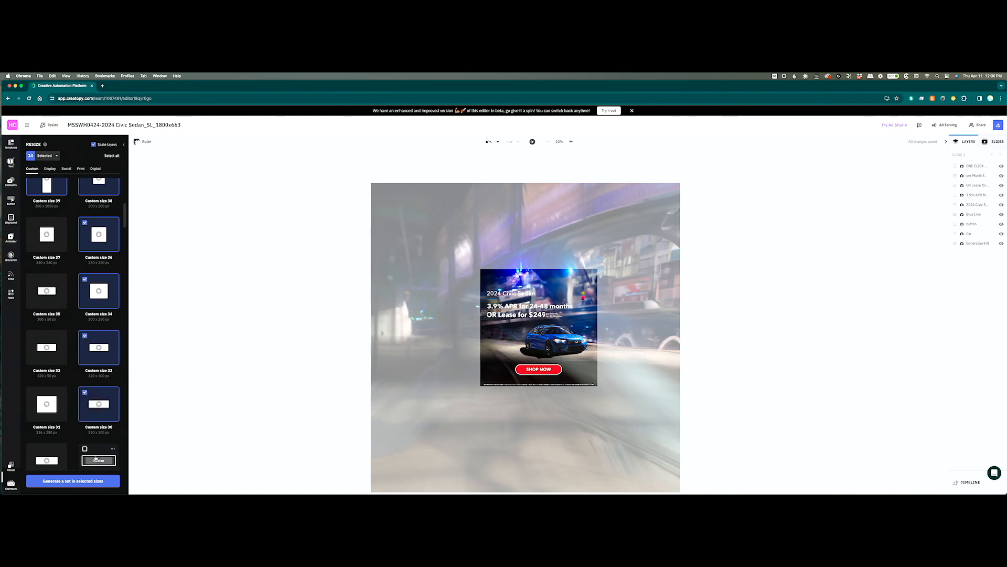
click(85, 448)
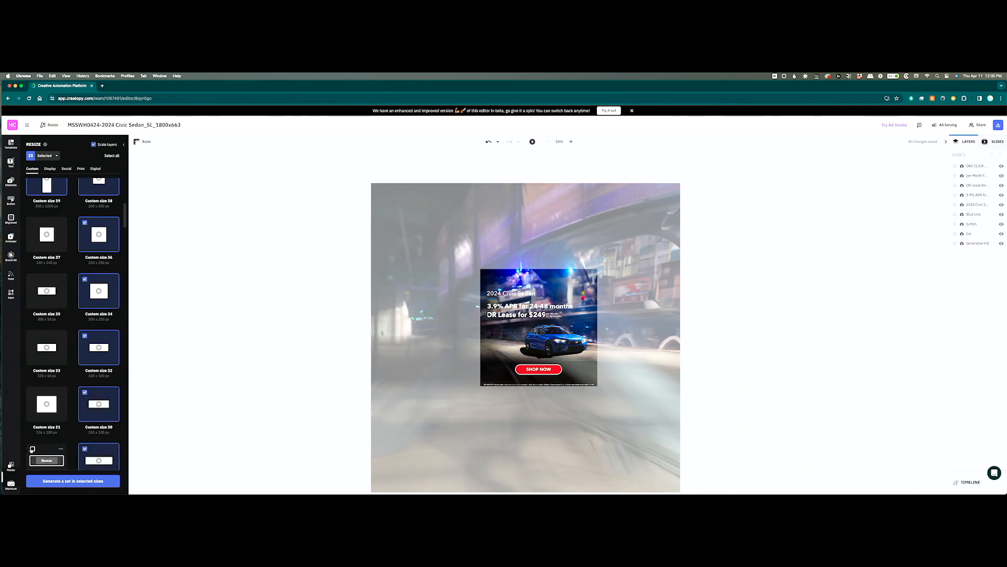
click(32, 450)
click(33, 392)
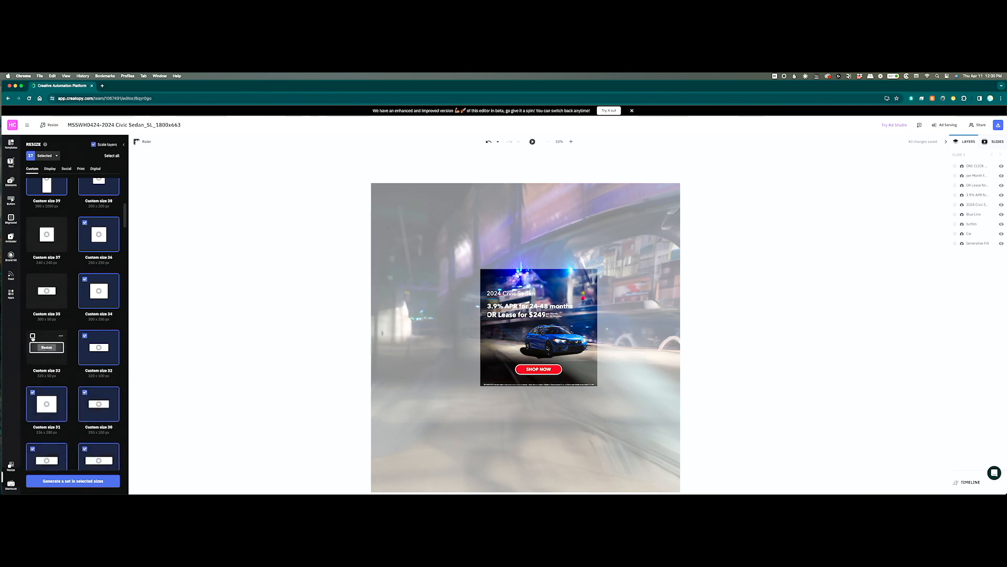
click(32, 336)
click(33, 279)
click(32, 223)
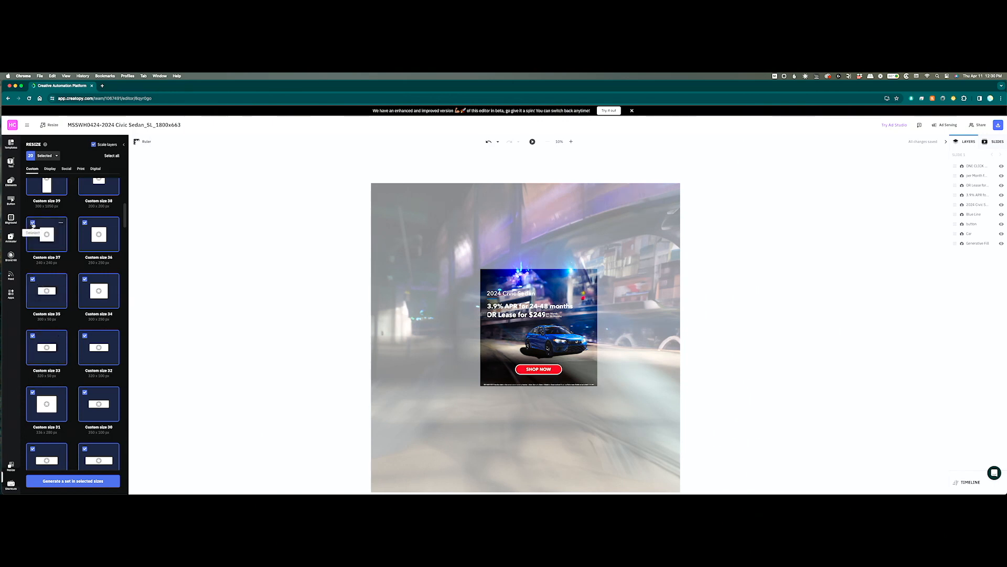
Add Custom sizes 27 through 18 to the resize selection
scroll(36, 241, down, 5)
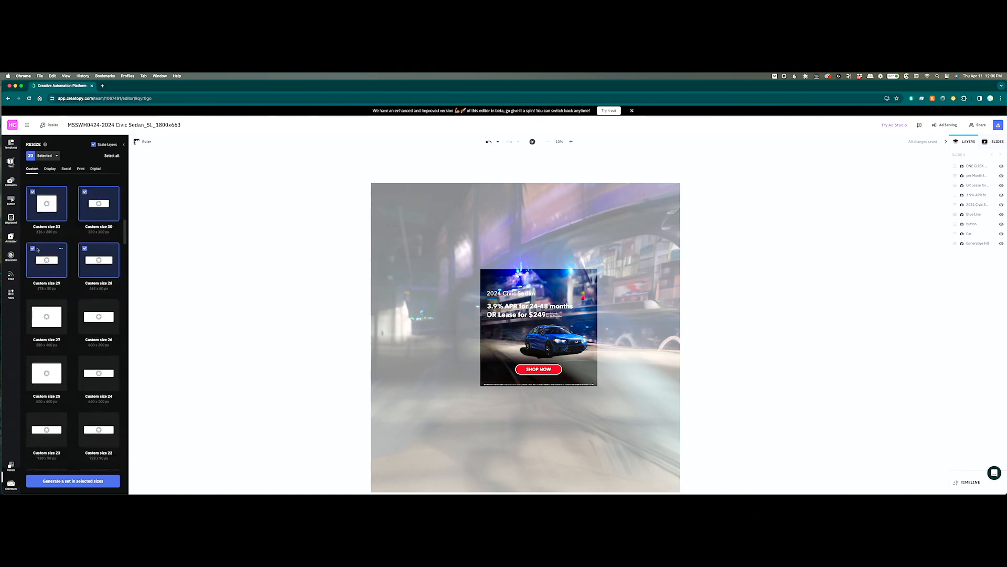
scroll(37, 249, down, 2)
scroll(71, 226, down, 1)
click(84, 206)
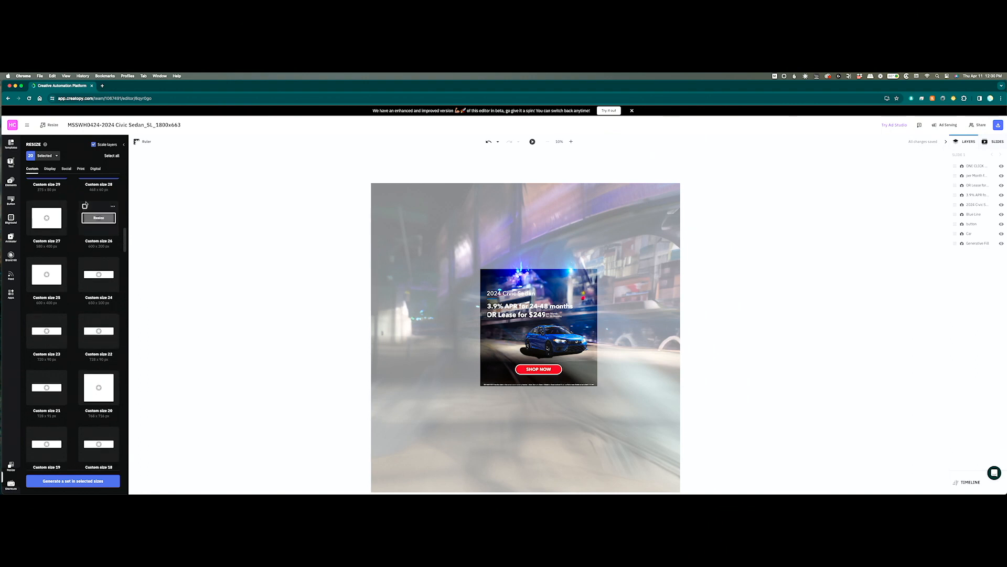
click(92, 270)
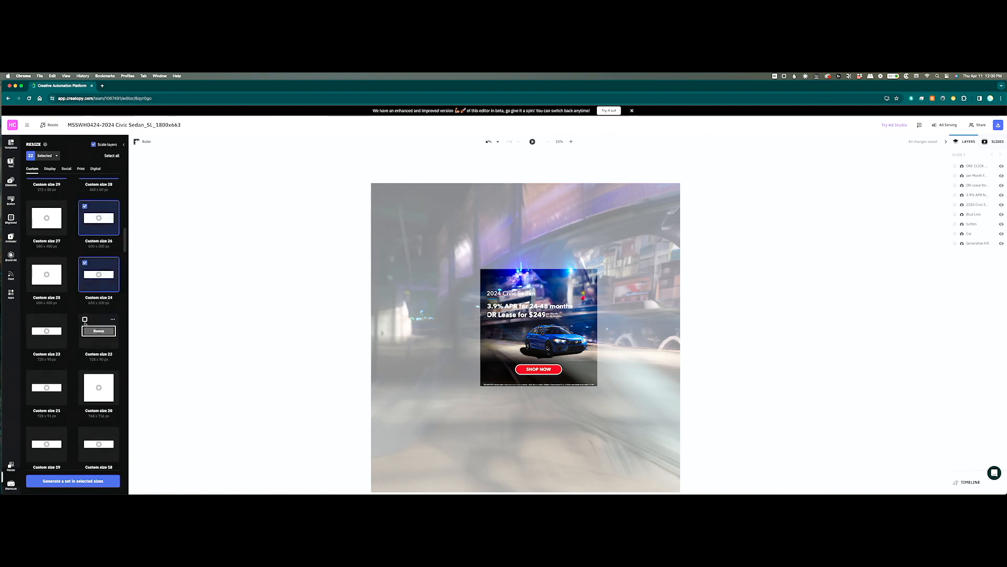
click(89, 330)
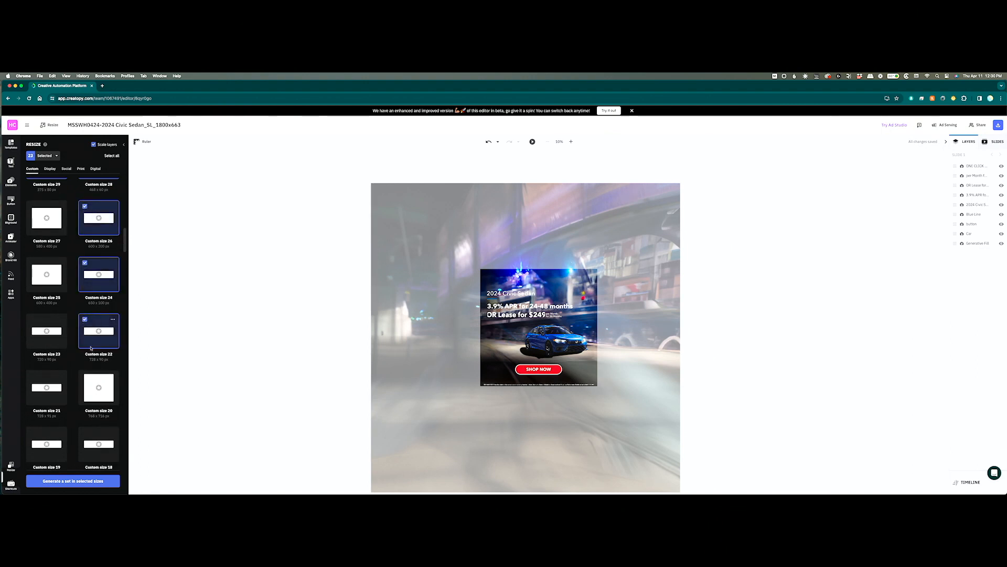
click(85, 377)
click(84, 433)
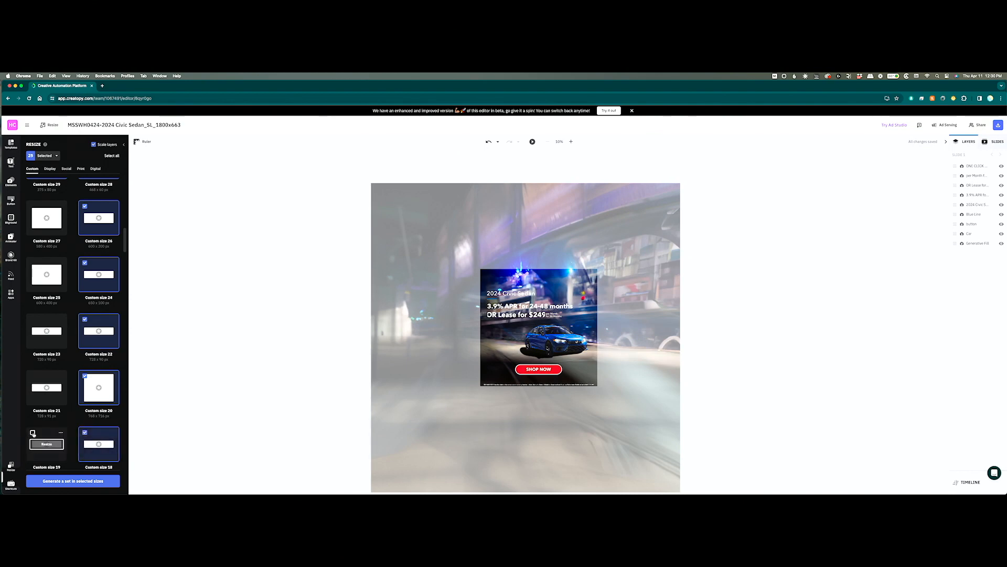
click(33, 432)
click(33, 376)
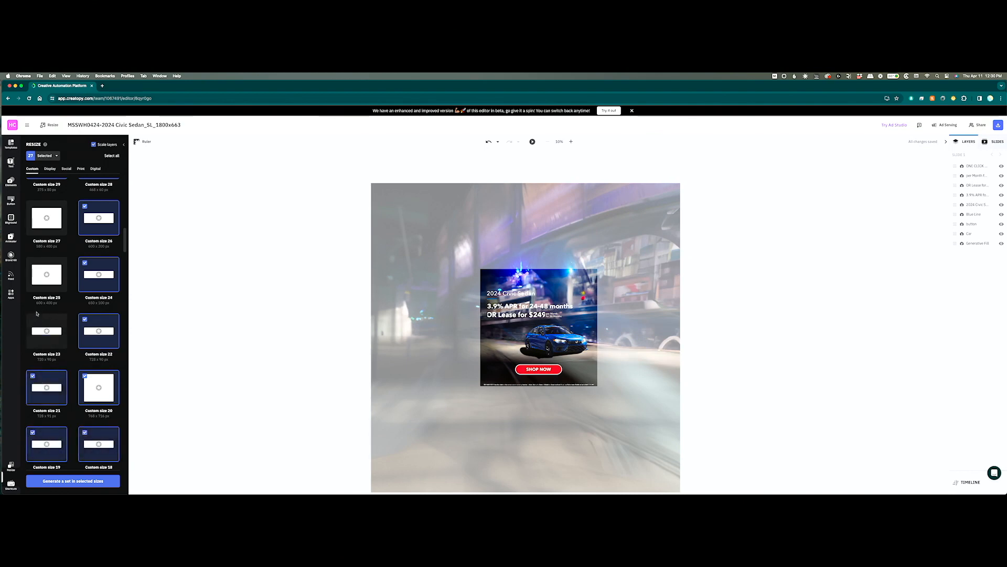
click(33, 319)
click(32, 262)
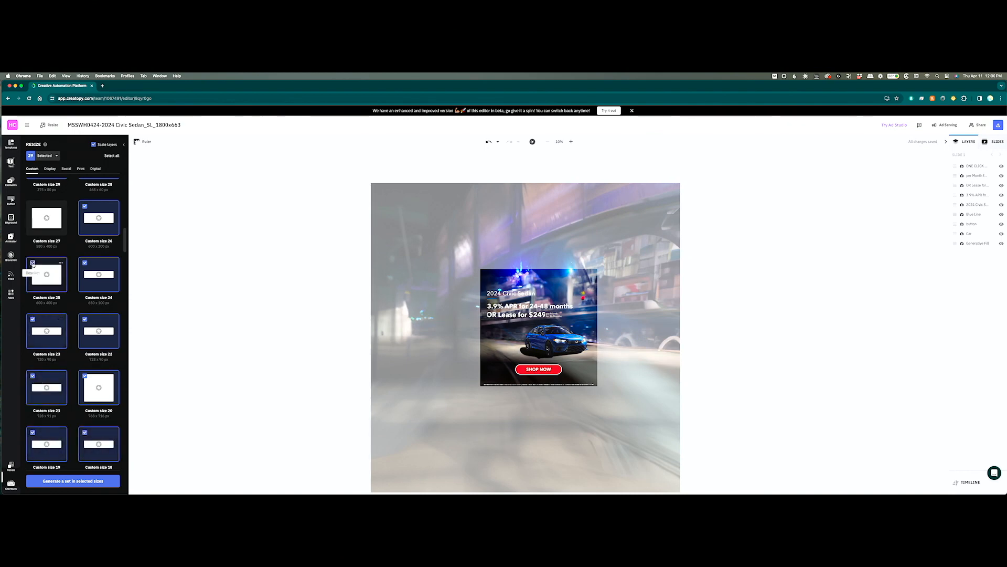
click(33, 207)
Add Custom sizes 17 through 8 to the resize selection
scroll(67, 251, down, 5)
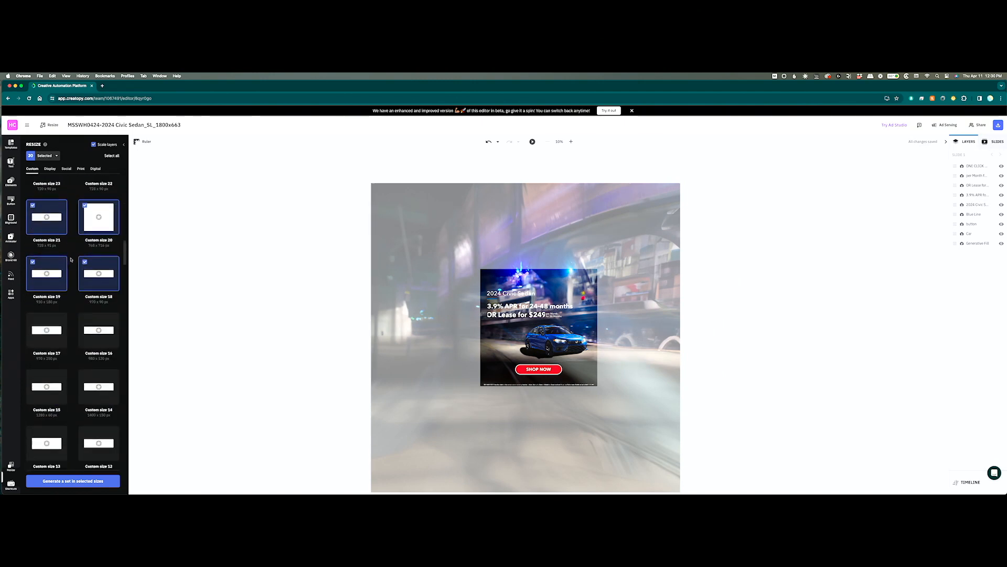
click(84, 224)
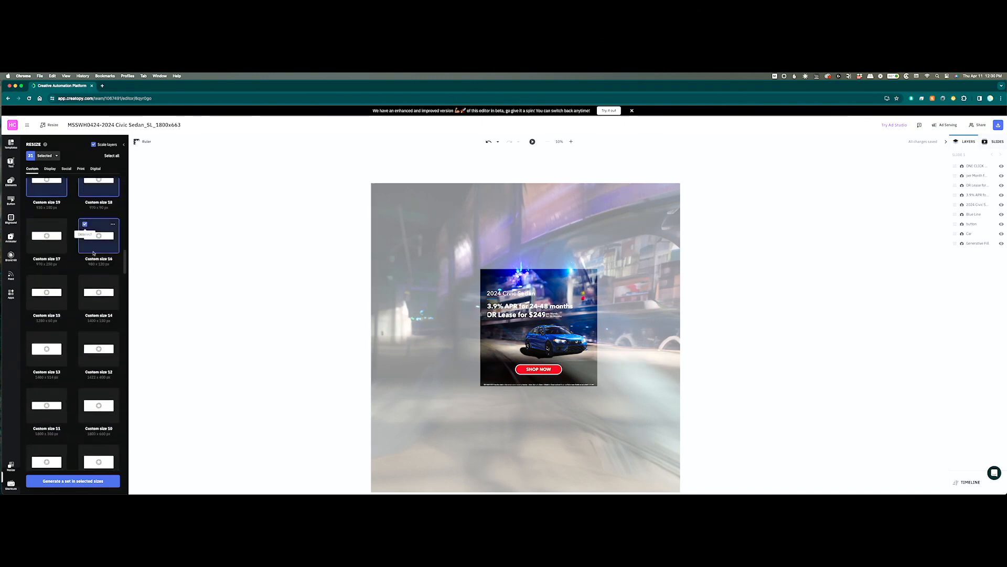
click(84, 281)
click(84, 337)
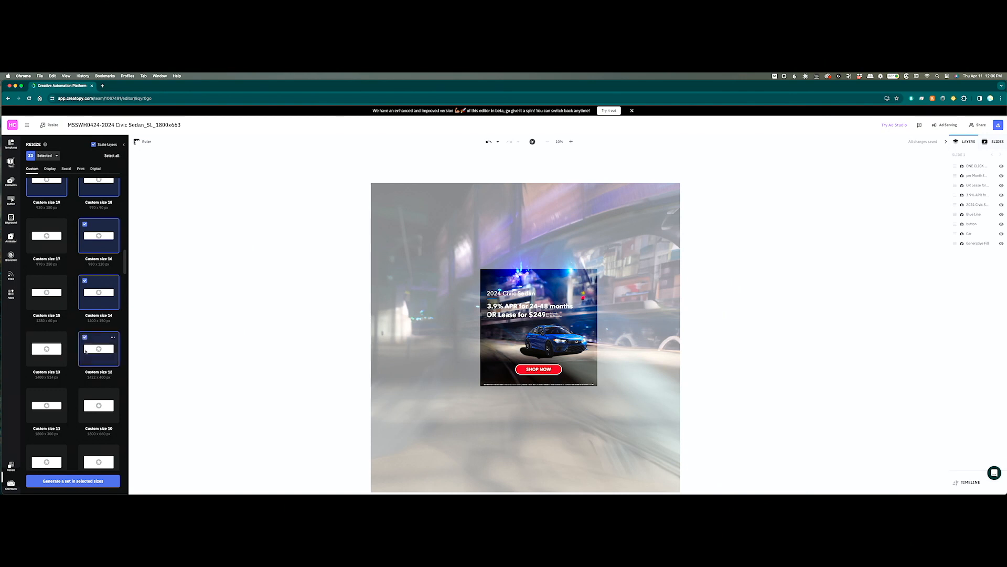
click(87, 407)
click(84, 450)
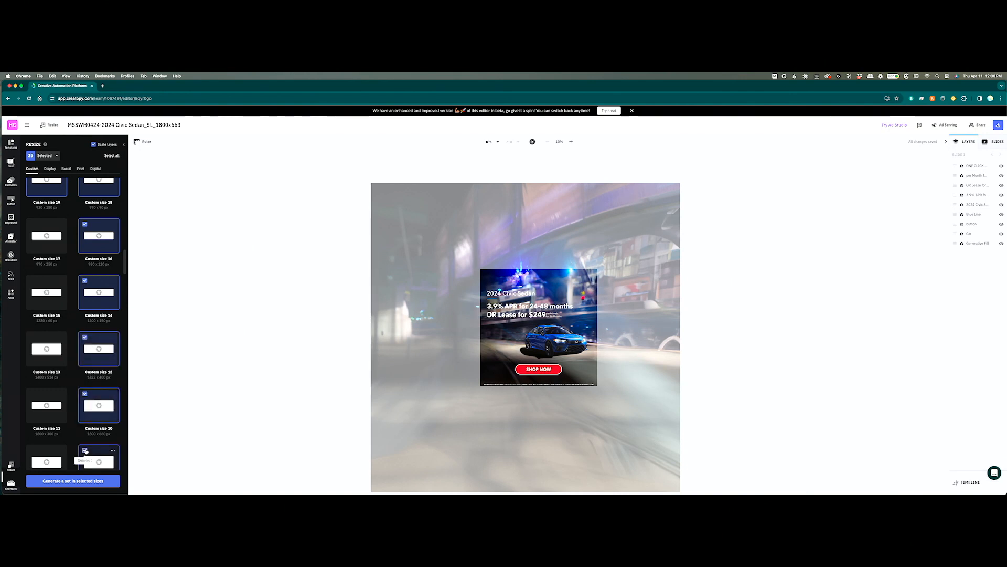
click(32, 450)
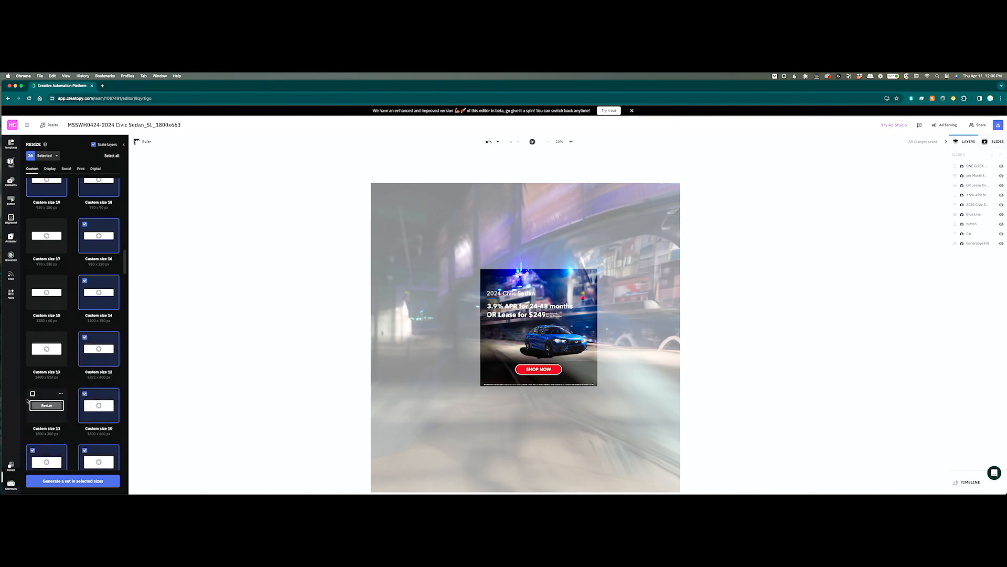
click(32, 393)
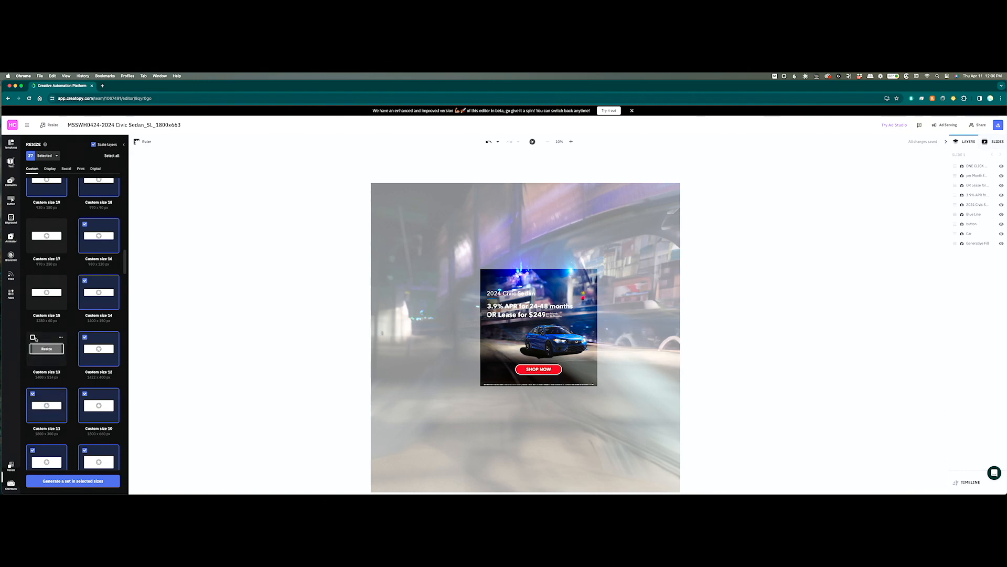
click(33, 337)
click(33, 281)
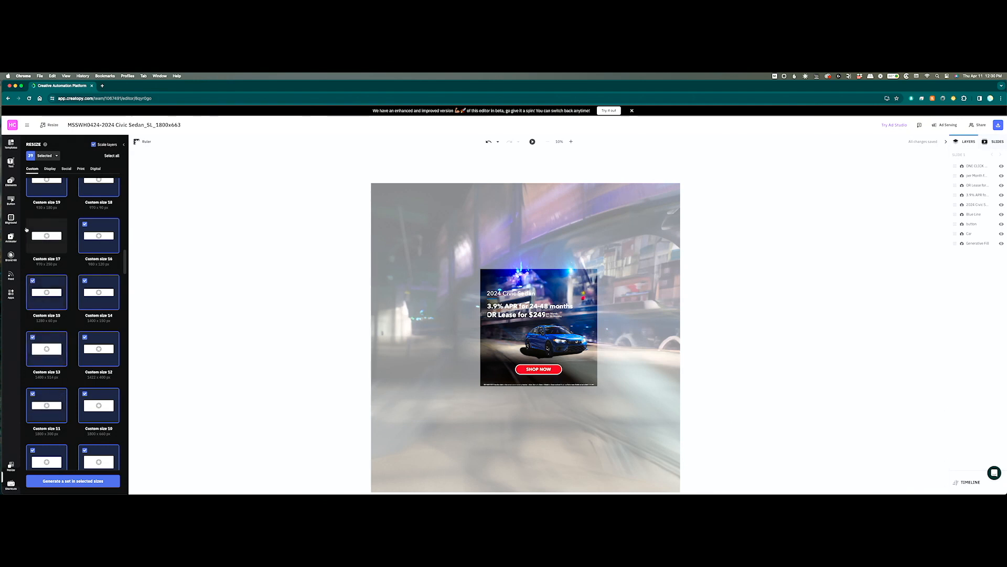
click(33, 225)
Add Custom sizes 7 through 2 and the 1920 x 960 px custom size to the selection and generate the set
scroll(58, 240, down, 3)
scroll(58, 240, down, 4)
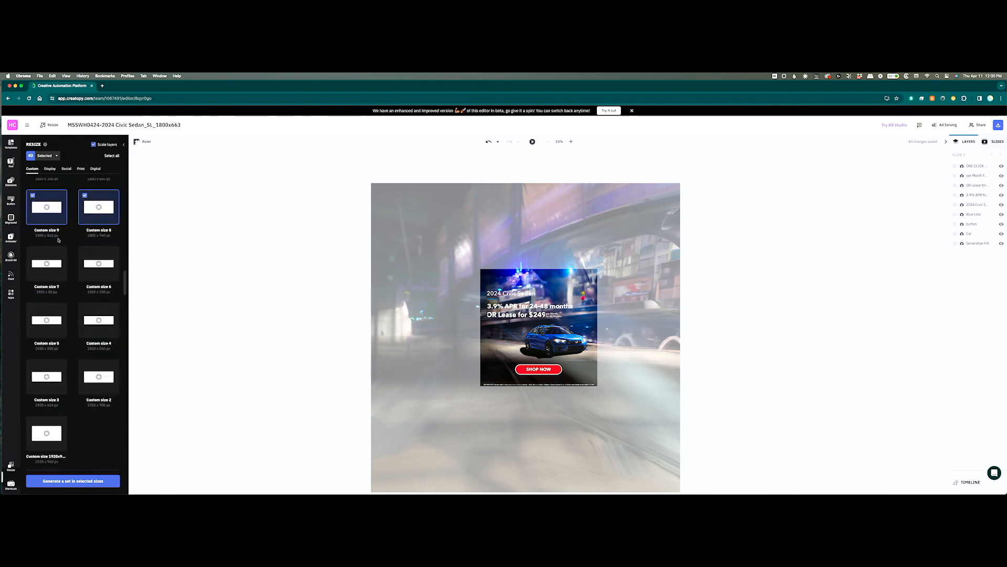
click(84, 244)
click(84, 300)
click(84, 357)
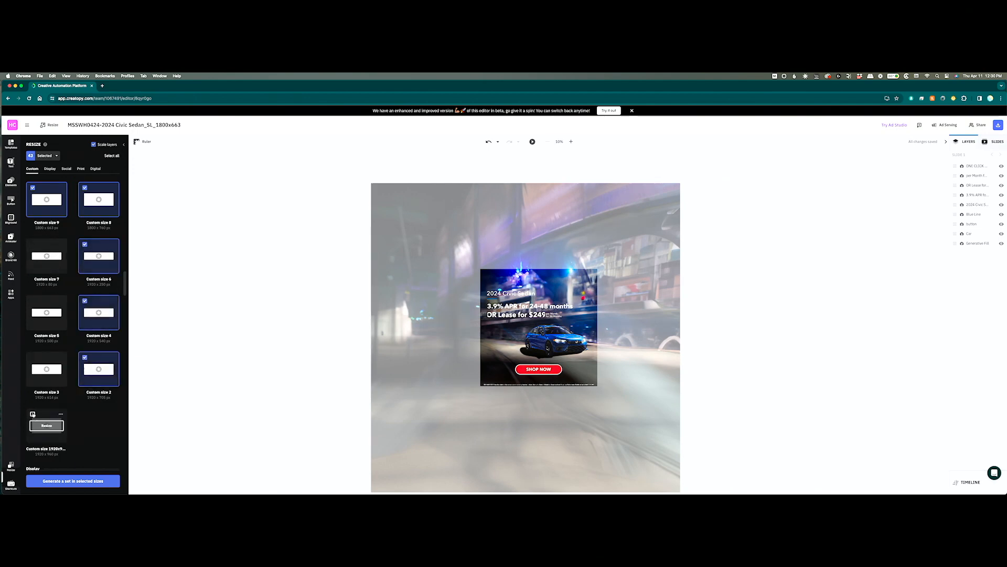
click(32, 414)
click(32, 357)
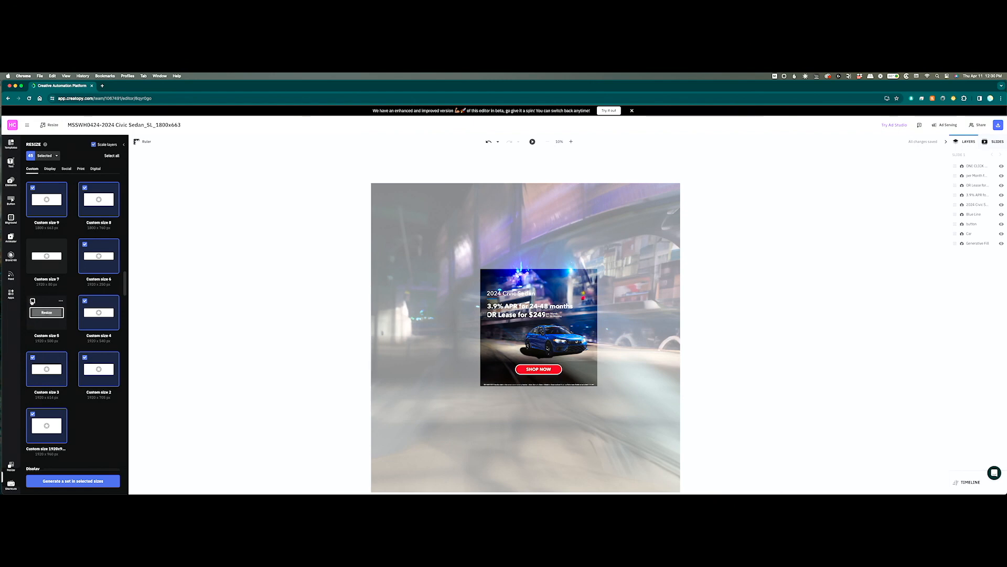
click(32, 300)
click(33, 245)
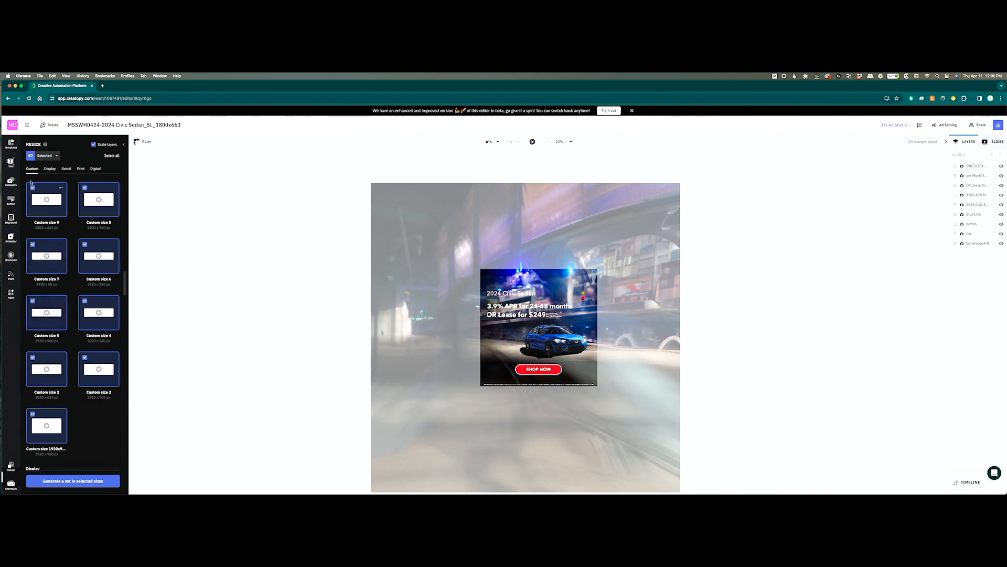
click(87, 481)
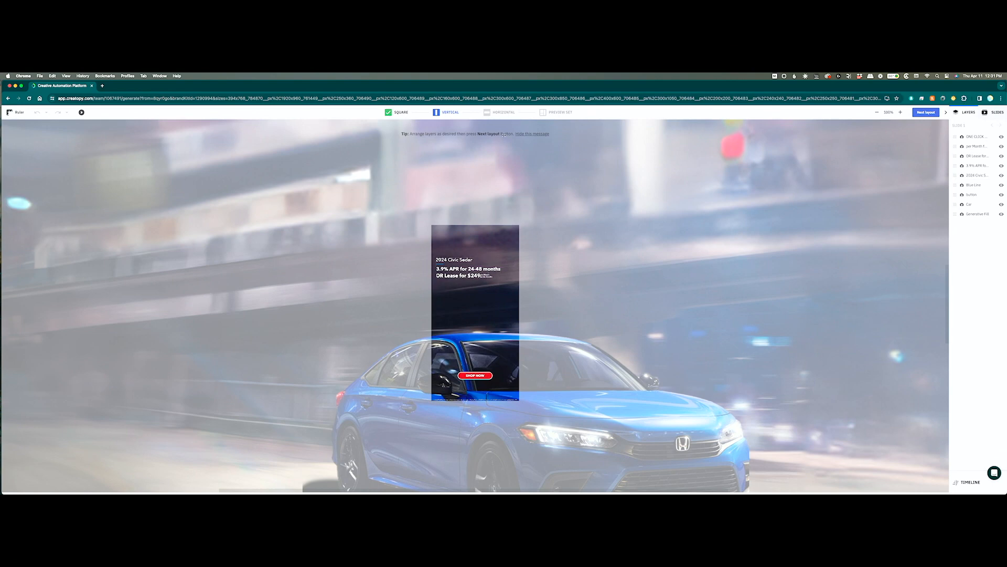
Return to the Square layout and set the "2024 Civic Sedan" title image's scaling mode to Maintain aspect
click(398, 113)
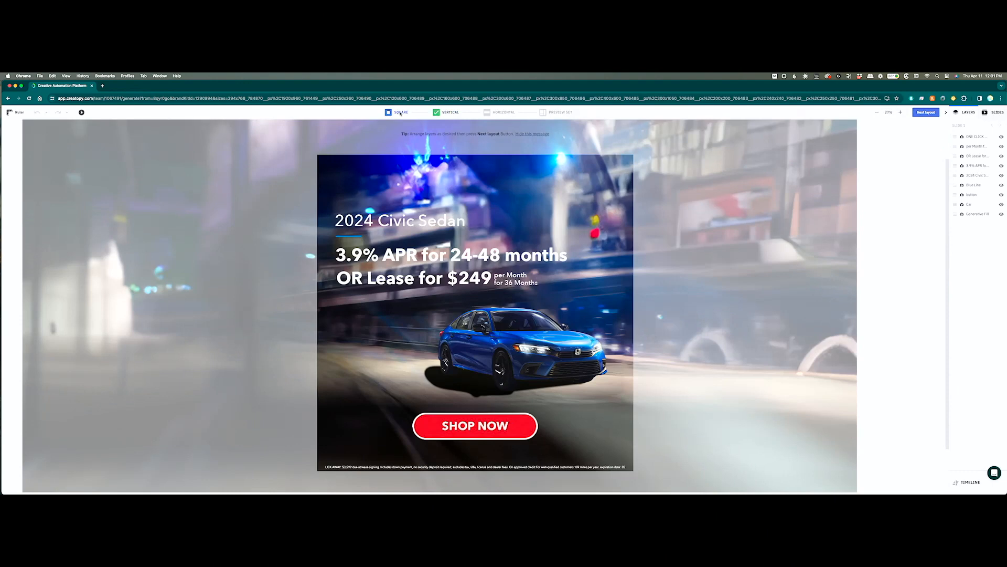
click(438, 224)
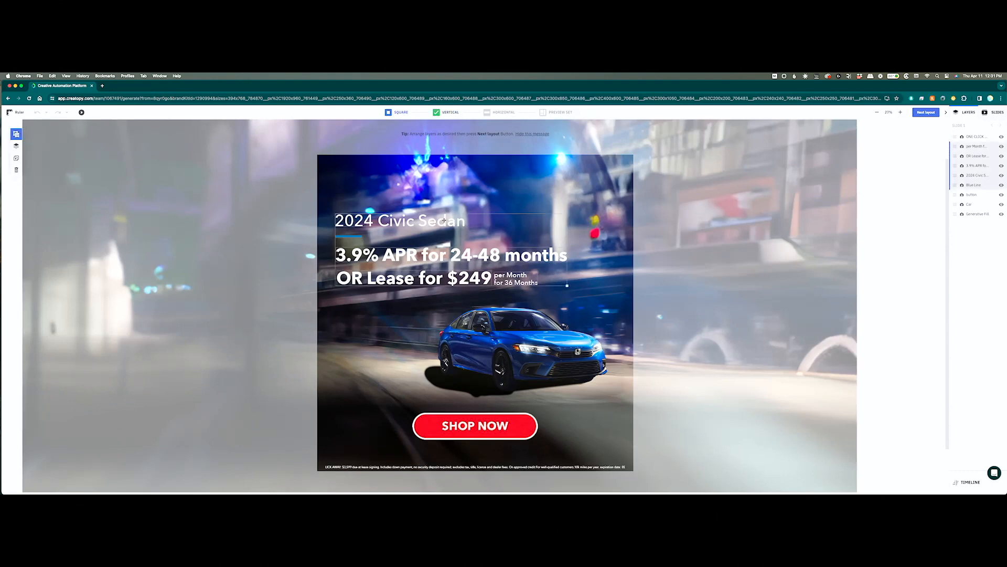
click(444, 221)
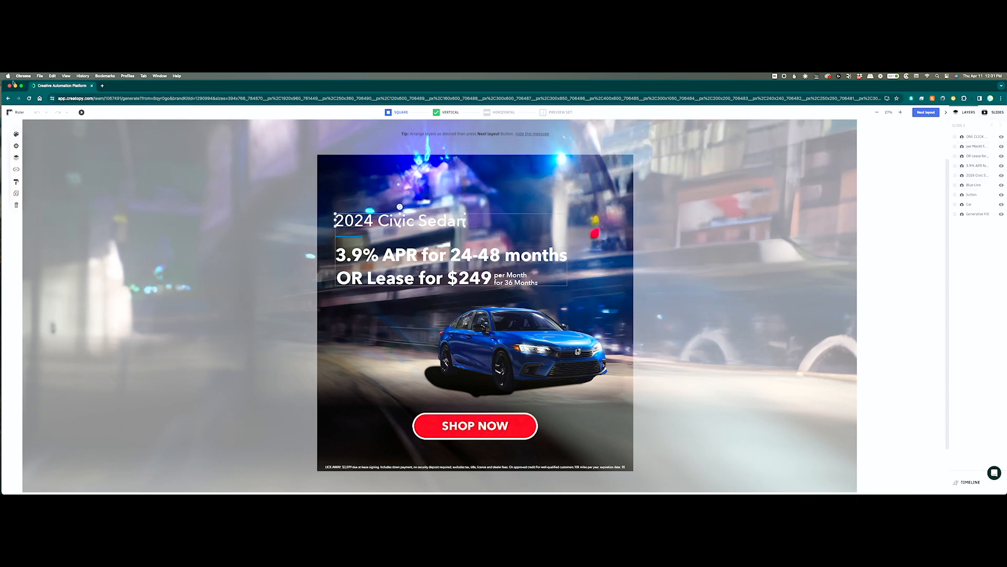
click(16, 149)
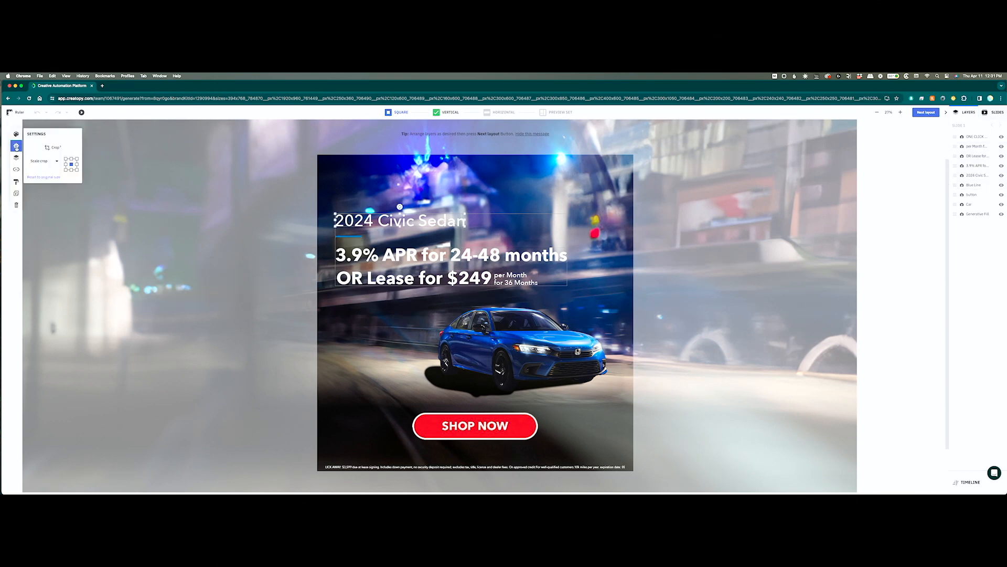
click(53, 162)
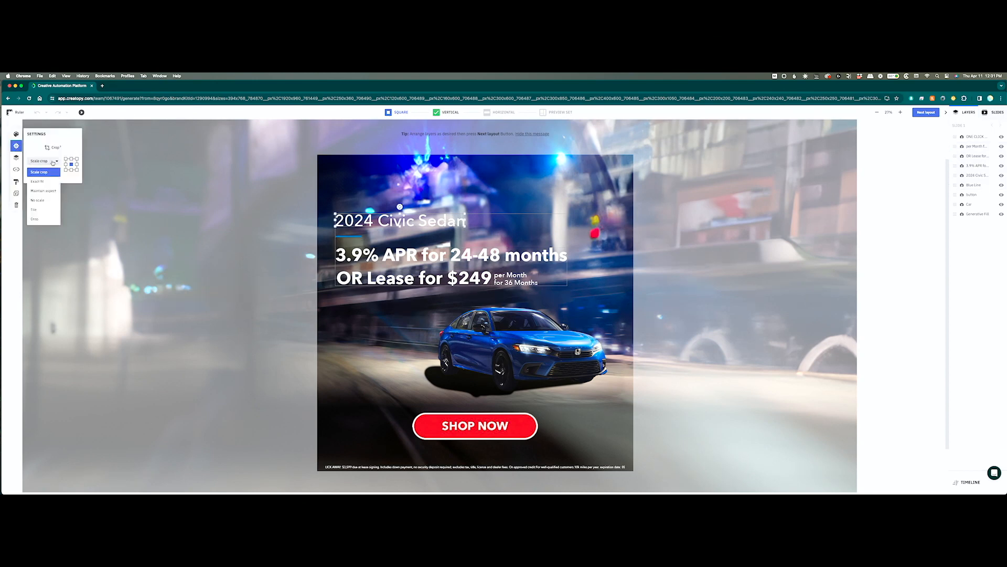
click(48, 192)
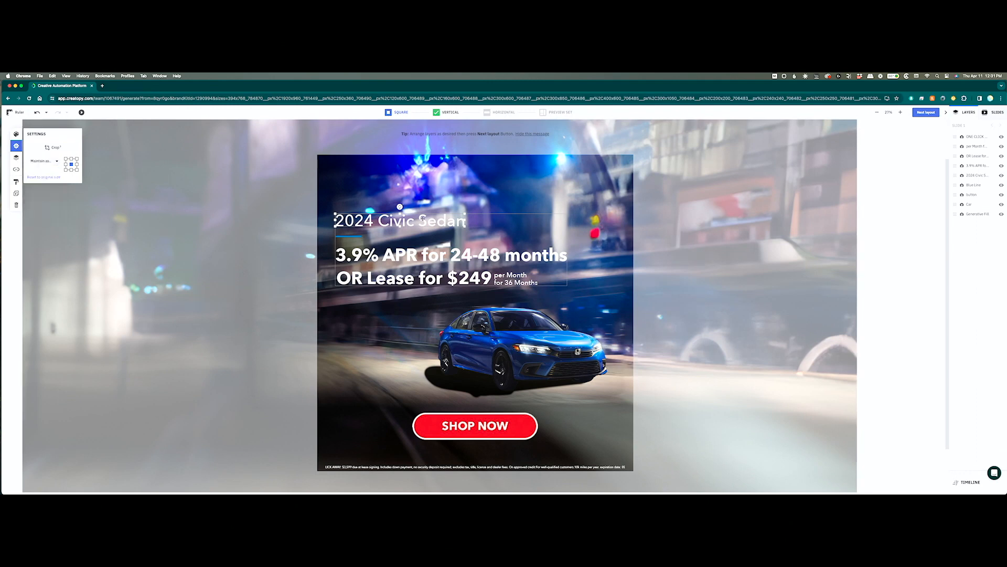
Set the scaling mode of the blue line under the title to Maintain aspect
click(353, 237)
click(353, 236)
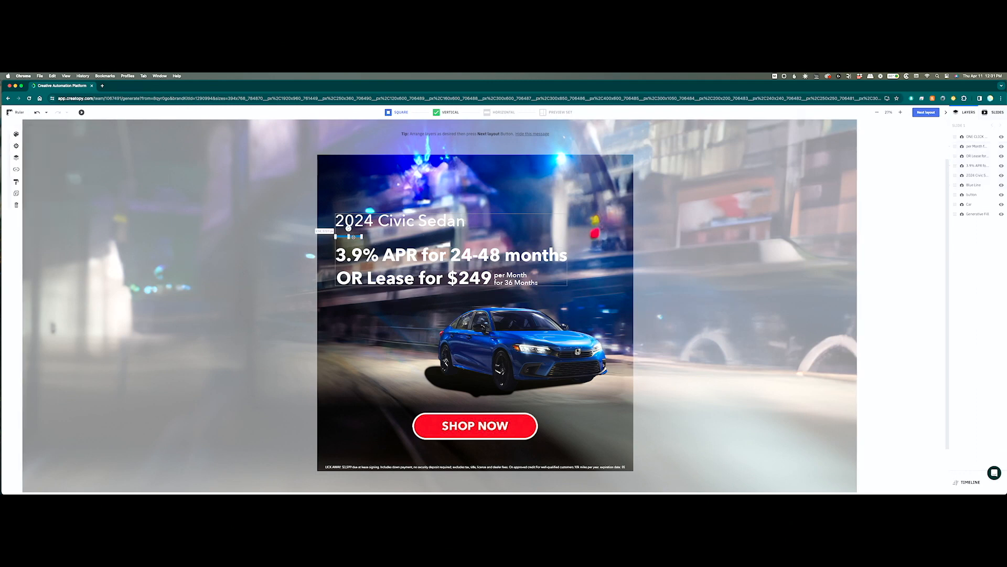
click(16, 146)
click(52, 161)
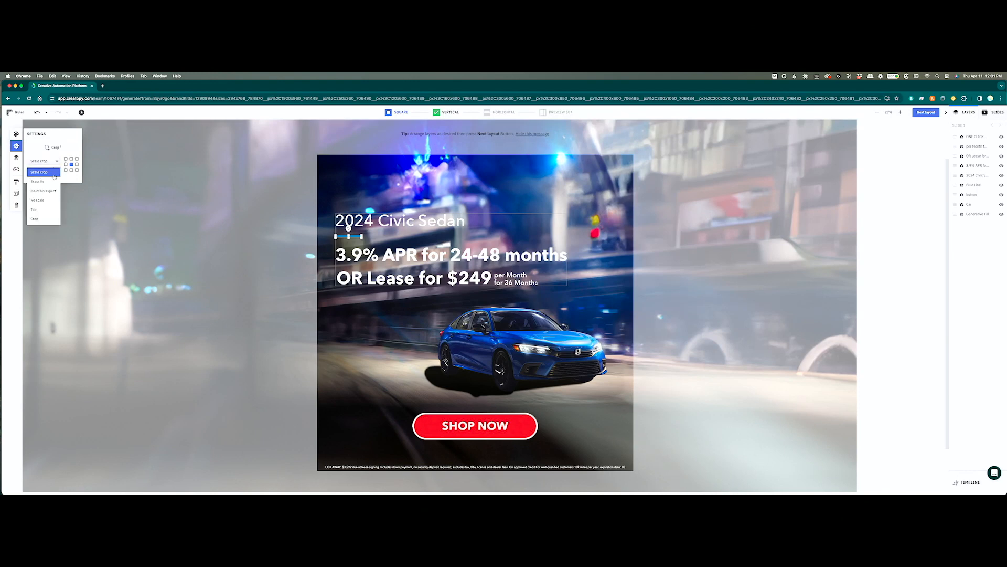
click(51, 190)
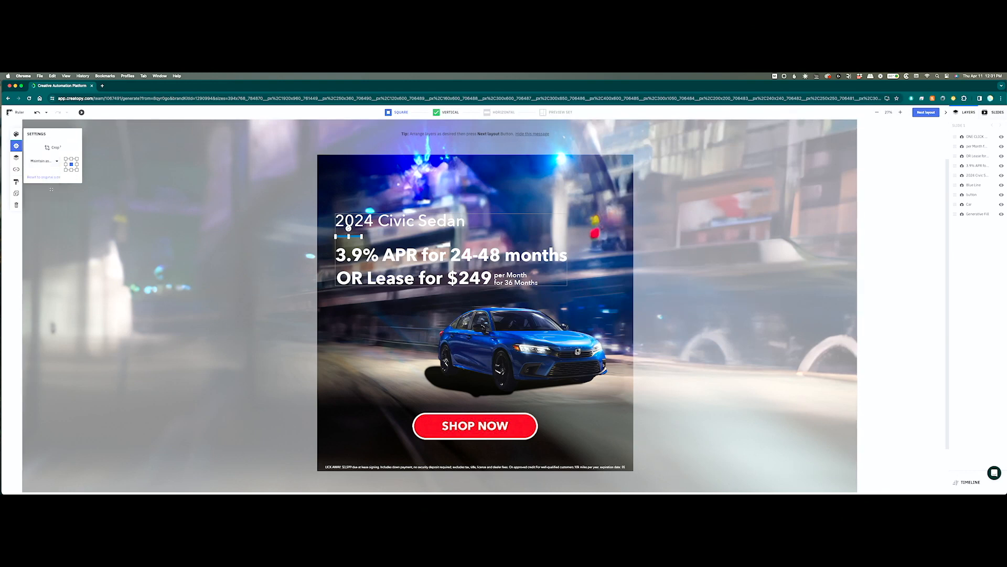
Try the Exact fit scaling mode on the blue line and switch it back to Maintain aspect
click(43, 161)
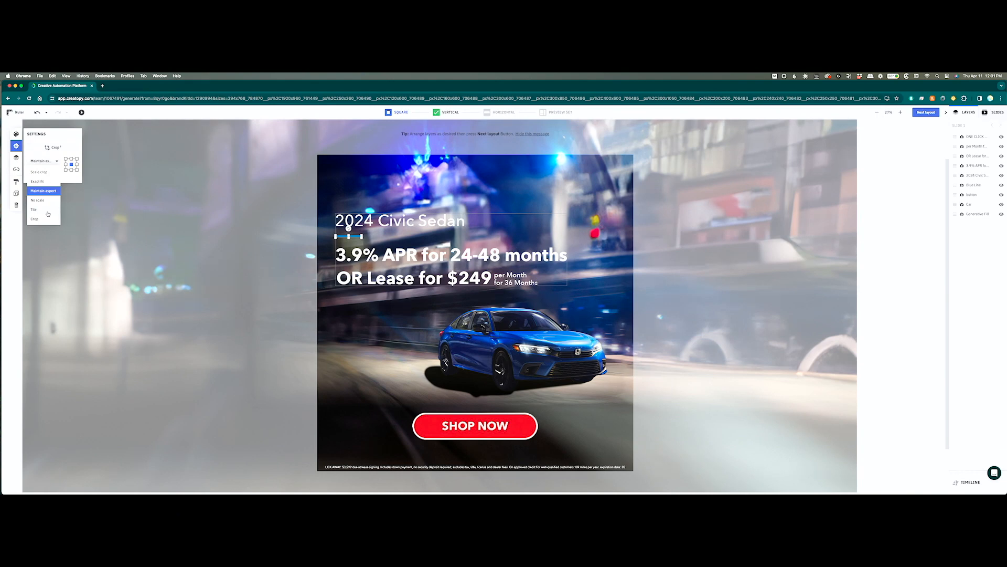
click(46, 182)
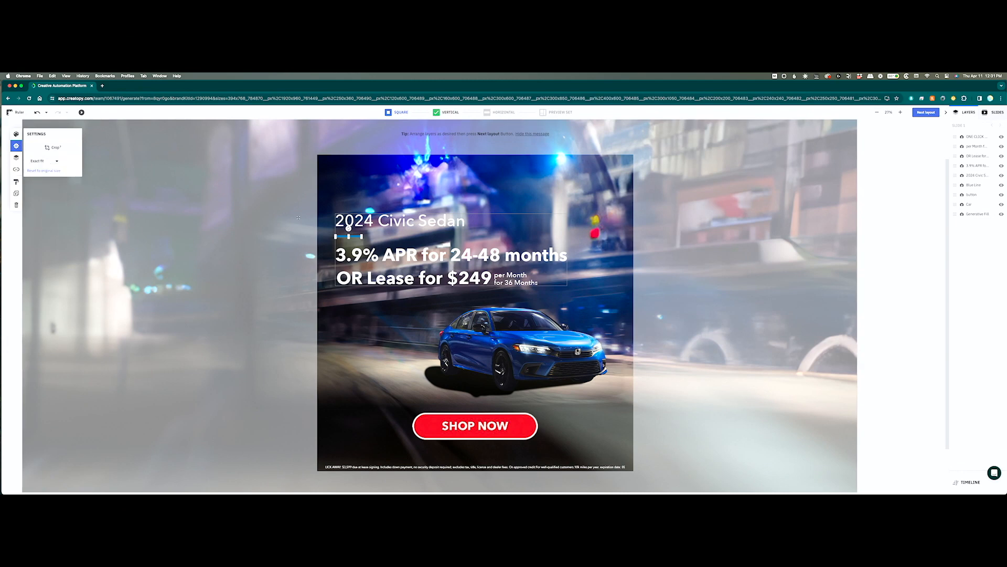
click(50, 164)
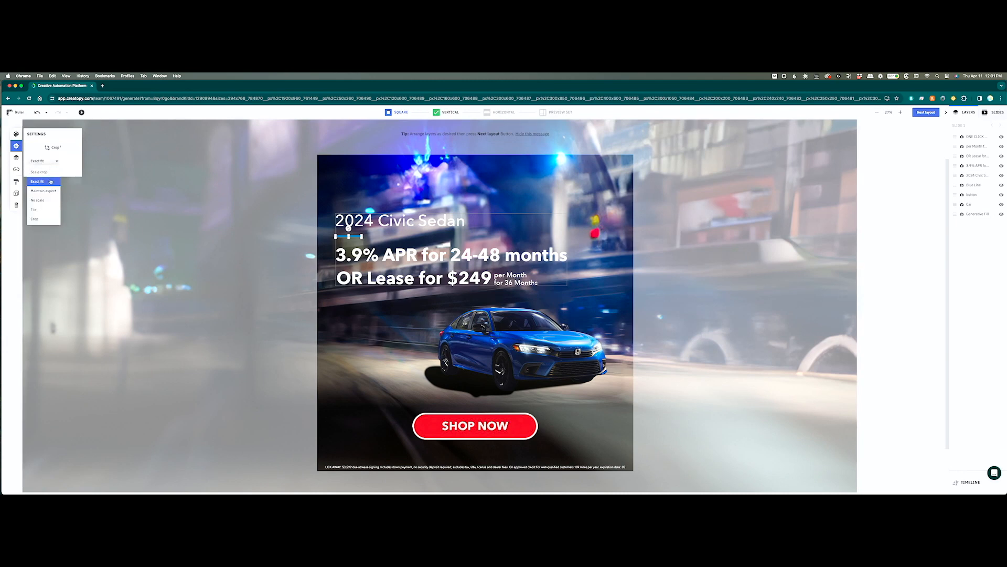
click(46, 194)
Set the scaling mode of the "3.9% APR for 24-48 months" text image to Maintain aspect
double_click(377, 259)
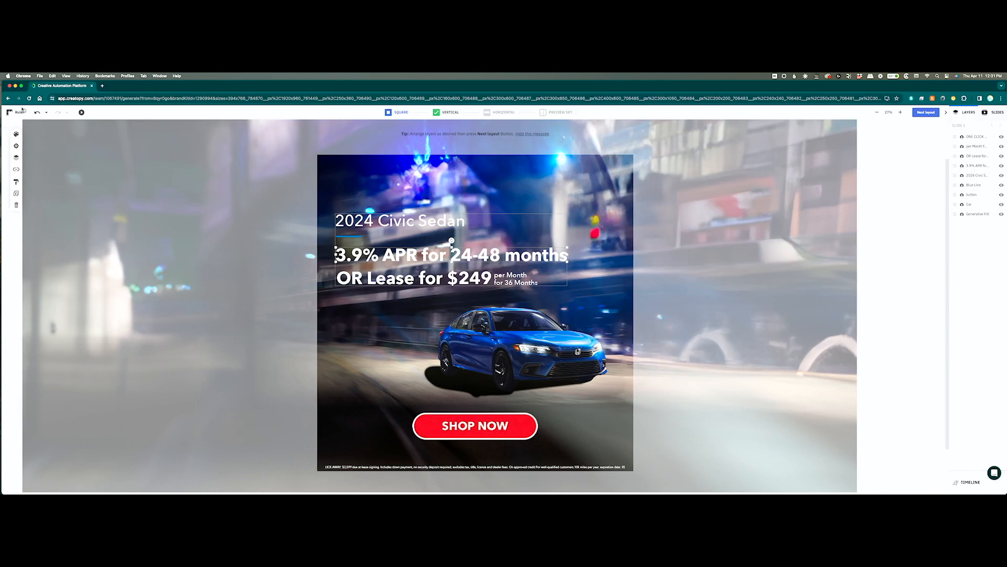
click(16, 145)
click(45, 160)
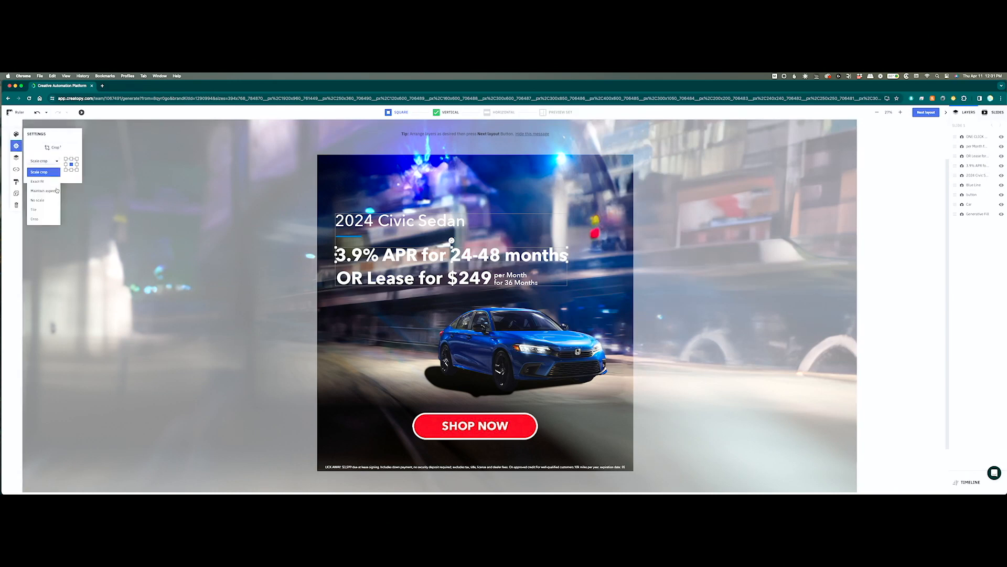
click(43, 190)
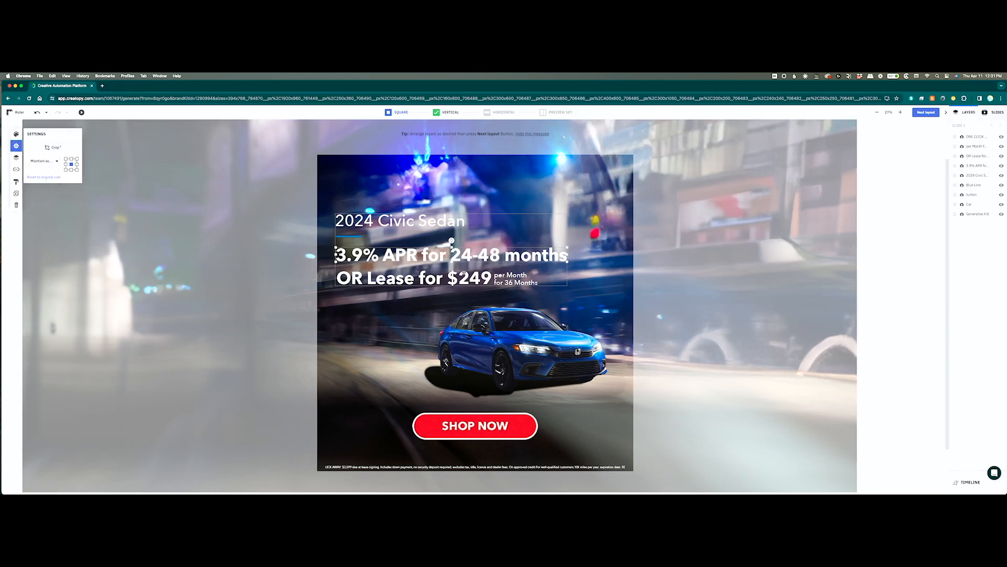
Set the scaling mode of the "OR Lease for $249" text image to Maintain aspect
double_click(468, 277)
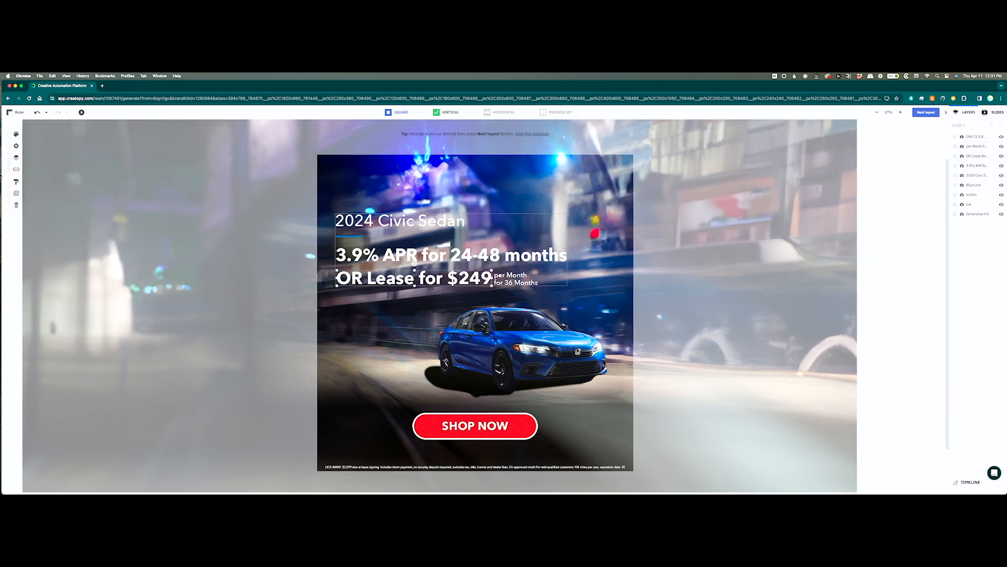
click(16, 146)
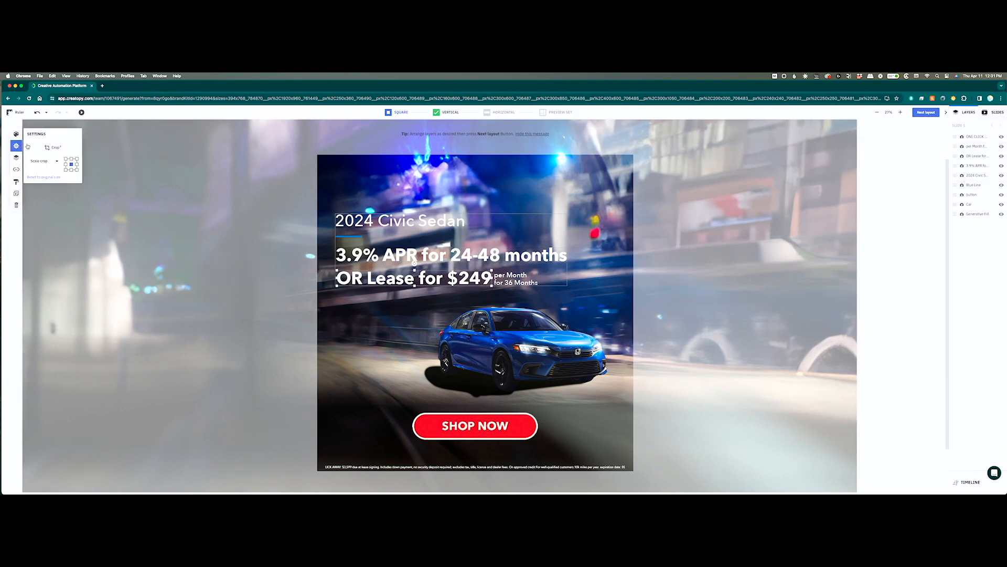
click(50, 162)
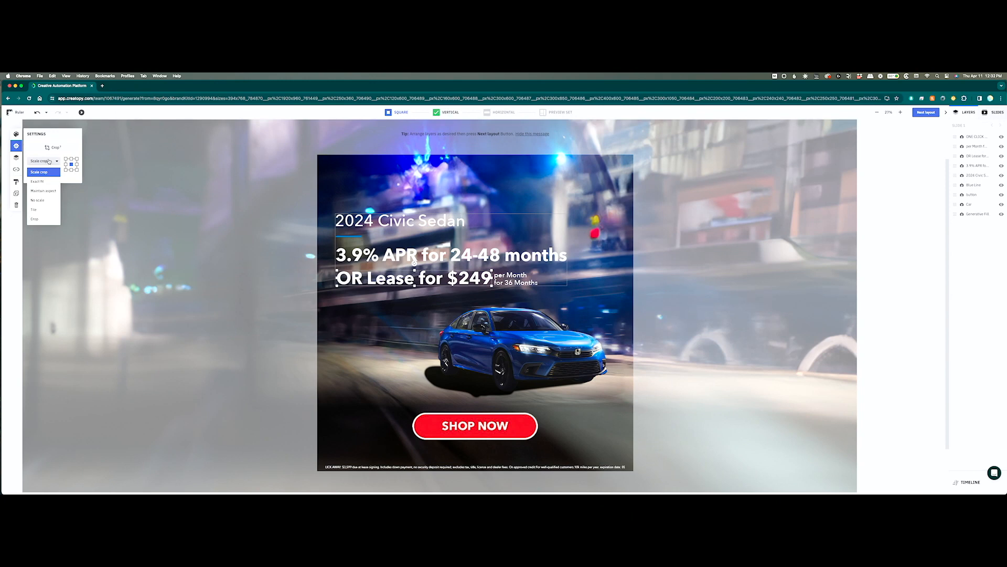
click(50, 190)
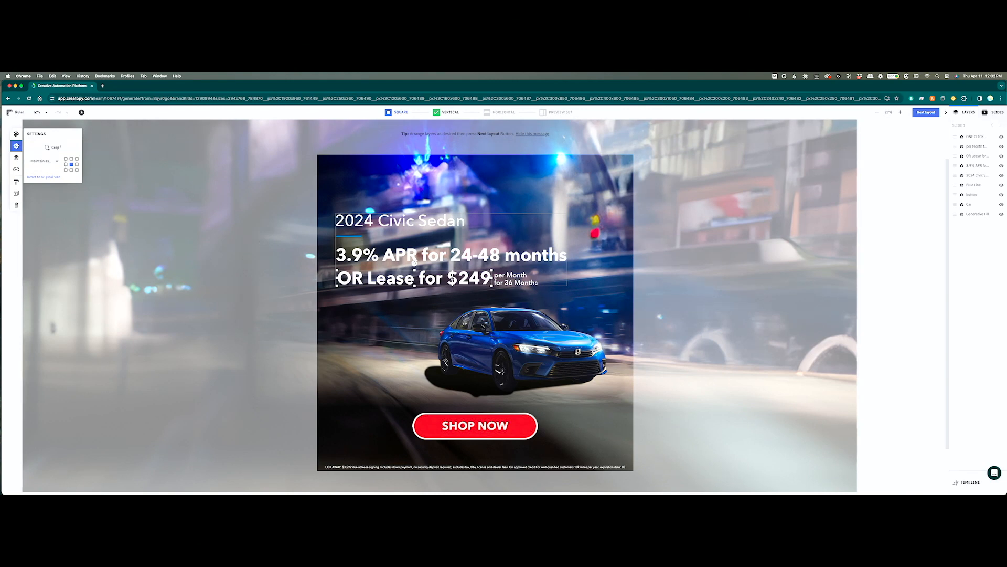
Set the scaling mode of the "per Month for 36 Months" text image to Maintain aspect
double_click(510, 278)
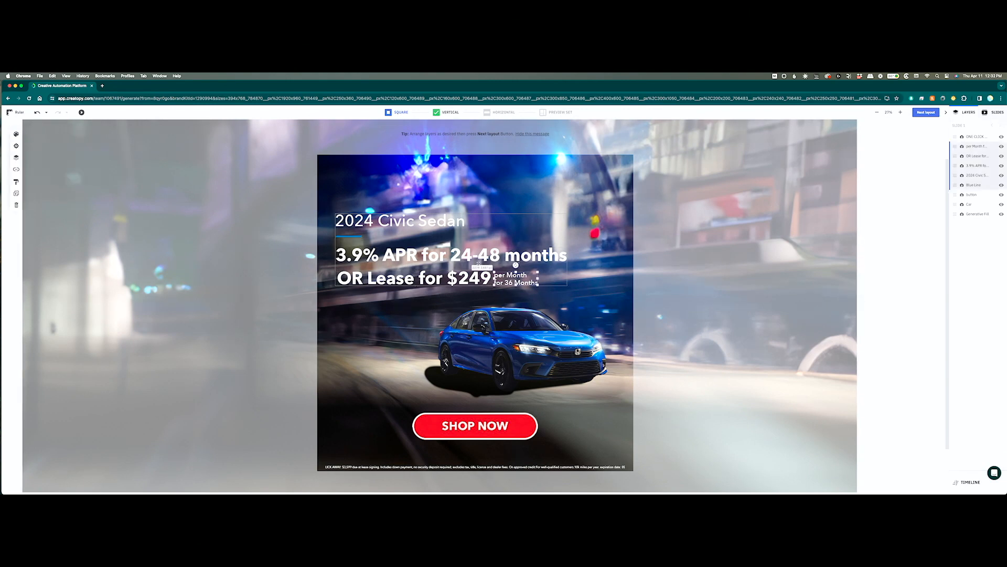
click(16, 157)
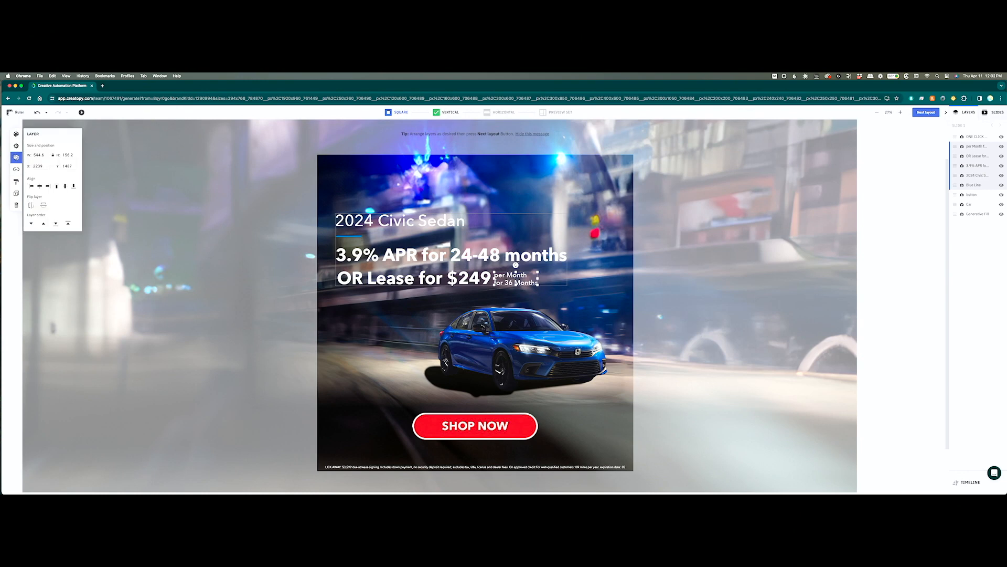
click(16, 145)
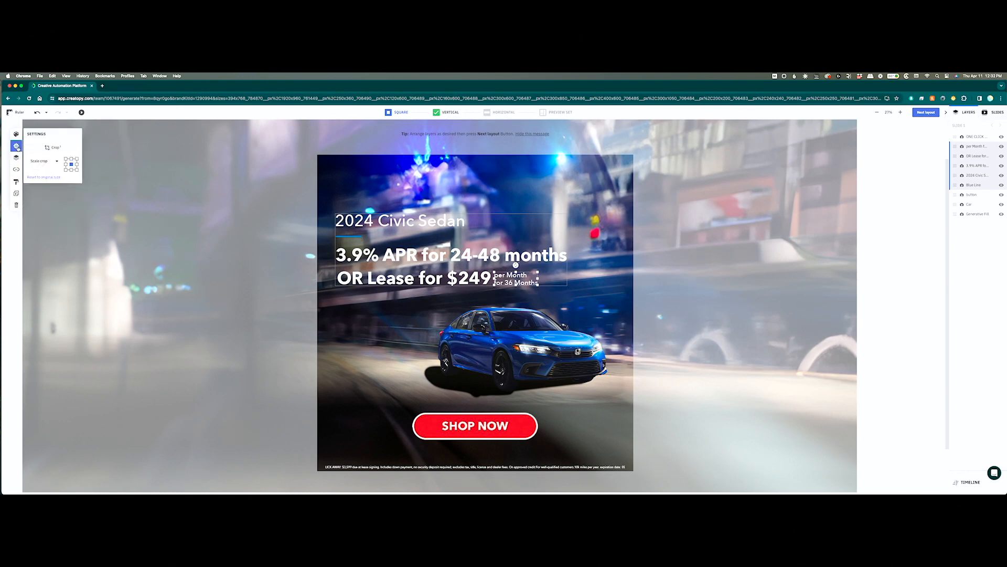
click(56, 162)
click(44, 190)
Set the scaling mode of the blue car image in the square layout to Maintain aspect
click(639, 349)
click(583, 342)
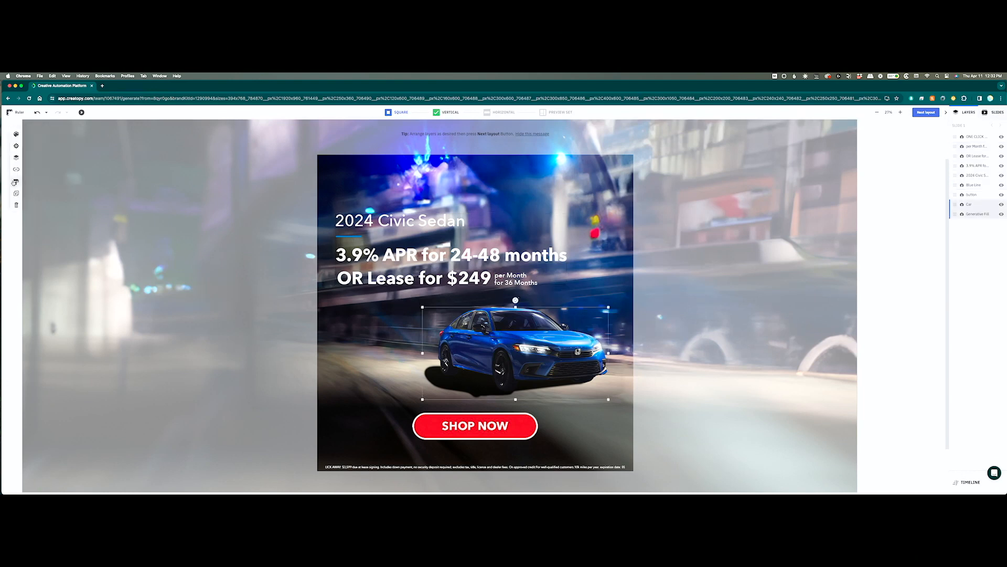
click(16, 146)
click(55, 159)
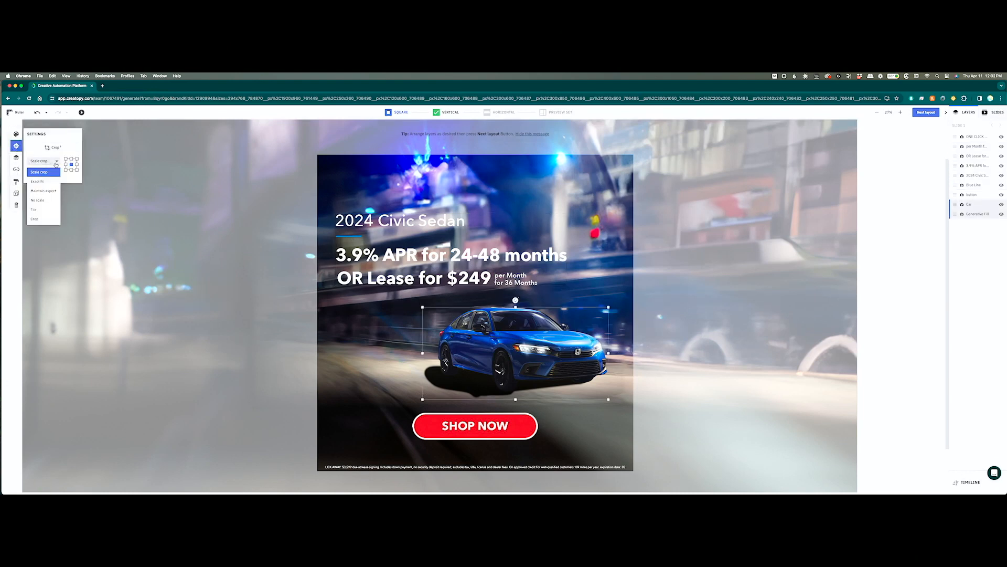
click(49, 193)
Set the scaling mode of the SHOP NOW button in the square layout to Maintain aspect
click(473, 416)
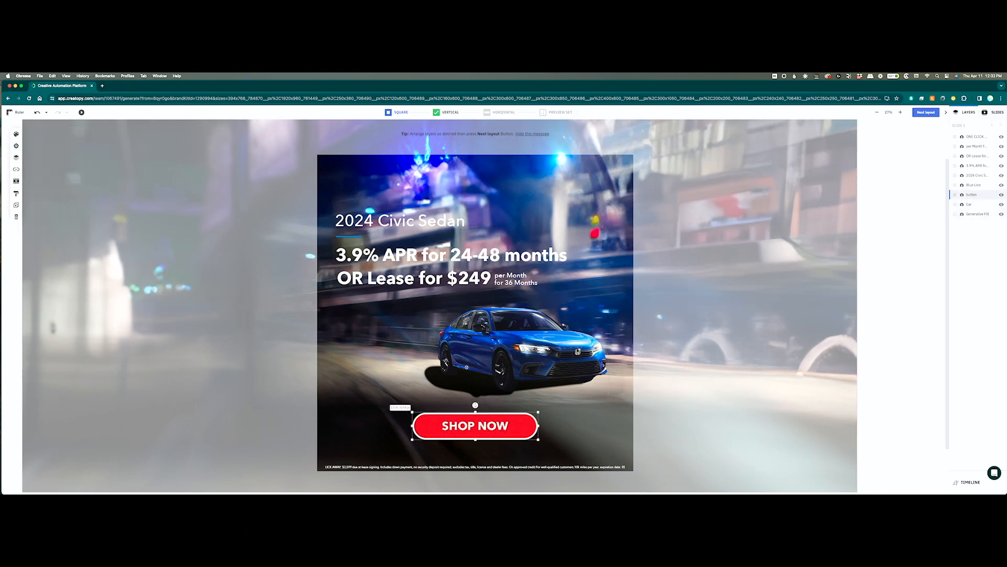
click(17, 147)
click(52, 161)
click(50, 191)
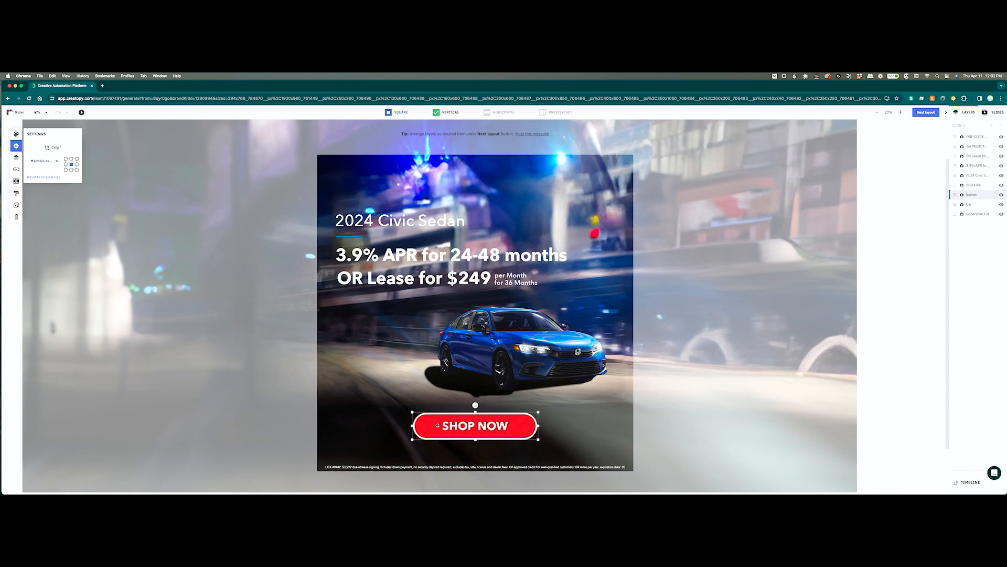
Set the scaling mode of the disclaimer line along the square banner's lower edge to Maintain aspect
click(577, 463)
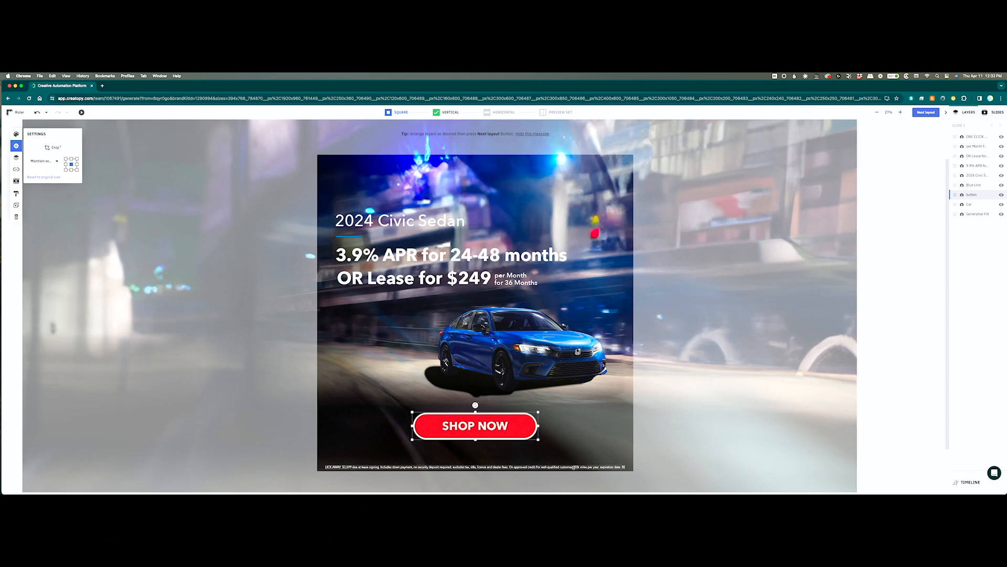
click(16, 157)
click(17, 146)
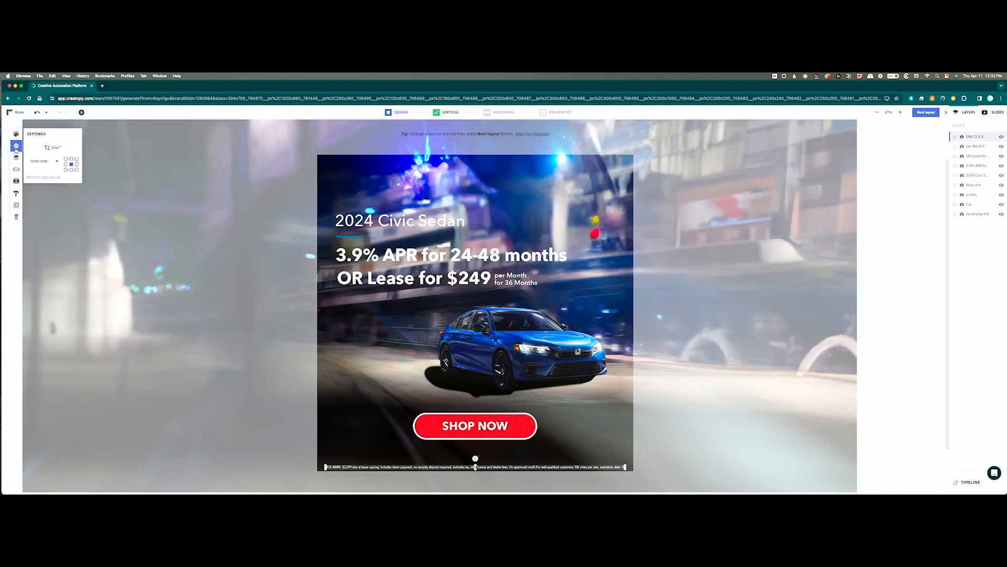
click(44, 160)
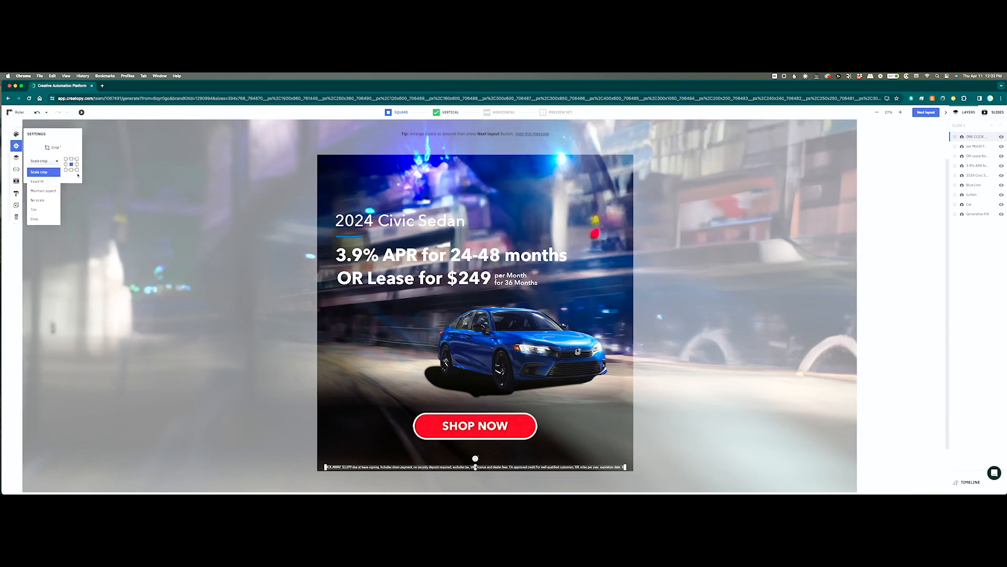
click(43, 192)
Set the scaling mode of the square layout's background image to Maintain aspect and proceed to the vertical layout
click(224, 224)
click(168, 197)
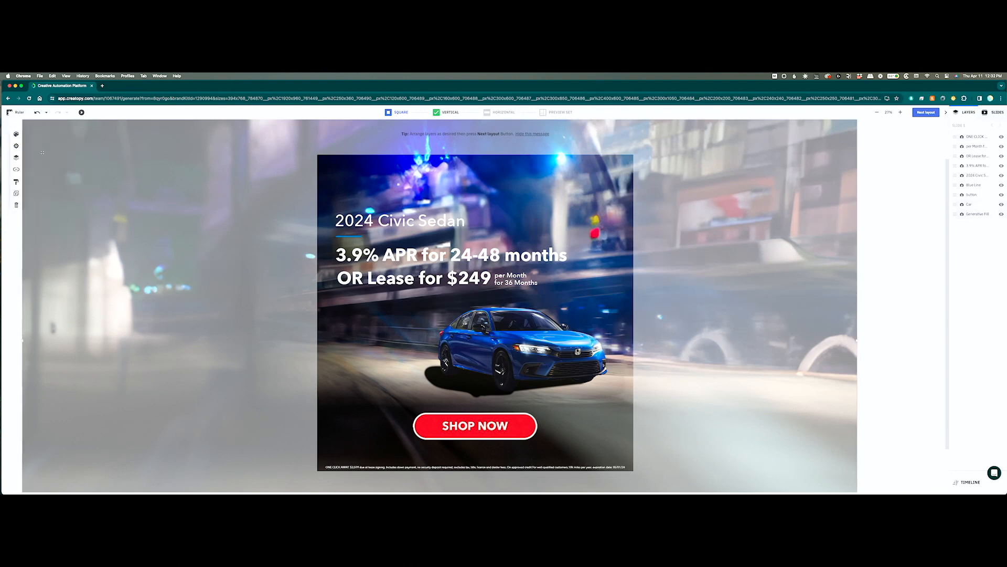
click(17, 146)
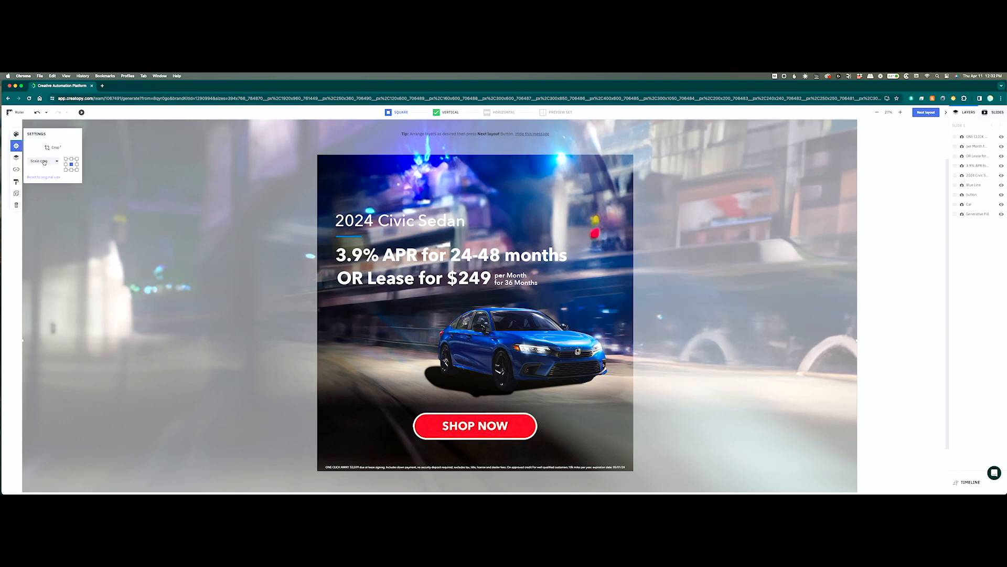
click(44, 161)
click(50, 191)
click(922, 113)
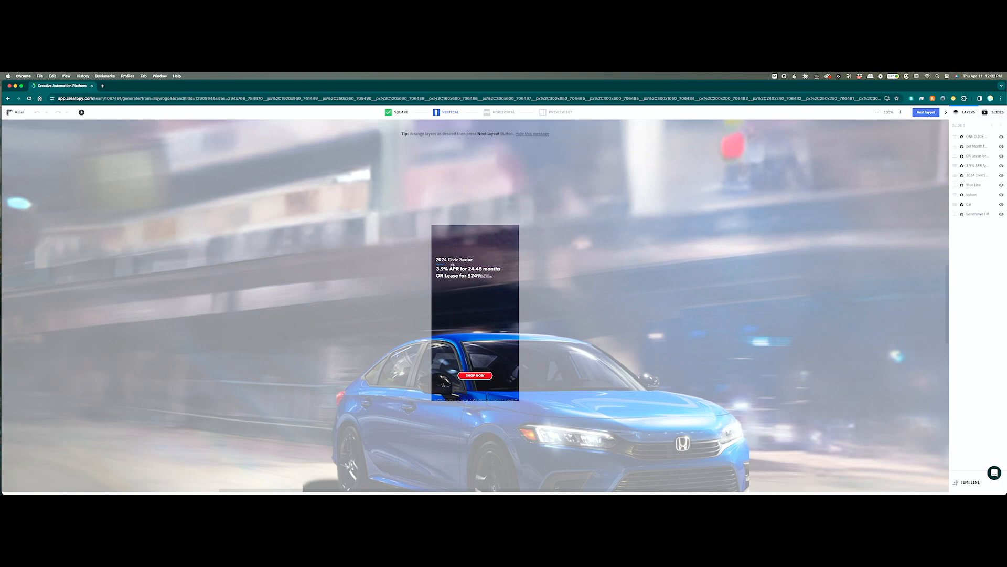
Move the offer text group up near the vertical banner's upper edge and slightly widen the "2024 Civic Sedan" text image
drag(447, 265, 452, 240)
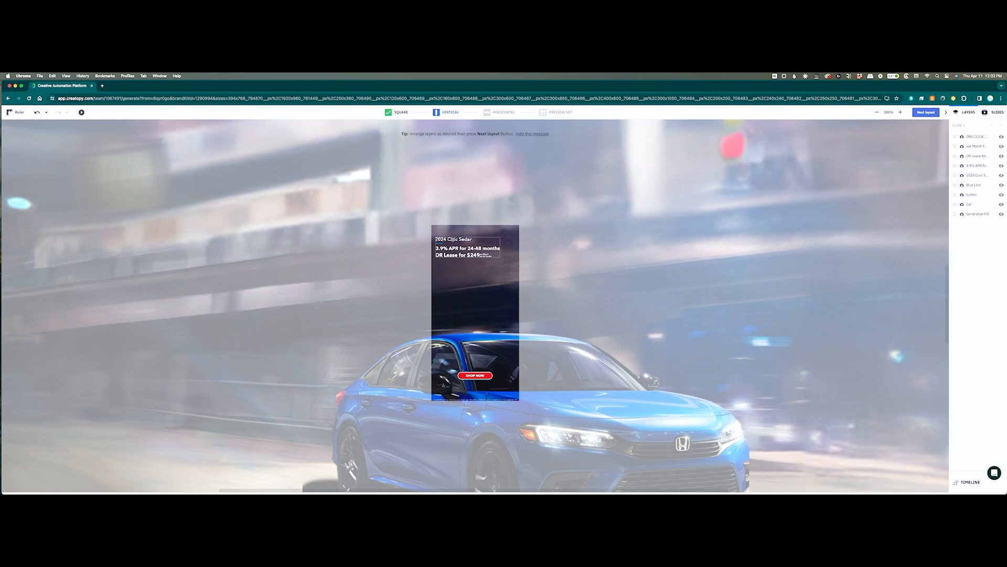
double_click(459, 240)
drag(473, 239, 475, 239)
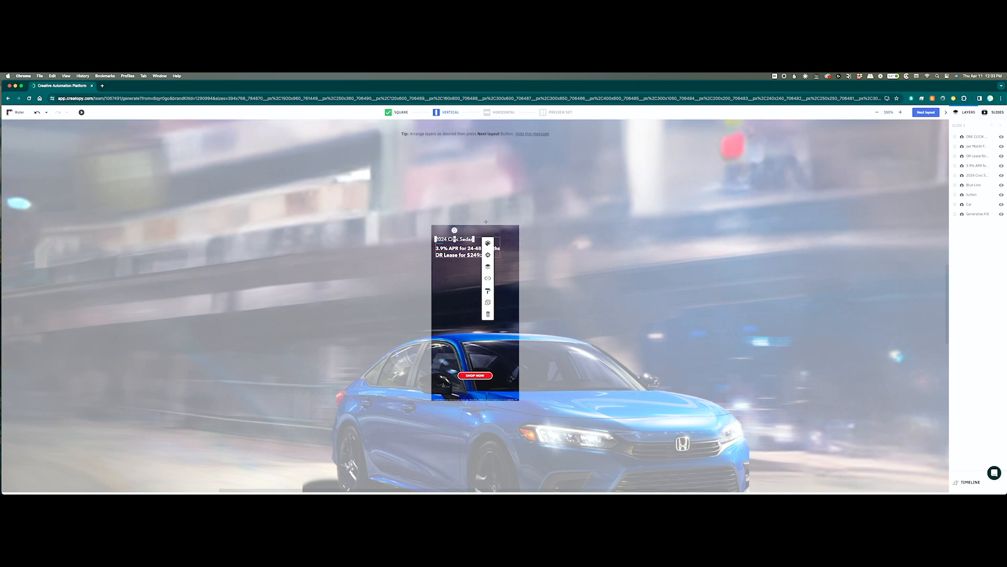
Slightly widen the "3.9% APR for 24-48 months" text image in the vertical layout
click(900, 112)
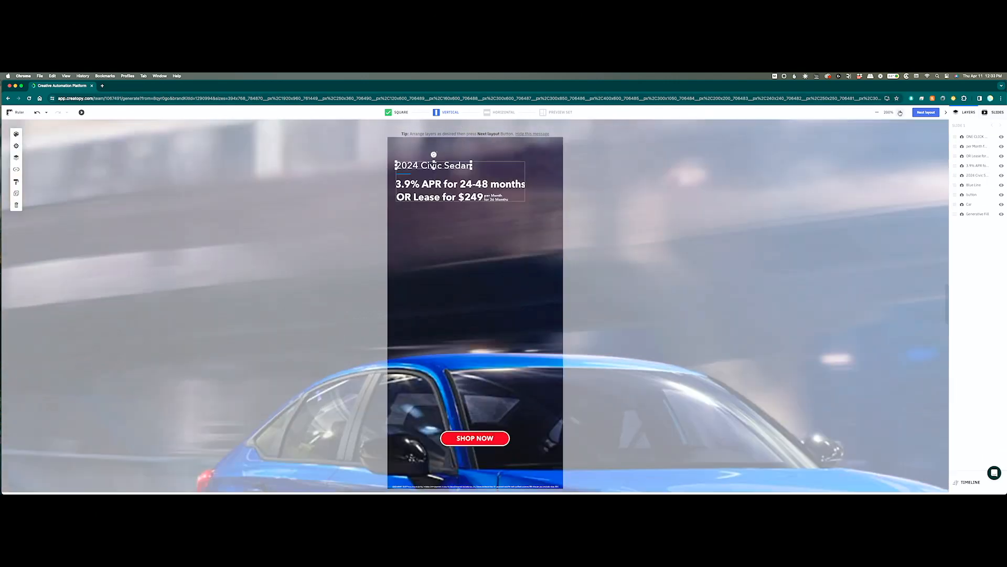
click(489, 181)
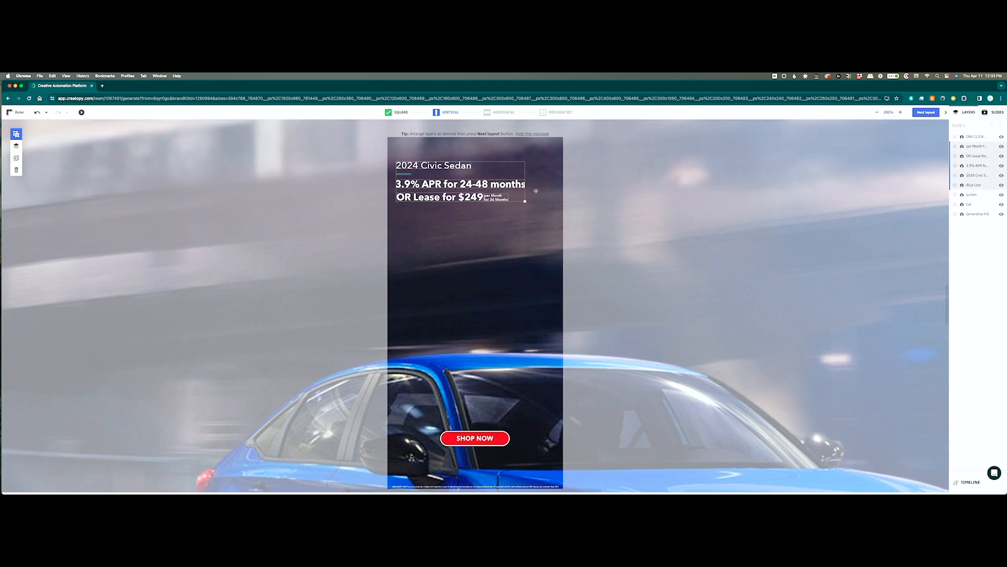
double_click(517, 185)
mouse_move(525, 184)
mouse_down()
mouse_move(540, 185)
mouse_move(527, 184)
mouse_up()
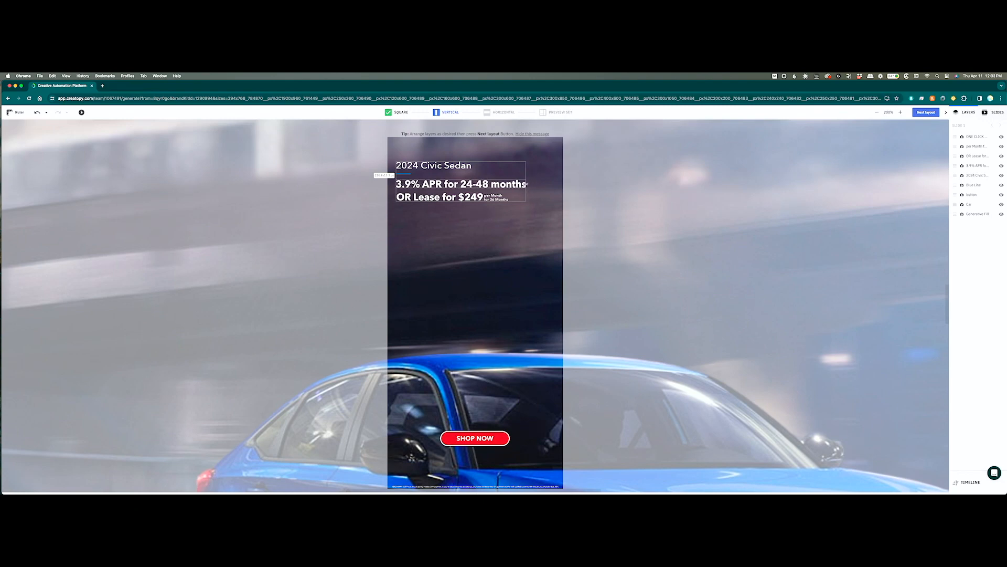
drag(527, 184, 527, 184)
Set the scaling mode of the "OR Lease for $249" text image in the vertical layout to Maintain aspect
click(460, 173)
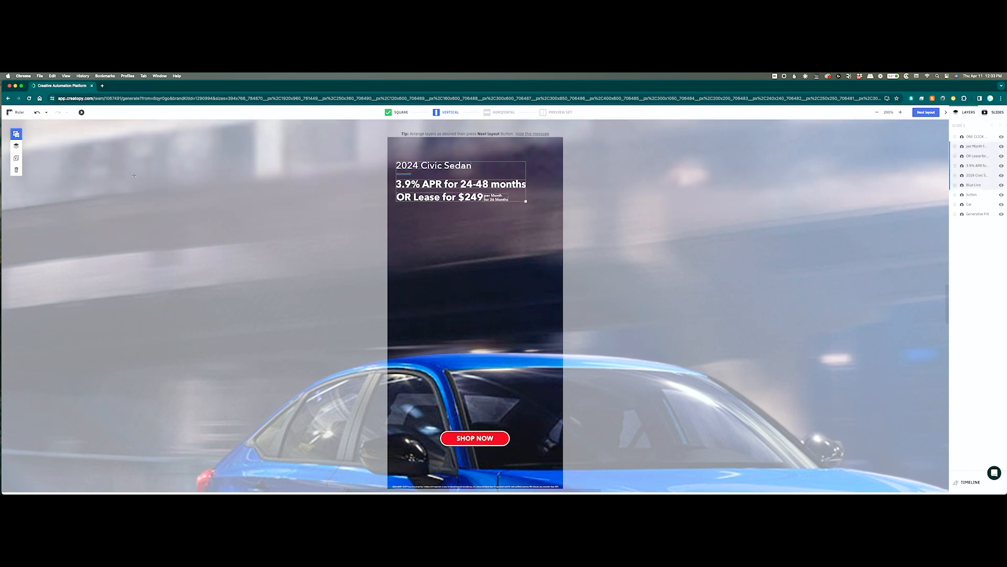
click(454, 195)
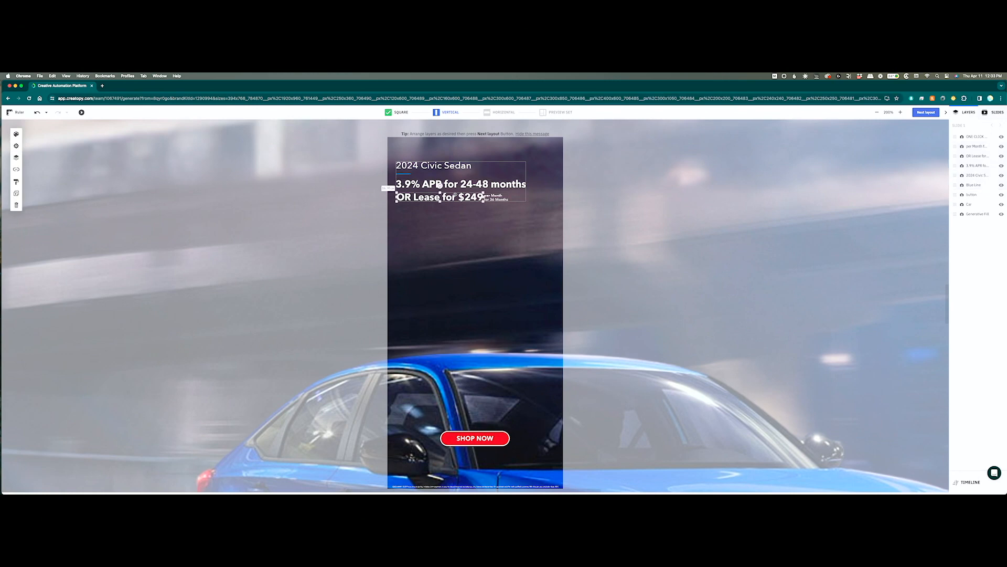
click(17, 146)
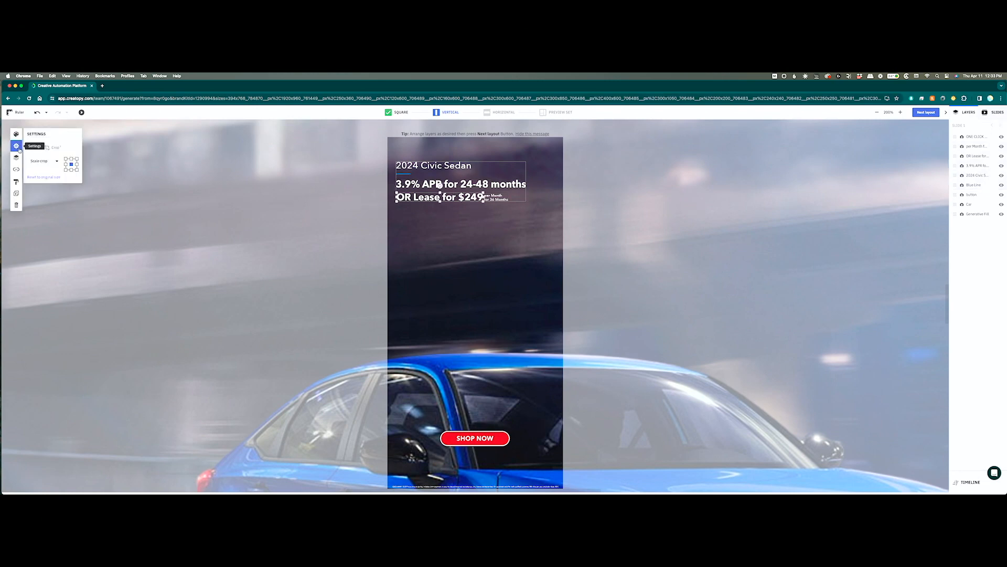
click(44, 160)
click(50, 191)
Set the scaling mode of the "per Month for 36 Months" text image in the vertical layout to Maintain aspect
click(440, 185)
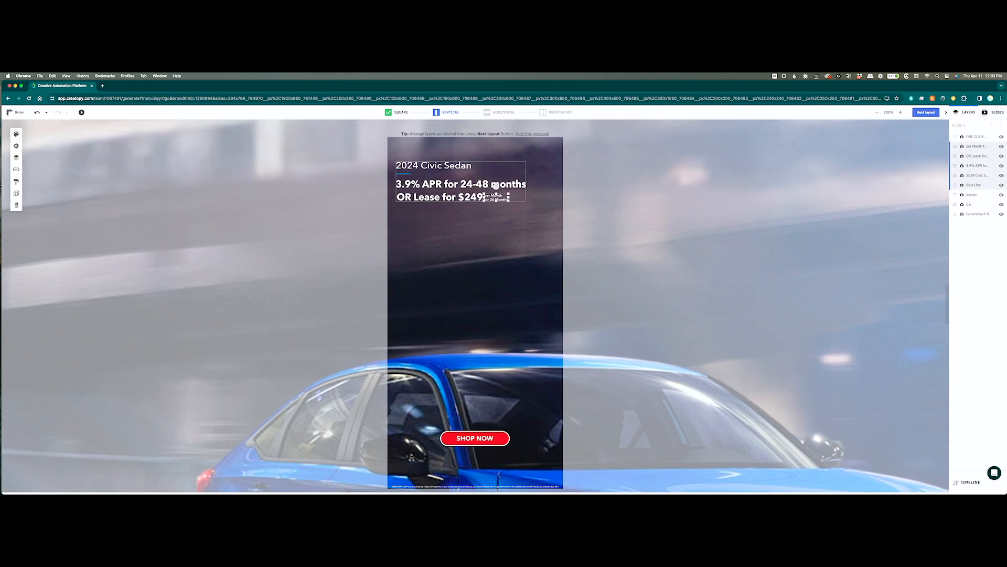
click(17, 146)
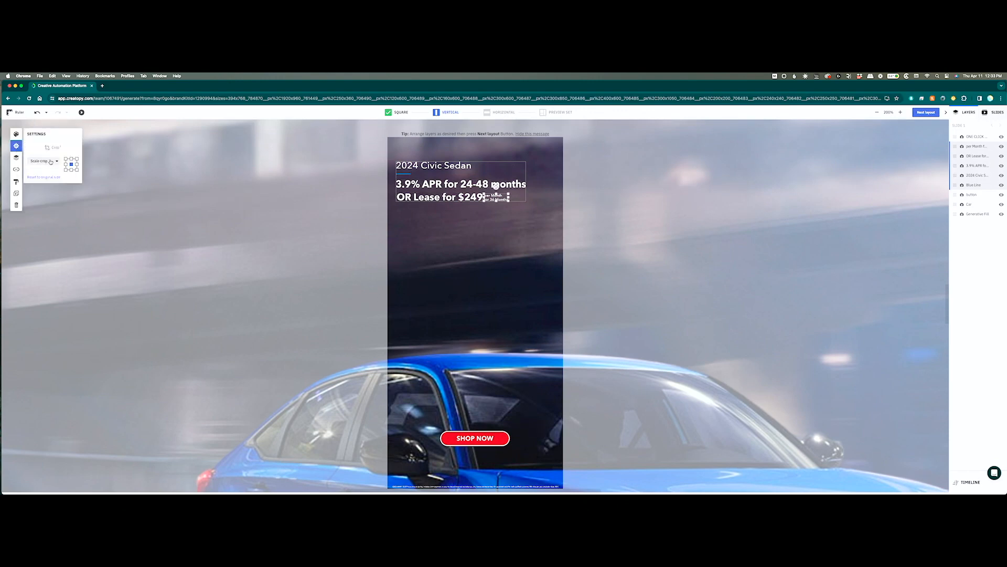
click(44, 160)
click(53, 191)
Set the scaling mode of the "3.9% APR for 24-48 months" text image in the vertical layout to Maintain aspect
click(515, 188)
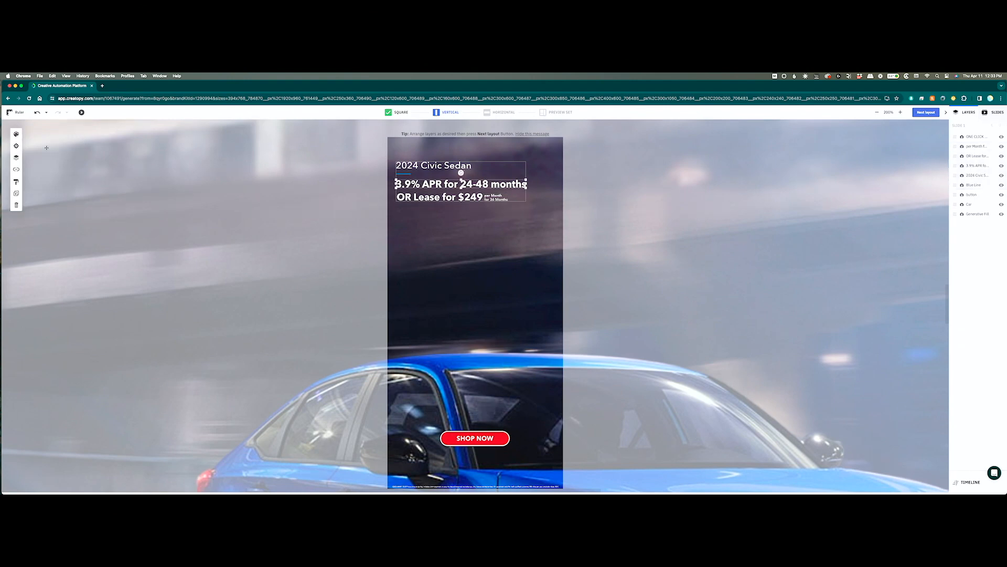
click(16, 145)
click(44, 161)
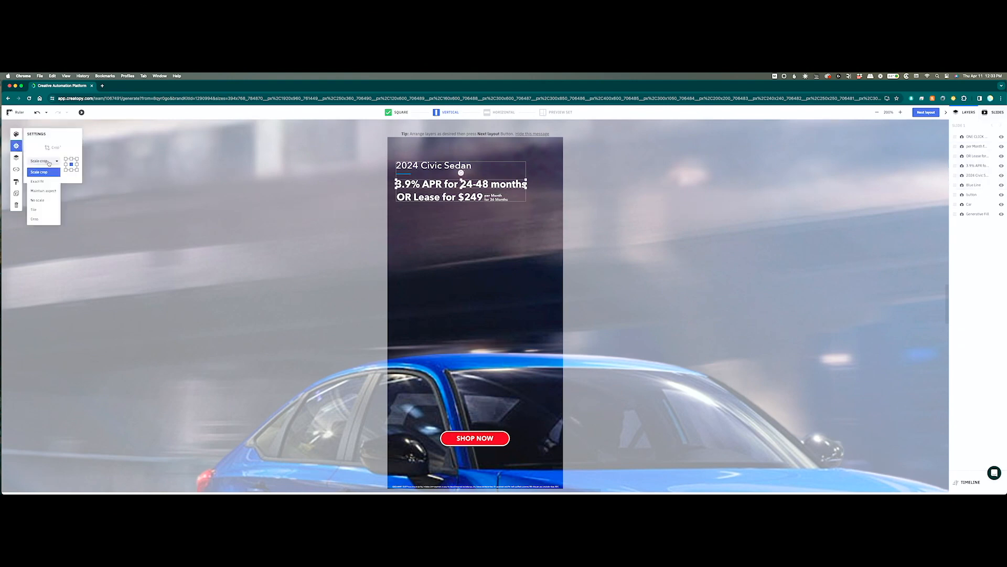
click(48, 191)
Set the scaling mode of the blue line under the heading in the vertical layout to Maintain aspect
click(401, 173)
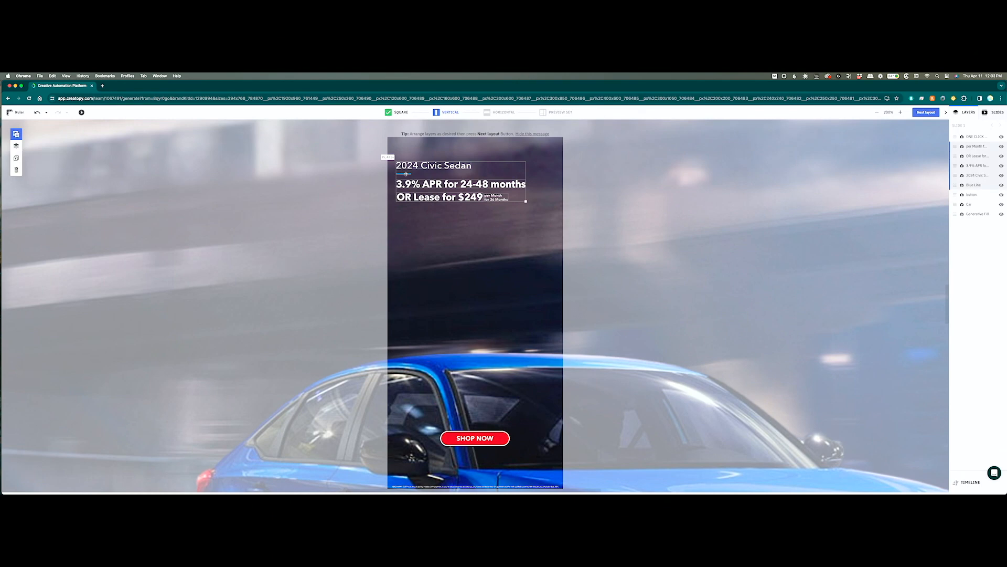
click(16, 146)
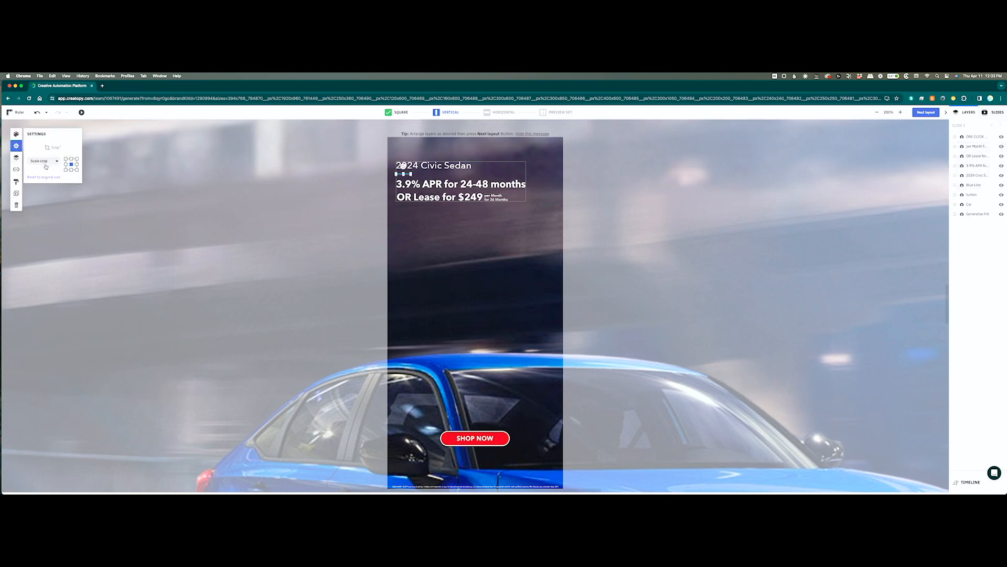
click(43, 161)
click(47, 190)
Set the scaling mode of the "2024 Civic Sedan" text image in the vertical layout to Maintain aspect
click(403, 166)
click(18, 146)
click(44, 160)
click(45, 189)
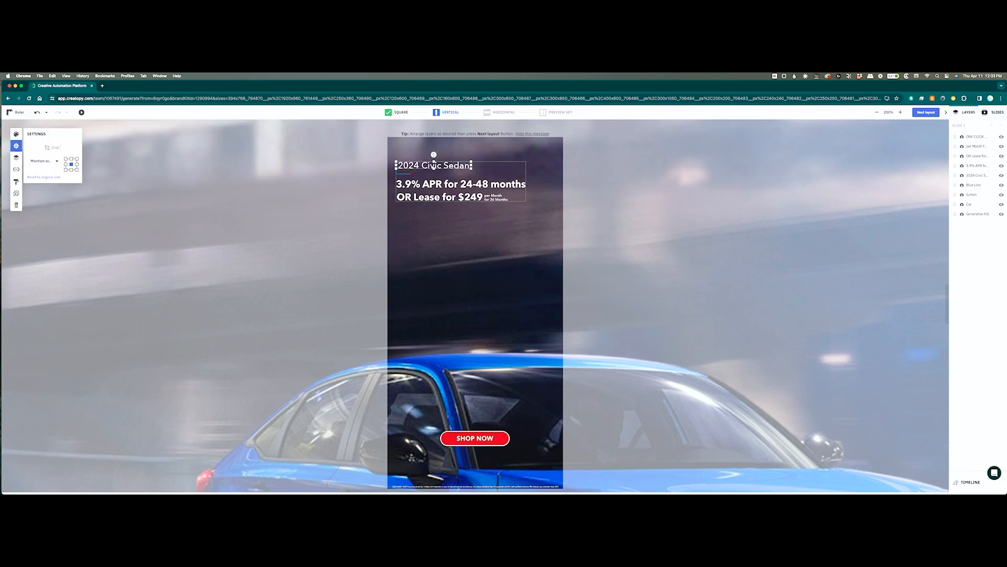
Set the scaling mode of the car image in the vertical layout to Maintain aspect
click(472, 359)
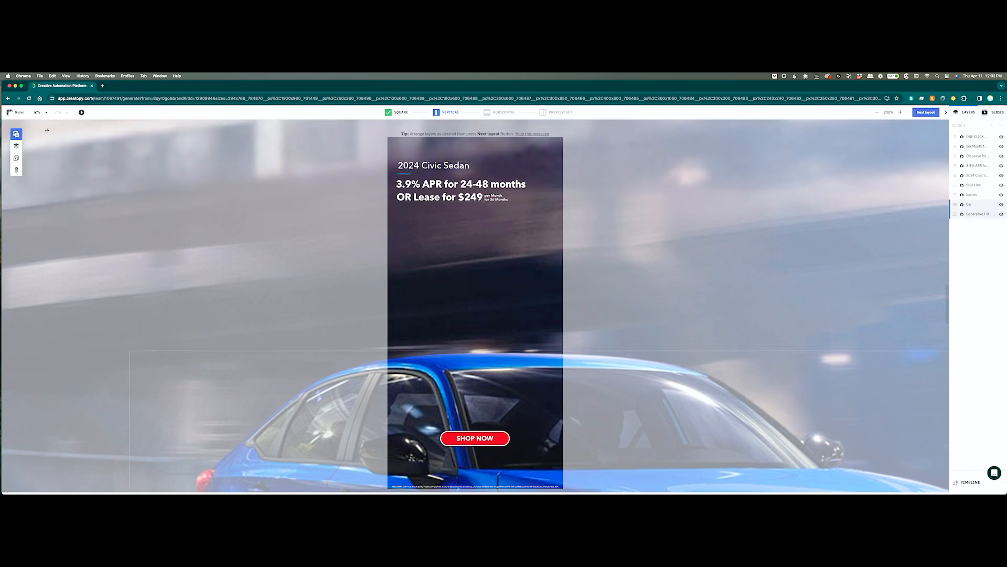
click(451, 373)
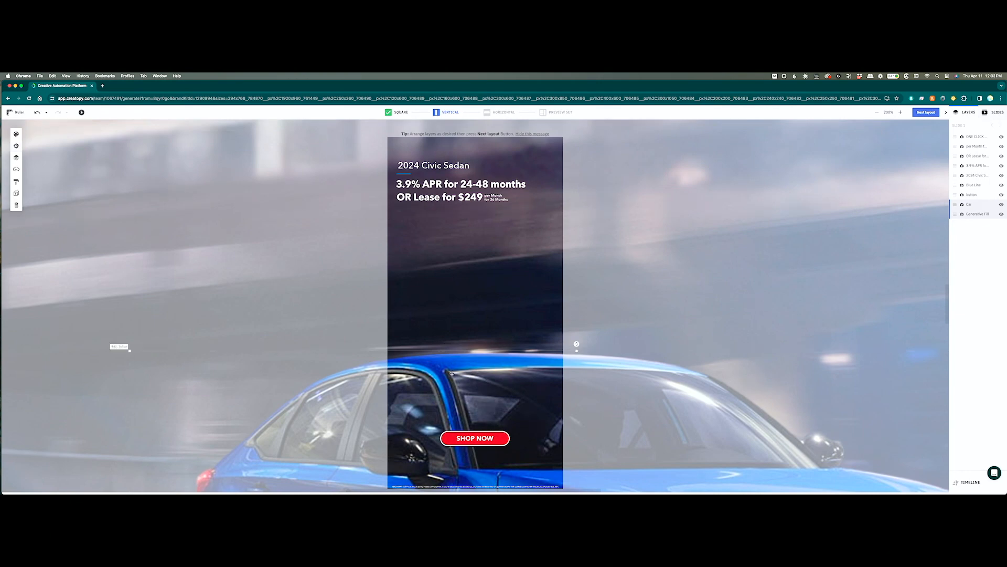
click(16, 146)
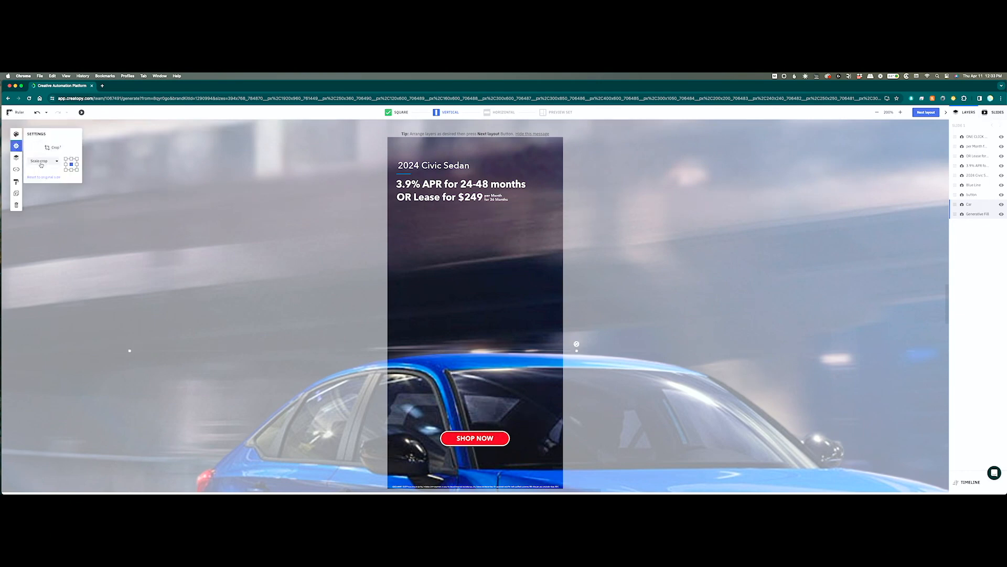
click(43, 161)
click(50, 192)
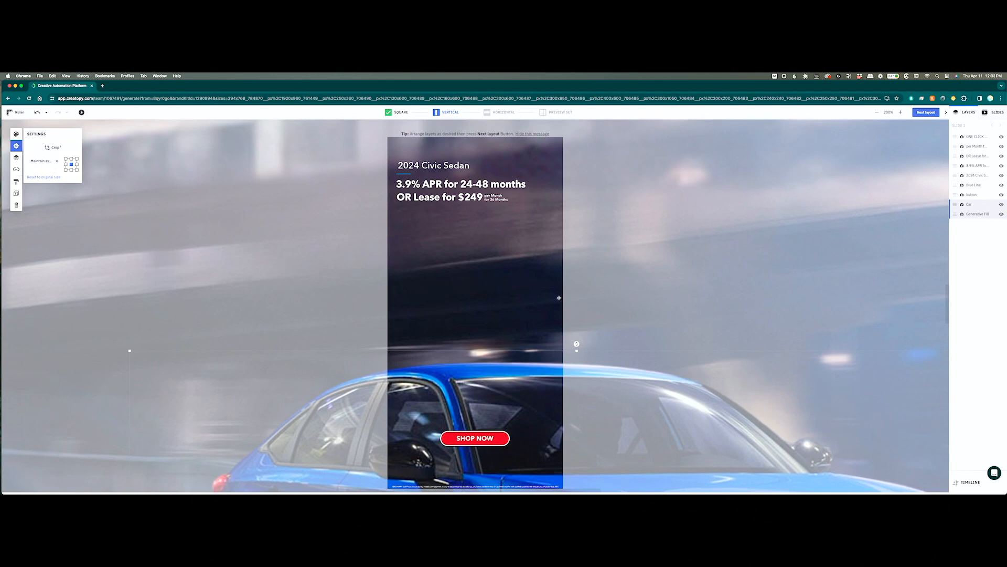
Set the scaling mode of the vertical layout's background image to Maintain aspect
key(Escape)
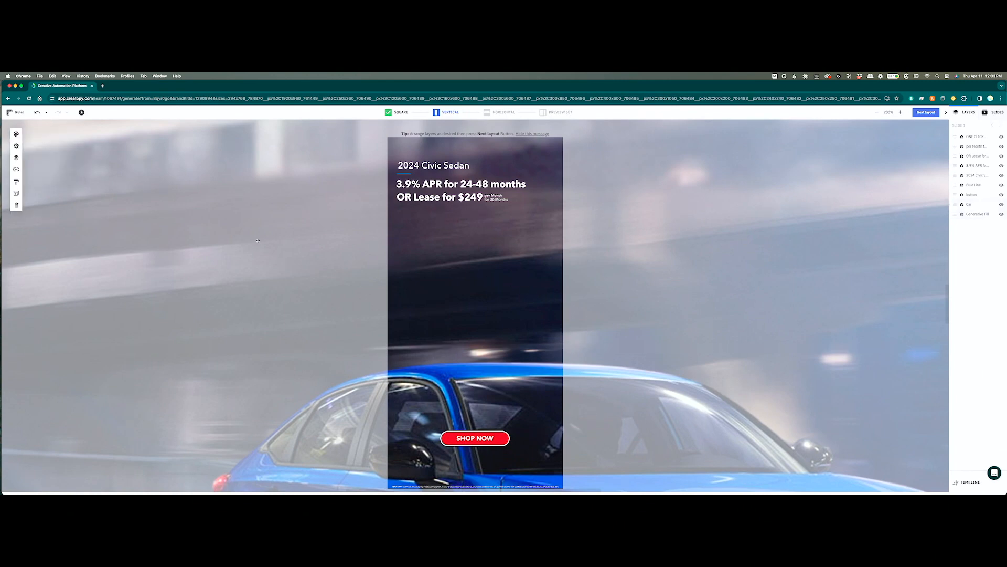
click(16, 146)
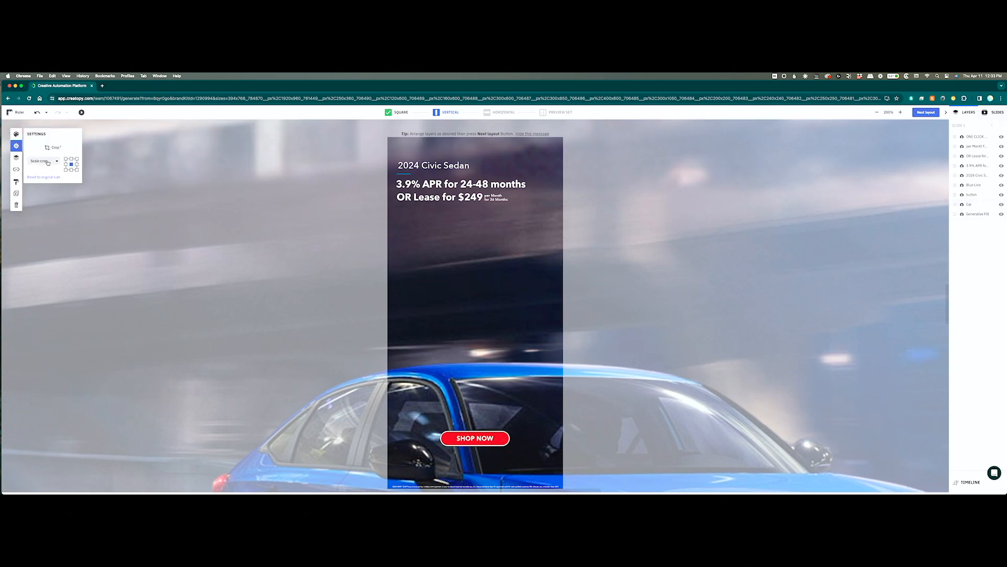
click(43, 161)
click(43, 191)
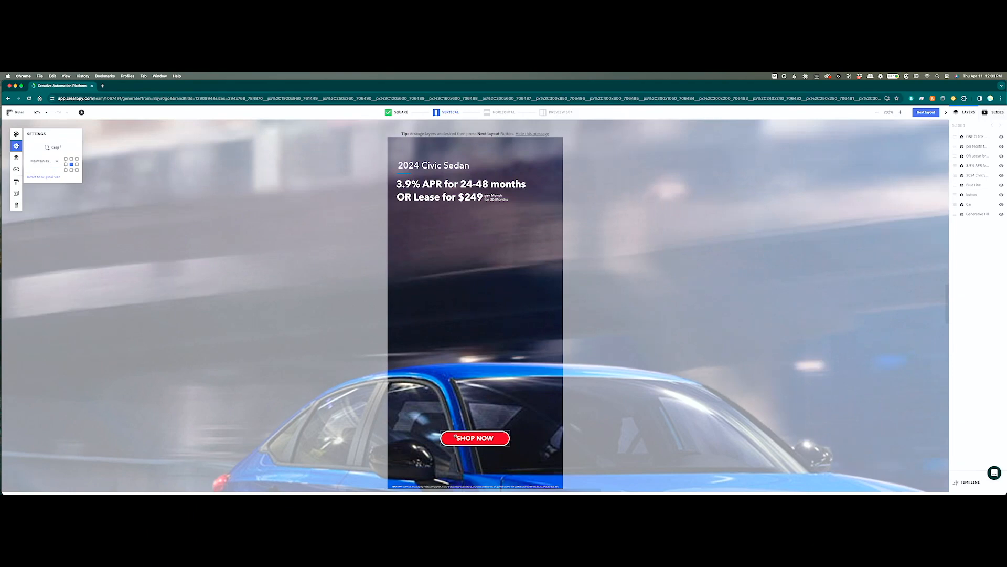
Set the scaling mode of the SHOP NOW button in the vertical layout to Maintain aspect
click(455, 438)
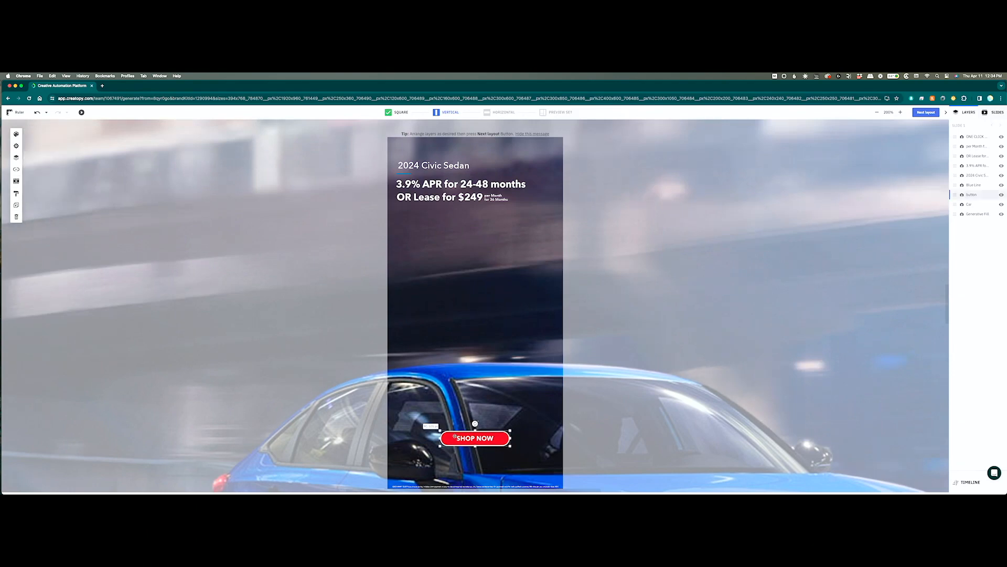
click(17, 145)
click(43, 161)
click(53, 189)
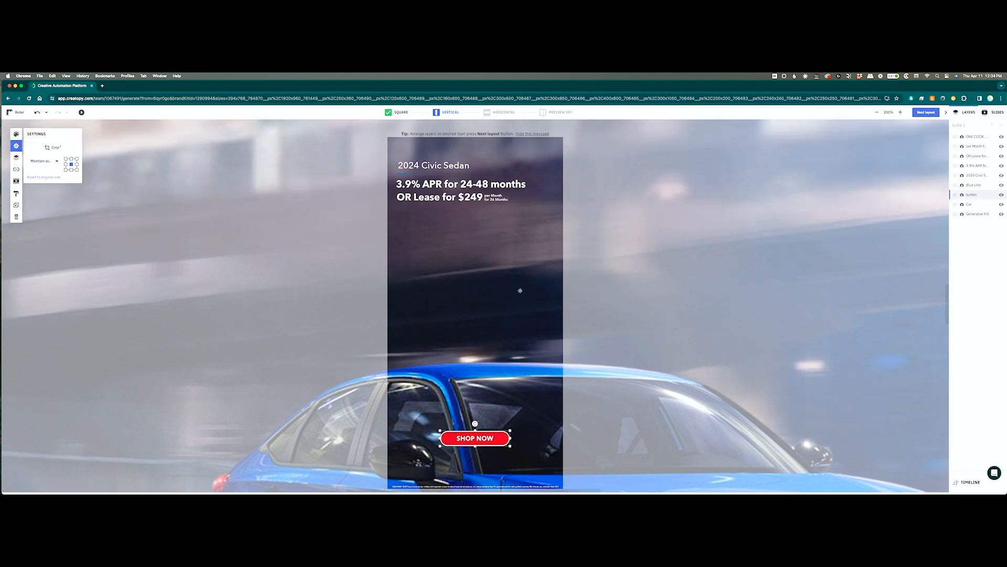
Set the scaling mode of the fine-print disclaimer in the vertical layout to Maintain aspect
scroll(547, 297, down, 4)
click(506, 306)
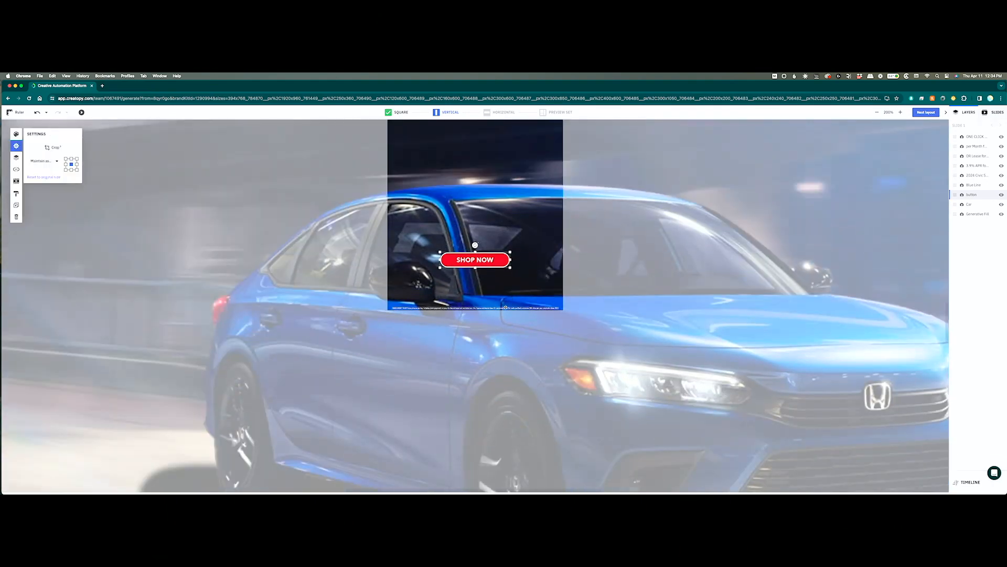
click(16, 146)
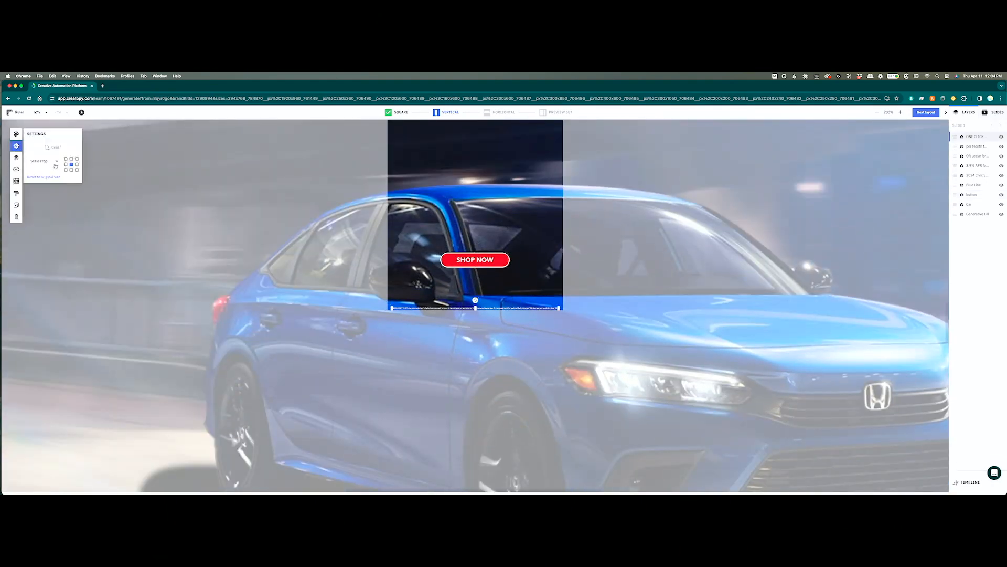
click(44, 161)
click(52, 189)
Scale down the car and generative-fill background together in the vertical layout, keeping the car over the banner area
click(876, 113)
click(876, 113)
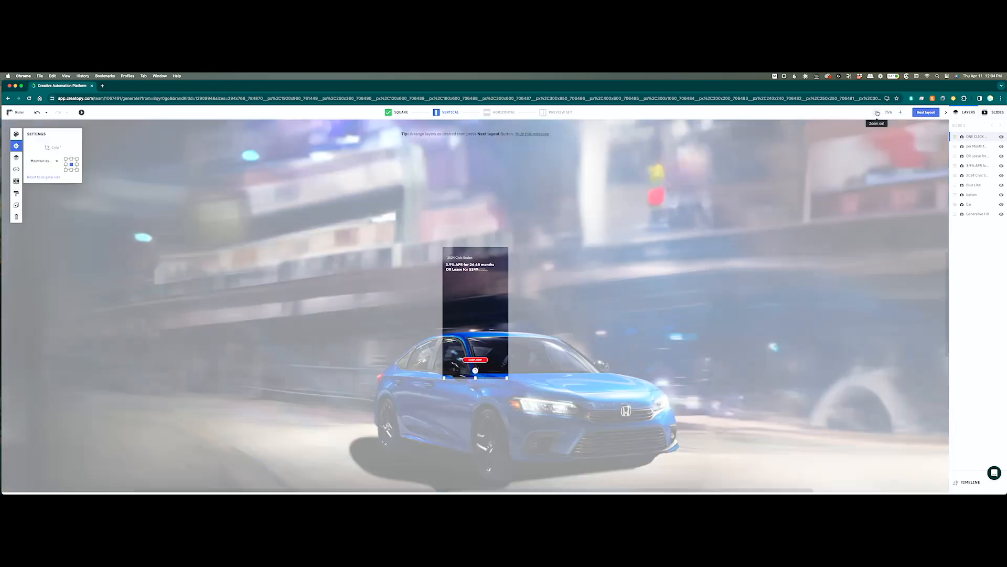
click(877, 113)
click(730, 263)
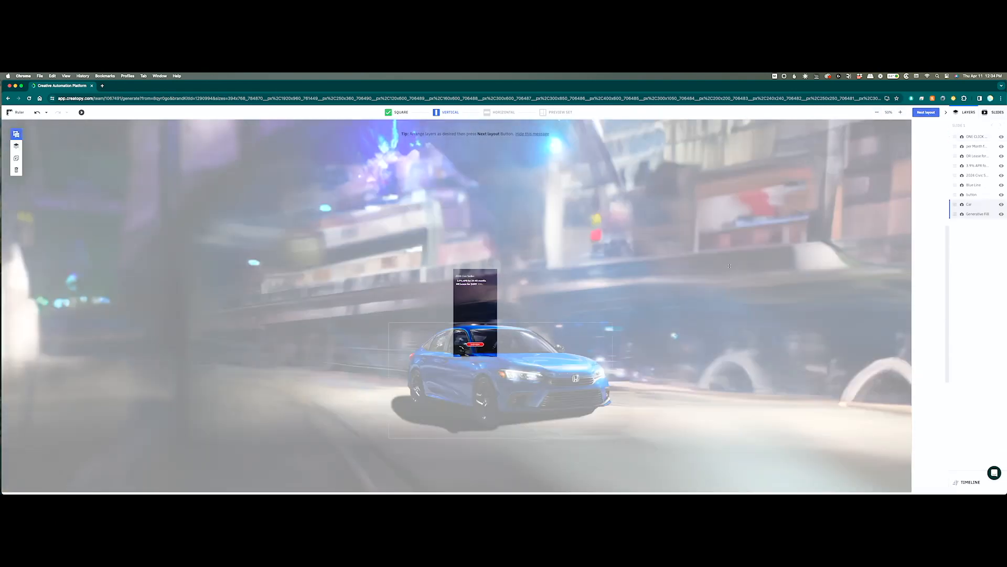
click(877, 112)
drag(626, 317, 610, 234)
drag(634, 353, 591, 268)
drag(636, 434, 542, 439)
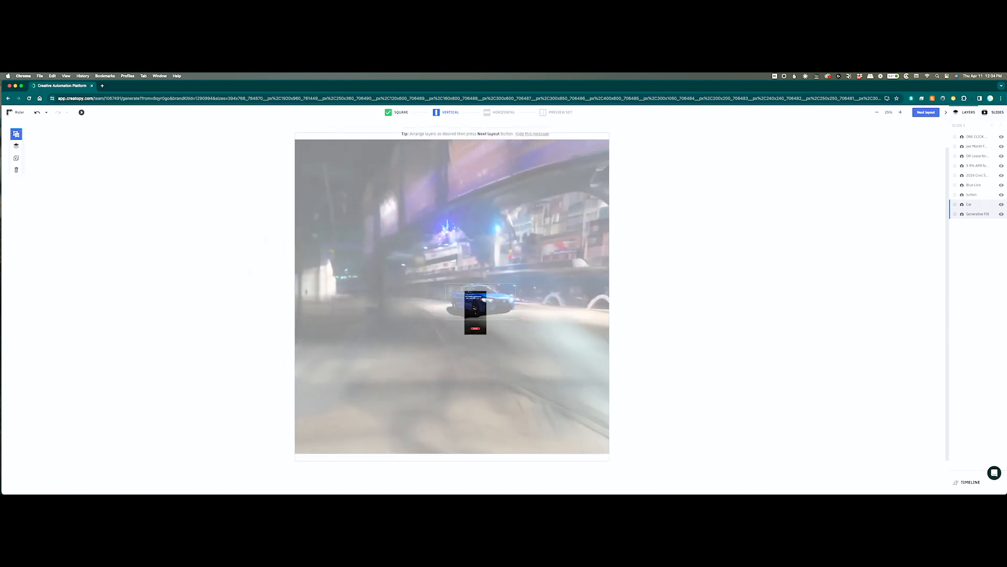
Shrink the car and background further until the whole car fits the vertical banner's width, between the offer text and SHOP NOW button
drag(606, 455, 443, 283)
drag(409, 223, 507, 324)
drag(539, 389, 504, 342)
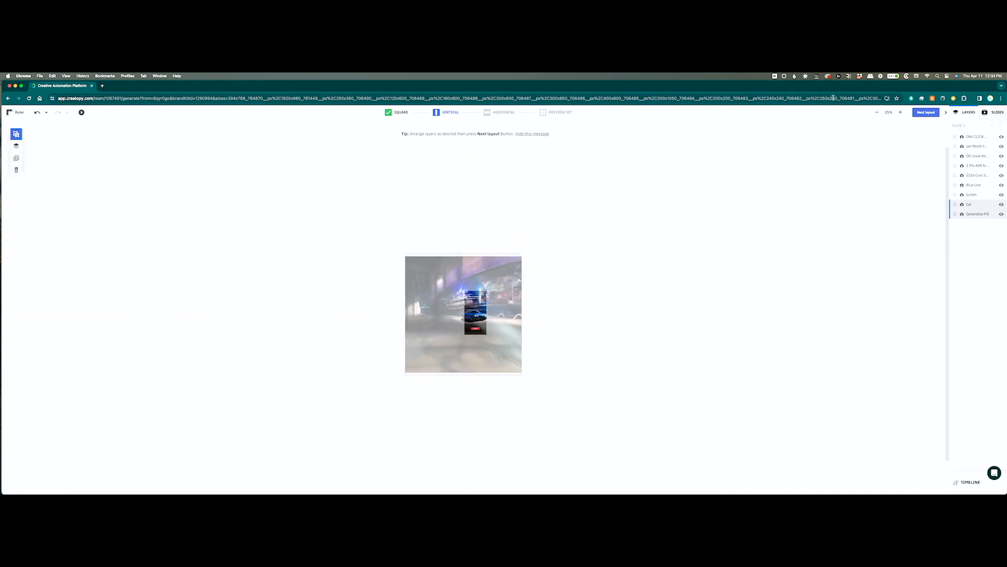
click(901, 112)
click(902, 112)
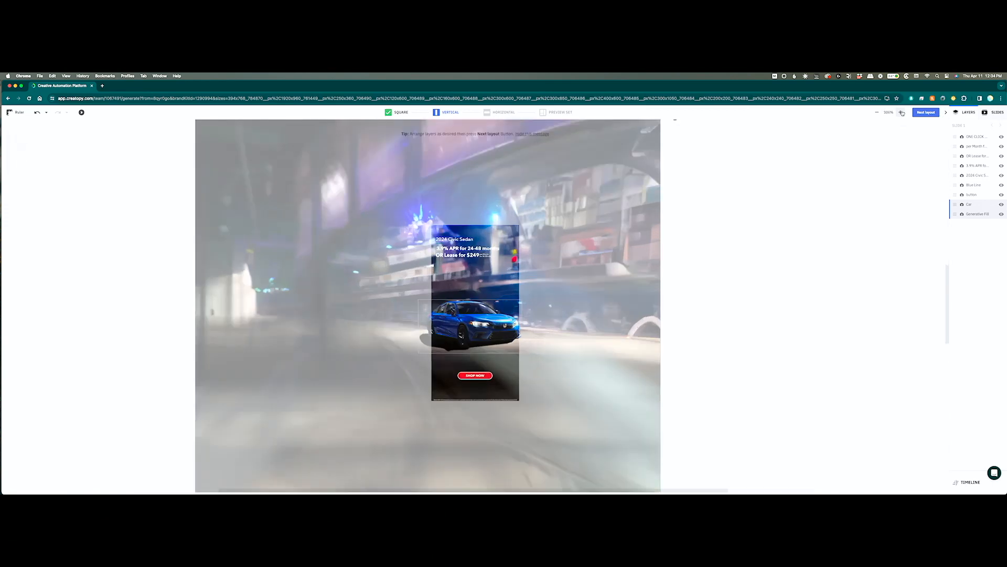
drag(550, 287, 550, 286)
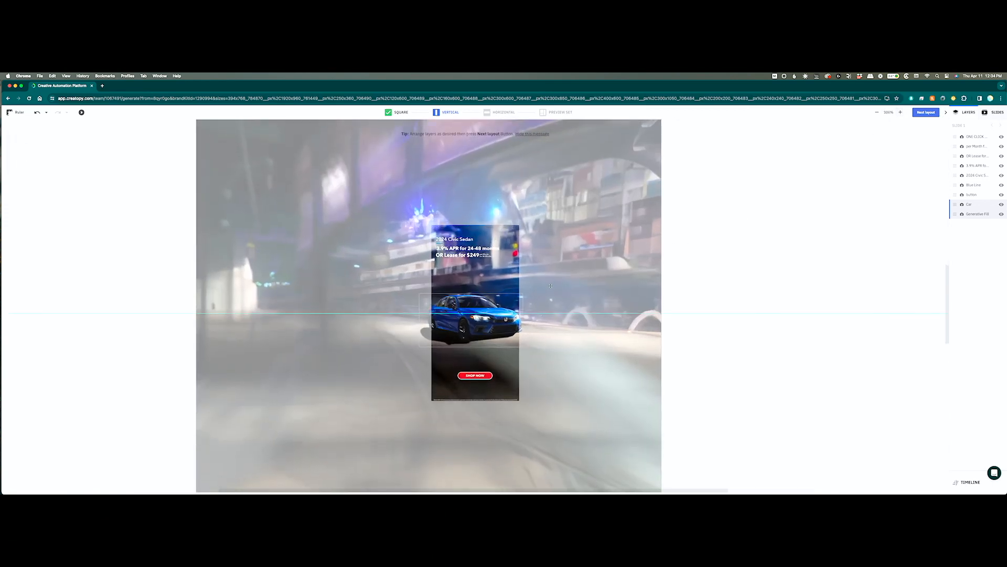
Enlarge the "2024 Civic Sedan" headline in the vertical layout and centre the headline and offer text above the car
click(474, 253)
drag(470, 251, 481, 327)
drag(474, 278, 476, 251)
click(471, 242)
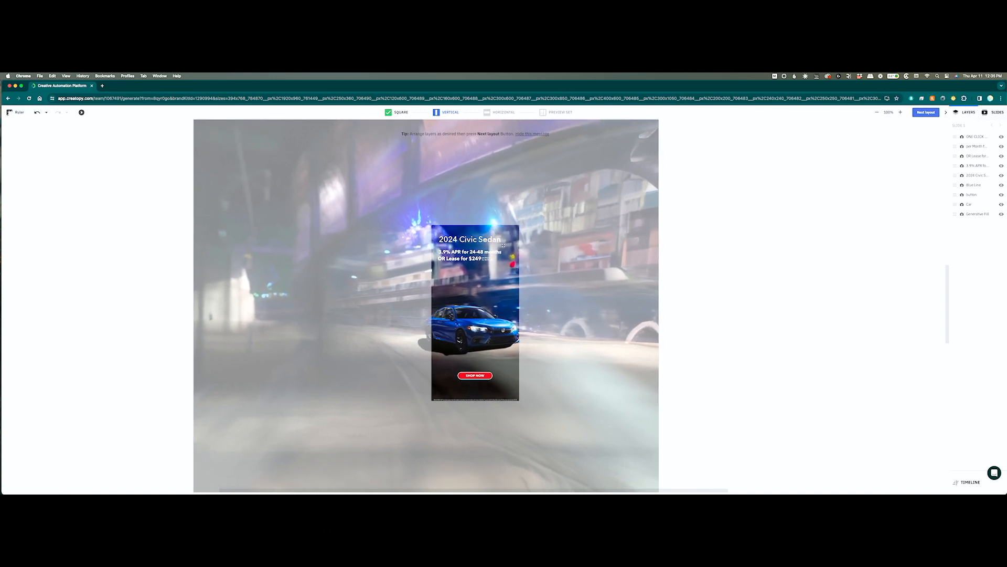
drag(476, 256, 478, 262)
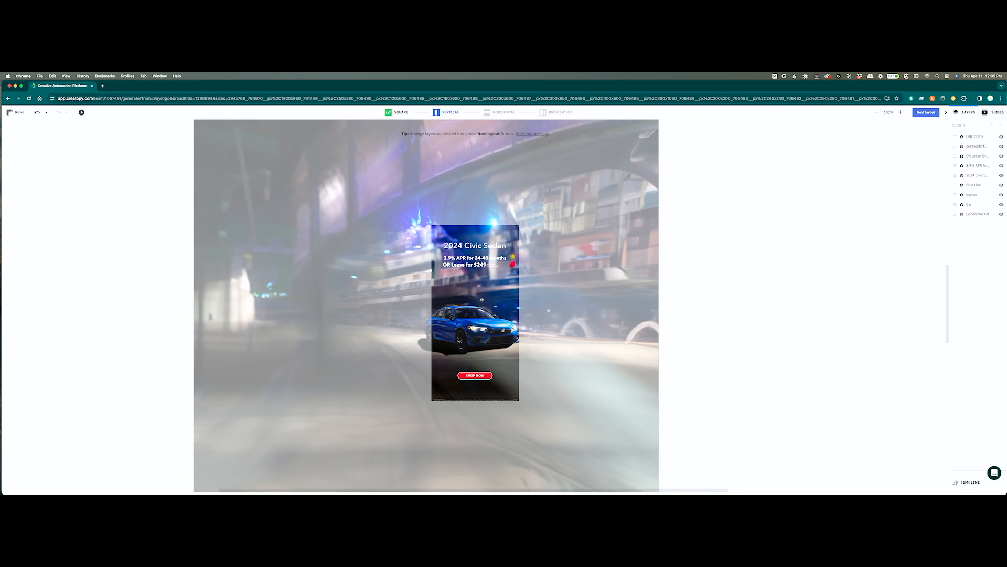
Enlarge the SHOP NOW button in the vertical layout and advance to the horizontal layout
click(475, 375)
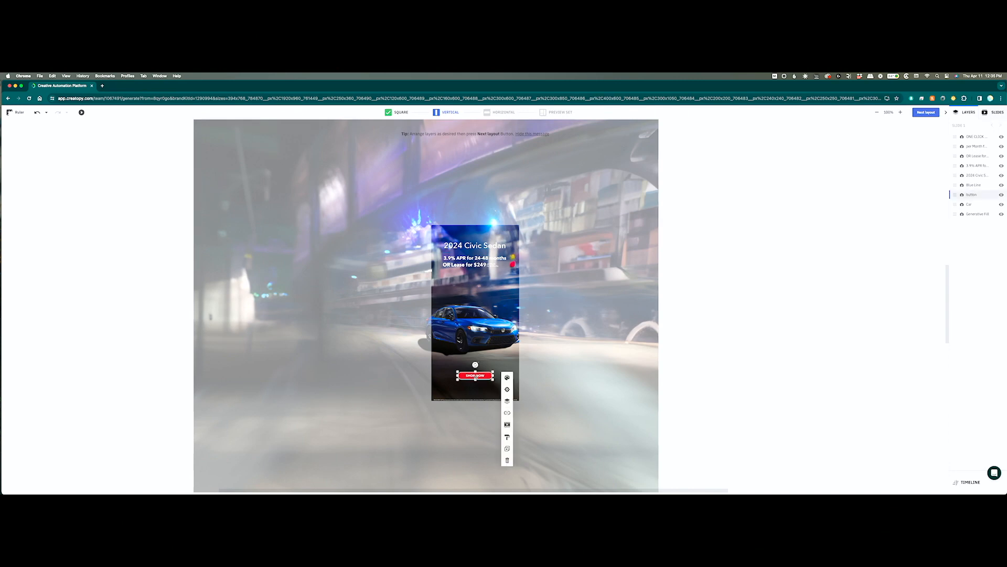
mouse_move(491, 378)
mouse_down()
mouse_move(510, 381)
mouse_move(489, 375)
mouse_up()
click(497, 377)
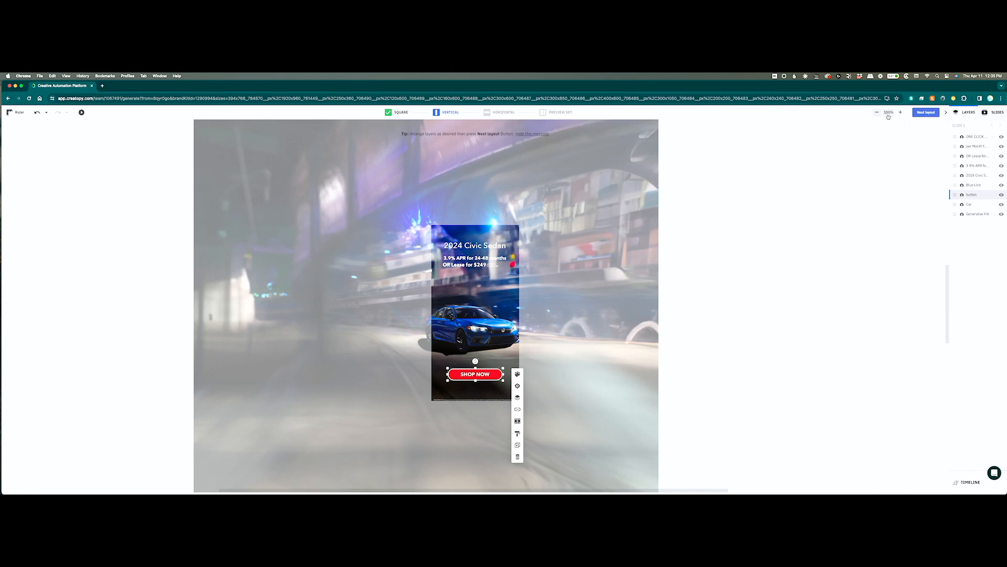
click(926, 112)
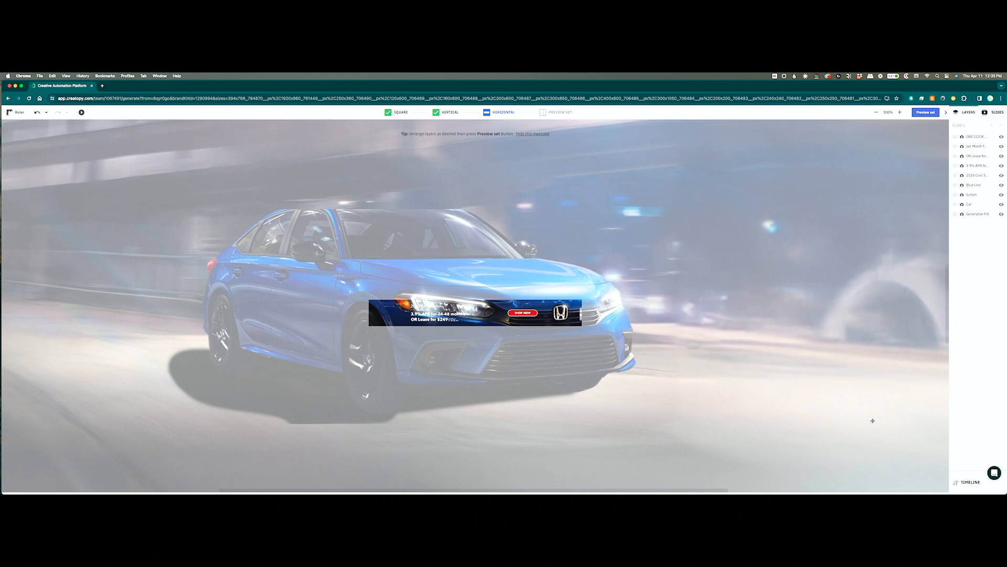
Scale down the car and background together in the horizontal layout and move them so the car sits above the banner area
click(877, 112)
click(876, 112)
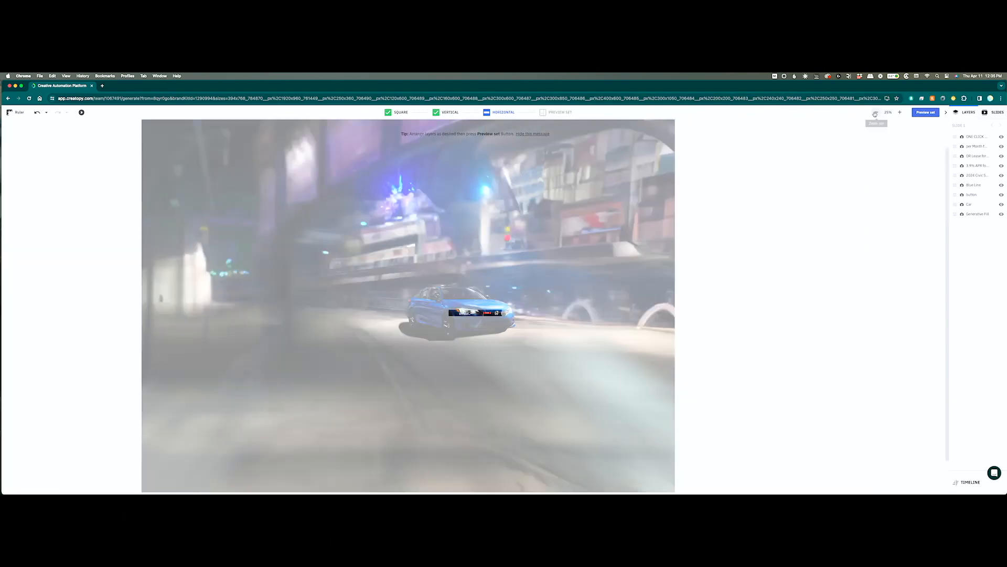
drag(494, 343, 489, 290)
click(900, 112)
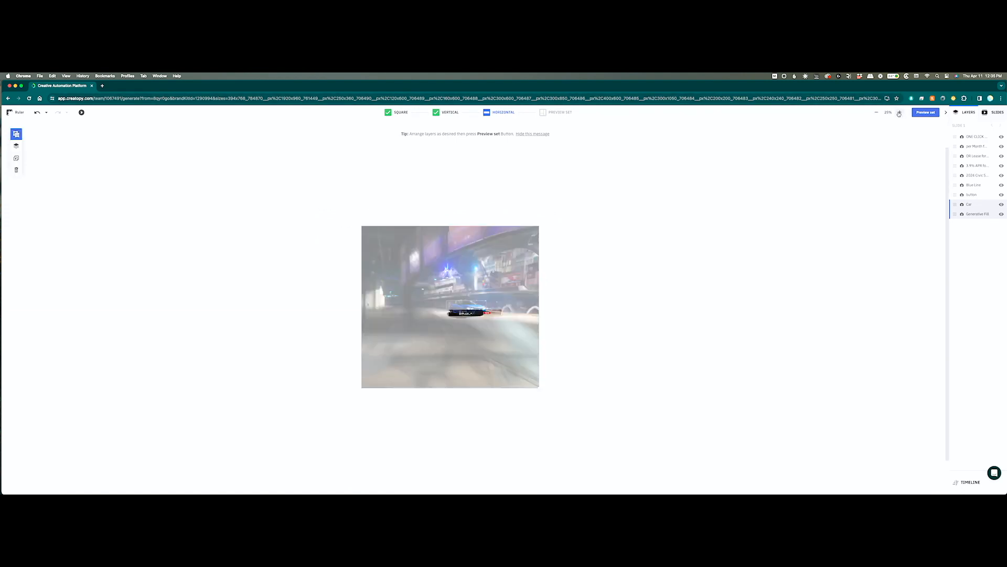
drag(601, 233, 623, 247)
drag(687, 362, 642, 294)
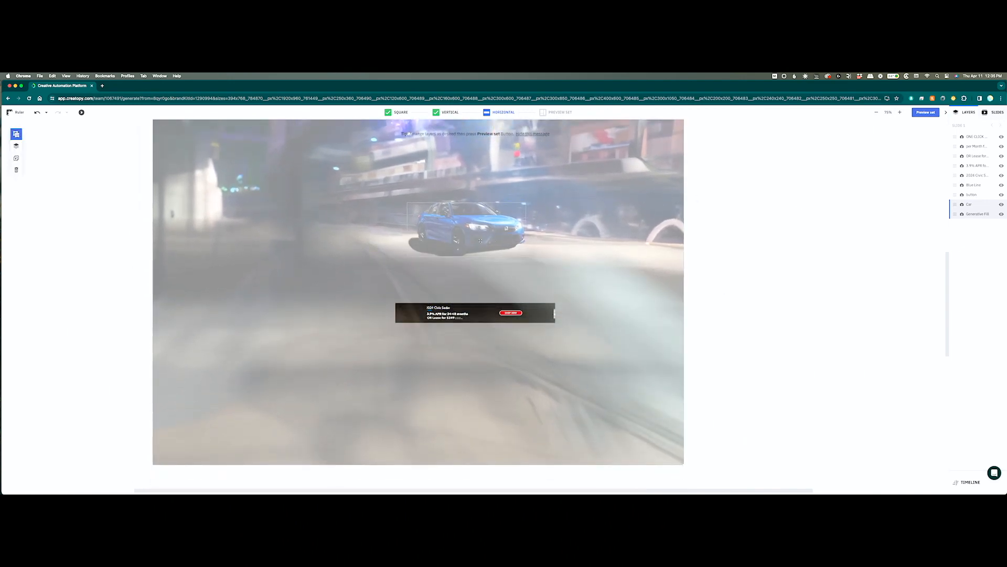
Shrink the car and background to about the horizontal banner's width and place the car between the offer text and SHOP NOW button
drag(682, 466, 341, 182)
drag(304, 141, 510, 376)
drag(568, 406, 535, 374)
drag(479, 338, 509, 360)
drag(564, 393, 557, 388)
drag(505, 362, 506, 361)
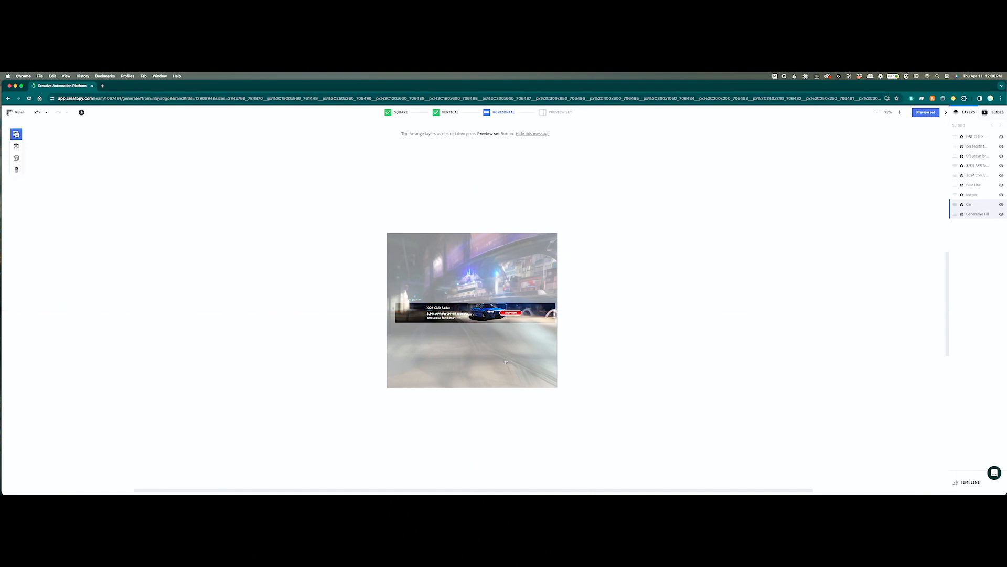
Try to stretch the tiny disclaimer at the end of the horizontal banner to a larger size
click(554, 313)
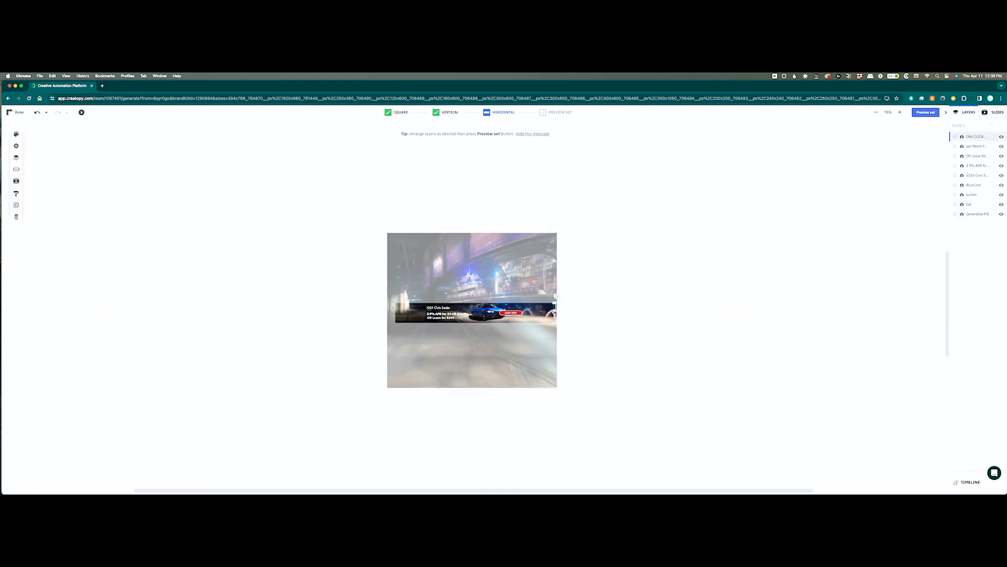
drag(555, 320, 994, 333)
drag(678, 338, 432, 261)
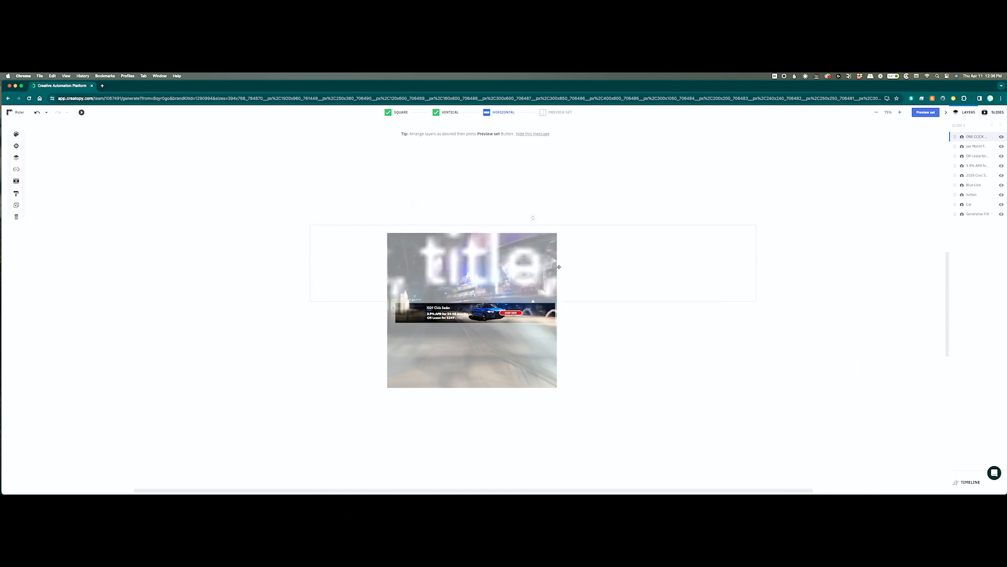
right_click(366, 263)
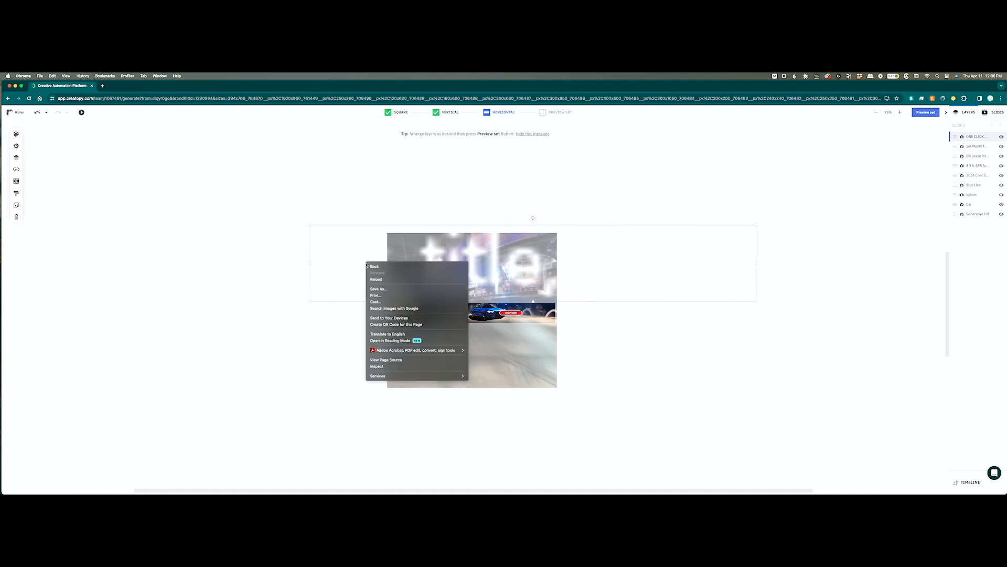
click(339, 265)
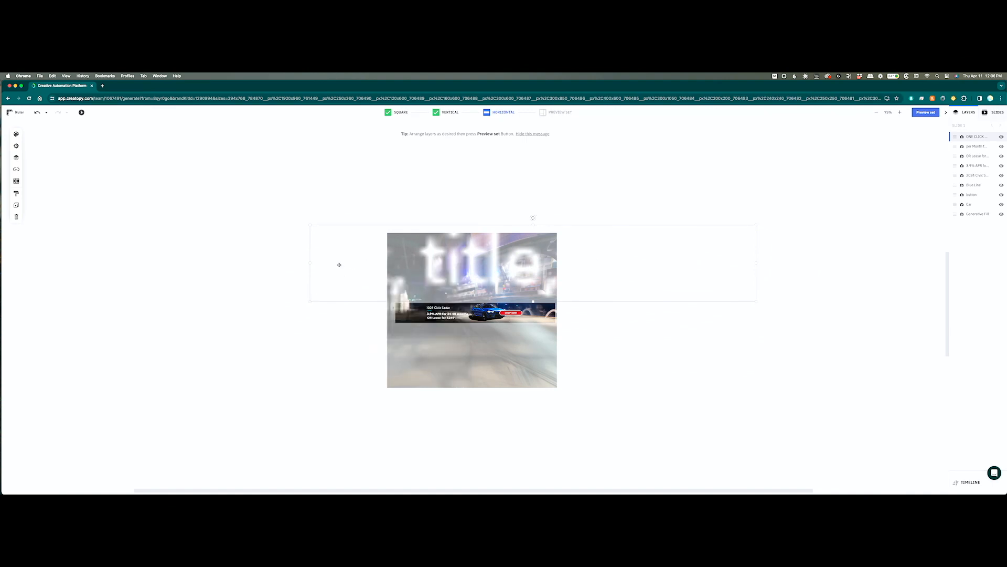
Revert the disclaimer to its original size, place it along the horizontal banner's lower edge, and shift the SHOP NOW button away from the car
click(16, 146)
click(39, 177)
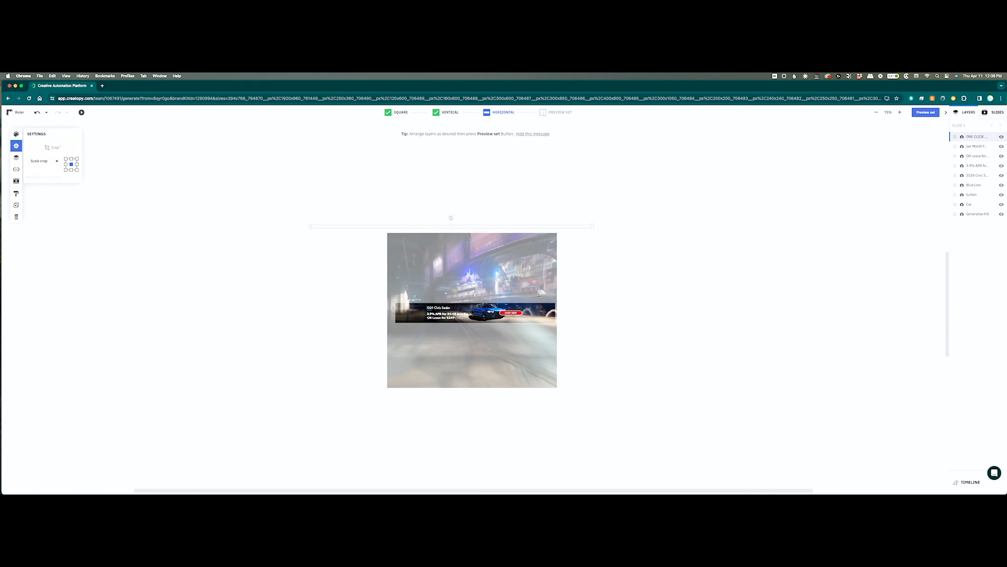
drag(469, 225, 532, 313)
Move the grouped headline and offer text away from the car, near the starting edge of the horizontal banner
click(435, 309)
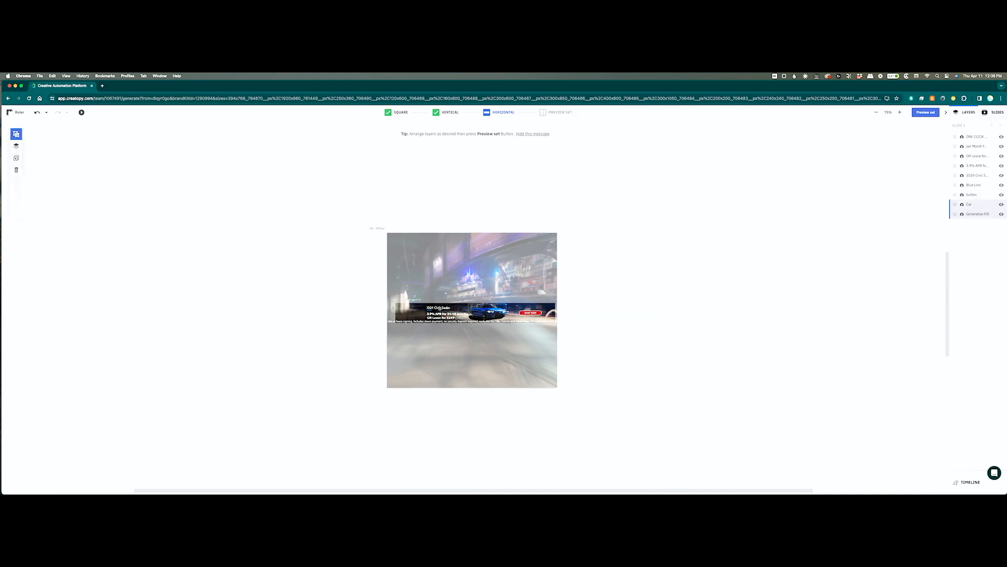
click(429, 311)
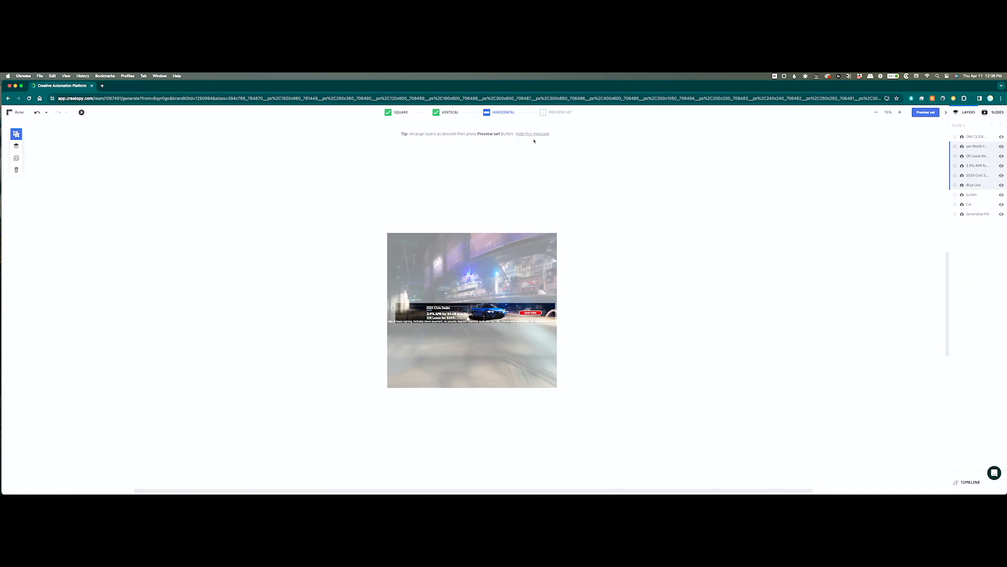
click(900, 112)
click(900, 112)
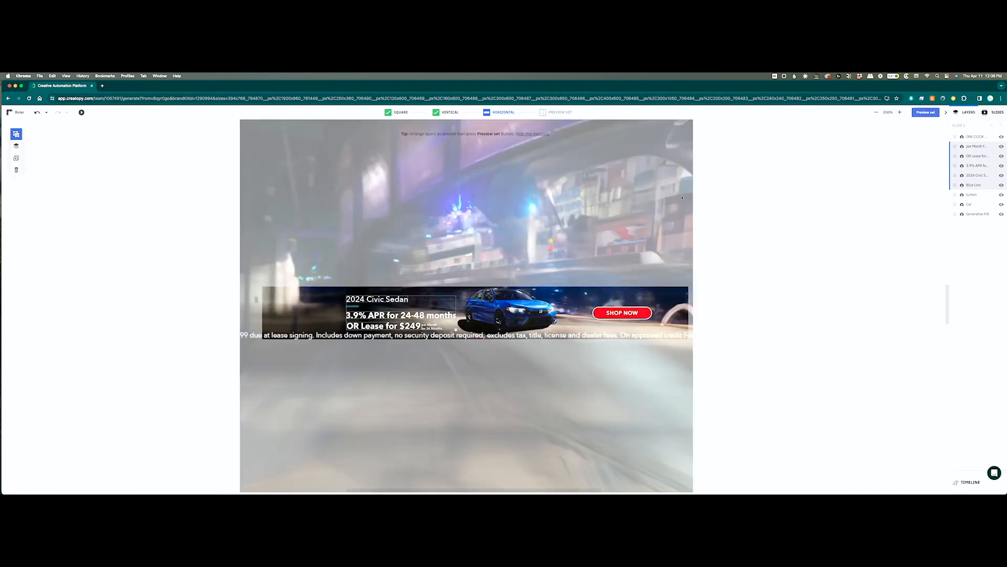
drag(382, 301, 311, 297)
Set the scaling mode of the "2024 Civic Sedan" headline in the horizontal layout to Maintain aspect
click(312, 296)
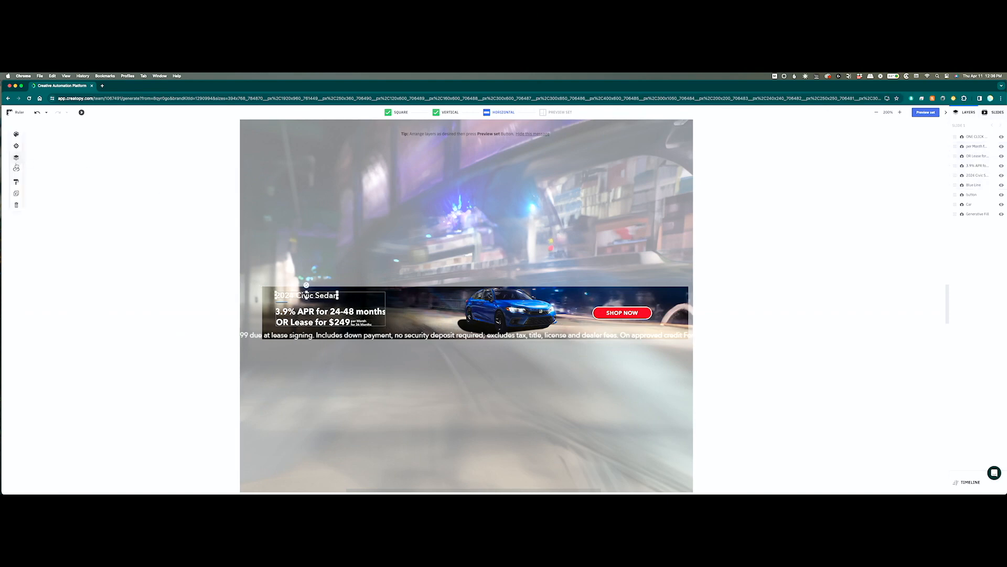
click(16, 146)
click(37, 163)
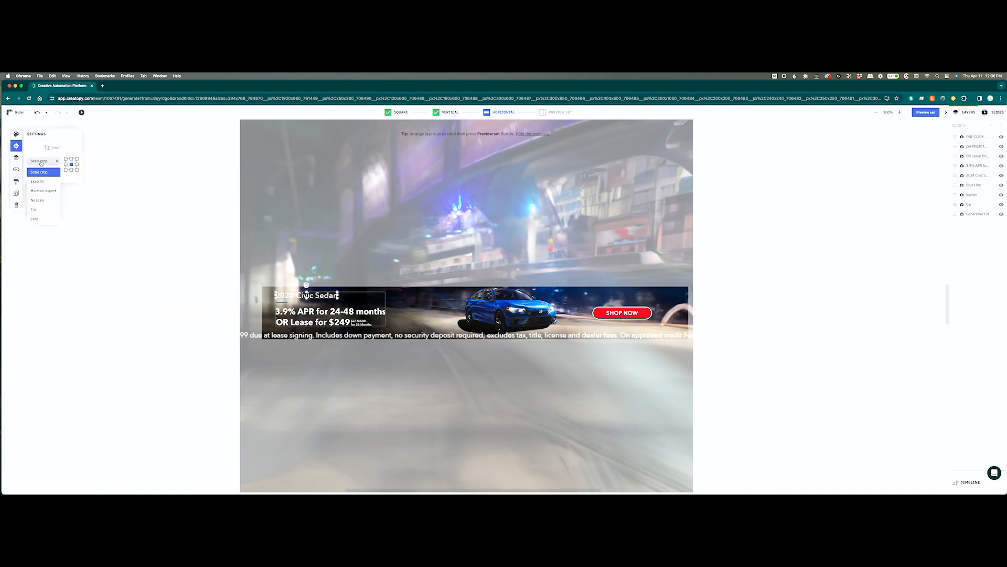
click(44, 191)
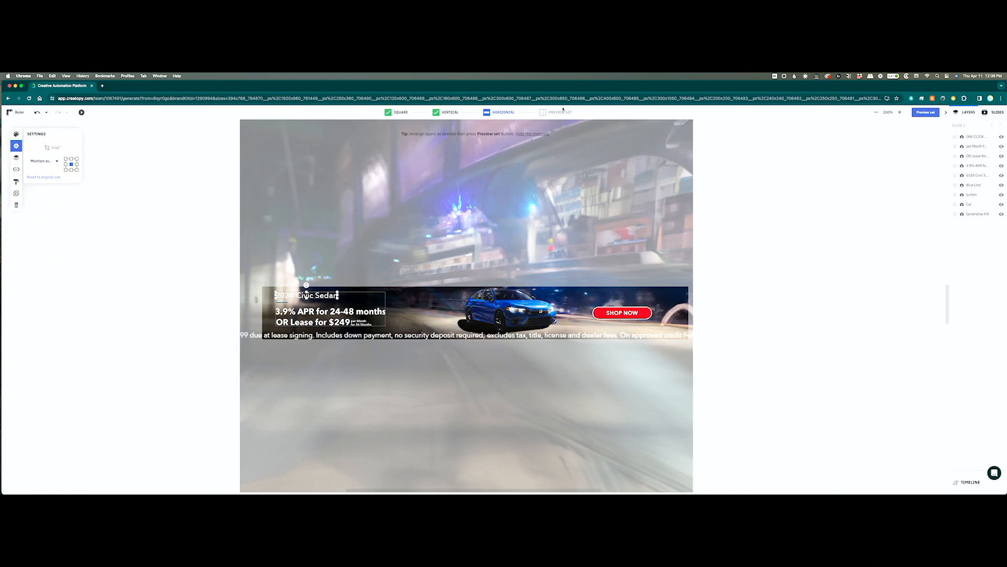
Preview the generated sizes, save them as a design set, and delete that set from the project
click(926, 113)
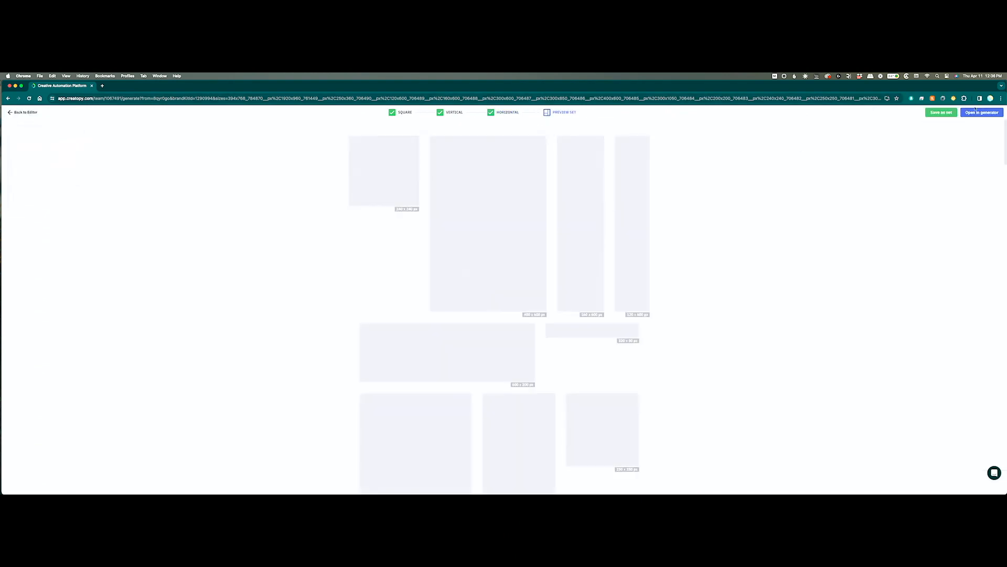
click(954, 112)
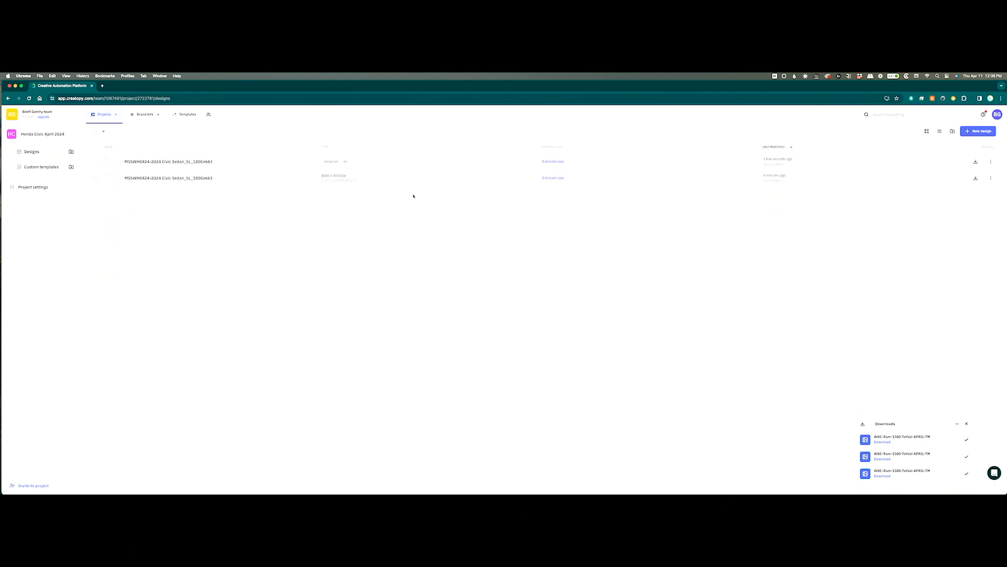
click(993, 162)
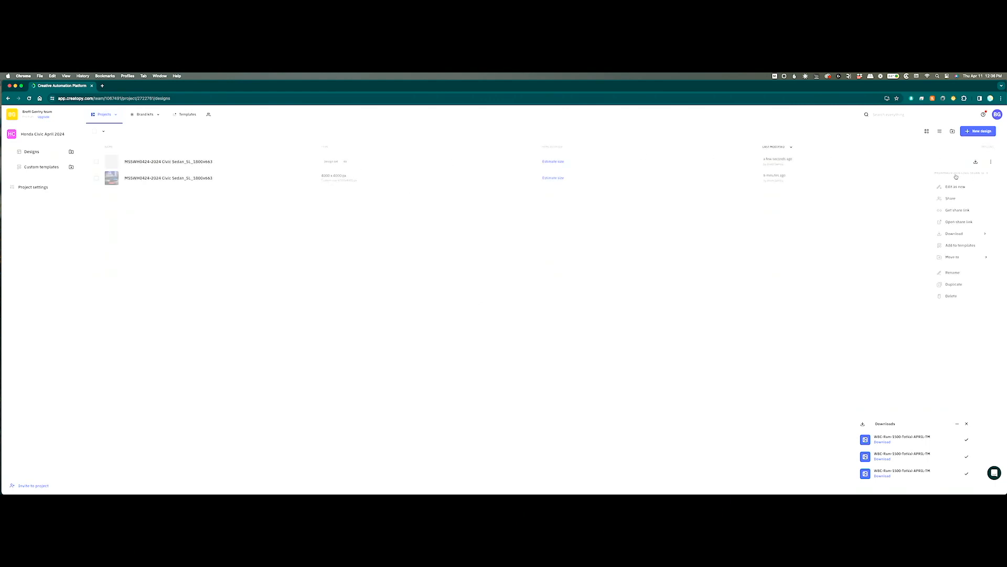
click(956, 296)
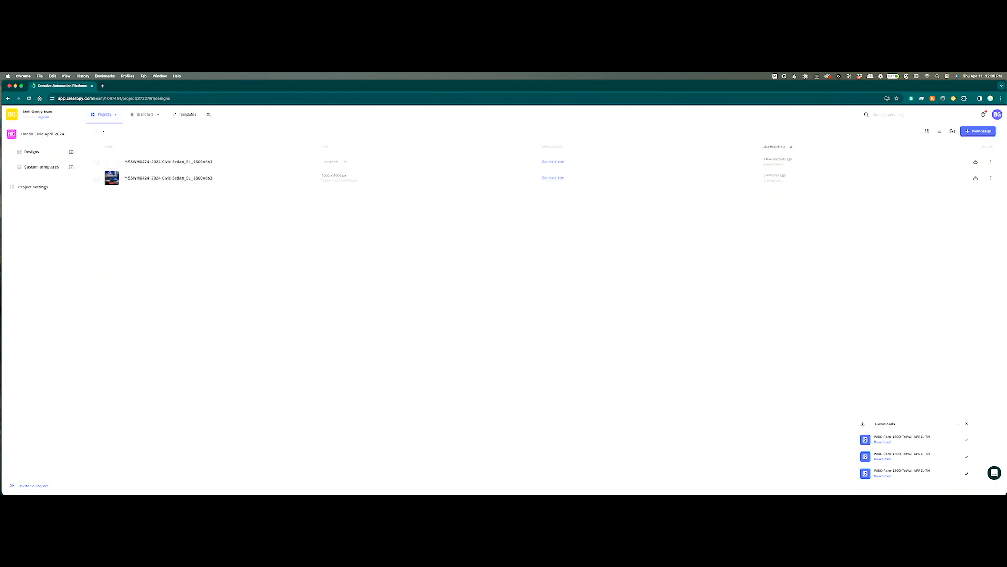
Reopen the original MSSWH0424-2024 Civic Sedan_SL_1800x663 design in the editor and select its "2024 Civic Sedan" headline
click(345, 159)
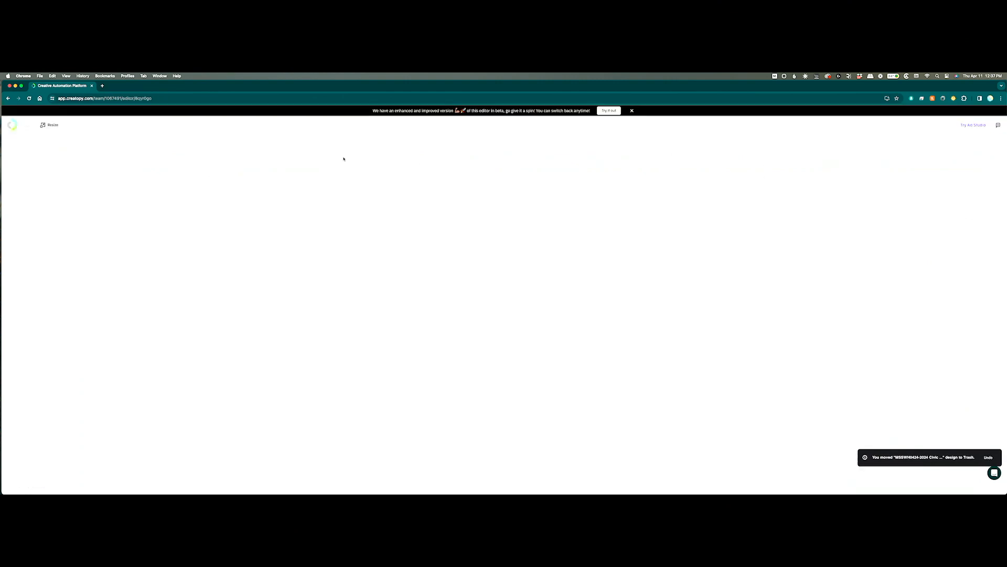
click(495, 240)
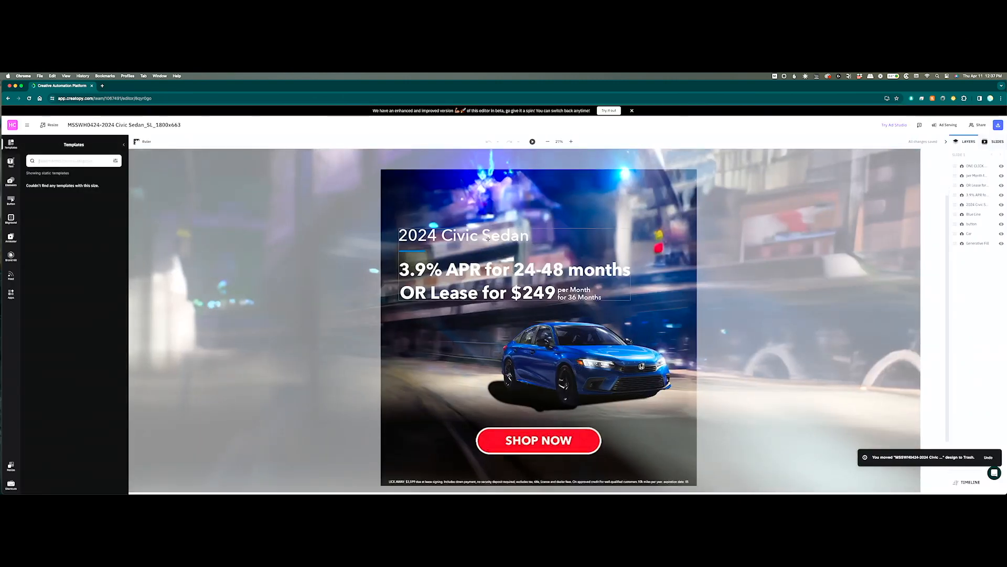
click(498, 237)
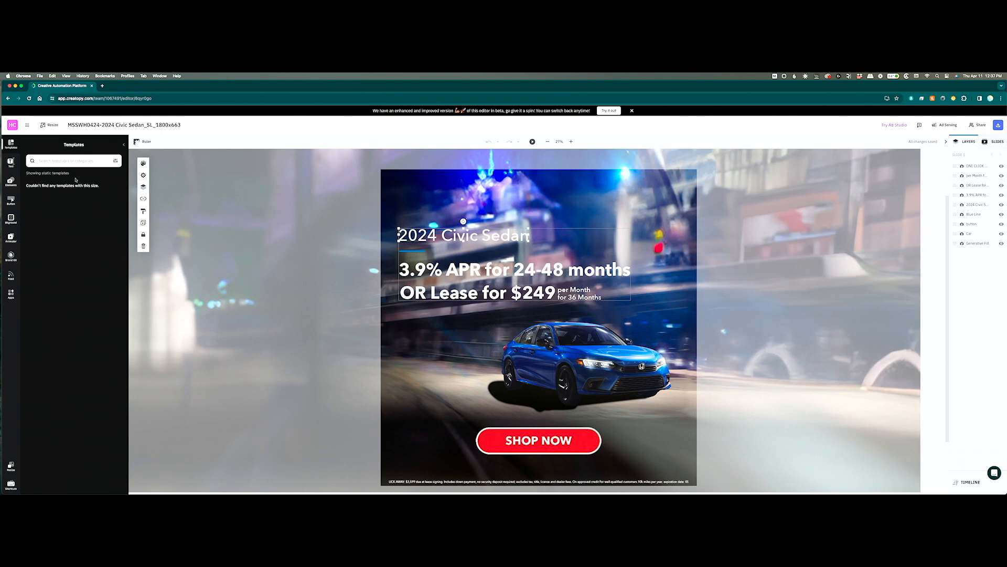
Set the scaling mode of the "2024 Civic Sedan" headline and the blue line beneath it to Maintain aspect
click(143, 176)
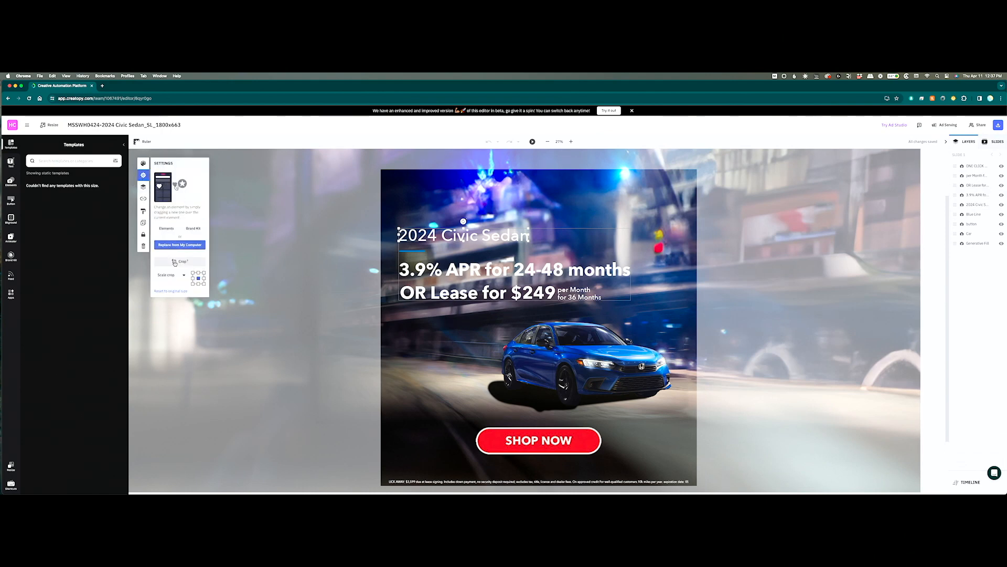
click(176, 276)
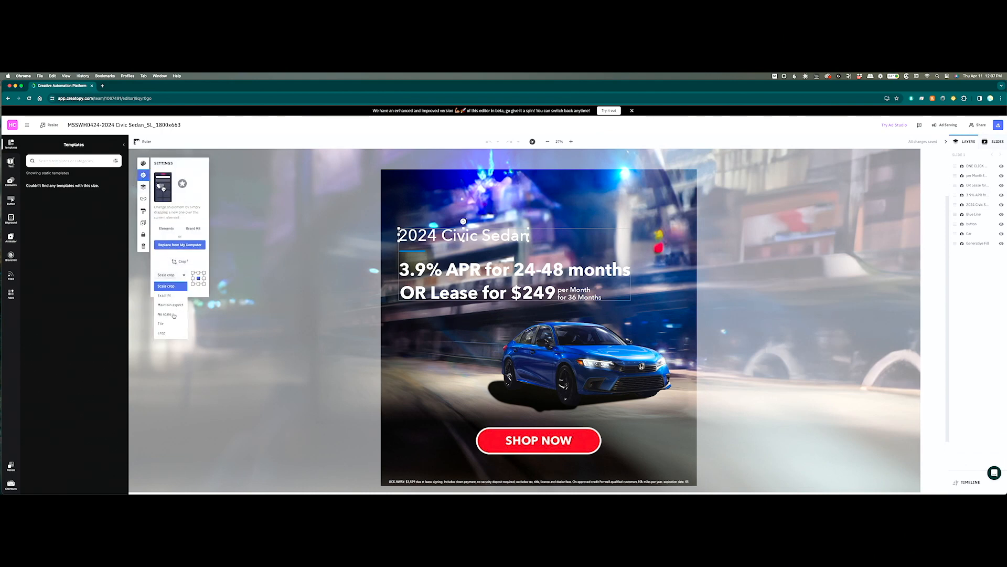
click(172, 305)
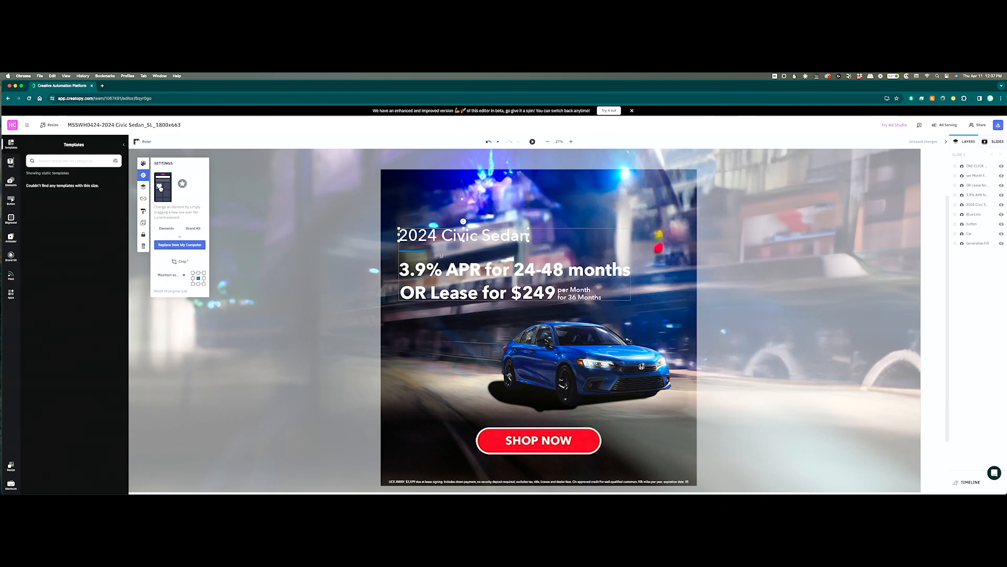
click(414, 250)
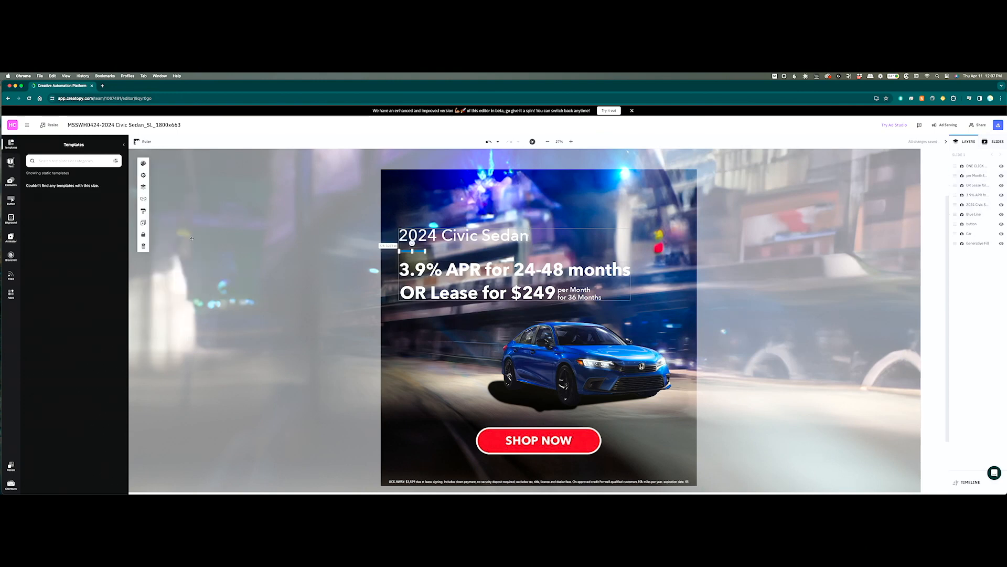
click(143, 164)
click(143, 175)
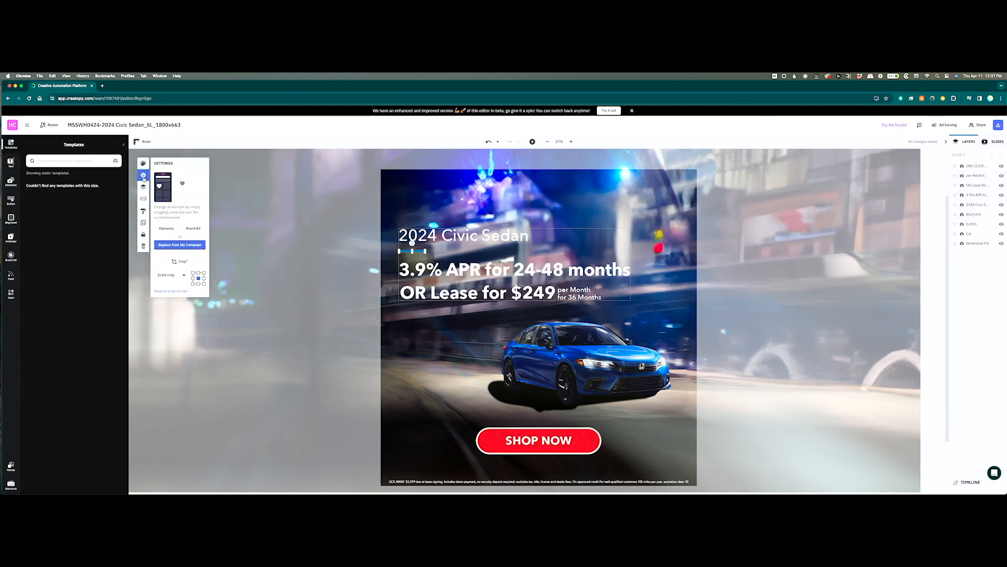
click(176, 275)
click(176, 308)
Set the scaling mode of the "3.9% APR for 24-48 months" and "OR Lease for $249" lines to Maintain aspect
double_click(435, 270)
click(143, 175)
click(182, 276)
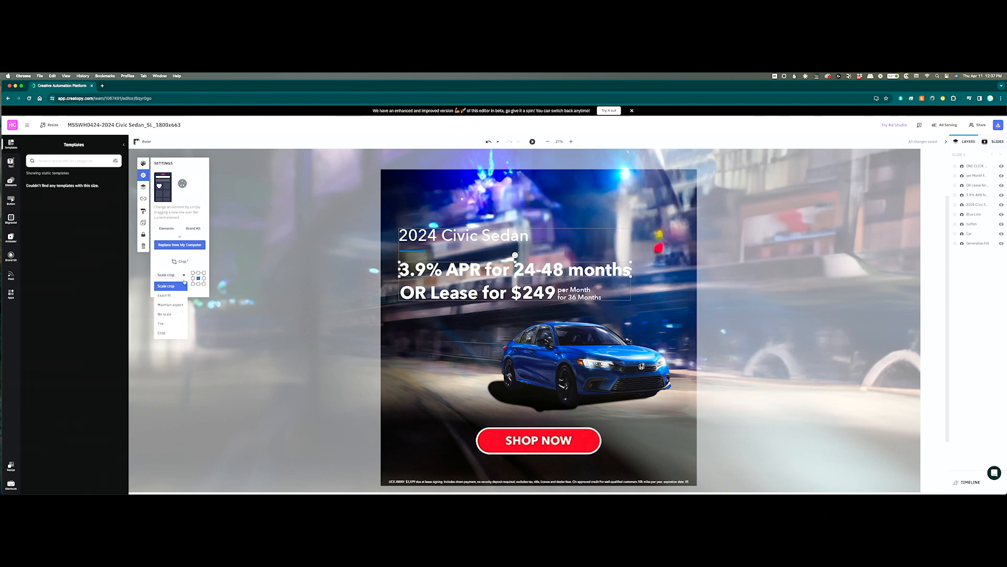
click(171, 305)
click(495, 295)
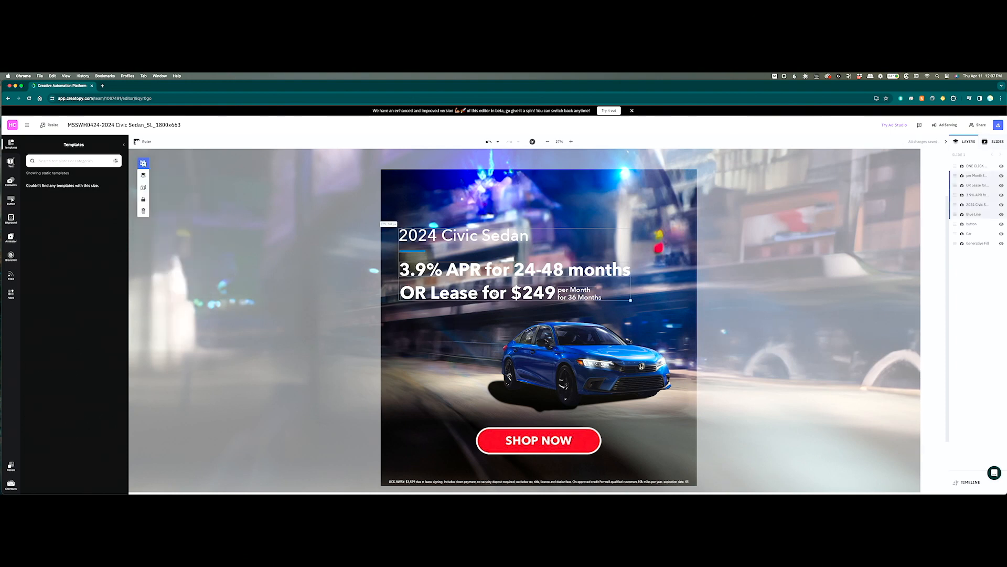
click(494, 293)
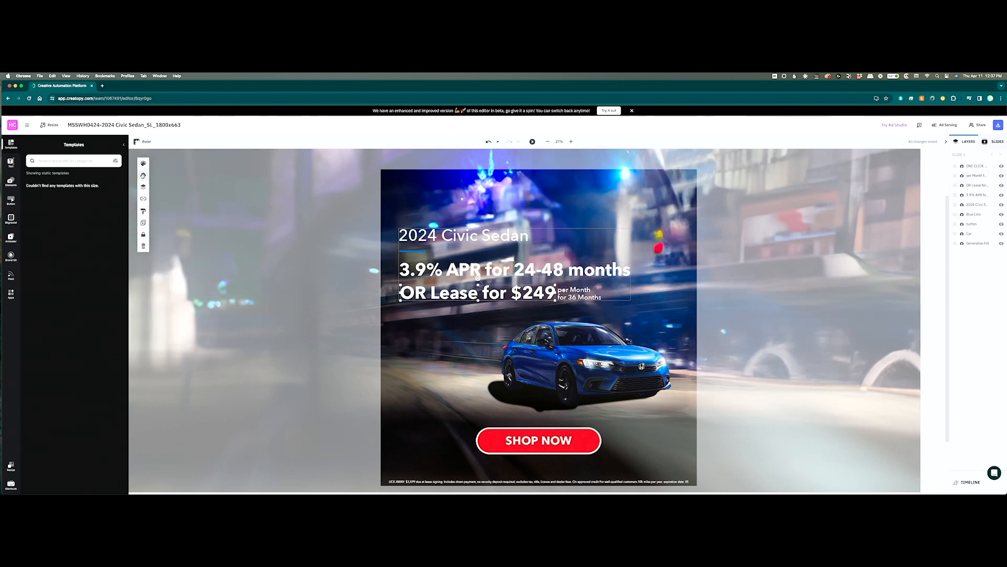
click(143, 175)
click(170, 274)
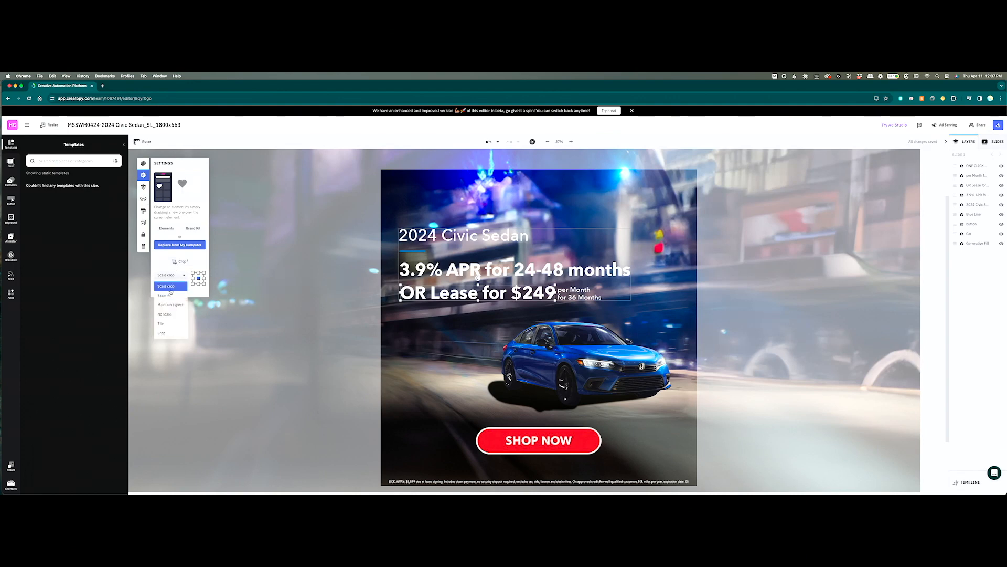
click(173, 286)
Set the scaling mode of the small "per Month for 36 Months" text to Maintain aspect
click(581, 295)
click(581, 295)
click(143, 175)
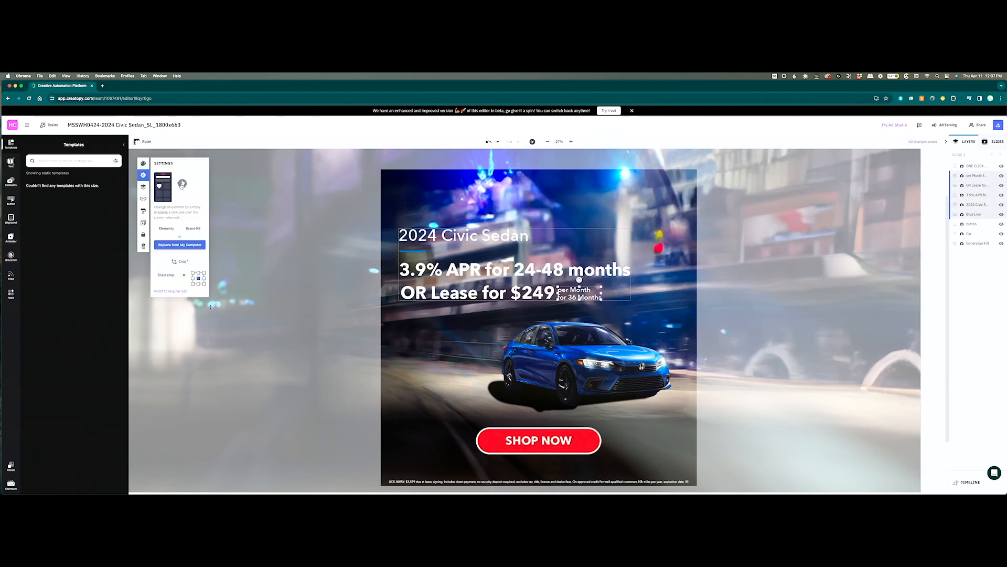
click(170, 275)
click(171, 299)
Set the scaling mode of the blue car image to Maintain aspect
click(590, 355)
click(589, 355)
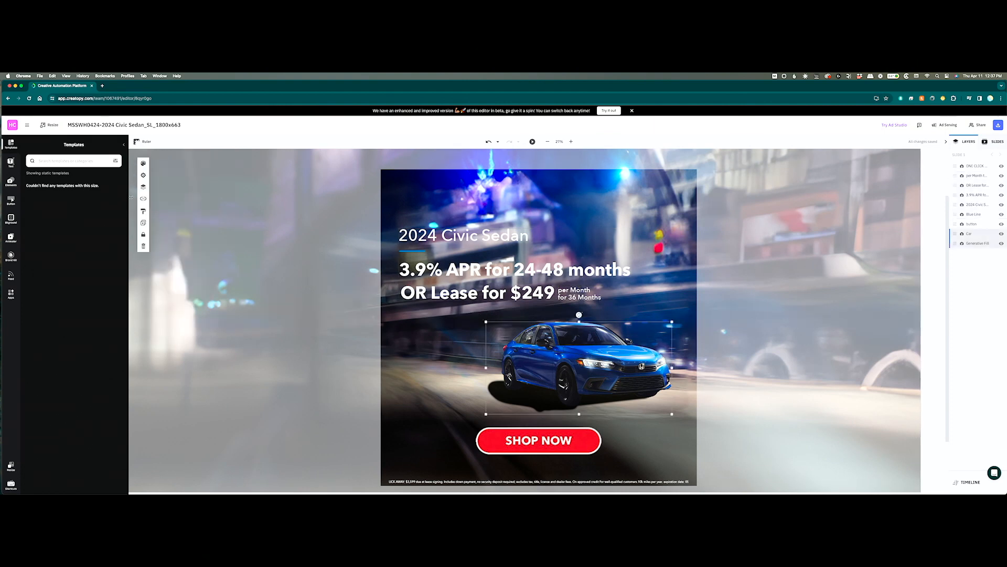
click(144, 177)
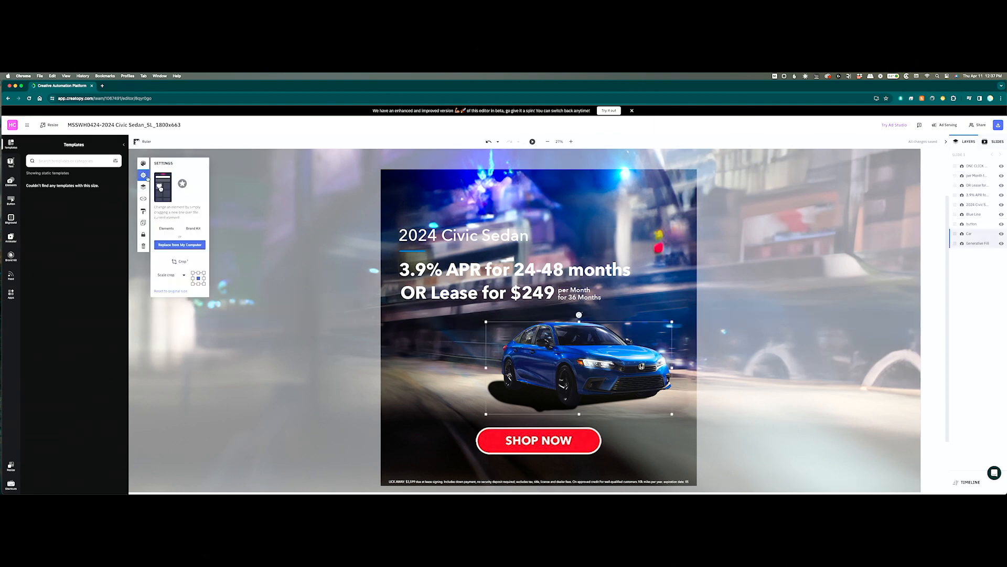
click(174, 275)
click(181, 302)
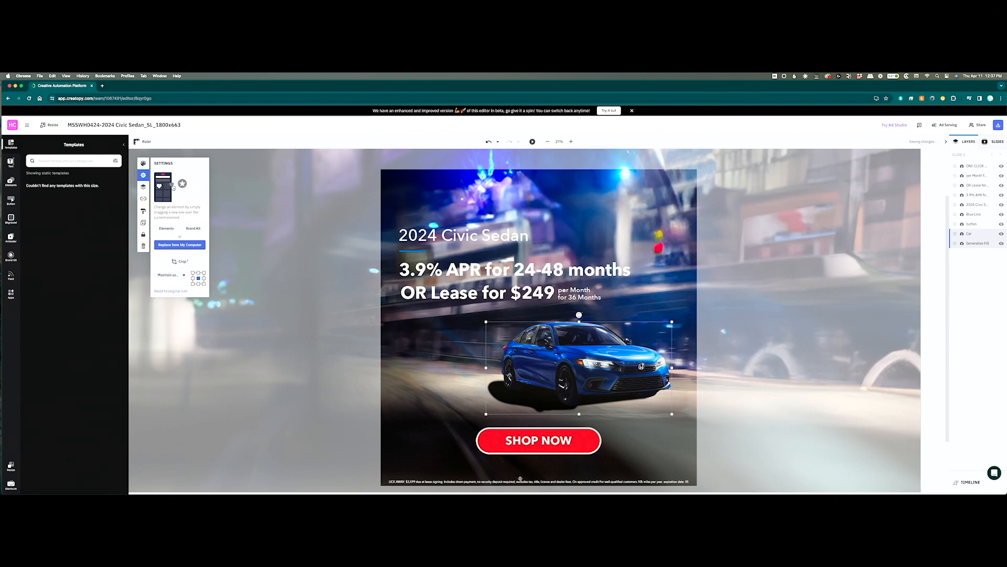
Set the scaling mode of the "SHOP NOW" button and the disclaimer line beneath it to Maintain aspect
click(517, 441)
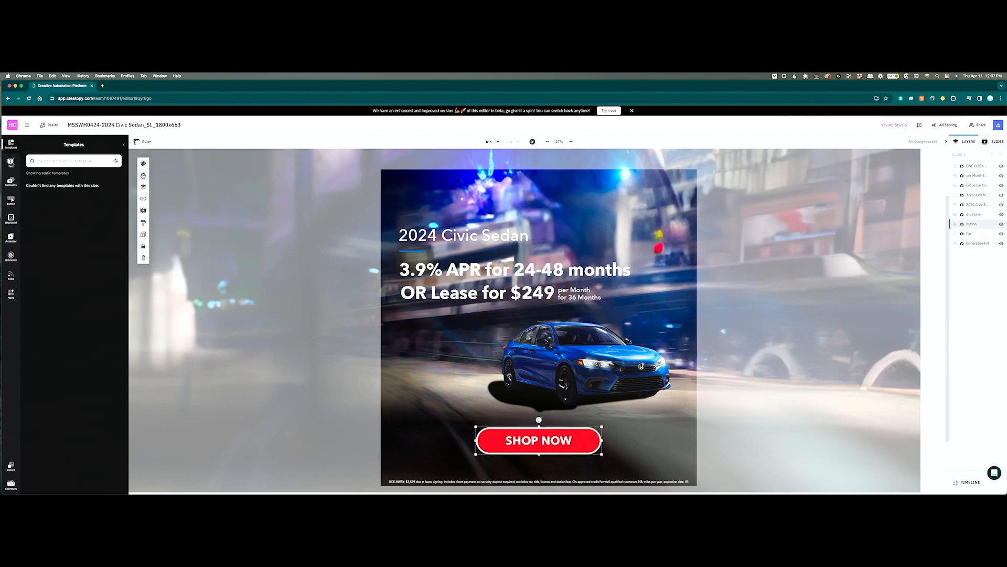
click(143, 176)
click(173, 274)
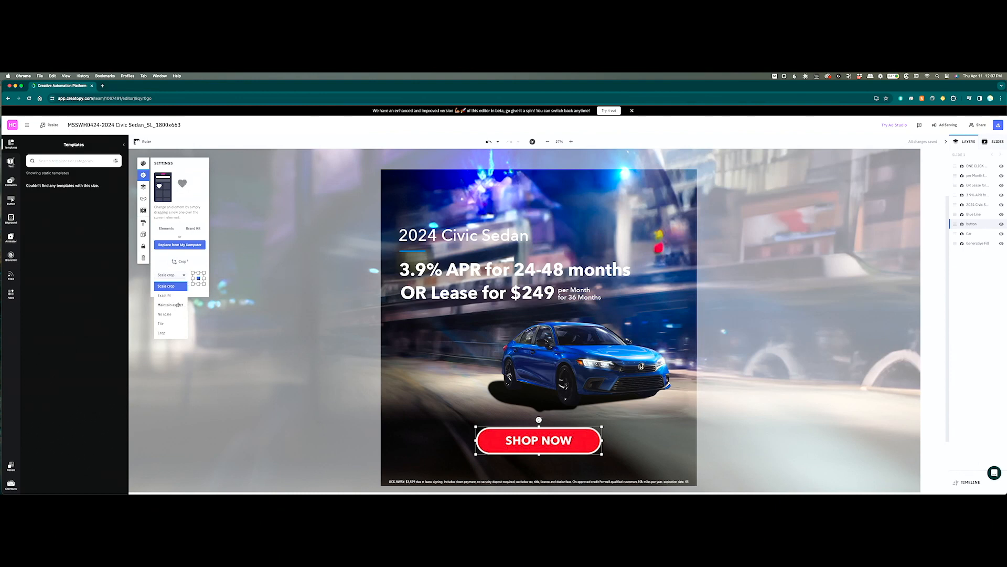
click(179, 305)
click(491, 481)
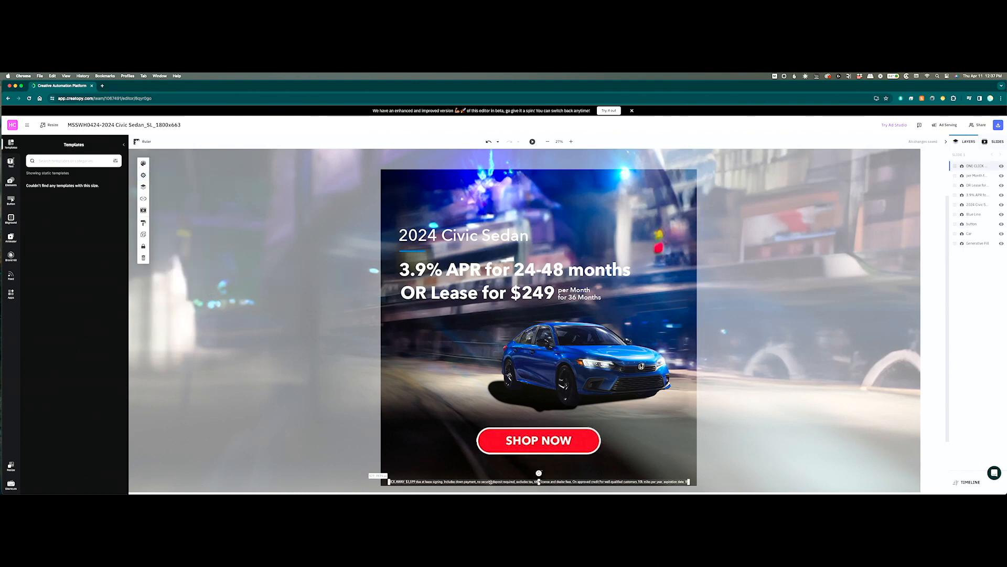
click(143, 174)
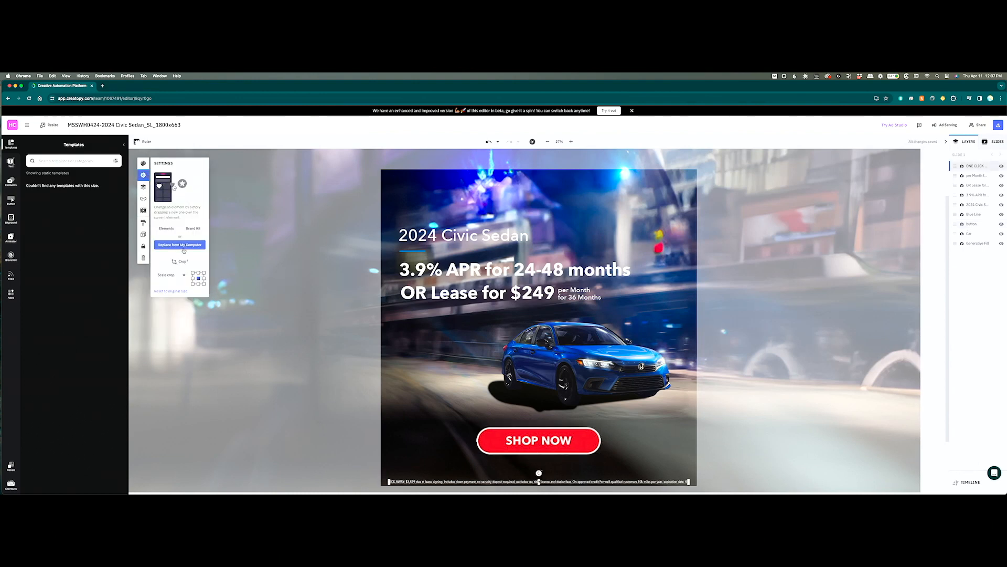
click(171, 275)
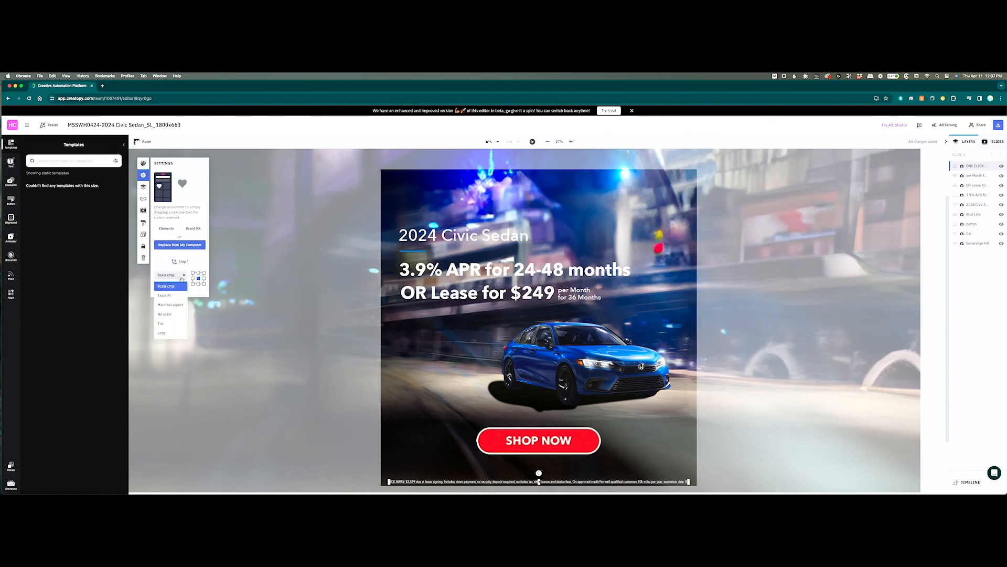
click(179, 305)
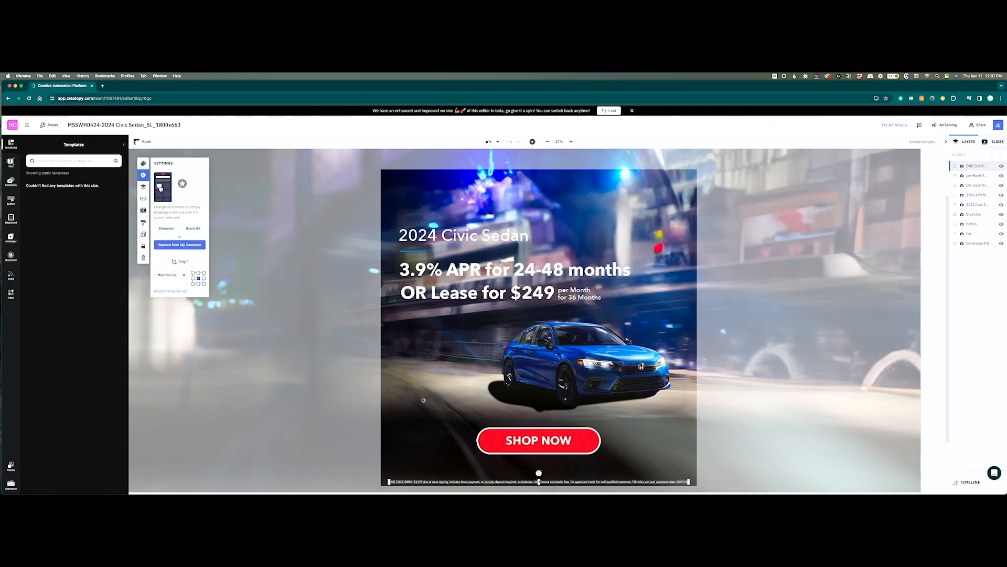
Select the street background image within its group and set its scaling mode to Maintain aspect
click(733, 292)
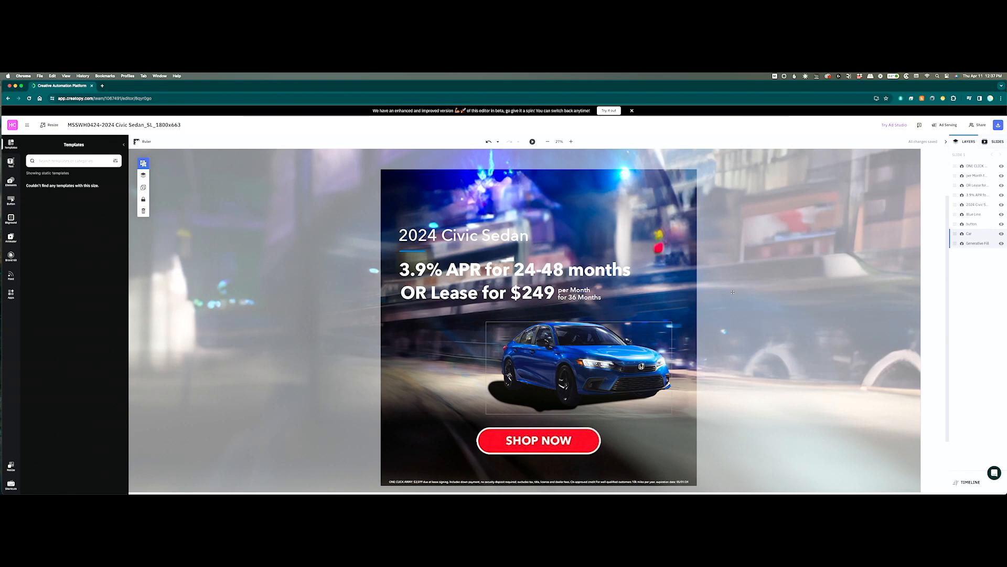
click(143, 164)
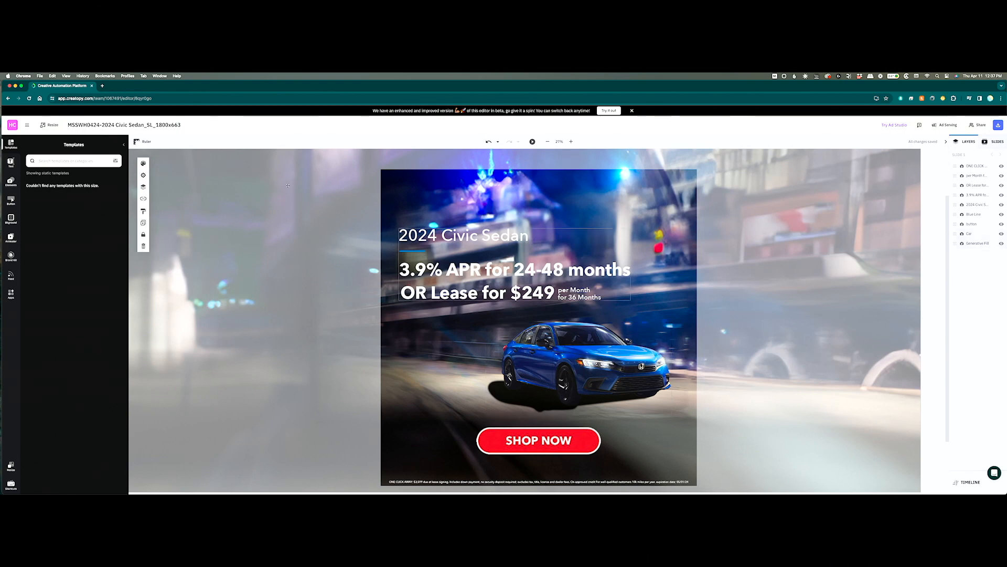
click(143, 175)
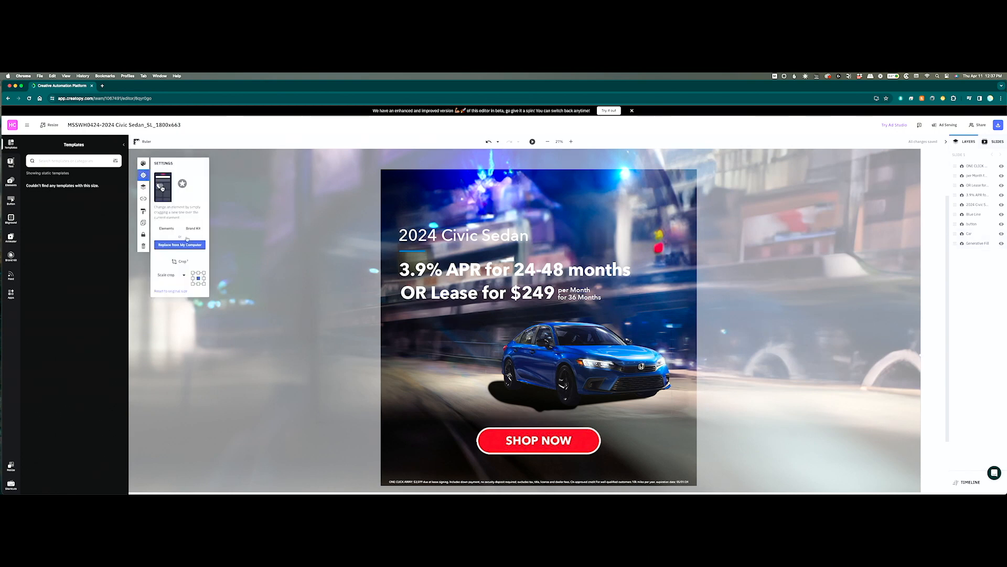
click(177, 275)
click(180, 305)
Check the scaling mode of the car image in its settings
click(584, 358)
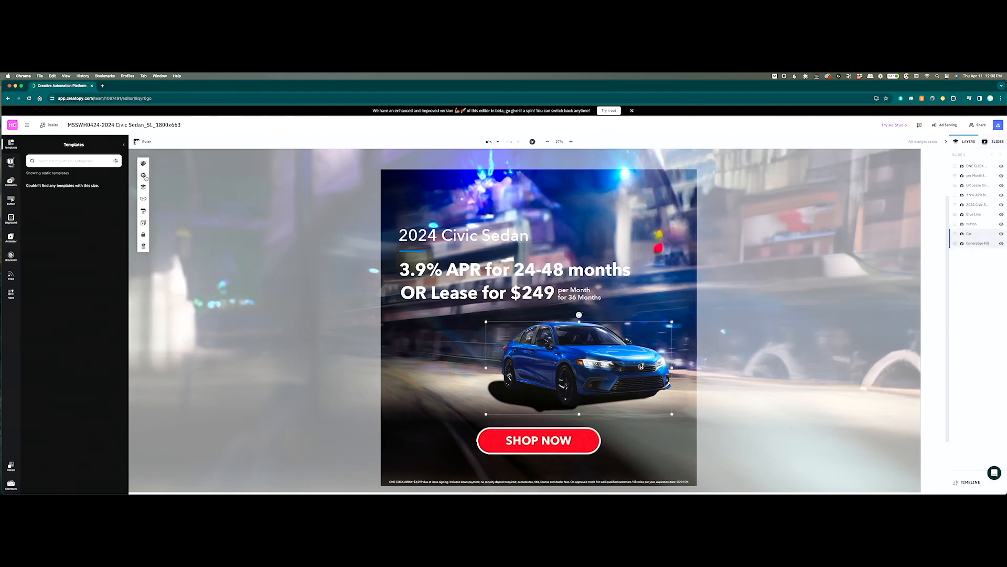
click(143, 176)
click(286, 174)
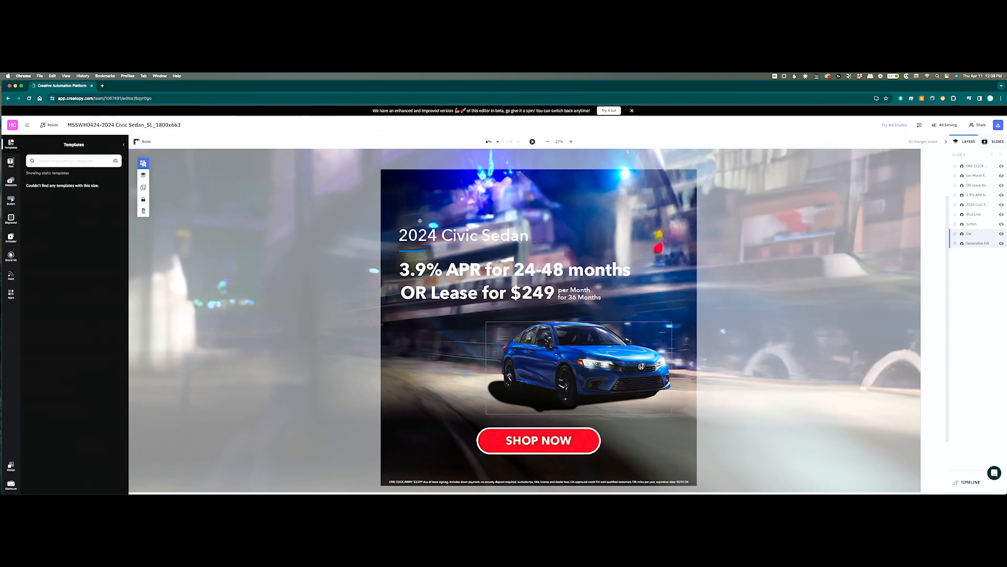
Open the resize options and select the saved custom sizes Biggest, Custom size 44, 42, 40 and 38
click(549, 140)
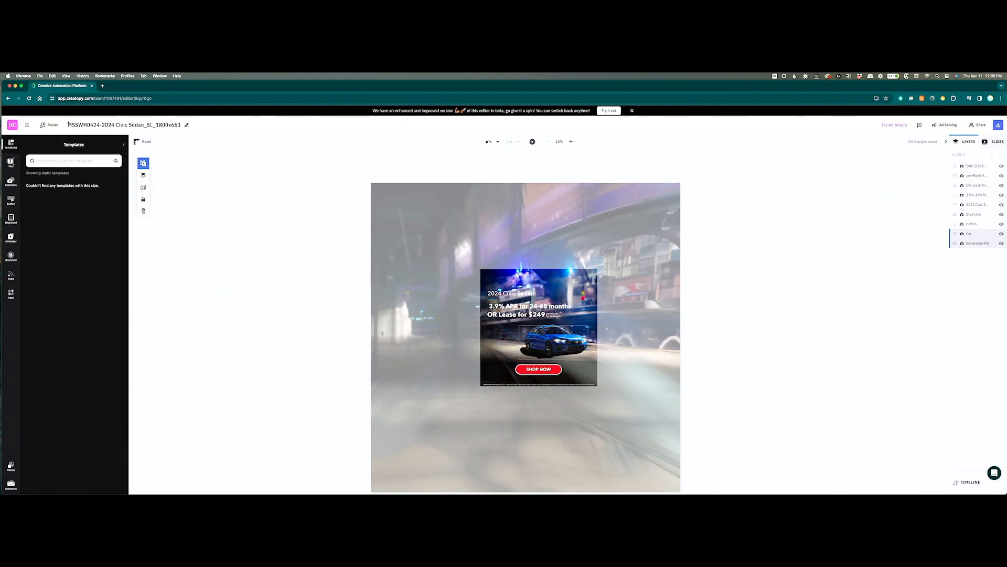
click(48, 125)
scroll(85, 241, down, 2)
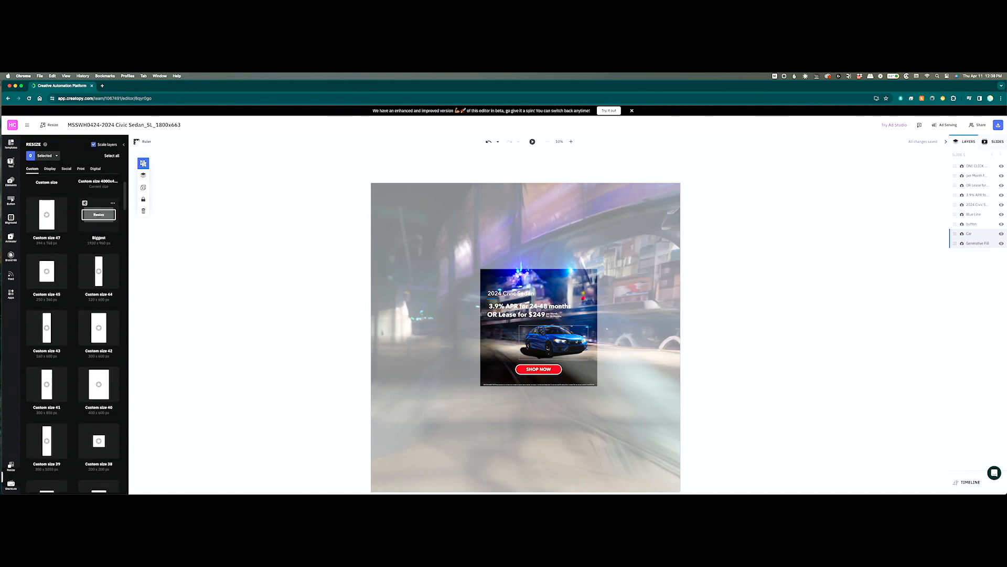
click(85, 203)
click(85, 260)
click(85, 316)
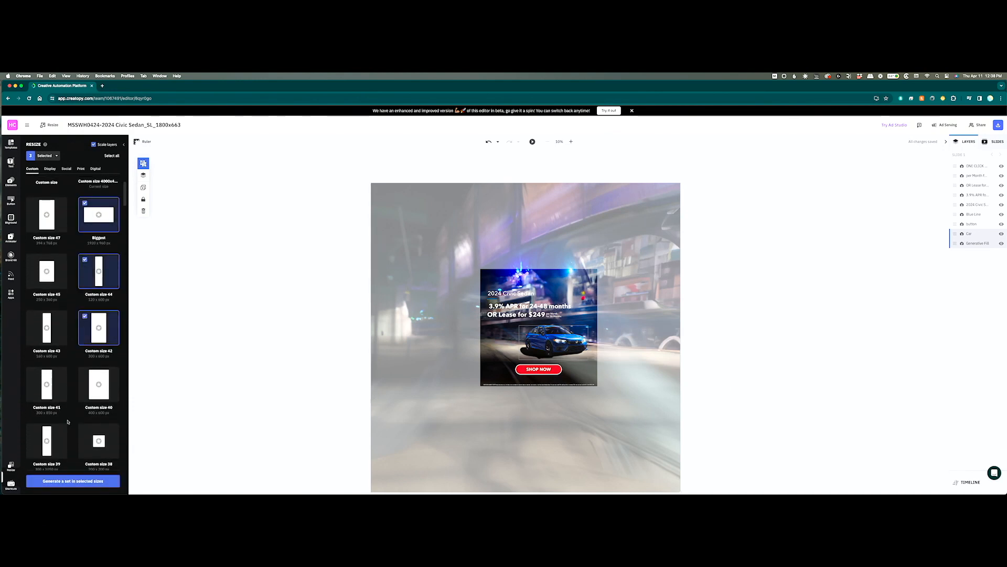
click(85, 373)
click(85, 430)
Add Custom size 39, 41, 43, 45 and 47 to the selected resize formats
click(33, 430)
click(32, 372)
click(33, 316)
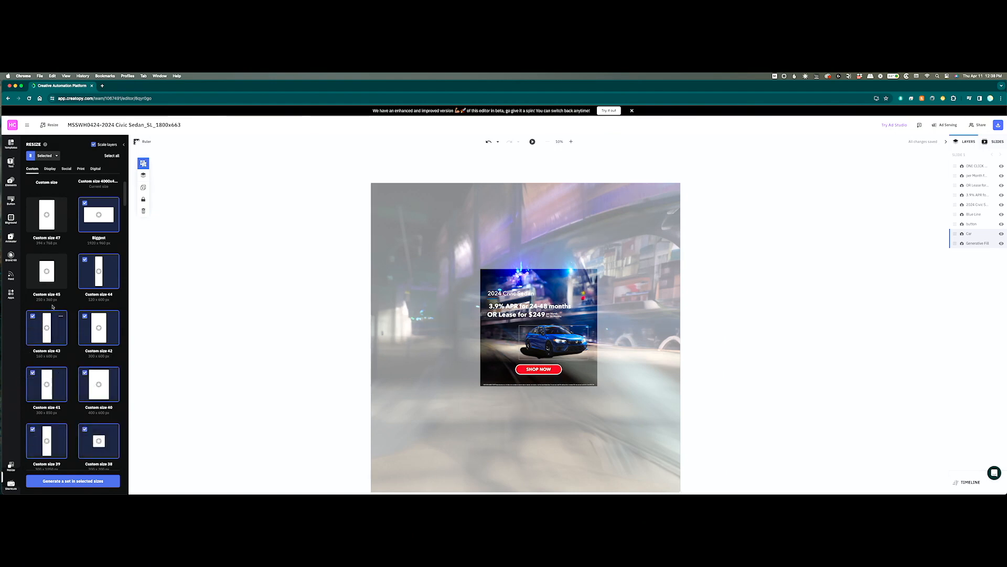
click(33, 259)
click(32, 202)
Add Custom size 36, 34, 32, 30 and 28 to the selected resize formats
scroll(60, 249, down, 4)
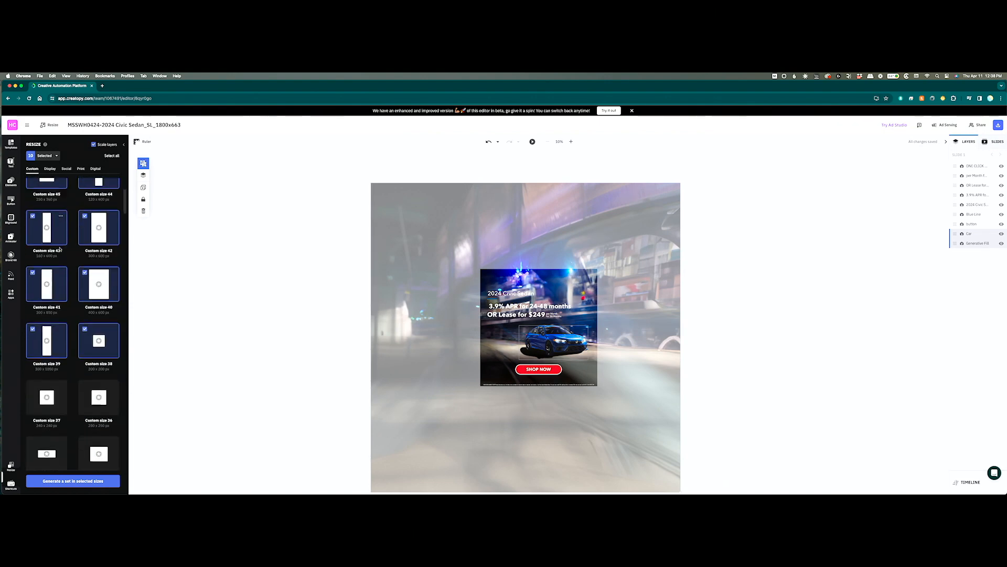
scroll(59, 249, down, 2)
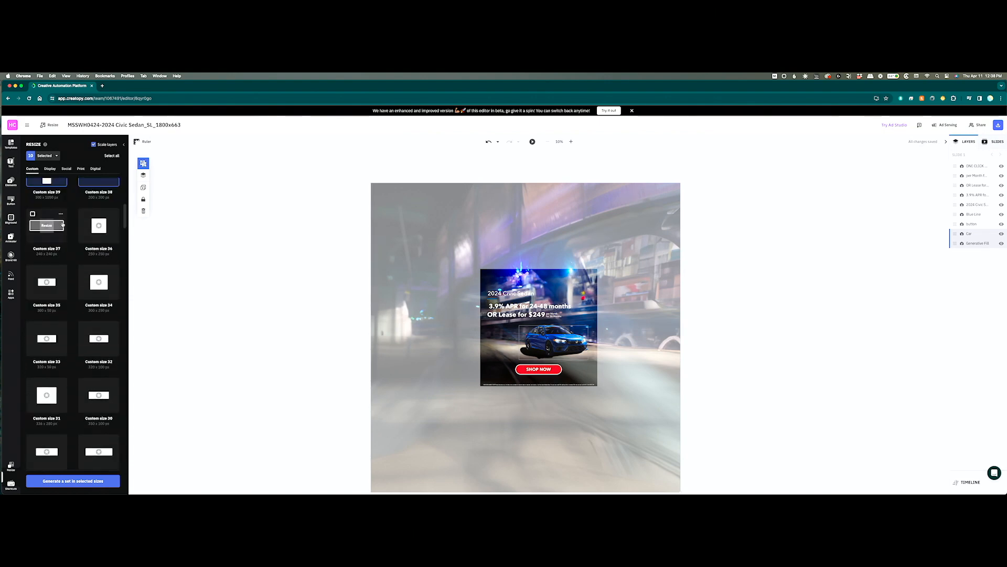
click(84, 214)
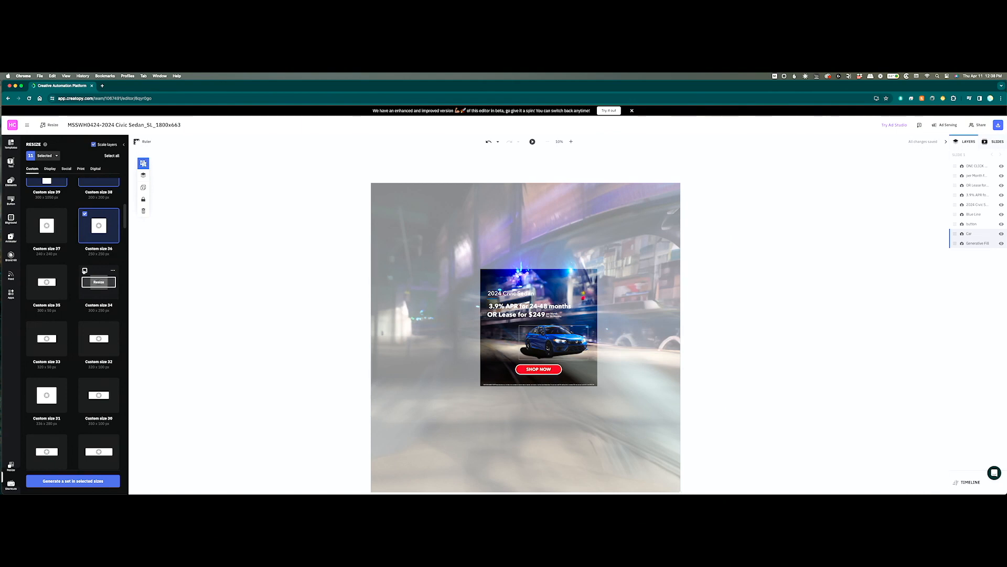
click(85, 271)
click(84, 327)
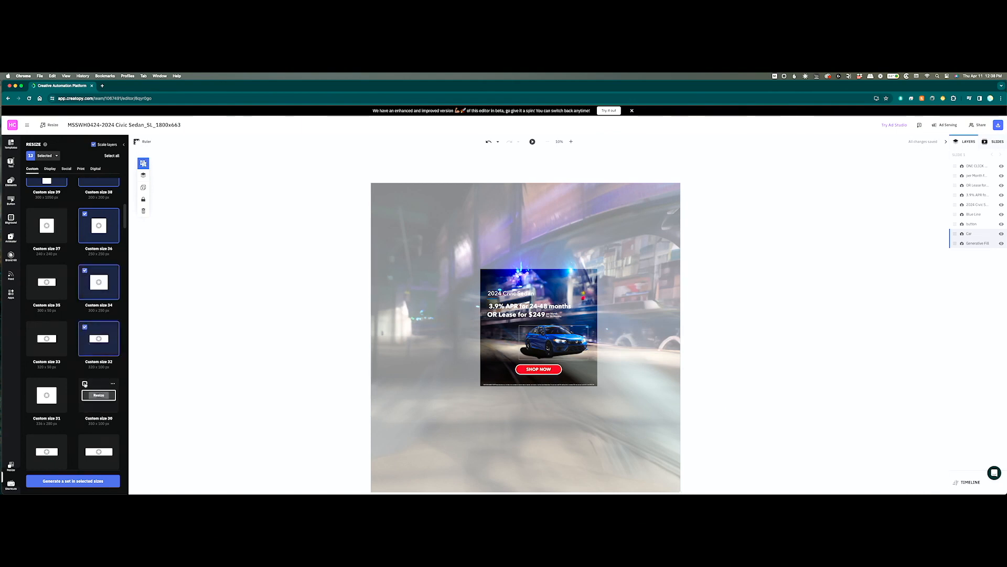
click(85, 384)
click(84, 440)
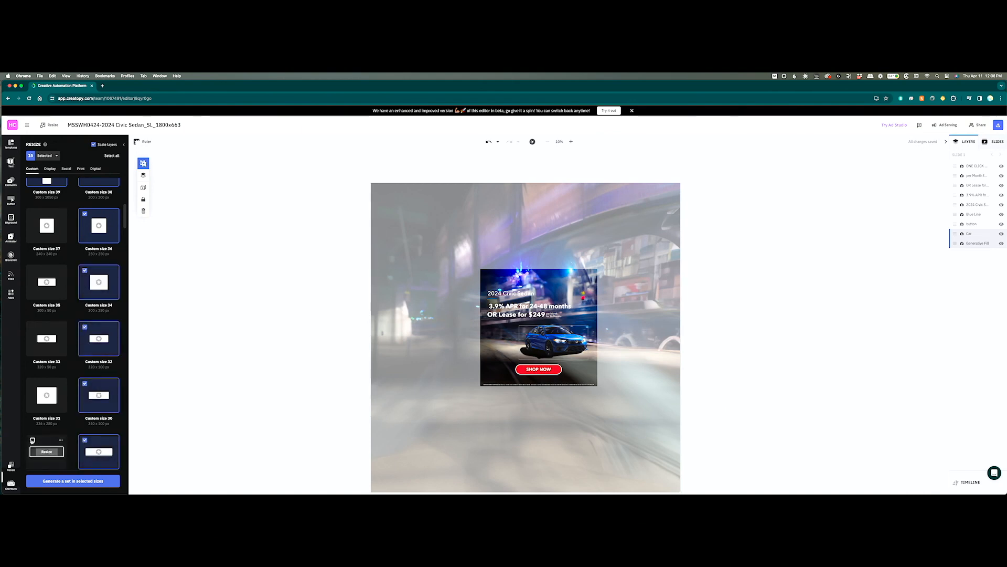
Add Custom size 29, 31, 33, 35 and 37 to the selected resize formats
click(32, 440)
click(32, 384)
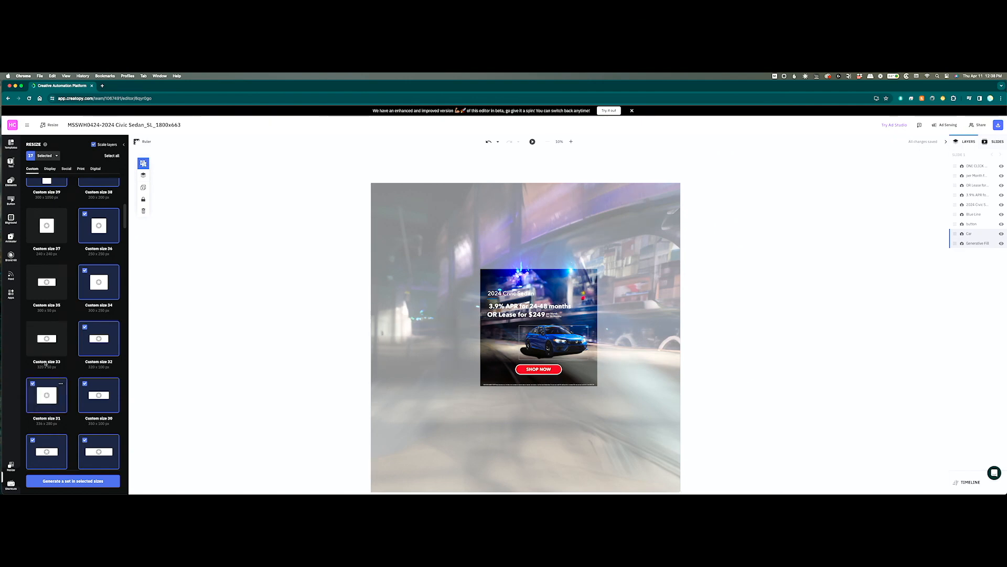
click(32, 327)
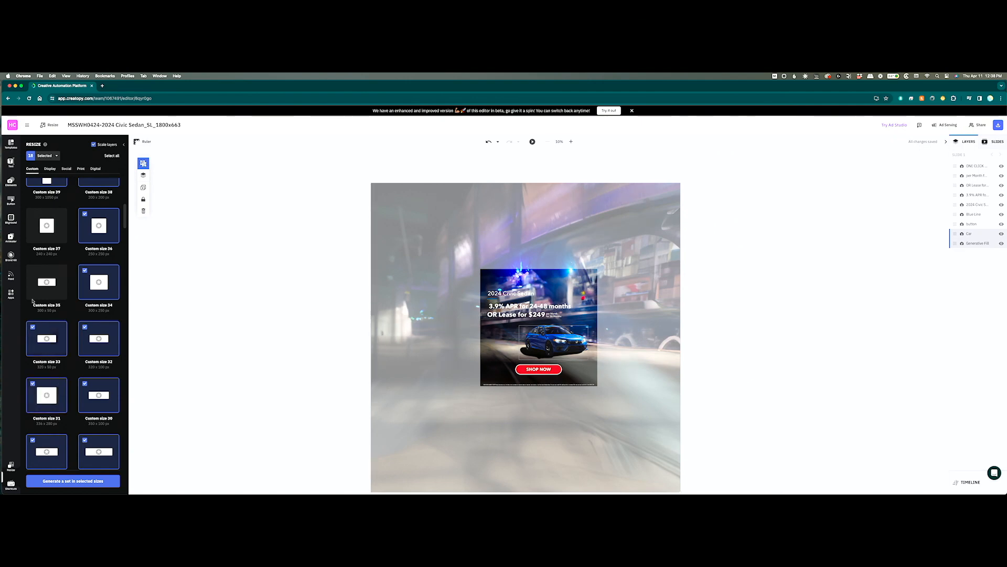
click(33, 270)
click(32, 213)
Add Custom size 26, 24, 22, 20 and 18 to the selected resize formats
scroll(73, 274, down, 5)
scroll(74, 274, down, 2)
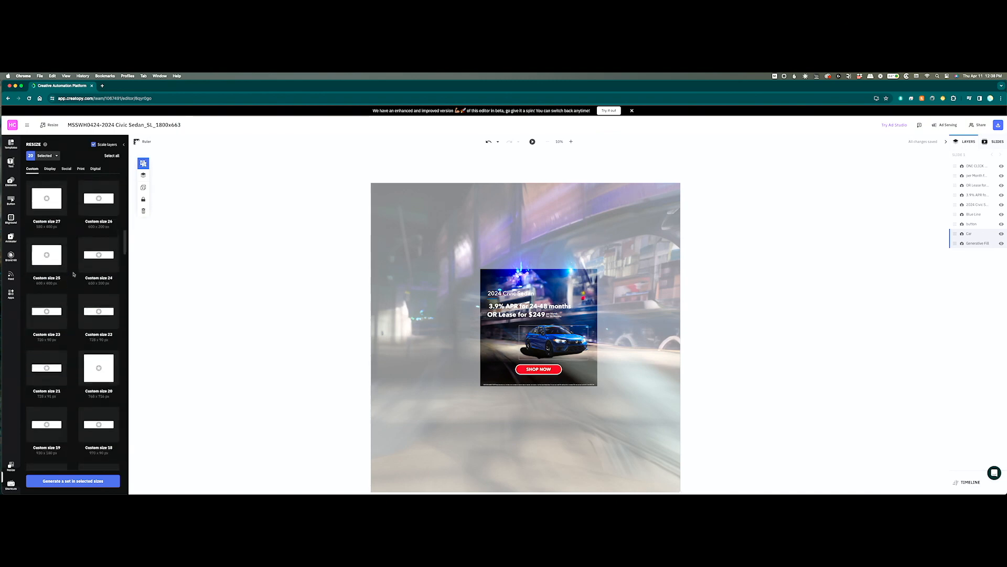
click(84, 239)
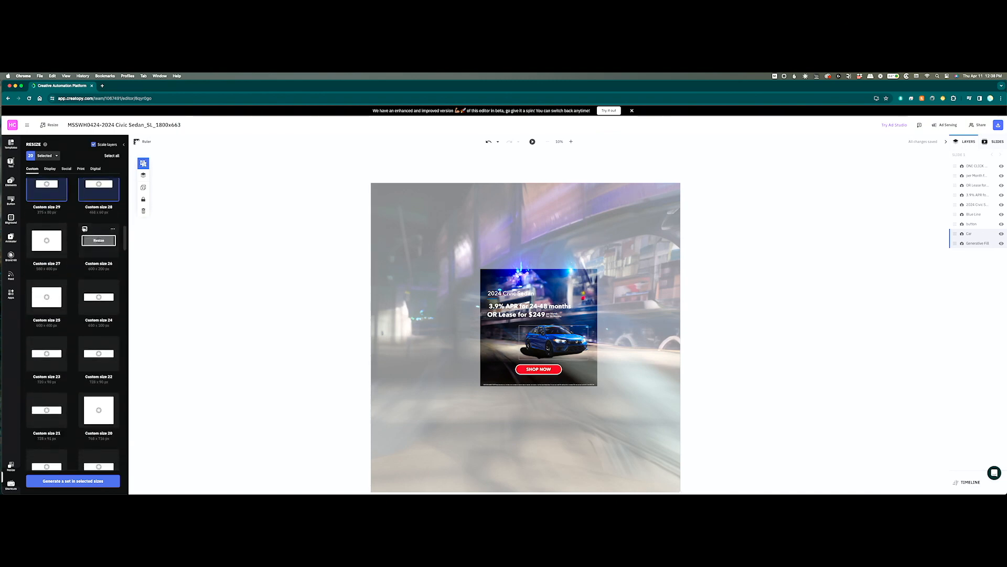
click(85, 292)
click(85, 342)
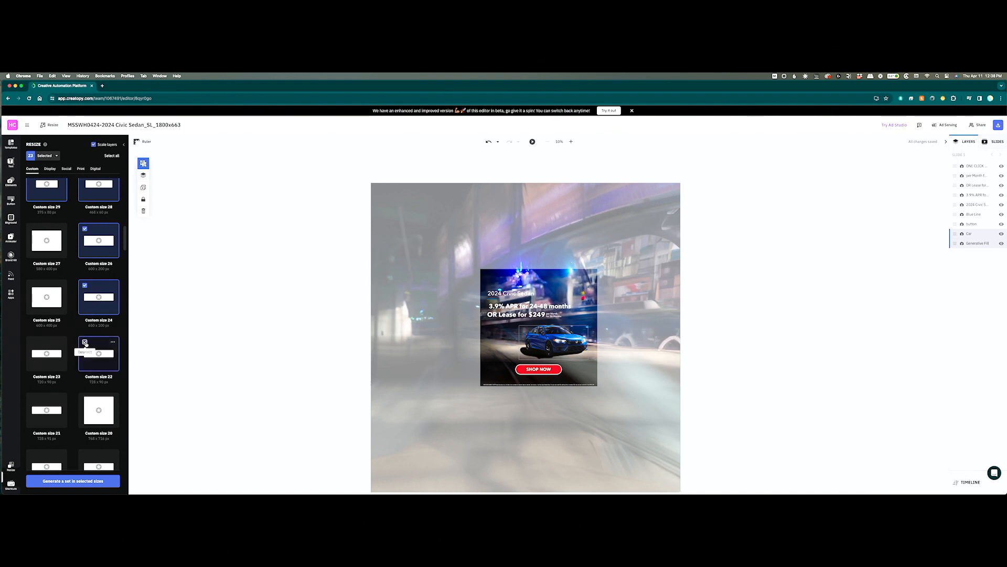
click(85, 399)
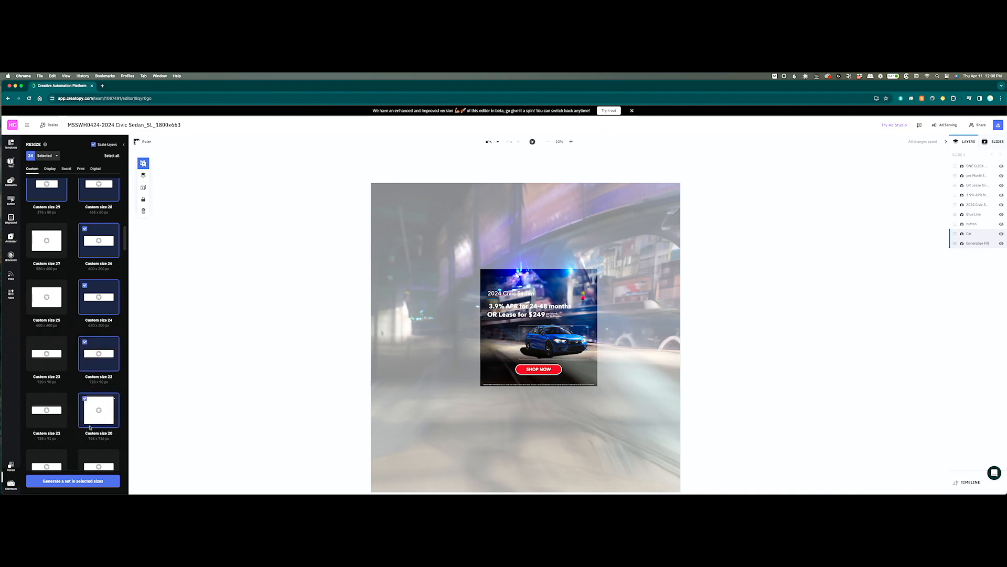
click(85, 454)
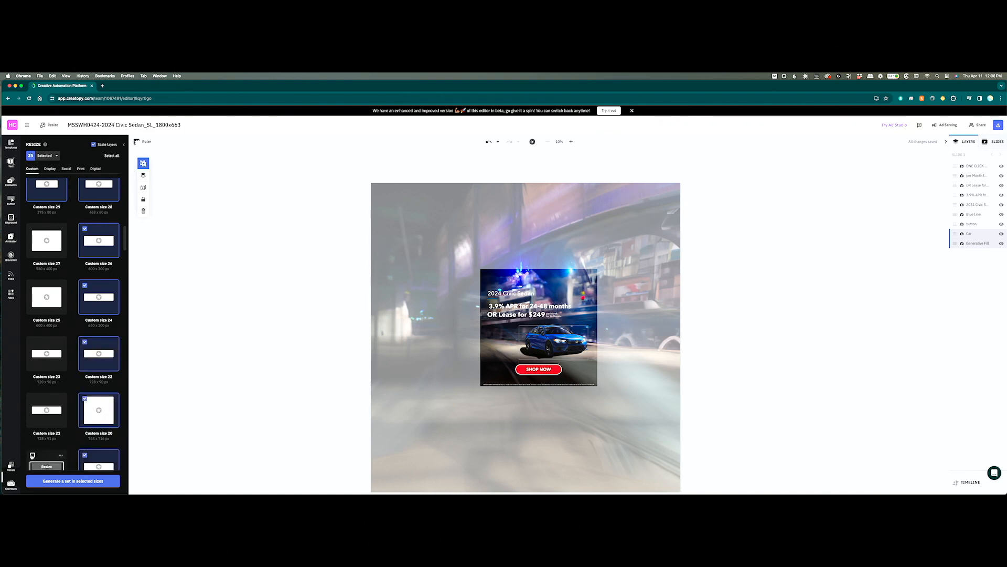
Add Custom size 19, 21, 23, 25 and 27 to the selected resize formats
click(32, 455)
click(33, 398)
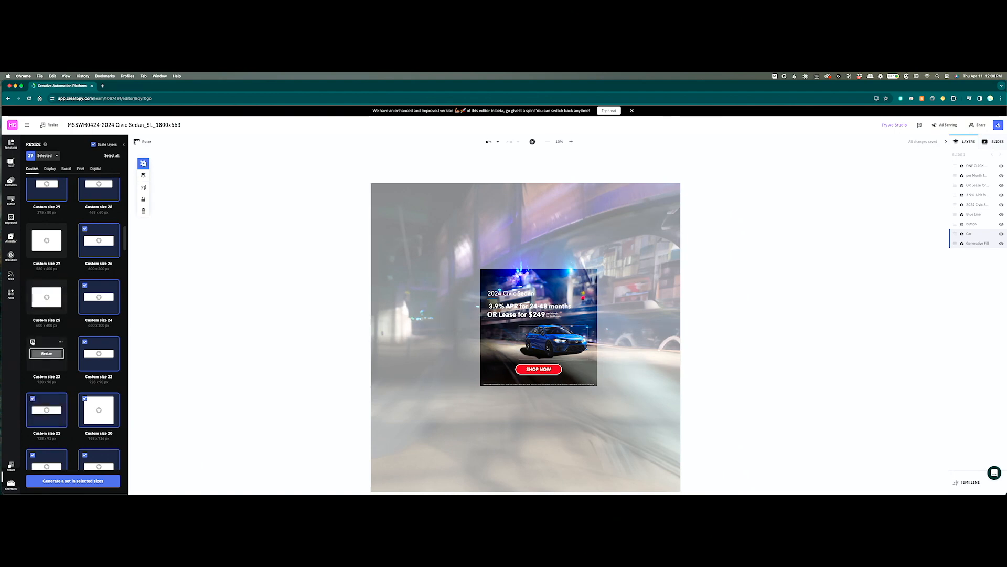
click(33, 342)
click(33, 286)
click(32, 228)
Add Custom size 16, 14, 12, 10 and 8 to the selected resize formats
scroll(69, 299, down, 3)
scroll(68, 299, down, 3)
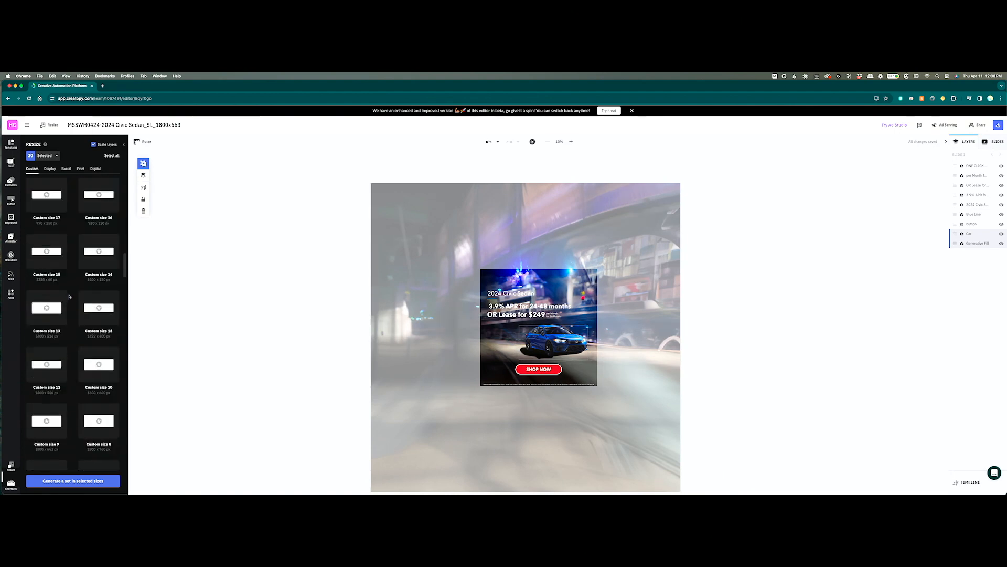
scroll(92, 218, up, 1)
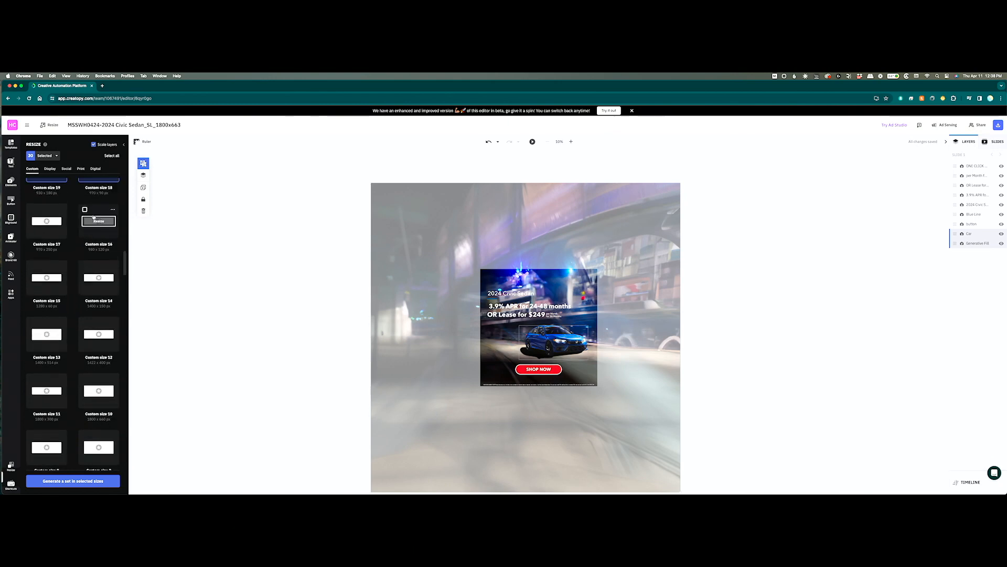
click(85, 210)
click(85, 266)
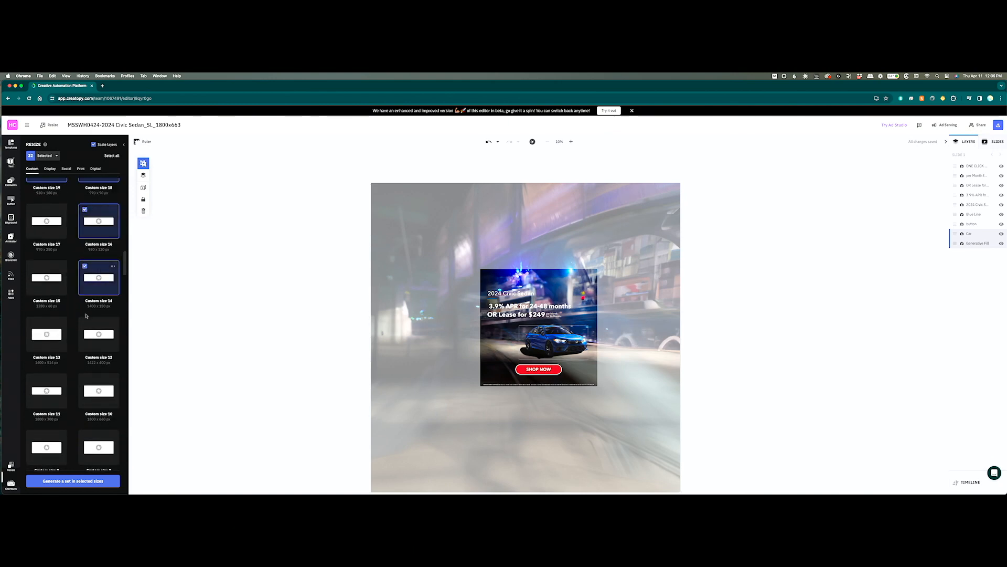
click(85, 323)
click(85, 379)
click(84, 435)
Add Custom size 9, 11, 13, 15 and 17 to the selected resize formats
click(32, 436)
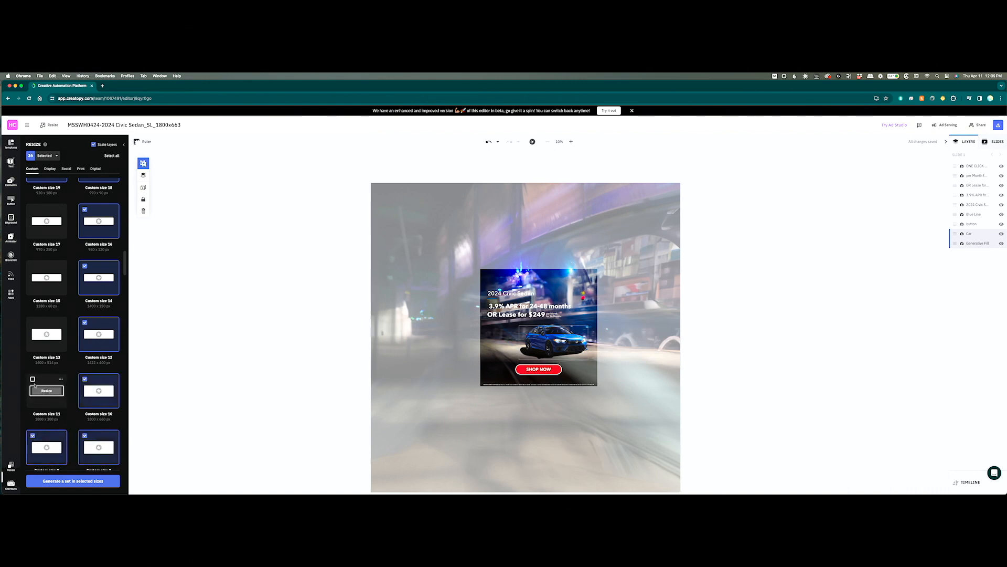
click(32, 378)
click(33, 323)
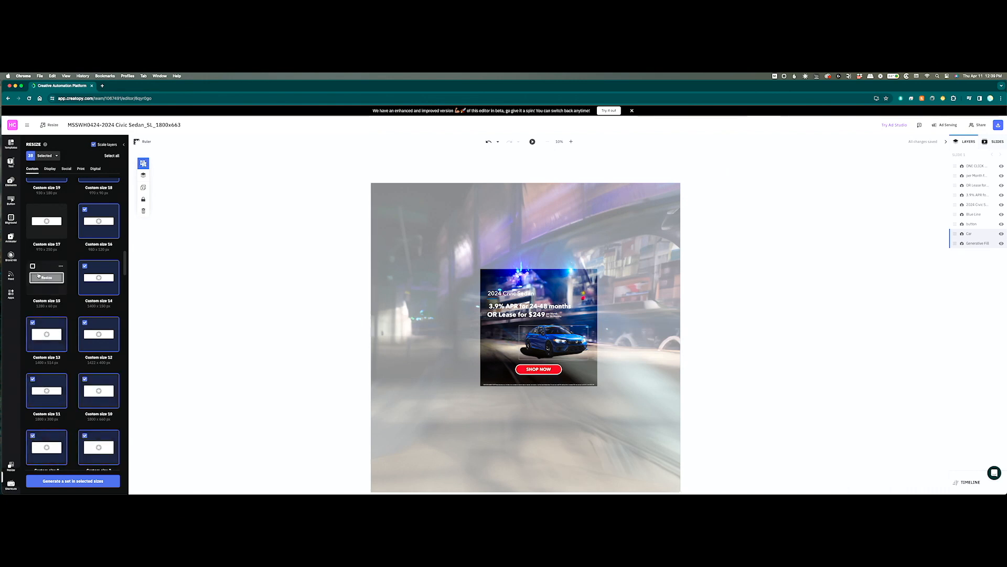
click(33, 266)
click(33, 209)
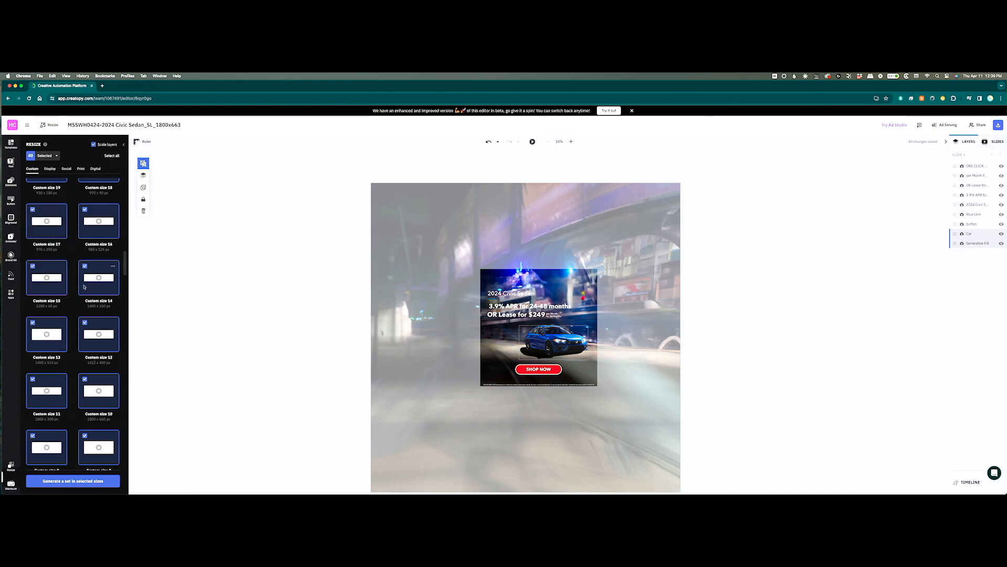
Add Custom size 2 through 7 and the 1920 x 960 px custom size, and generate a set in the selected sizes
scroll(84, 289, down, 3)
scroll(85, 289, down, 4)
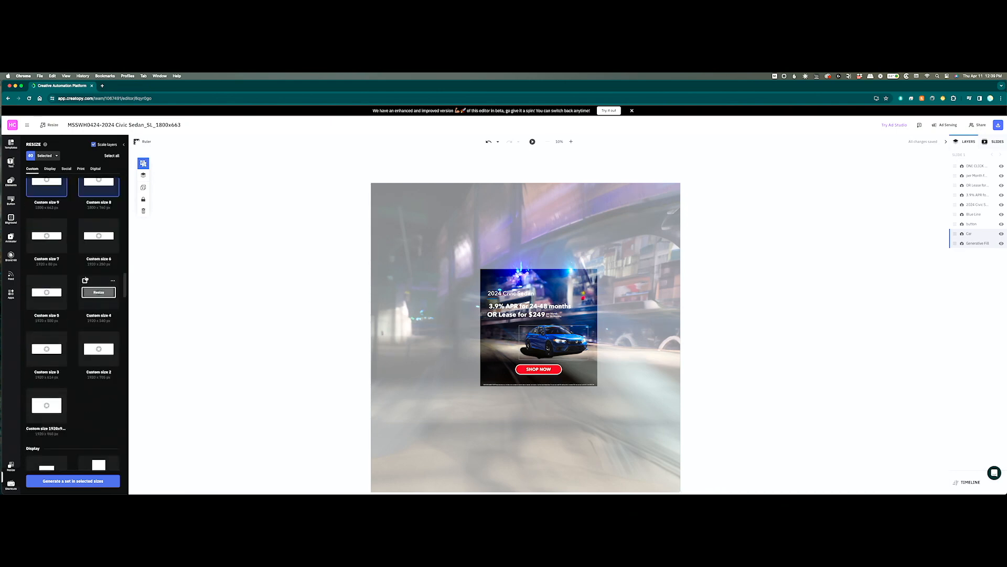
click(84, 224)
click(85, 281)
click(84, 338)
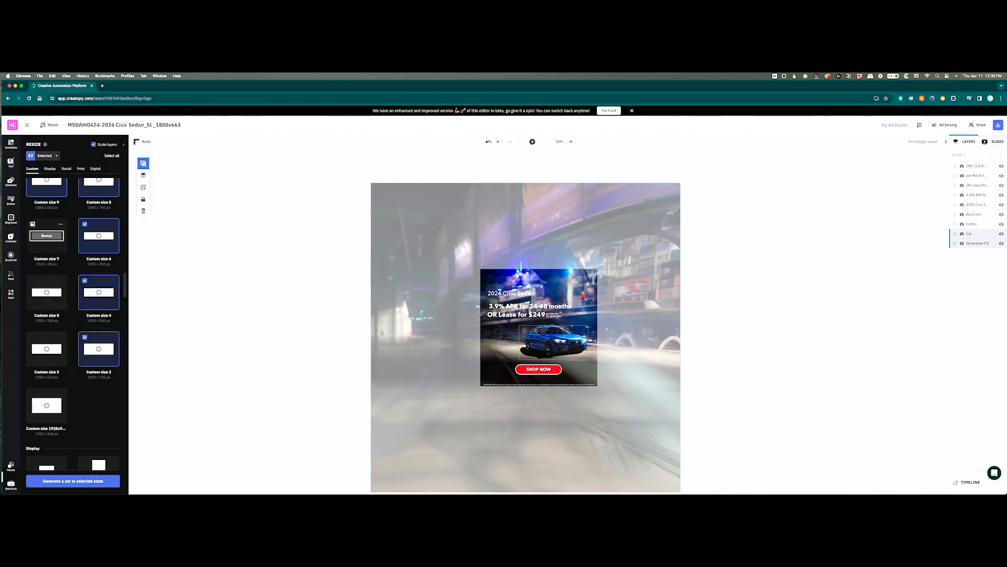
click(32, 224)
click(32, 281)
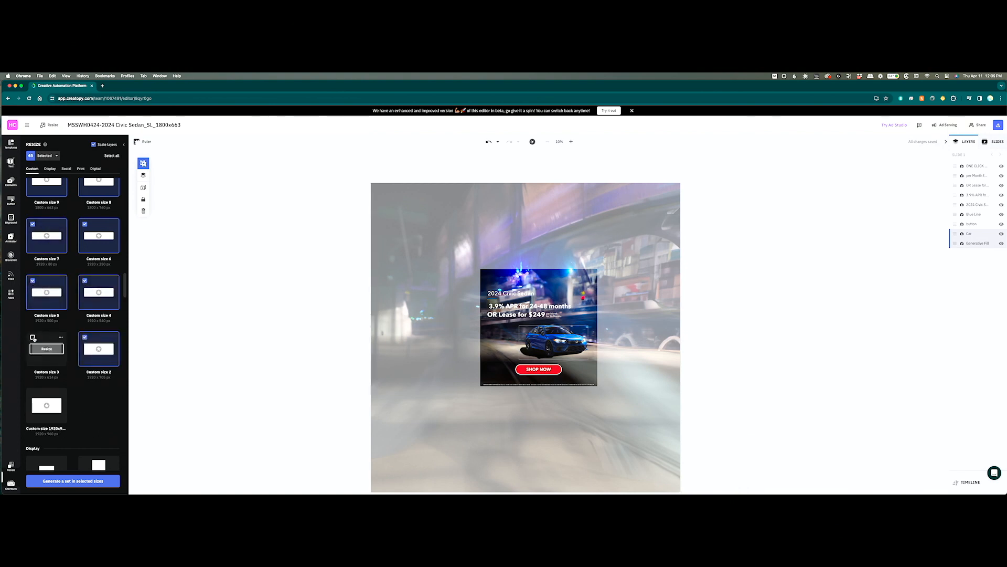
click(32, 337)
click(32, 394)
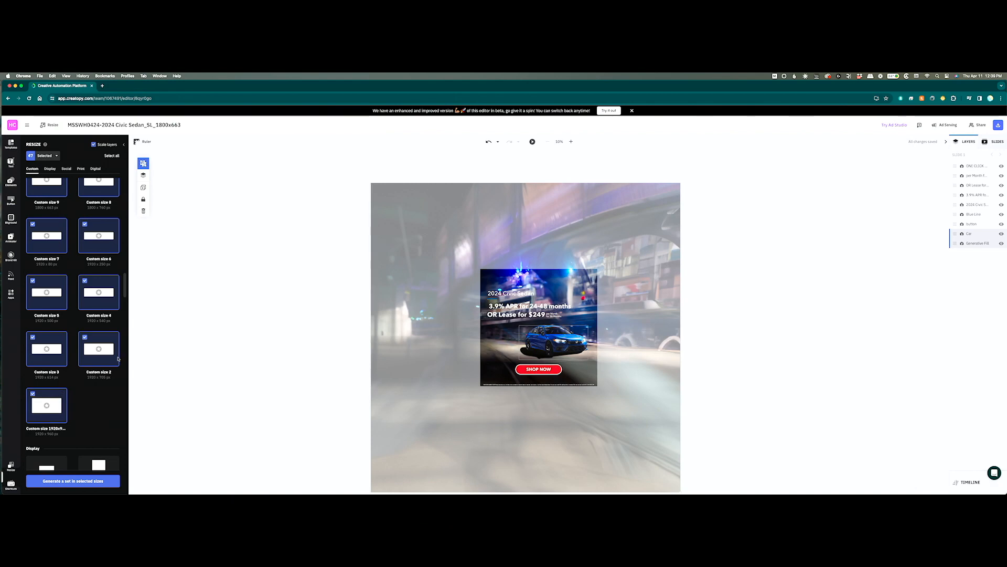
click(95, 481)
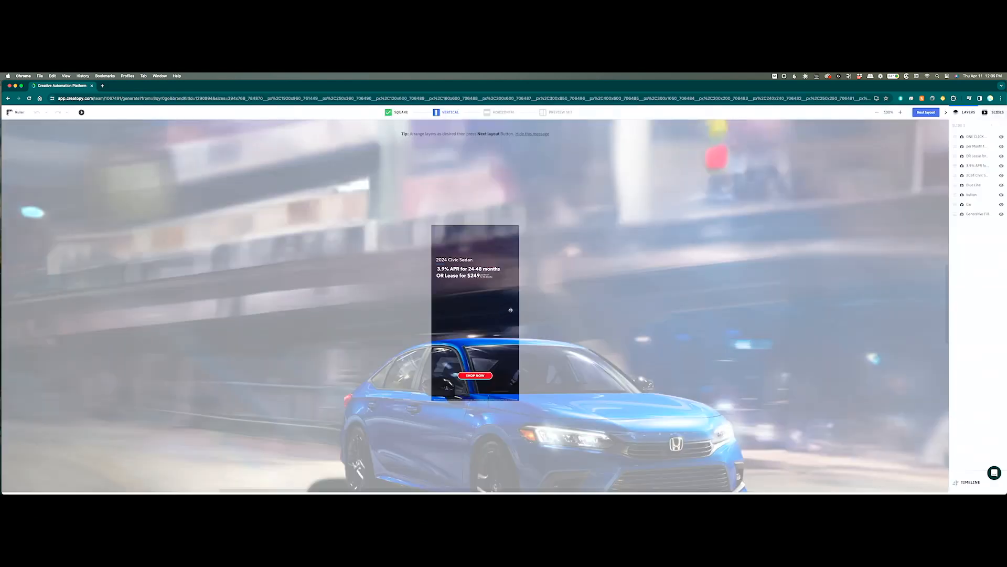
Check the scaling mode of the 3.9% APR text in the vertical layout
click(463, 265)
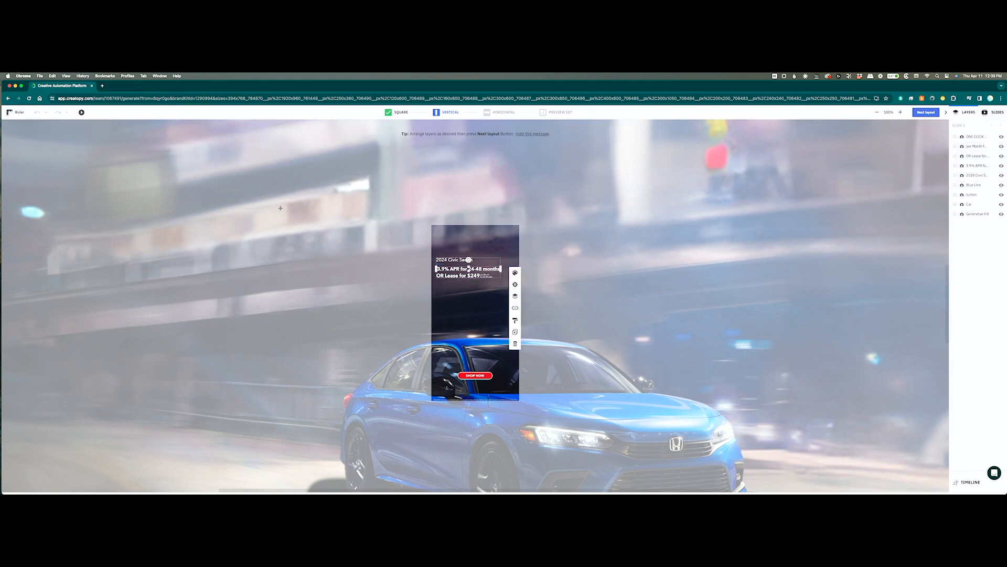
click(515, 284)
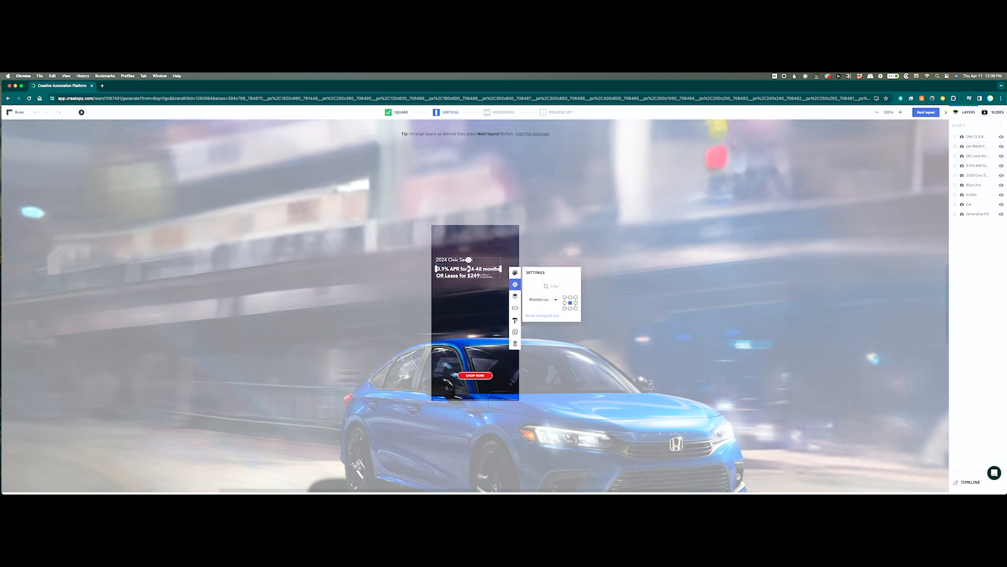
click(637, 269)
Enlarge the title and offer text in the vertical layout, and enlarge the SHOP NOW button, centring it horizontally
click(480, 271)
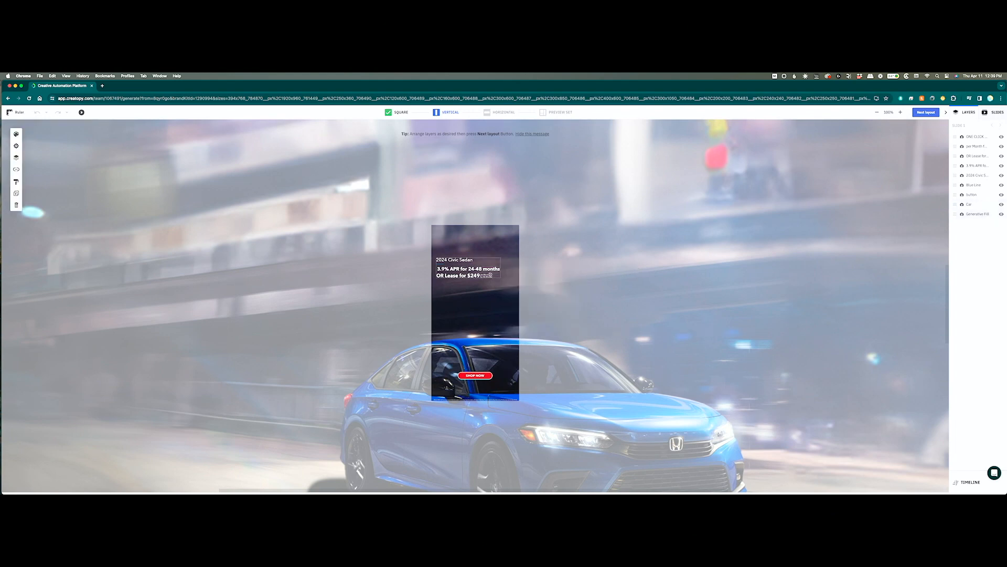
click(488, 272)
drag(499, 277, 516, 282)
click(478, 376)
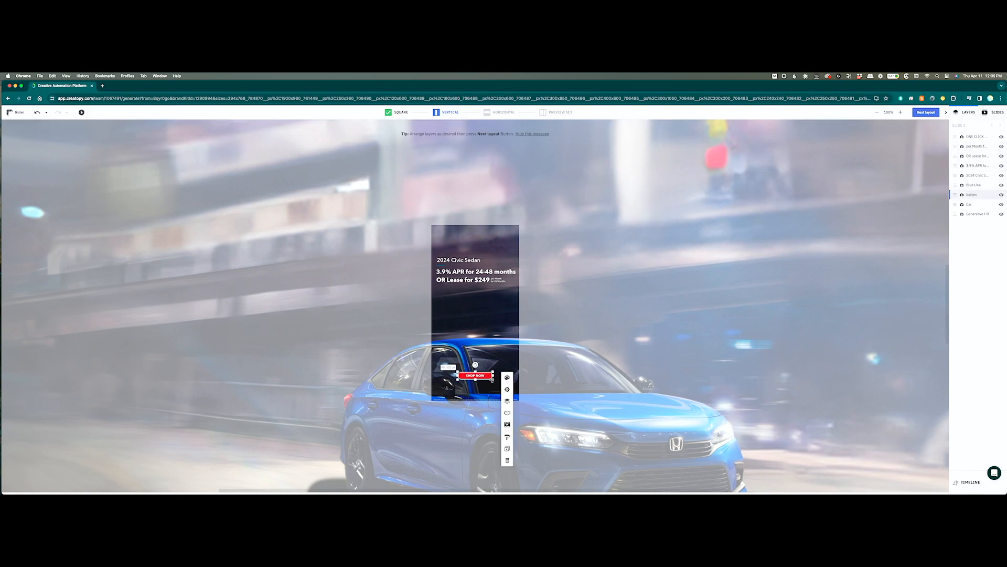
mouse_move(493, 380)
mouse_down()
mouse_move(516, 385)
mouse_move(483, 375)
mouse_up()
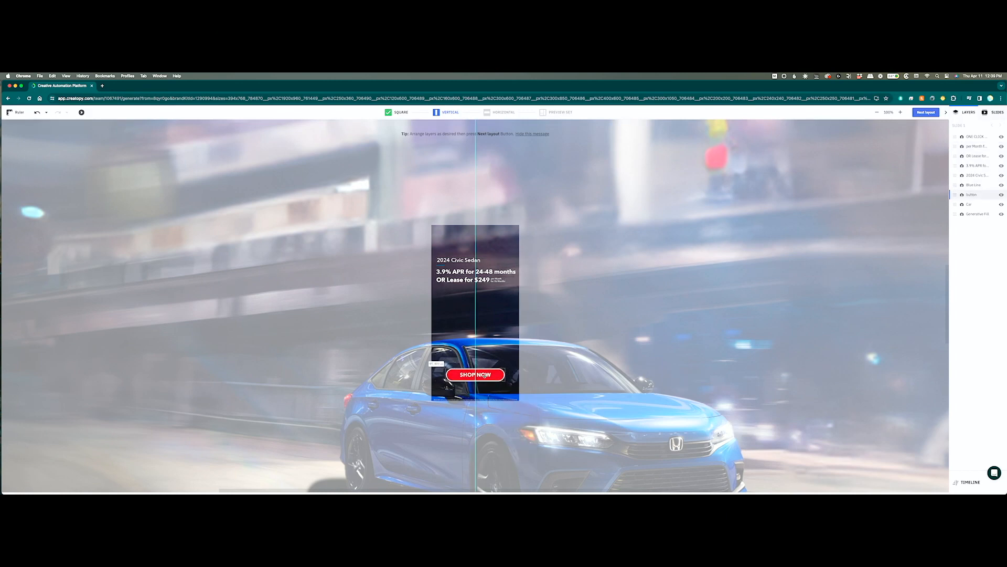
Try to scale down the street background image on its own in the vertical layout, and undo the change
click(616, 324)
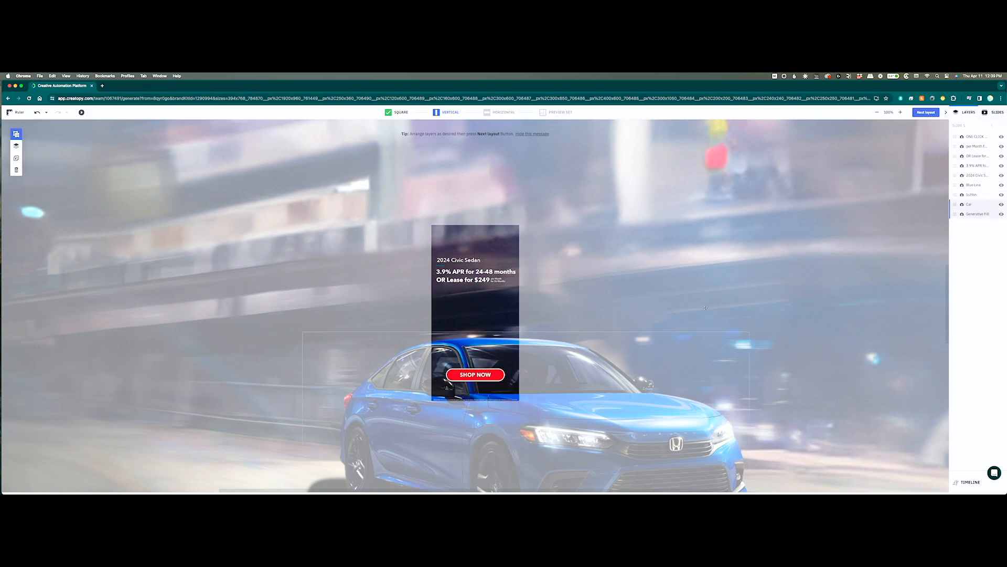
click(876, 113)
click(875, 113)
click(876, 113)
click(551, 394)
drag(562, 428, 450, 309)
key(super+z)
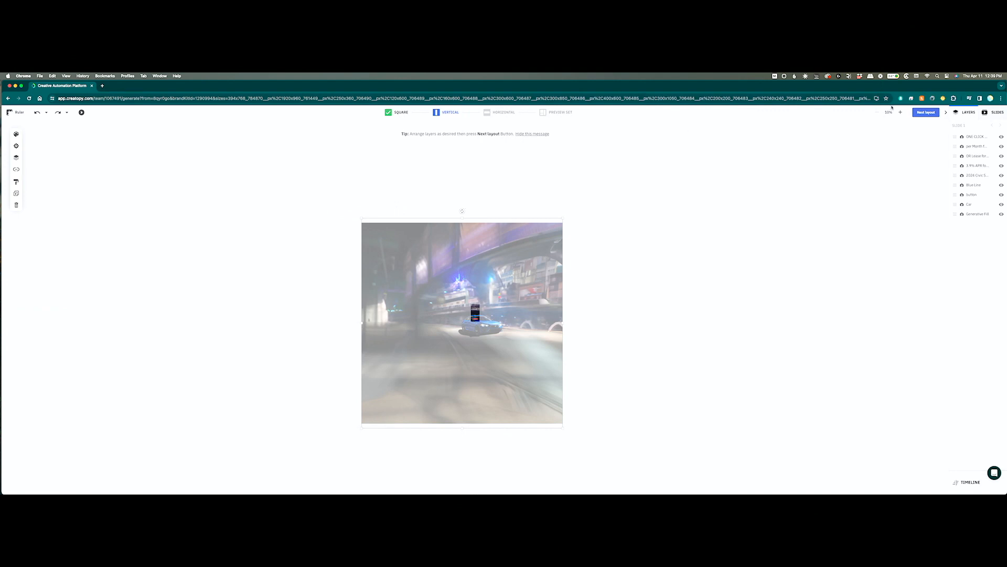
Select the car together with the street background and scale both down to about a quarter of their size around the vertical banner
shift+click(481, 323)
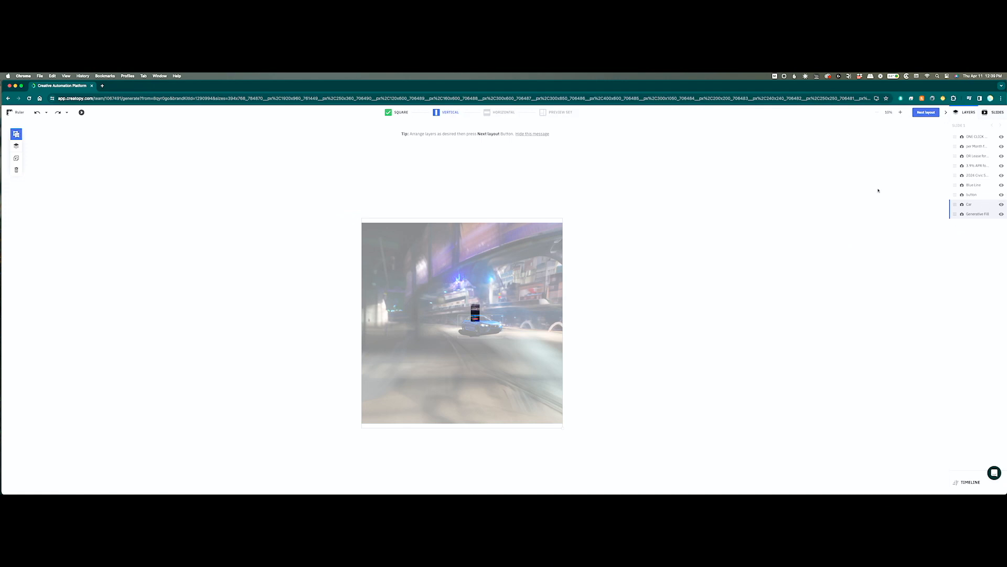
click(505, 293)
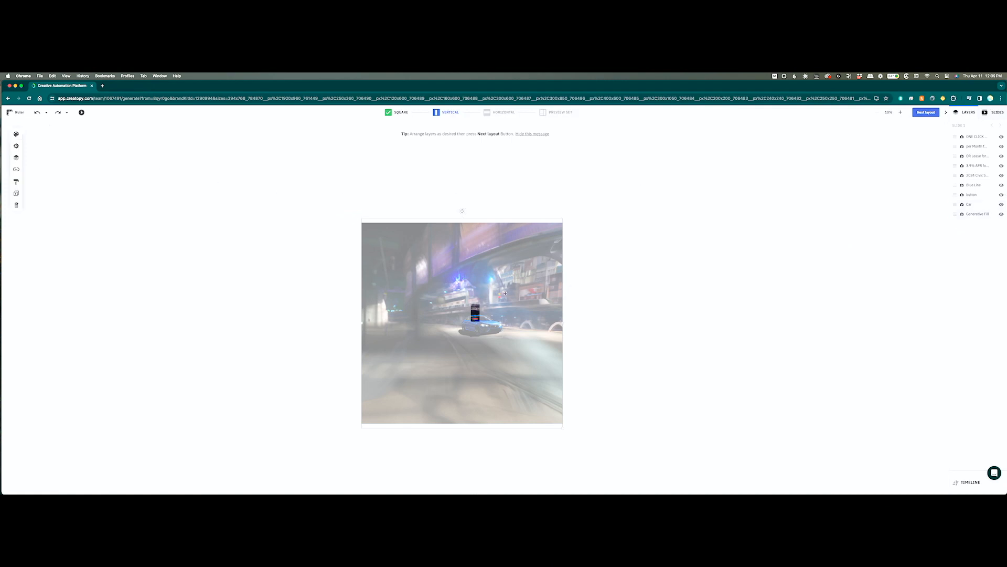
shift+click(490, 325)
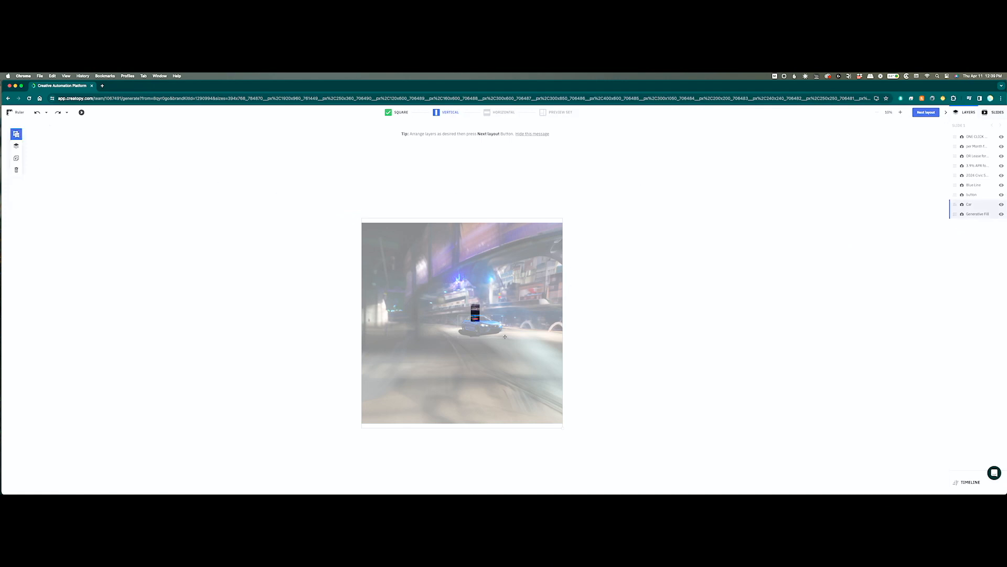
click(563, 428)
drag(601, 417, 479, 323)
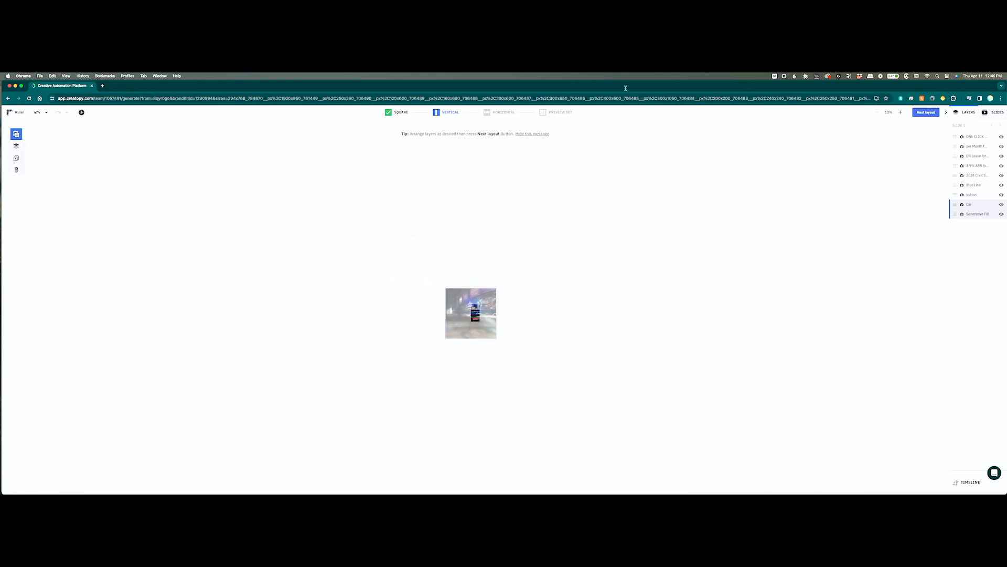
Move the car and street background slightly left in the vertical banner so the car's front fits within the right edge
click(900, 112)
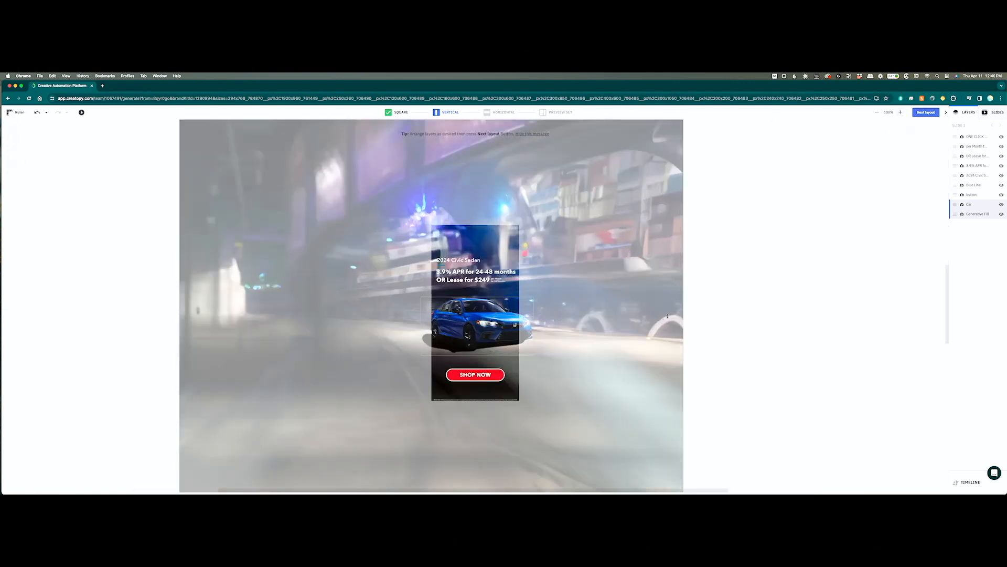
drag(636, 318, 637, 323)
drag(637, 325, 638, 326)
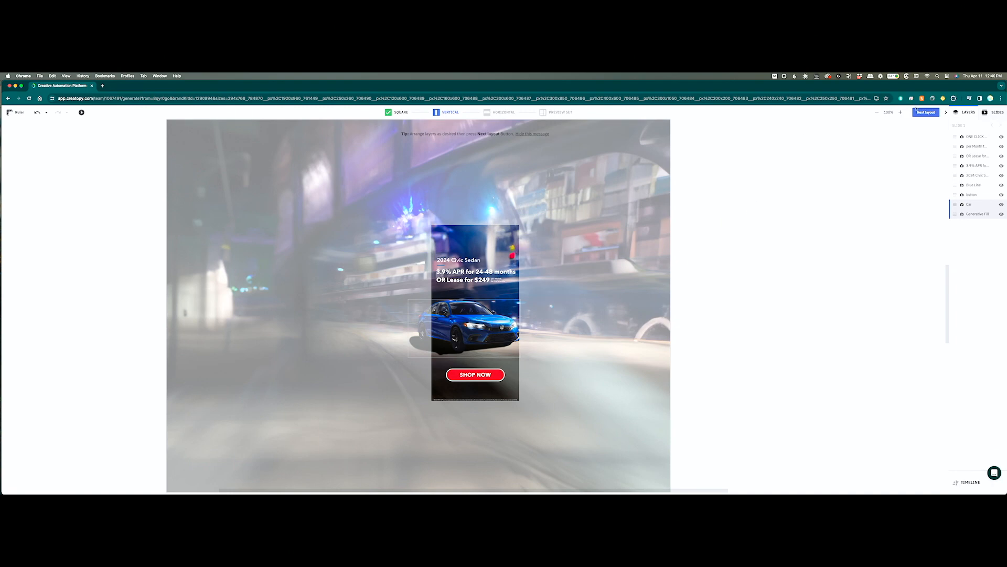
click(900, 112)
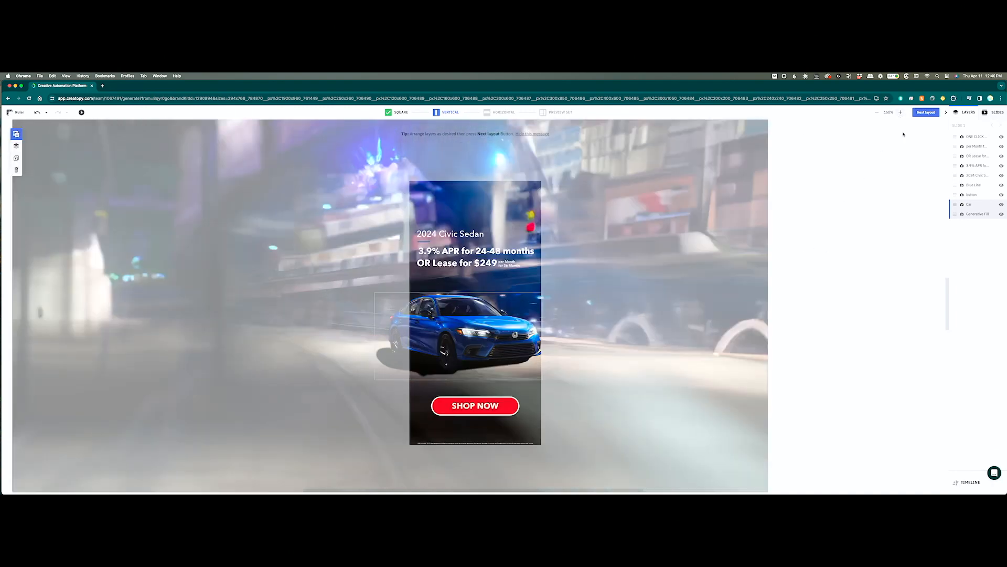
Proceed to the horizontal layout and move the title and offer text toward the banner's left end and the SHOP NOW button toward its right end
click(926, 112)
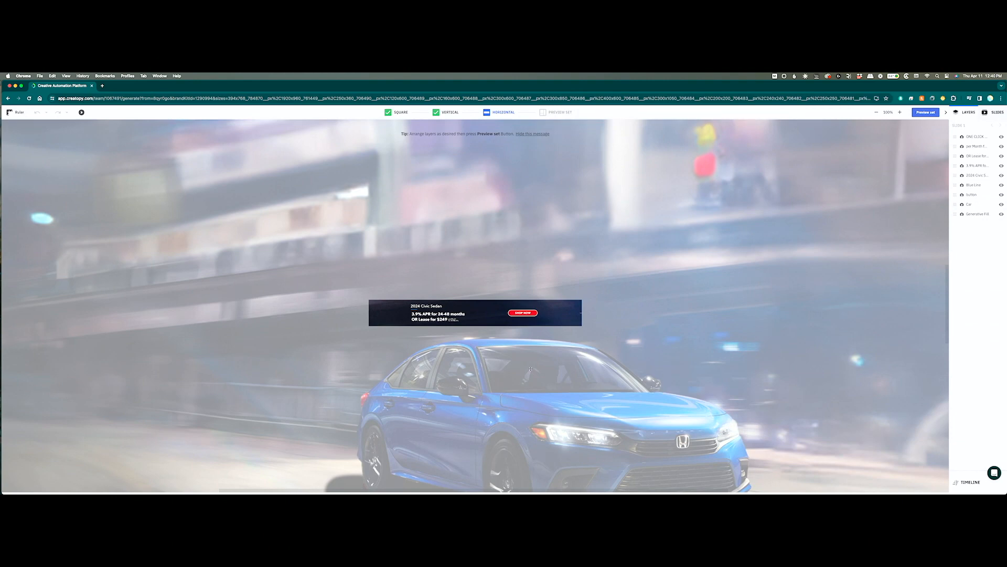
click(430, 314)
drag(433, 314, 400, 313)
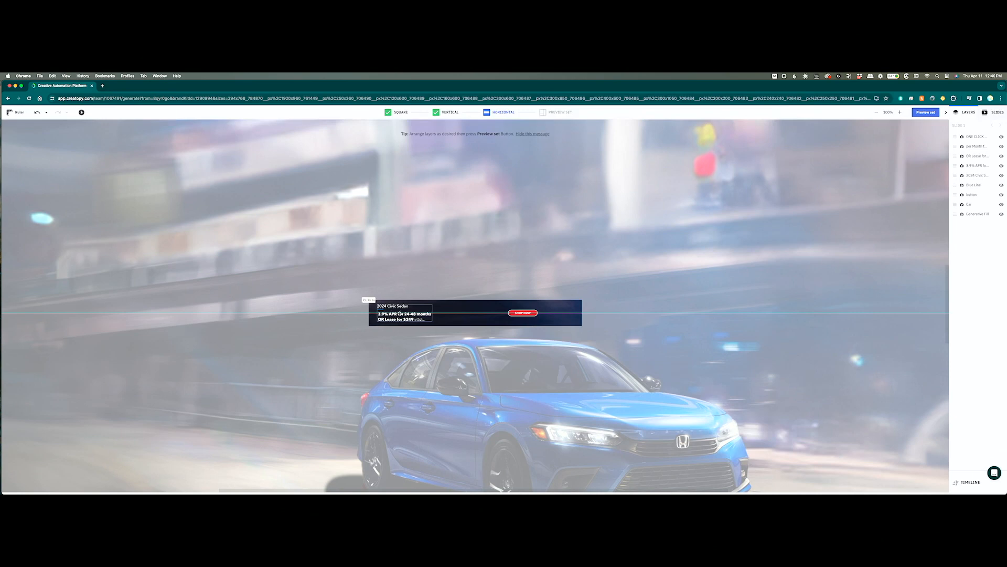
drag(523, 313, 551, 313)
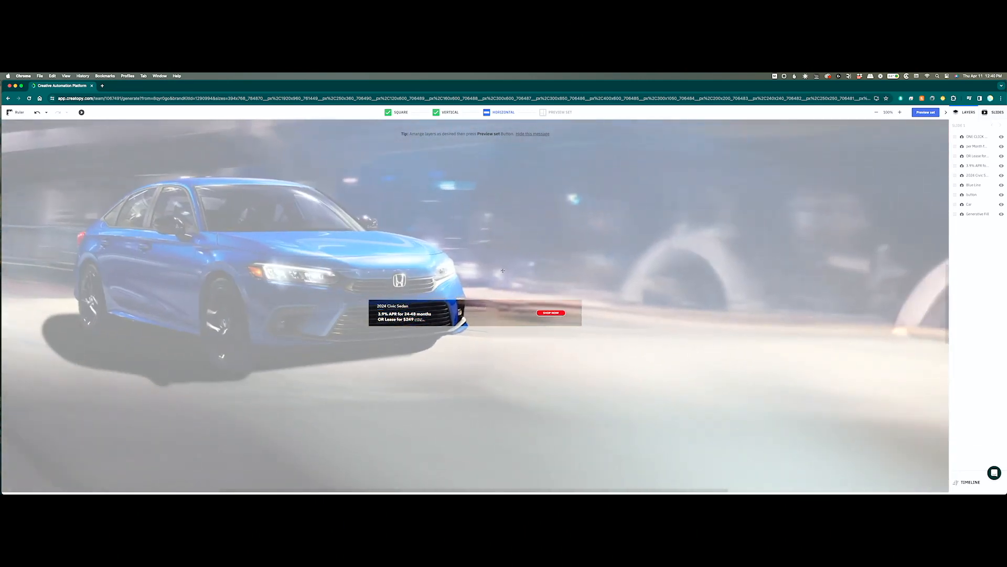
Widen the disclaimer text box, place it along the horizontal banner's bottom edge, and shift all the text layers slightly up together
click(577, 311)
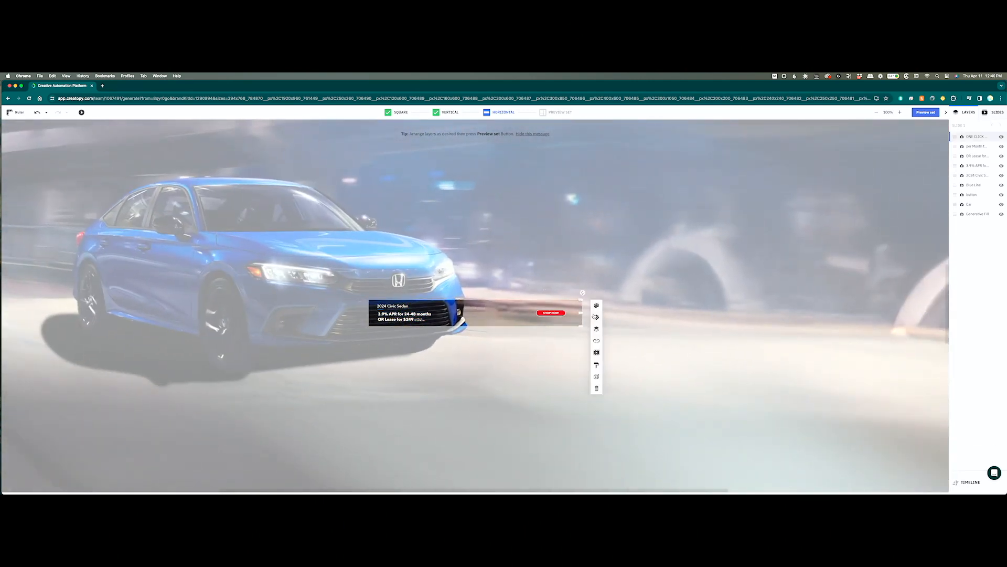
drag(583, 313, 756, 313)
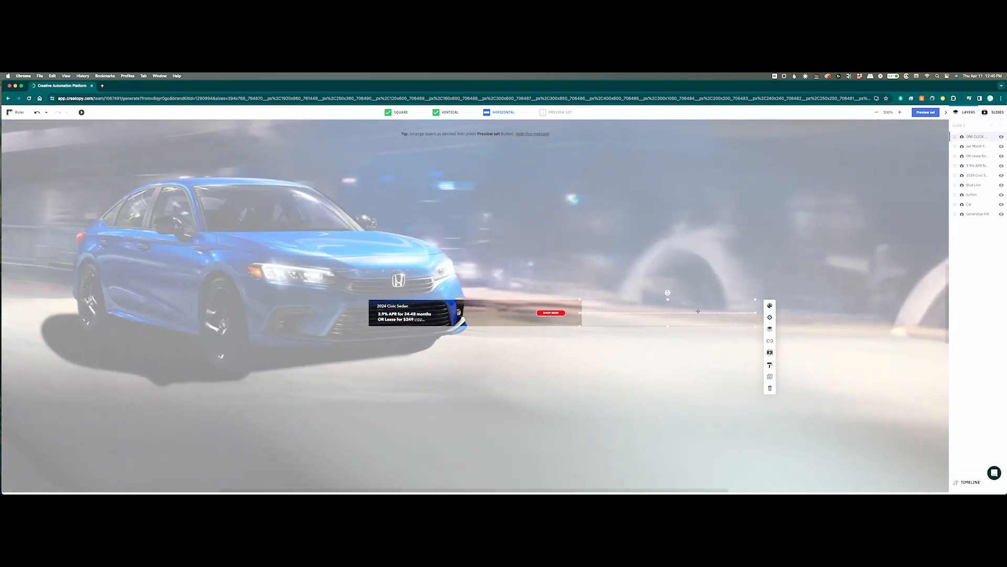
click(770, 318)
click(770, 318)
drag(668, 325, 475, 324)
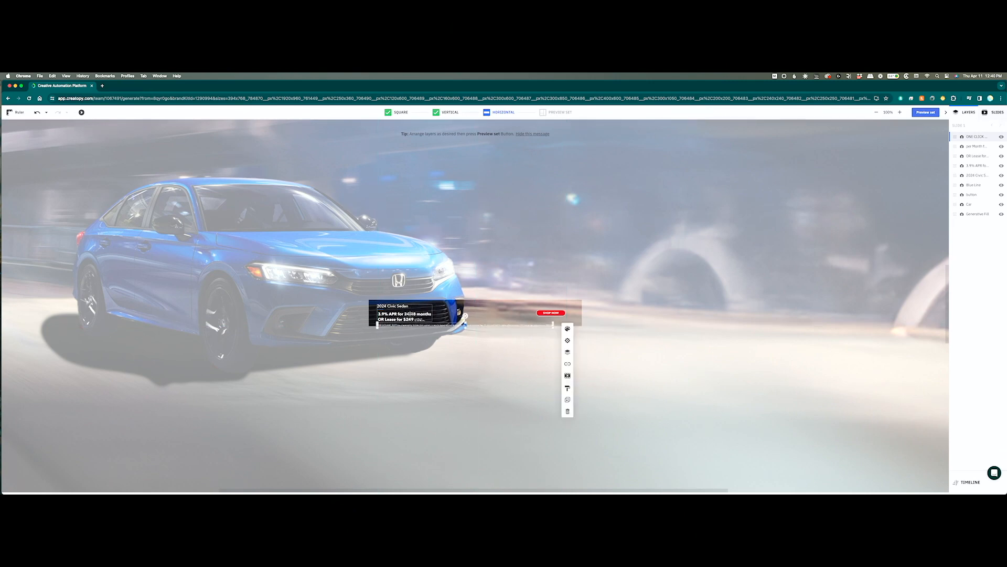
drag(440, 331, 368, 300)
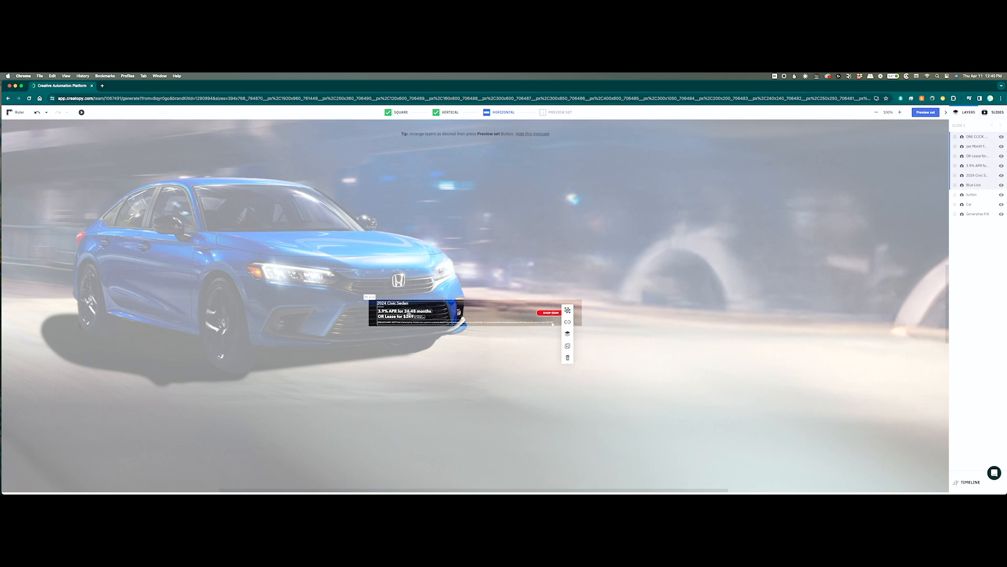
Reposition the offer text block near the left end of the horizontal banner
click(420, 279)
click(401, 313)
drag(400, 314, 401, 312)
Scale the car and generative fill background down together to roughly the horizontal banner's size
click(362, 262)
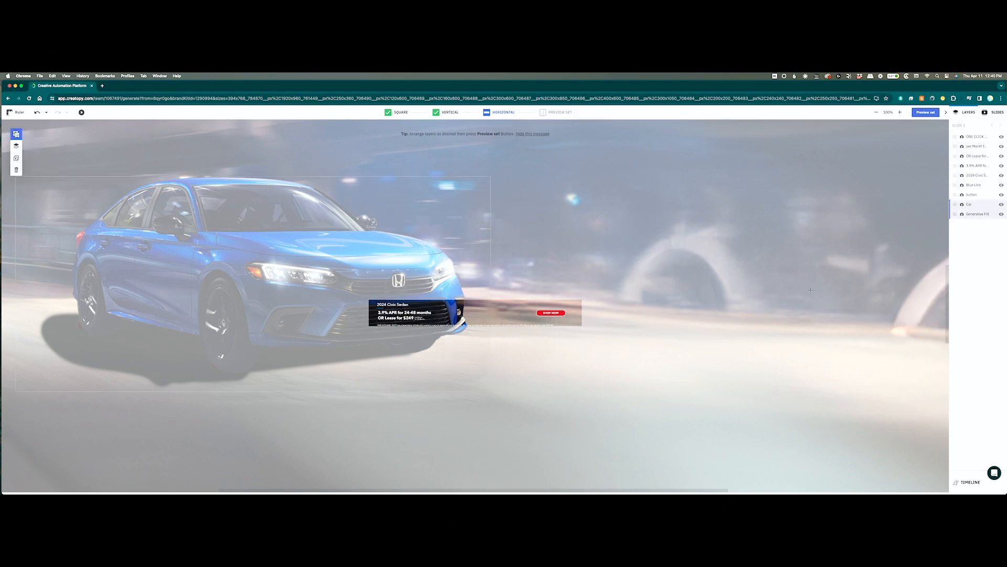
click(877, 112)
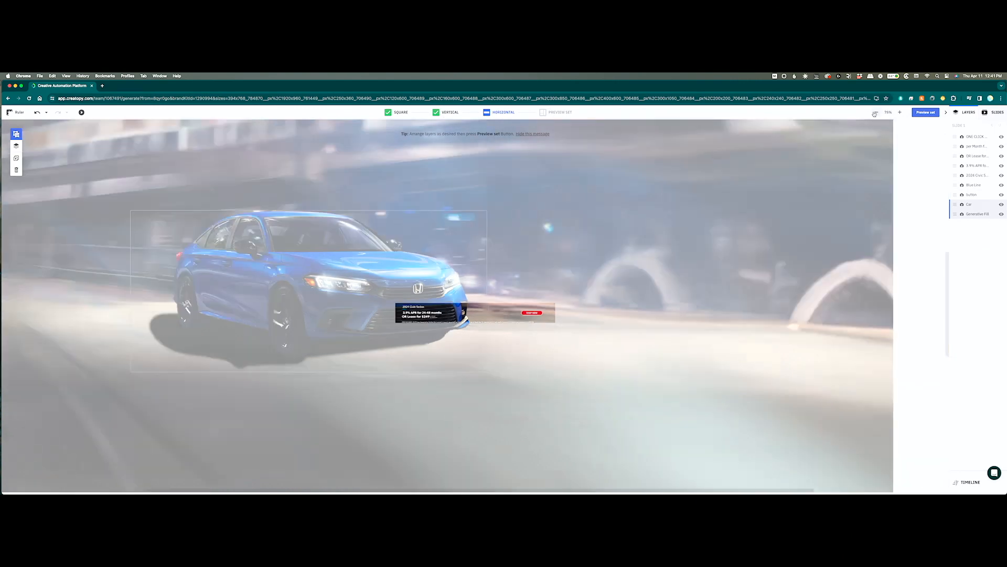
scroll(685, 427, down, 3)
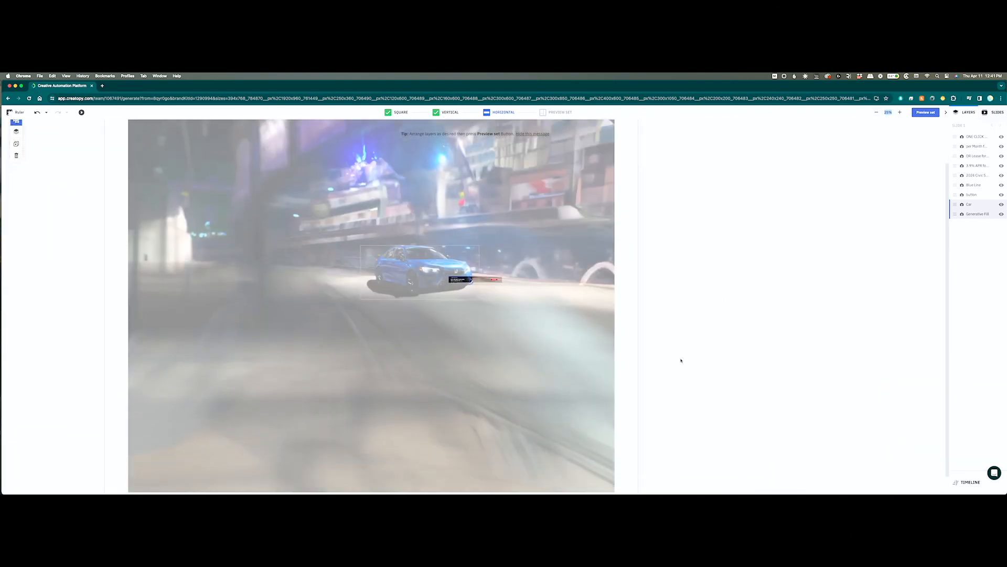
click(876, 113)
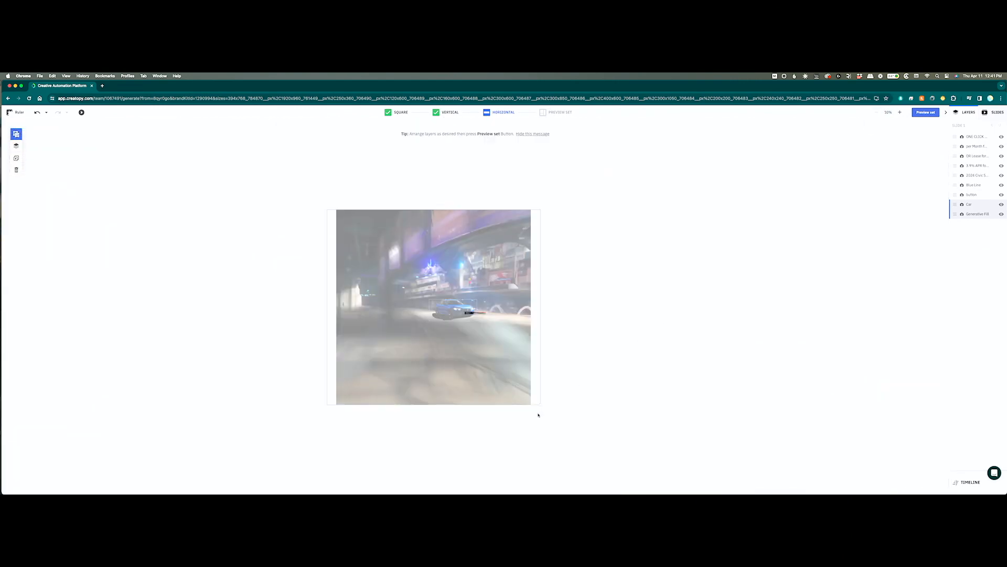
drag(541, 405, 475, 307)
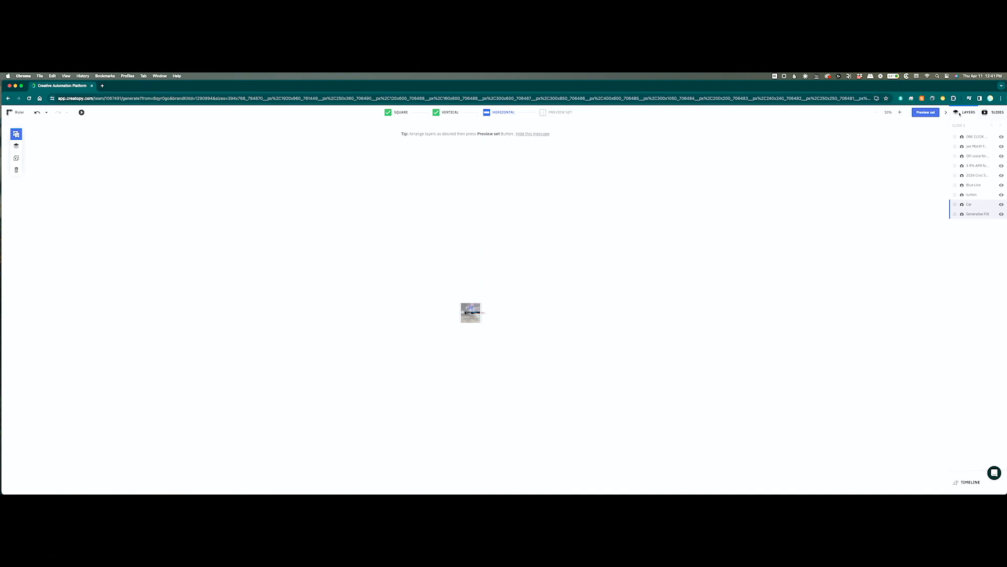
Enlarge and reposition the car and background so they span the banner, with the car between the offer text and the Shop Now button
click(900, 113)
drag(447, 289, 469, 290)
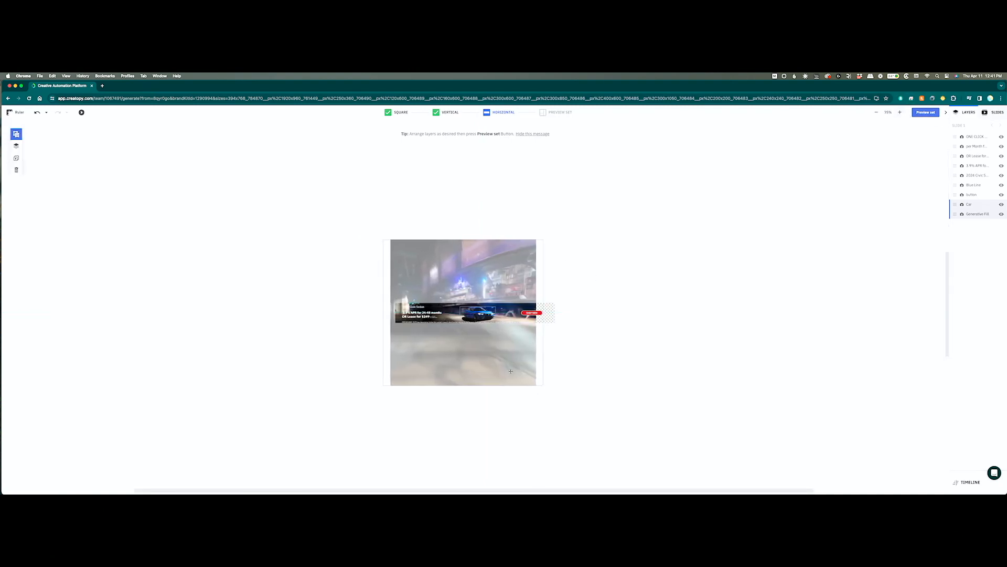
drag(543, 387, 567, 396)
drag(521, 380, 520, 367)
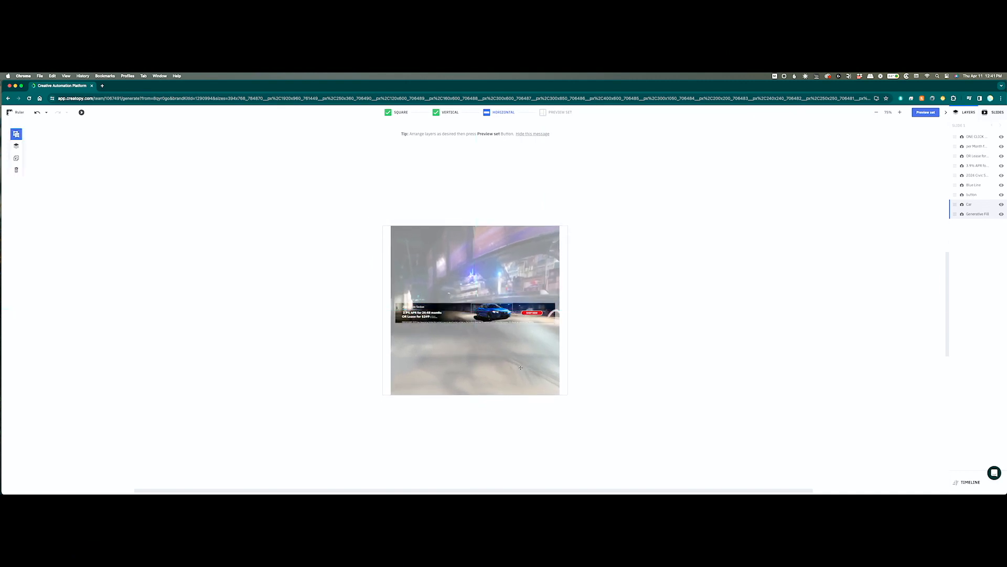
Move the offer text block right, closer to the car, and nudge it slightly upward in the banner
drag(414, 313, 431, 314)
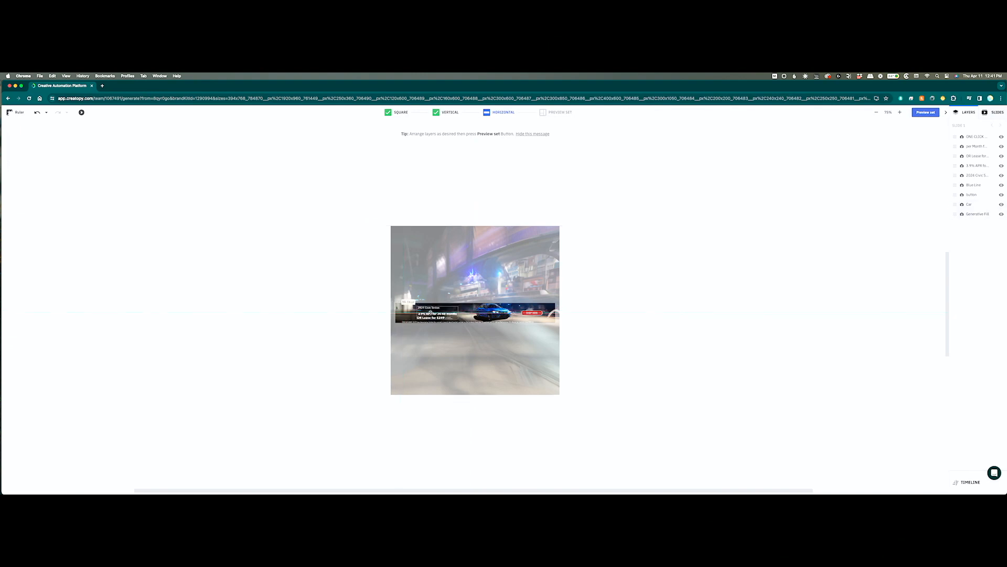
click(438, 310)
click(475, 219)
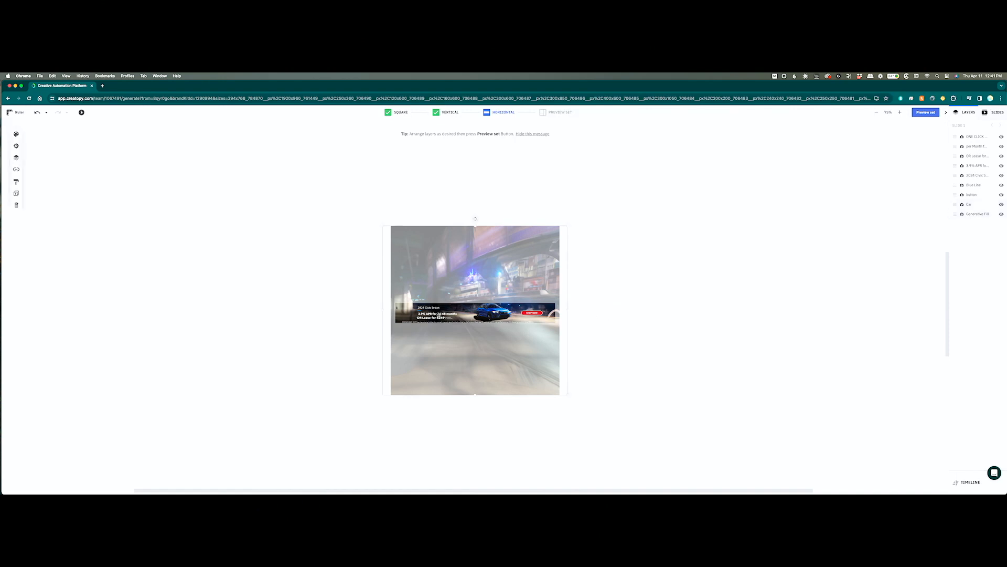
drag(449, 312, 450, 312)
key(Up)
key(Up)
key(Up)
key(Up)
key(Up)
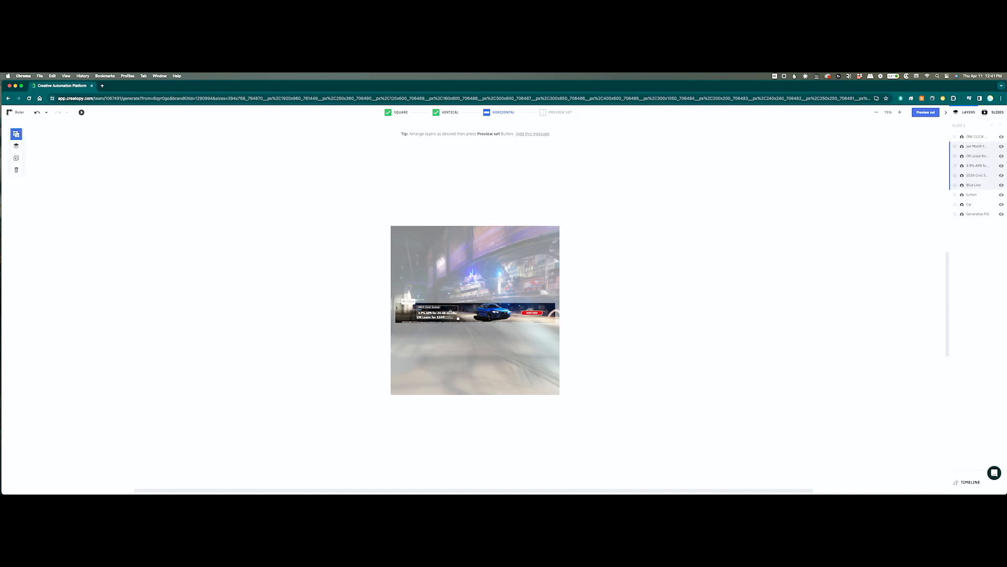
click(693, 308)
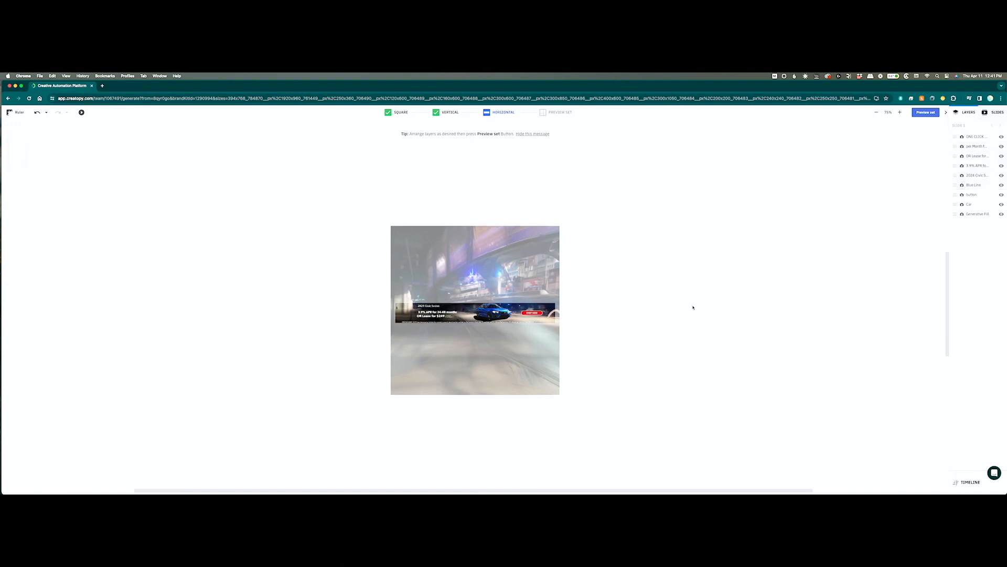
Preview the full set of ad sizes and open it in the generator
click(926, 112)
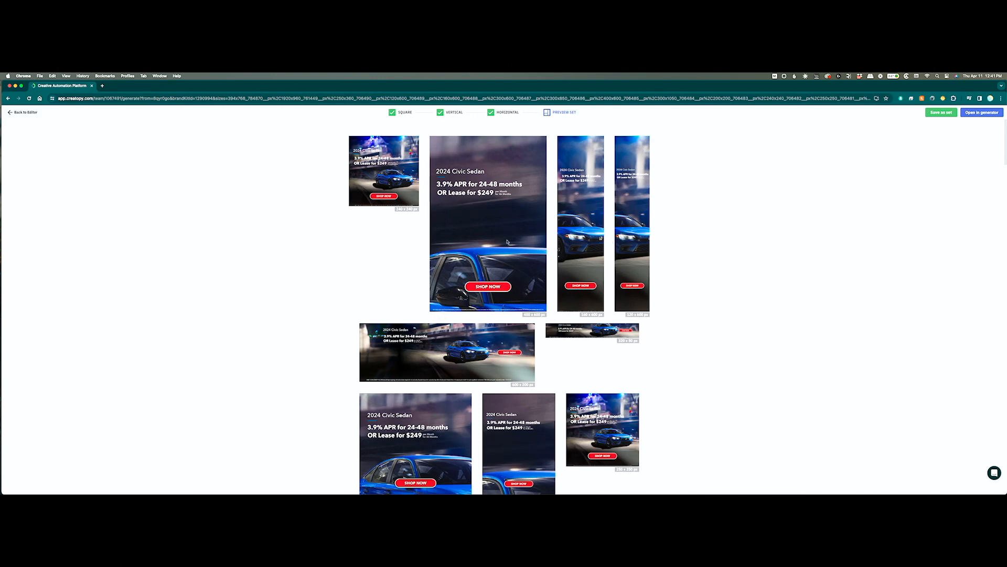
click(982, 113)
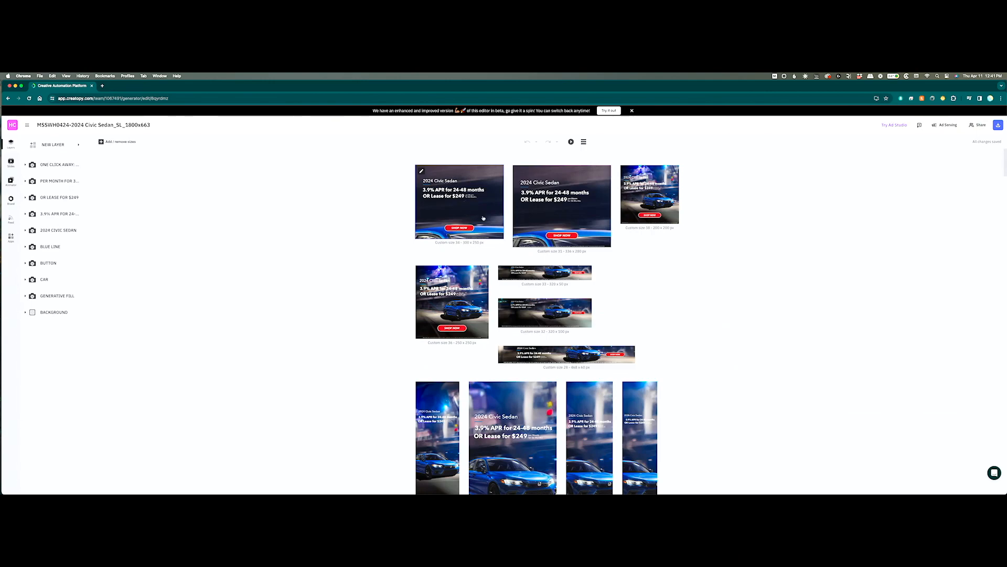
Open the 300 x 250 px design and shrink the car and background together until they just surround the canvas
double_click(483, 218)
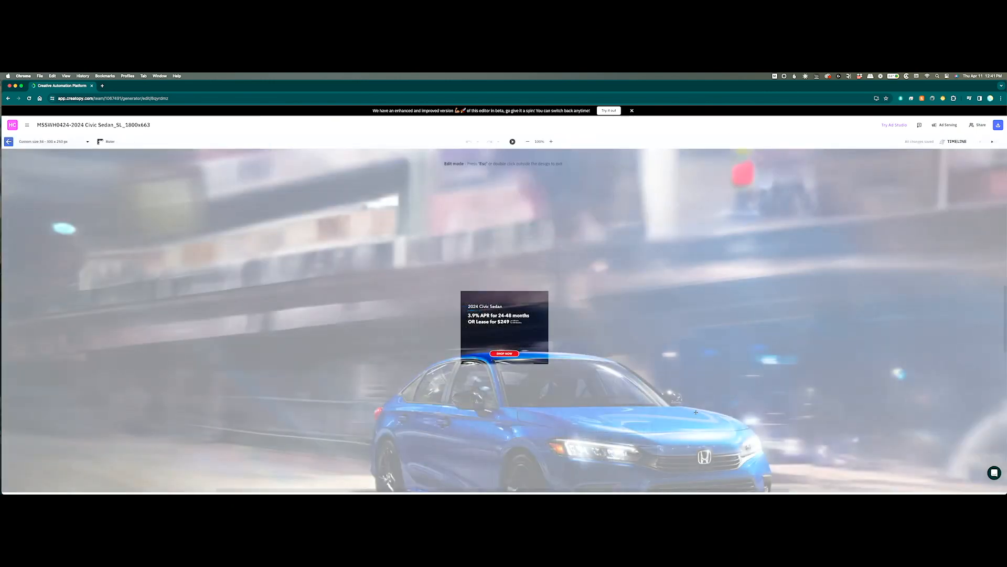
drag(696, 399, 601, 273)
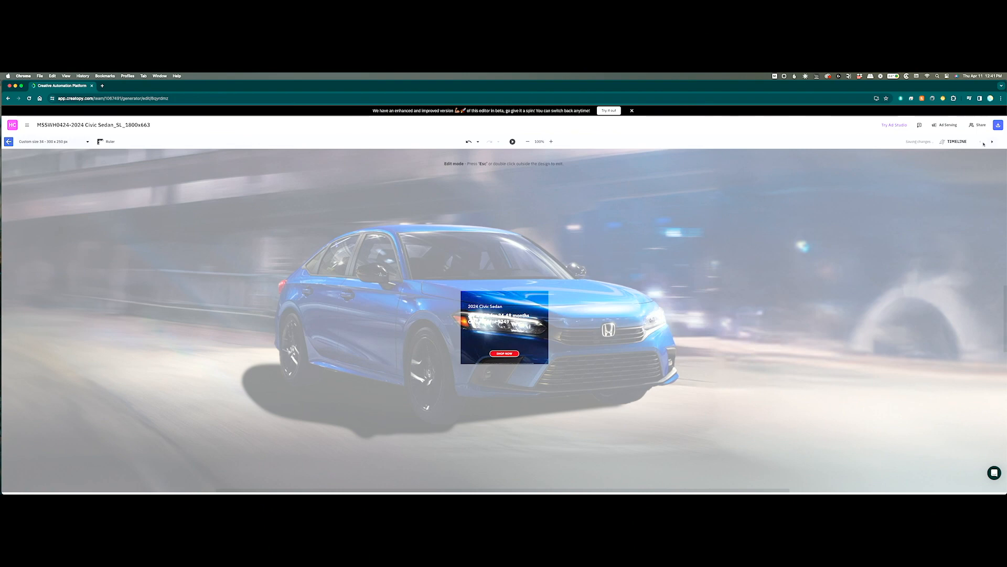
click(528, 142)
click(528, 142)
click(529, 142)
drag(583, 380, 538, 286)
drag(652, 473, 342, 166)
drag(229, 153, 477, 399)
drag(591, 413, 361, 247)
drag(424, 239, 520, 335)
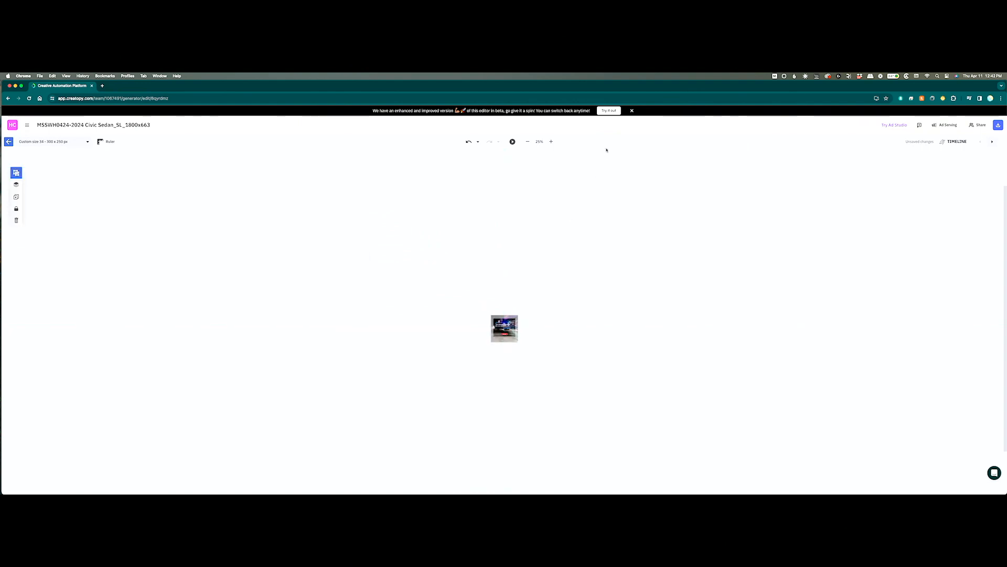
Raise the offer text, then enlarge and place the car and background so the car sits between the text and the Shop Now button
click(551, 141)
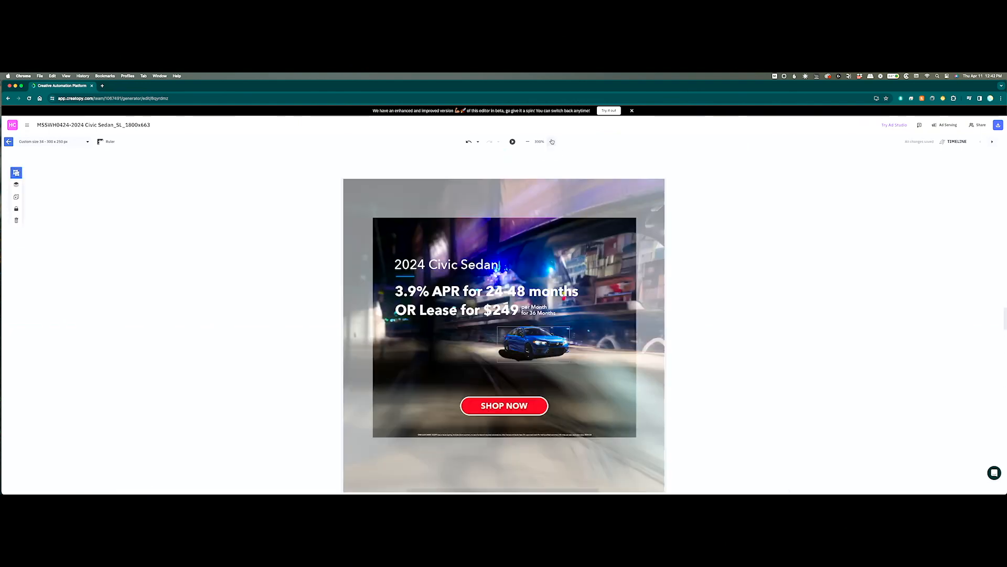
drag(587, 335, 552, 330)
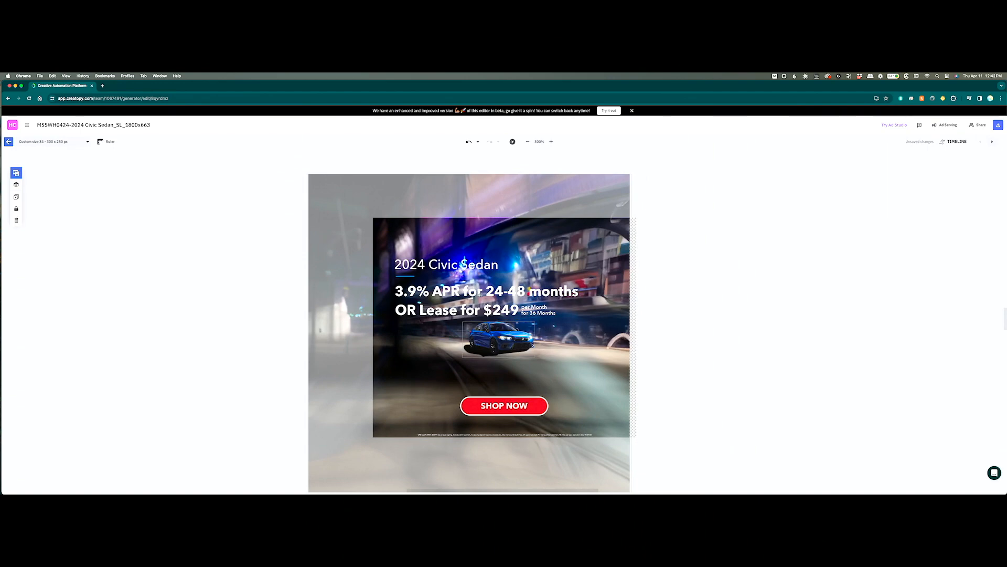
drag(480, 291, 480, 268)
drag(555, 359, 476, 255)
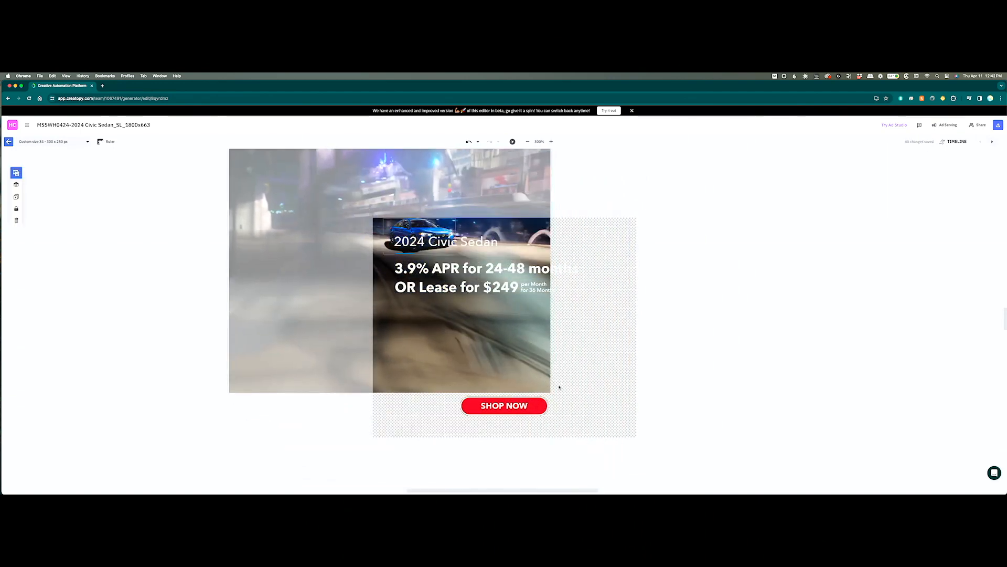
drag(552, 391, 715, 483)
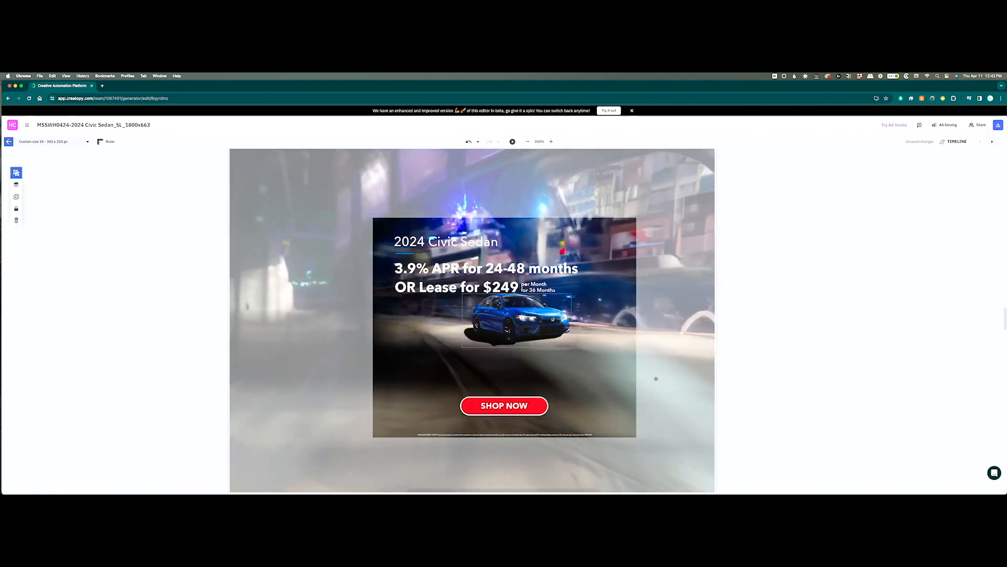
drag(664, 400, 664, 400)
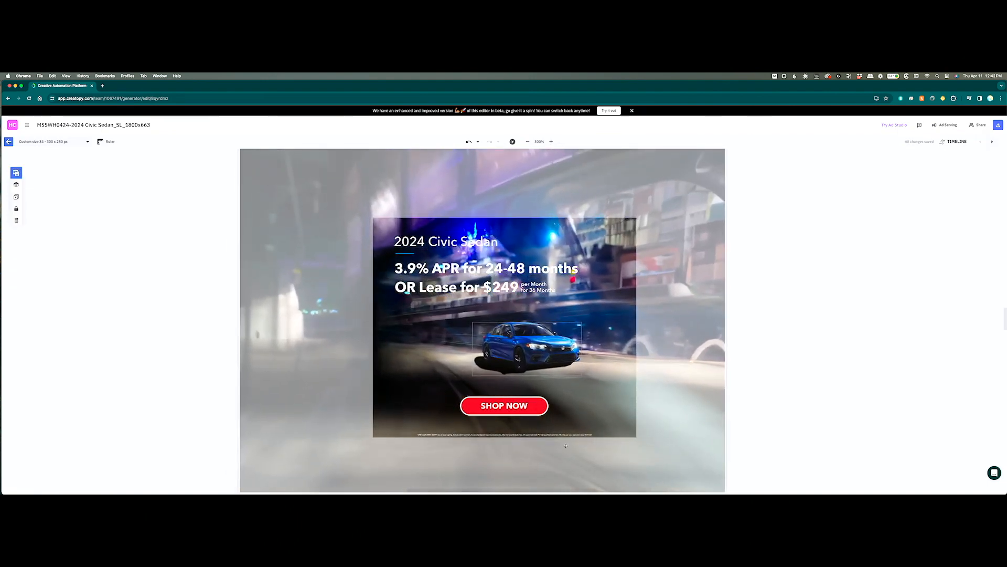
Enlarge the disclaimer line to nearly the full canvas width and center it along the bottom edge
drag(621, 435, 609, 434)
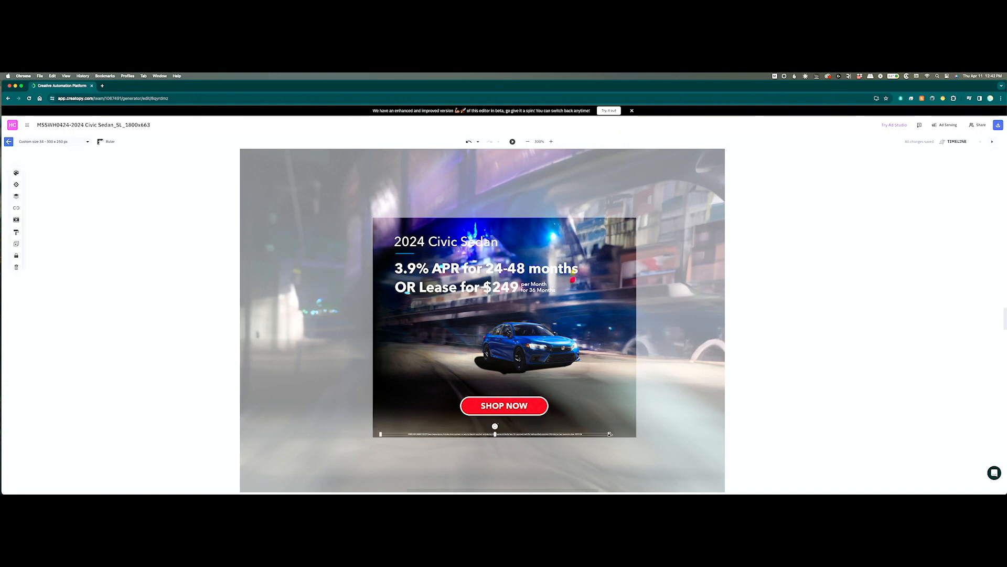
drag(610, 434, 552, 433)
key(Right)
key(Right)
key(Right)
key(Right)
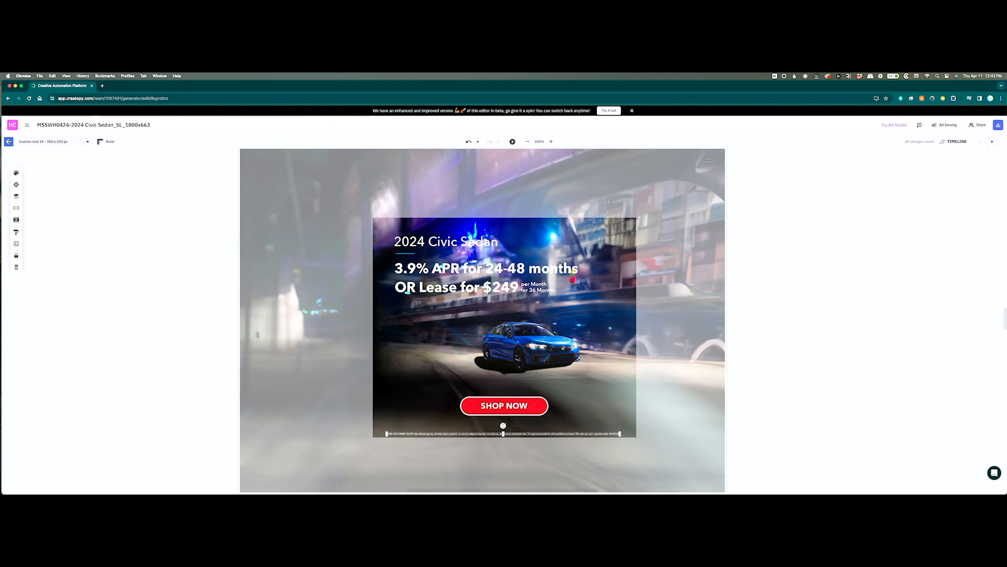
Go to the 336 x 280 px design and shrink the car and background together around the canvas
click(992, 141)
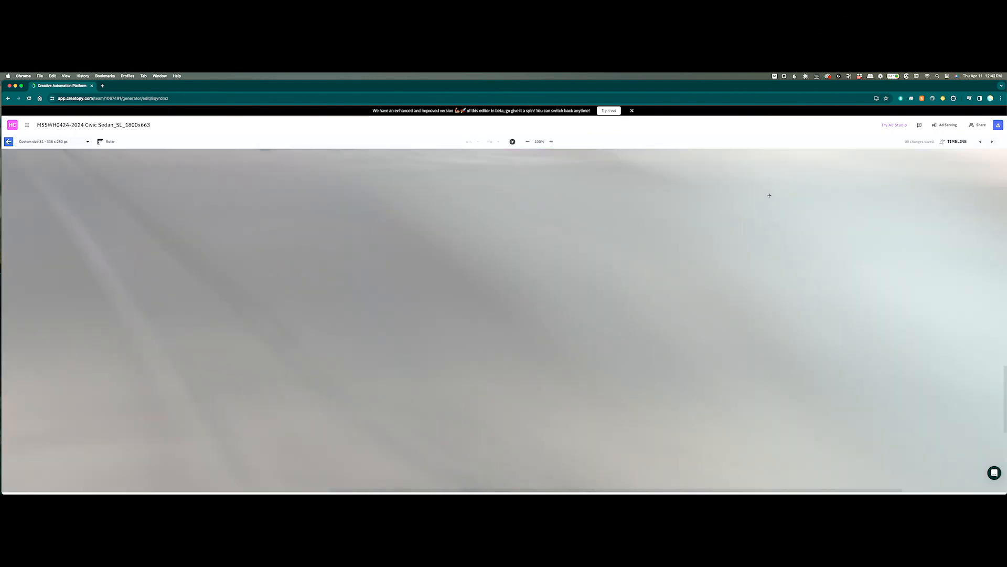
click(532, 143)
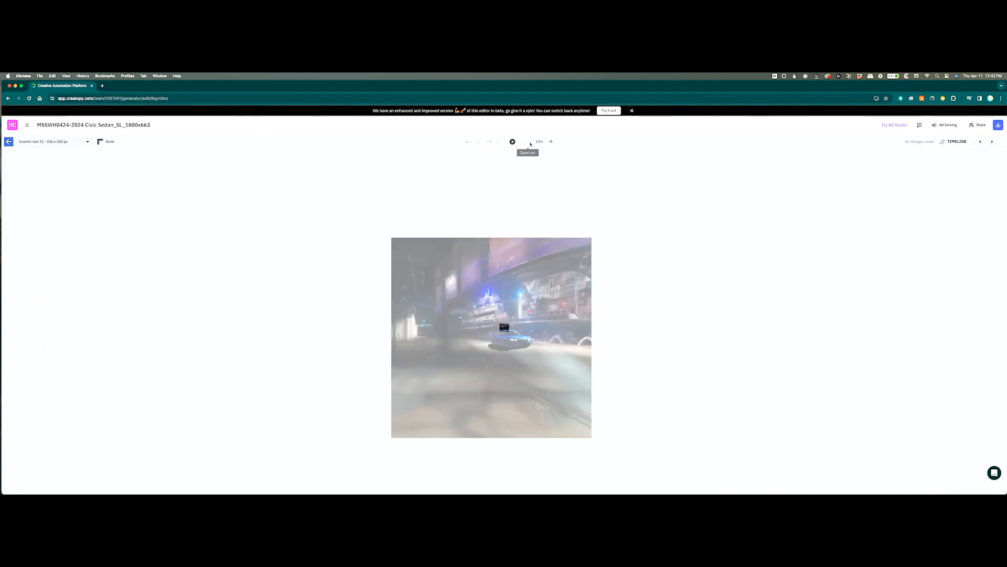
drag(591, 436, 501, 324)
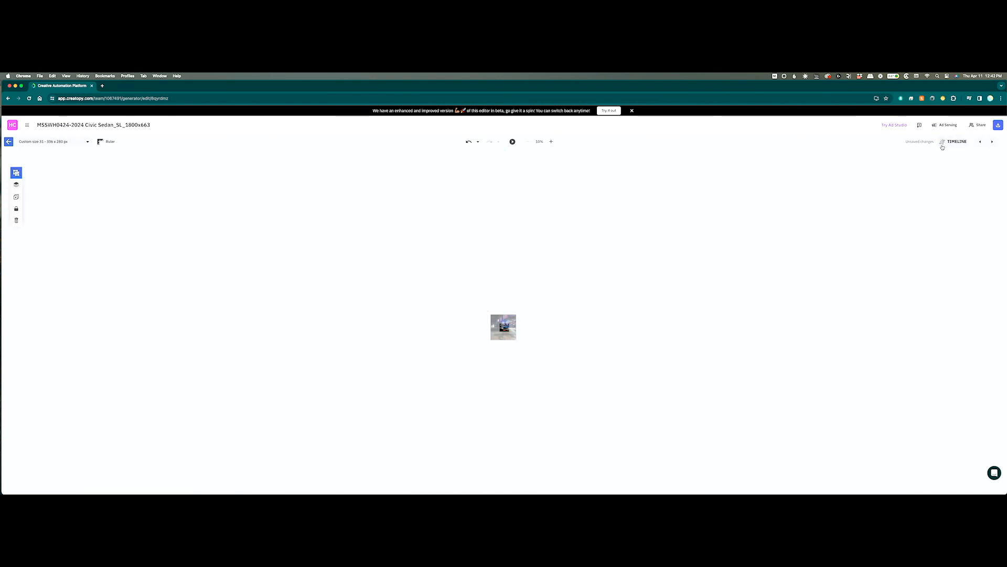
Move the offer text up and shift the car with its background slightly down and right in the 336 x 280 px design
click(551, 142)
click(551, 142)
click(551, 141)
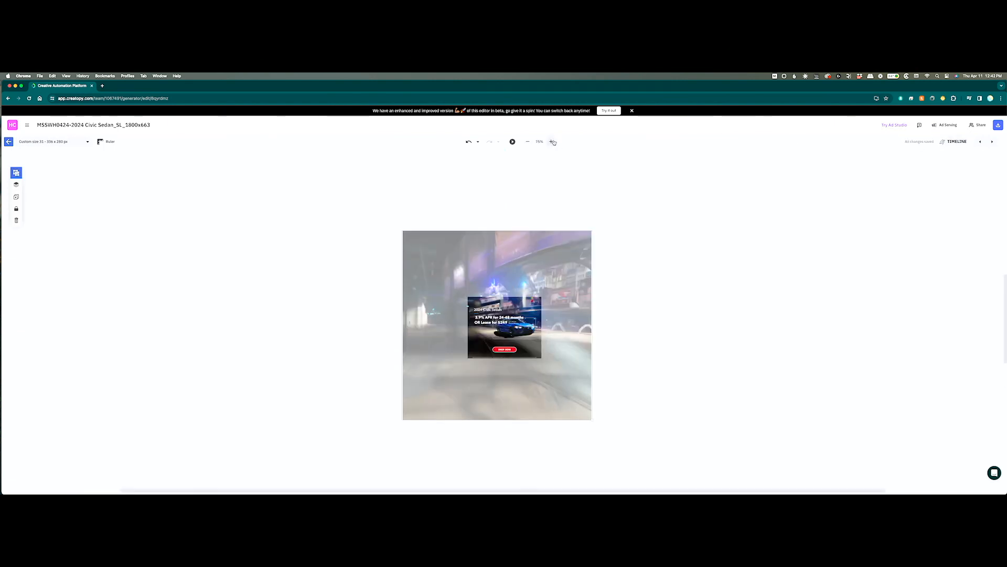
click(551, 142)
click(551, 141)
click(551, 142)
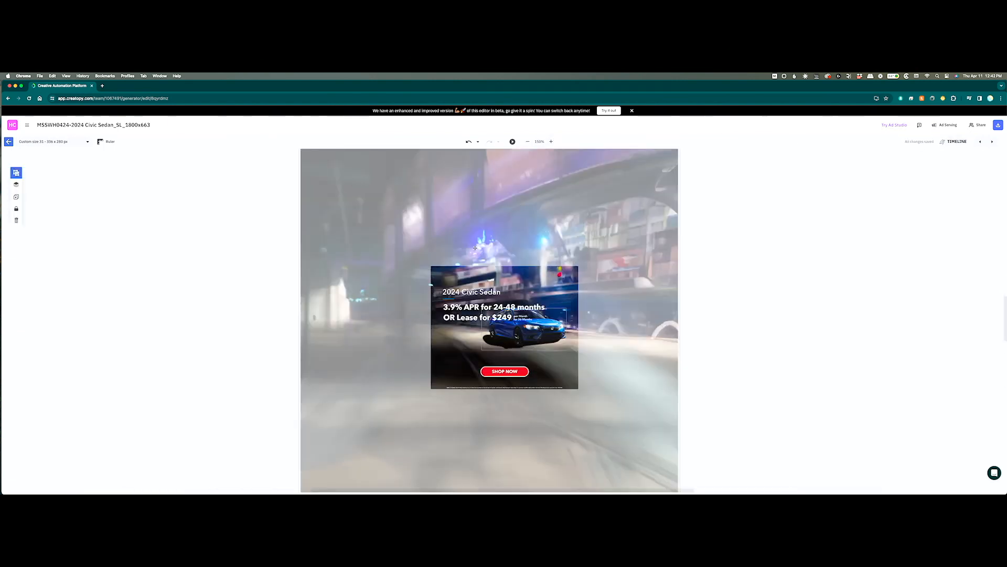
drag(465, 289, 465, 277)
drag(523, 332, 530, 341)
Go to the 320 x 100 px design and move the offer text block slightly down and left
click(993, 141)
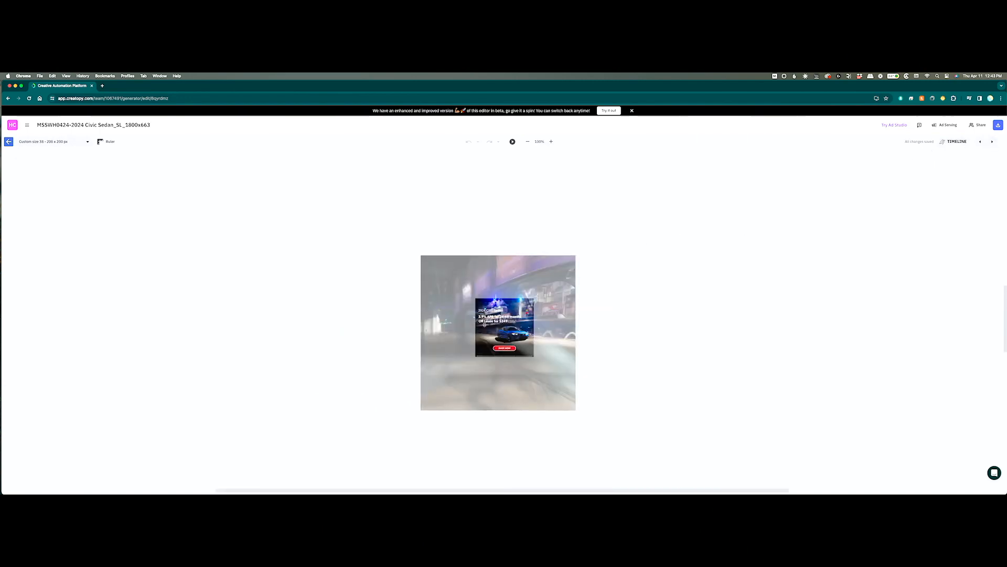
click(992, 142)
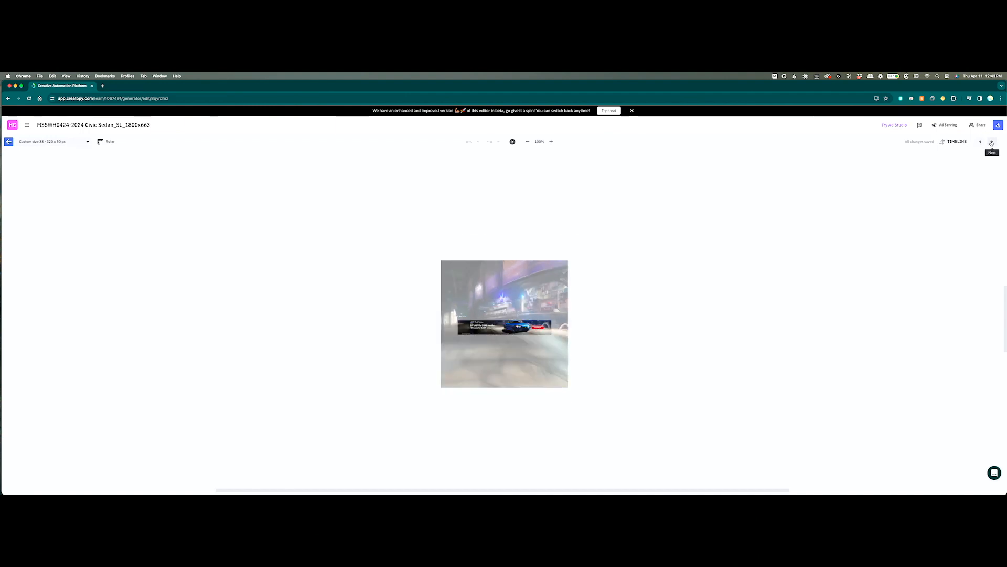
click(992, 143)
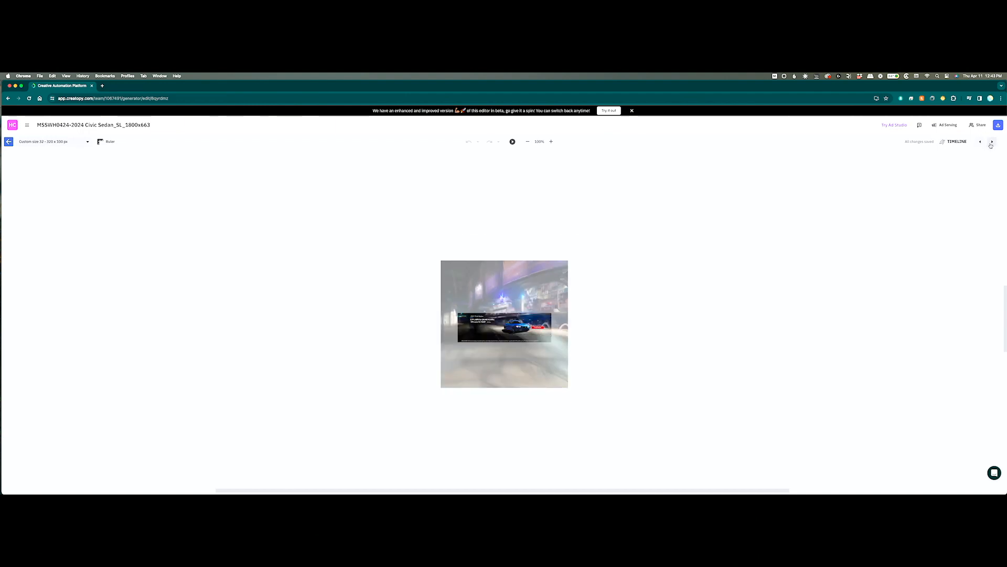
click(483, 320)
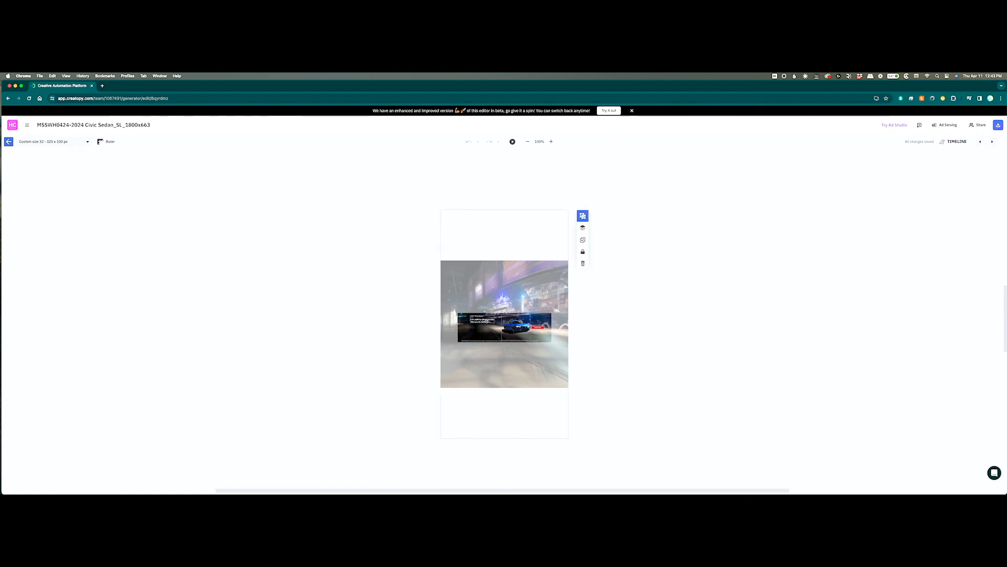
drag(482, 320, 475, 325)
click(479, 318)
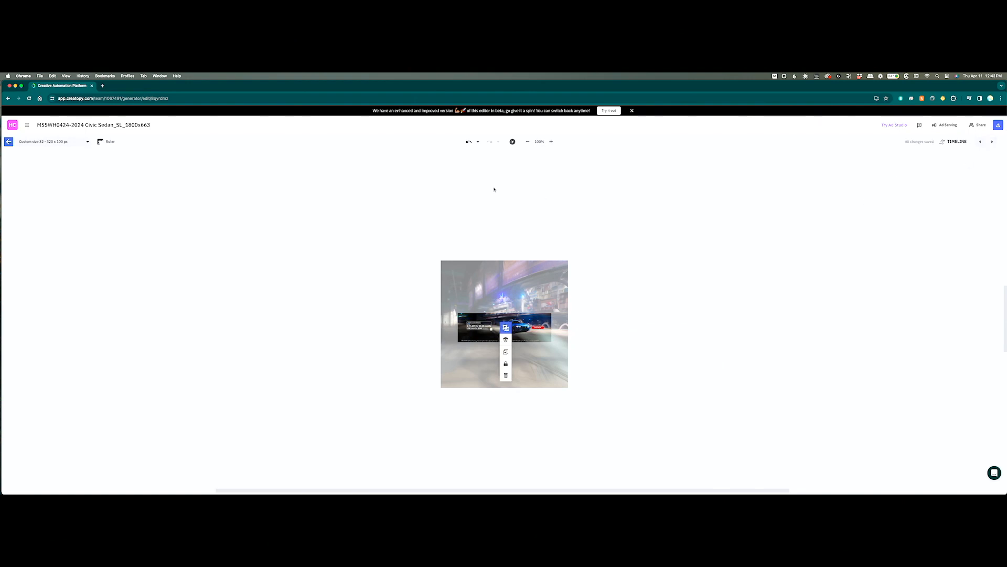
Enlarge the offer text block and position it to the left of the car in the 320 x 100 px design
click(551, 142)
click(551, 142)
click(551, 142)
click(551, 142)
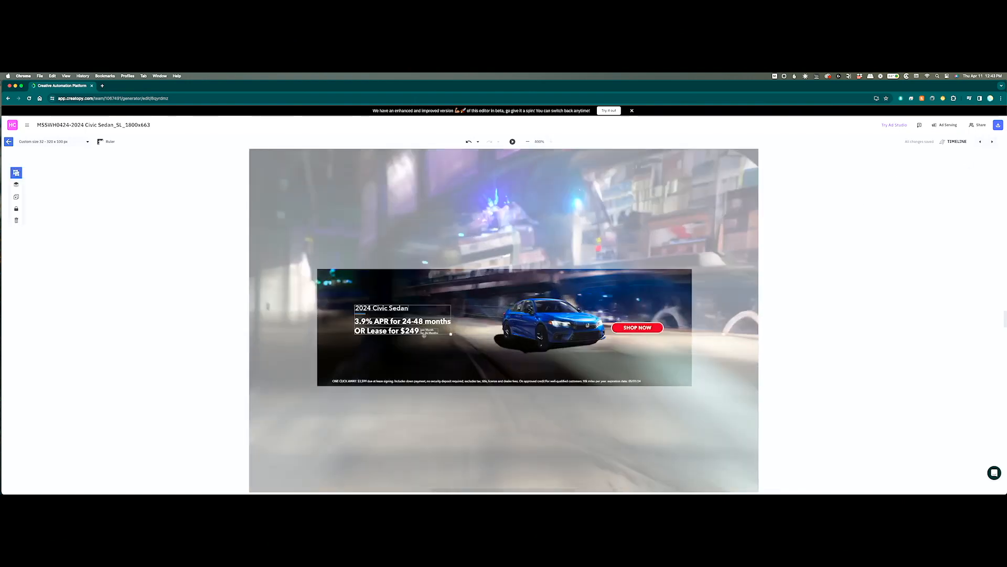
click(400, 321)
drag(404, 315, 424, 319)
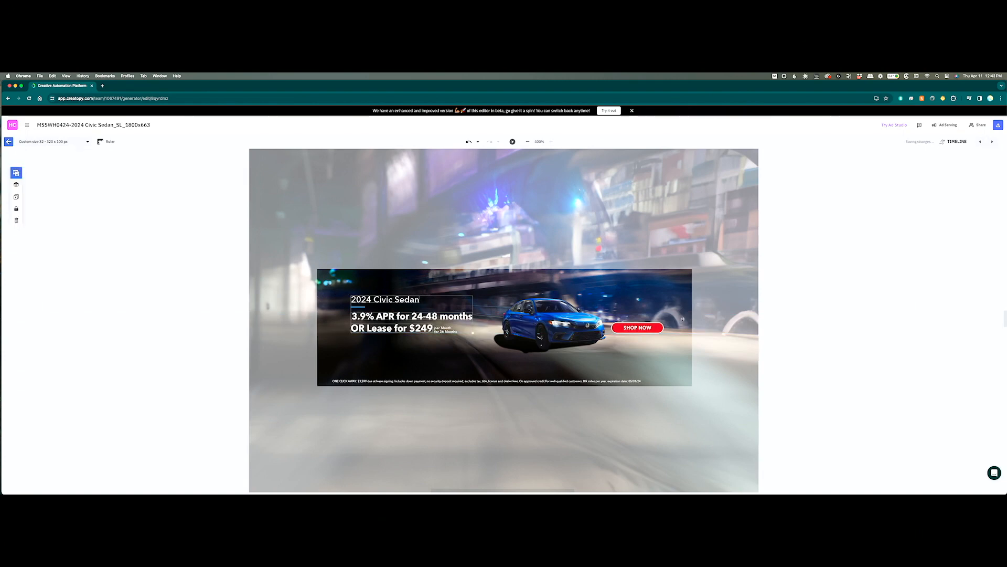
Move the SHOP NOW button beneath the offer text and shift the car with its background right in the 320 x 100 px design
click(649, 329)
drag(648, 329, 412, 356)
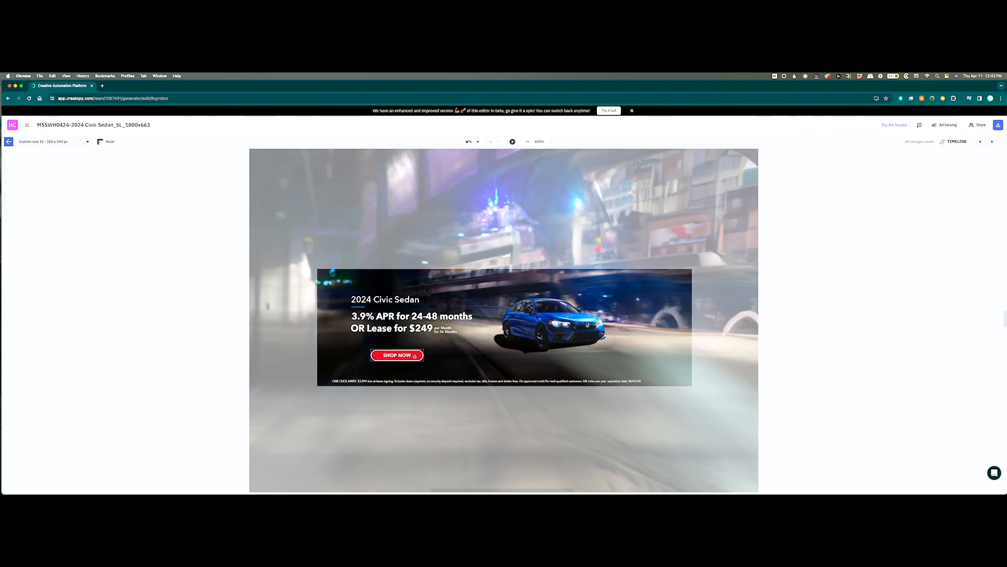
drag(546, 338, 565, 329)
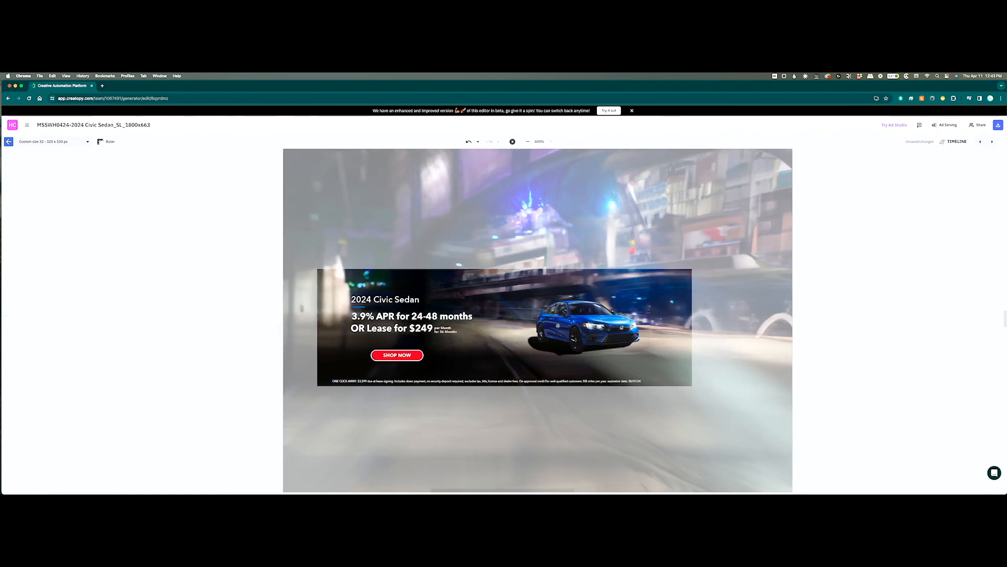
Go to the 320 x 50 px design, shift the car with its background left and move the offer text left and slightly down
click(981, 142)
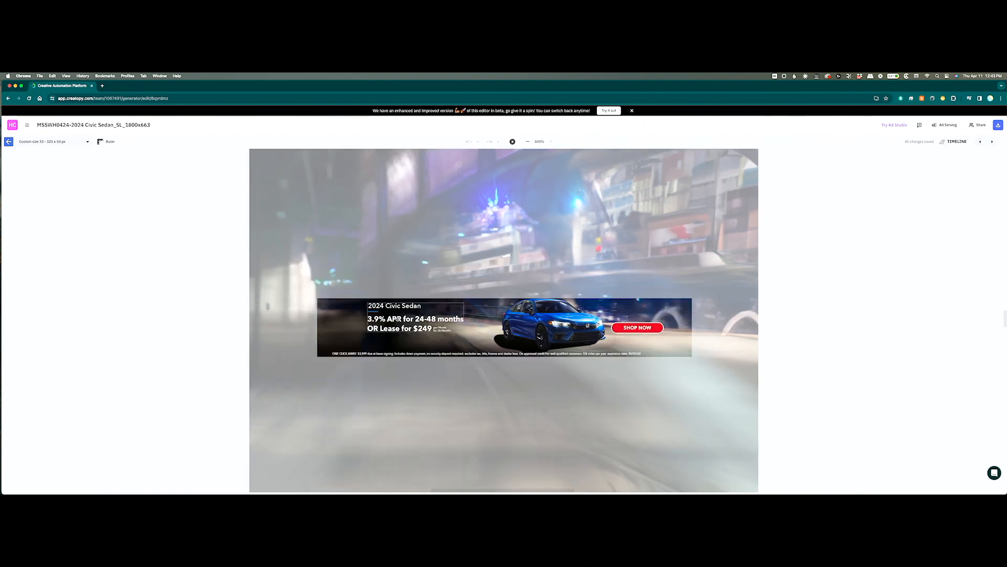
drag(530, 321, 504, 321)
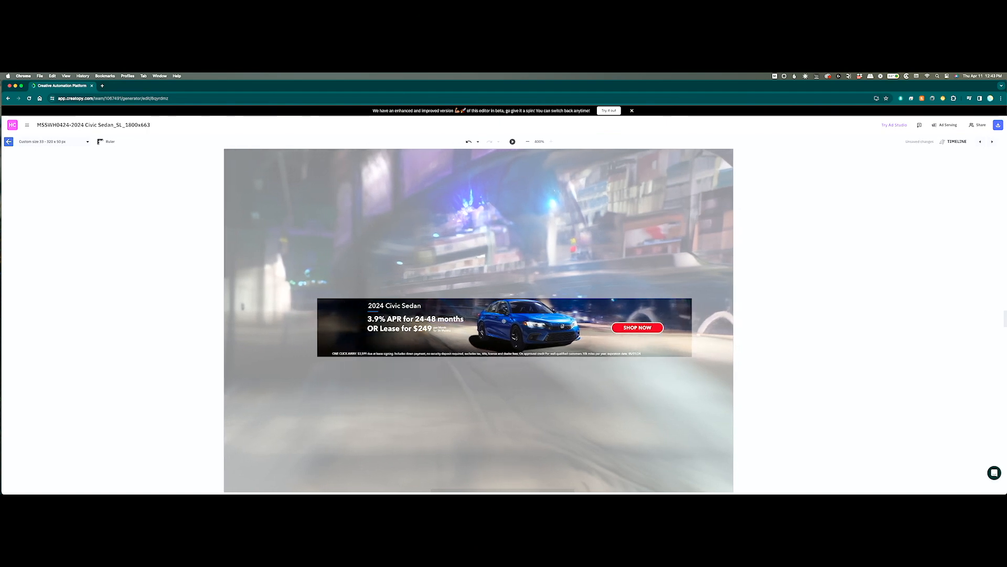
drag(432, 318, 408, 324)
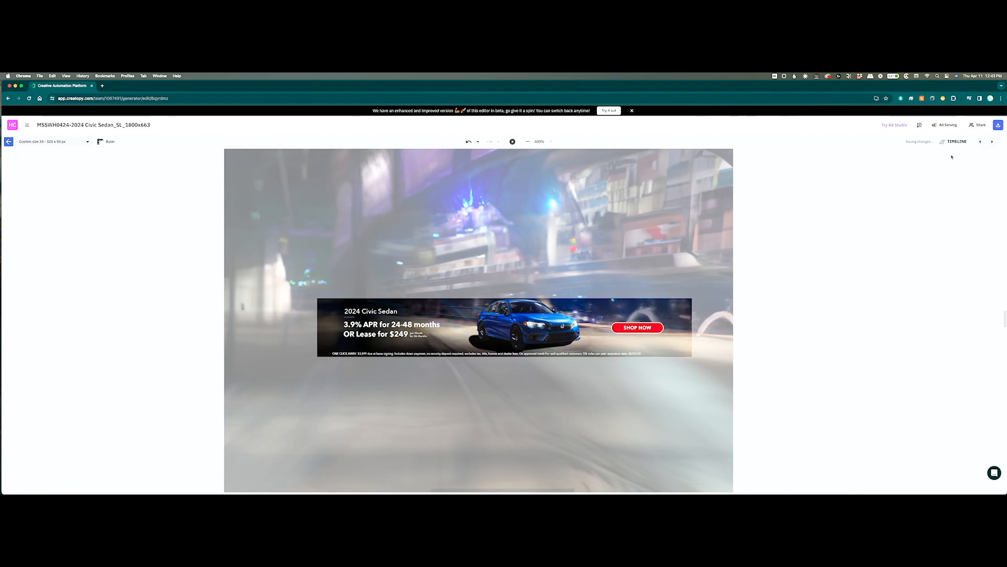
Go to the 300 x 1050 px design and move the offer text down to just above the car
click(994, 142)
click(993, 142)
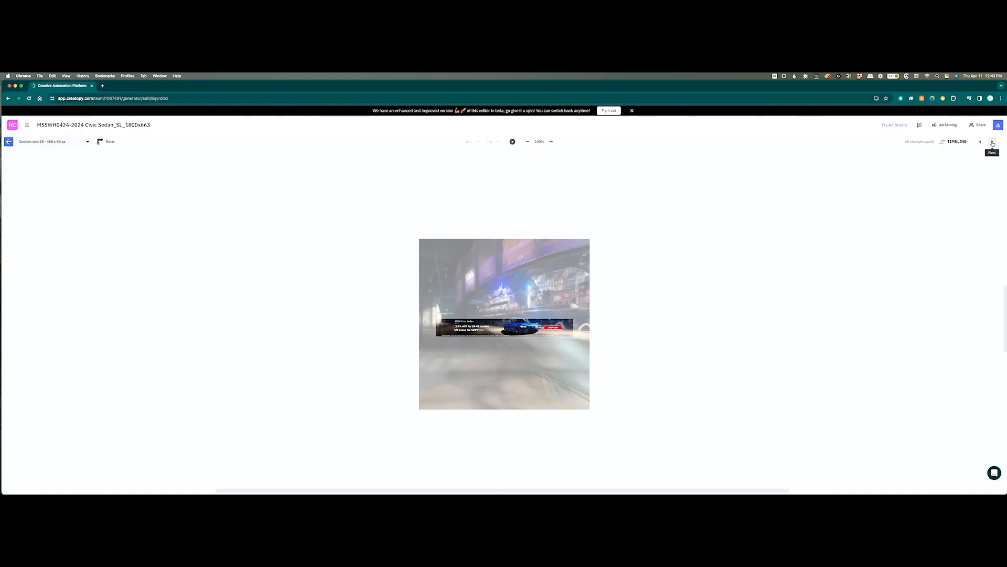
click(993, 142)
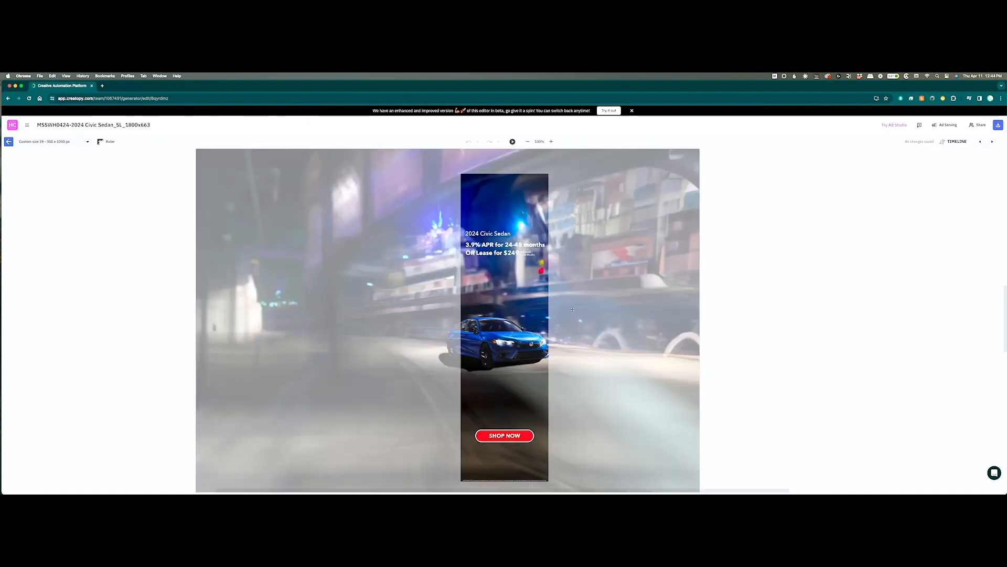
drag(502, 251, 502, 289)
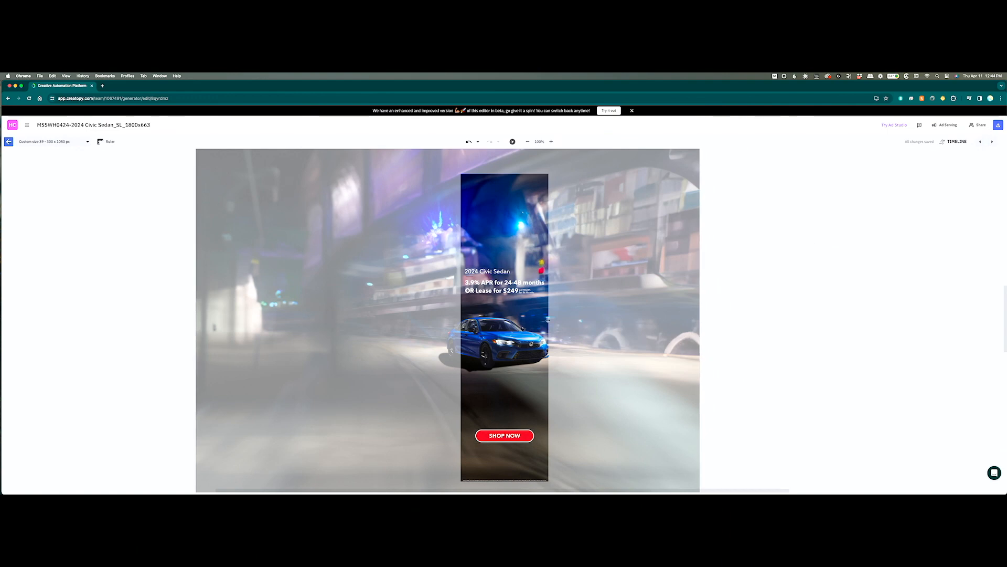
Go to the 160 x 600 px design, shrink the car and background together and reposition them so the car fits inside the canvas
click(991, 141)
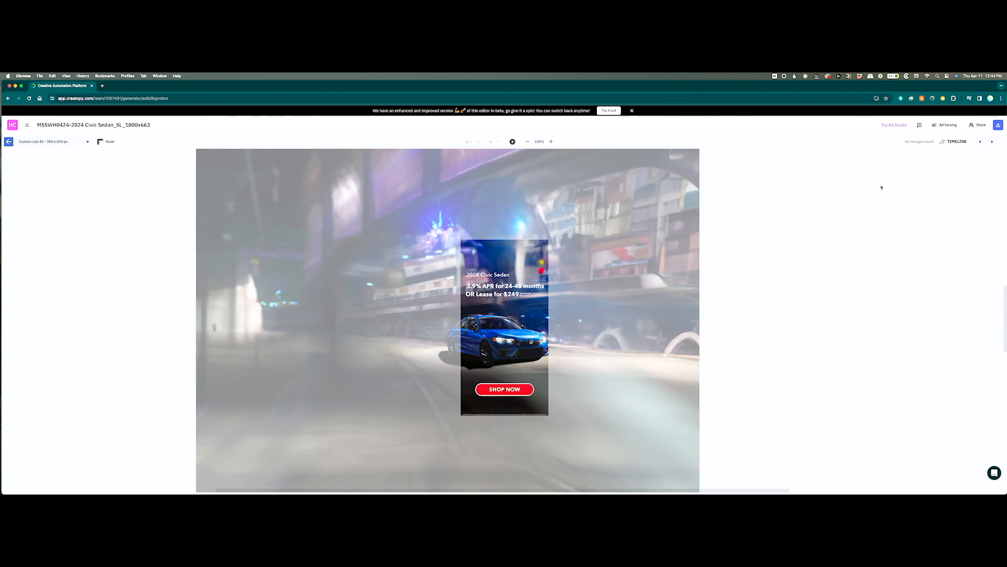
click(990, 142)
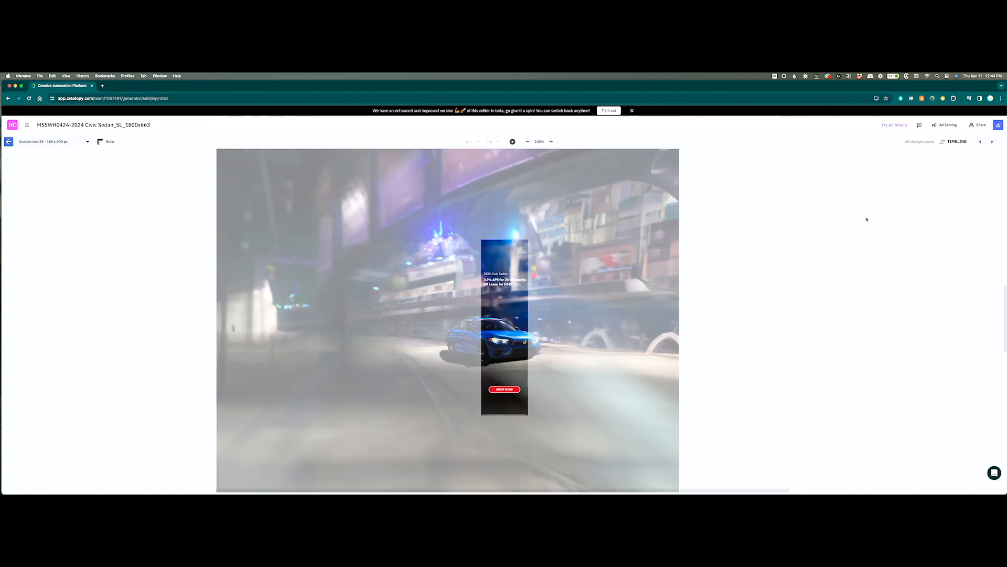
drag(560, 421, 441, 292)
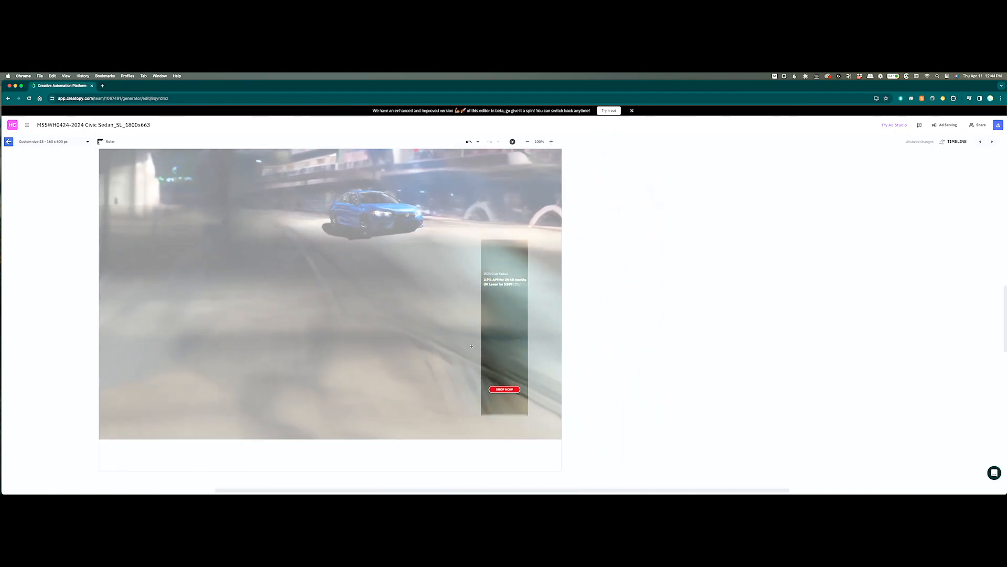
drag(562, 472, 320, 196)
drag(249, 160, 521, 430)
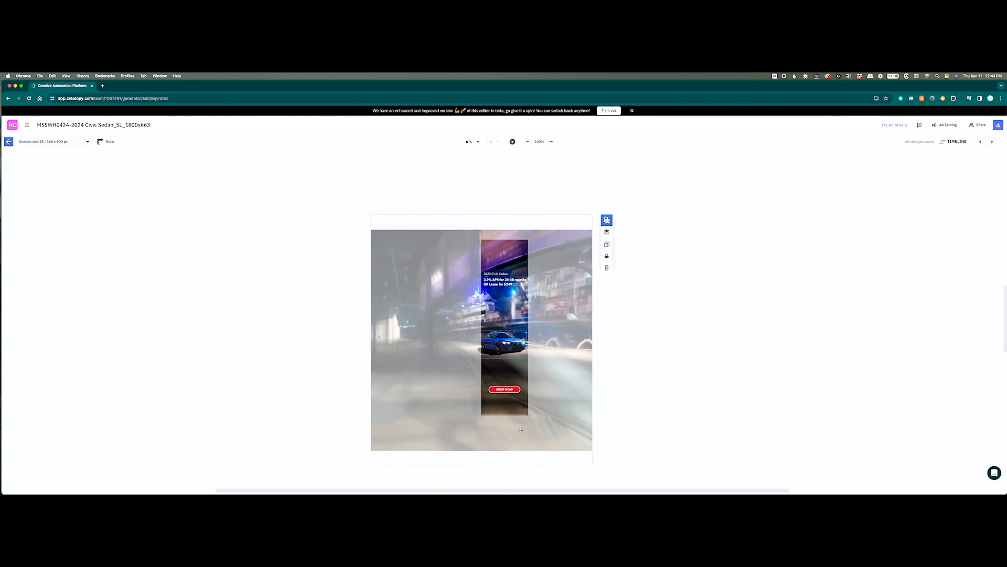
Go to the 120 x 600 px design, shrink the car and background together and place them back over the canvas
click(992, 142)
drag(607, 443, 411, 270)
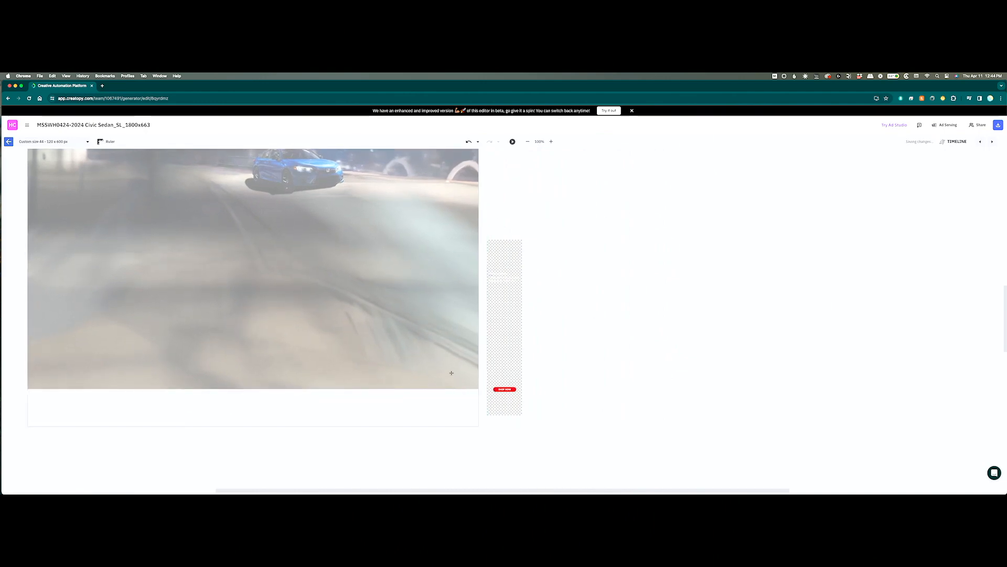
drag(478, 427, 253, 166)
drag(175, 160, 517, 460)
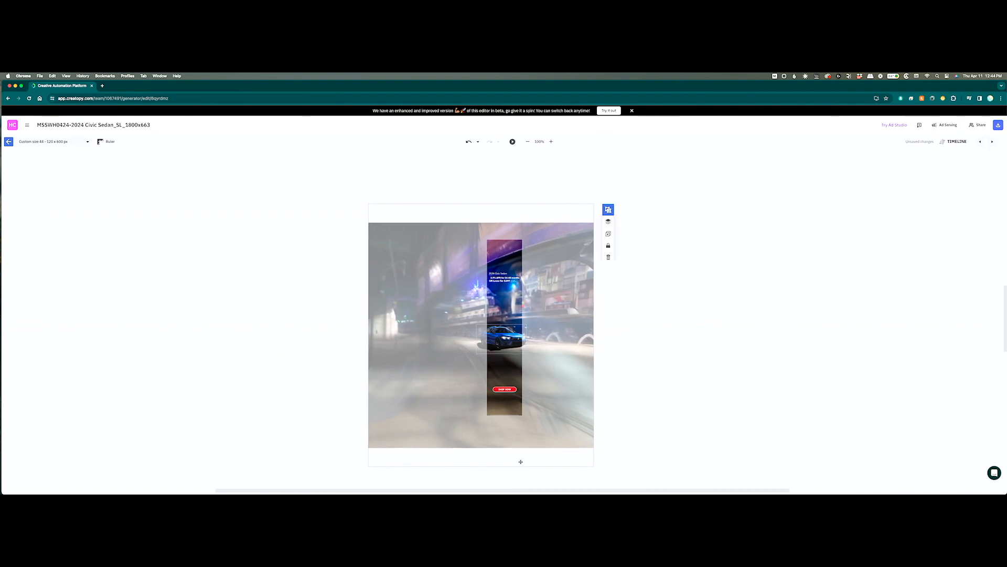
Shrink the car and background further to fit the 120 x 600 px canvas and move the offer text below the car
drag(595, 468, 542, 405)
drag(493, 359, 507, 381)
mouse_move(556, 429)
mouse_down()
mouse_move(564, 439)
mouse_move(547, 424)
mouse_move(557, 421)
mouse_up()
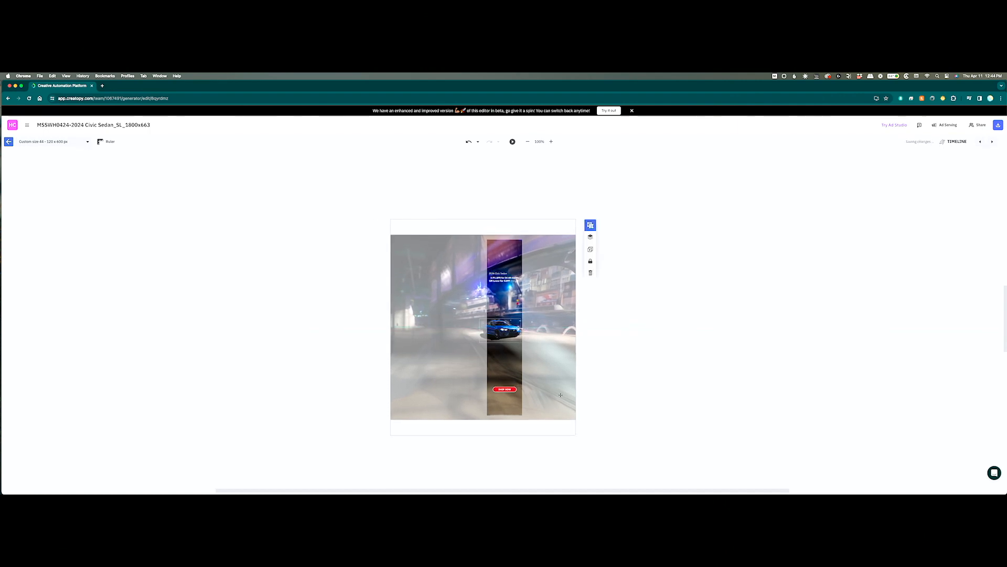
drag(497, 277, 498, 362)
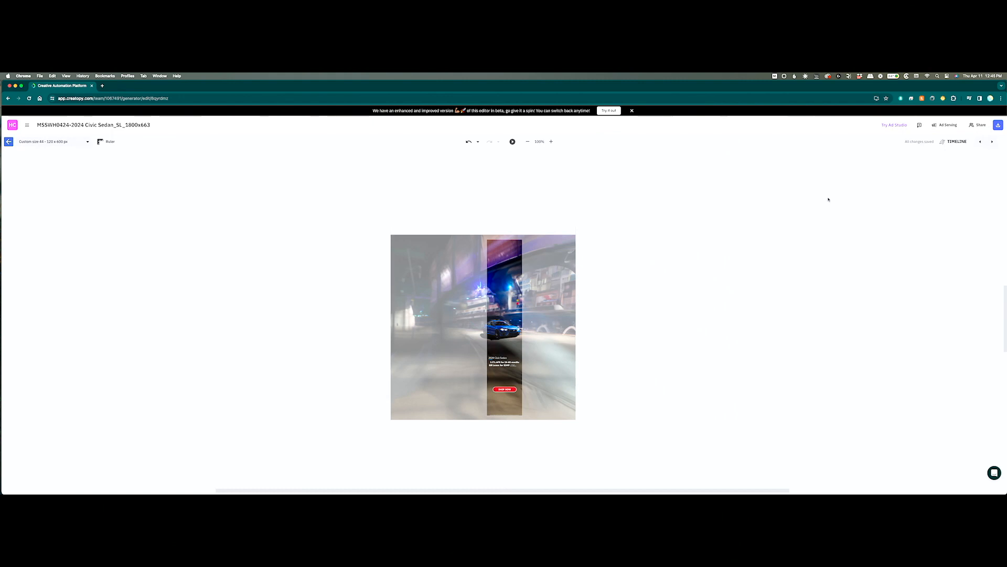
Go to the 970 x 90 px design and enlarge the car and background together
click(992, 142)
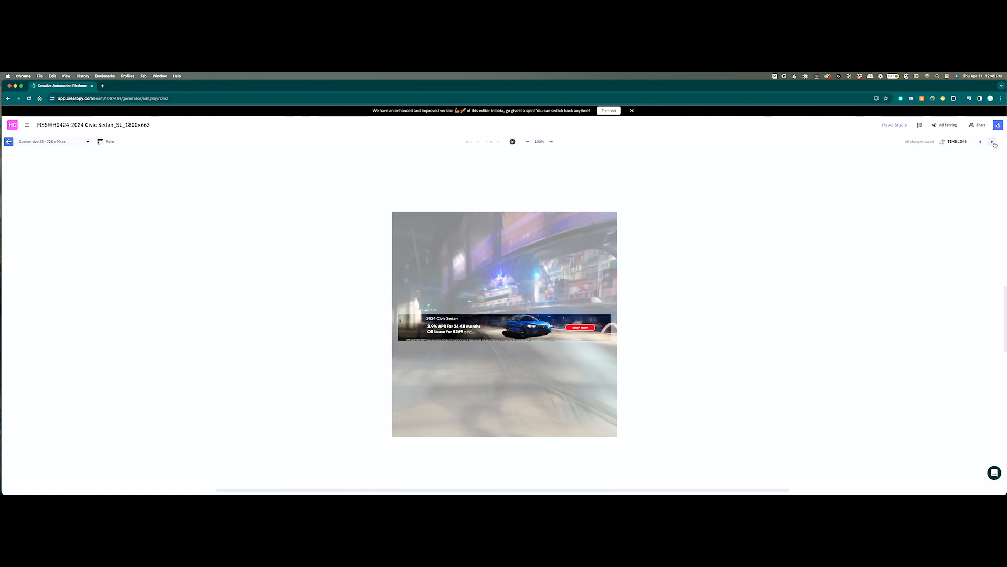
click(993, 142)
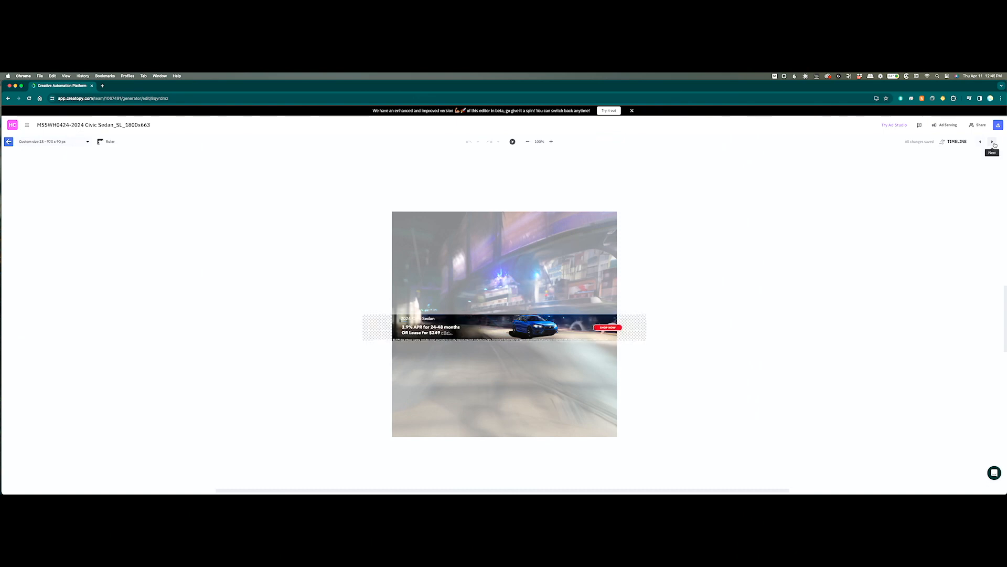
drag(420, 344, 386, 342)
click(618, 438)
drag(629, 435, 711, 473)
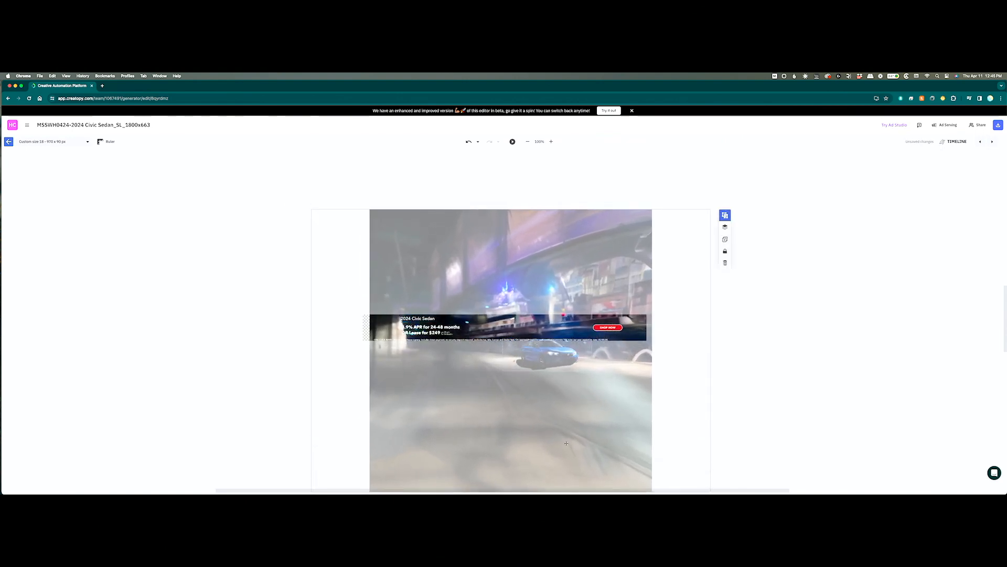
Enlarge and reposition the car and background to cover the 970 x 90 px canvas, and nudge the offer text slightly right
drag(568, 445, 546, 424)
drag(688, 470, 713, 488)
drag(563, 443, 555, 429)
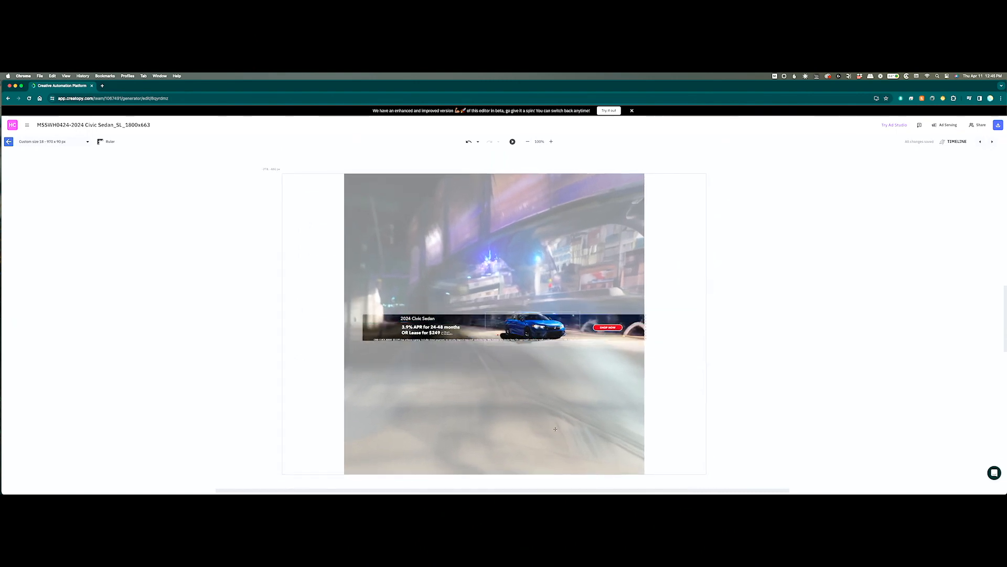
drag(556, 429, 565, 429)
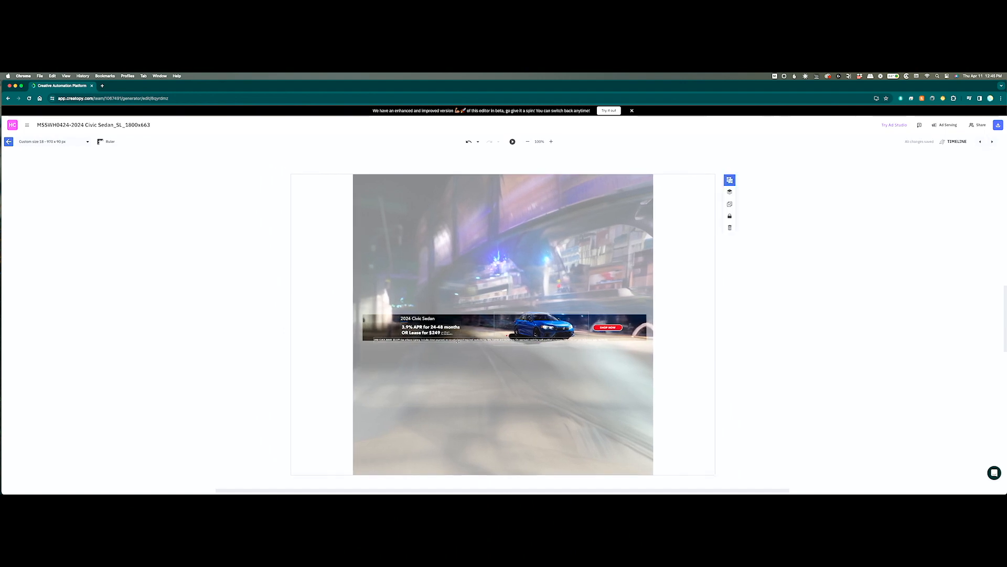
drag(440, 327, 441, 327)
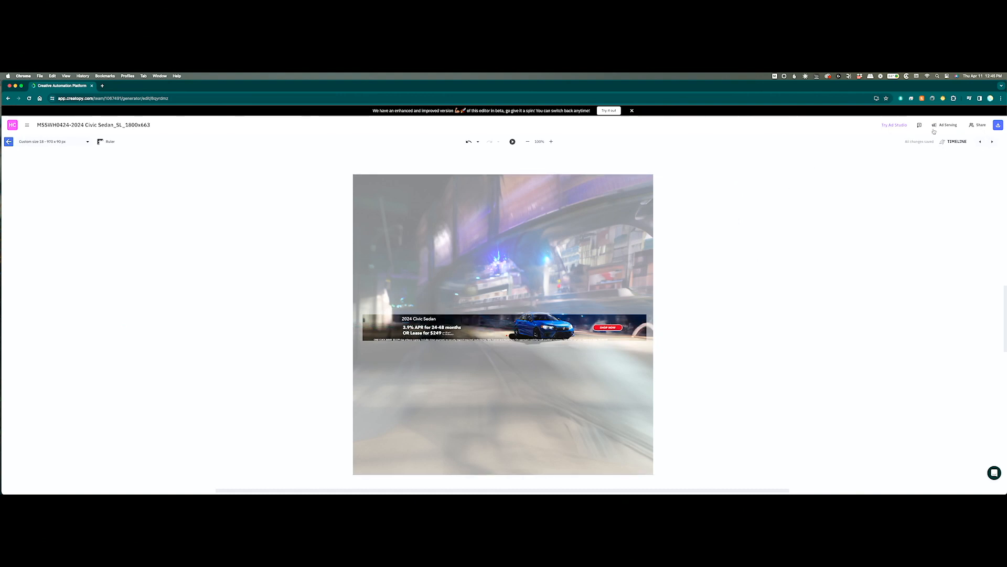
Go to the 970 x 250 px design and enlarge the car and background together to cover the whole canvas
click(991, 143)
click(600, 386)
drag(663, 460, 697, 474)
drag(628, 453, 606, 437)
Enlarge the offer text block to the left of the car in the 970 x 250 px design
drag(436, 316, 457, 327)
click(457, 334)
click(428, 324)
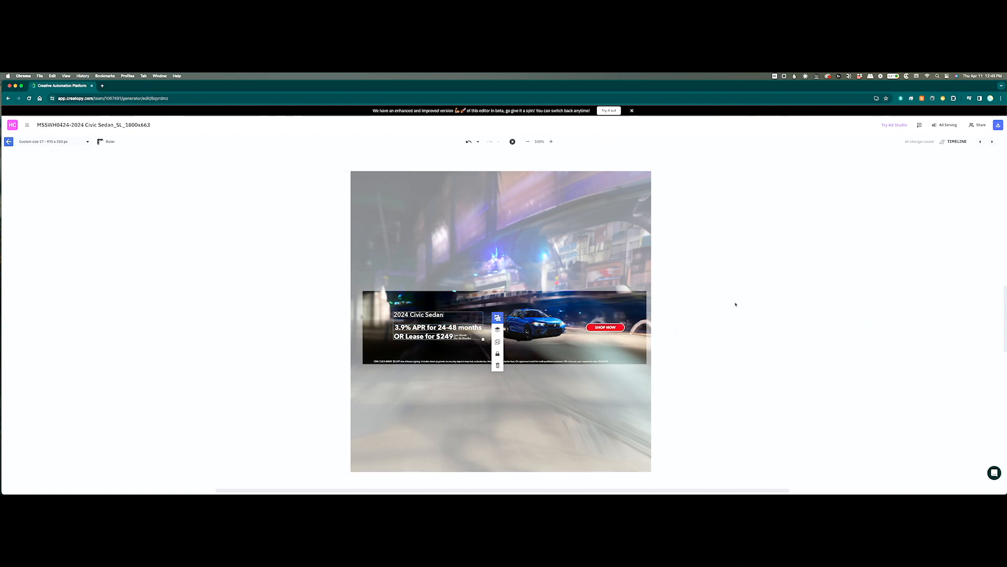
Raise the offer text and move the SHOP NOW button beneath it in the 970 x 250 px design
drag(443, 328, 468, 342)
click(620, 327)
drag(620, 327, 428, 344)
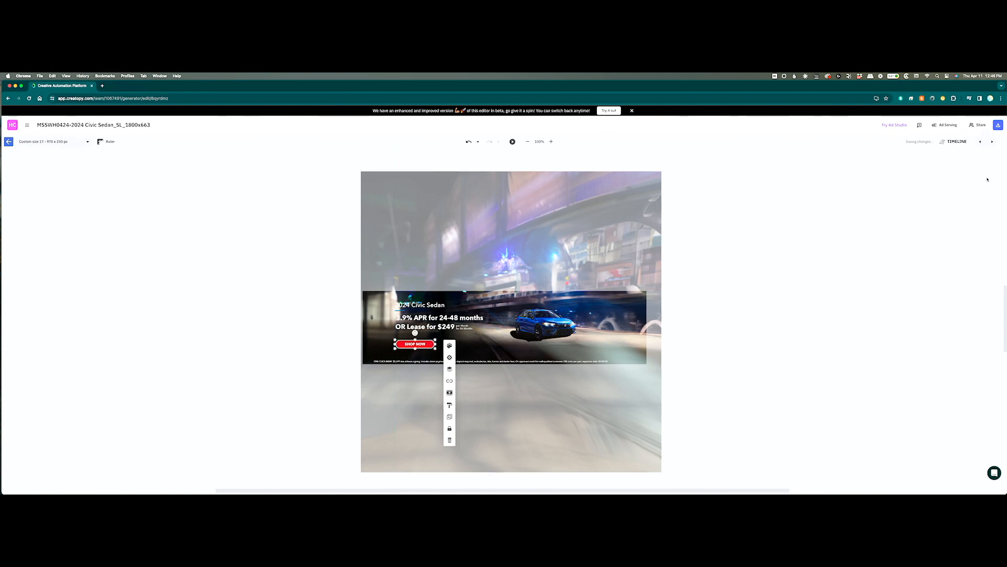
Go to the 240 x 240 px design, enlarge the offer text and move it up above the car
click(990, 141)
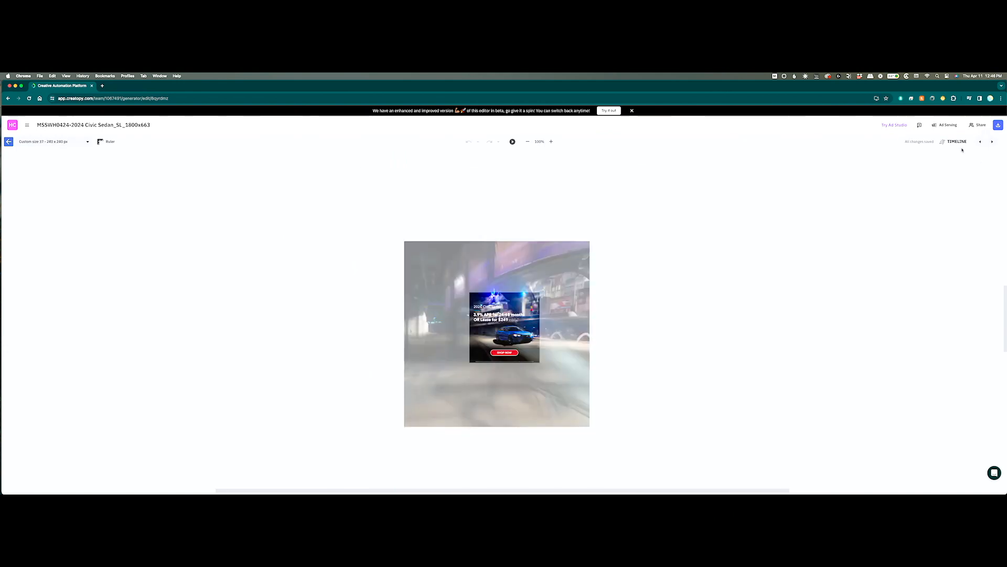
drag(488, 317, 534, 319)
click(498, 314)
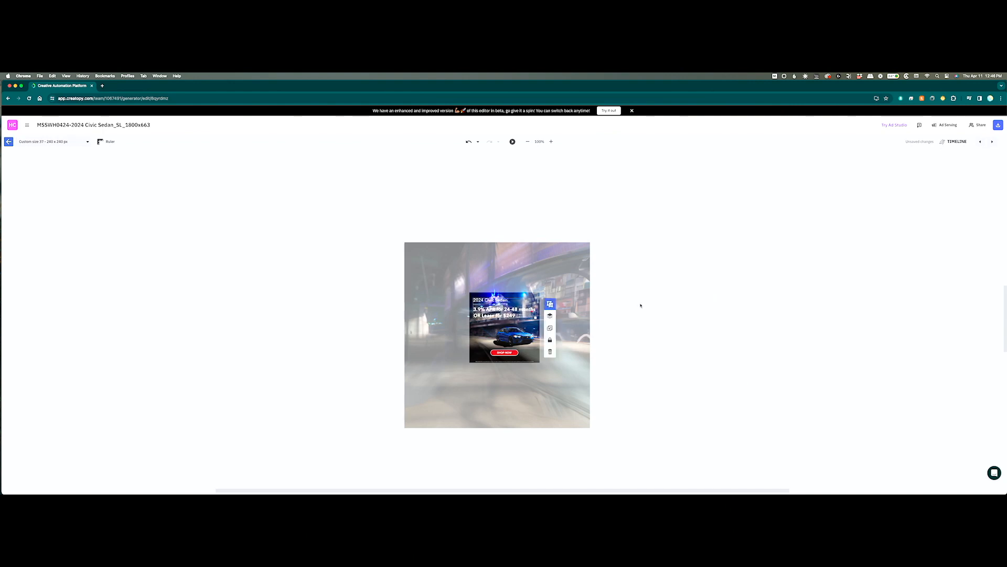
Go to the 250 x 360 px design and shrink the oversized car and background together around the canvas
click(993, 143)
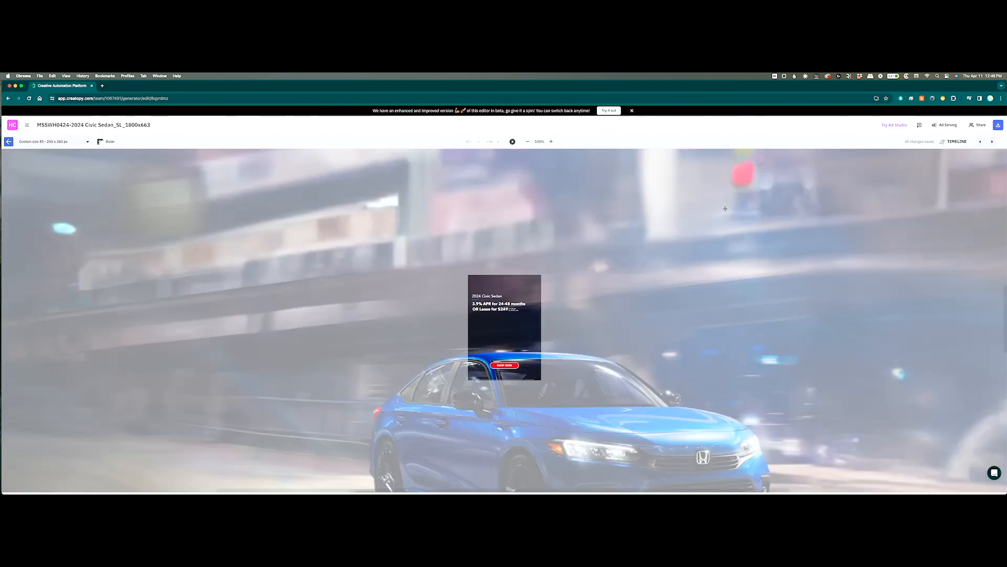
click(528, 141)
click(528, 142)
key(super+a)
drag(592, 440, 556, 353)
Shift the car with its background down in the 250 x 360 px design, and enlarge and raise the offer text
click(552, 141)
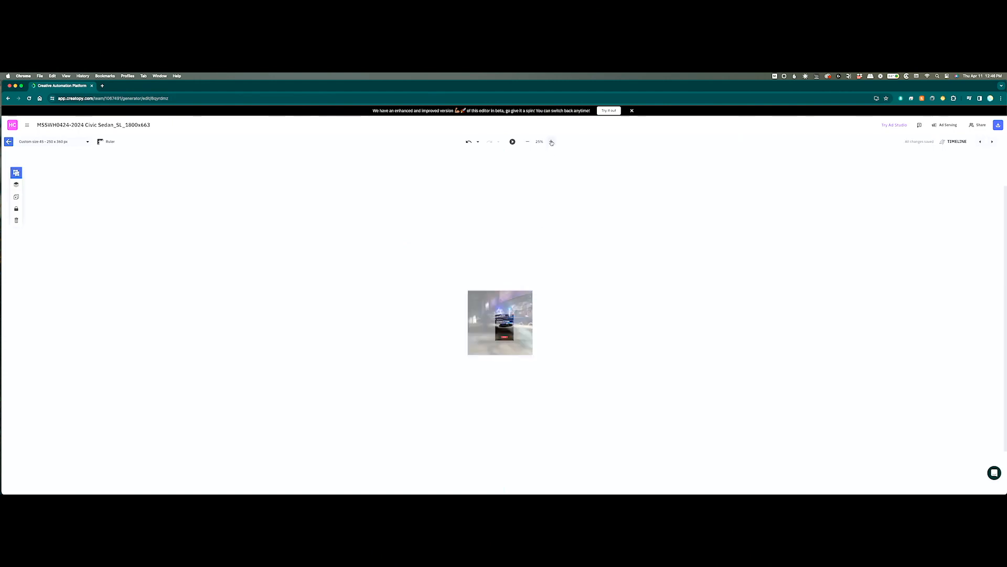
click(551, 142)
click(551, 141)
drag(581, 305, 580, 340)
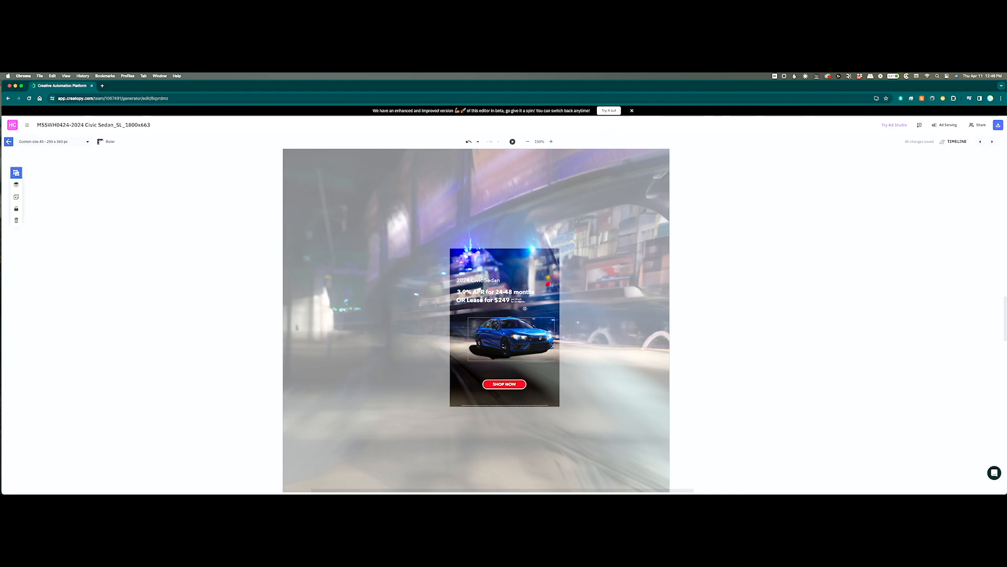
mouse_move(503, 295)
mouse_down()
mouse_move(506, 271)
mouse_move(542, 288)
mouse_move(507, 285)
mouse_up()
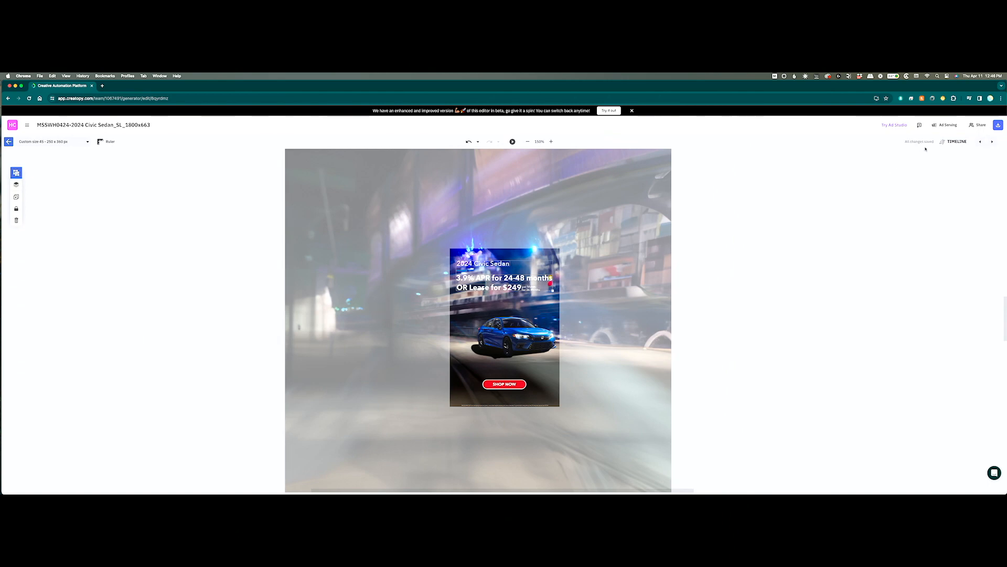
Go to the 300 x 850 px design, move the offer text to just above the SHOP NOW button and shift the car with its background up
click(992, 142)
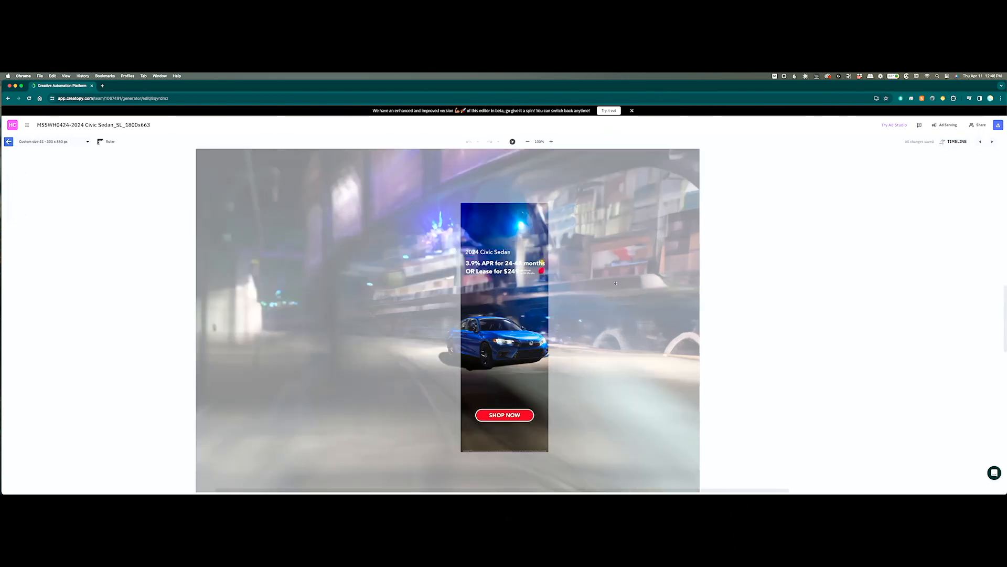
drag(511, 262, 513, 388)
drag(515, 352, 513, 328)
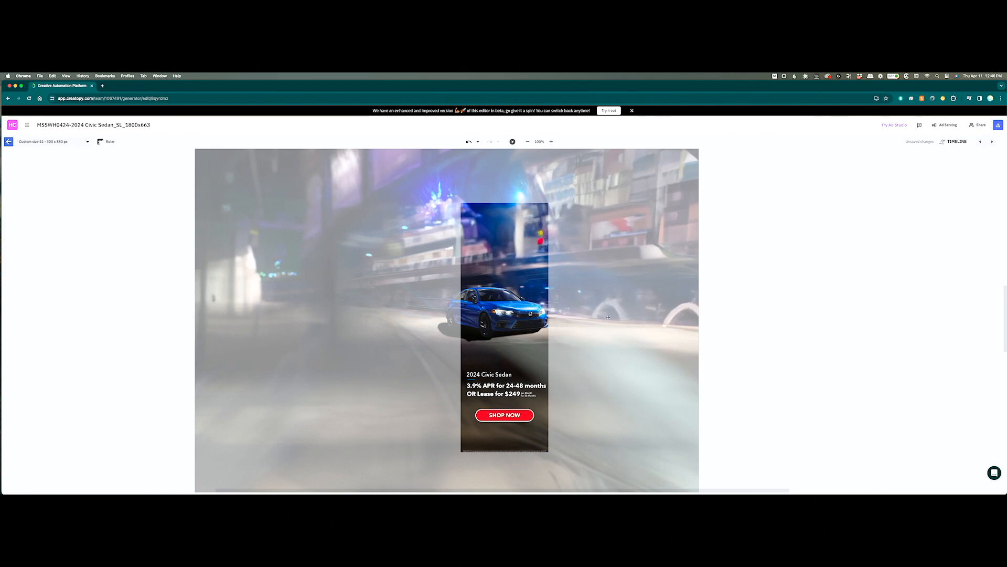
Nudge the offer text slightly left in the 300 x 50 px design and continue to the 350 x 100 px design
click(992, 142)
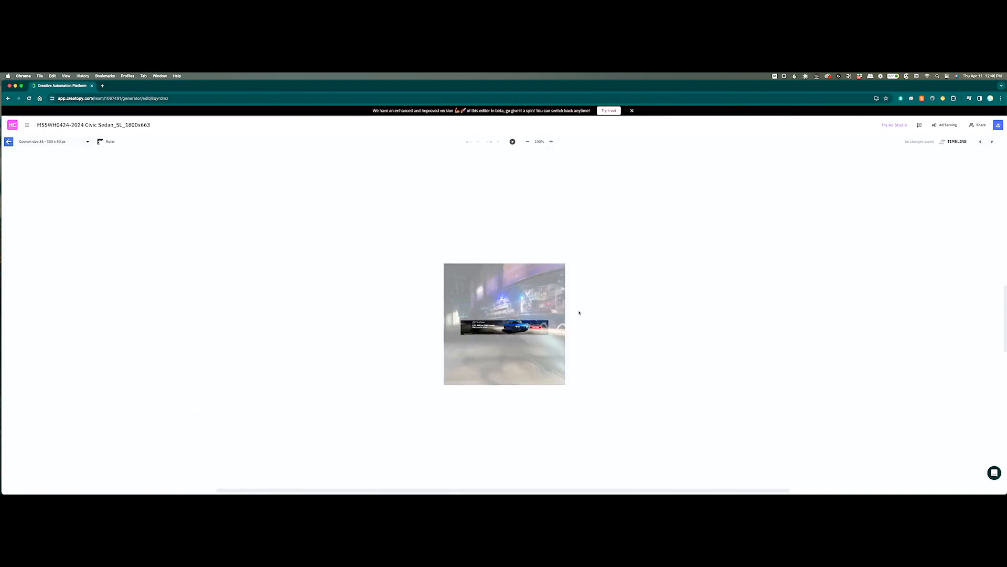
click(482, 327)
drag(482, 327, 479, 328)
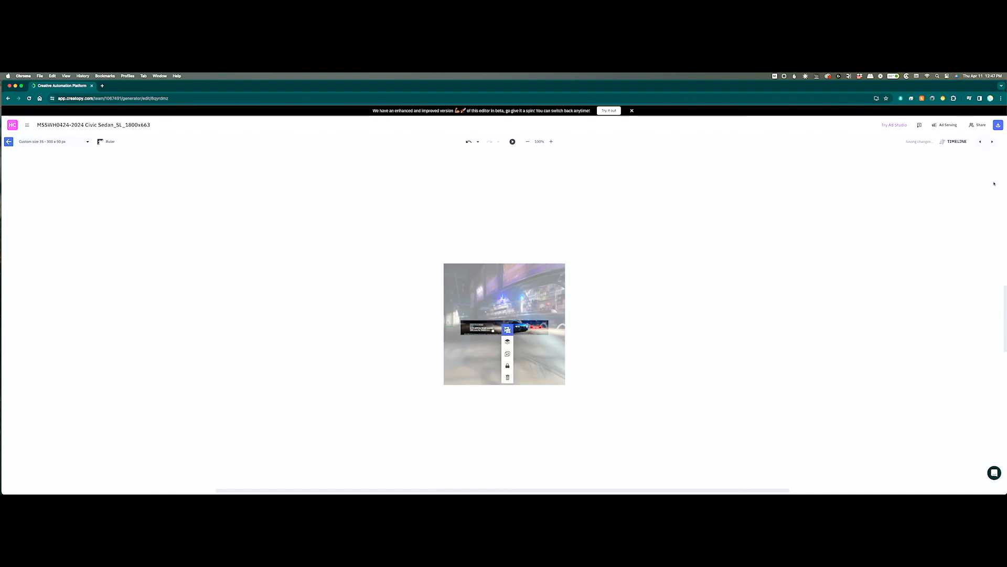
click(992, 143)
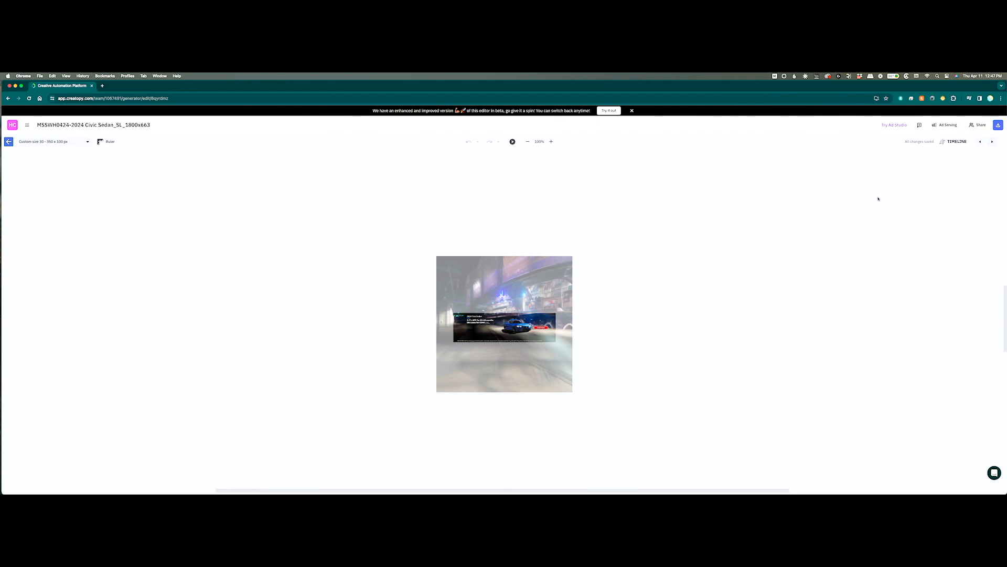
In the 350 x 100 px design, move the SHOP NOW button under the offer text and enlarge both together
click(551, 141)
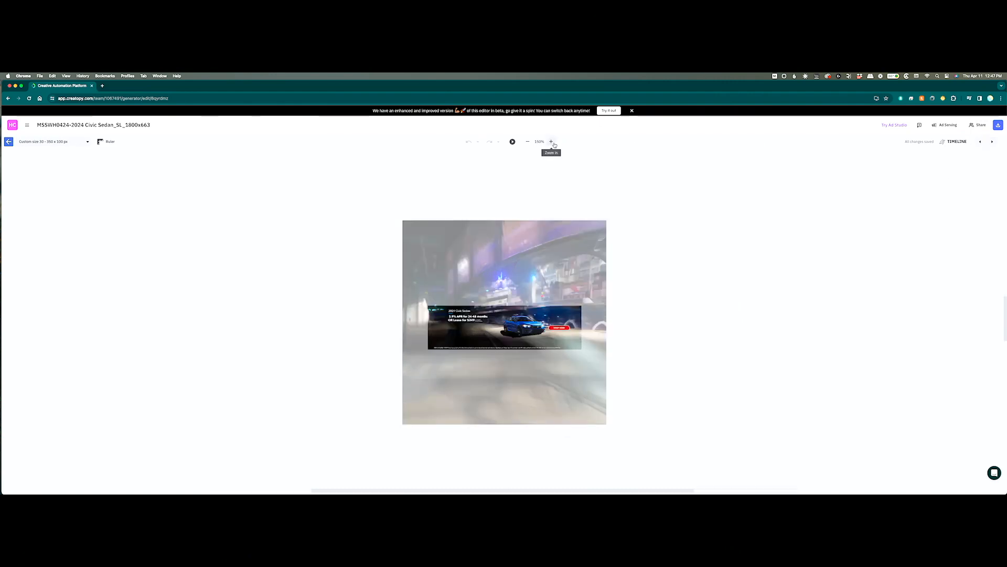
click(551, 141)
click(551, 141)
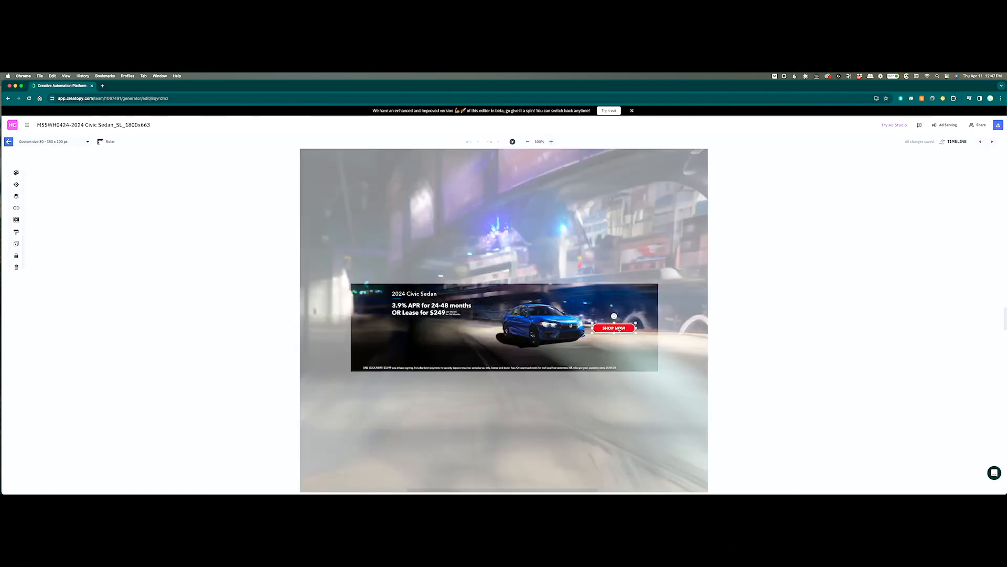
drag(609, 327, 421, 336)
shift+click(424, 303)
drag(471, 340, 491, 352)
Shift the offer text and button slightly left and down, move the car with its background right, and continue to the 375 x 80 px design
drag(447, 311, 438, 316)
drag(619, 319, 640, 318)
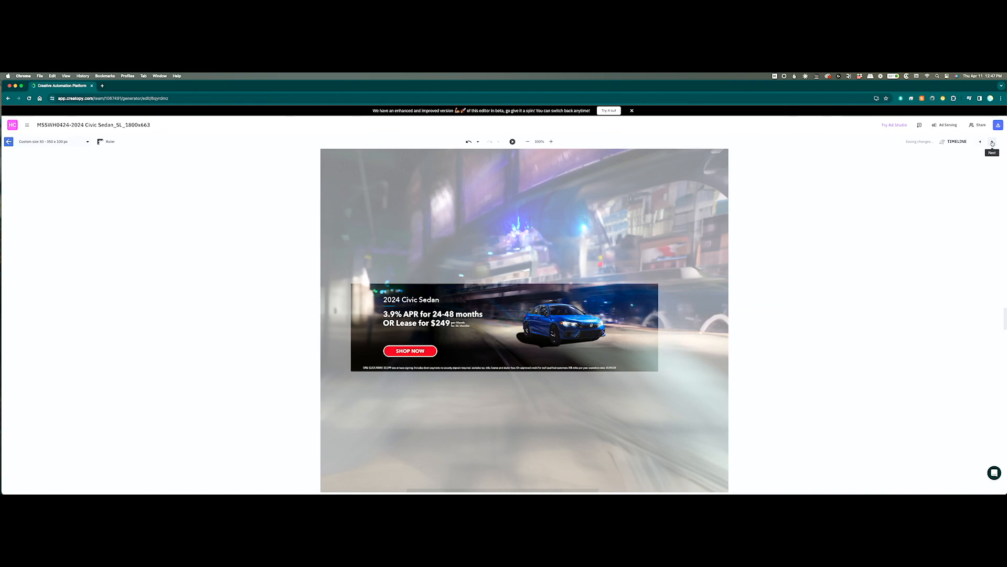
click(992, 142)
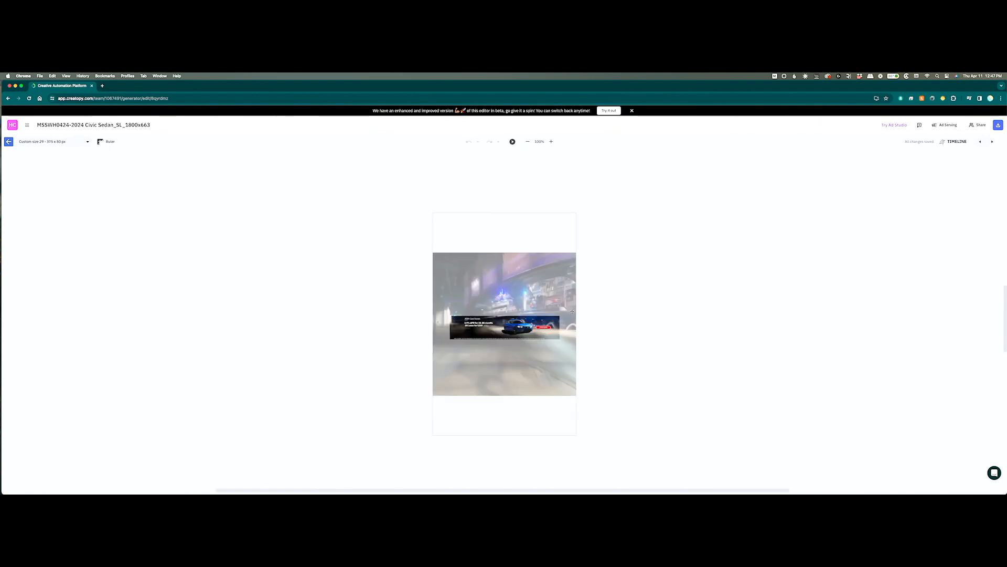
In the 375 x 80 px design, stack the slightly enlarged SHOP NOW button under the offer text and shift the car with its background right
click(550, 142)
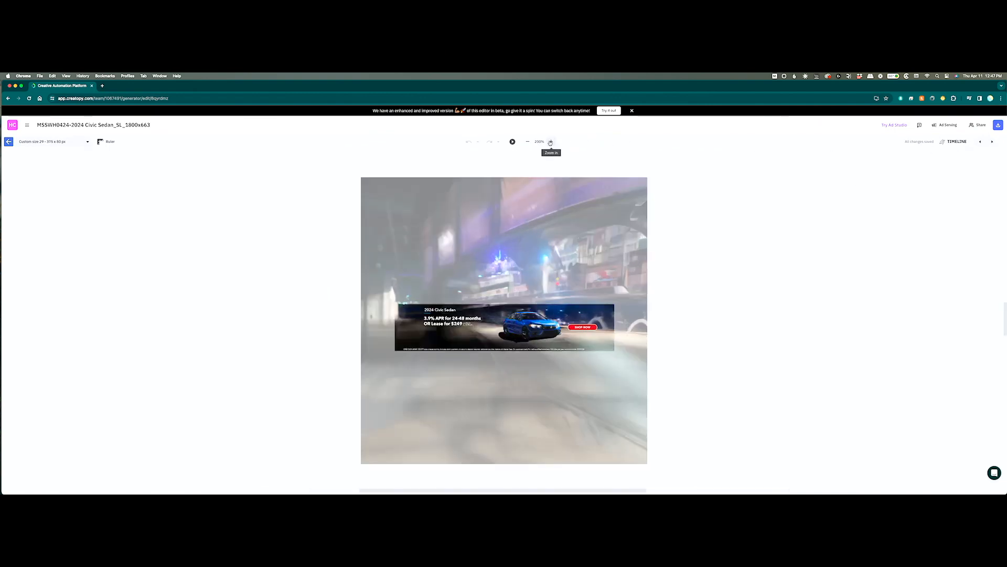
click(550, 142)
click(630, 327)
drag(630, 328, 477, 350)
shift+click(419, 326)
drag(424, 318, 454, 317)
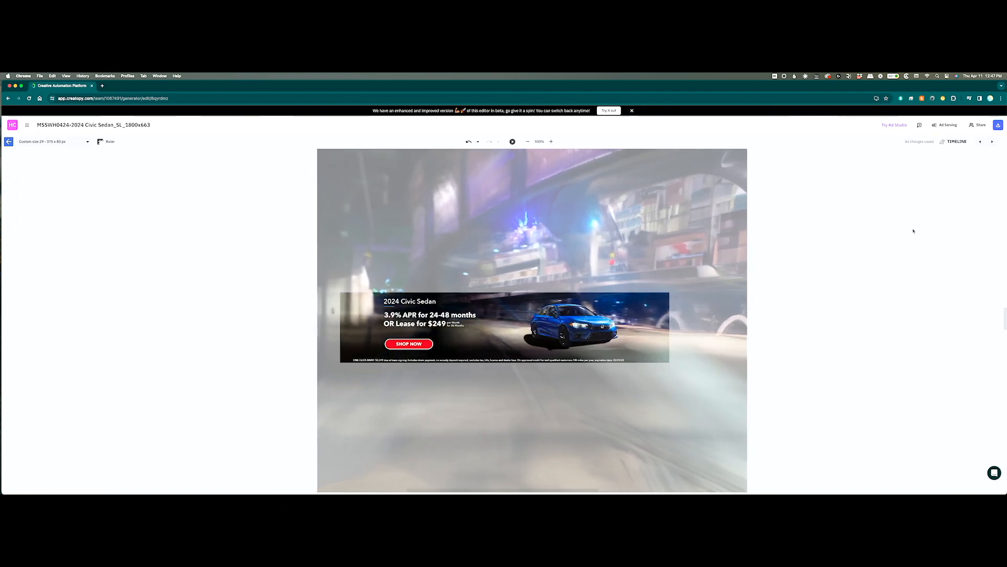
Continue past the 394 x 768 px design to the 400 x 600 px design and shrink the oversized car and background together around the canvas
click(992, 142)
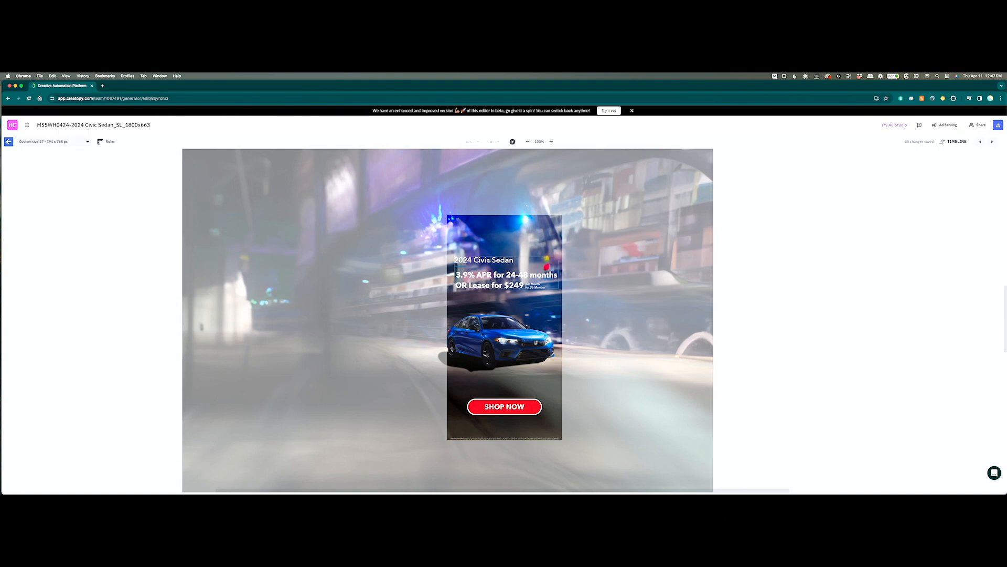
click(489, 260)
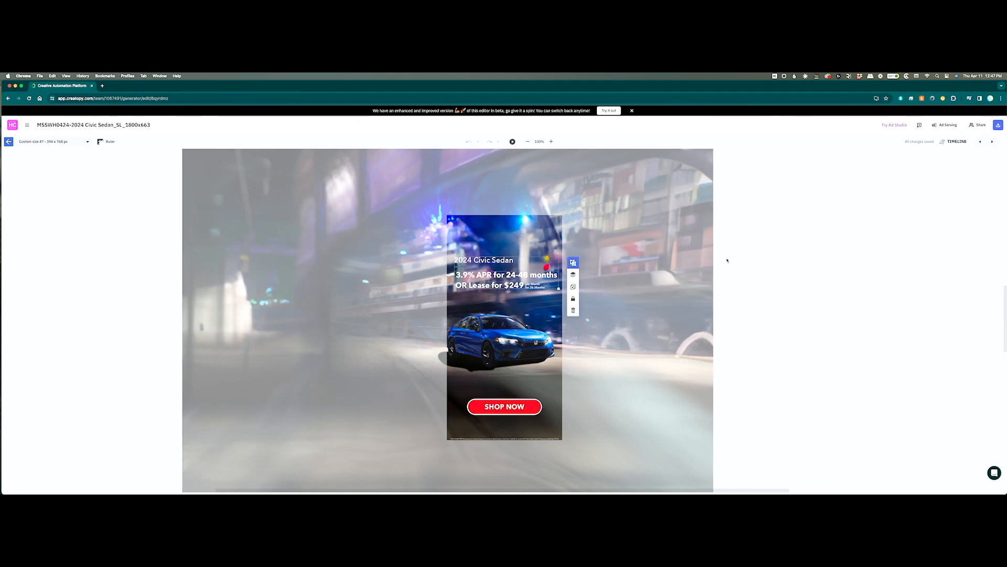
click(992, 142)
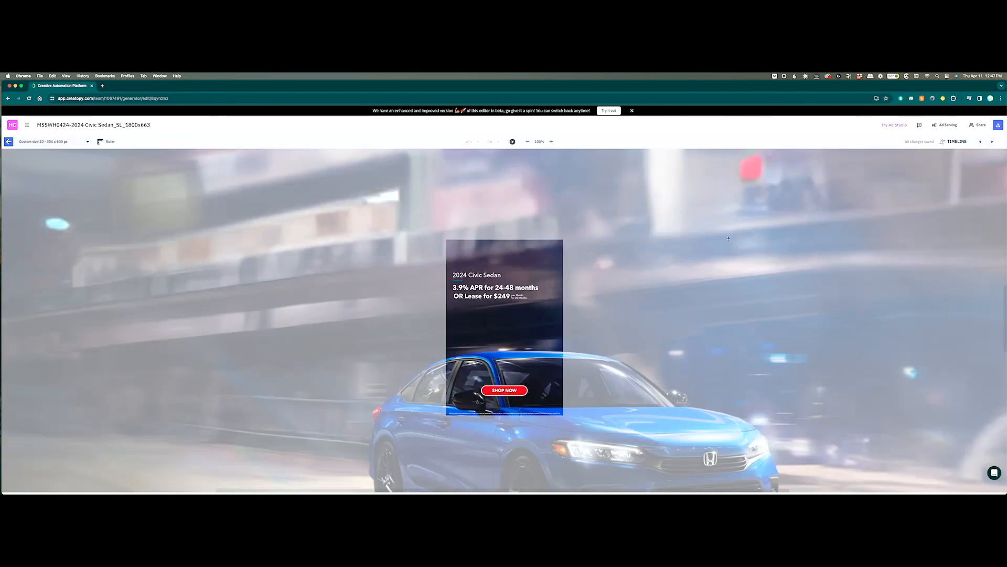
click(528, 142)
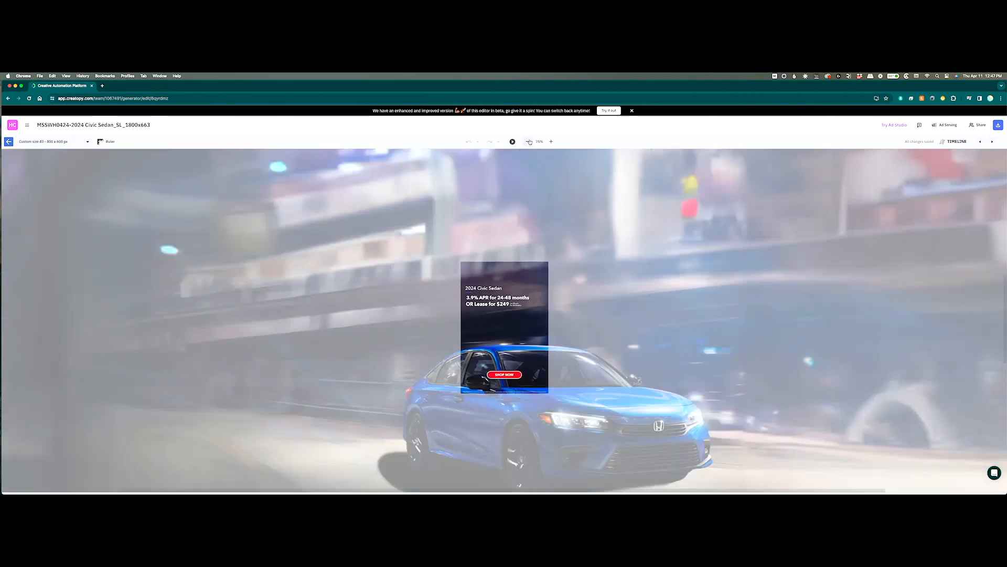
click(528, 141)
click(528, 142)
drag(566, 321, 539, 218)
drag(626, 393, 576, 296)
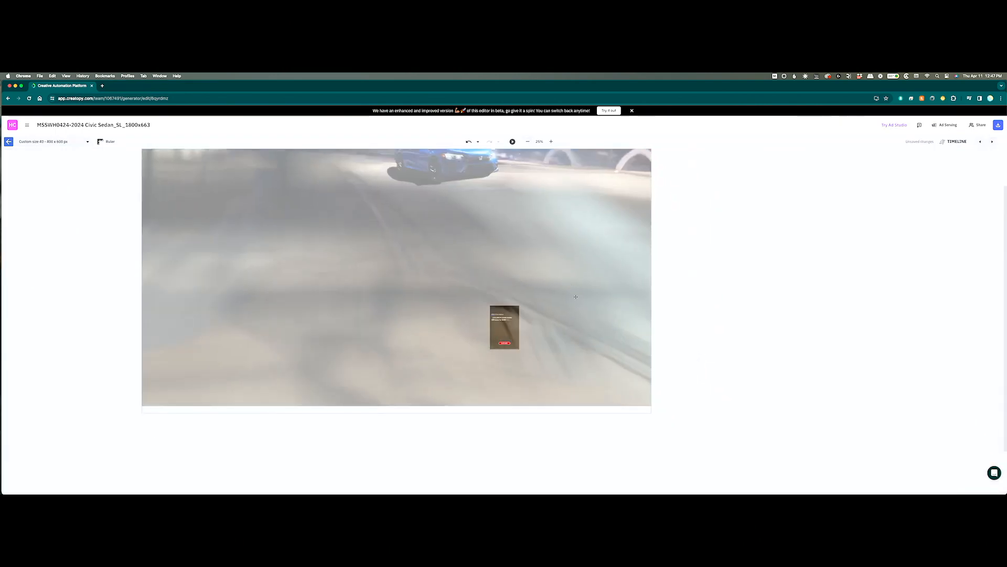
drag(652, 411, 497, 336)
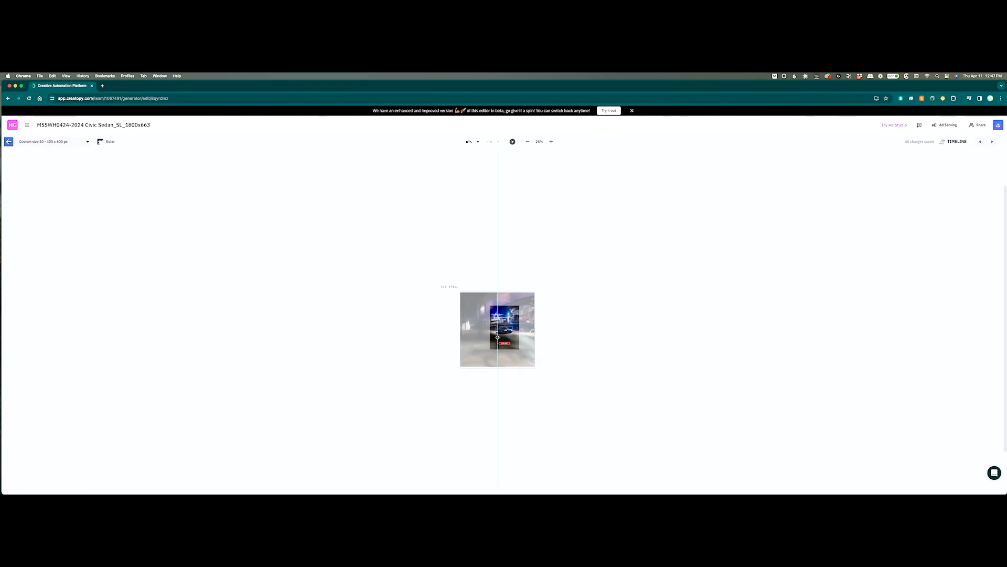
Enlarge the car with its background in the 400 x 600 px design and position the car between the offer text and the SHOP NOW button
click(551, 141)
click(551, 141)
click(551, 141)
click(551, 141)
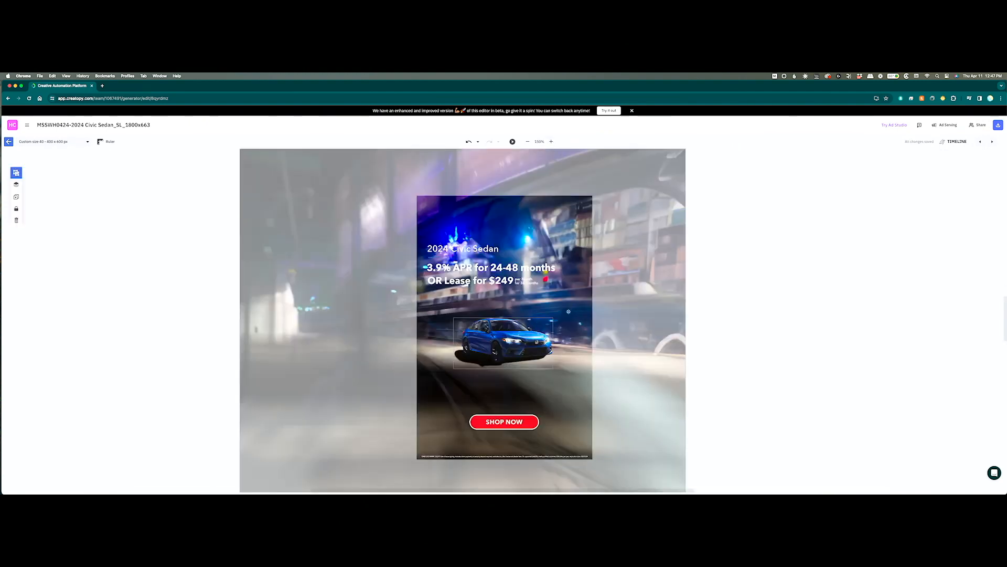
drag(559, 321, 506, 245)
drag(610, 478, 732, 492)
drag(655, 338, 669, 377)
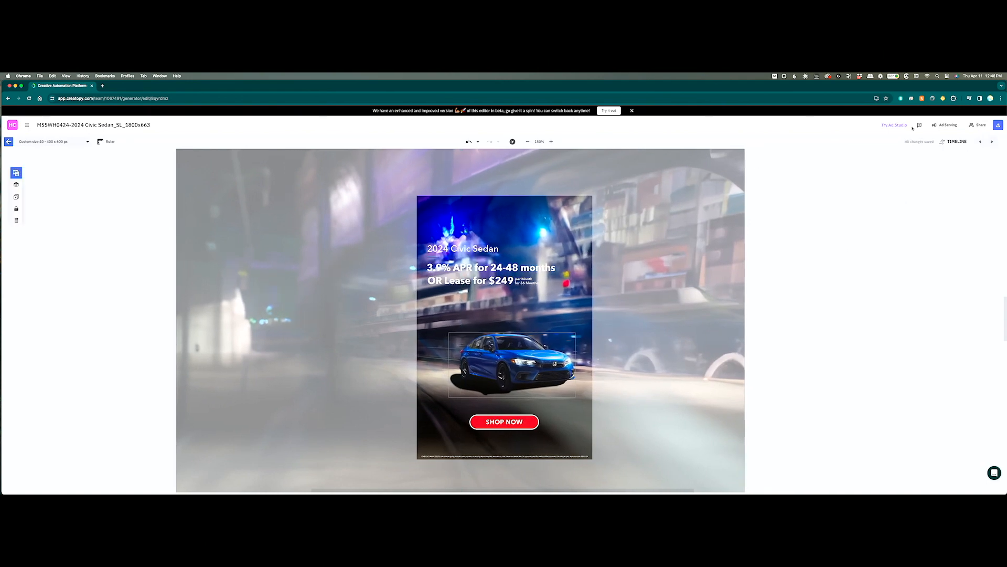
Go to the 580 x 400 px design and shrink the oversized car and background together, centring them around the canvas
click(992, 142)
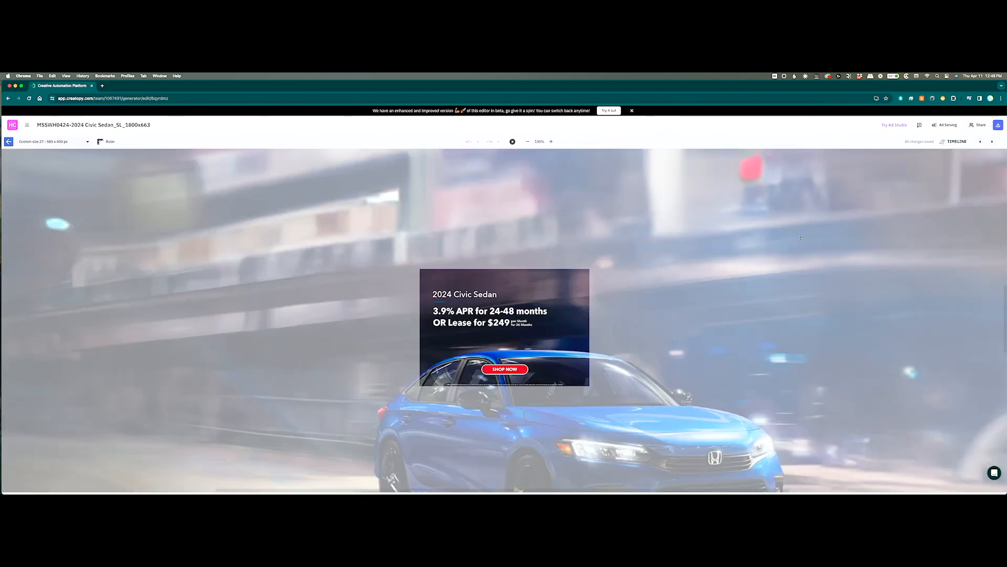
click(527, 141)
click(528, 141)
click(527, 142)
drag(651, 433, 570, 292)
drag(650, 465, 540, 386)
drag(603, 405, 441, 245)
drag(387, 223, 489, 345)
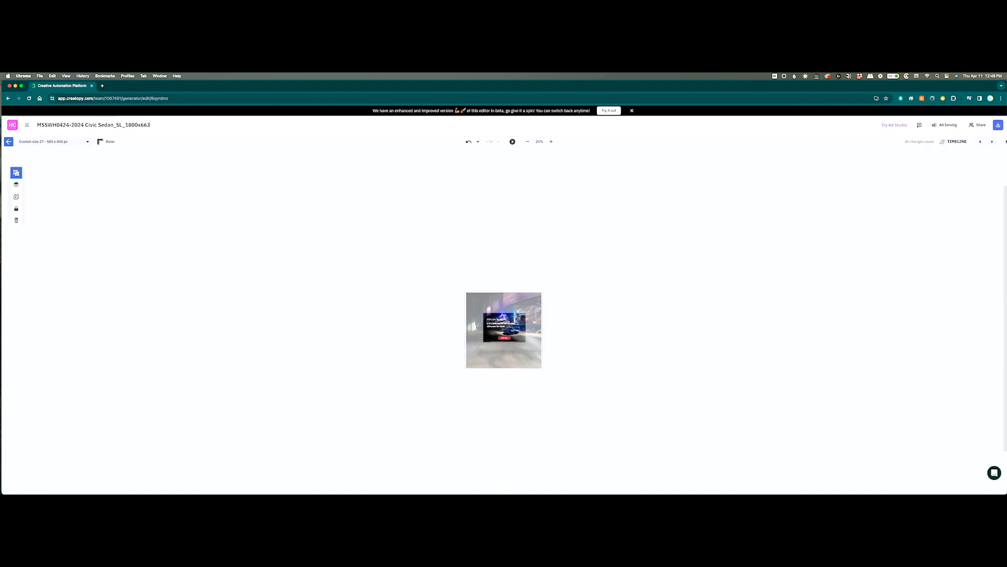
Go to the 600 x 400 px design and shrink the car and background together so they closely surround the canvas
click(993, 141)
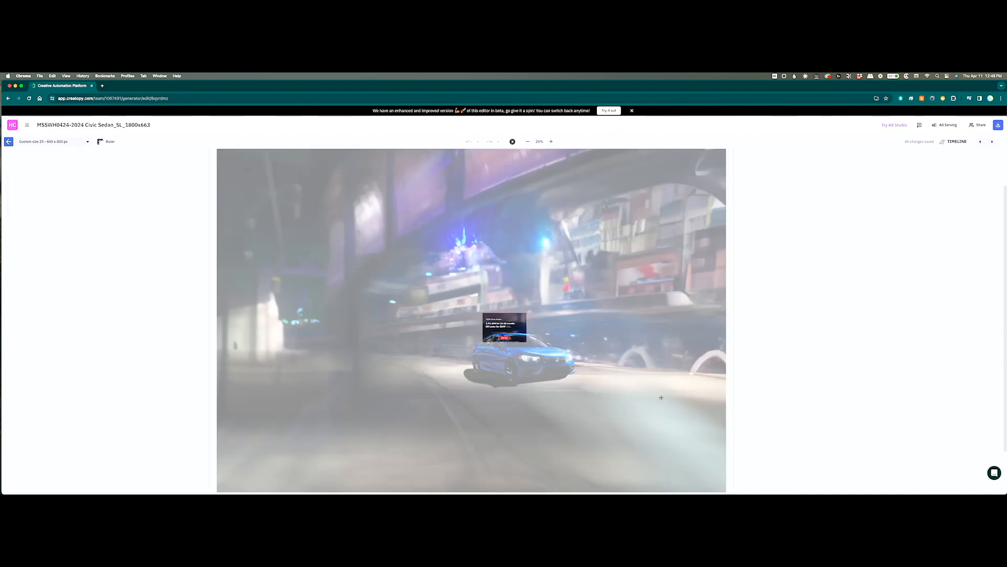
drag(661, 397, 597, 330)
click(604, 445)
drag(627, 462, 521, 405)
drag(620, 408, 373, 230)
drag(420, 206, 508, 321)
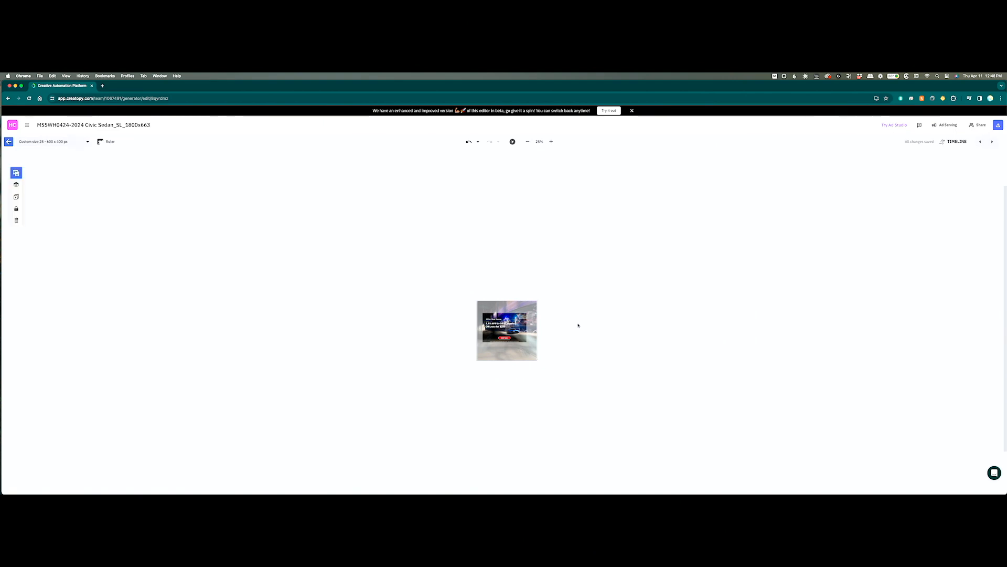
Go to the 600 x 200 px design and move the SHOP NOW button under the offer text
click(992, 142)
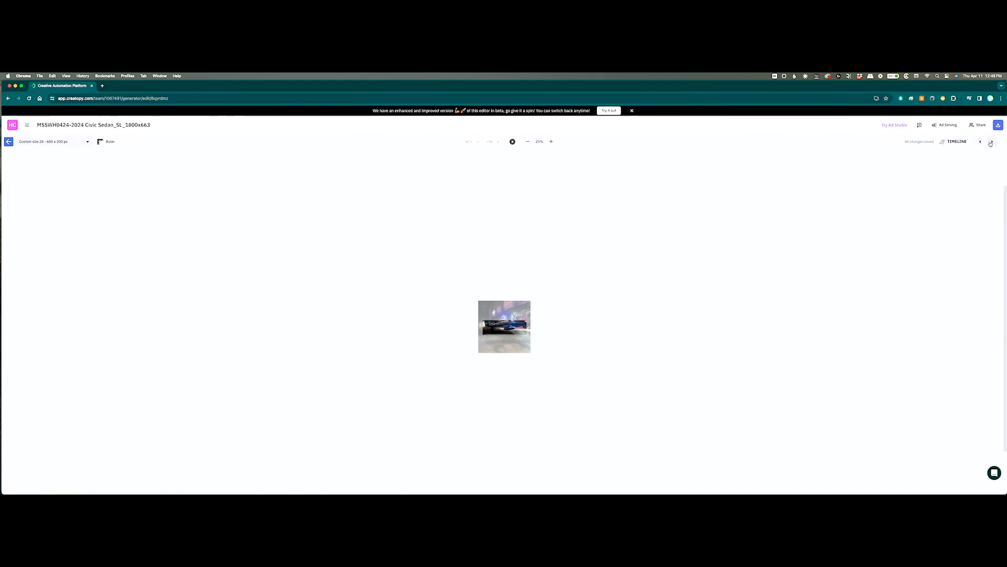
click(552, 141)
click(551, 141)
click(552, 142)
click(551, 142)
click(552, 141)
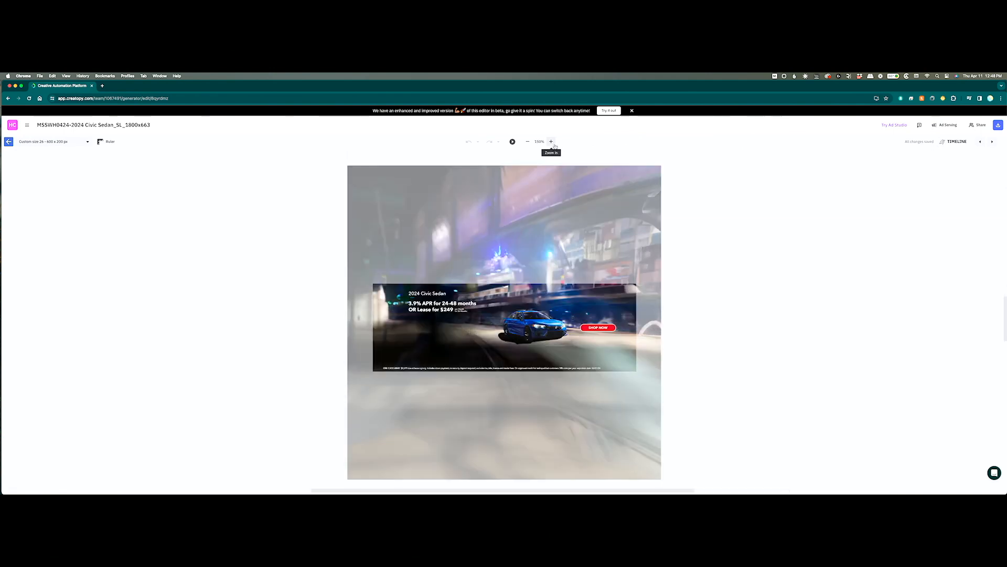
click(612, 329)
drag(603, 329, 439, 329)
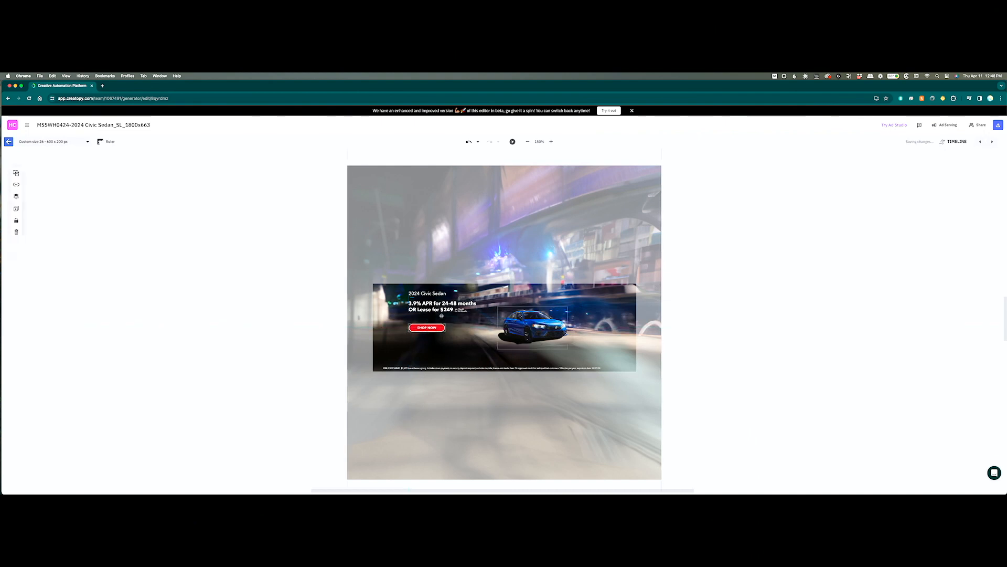
Enlarge the offer text together with the button in the 600 x 200 px design, and shift the car with its background slightly right
drag(477, 333, 495, 344)
drag(466, 309, 459, 316)
drag(535, 328, 546, 328)
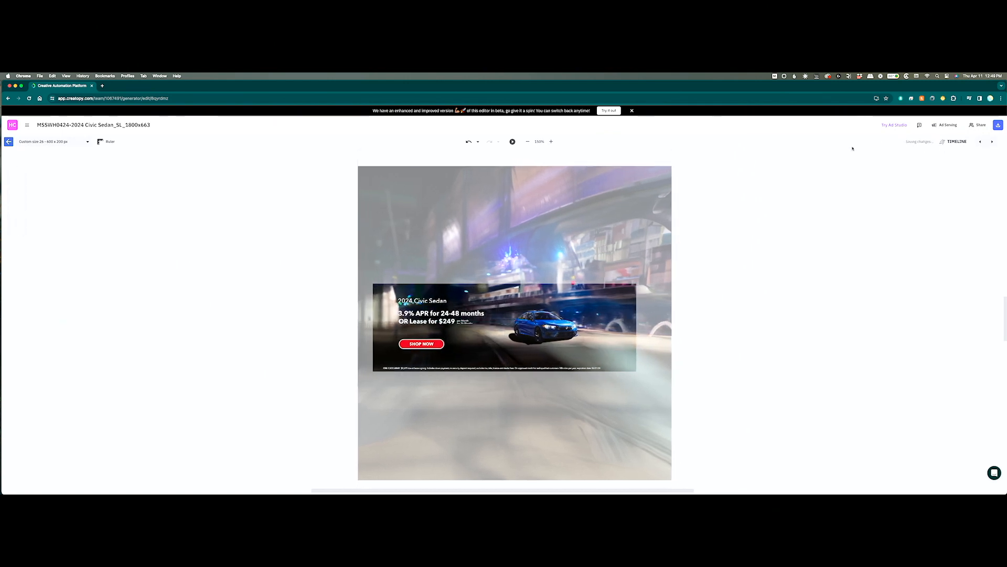
Move the offer text and SHOP NOW button together slightly right, closer to the car, in the 600 x 200 px design
click(436, 334)
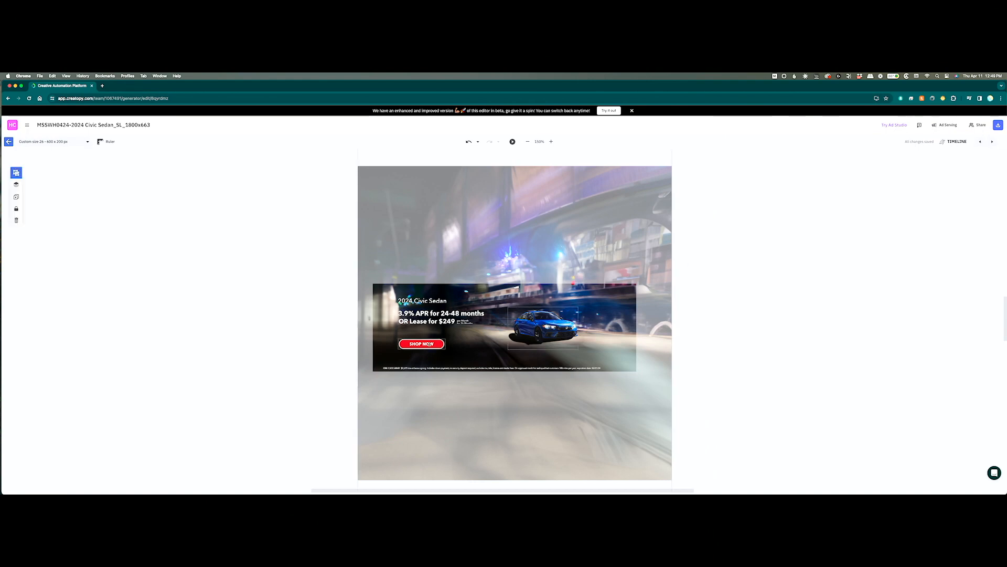
click(431, 343)
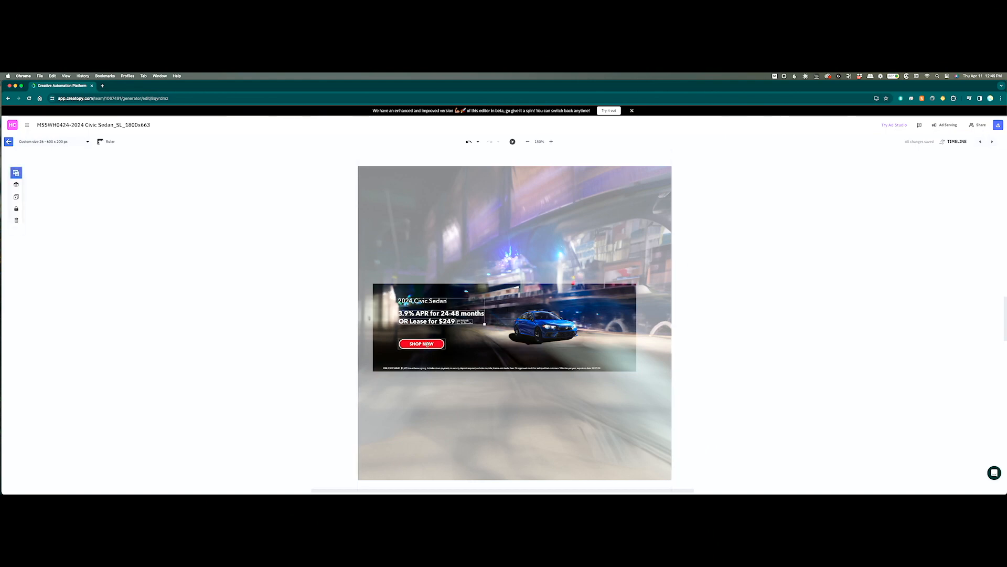
drag(431, 344, 446, 344)
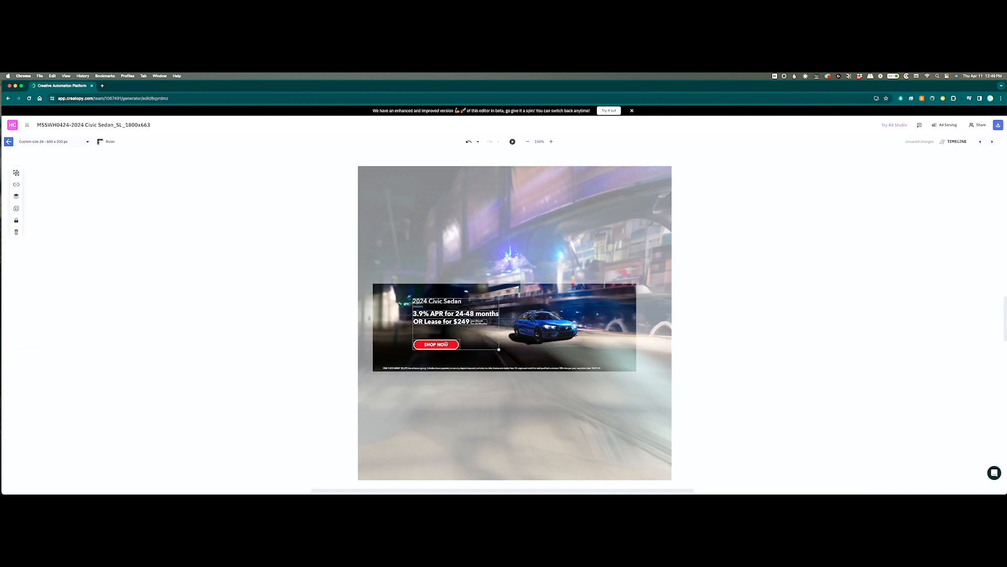
Skip the next two wide designs, go to the 768 x 716 px design and shrink the oversized car and background together around the canvas
click(991, 142)
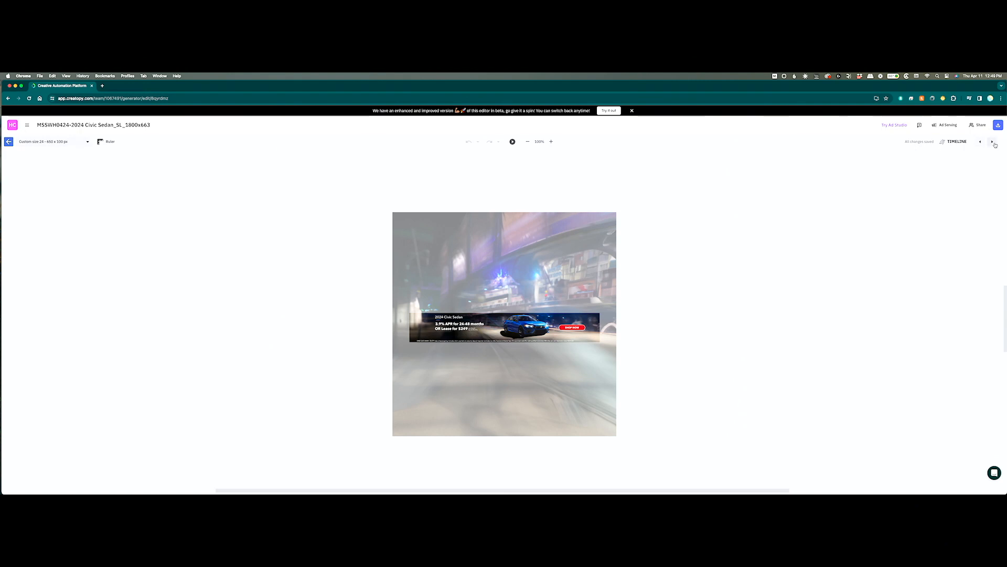
click(992, 143)
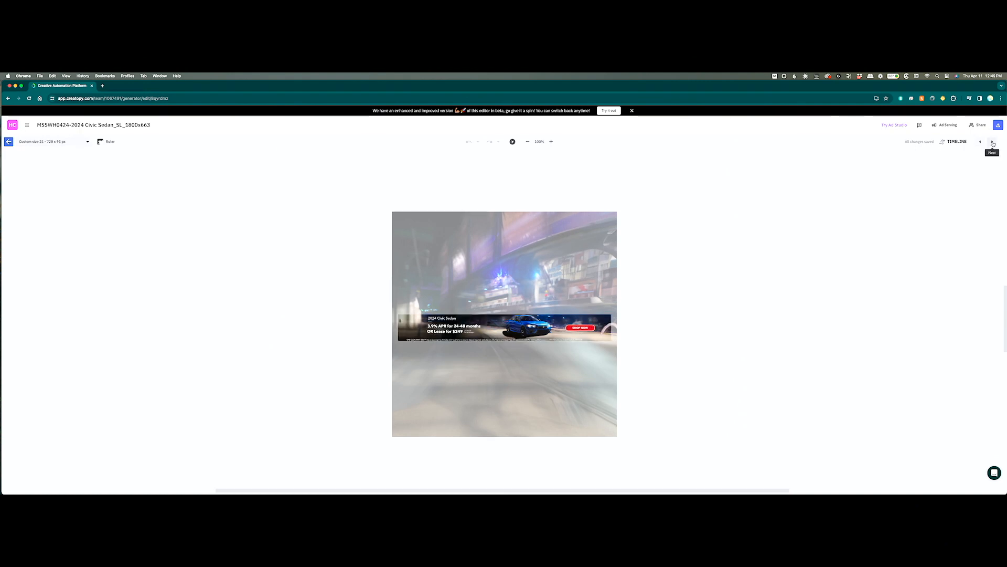
click(993, 143)
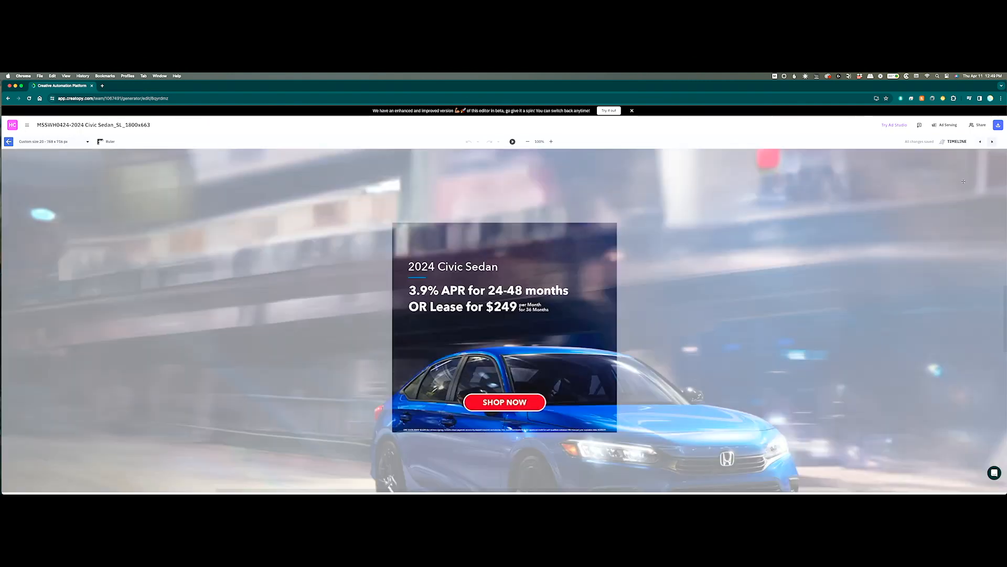
click(529, 142)
click(529, 142)
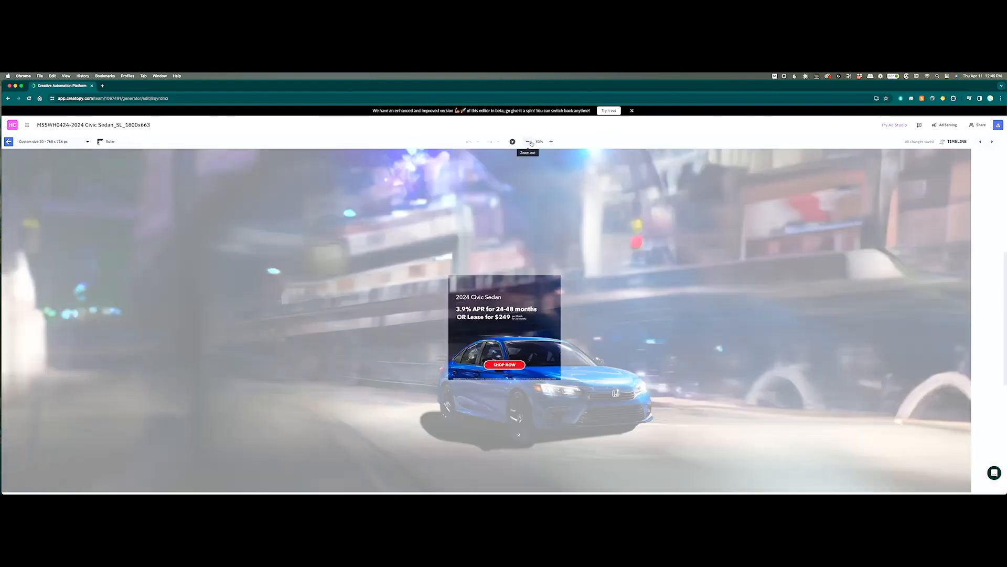
click(529, 141)
click(529, 141)
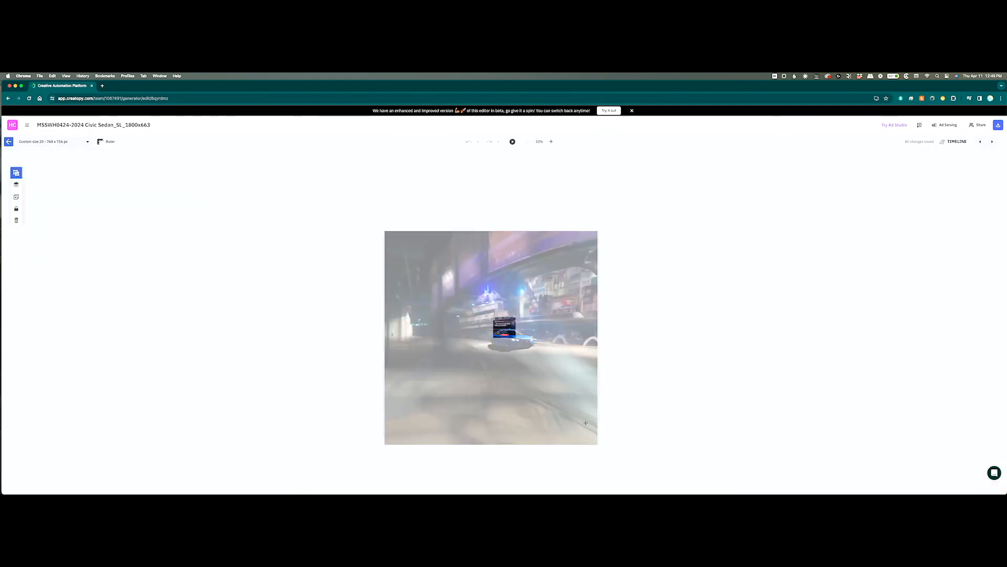
drag(599, 445, 509, 326)
Enlarge the car with its background in the 768 x 716 px design and position the car just above and right of the SHOP NOW button
click(550, 142)
click(551, 142)
click(551, 142)
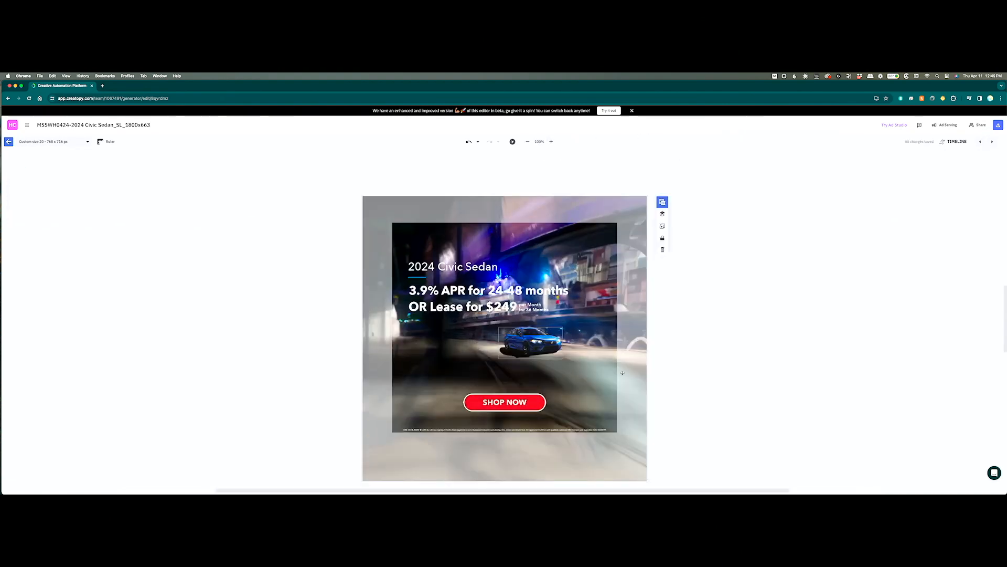
drag(648, 482, 799, 491)
drag(727, 392, 639, 325)
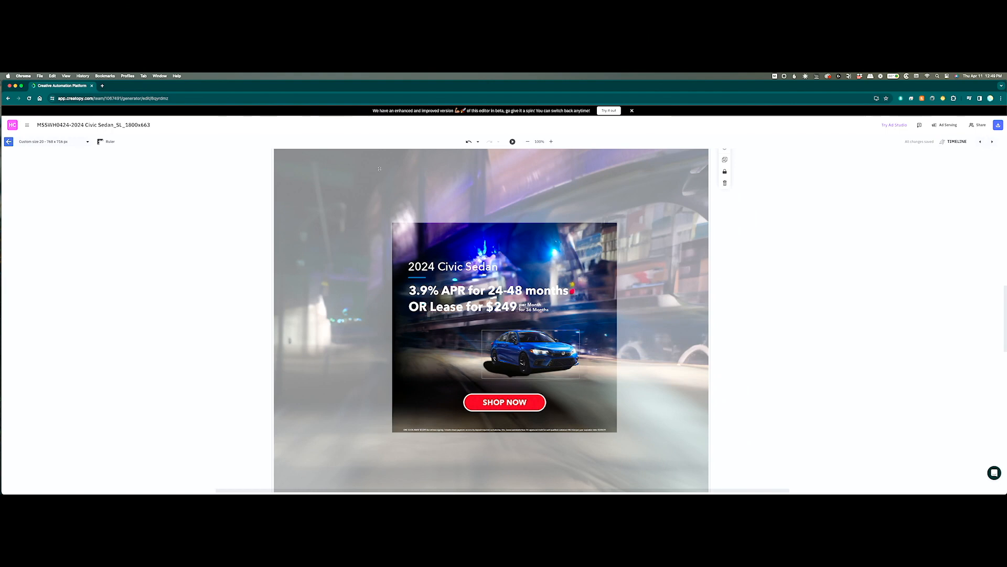
mouse_move(651, 281)
mouse_down()
mouse_move(656, 298)
mouse_move(655, 288)
mouse_up()
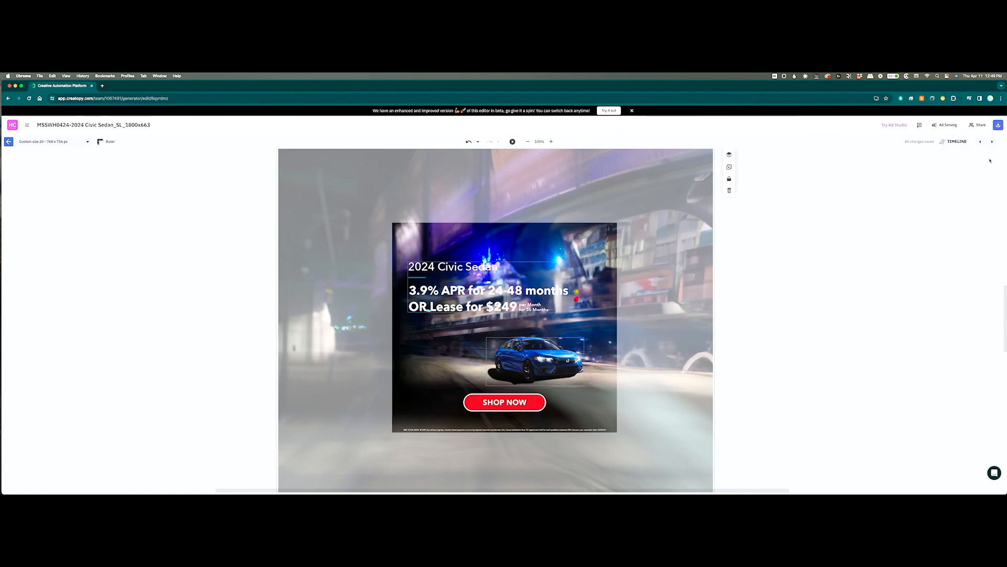
In the 930 x 180 px design, enlarge and reposition the car with its background until it covers the whole canvas
click(991, 143)
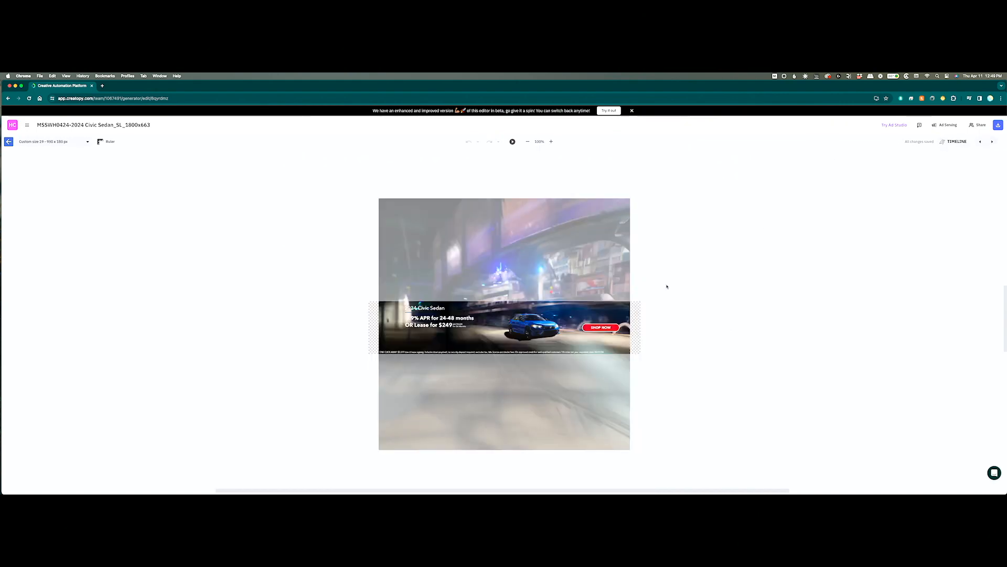
drag(564, 271, 541, 266)
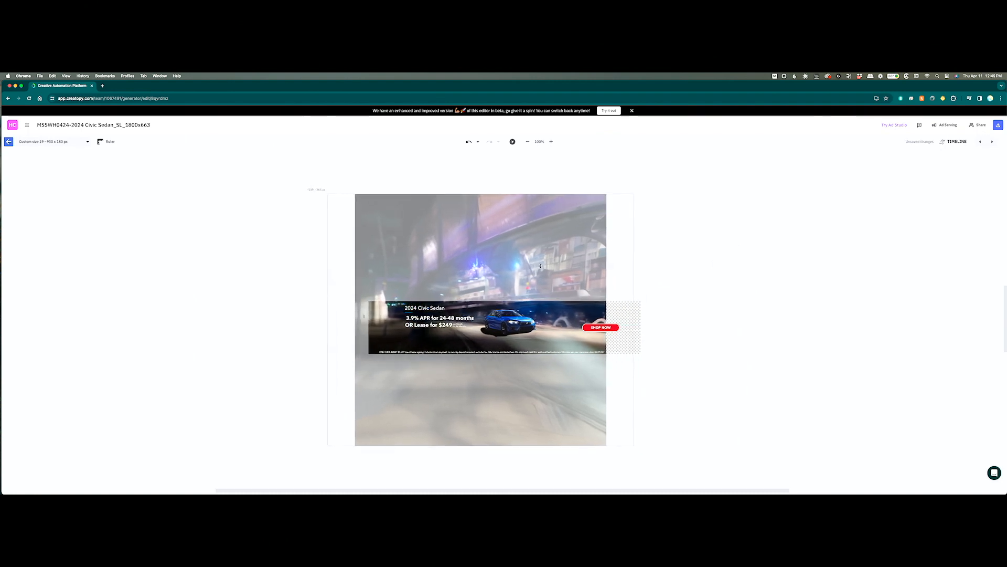
drag(634, 446, 609, 429)
Place the SHOP NOW button beneath the offer text, and shift both the car with its background and the text-and-button block slightly right
drag(602, 326, 432, 339)
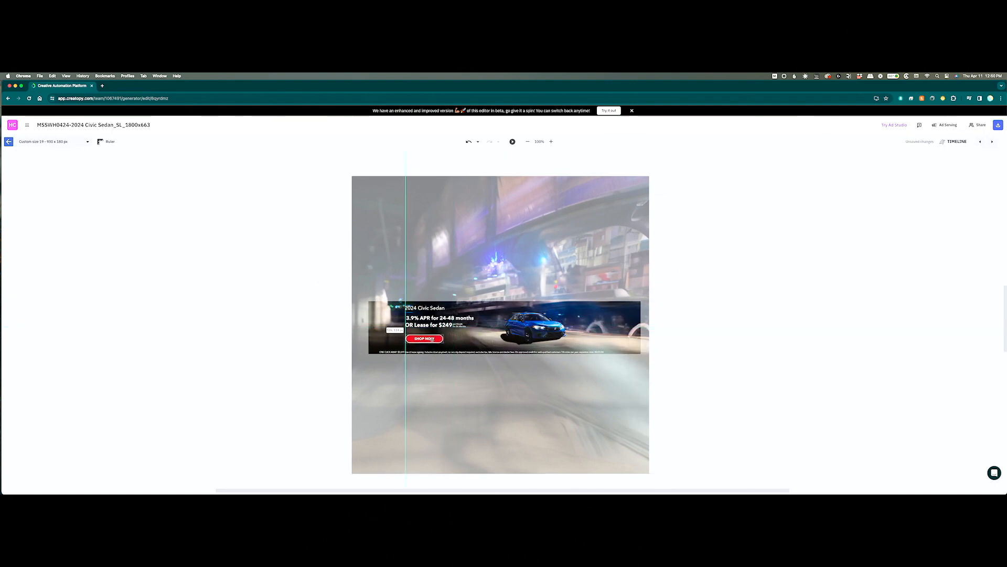
drag(576, 329, 586, 329)
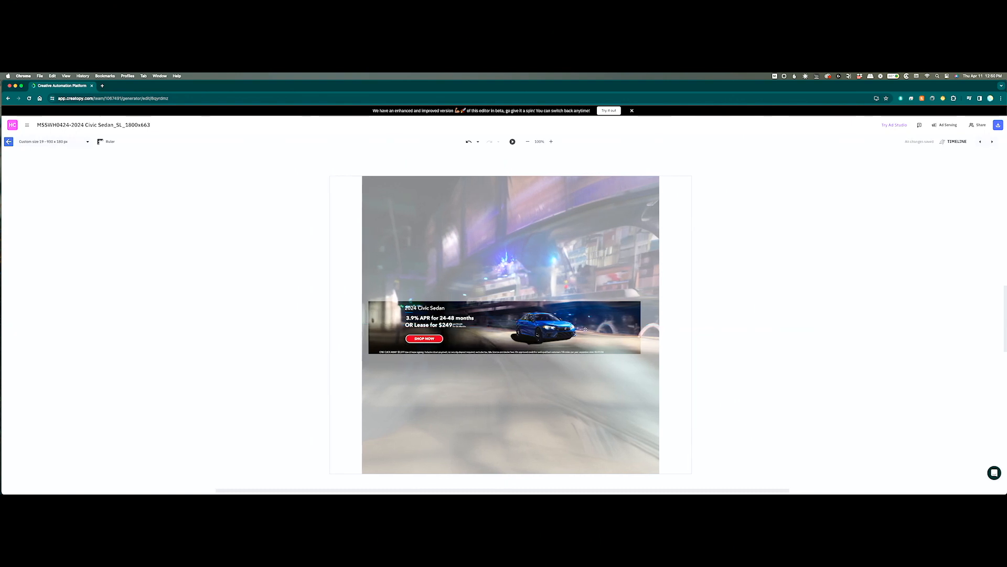
click(436, 338)
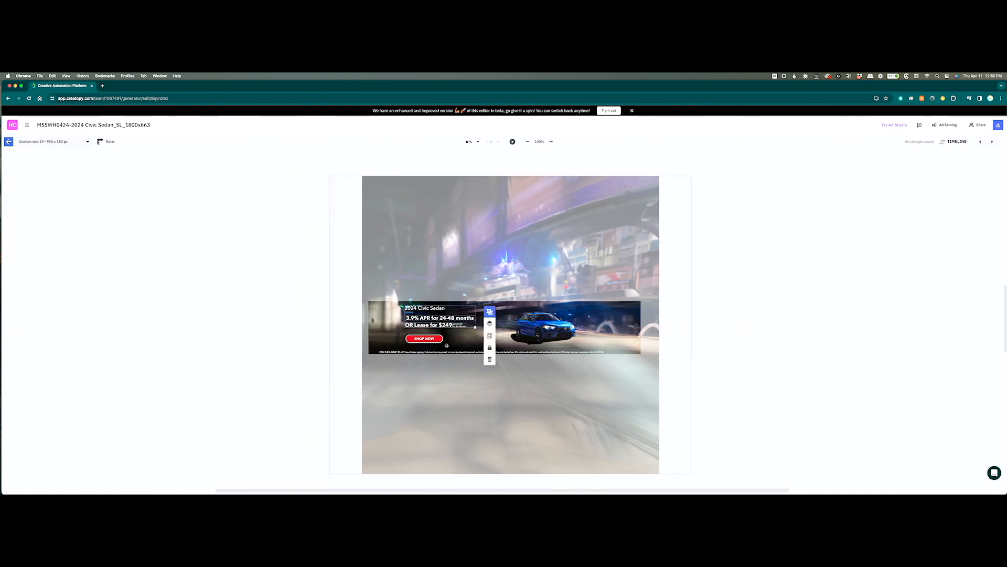
drag(436, 339, 451, 339)
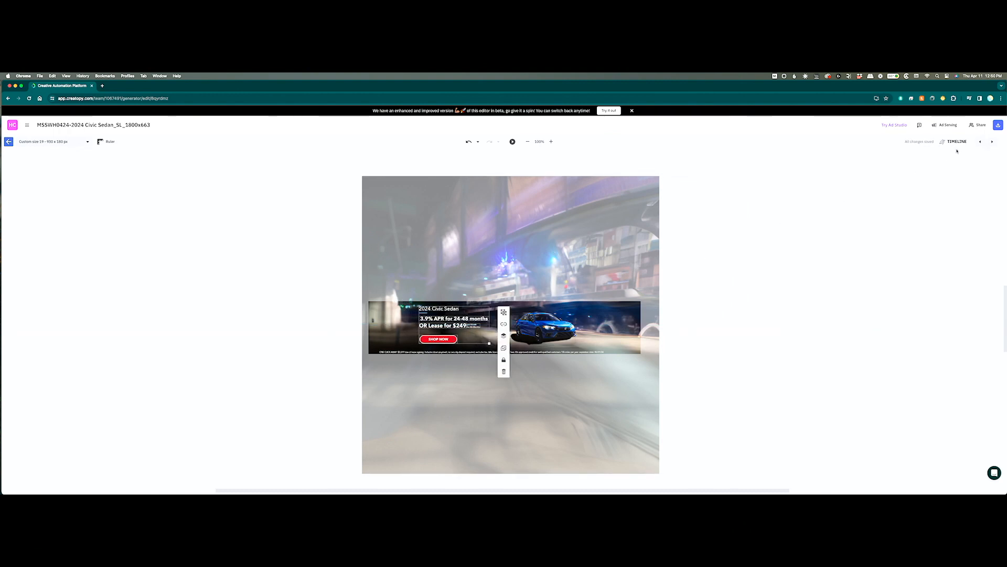
Go to the 980 x 120 px design and enlarge the car with its background until it covers the full canvas width
click(993, 142)
click(663, 338)
click(583, 402)
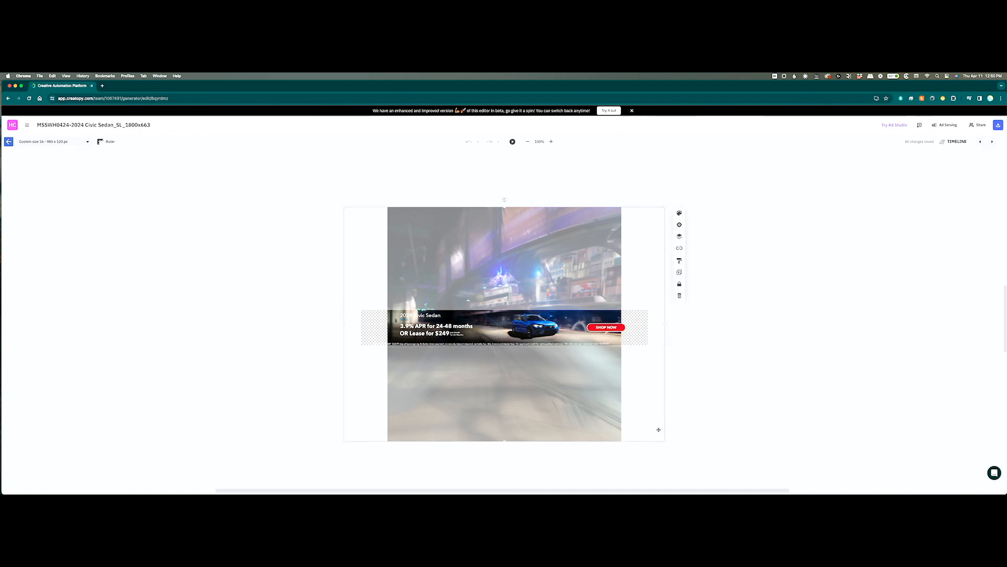
click(690, 439)
click(559, 379)
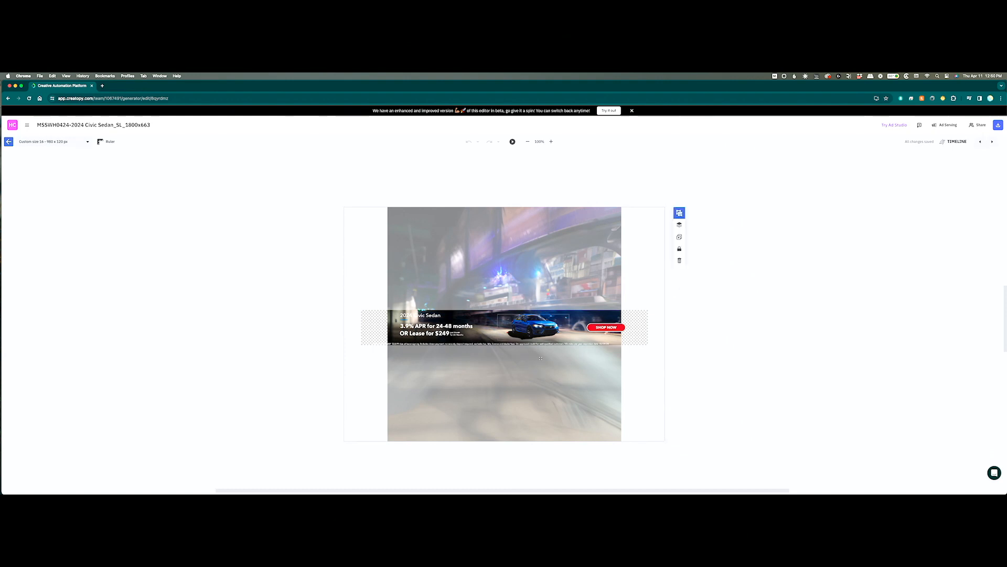
drag(664, 440, 783, 486)
drag(624, 450, 566, 403)
Review the two previous designs, return to the 980 x 120 px design and shift the car with its background left, away from SHOP NOW
click(979, 141)
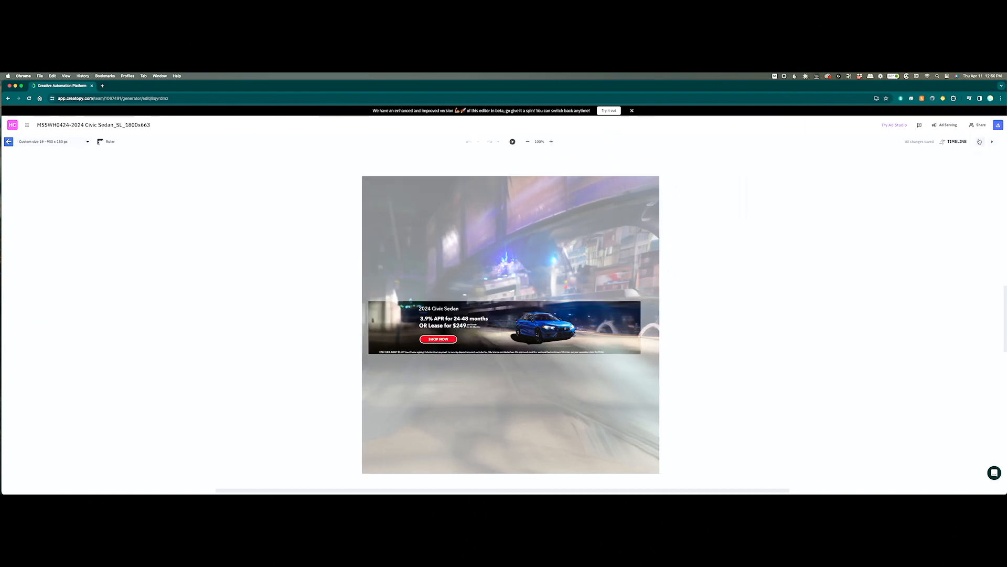
click(979, 141)
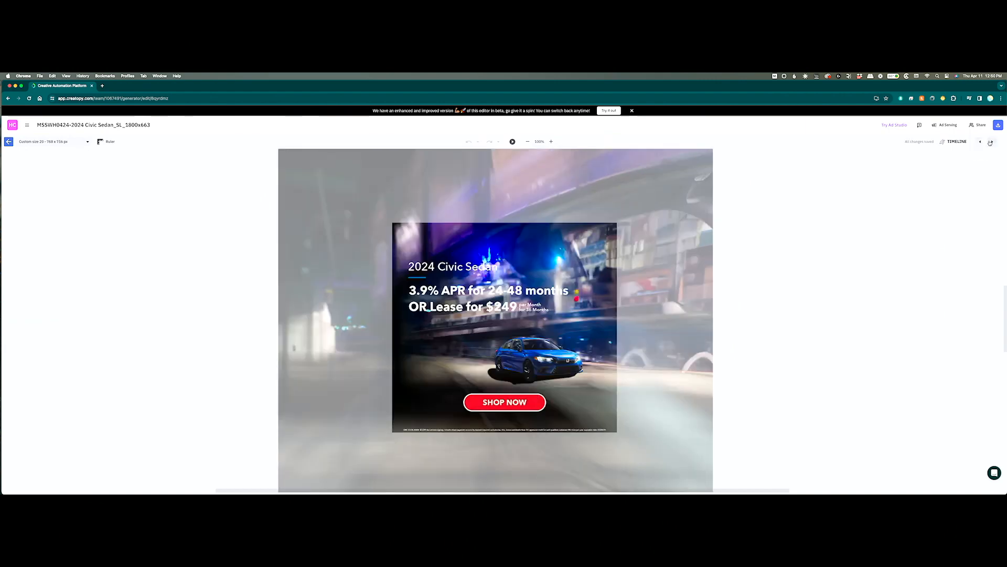
click(990, 143)
click(990, 142)
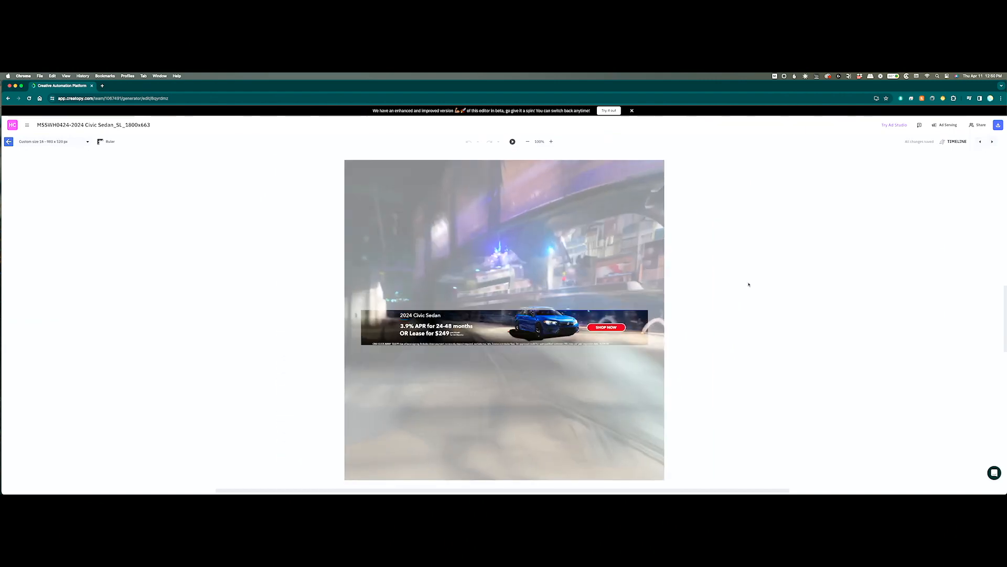
click(556, 329)
click(556, 329)
mouse_move(554, 327)
mouse_down()
mouse_move(532, 328)
mouse_move(546, 329)
mouse_up()
click(696, 247)
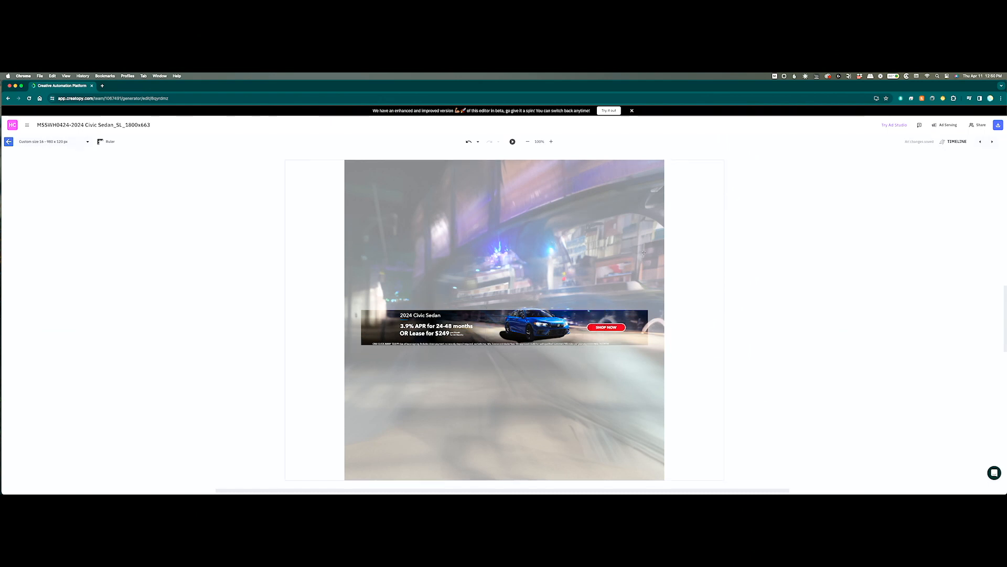
drag(683, 298, 637, 265)
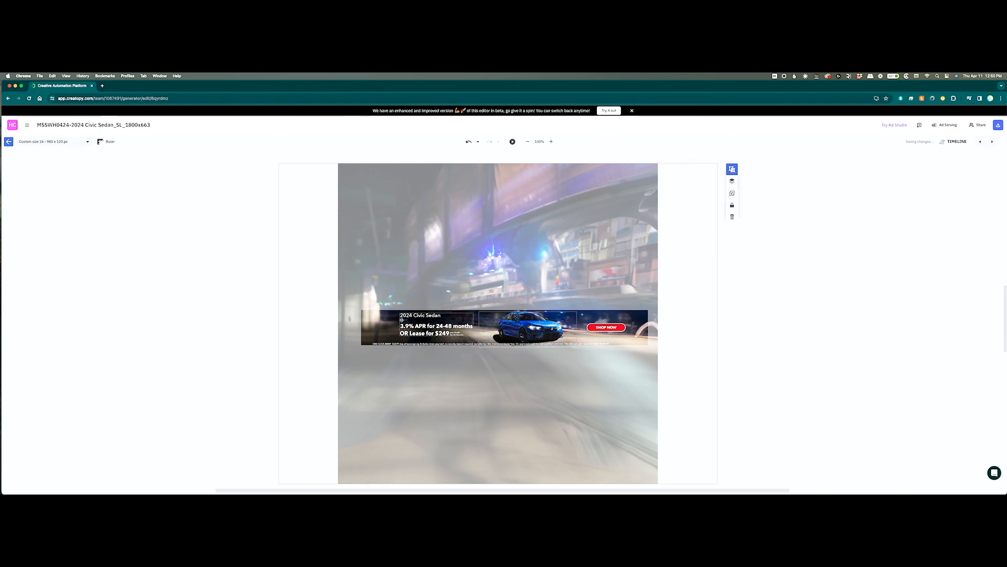
Go to the 1280 x 60 px design and shrink the disclaimer line so that it starts beside the offer text
click(993, 142)
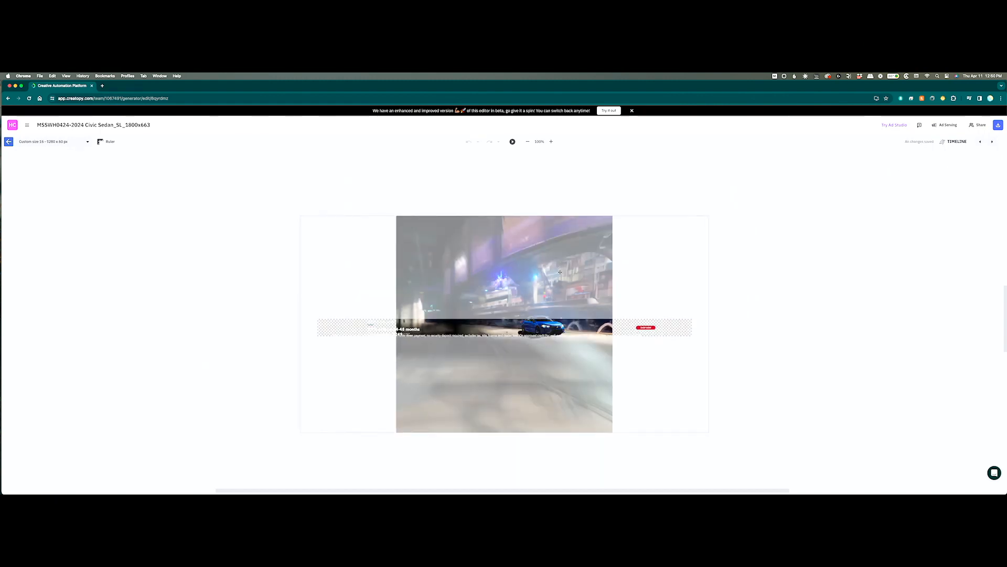
click(507, 335)
drag(640, 336, 582, 333)
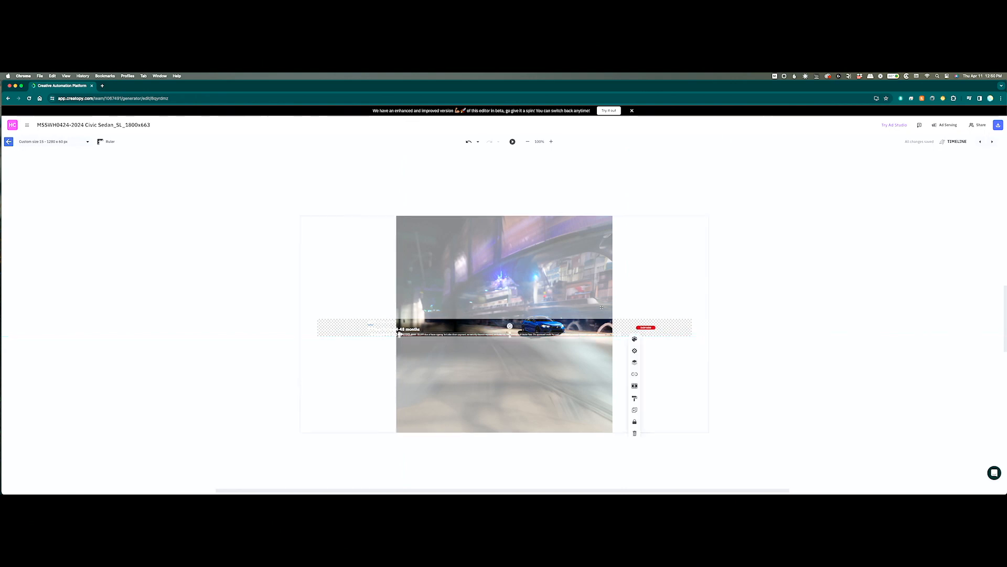
Enlarge the car with its background to span the 1280 x 60 px canvas, and position the car just right of centre
drag(588, 388, 542, 358)
drag(449, 273, 523, 338)
click(493, 368)
drag(493, 368, 478, 372)
drag(509, 295, 503, 225)
click(599, 280)
drag(652, 292, 505, 292)
drag(745, 250, 503, 288)
drag(515, 246, 490, 270)
drag(529, 429, 528, 369)
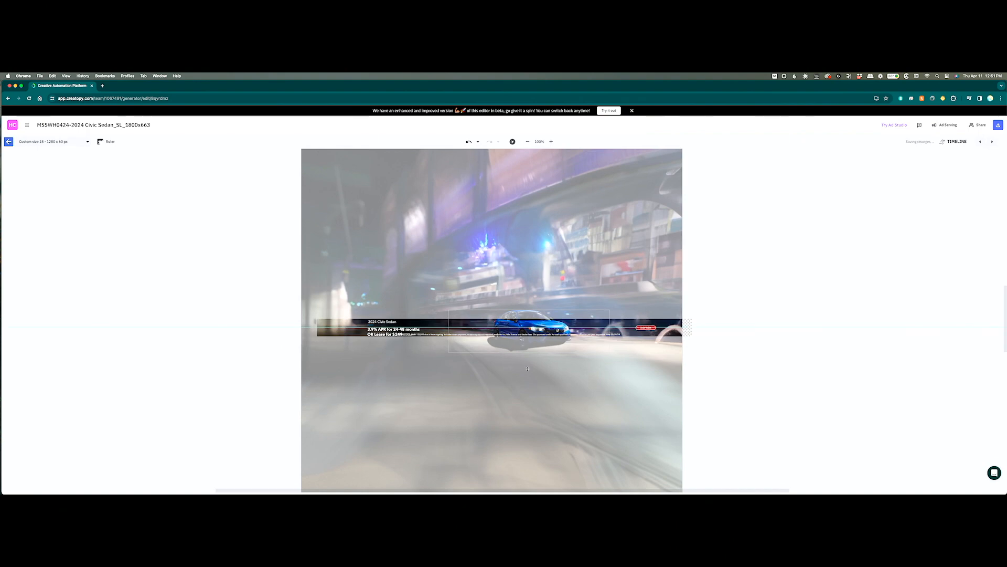
drag(528, 369, 548, 365)
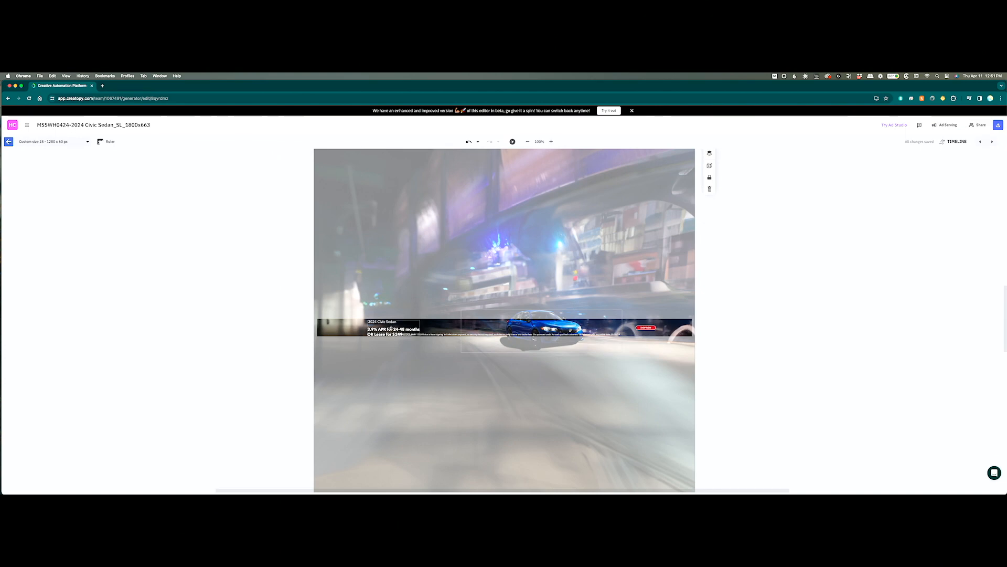
Move the "3.9% APR for 24-48 months" line up beside the "2024 Civic Sedan" title
click(403, 326)
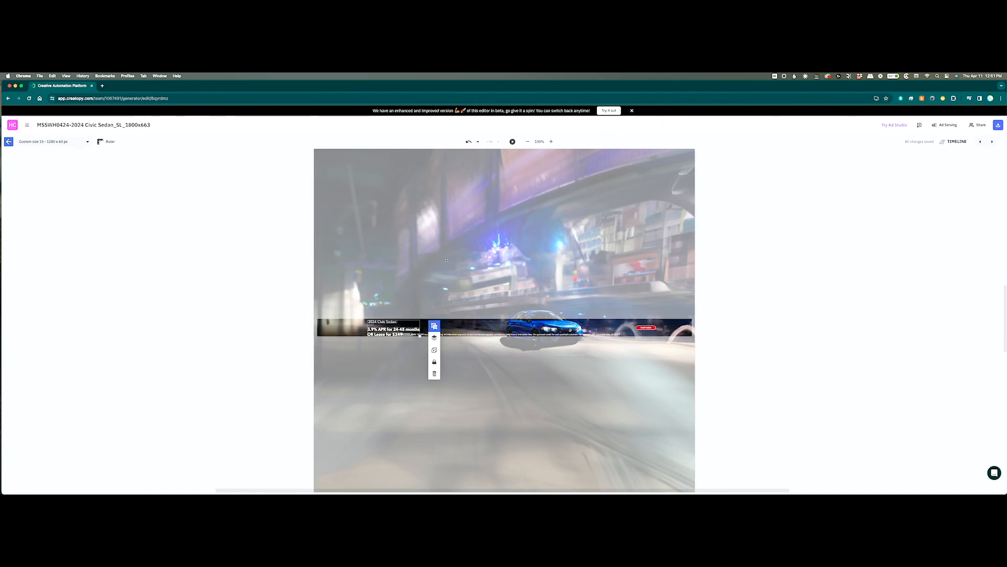
click(551, 142)
click(551, 141)
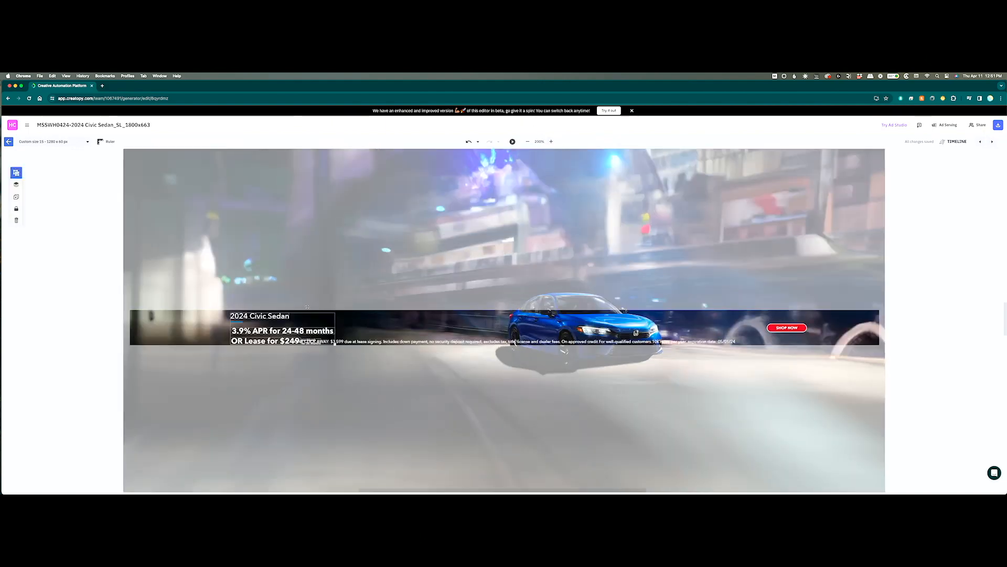
click(276, 332)
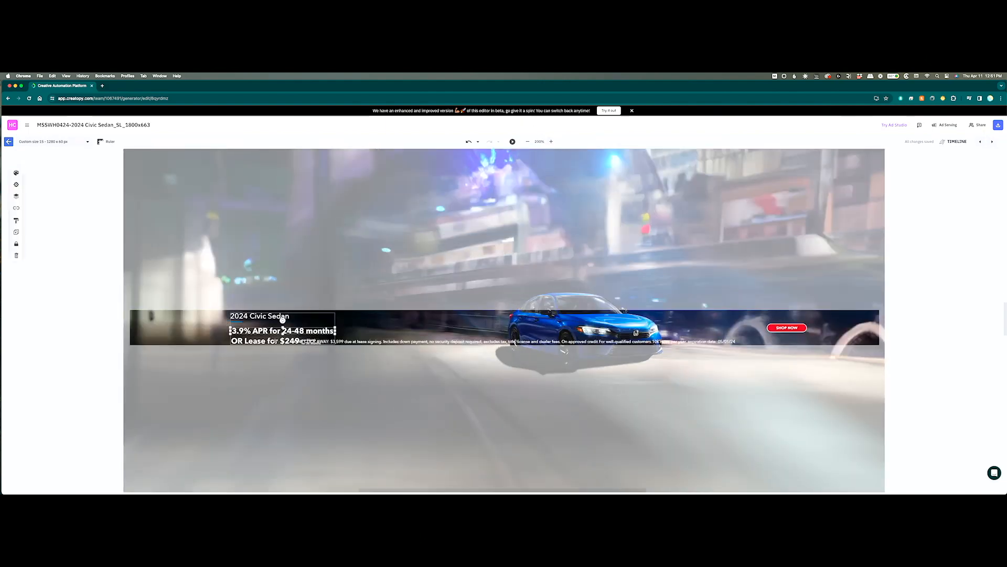
drag(283, 330, 327, 314)
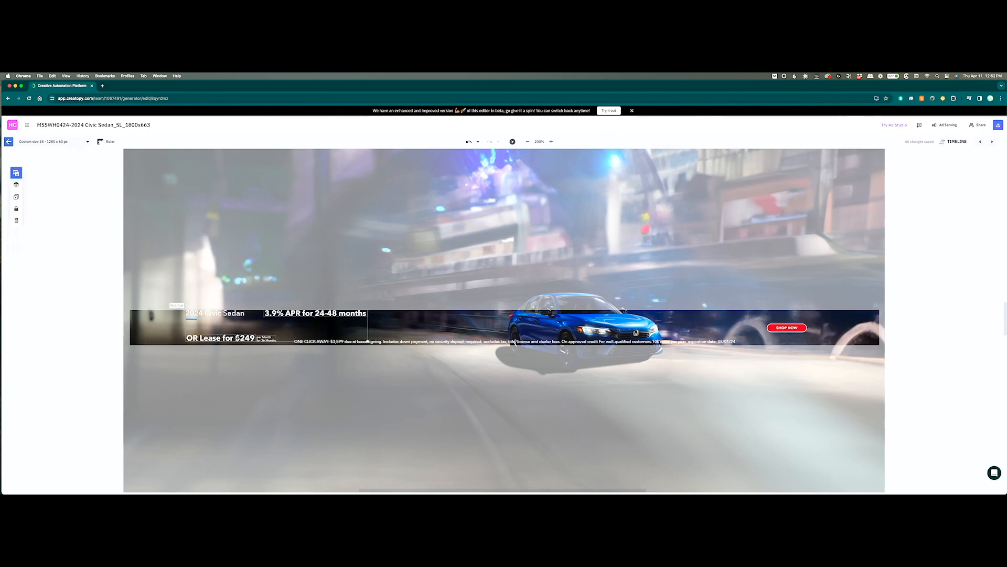
Align the "OR Lease for $249" line directly under the APR line and place the per-month note right after $249
drag(231, 338, 319, 325)
double_click(250, 340)
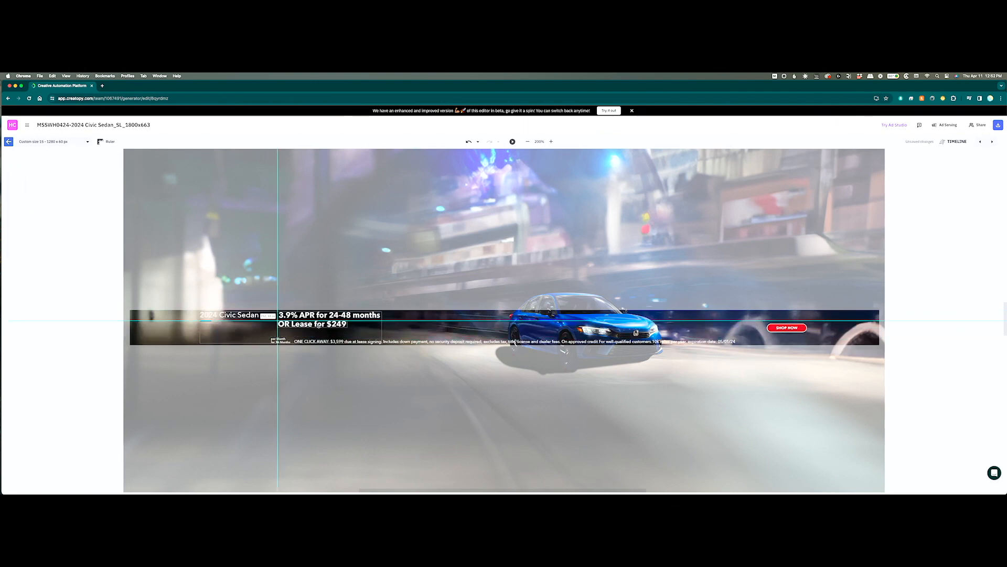
double_click(280, 340)
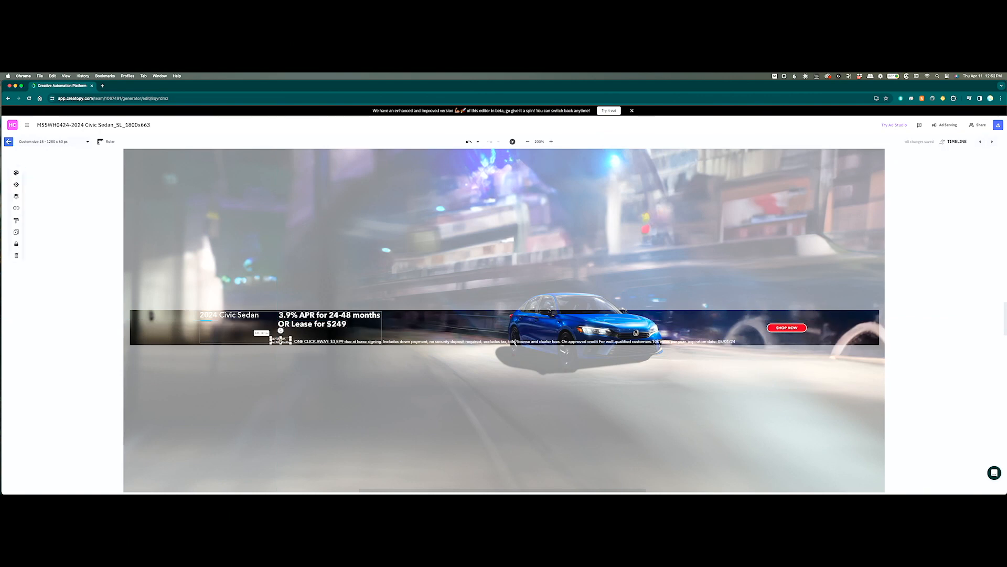
drag(281, 340, 356, 324)
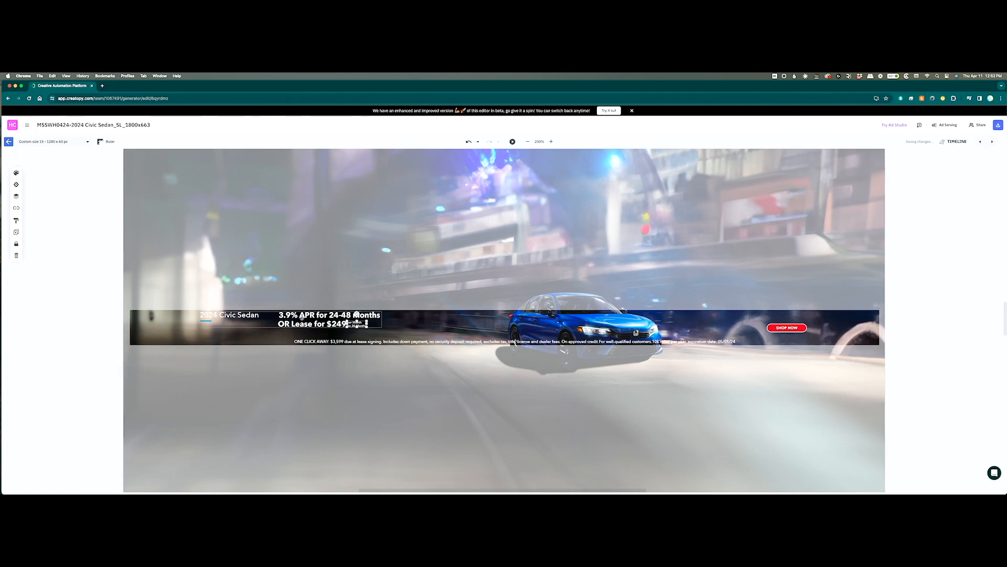
Move the whole offer text block to the banner's left end and enlarge it
click(252, 321)
drag(258, 321, 189, 317)
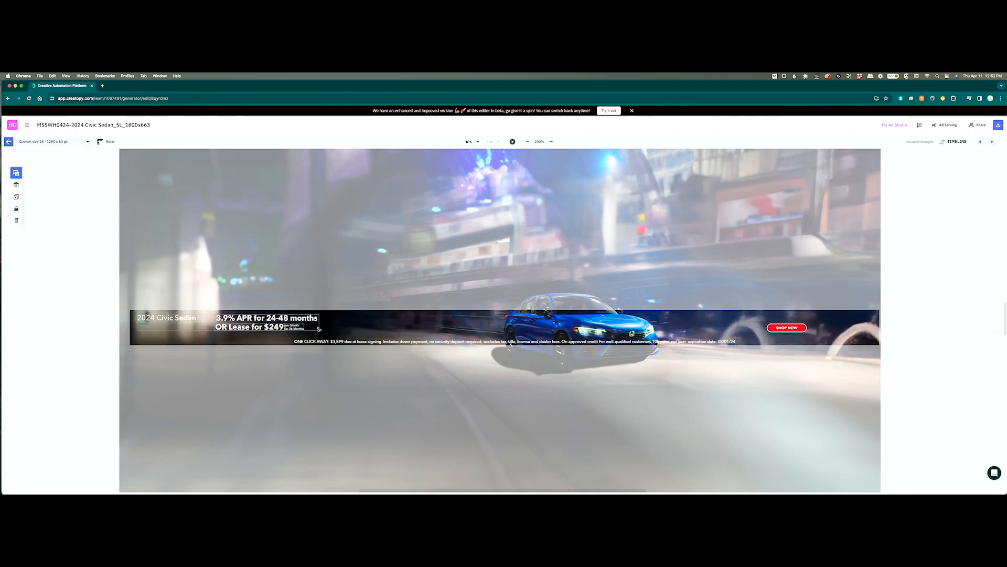
drag(320, 330, 369, 329)
Enlarge the SHOP NOW button near the banner's right end and nudge the per-month note slightly away from $249
click(779, 330)
mouse_move(823, 332)
mouse_down()
mouse_move(877, 339)
mouse_move(827, 329)
mouse_up()
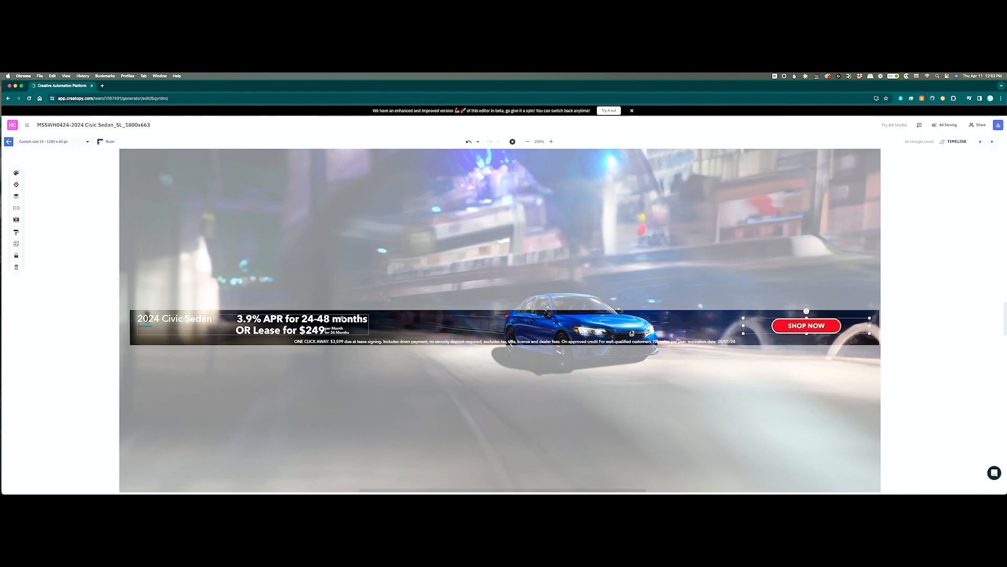
click(347, 330)
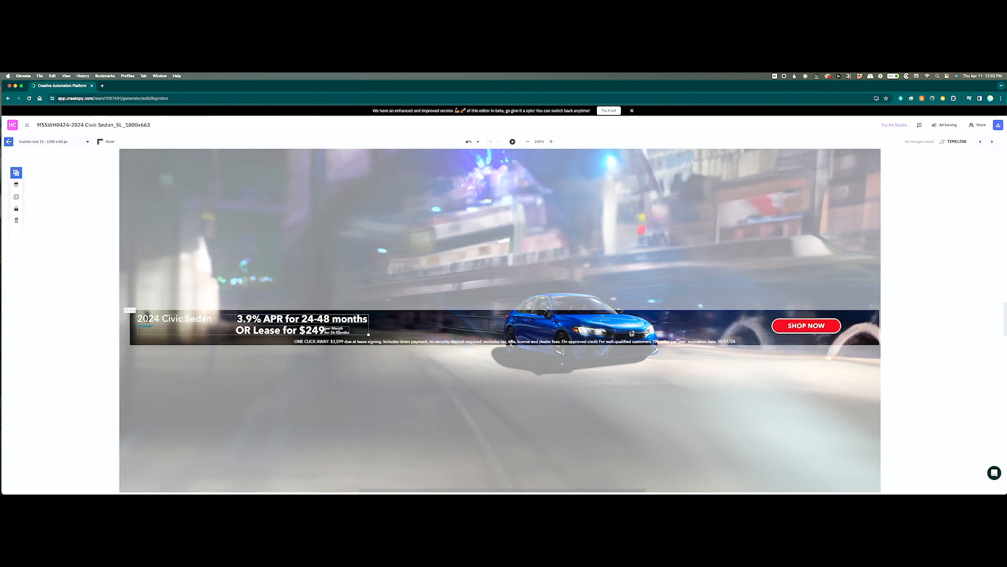
click(347, 330)
drag(337, 319, 339, 319)
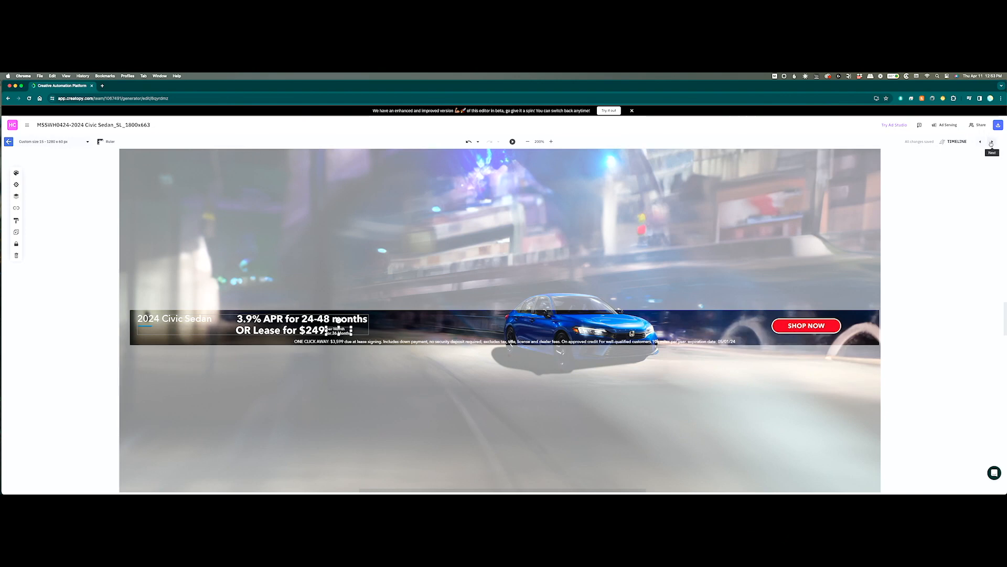
Shrink the car without its background, place it just right of the offer text, and move the SHOP NOW button left toward it
click(601, 329)
click(601, 330)
drag(735, 296, 601, 330)
drag(522, 356, 467, 336)
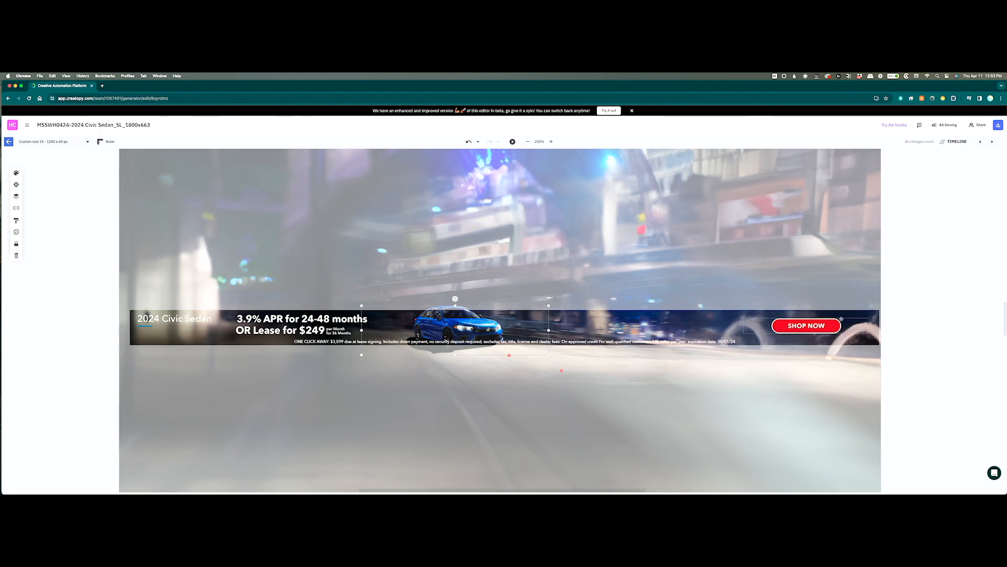
drag(824, 325, 718, 326)
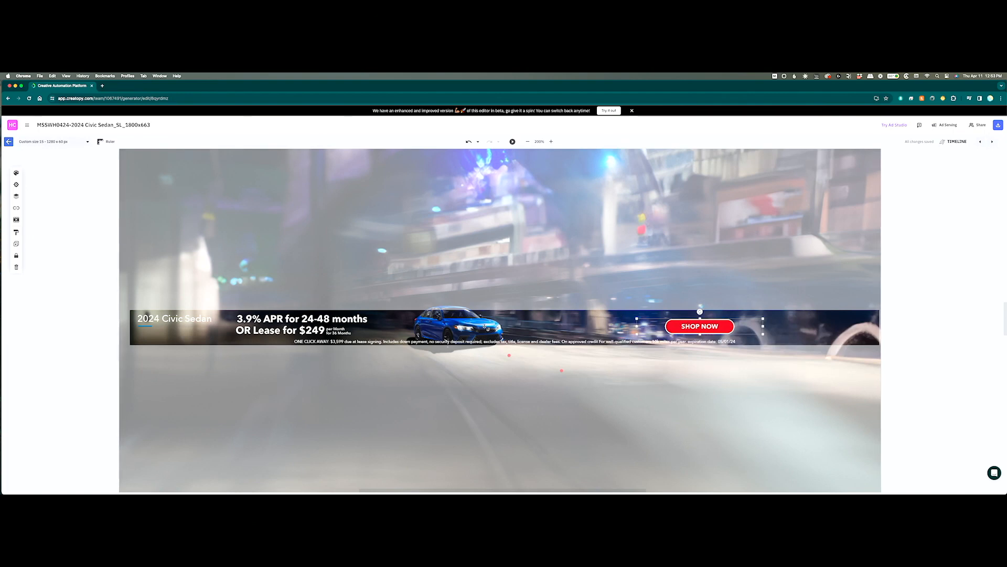
Try nudging the background, offer text and SHOP NOW button together in the 1280 x 60 px design, and undo those moves
shift+click(468, 326)
click(314, 326)
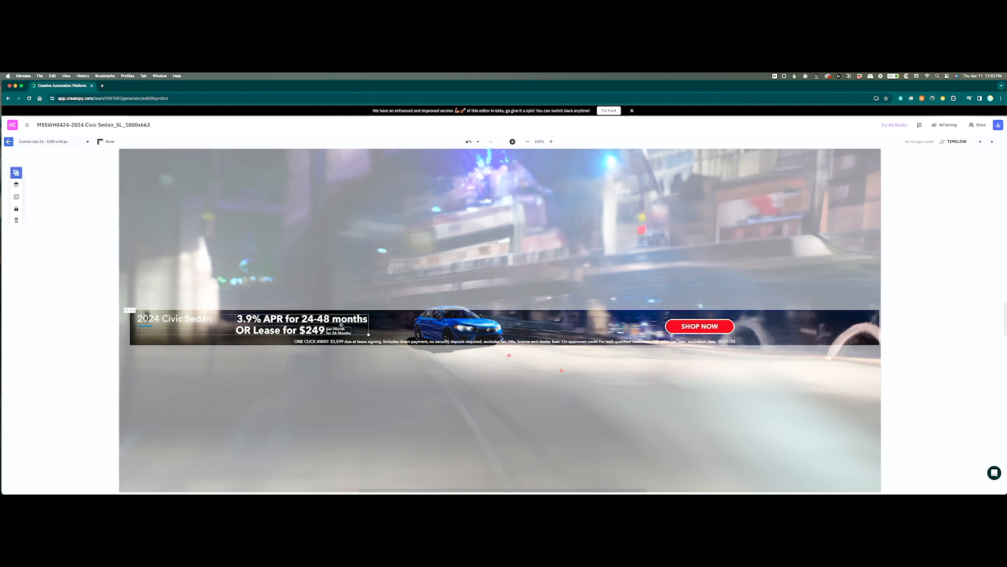
shift+click(452, 323)
mouse_move(339, 321)
mouse_down()
mouse_move(354, 320)
mouse_move(343, 320)
mouse_up()
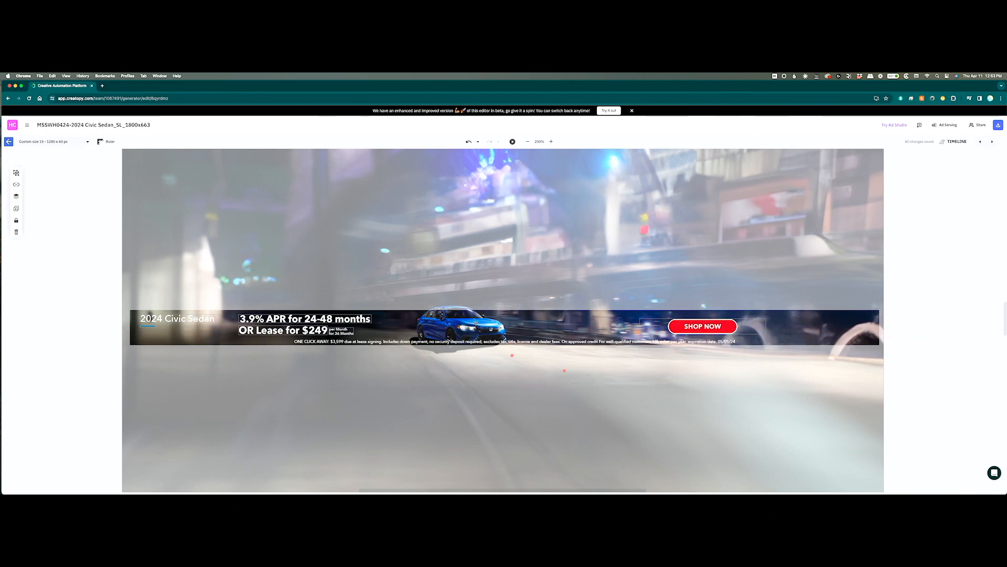
mouse_move(687, 323)
mouse_down()
mouse_move(700, 324)
mouse_move(685, 322)
mouse_up()
key(Left)
key(Left)
key(Left)
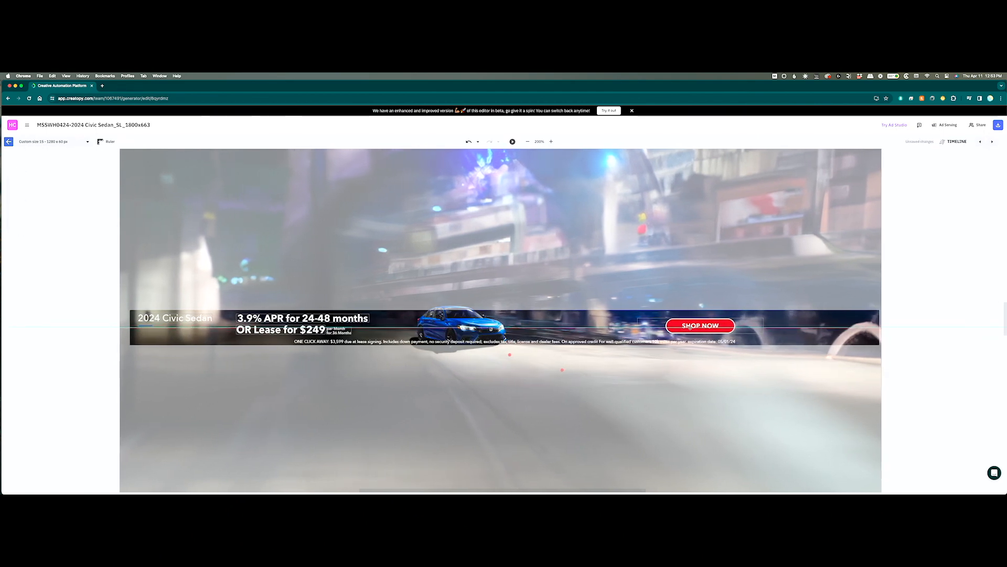
key(super+z)
key(super+z)
key(super+z)
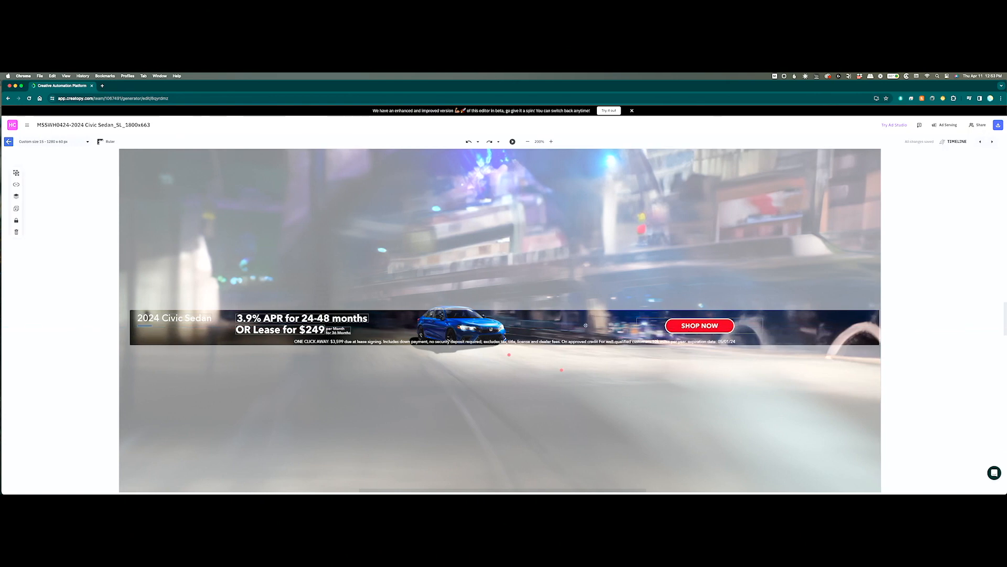
Shift the car with its background, the offer text and the SHOP NOW button to the right to spread them across the 1280 x 60 px banner
drag(457, 329, 532, 329)
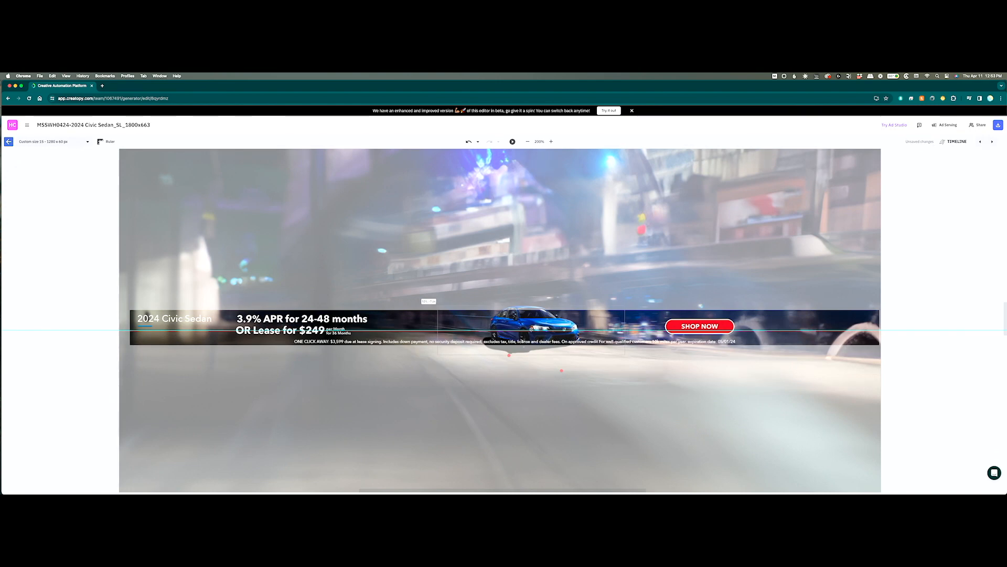
drag(323, 325, 347, 319)
key(super+z)
click(720, 327)
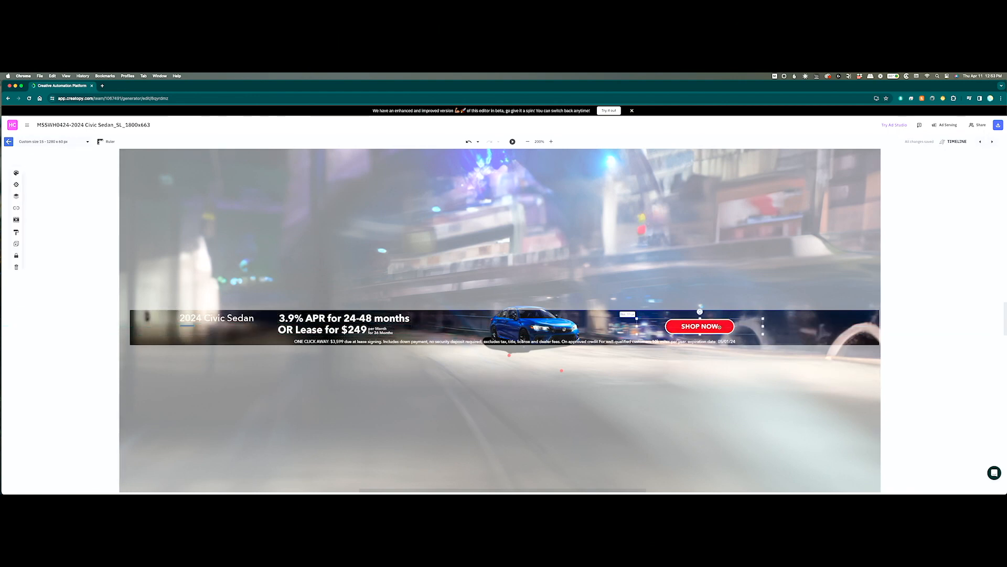
drag(716, 326, 732, 327)
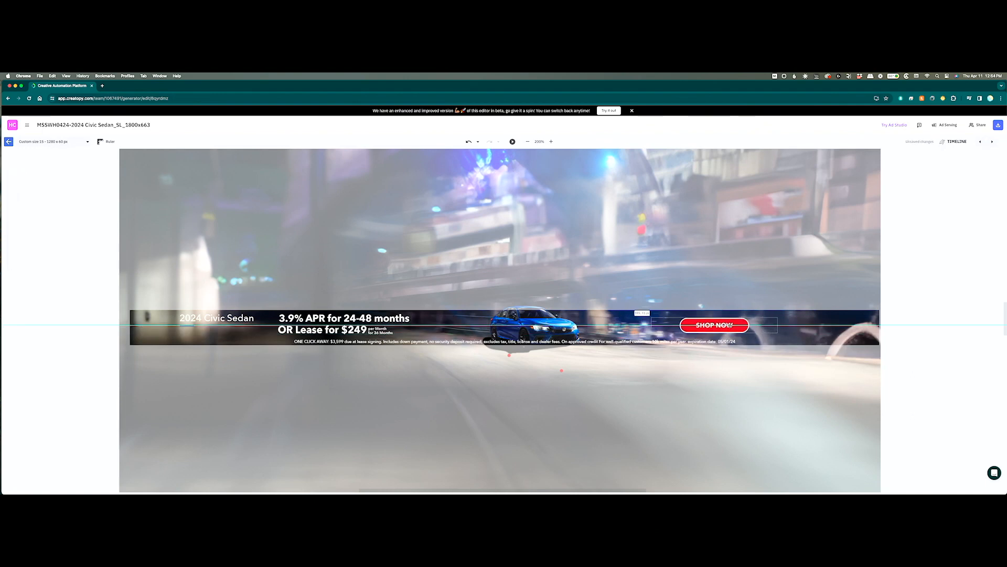
In the Custom size 14 design, trim the car and background group's empty side, reposition it and enlarge it to cover the whole banner
click(991, 143)
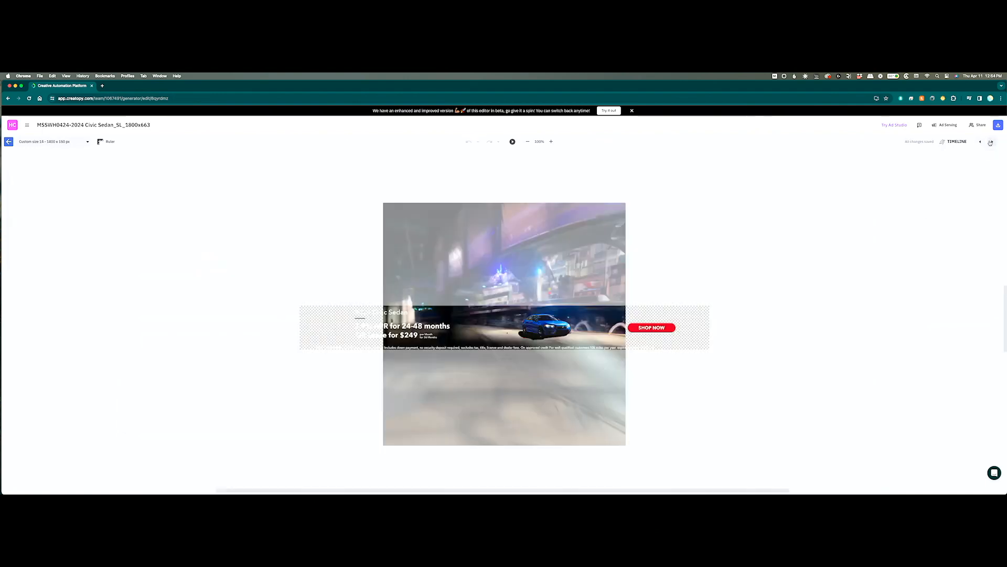
click(518, 287)
click(703, 285)
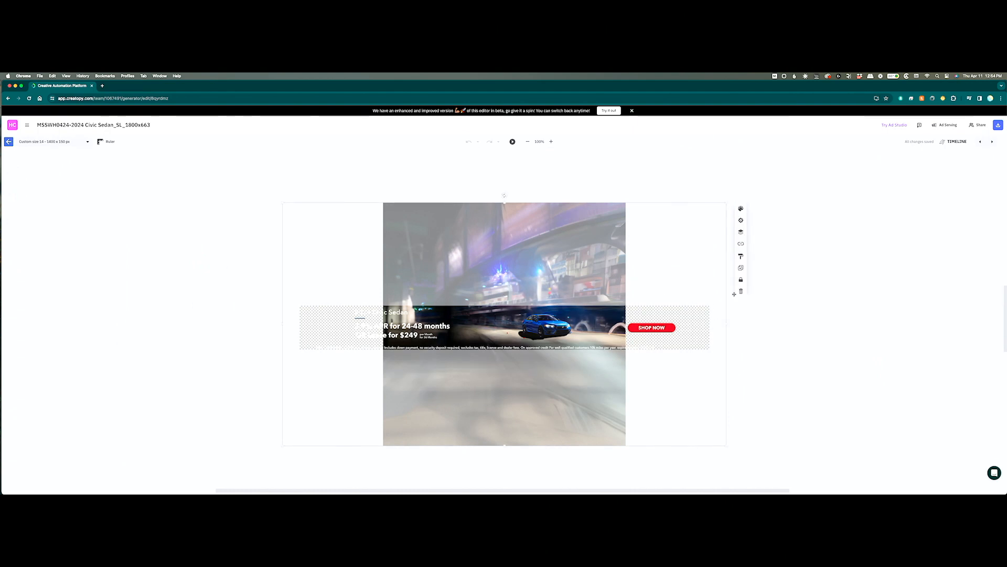
drag(727, 324, 594, 324)
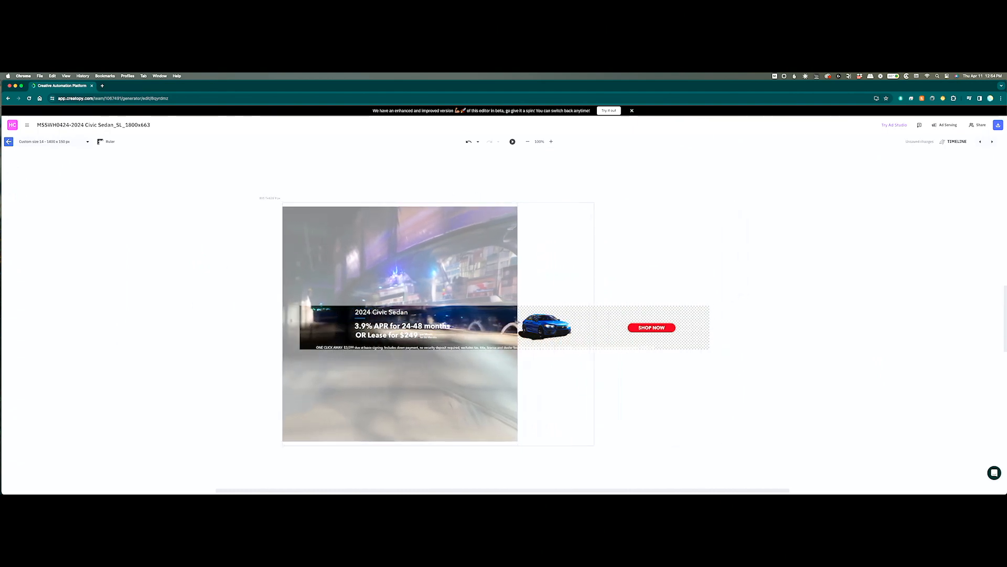
drag(478, 292, 592, 285)
drag(687, 284, 588, 317)
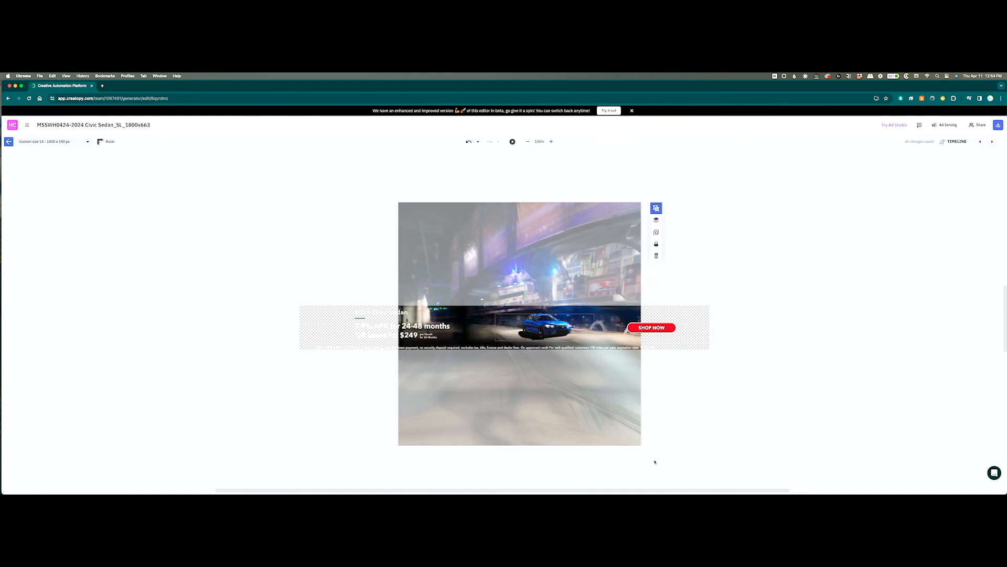
drag(642, 444, 584, 377)
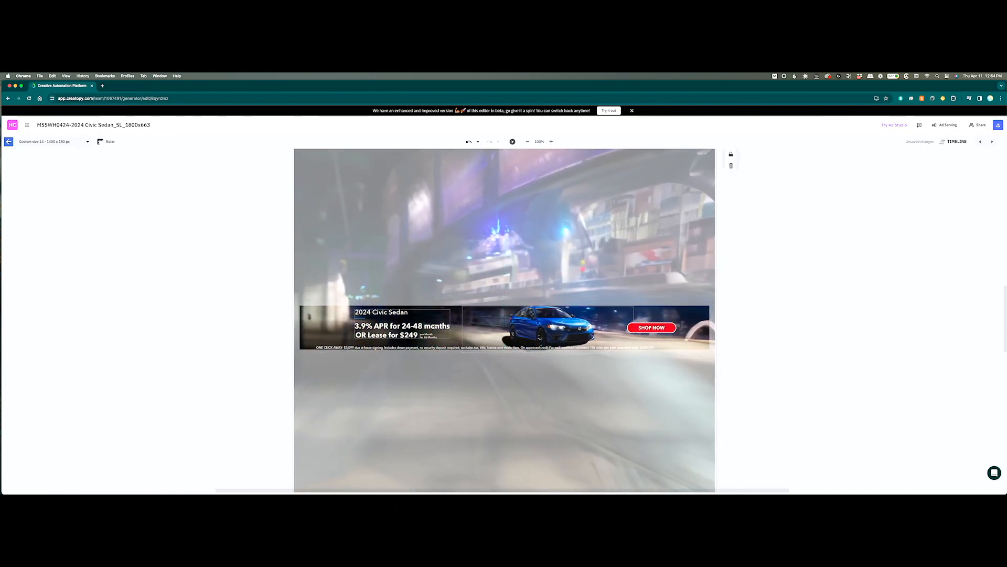
In the Custom size 13 design, trim the car and background group, align it with the banner's left edge and enlarge it to fill the banner
click(993, 142)
drag(574, 274, 524, 246)
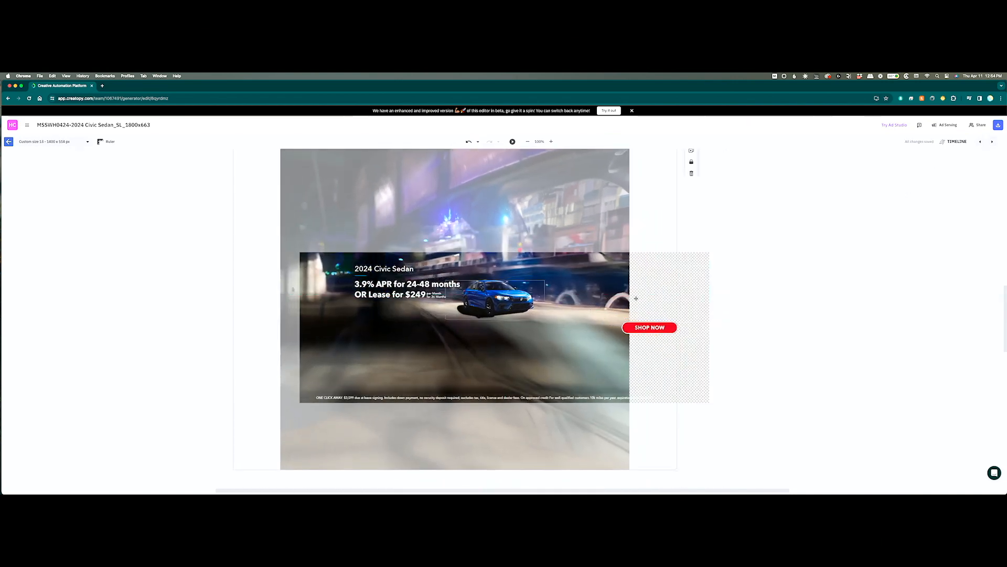
click(610, 248)
drag(677, 294, 630, 295)
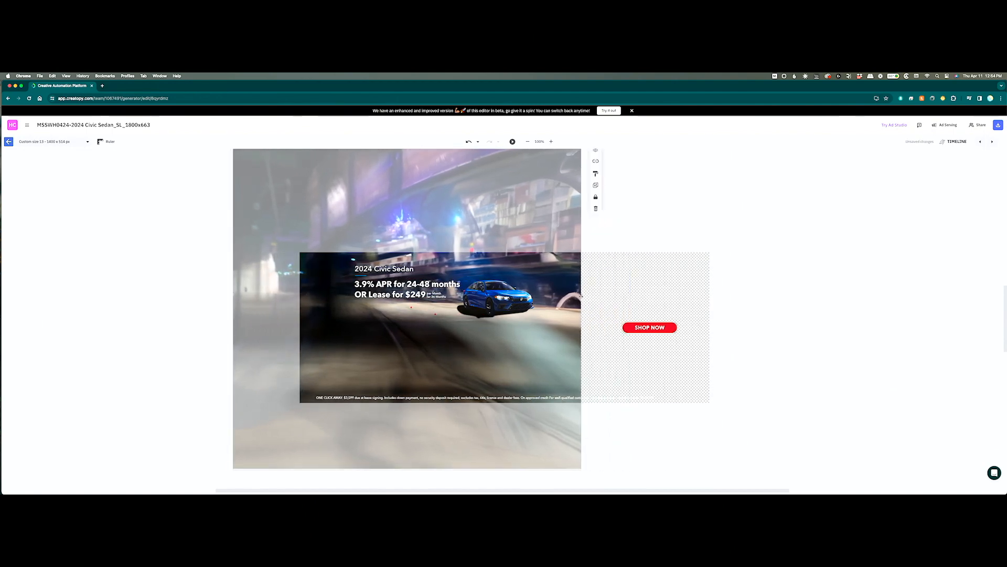
mouse_move(499, 297)
mouse_down()
mouse_move(467, 302)
mouse_move(589, 297)
mouse_move(505, 298)
mouse_up()
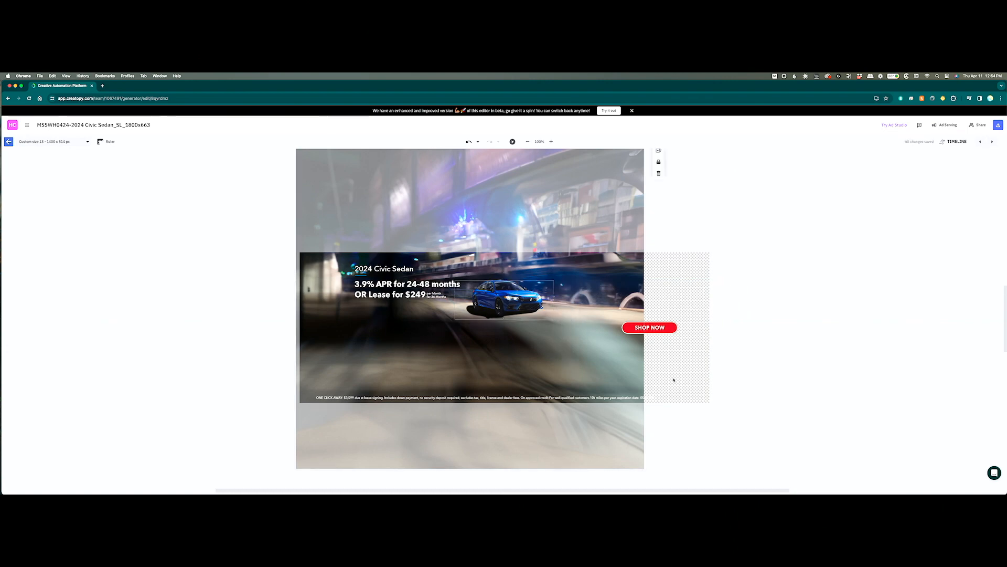
drag(645, 470, 654, 440)
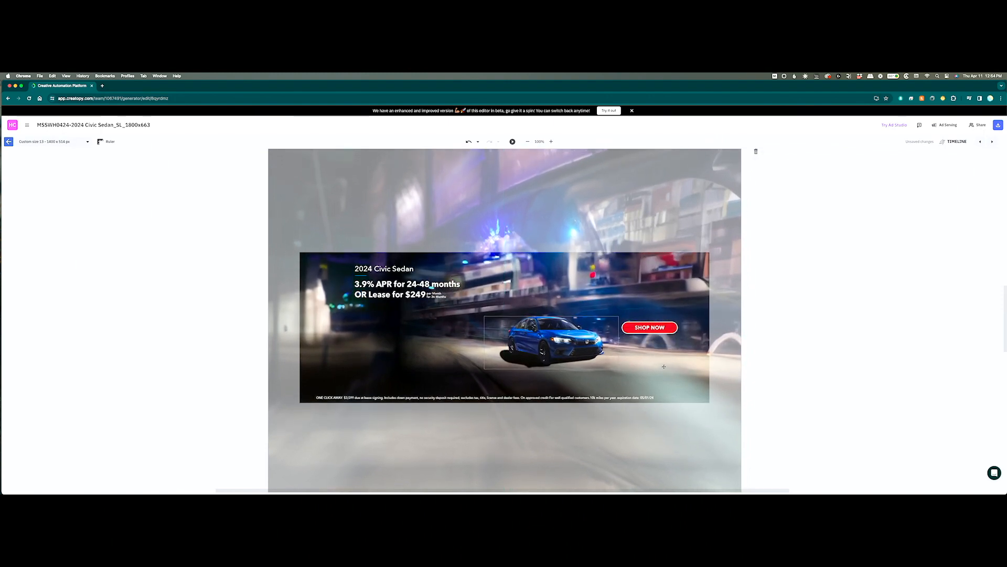
Move the SHOP NOW button beneath the offer text and enlarge the text and button together
drag(653, 323, 394, 327)
click(404, 292)
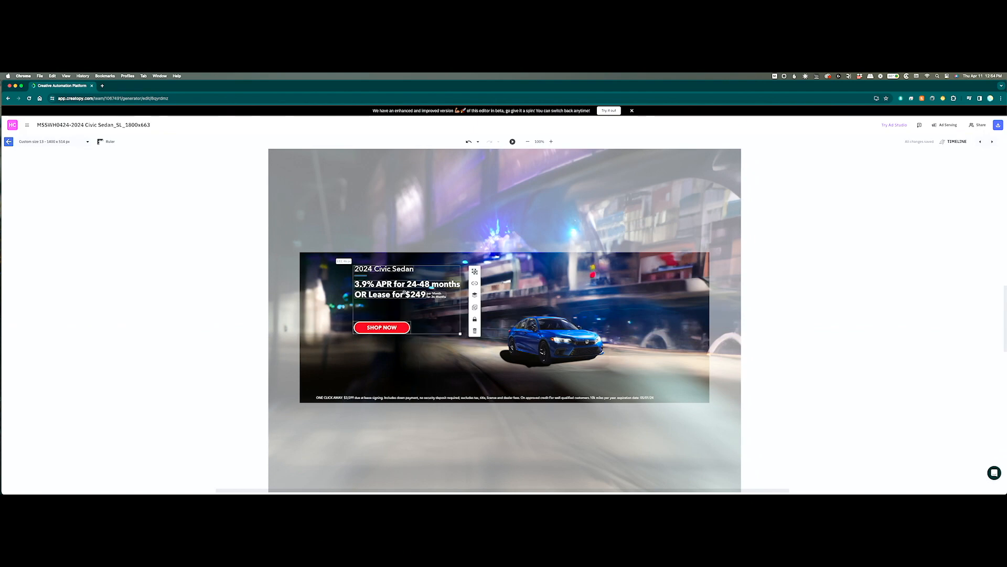
click(403, 294)
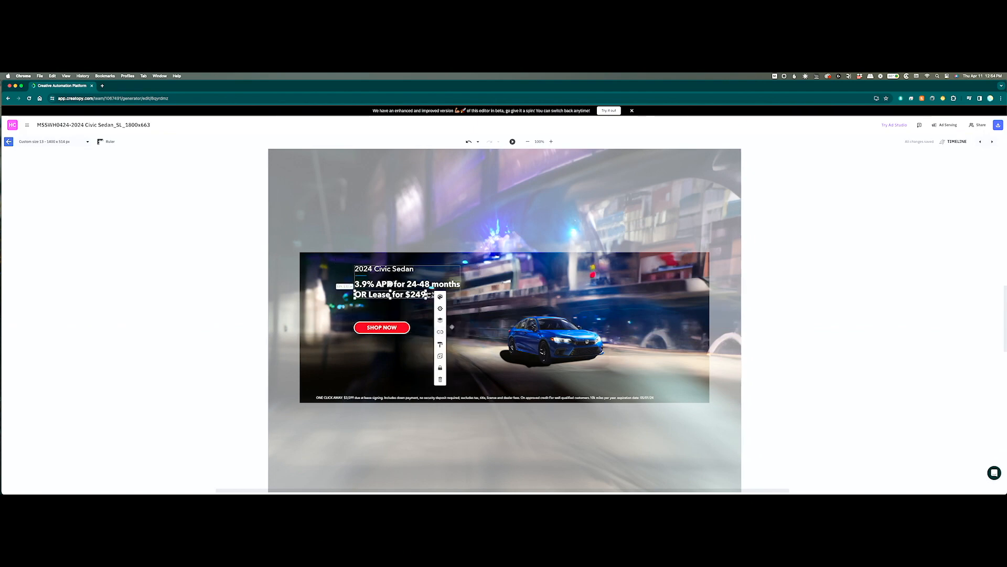
click(400, 328)
drag(460, 335, 485, 349)
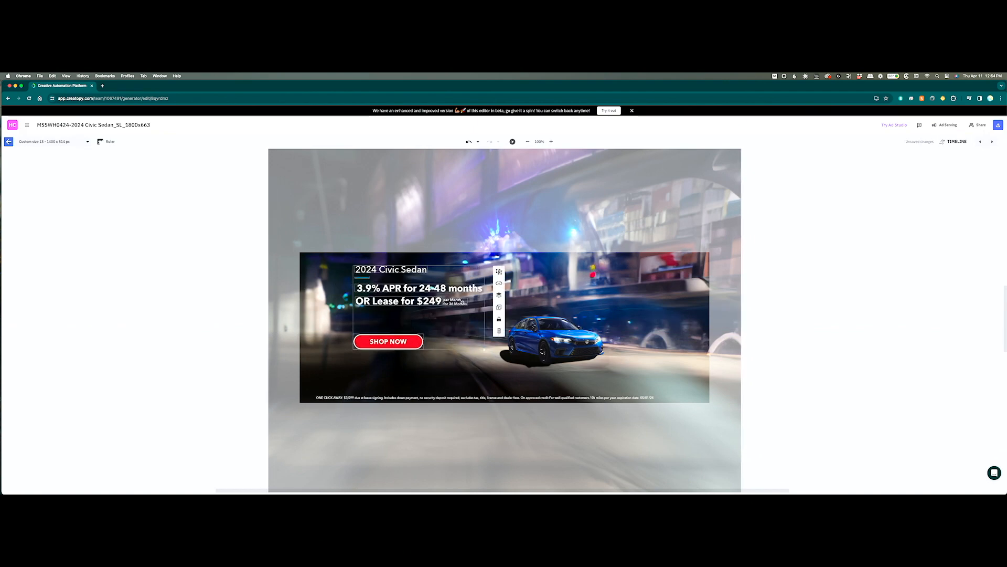
Lower the offer text and SHOP NOW button together, and shift the car with its background slightly right
drag(460, 288, 459, 306)
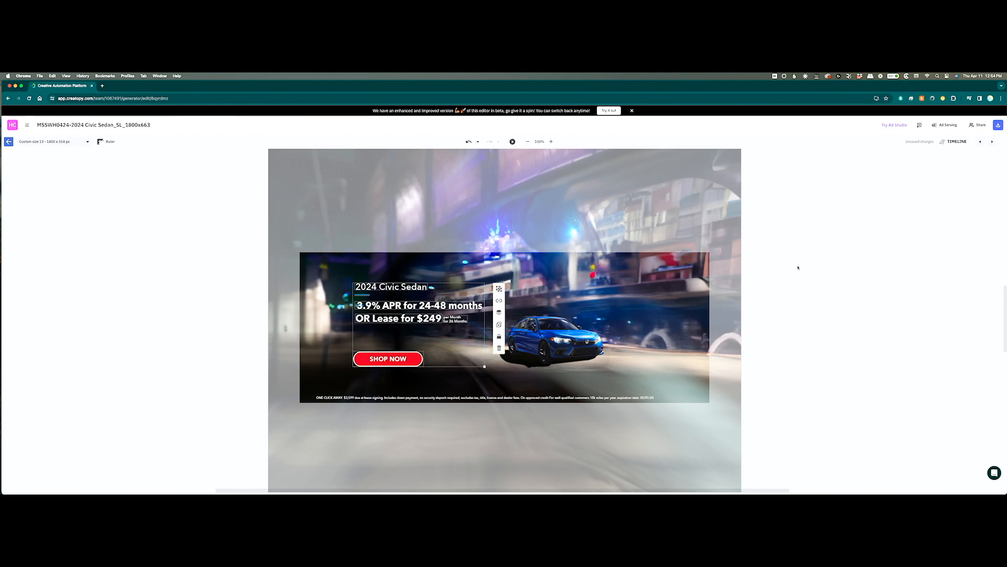
click(852, 297)
drag(732, 324, 747, 324)
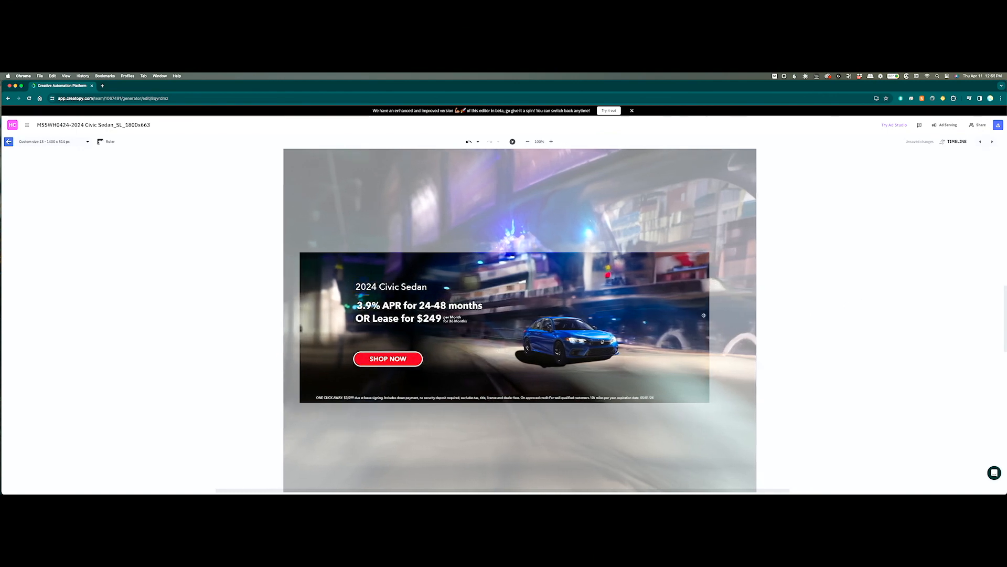
In the Custom size 12 design, move the car and background left, trim their empty side and enlarge them to span the banner
click(992, 142)
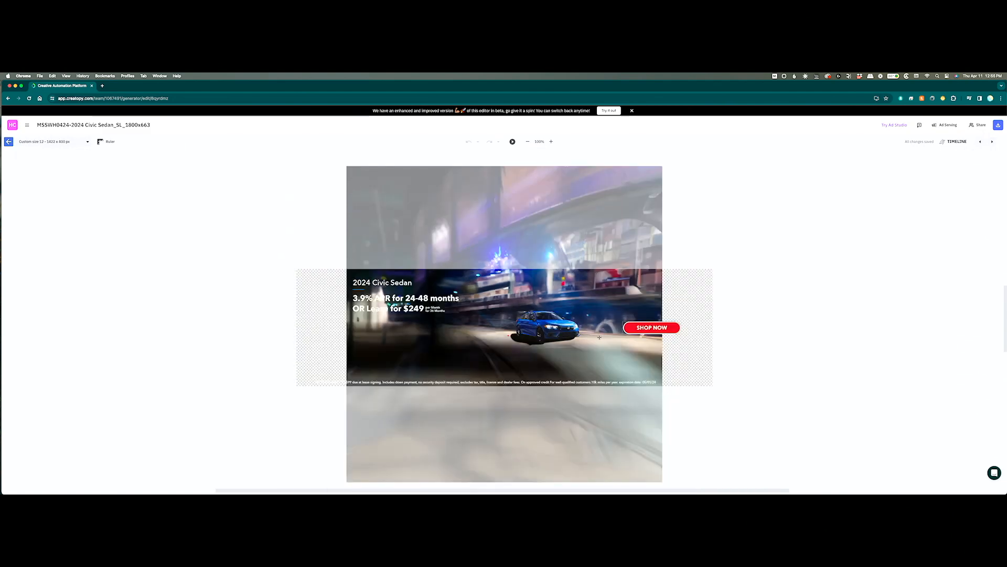
drag(599, 337, 554, 337)
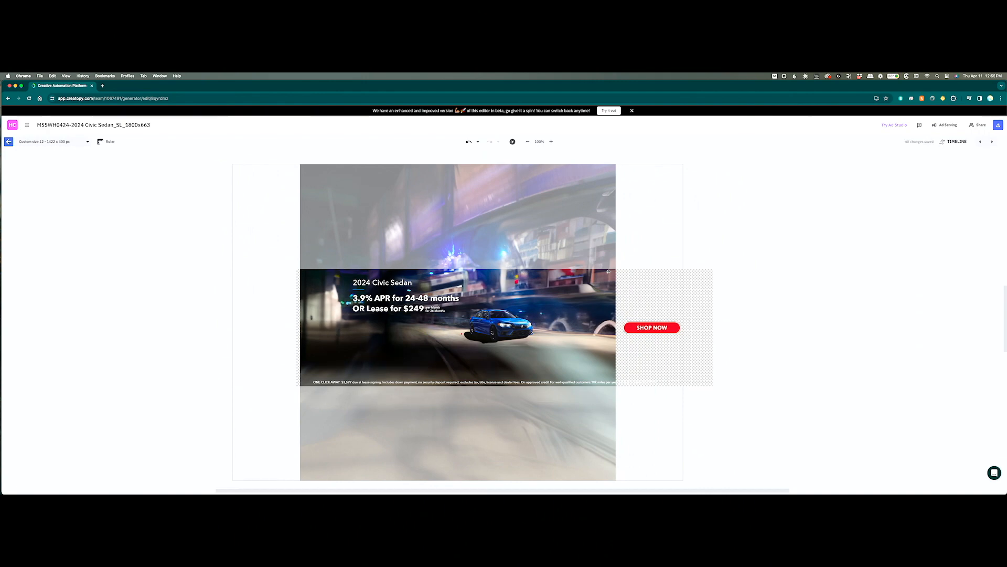
drag(611, 246, 620, 240)
click(665, 249)
drag(693, 315, 443, 320)
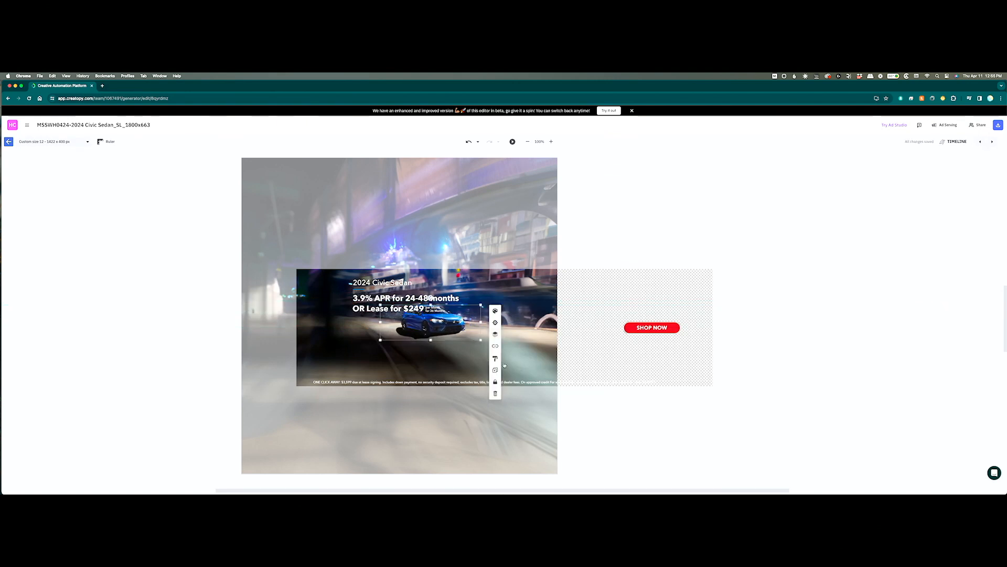
click(546, 371)
drag(559, 474, 689, 483)
drag(593, 420, 392, 342)
Place the SHOP NOW button under the offer text, enlarge both together and move them slightly down and right
click(651, 331)
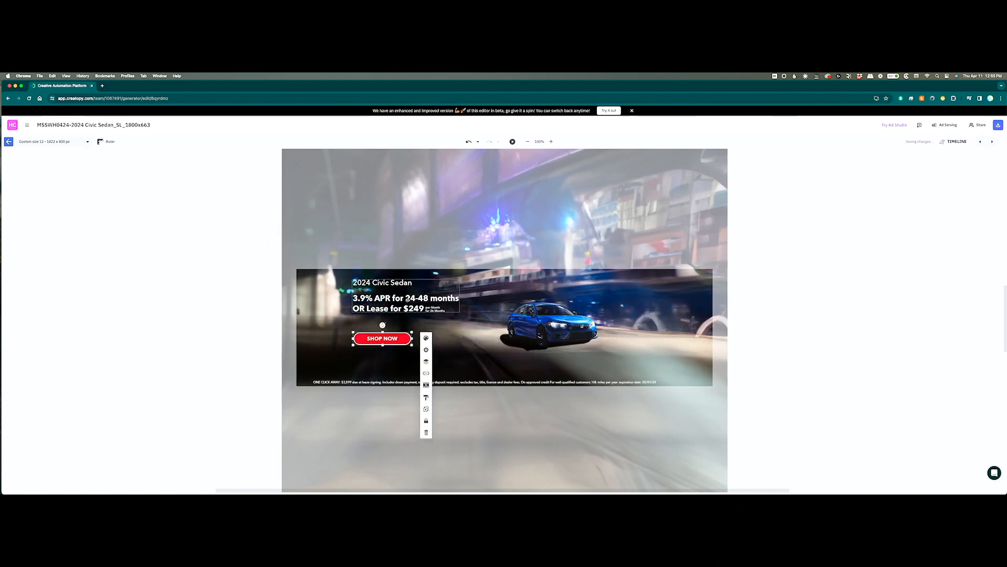
click(433, 322)
drag(459, 344, 467, 351)
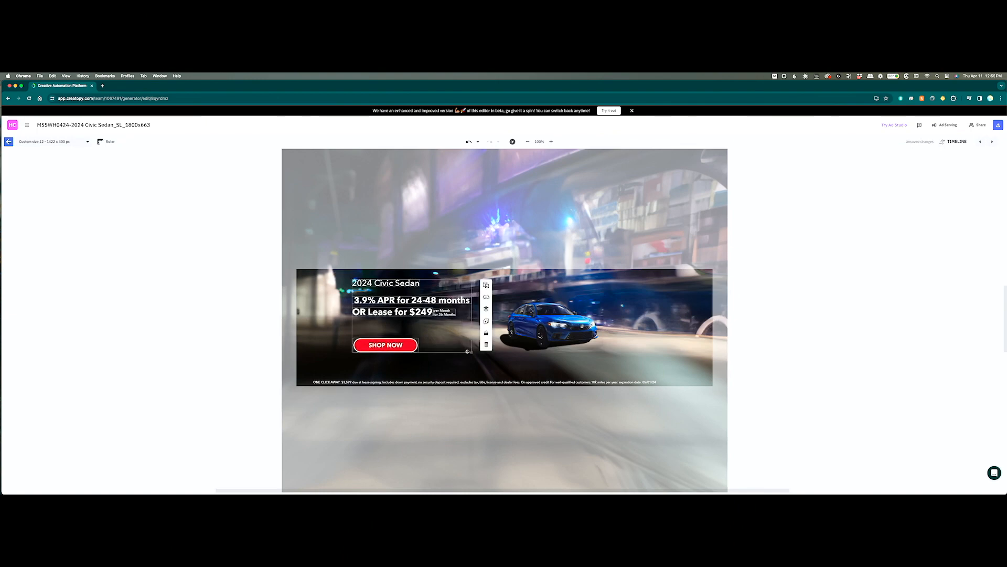
drag(436, 299, 455, 309)
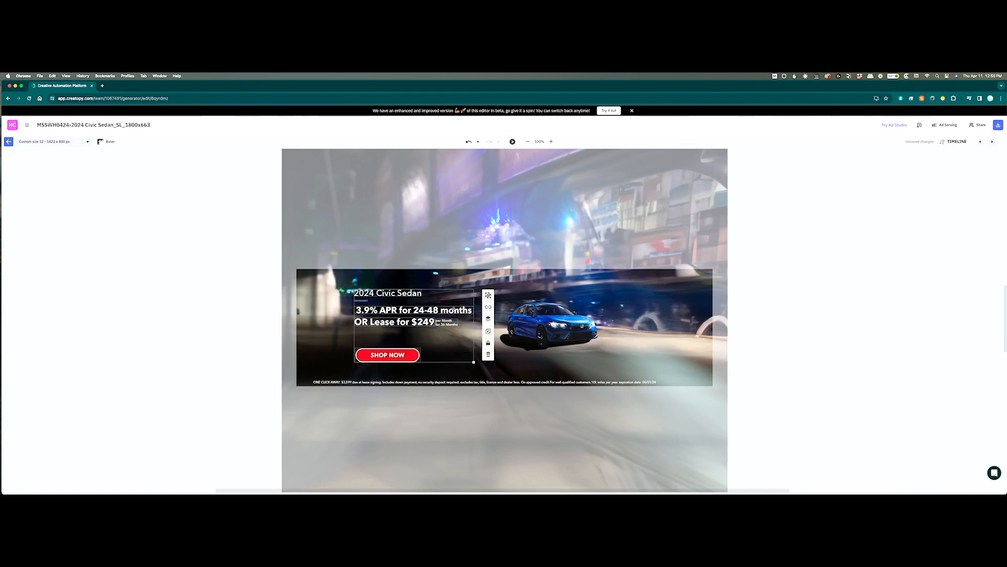
In the 1800 x 300 px design, lower the offer text slightly and move the car left without its background
click(993, 141)
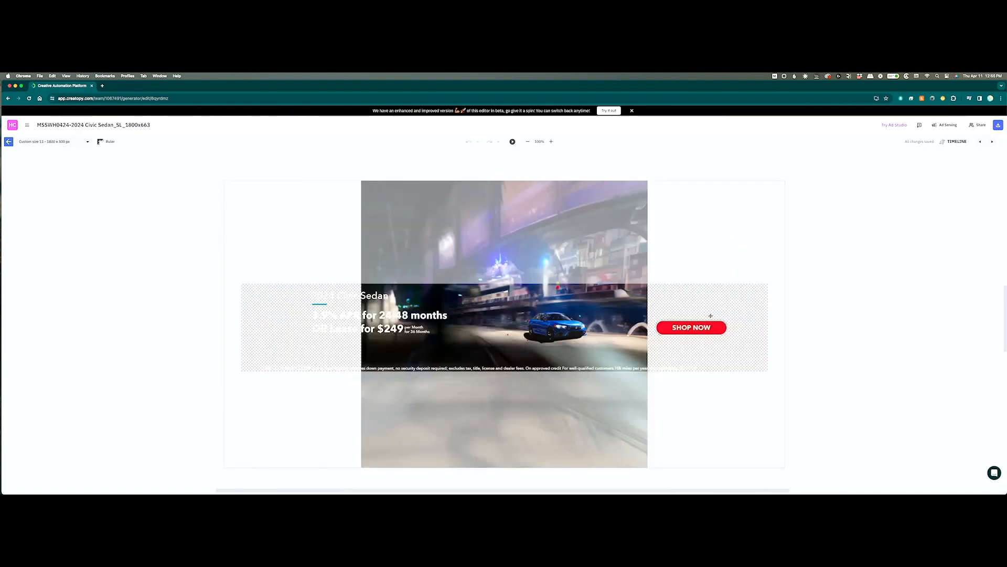
click(702, 329)
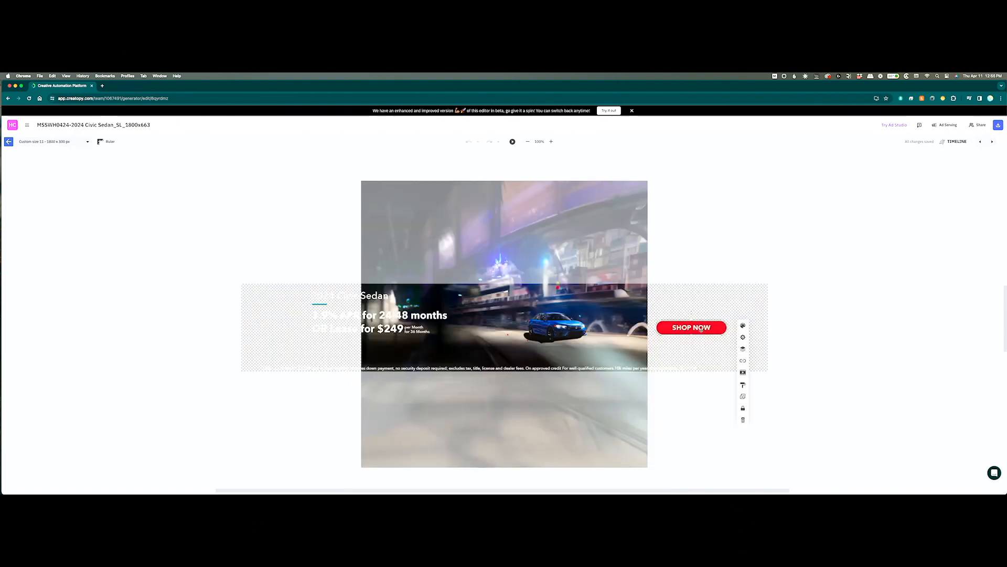
click(414, 316)
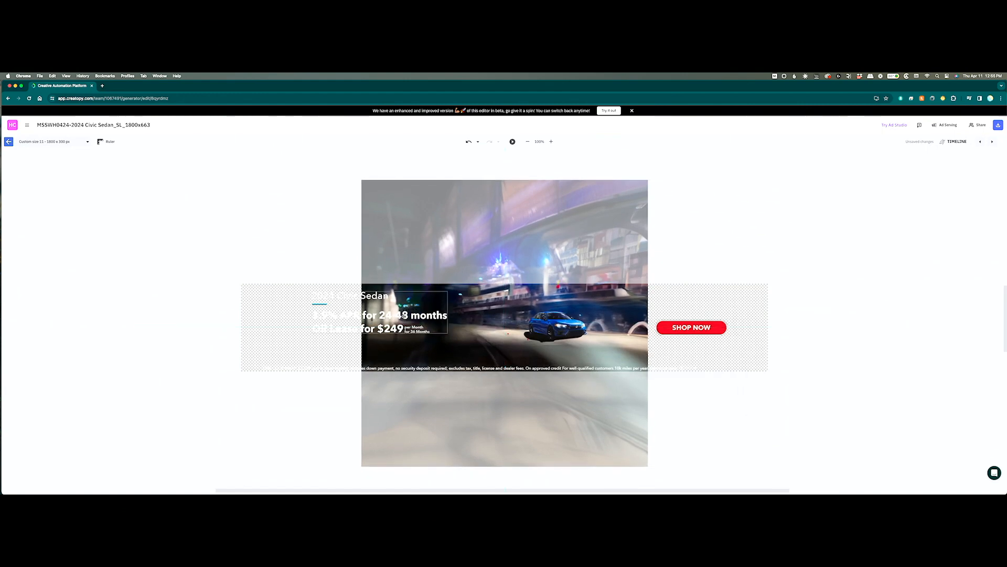
drag(414, 316, 409, 327)
click(563, 326)
click(563, 328)
drag(568, 330, 544, 332)
click(807, 304)
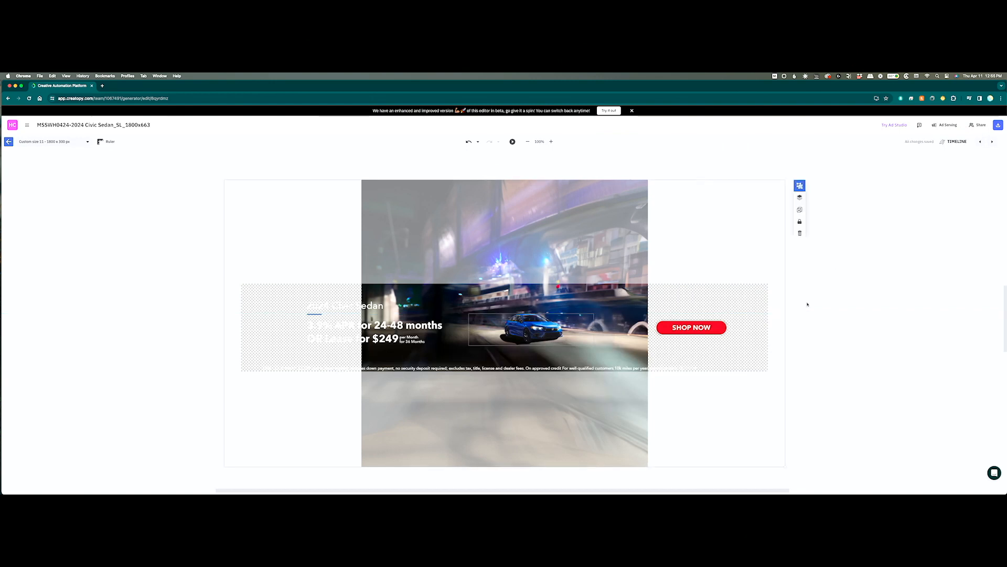
Trim the car and background group's empty side, then enlarge the group until it spans the 1800 x 300 px banner
click(776, 329)
drag(785, 324, 513, 324)
click(545, 333)
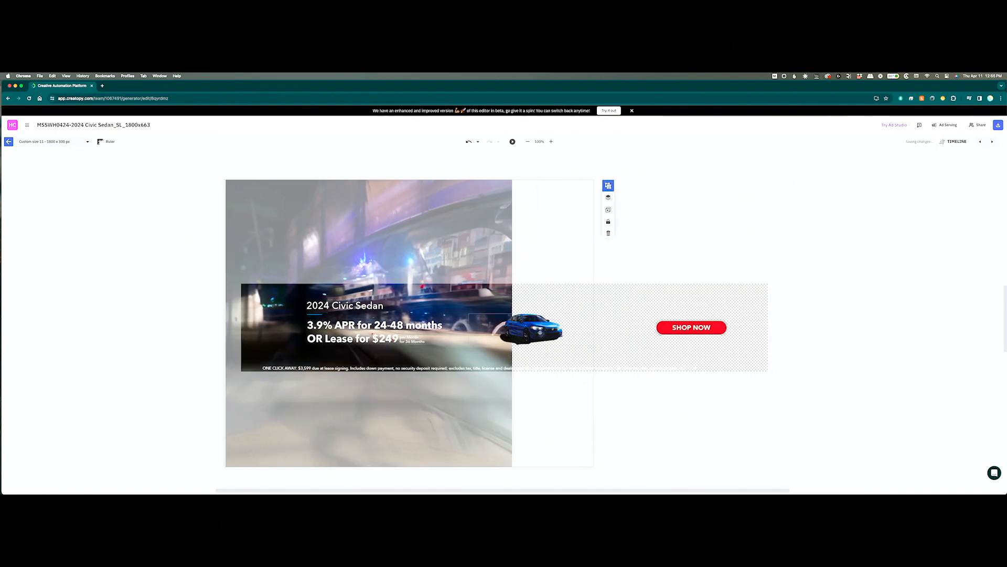
drag(539, 331, 510, 308)
click(576, 253)
drag(620, 447, 779, 477)
drag(520, 367, 525, 366)
scroll(535, 369, down, 5)
drag(720, 405, 798, 441)
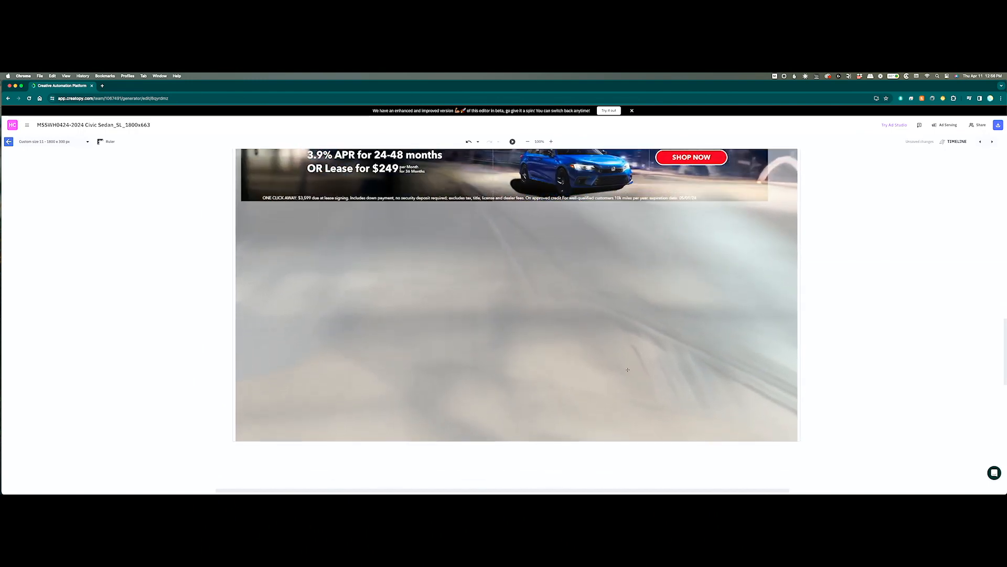
scroll(624, 378, up, 5)
scroll(615, 403, down, 2)
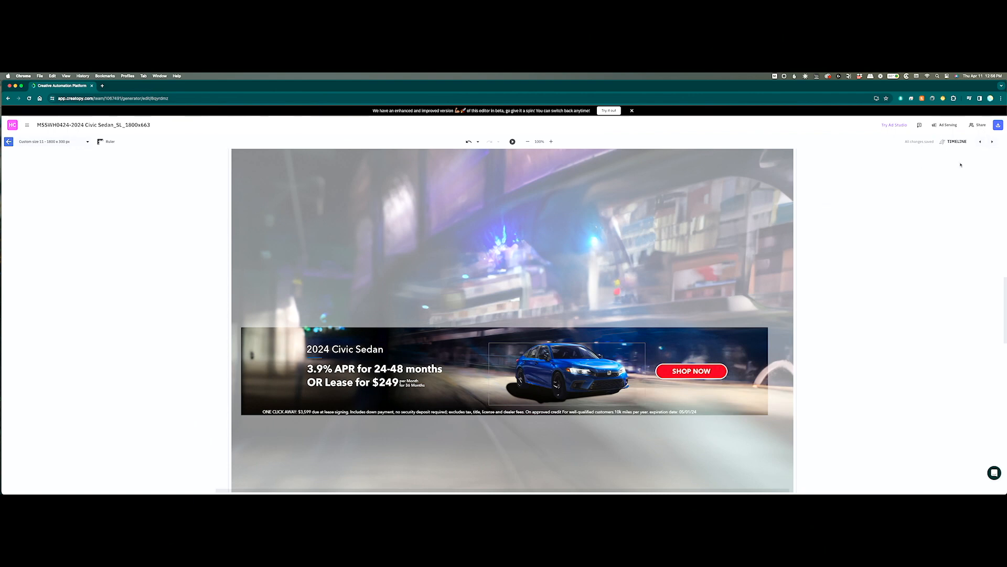
In the 1800 x 660 px design, trim the car and background group's empty side and move the group to the banner's left end
click(992, 143)
click(512, 253)
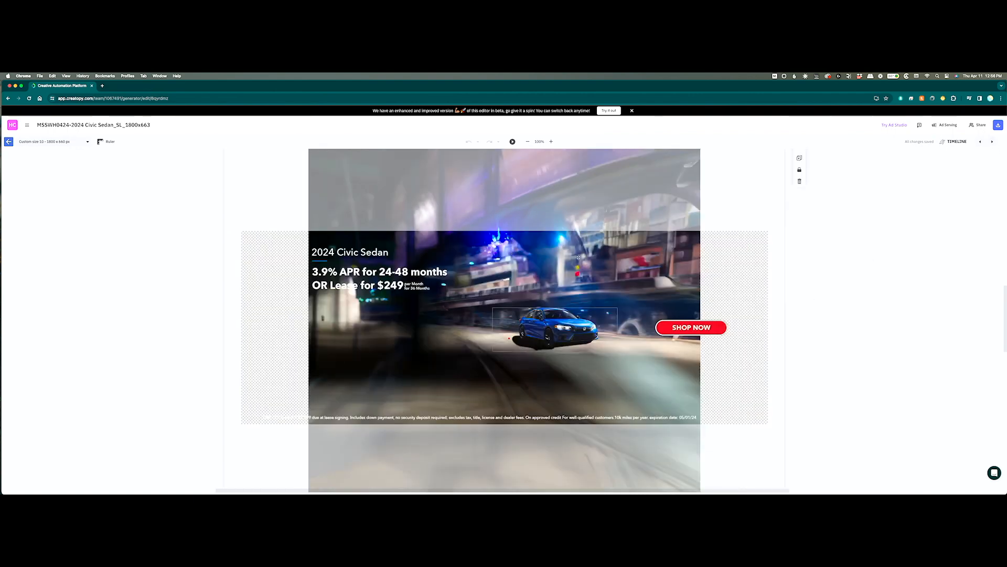
click(716, 282)
mouse_move(701, 322)
mouse_down()
mouse_move(617, 318)
mouse_move(714, 318)
mouse_up()
drag(657, 284, 657, 284)
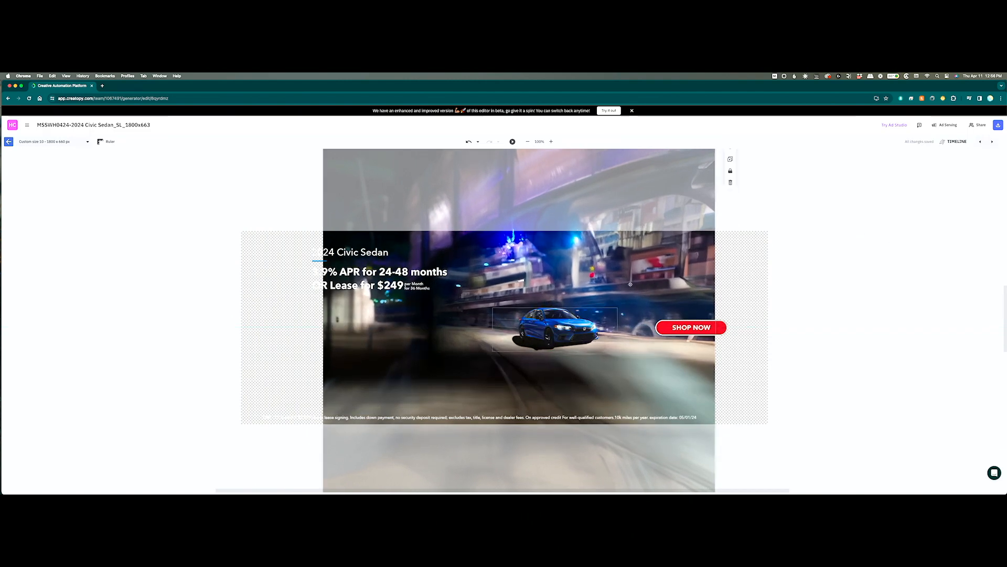
drag(632, 276, 530, 277)
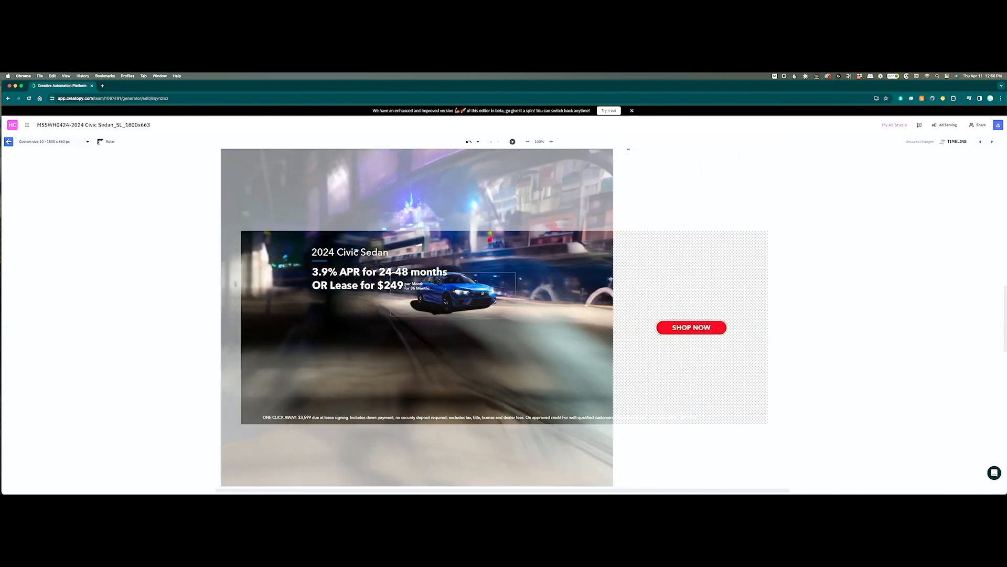
Enlarge the car and background group until it spans the 1800 x 660 px banner, with the car beside the offer text
click(526, 142)
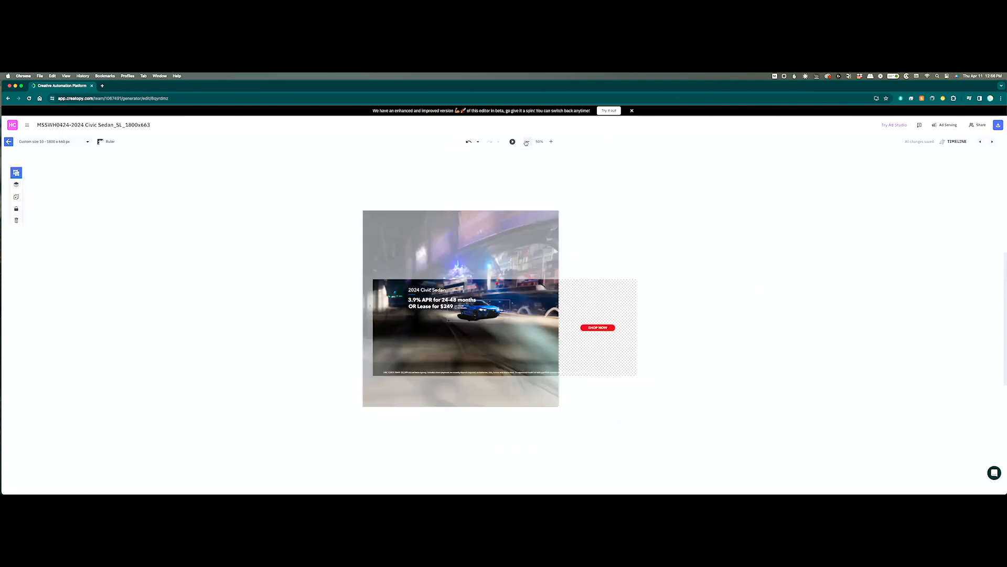
click(548, 400)
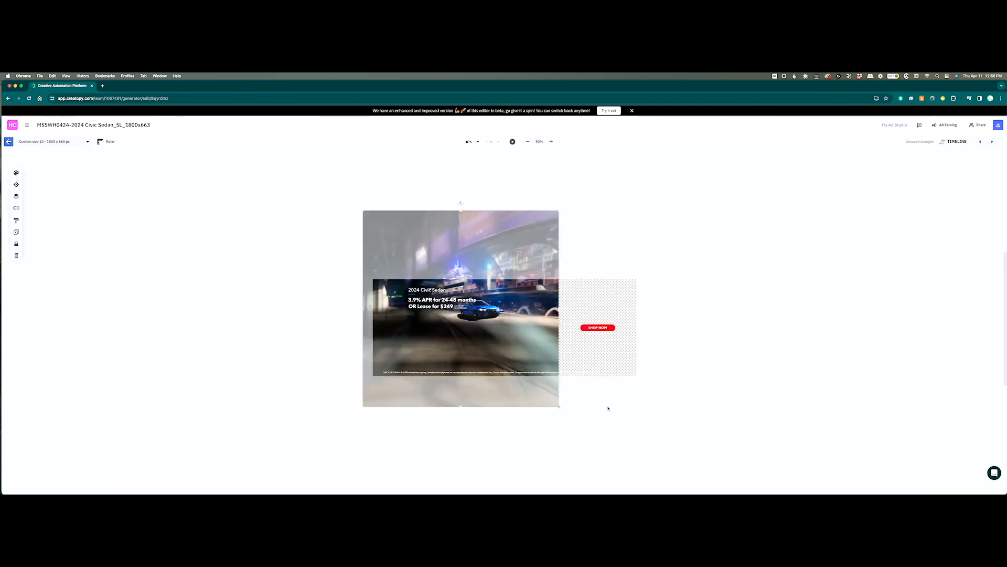
drag(560, 407, 645, 430)
mouse_move(580, 424)
mouse_down()
mouse_move(579, 397)
mouse_move(581, 406)
mouse_up()
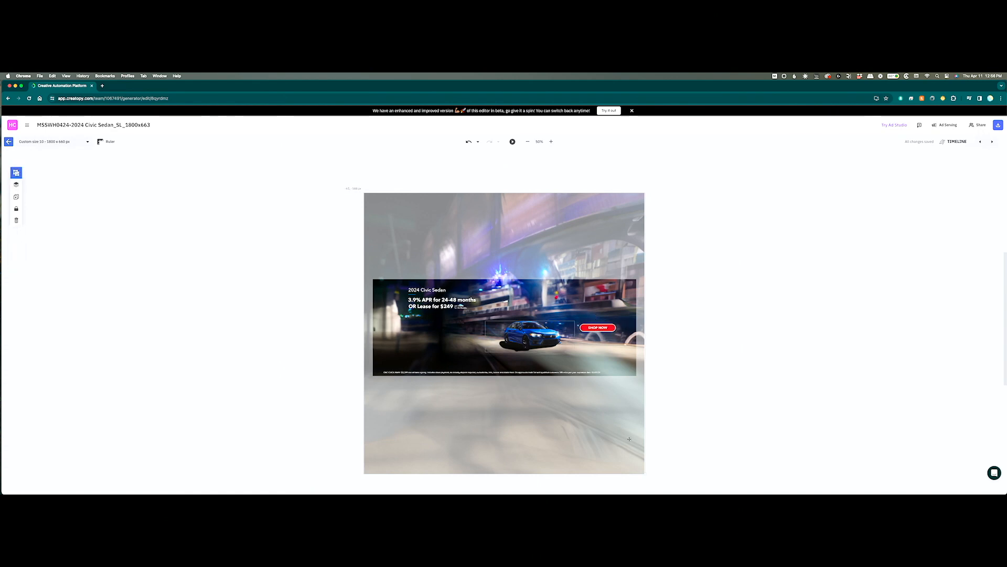
drag(645, 475, 652, 479)
drag(668, 481, 652, 457)
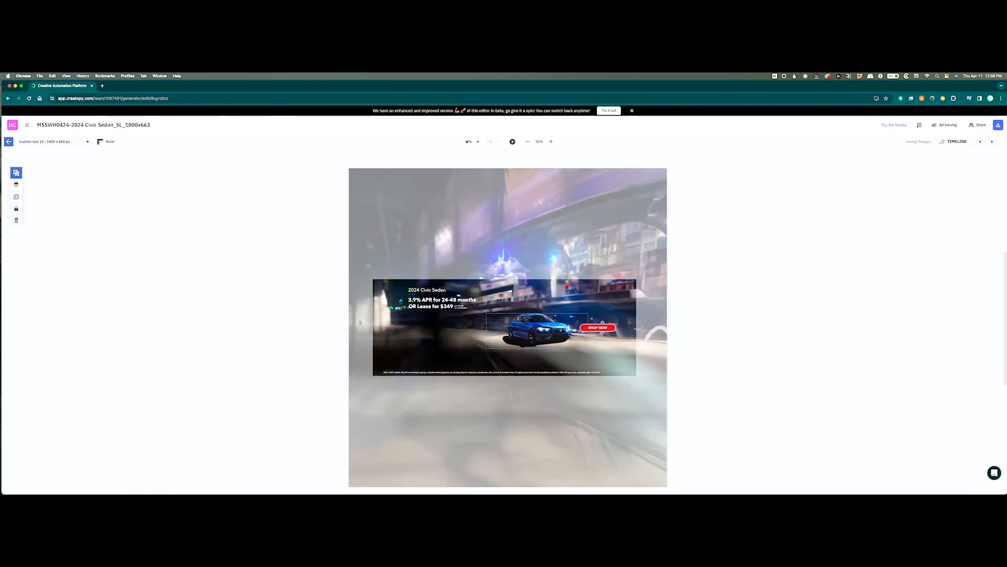
Place the SHOP NOW button under the offer text, then enlarge both together and lower them slightly
drag(602, 322, 435, 326)
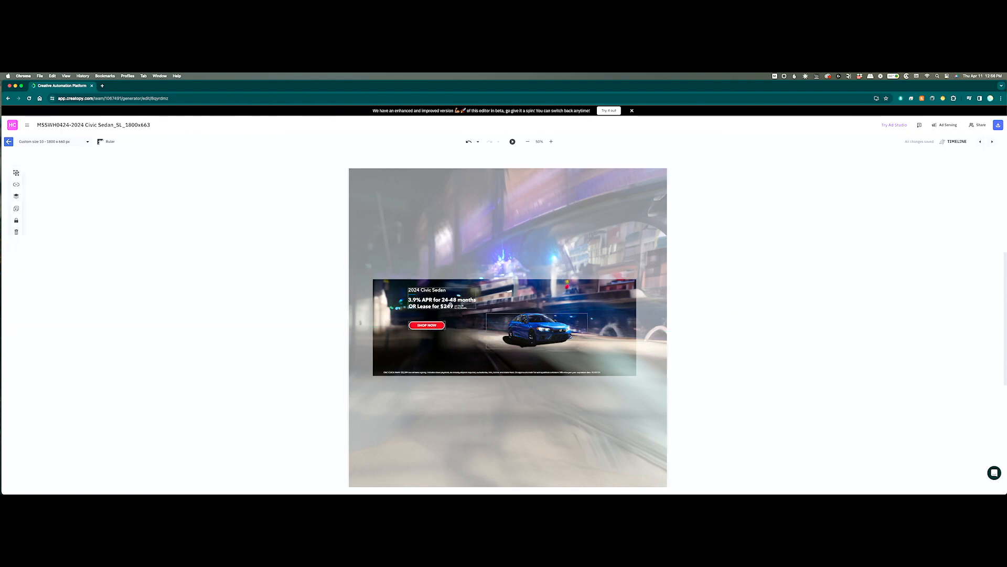
click(461, 307)
shift+click(440, 325)
mouse_move(477, 330)
mouse_down()
mouse_move(494, 340)
mouse_move(472, 318)
mouse_up()
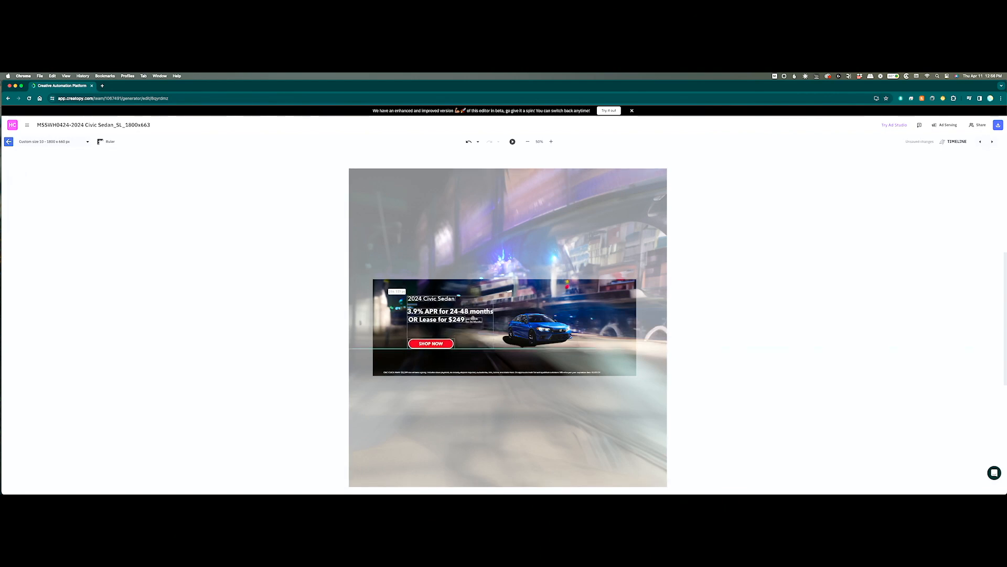
click(744, 270)
In the 1800 x 663 px design, place the SHOP NOW button under the offer text, enlarge both together and tighten the gap between them
click(992, 141)
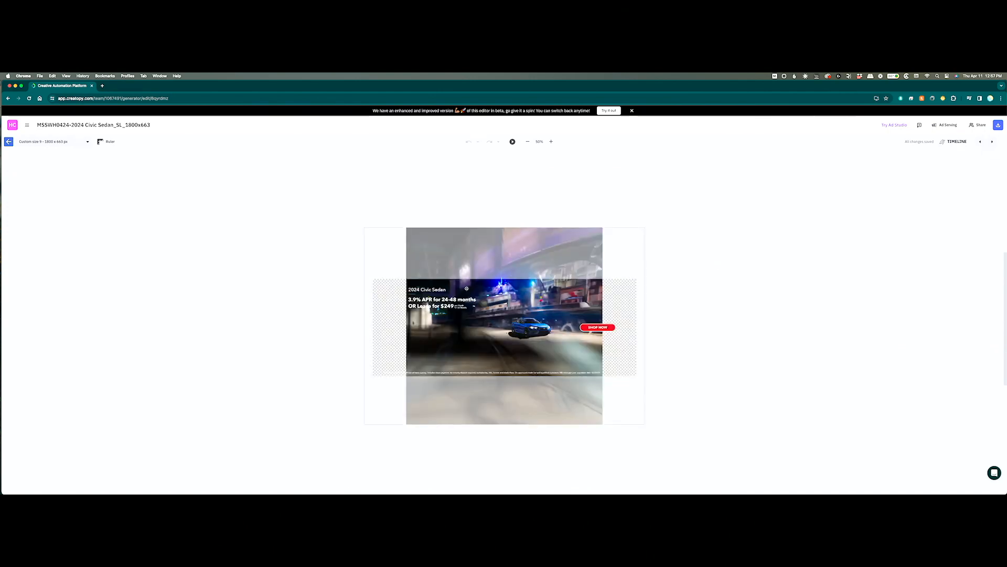
click(606, 329)
drag(609, 329, 436, 327)
shift+click(441, 305)
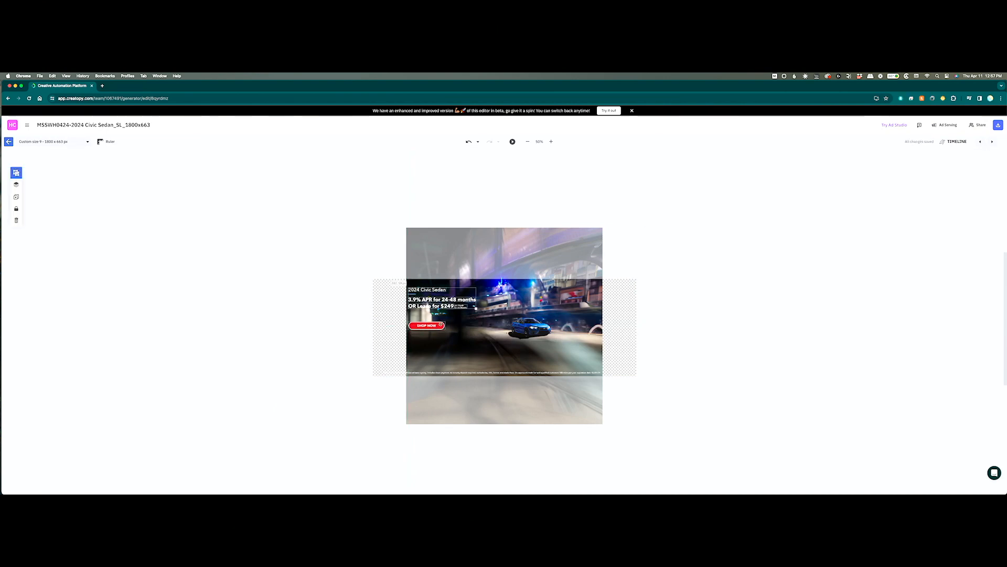
drag(476, 330, 486, 342)
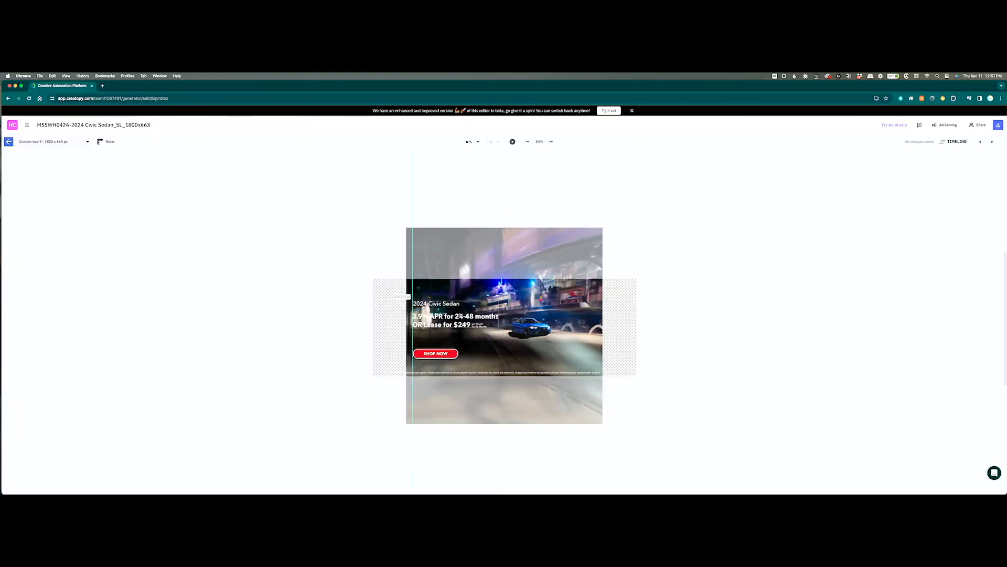
drag(460, 315, 460, 314)
drag(456, 351, 456, 343)
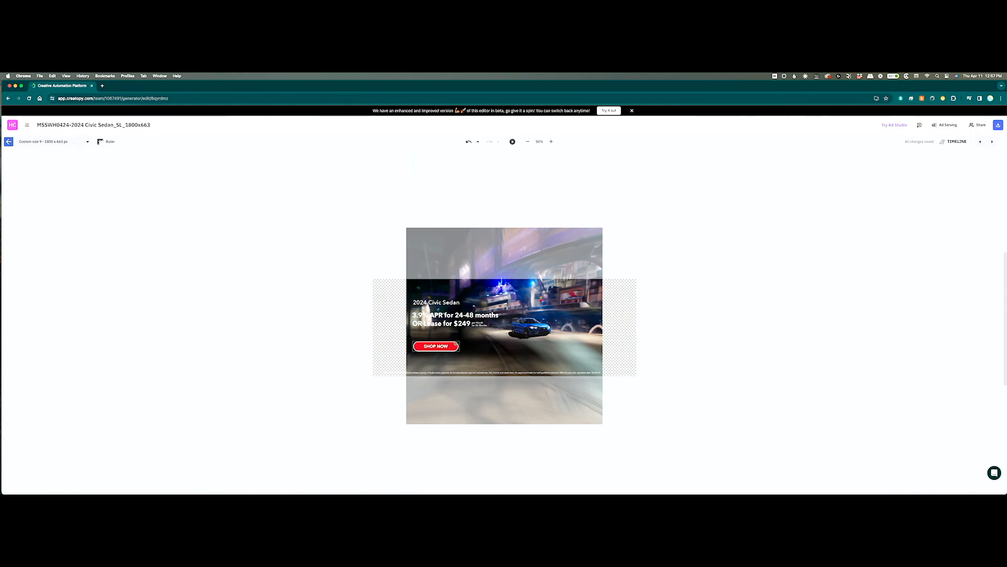
Move the car slightly left without its background, then enlarge the car and background group to span the 1800 x 663 px banner
drag(532, 326, 531, 329)
click(639, 398)
click(606, 414)
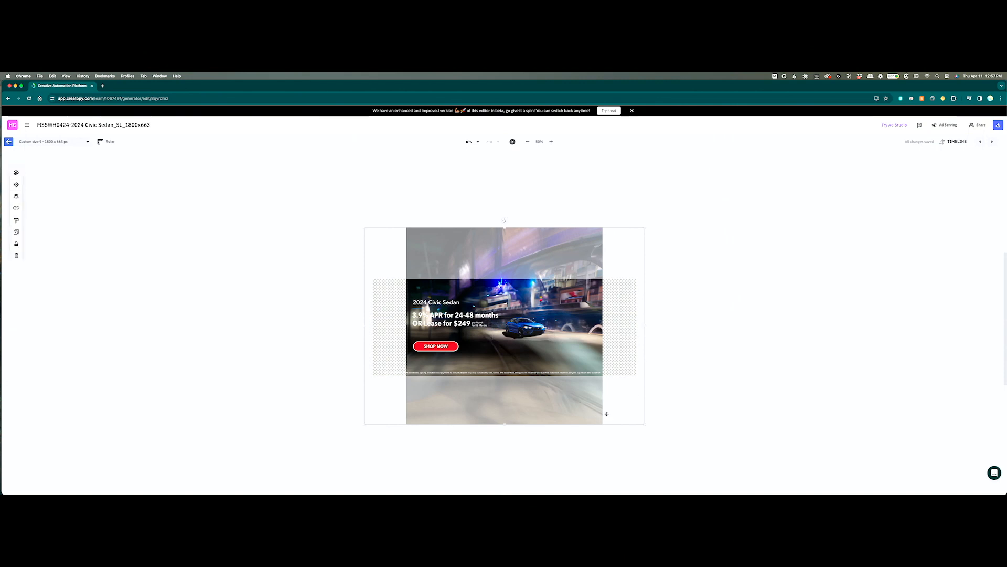
drag(645, 424, 737, 465)
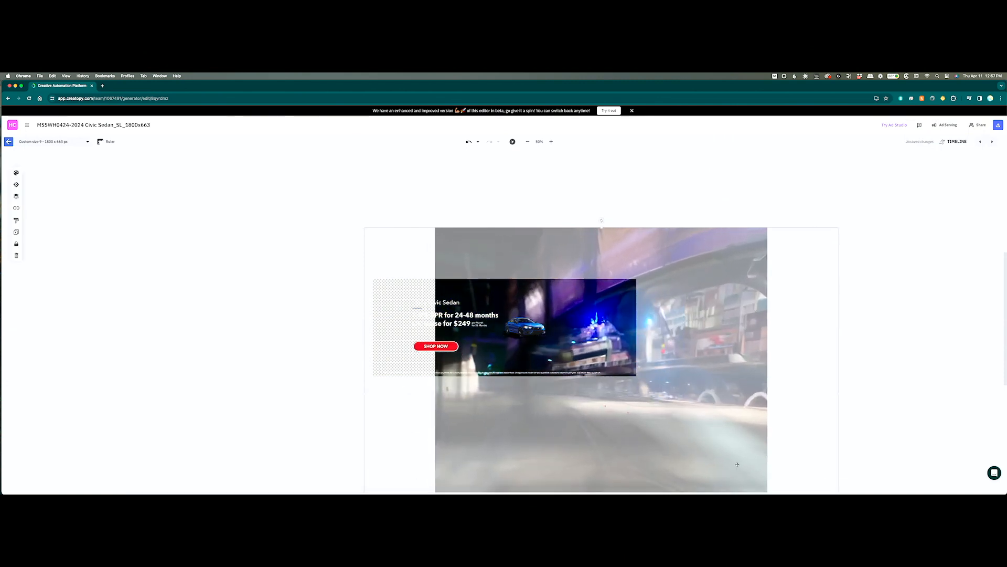
key(super+z)
click(642, 434)
drag(644, 424, 763, 506)
drag(602, 442, 543, 399)
Enlarge the car and background group further and reposition it so the car sits clear of the offer text on the right half
click(697, 462)
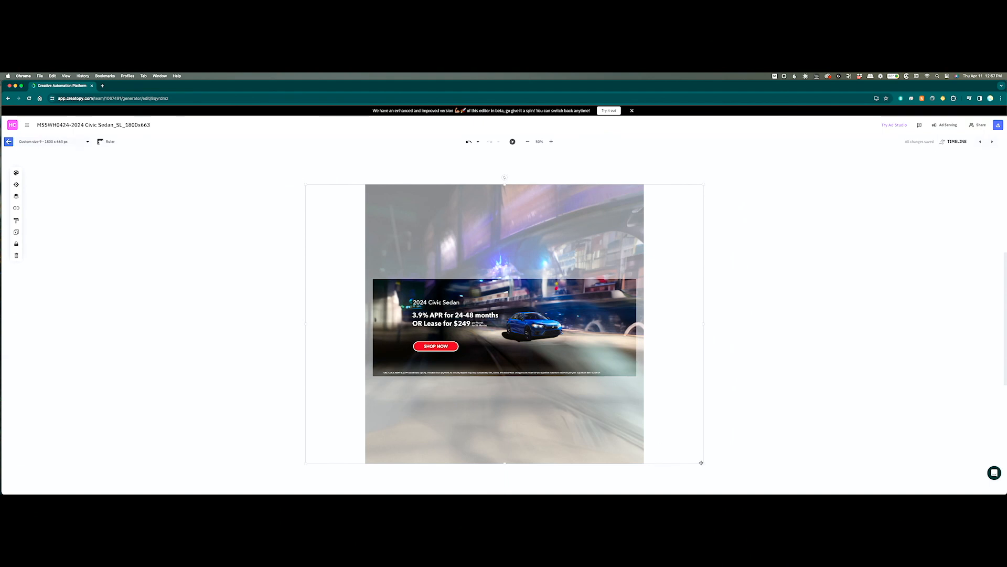
drag(742, 456, 549, 336)
drag(704, 464, 821, 480)
drag(649, 447, 594, 398)
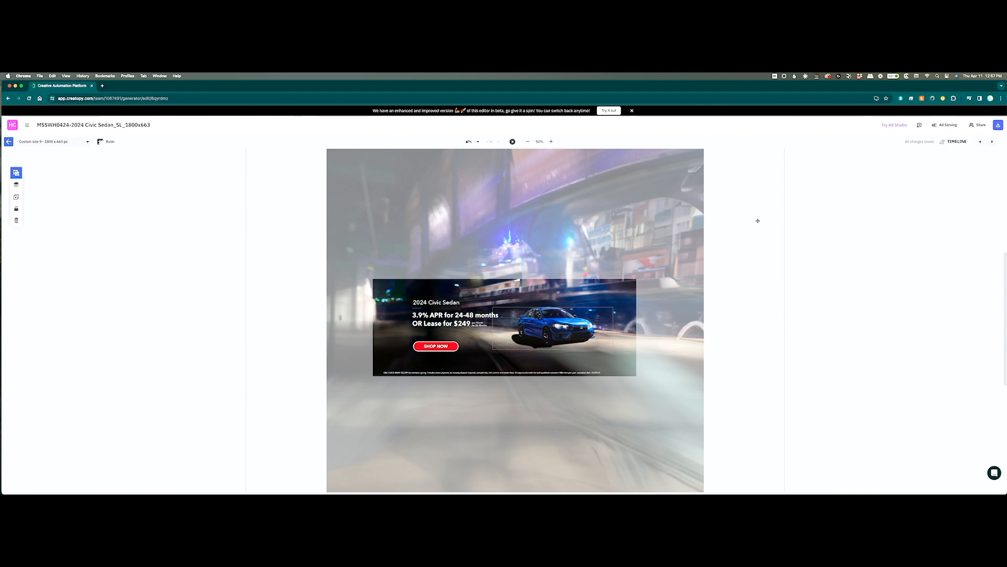
Open the 1800 x 760 px design and look through the list of remaining ad sizes
click(992, 143)
click(88, 143)
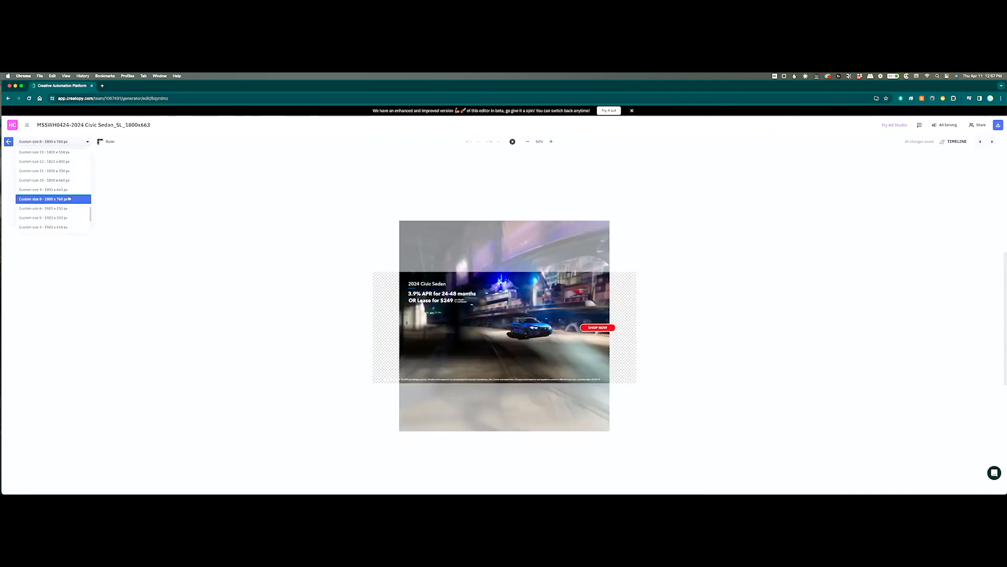
scroll(68, 206, down, 5)
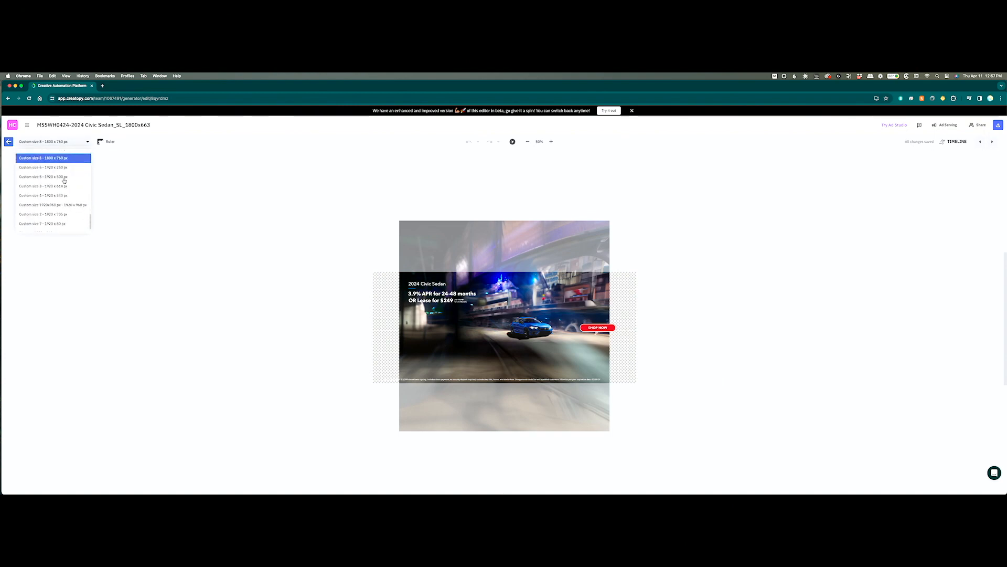
scroll(65, 222, down, 2)
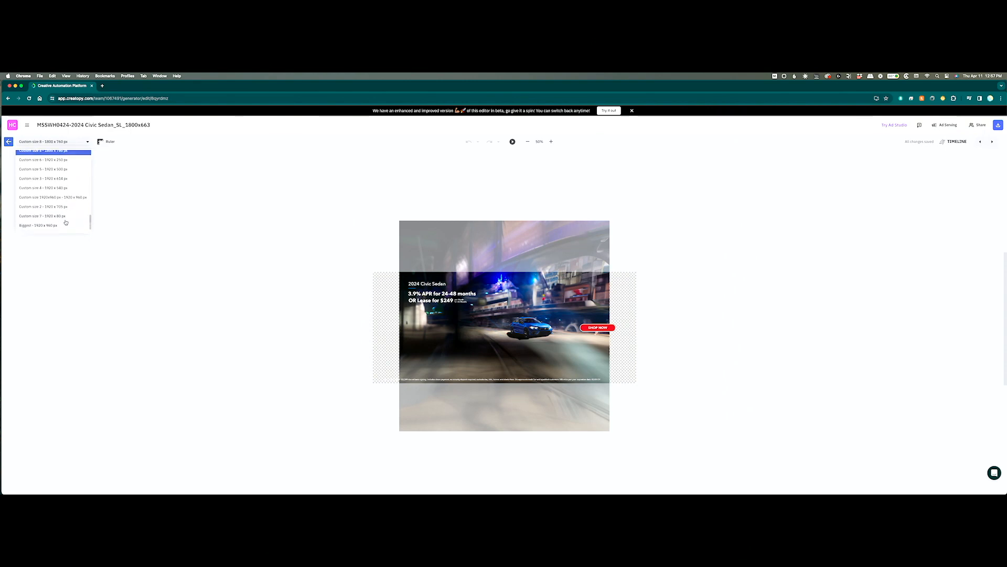
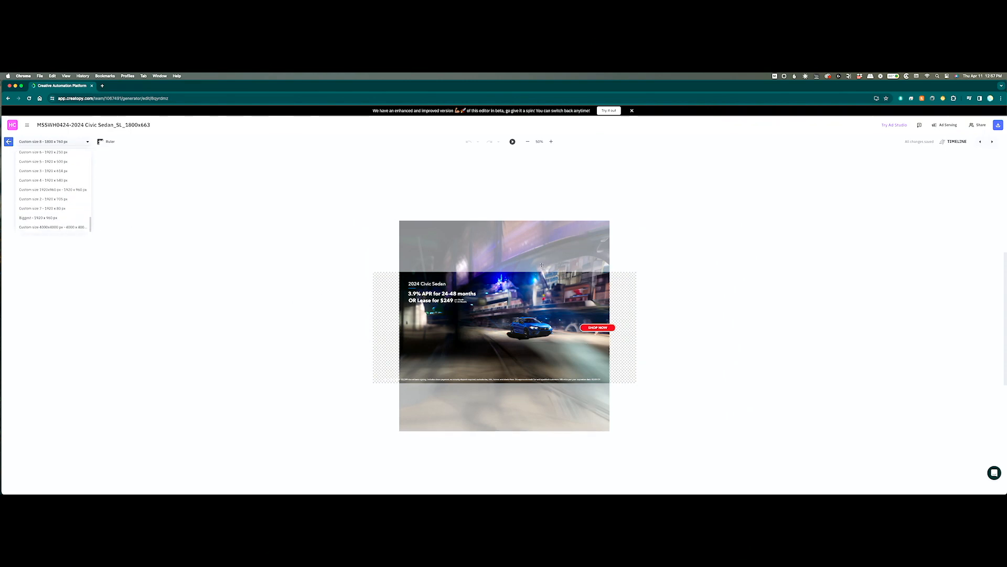
click(642, 268)
Trim the car and background group's empty side, then enlarge and position the group to cover the whole 1800 x 760 px banner
click(573, 250)
drag(643, 326, 575, 326)
drag(535, 296, 570, 298)
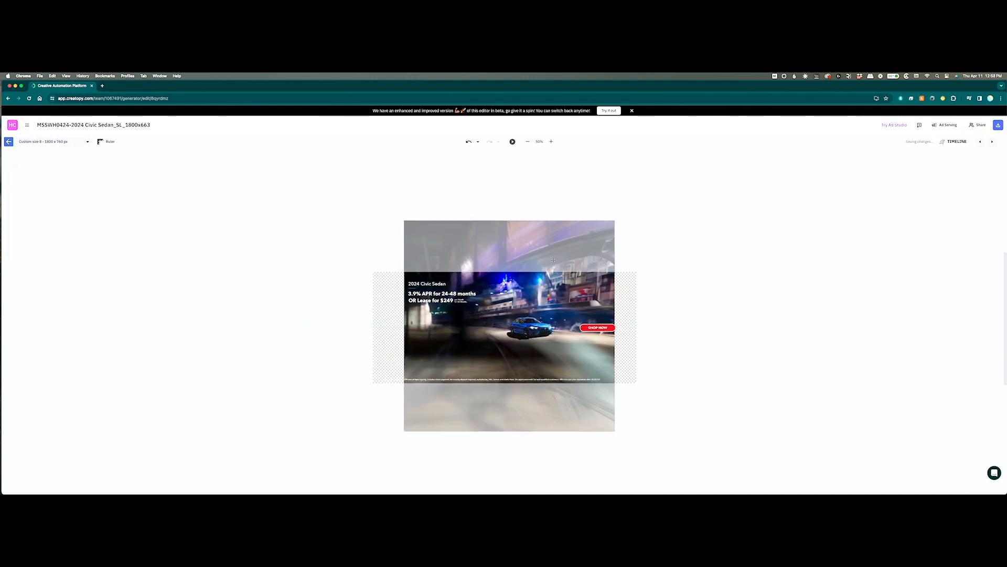
drag(614, 431, 685, 501)
drag(595, 446, 530, 377)
drag(623, 432, 593, 352)
drag(638, 439, 742, 486)
mouse_move(676, 426)
mouse_down()
mouse_move(653, 442)
mouse_move(649, 433)
mouse_move(667, 433)
mouse_up()
Place the SHOP NOW button under the offer text, enlarge both and move them down and left, and shift the car and background right
click(604, 328)
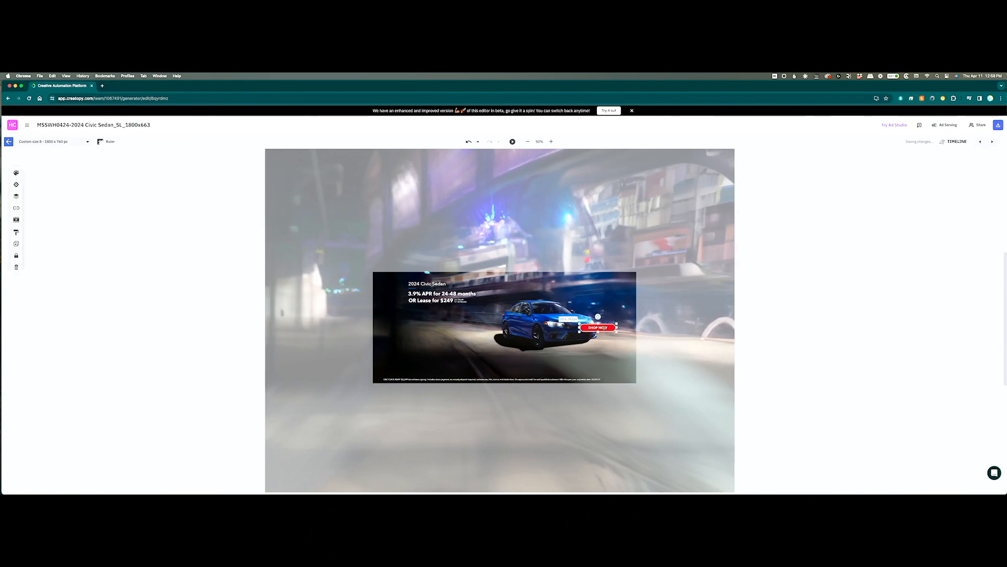
drag(608, 327, 441, 325)
shift+click(440, 297)
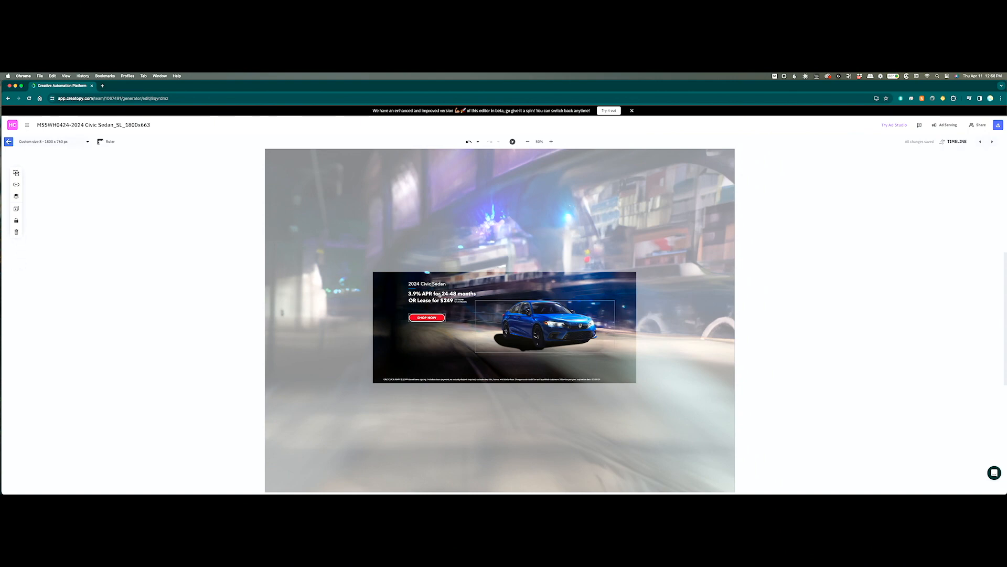
click(441, 297)
shift+click(440, 317)
mouse_move(447, 302)
mouse_down()
mouse_move(505, 357)
mouse_move(450, 318)
mouse_up()
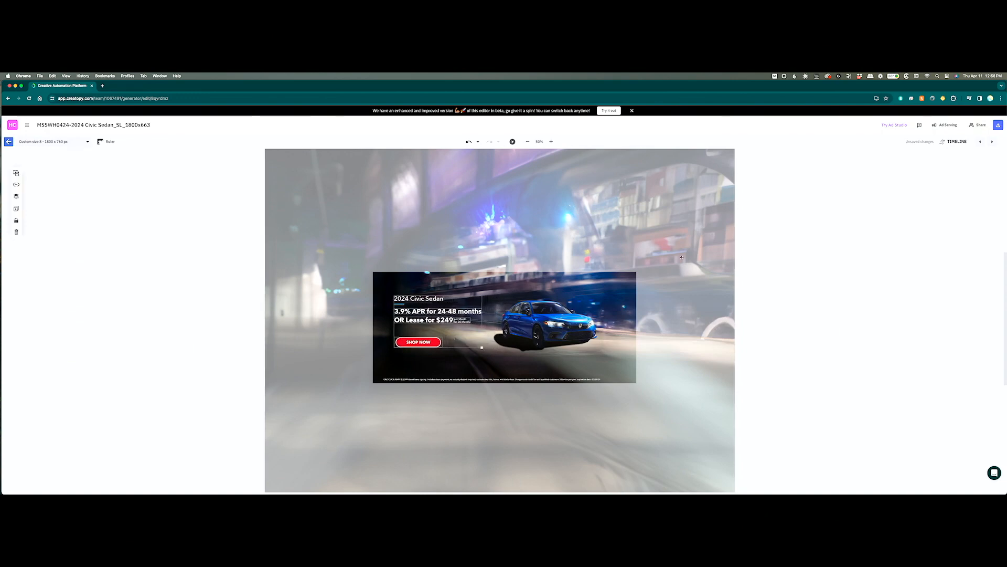
click(763, 242)
drag(721, 278, 739, 277)
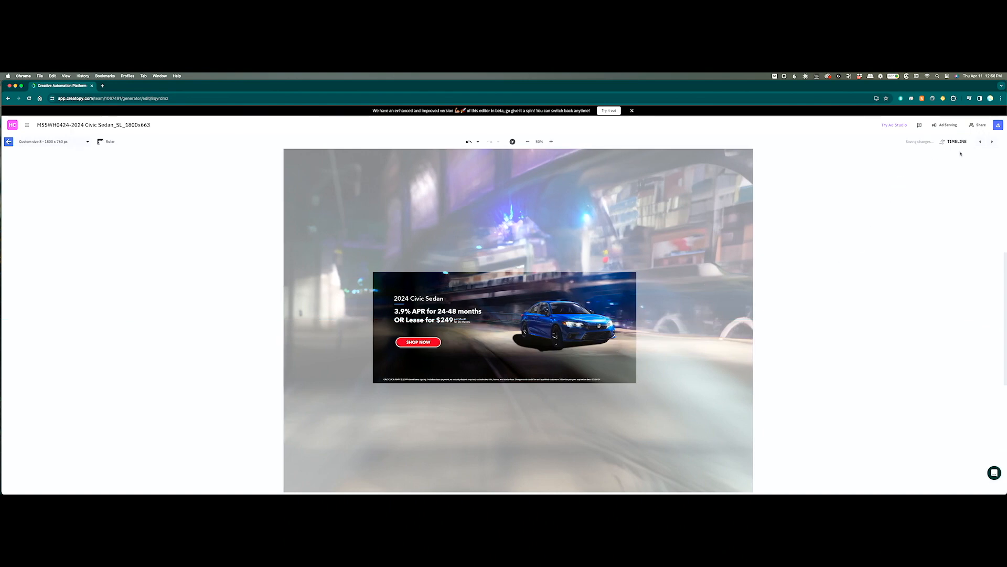
In the 1920 x 250 px design, move the car slightly left without its background and enlarge the car and background group
click(991, 143)
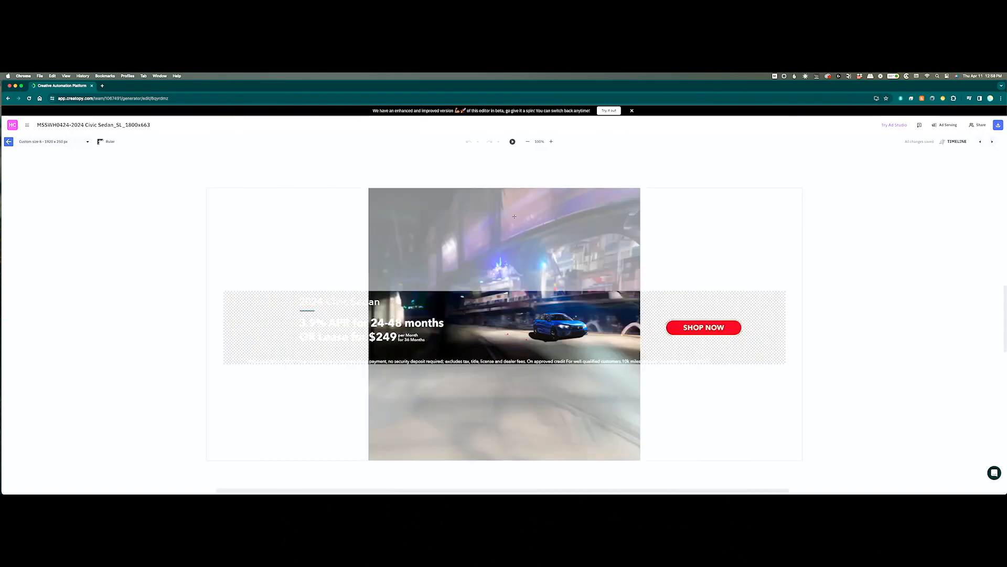
click(553, 249)
drag(562, 330, 533, 330)
drag(763, 383, 619, 291)
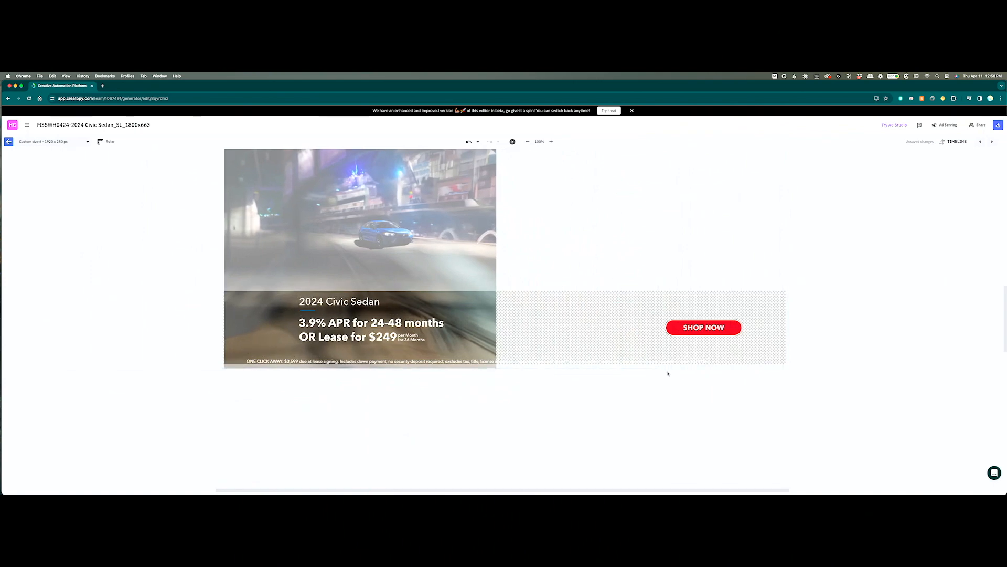
drag(659, 368, 1006, 491)
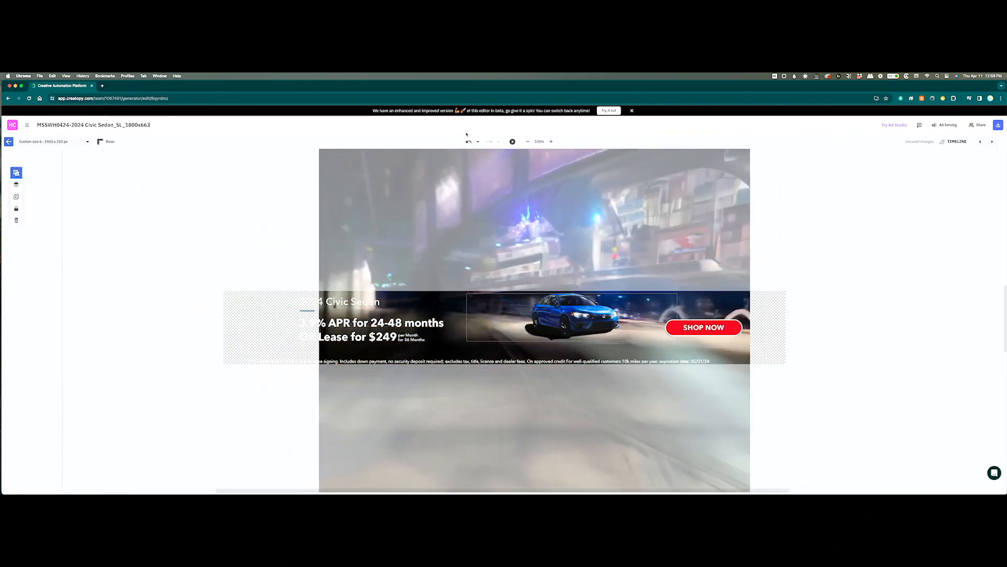
Reposition the car and background group and enlarge it further until it spans the 1920 x 250 px banner, with the car beside the button
click(528, 142)
drag(533, 253, 486, 215)
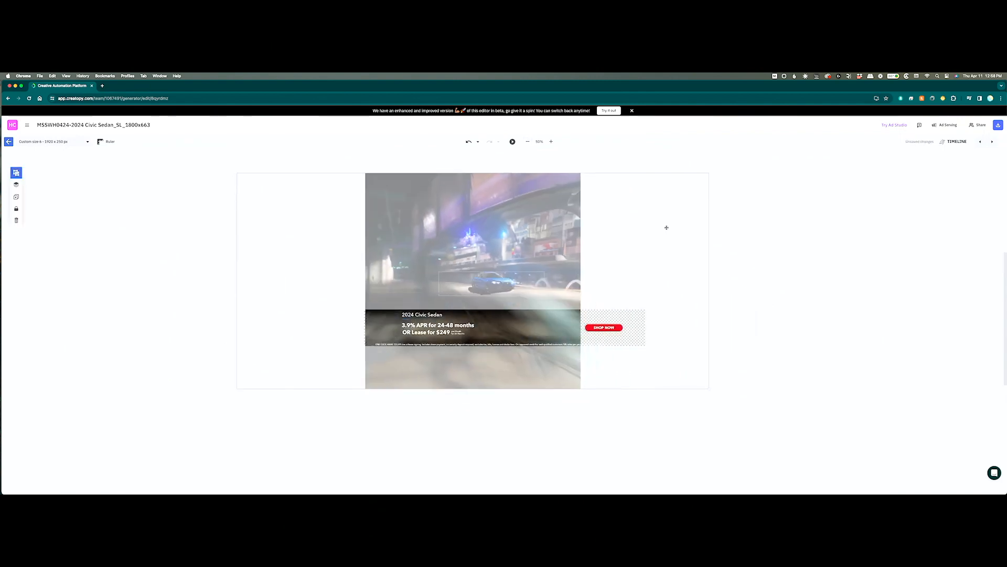
drag(474, 266, 427, 258)
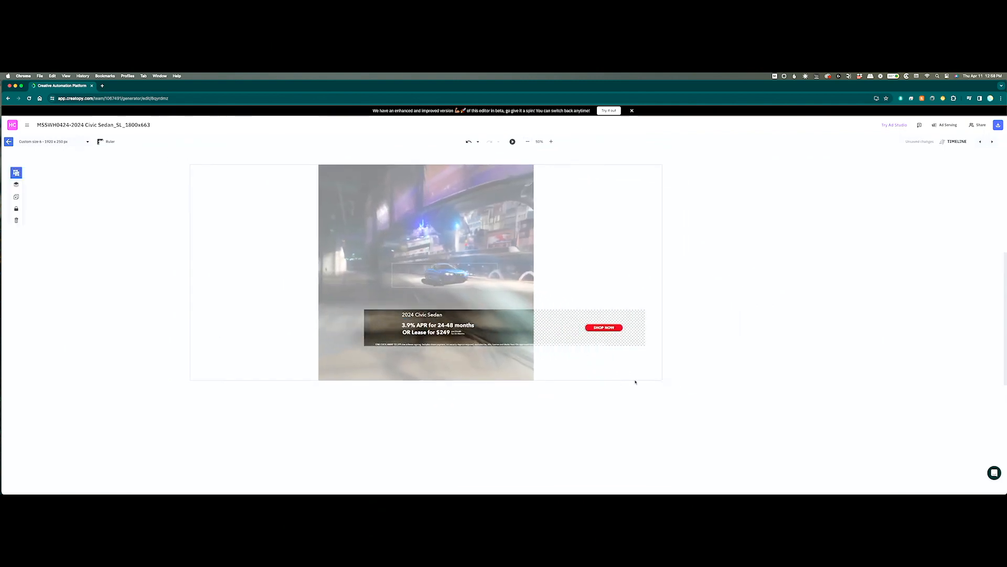
drag(663, 379, 798, 453)
drag(578, 383, 581, 400)
drag(551, 361, 550, 361)
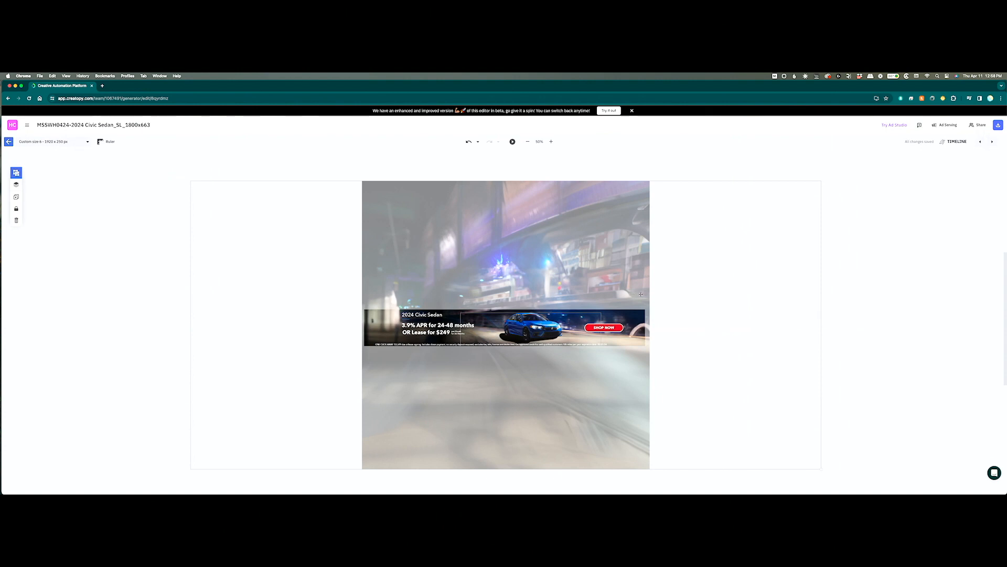
In the 1920 x 500 px design, move the car slightly left, then enlarge the car and background group and position it to cover the banner
click(993, 142)
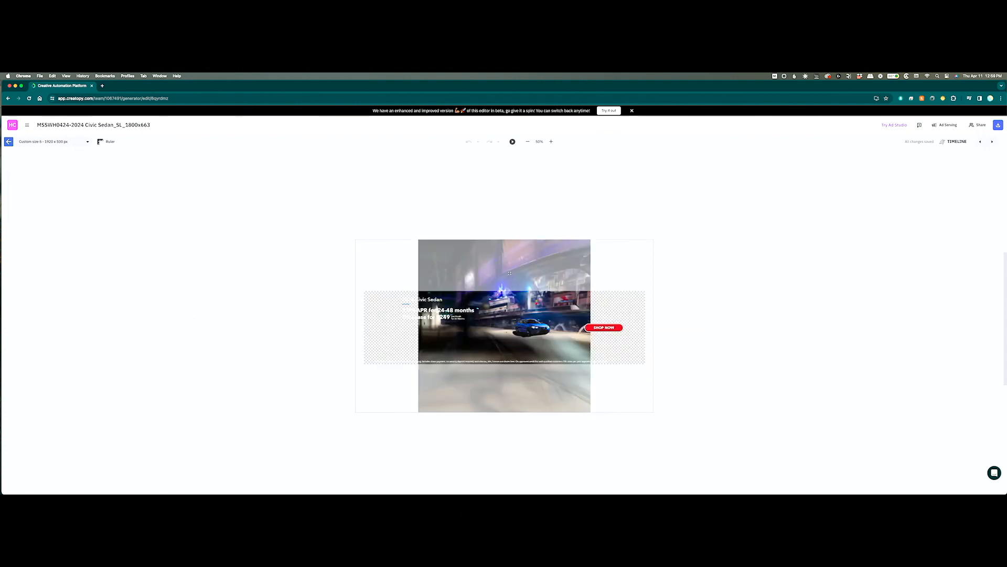
drag(540, 330, 526, 330)
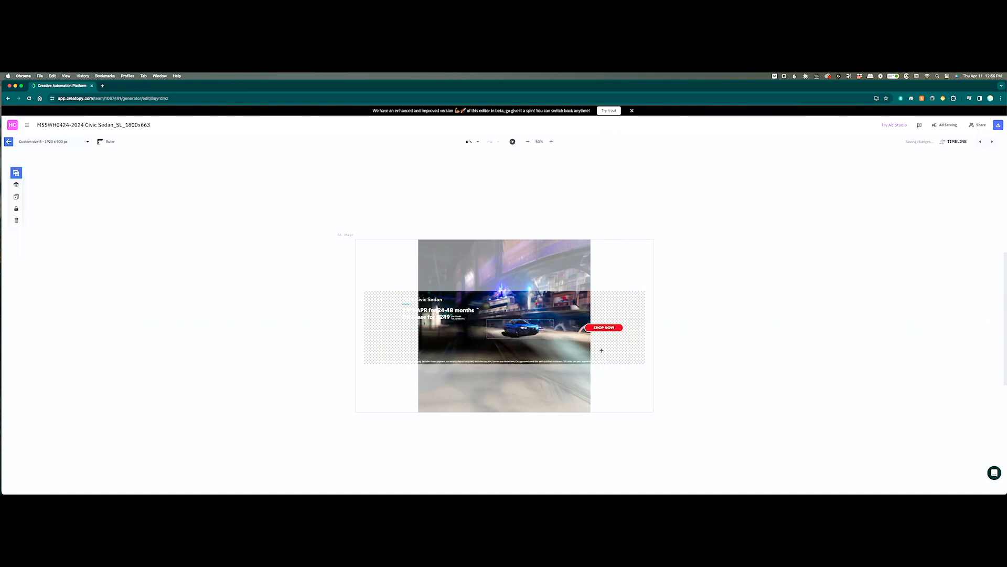
drag(654, 411, 911, 445)
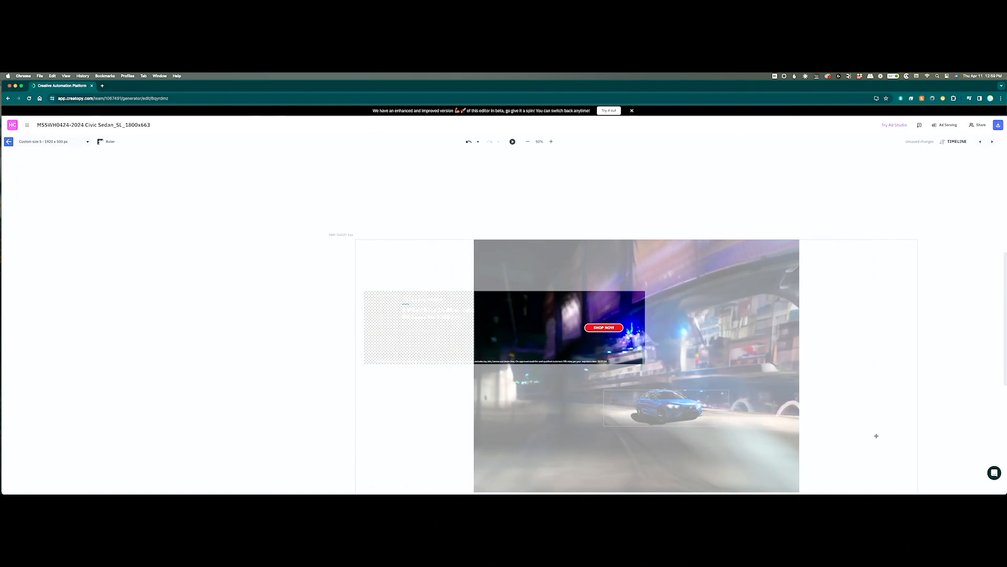
drag(613, 294, 438, 314)
Place the SHOP NOW button under the offer text and move both slightly down
click(614, 327)
shift+click(438, 313)
click(785, 293)
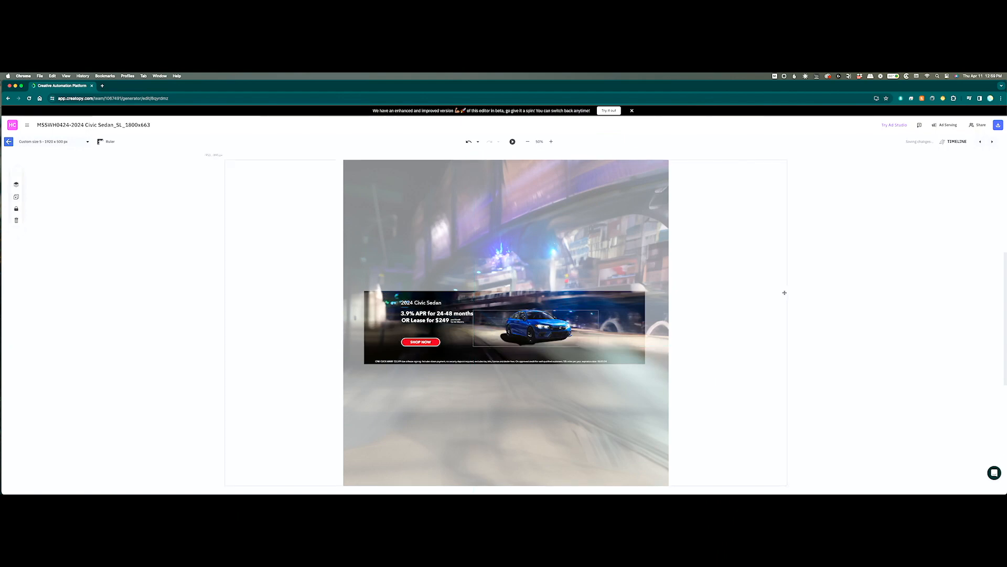
click(882, 253)
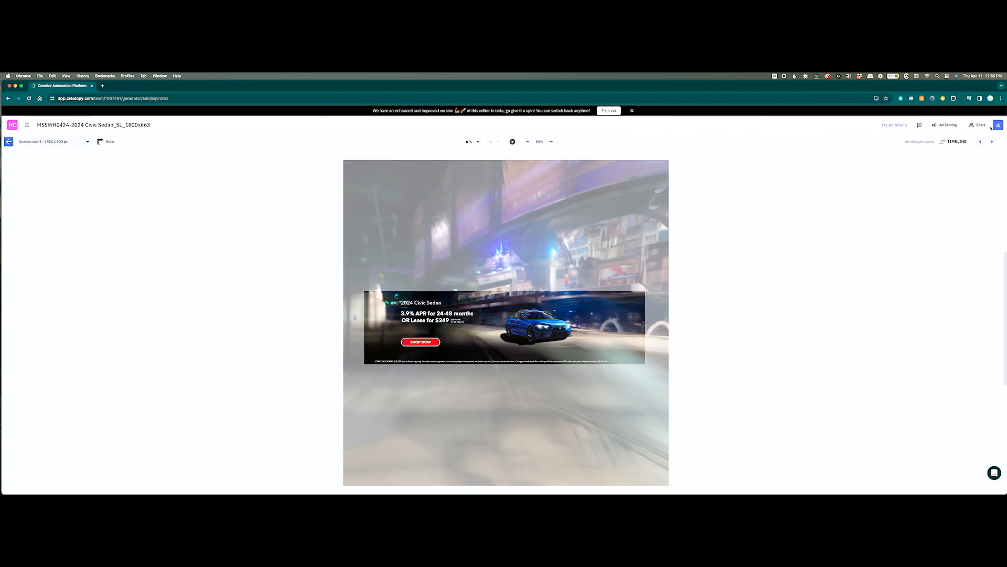
In the 1920 x 614 px design, adjust the car, then enlarge the car and background group and position it to cover the banner
click(990, 142)
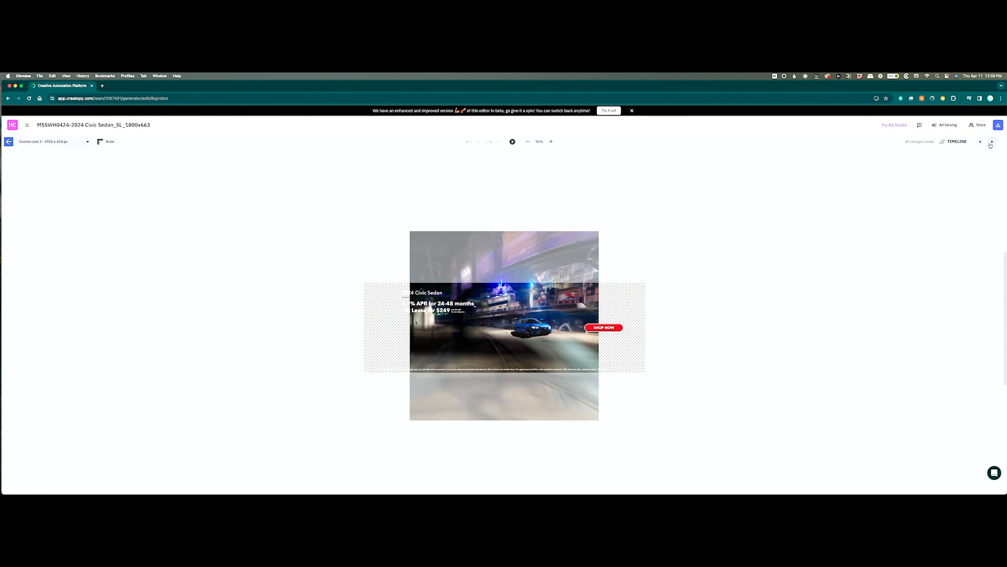
click(564, 389)
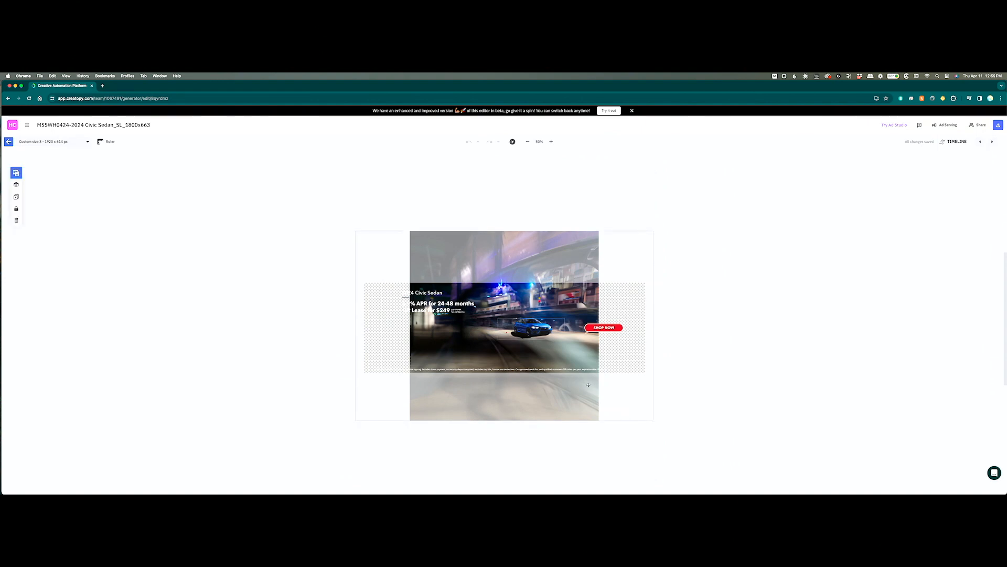
drag(522, 320, 523, 327)
drag(656, 422, 978, 491)
drag(737, 393, 578, 293)
Place the SHOP NOW button under the offer text, then enlarge both slightly and move them down and left
drag(604, 328, 386, 338)
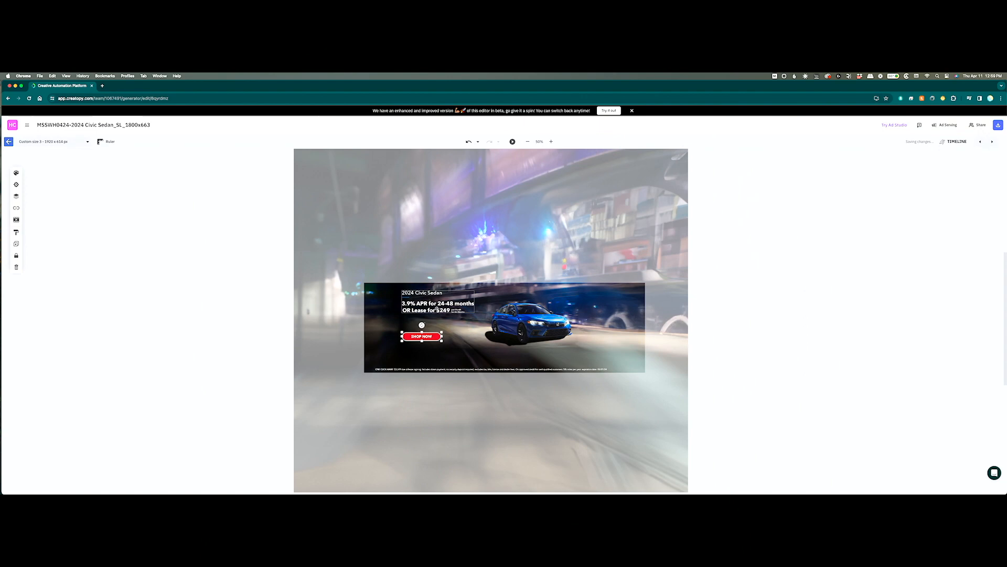
click(467, 313)
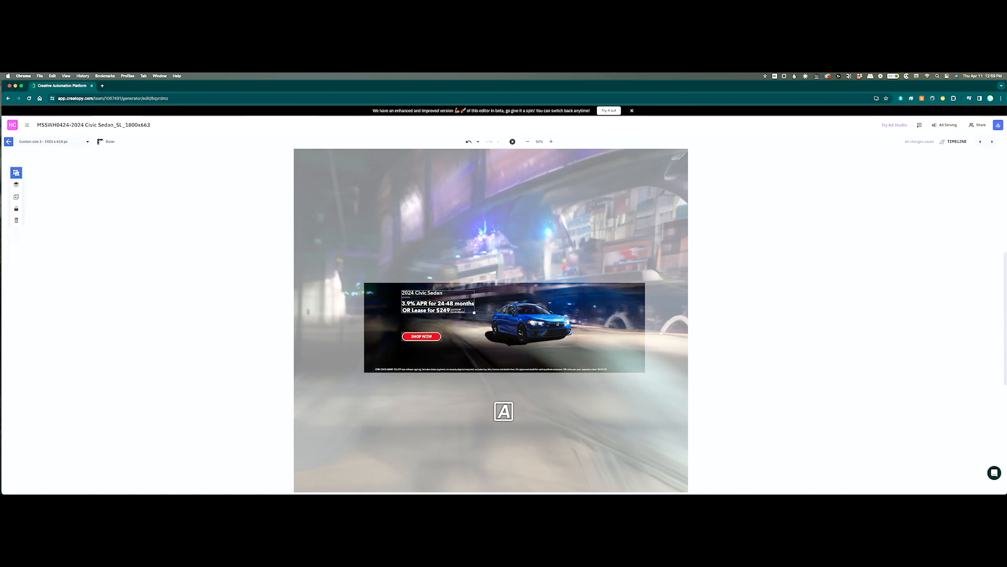
shift+click(429, 335)
drag(473, 341, 481, 346)
drag(457, 313, 441, 319)
click(780, 304)
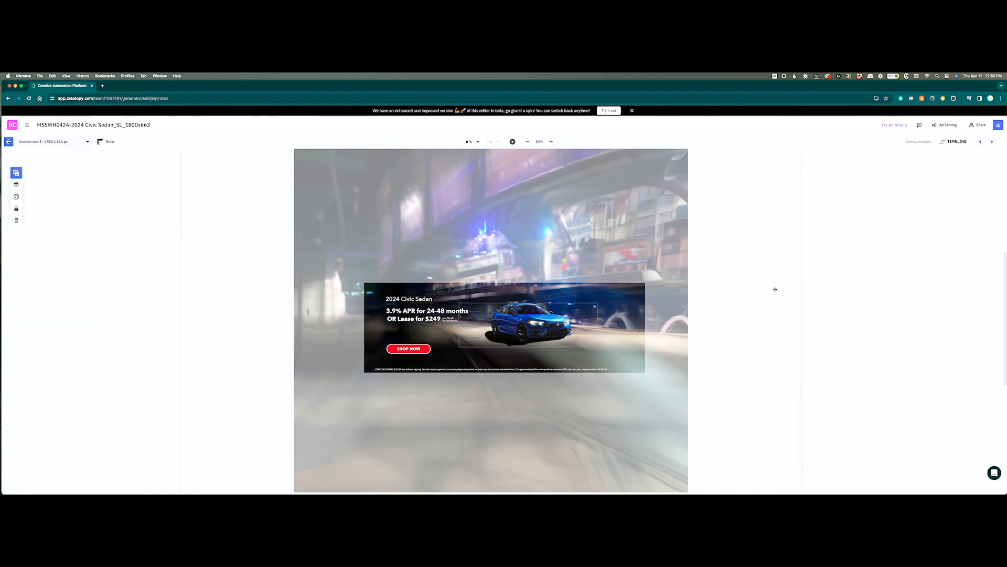
In the 1920 x 540 px design, move the car left, then enlarge and reposition the car and background group to cover the whole banner
click(992, 142)
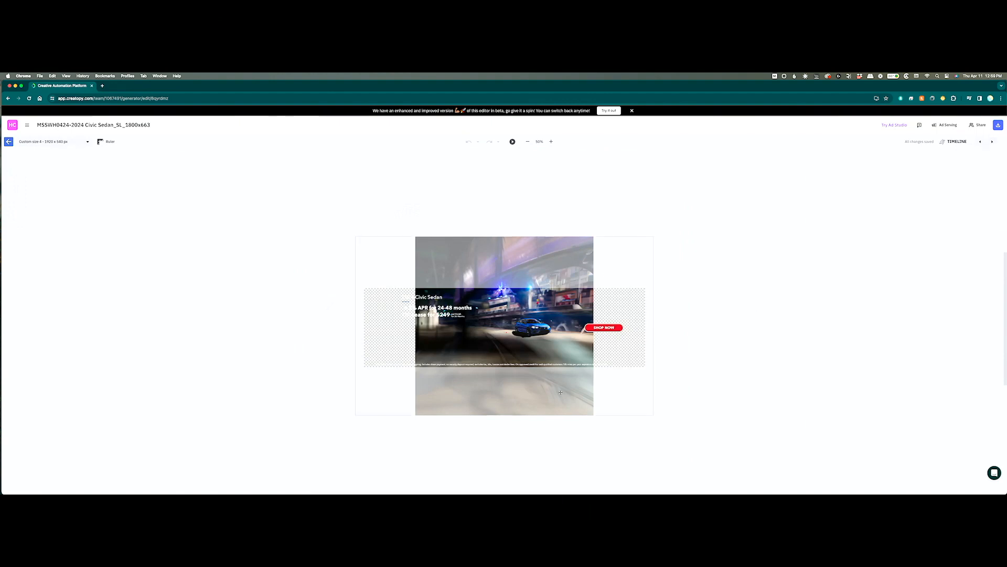
drag(537, 325, 520, 328)
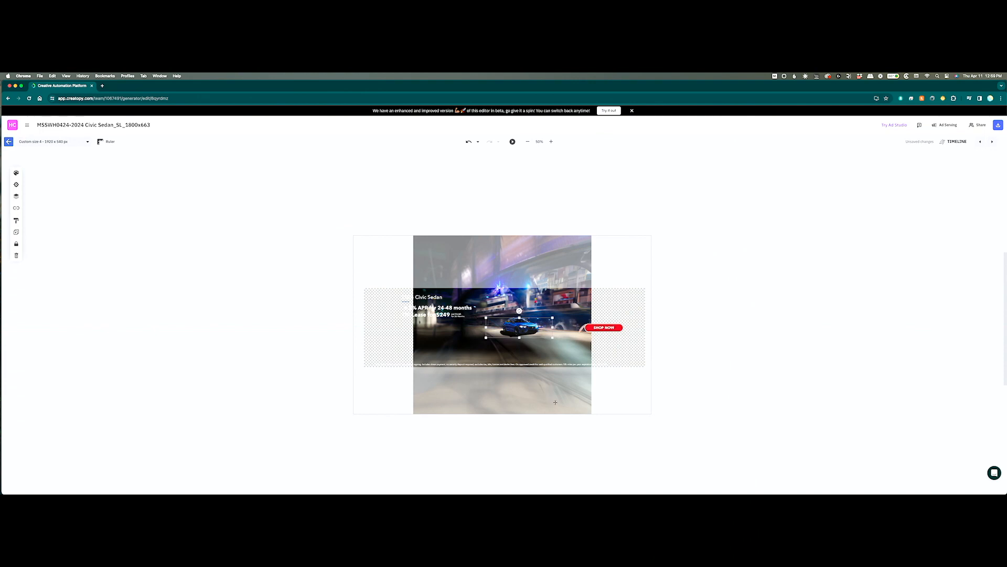
click(639, 416)
drag(650, 414, 894, 491)
drag(716, 435, 555, 263)
drag(733, 393, 870, 475)
drag(738, 337, 708, 388)
click(648, 374)
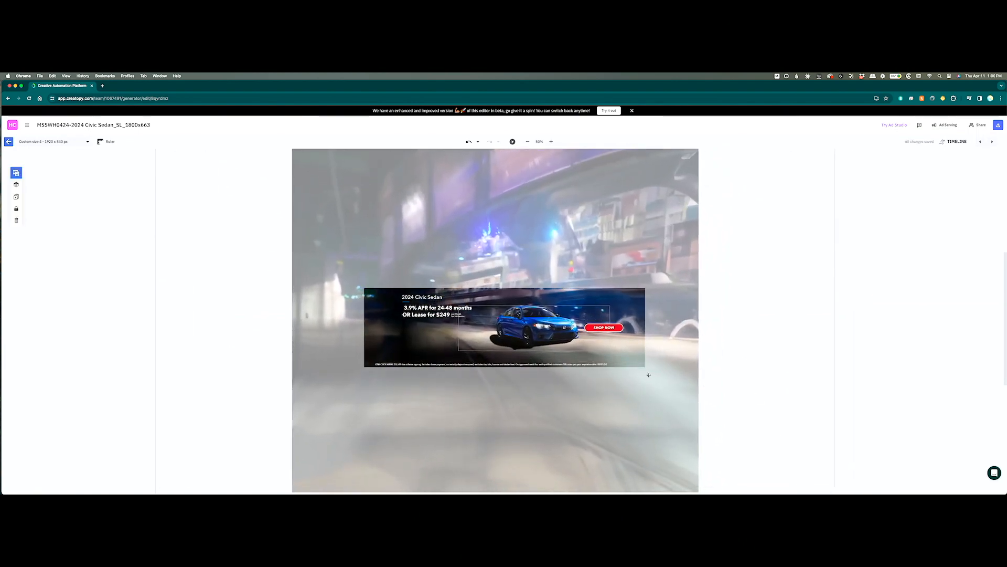
Place the SHOP NOW button under the offer text and nudge the 3.9% APR line left to align it with the lease line
drag(613, 328, 432, 335)
click(429, 308)
click(430, 308)
key(Left)
key(Left)
key(Left)
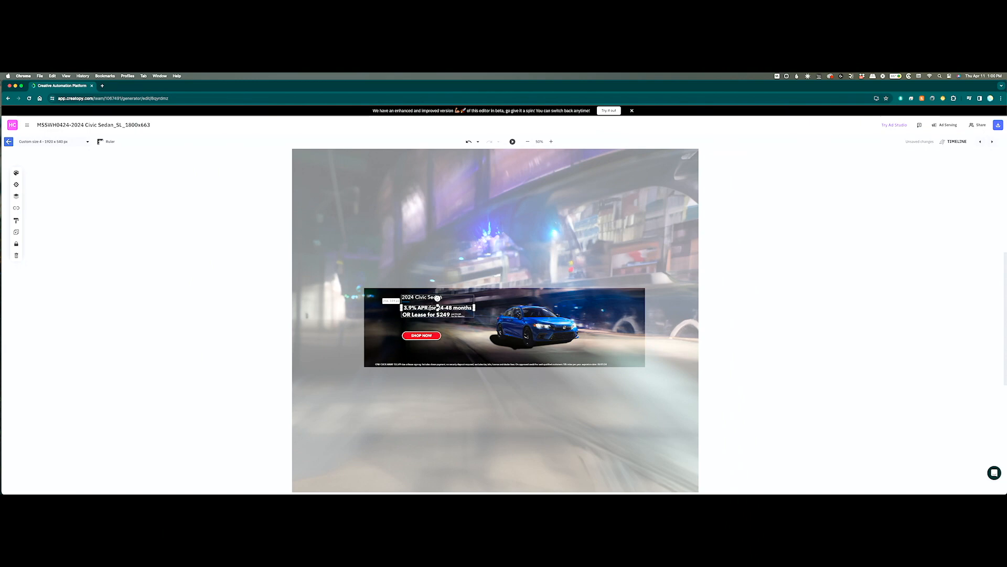
click(832, 338)
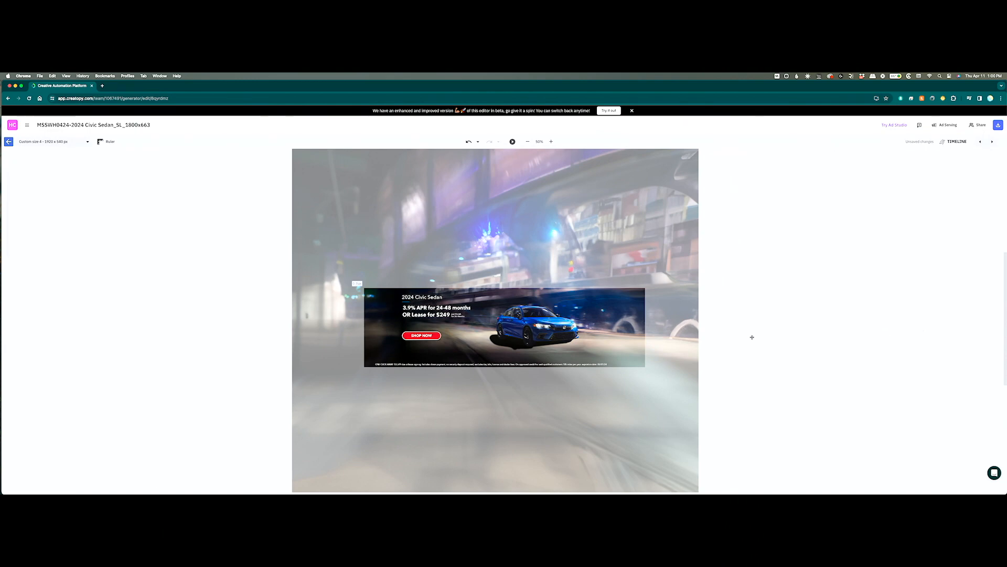
Move the offer text and button together down and left, and shift the car and background right
click(455, 313)
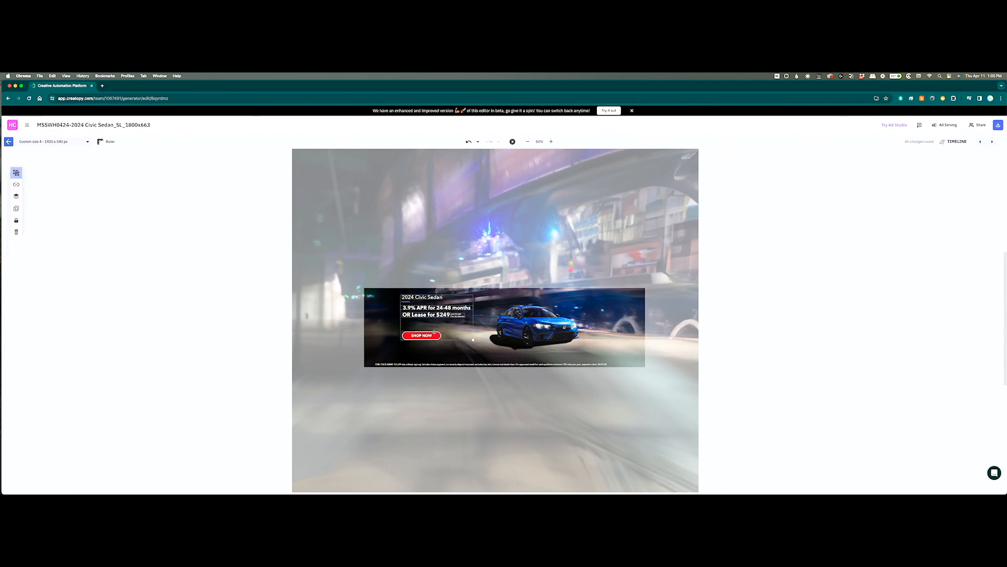
drag(454, 313, 444, 318)
click(837, 316)
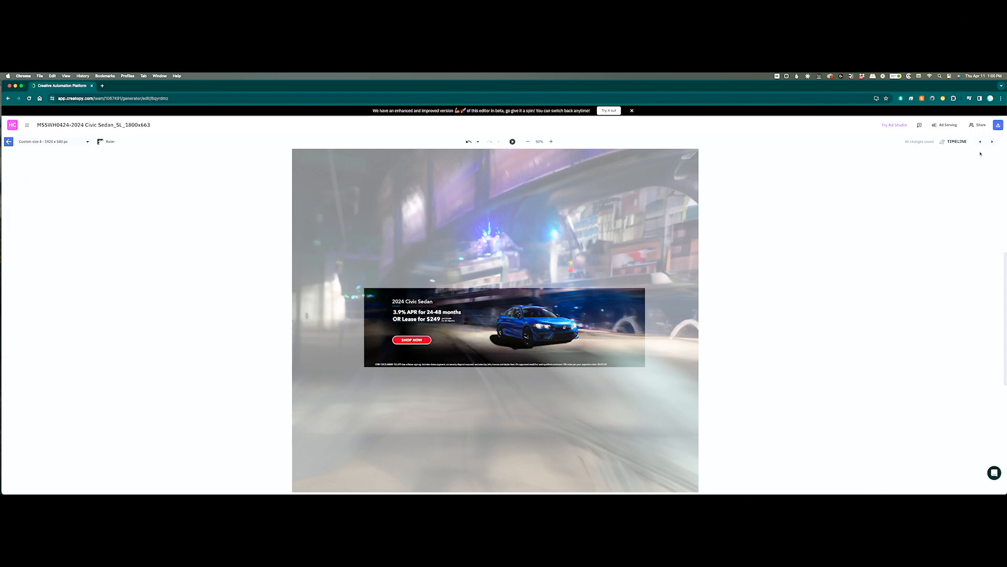
drag(646, 238, 666, 238)
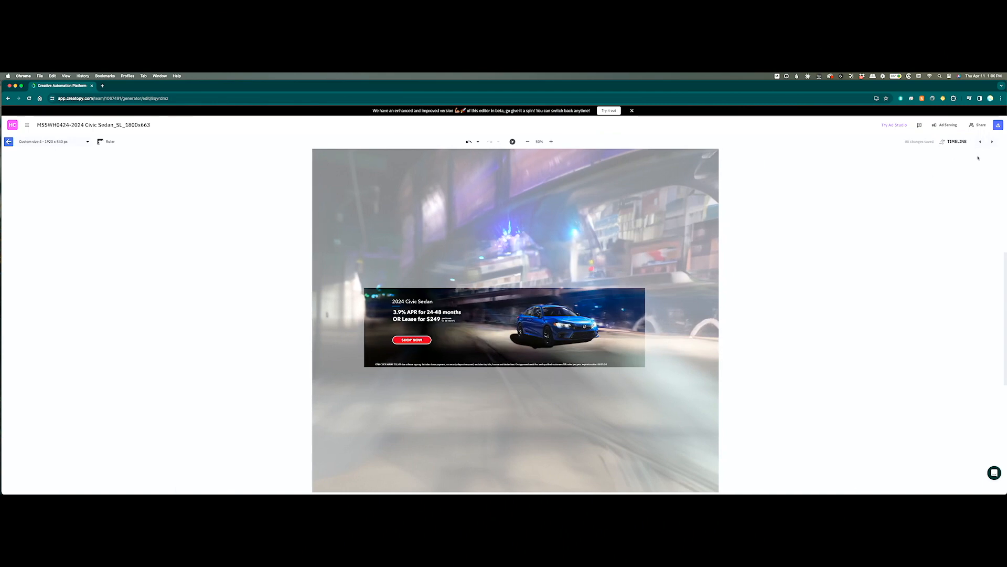
In the 1920 x 960 px design, move the offer text up and the SHOP NOW button left, clear of the car
click(990, 142)
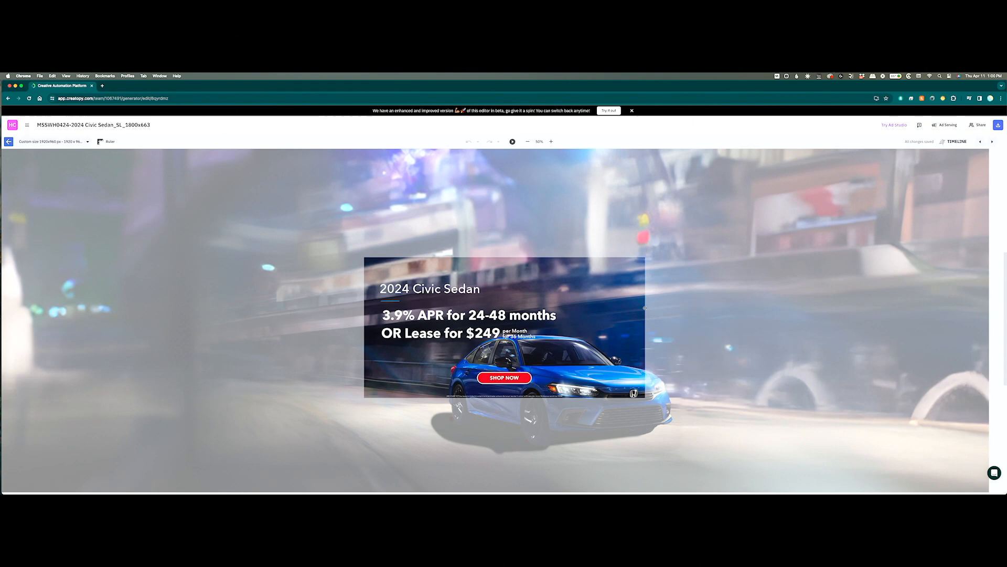
drag(436, 305, 437, 290)
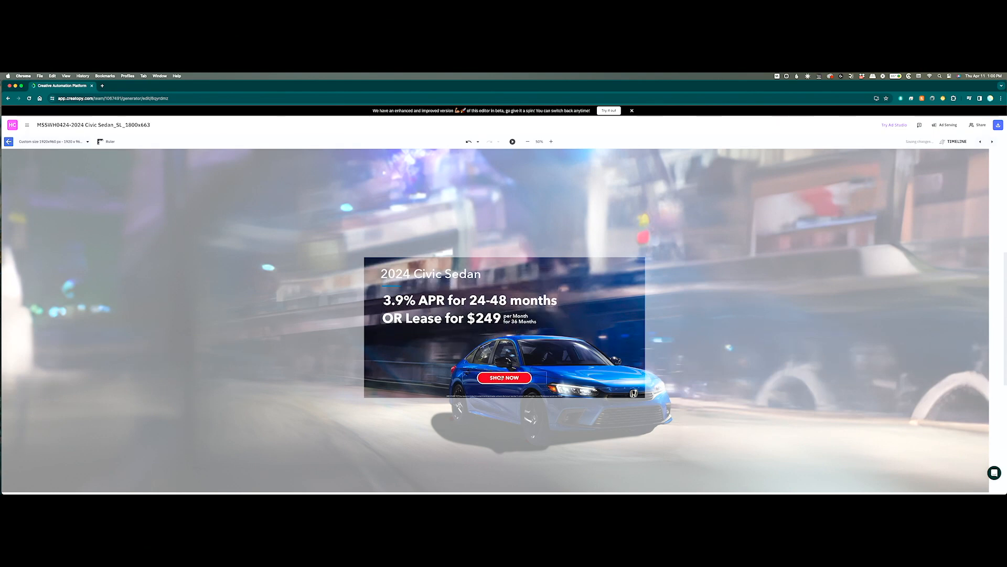
drag(502, 377, 428, 370)
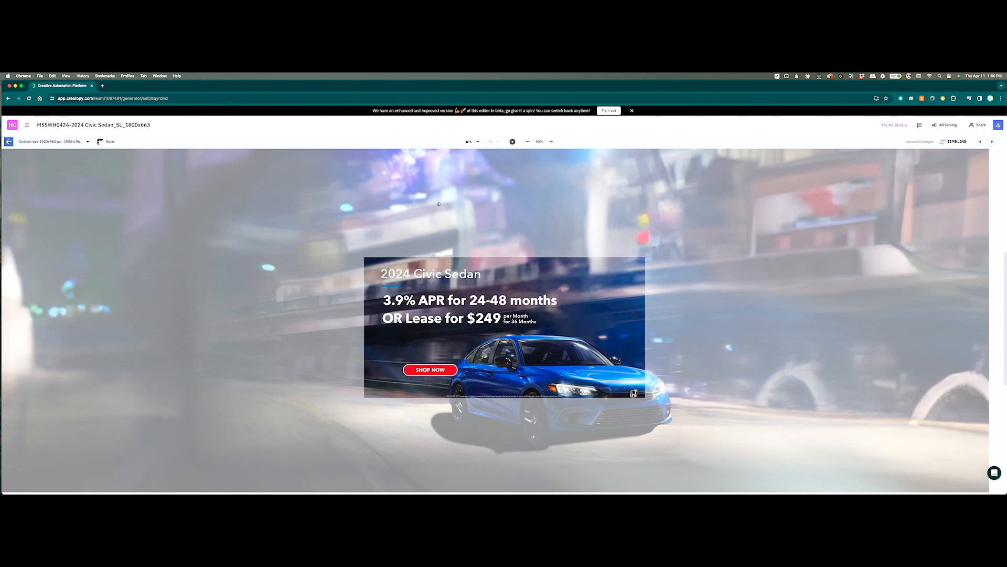
Shrink the car and background group and position it so the whole car sits below the offer text, beside the button
click(526, 142)
click(526, 142)
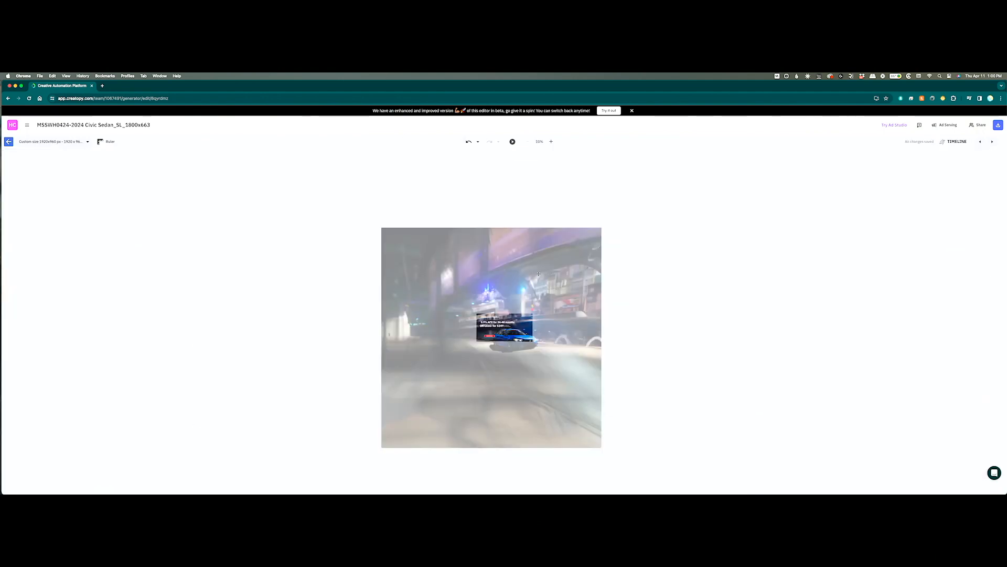
drag(615, 448, 559, 379)
drag(528, 368, 526, 365)
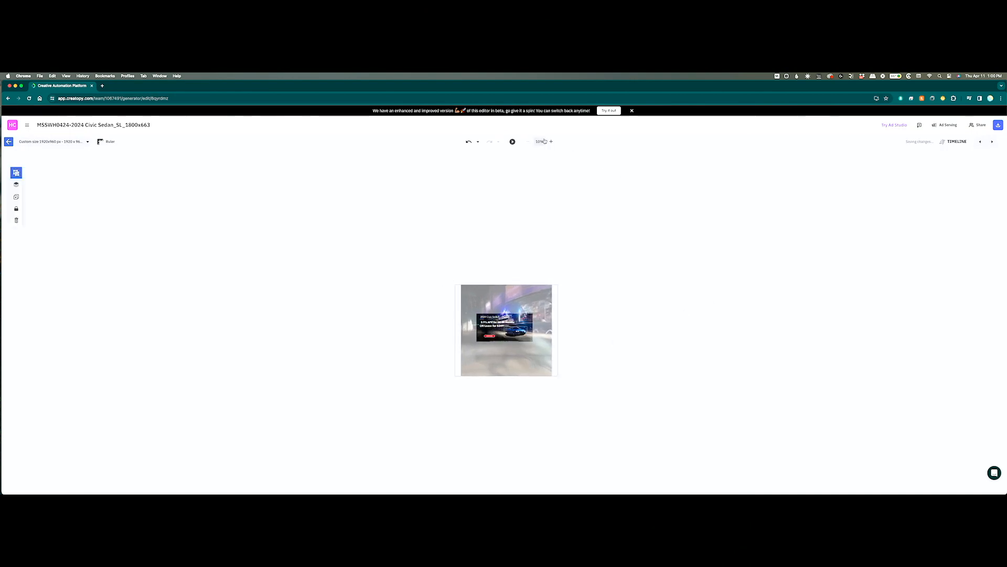
click(551, 141)
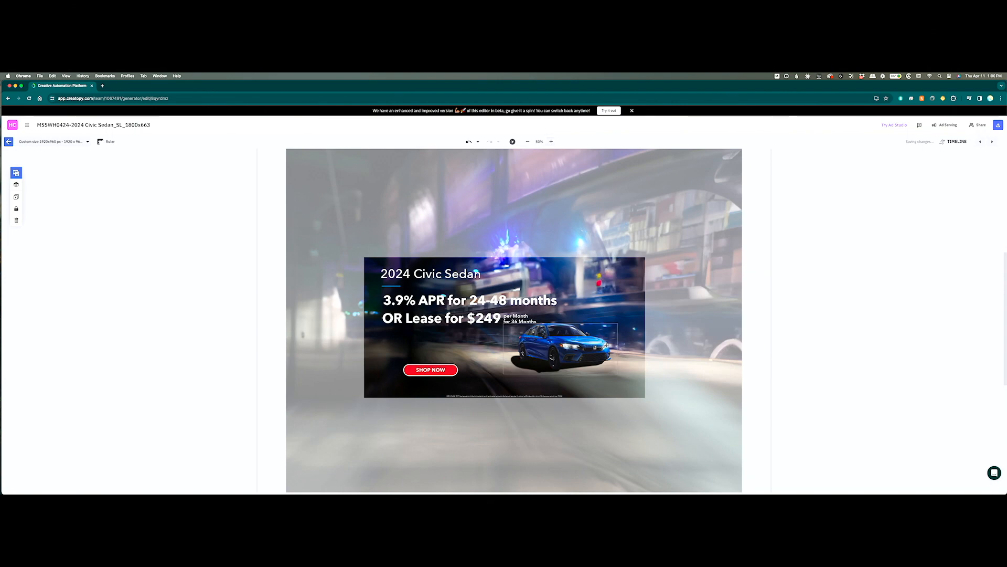
drag(626, 315, 629, 324)
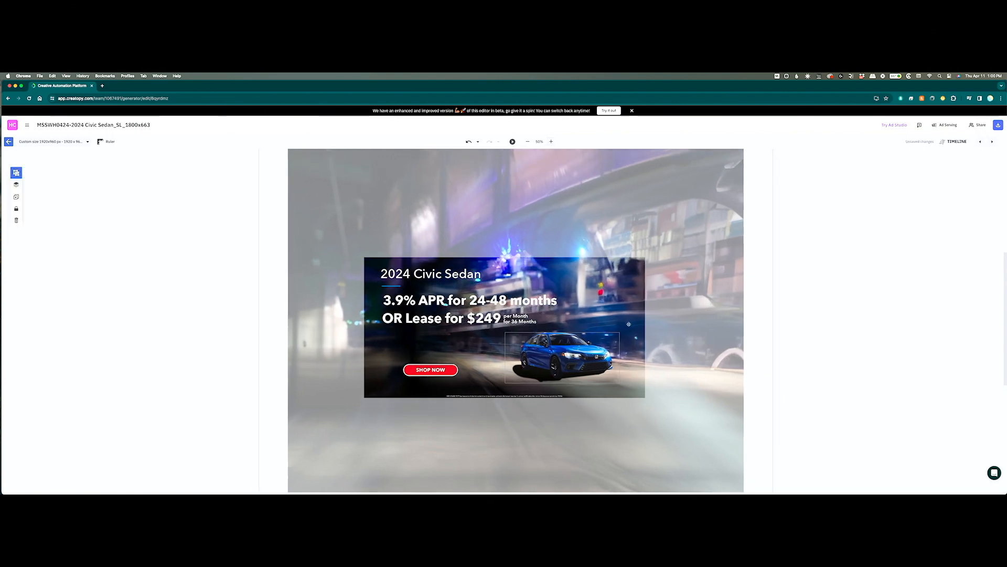
In the 1920 x 705 px design, place the SHOP NOW button under the offer text, then enlarge both and move them down
click(993, 142)
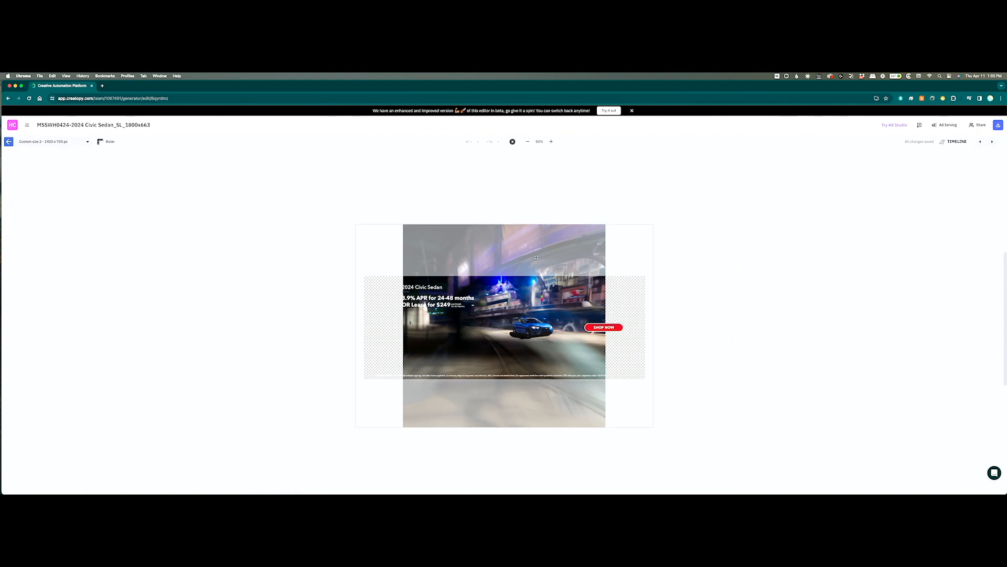
drag(610, 327, 501, 347)
shift+click(443, 303)
drag(464, 312, 462, 322)
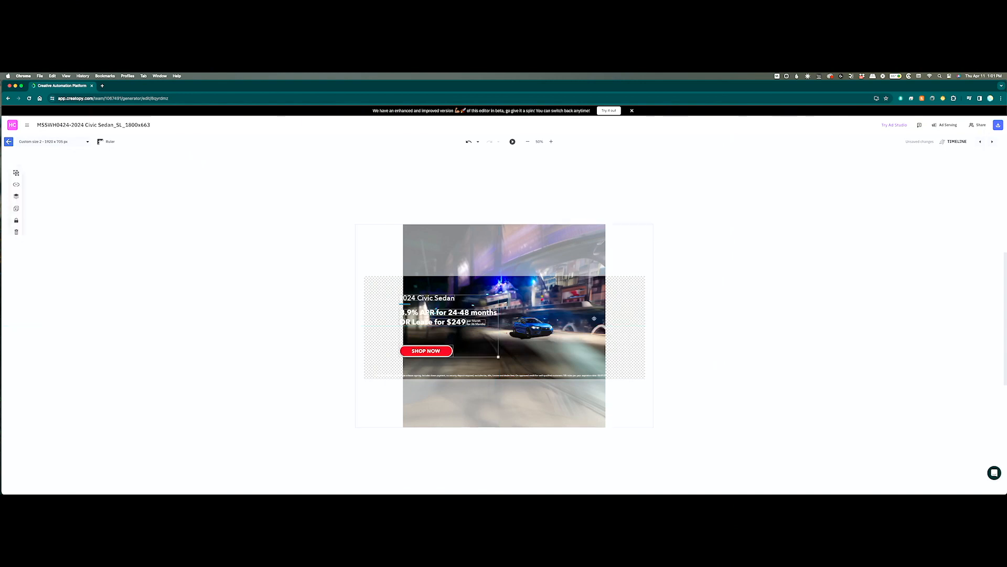
Move the car slightly left, then enlarge the car and background group and position it to cover the 1920 x 705 px banner
click(543, 331)
drag(544, 331, 533, 332)
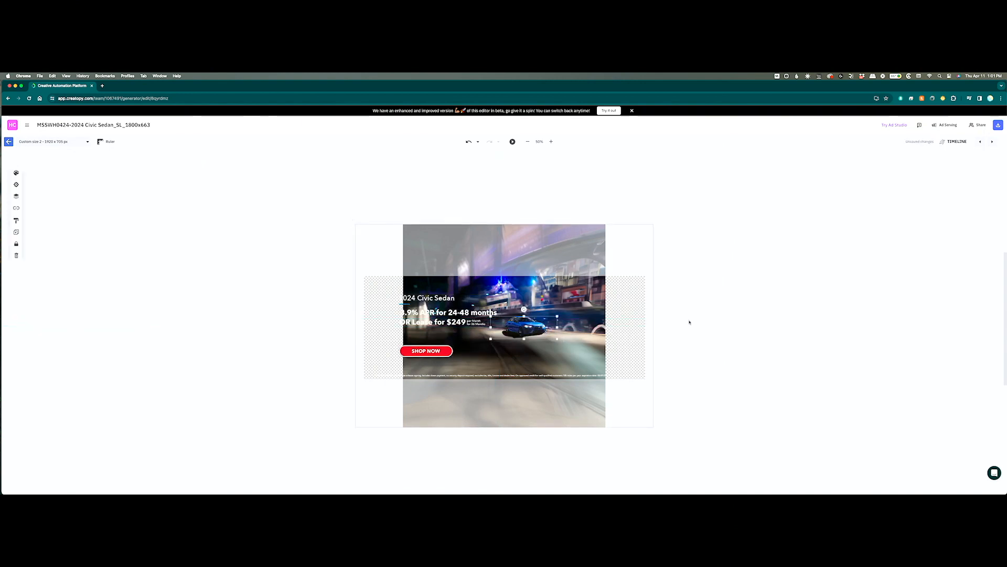
drag(560, 286, 456, 237)
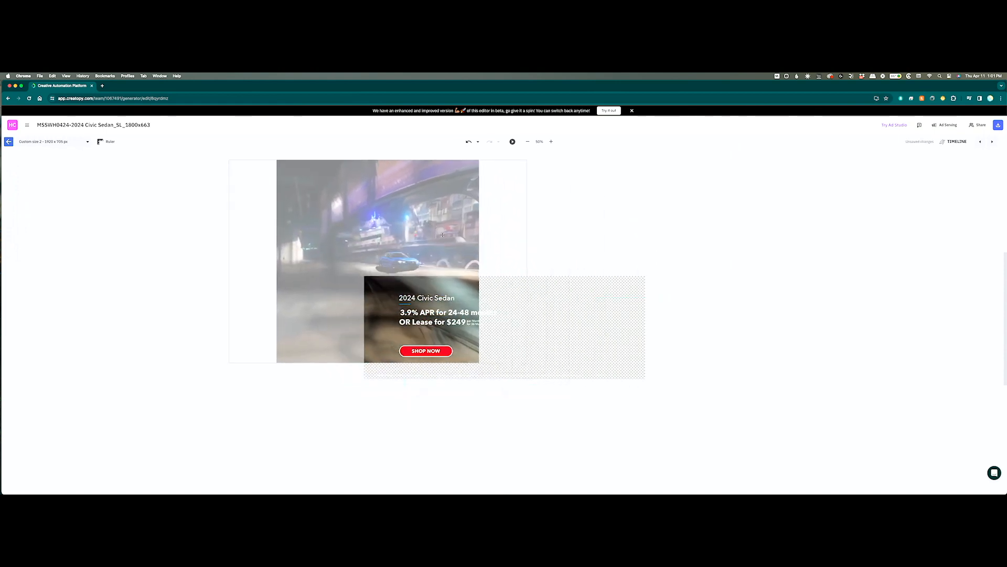
click(573, 265)
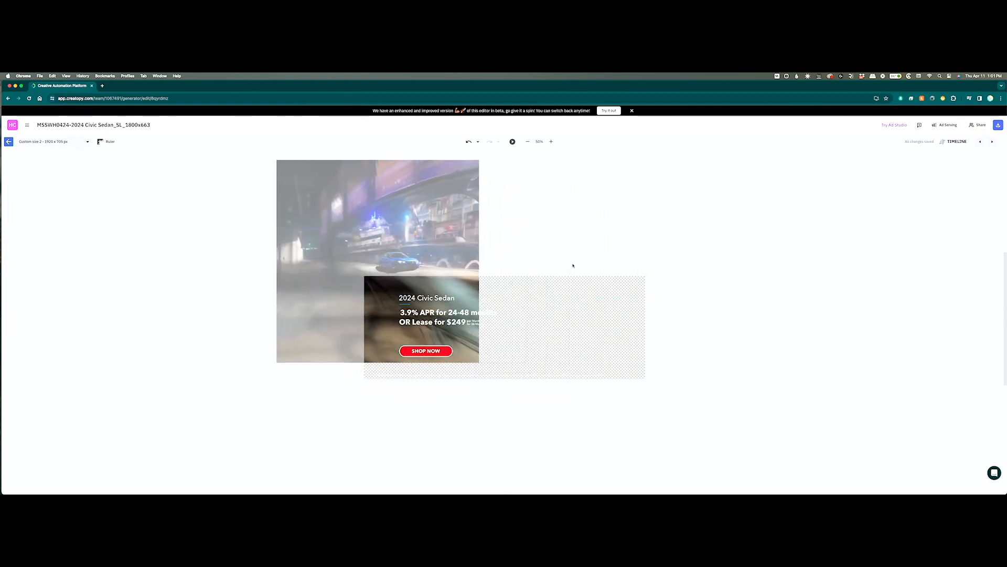
click(465, 294)
drag(527, 363, 887, 487)
drag(657, 428, 614, 371)
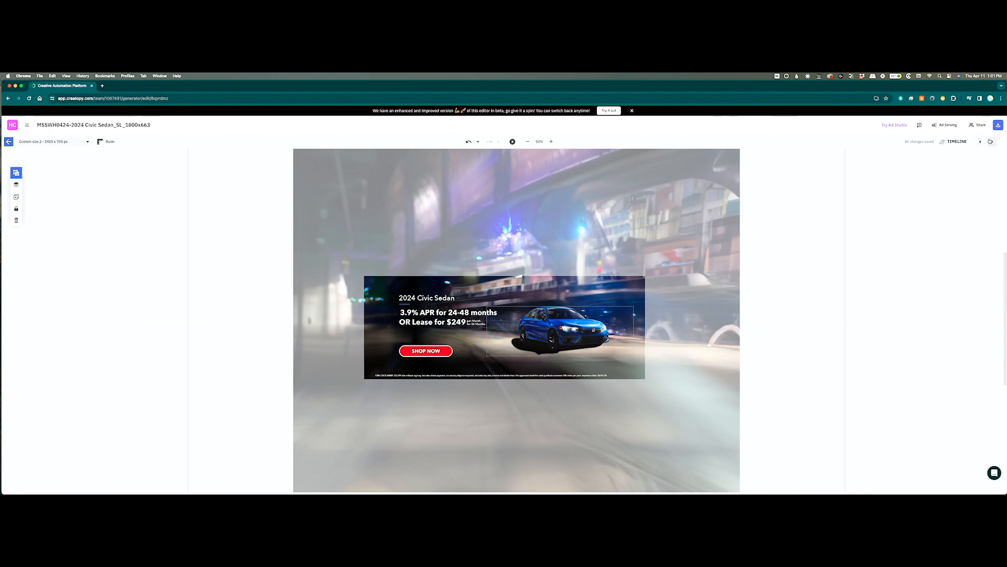
In the 1920 x 80 px design, move the car left, then enlarge and reposition the car and background group to span the banner
click(991, 141)
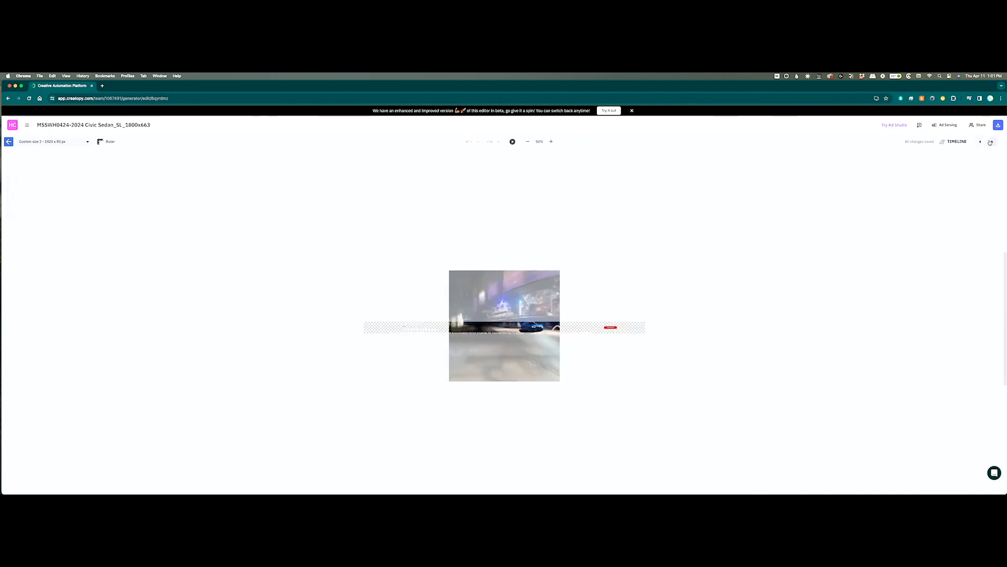
click(534, 327)
click(535, 327)
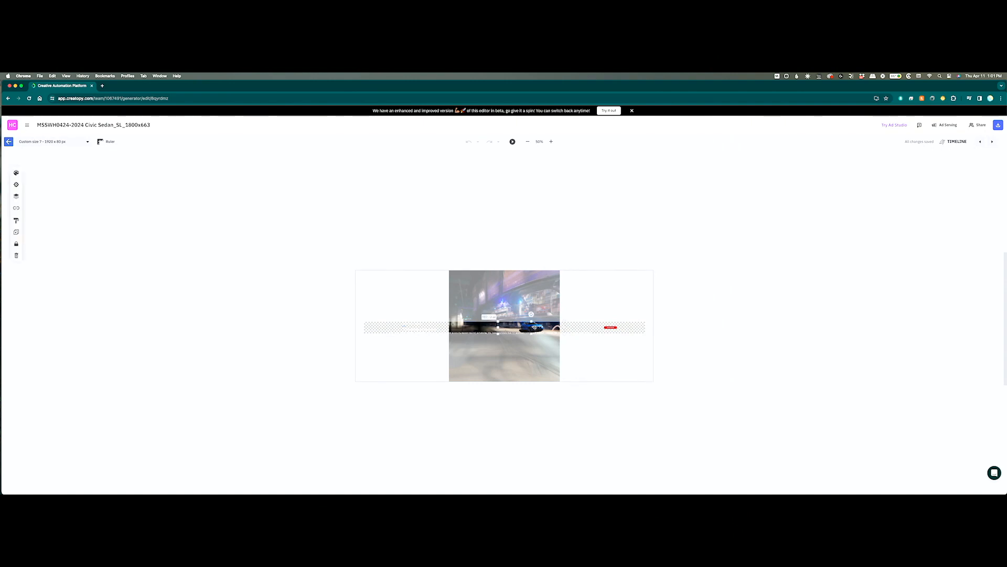
drag(534, 328, 517, 328)
click(560, 367)
drag(654, 381, 459, 306)
drag(800, 448, 997, 490)
drag(586, 372, 524, 333)
Move the car without its background so that it sits just beside the SHOP NOW button in the 1920 x 80 px banner
click(555, 328)
drag(637, 305, 593, 327)
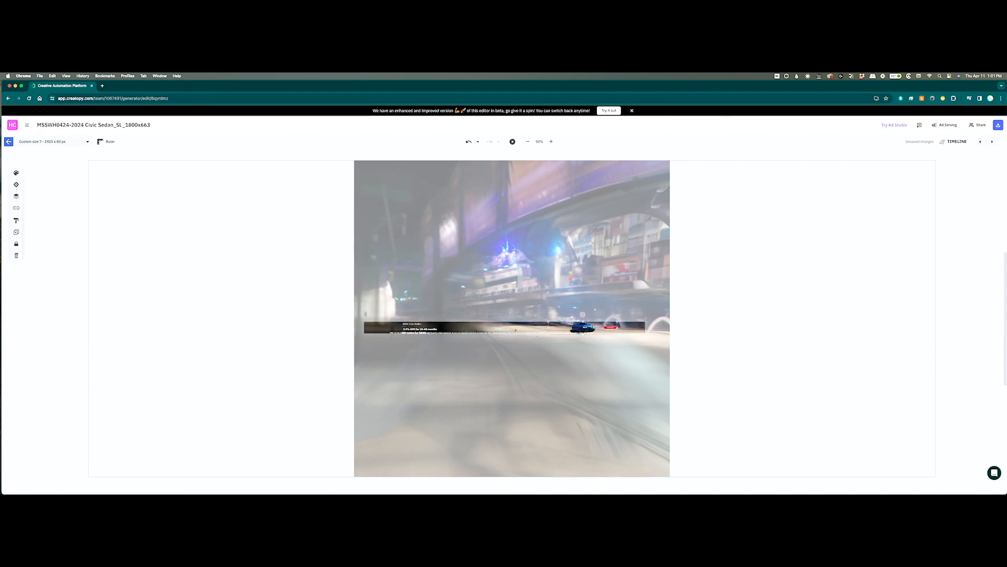
click(552, 142)
click(551, 141)
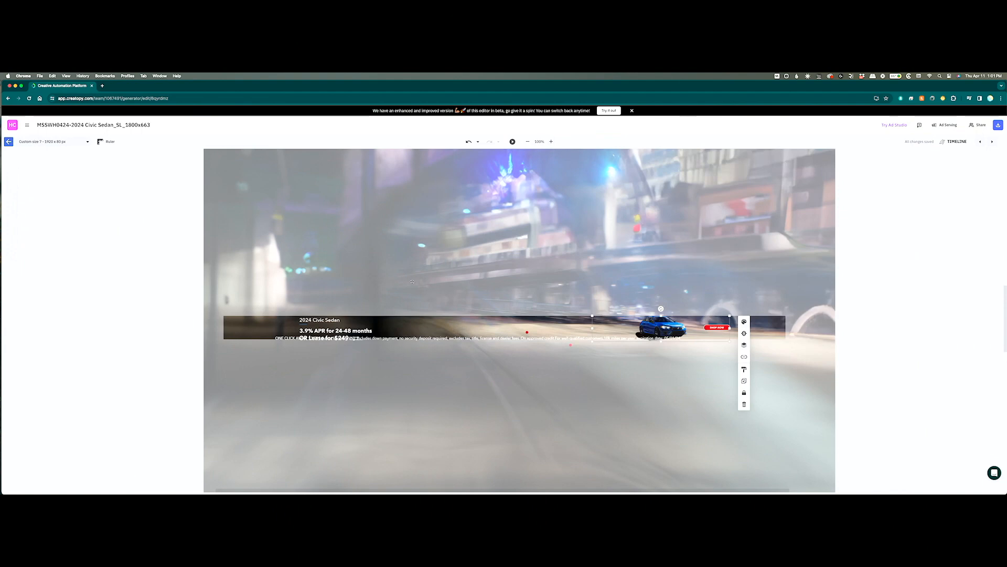
Move the offer text above the 1920 x 80 px banner and arrange the 2024 Civic Sedan title beside the two offer lines
click(324, 331)
drag(337, 331, 375, 262)
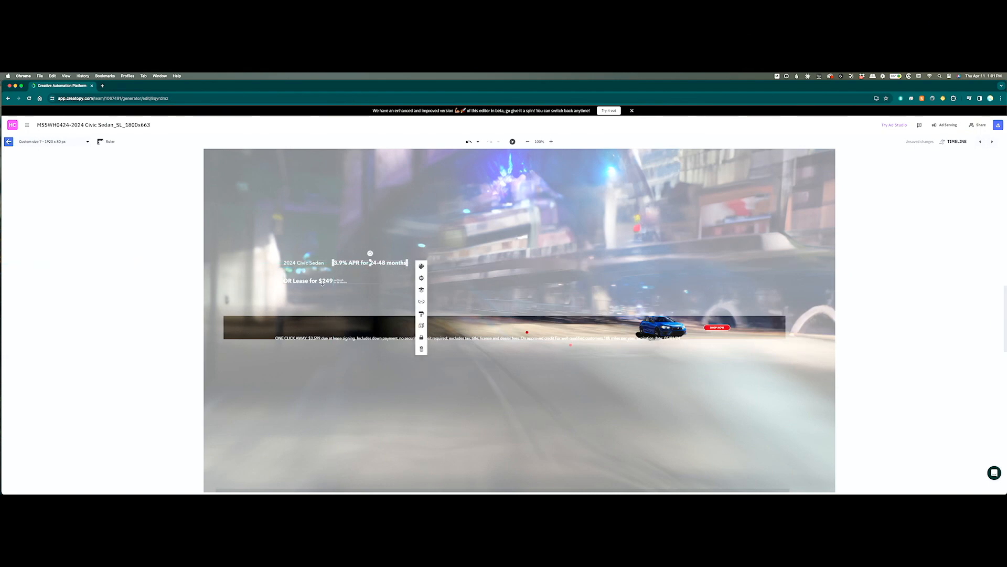
shift+click(336, 281)
double_click(338, 281)
click(336, 282)
double_click(337, 281)
drag(313, 281, 461, 272)
click(377, 282)
click(407, 283)
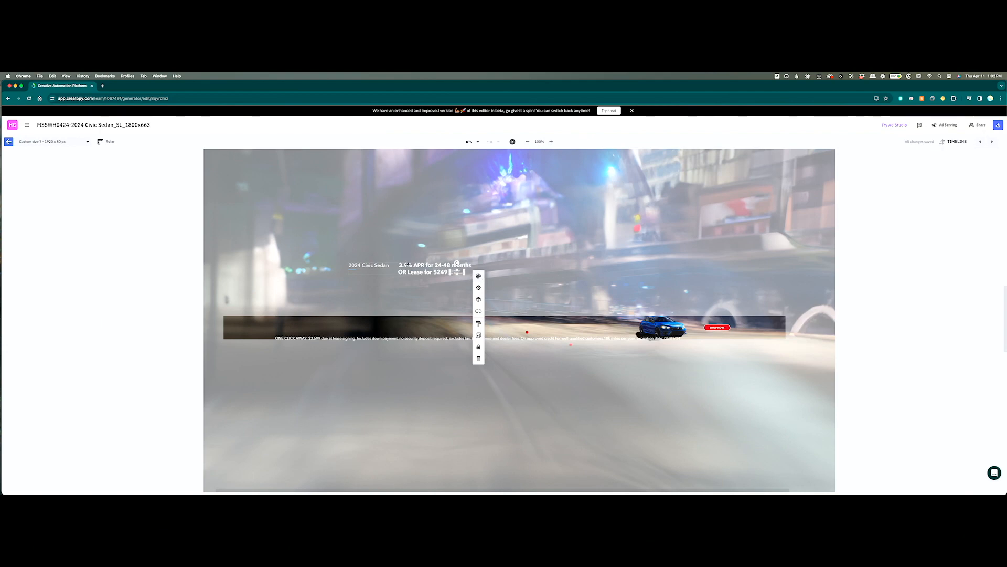
Move the title and offer text together into the banner's left end and scale them to fit its height
click(425, 270)
drag(472, 275, 374, 321)
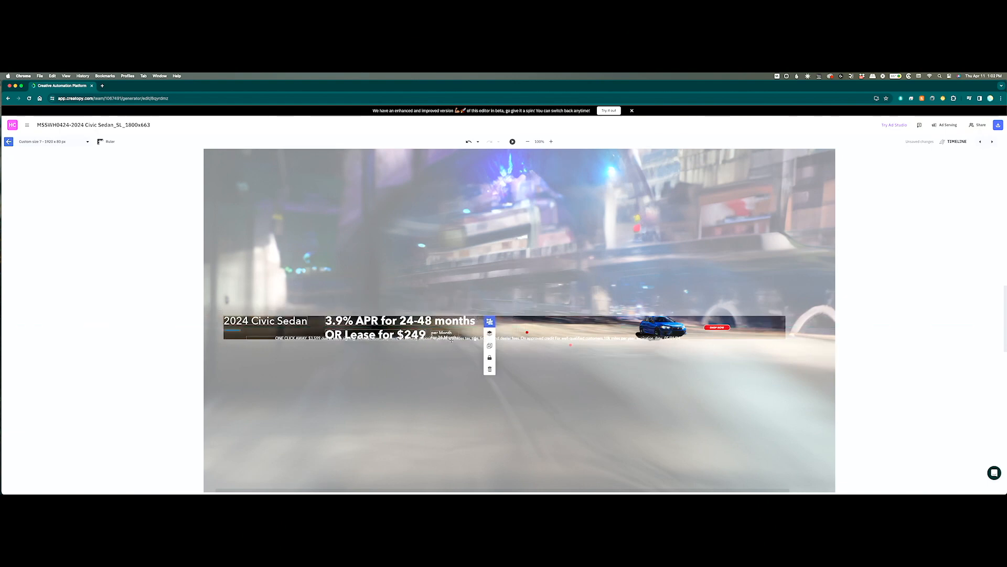
double_click(441, 324)
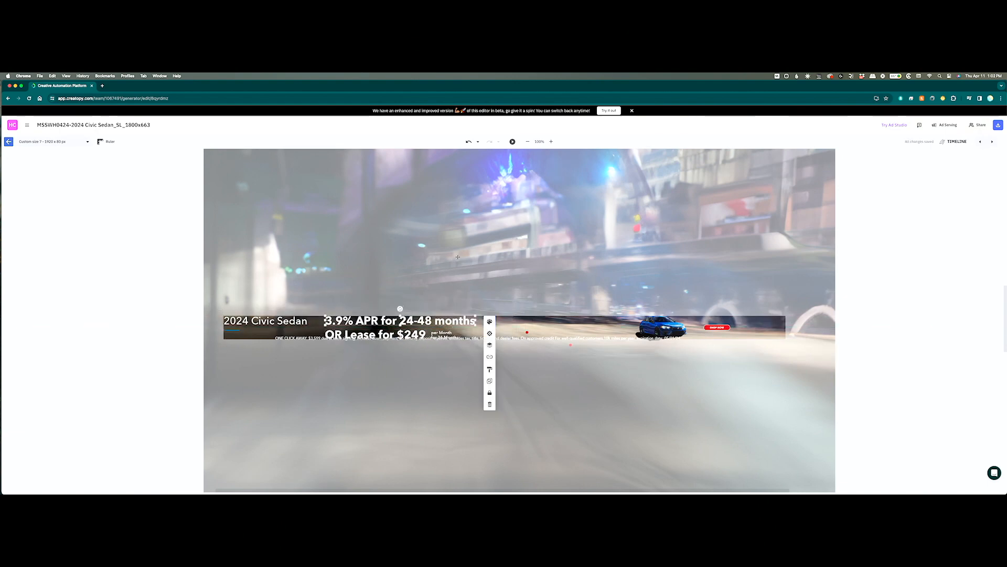
key(Escape)
click(446, 322)
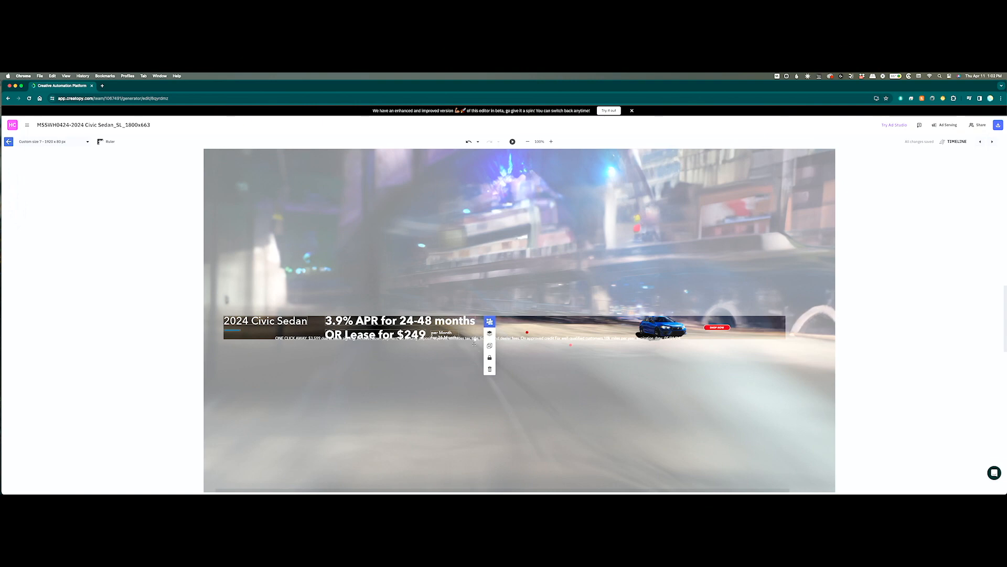
drag(475, 345, 370, 321)
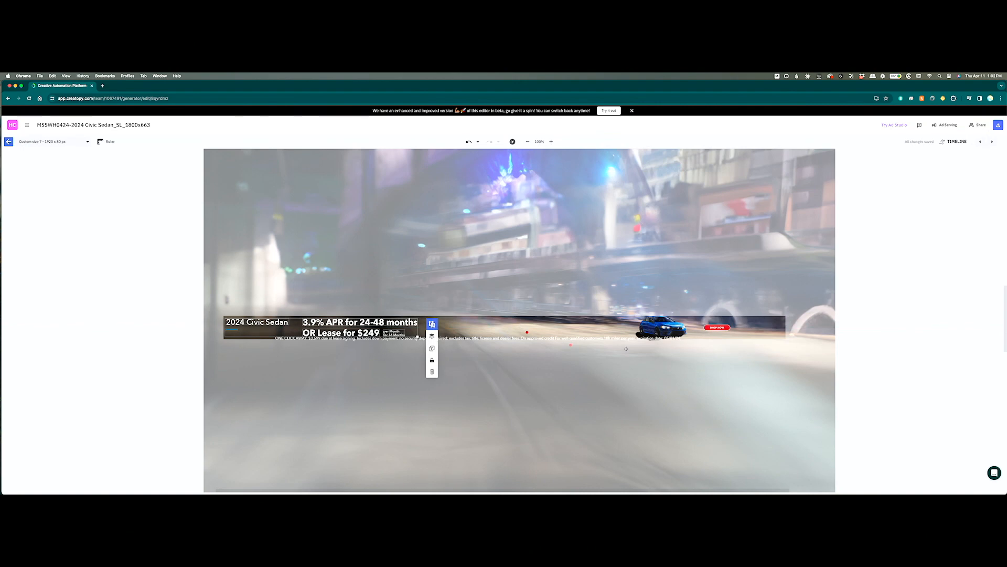
Move the car without its background to the left, leaving a gap before the SHOP NOW button
click(582, 365)
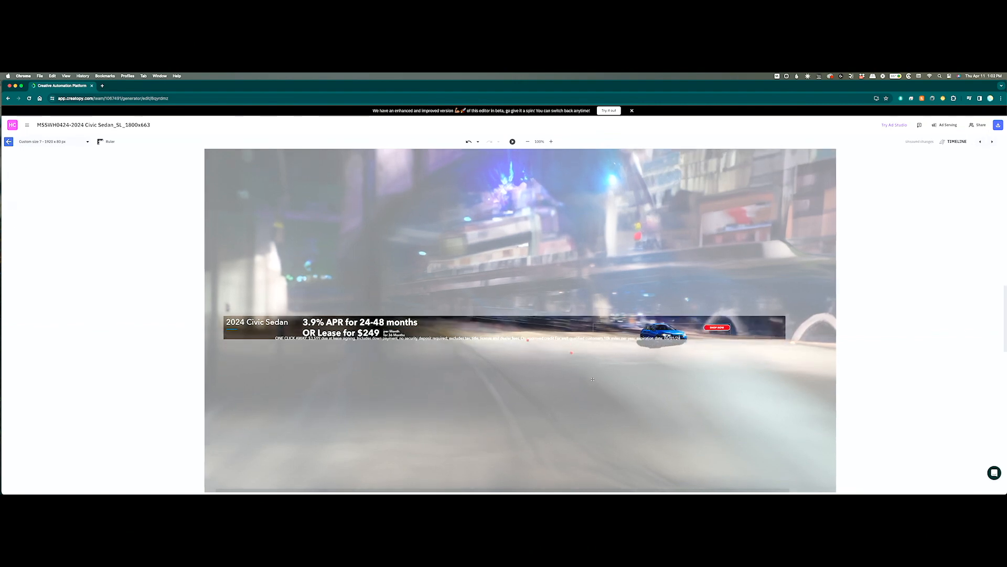
click(664, 332)
drag(664, 332, 621, 323)
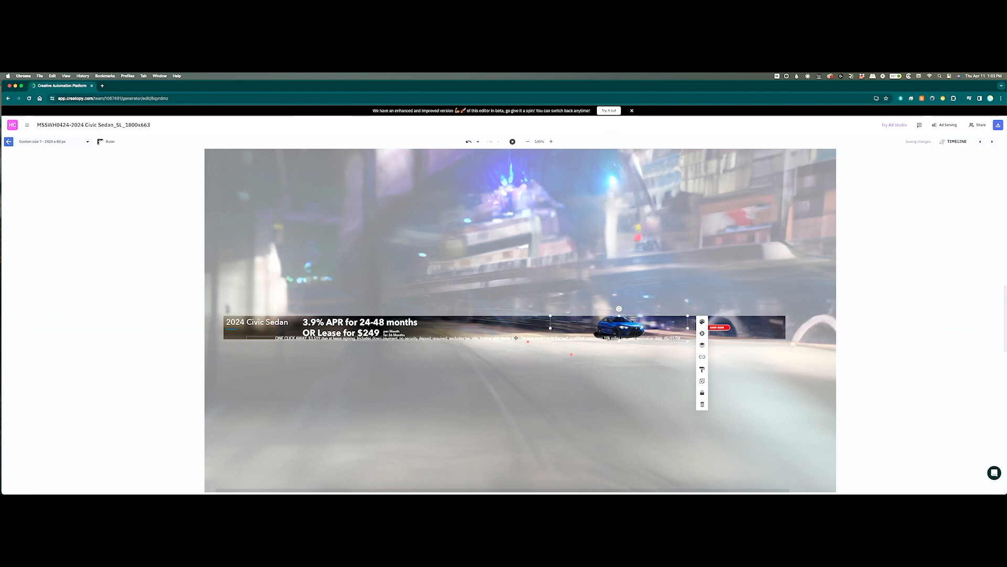
Shrink the disclaimer and place it along the banner's lower edge, between the offer text and the SHOP NOW button
click(506, 338)
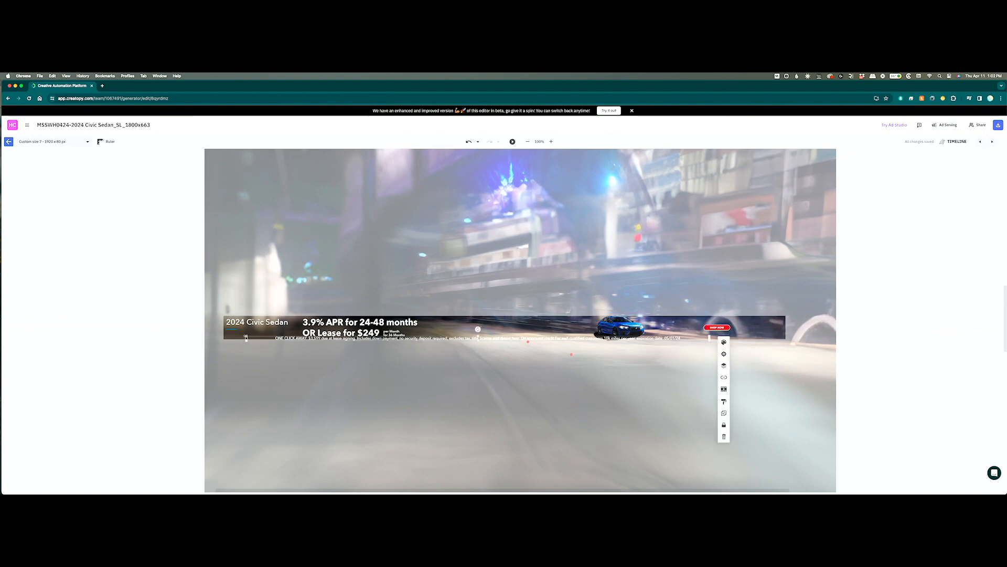
drag(246, 338, 303, 338)
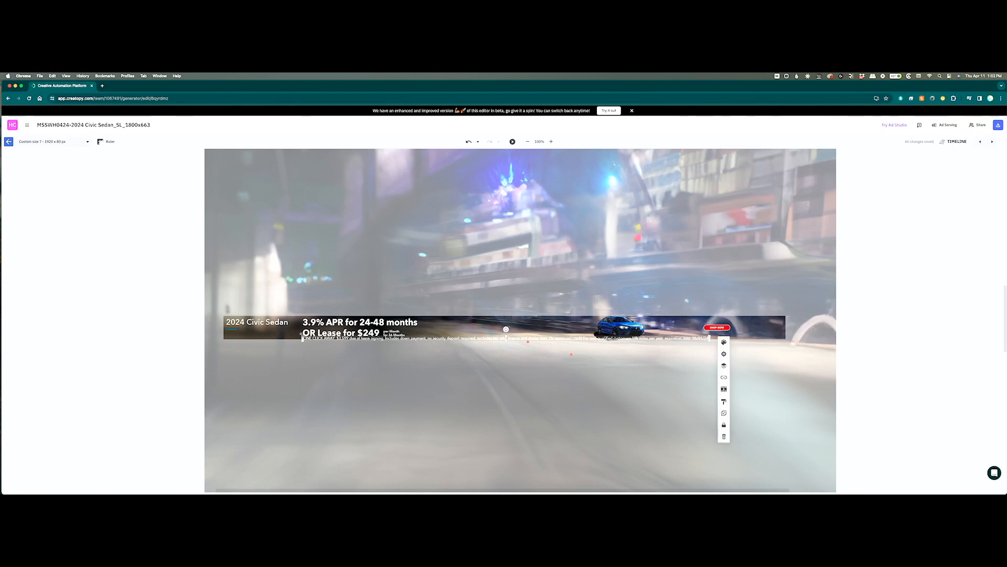
drag(302, 339, 178, 362)
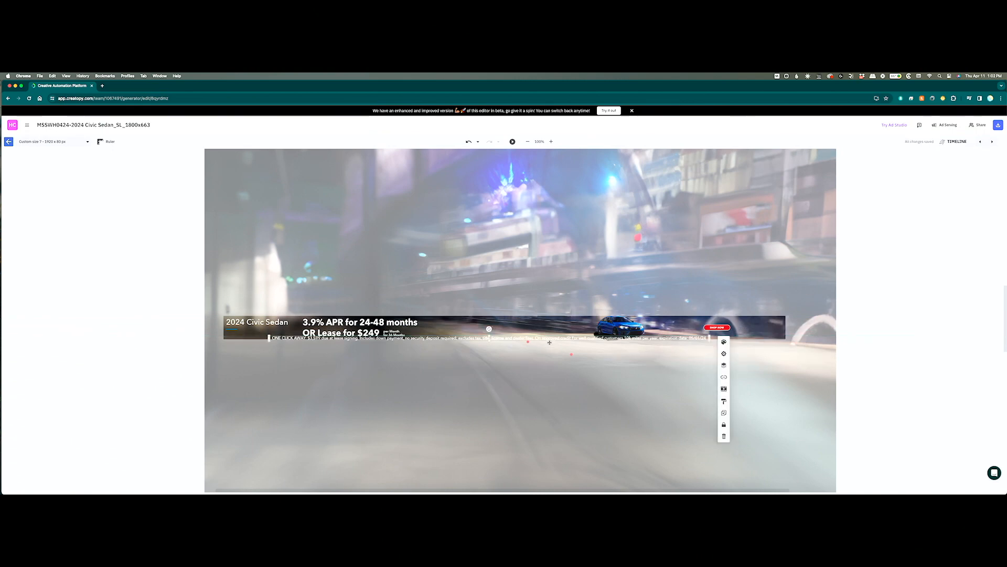
drag(549, 338, 626, 337)
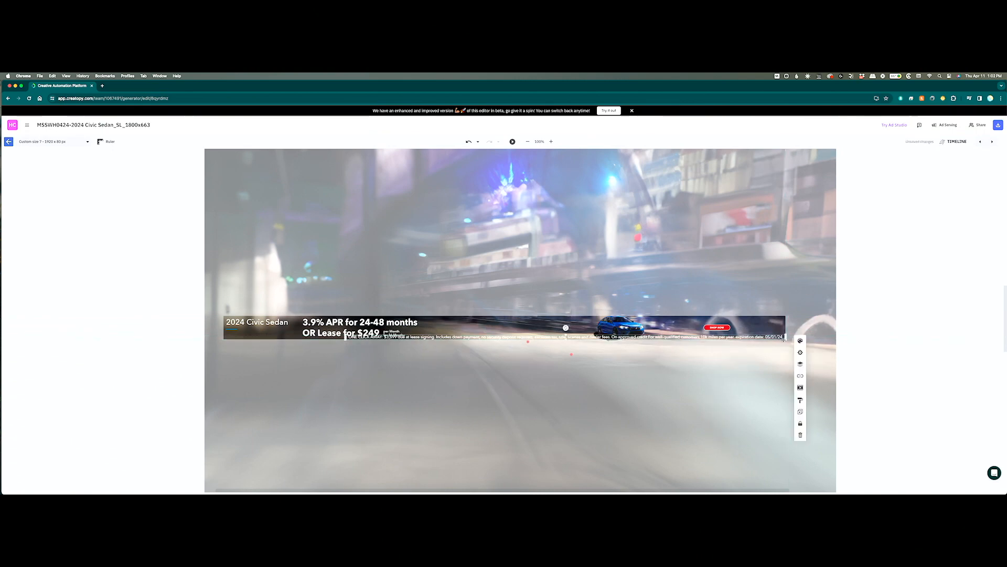
drag(786, 338, 640, 338)
drag(572, 336, 661, 337)
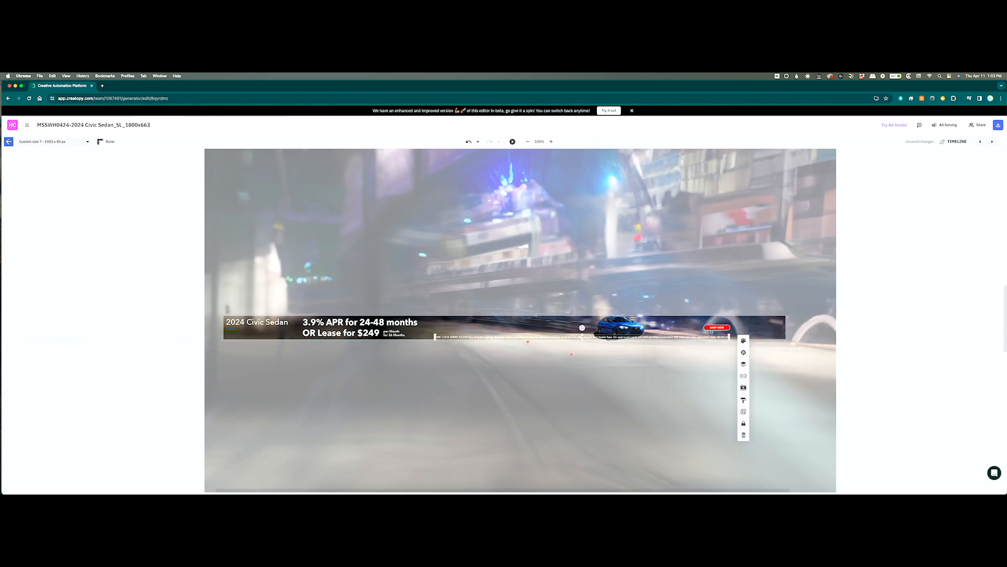
Enlarge the SHOP NOW button to nearly the banner's height and shrink the disclaimer so it ends before the button
click(717, 328)
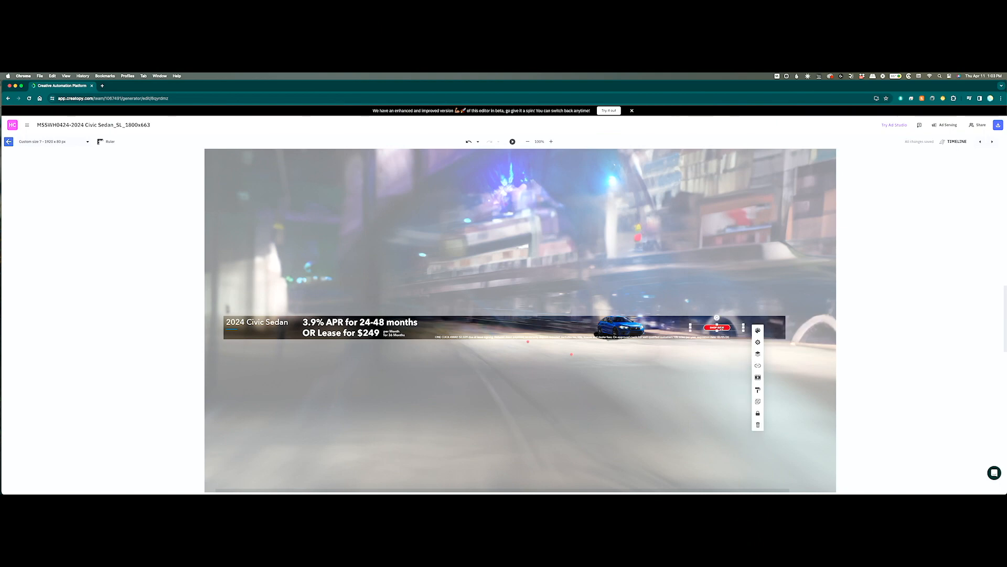
mouse_move(744, 328)
mouse_down()
mouse_move(715, 328)
mouse_move(770, 338)
mouse_move(535, 327)
mouse_move(740, 328)
mouse_up()
drag(662, 337, 651, 337)
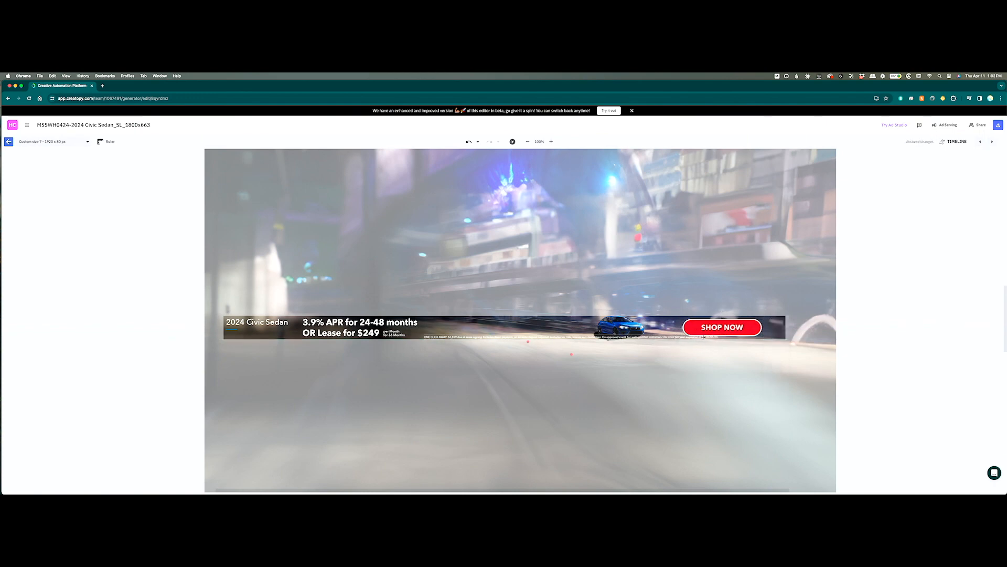
click(682, 335)
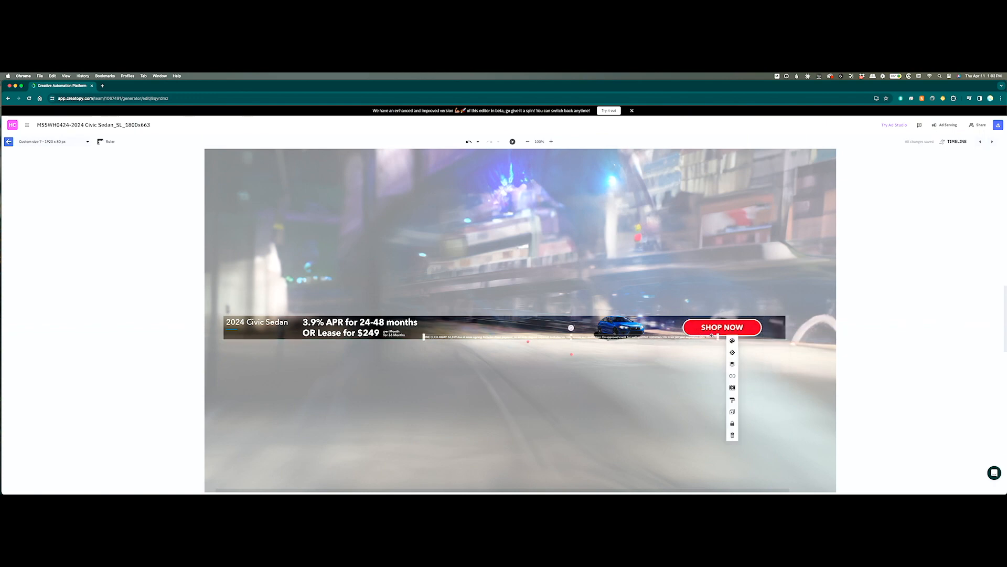
drag(718, 336, 678, 339)
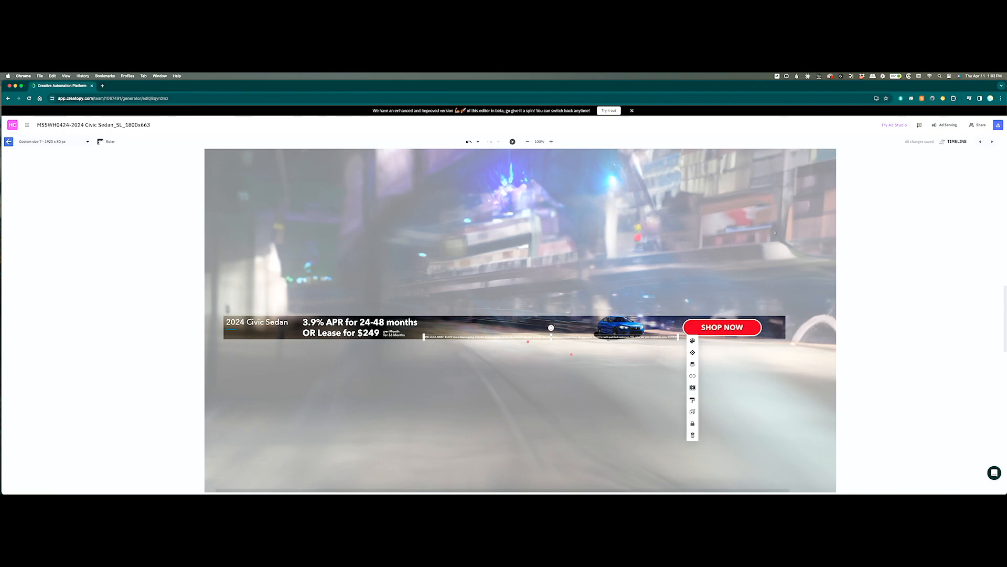
Rearrange the title, APR offer, lease offer and term text into a single row and enlarge it to fill the banner up to the car
click(345, 334)
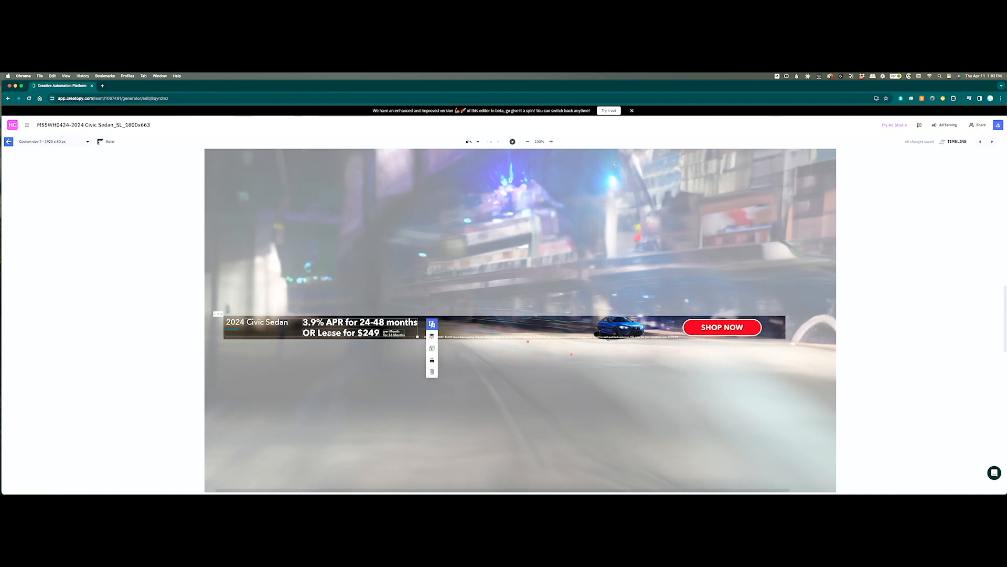
double_click(345, 334)
drag(346, 334, 579, 285)
click(466, 298)
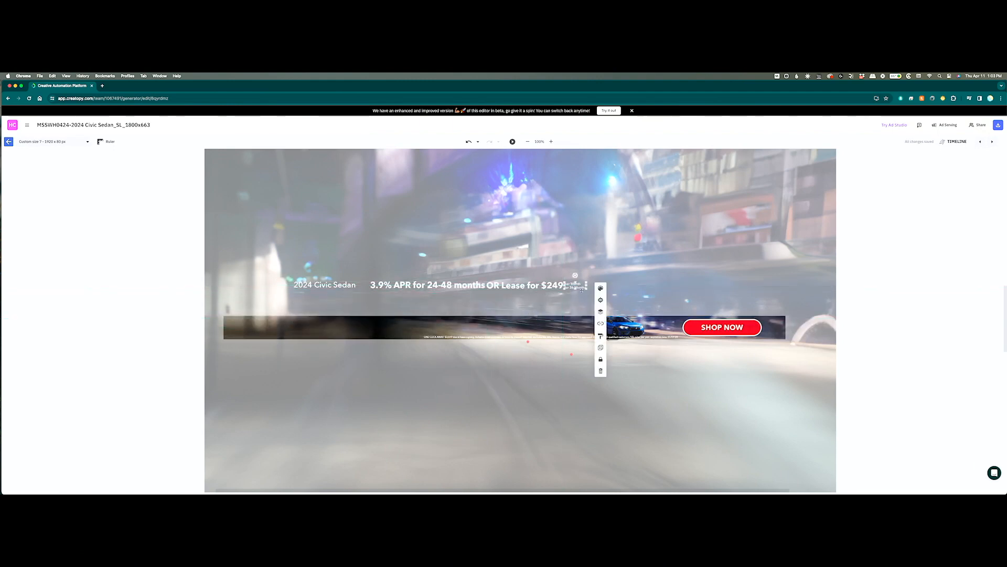
drag(515, 285, 584, 332)
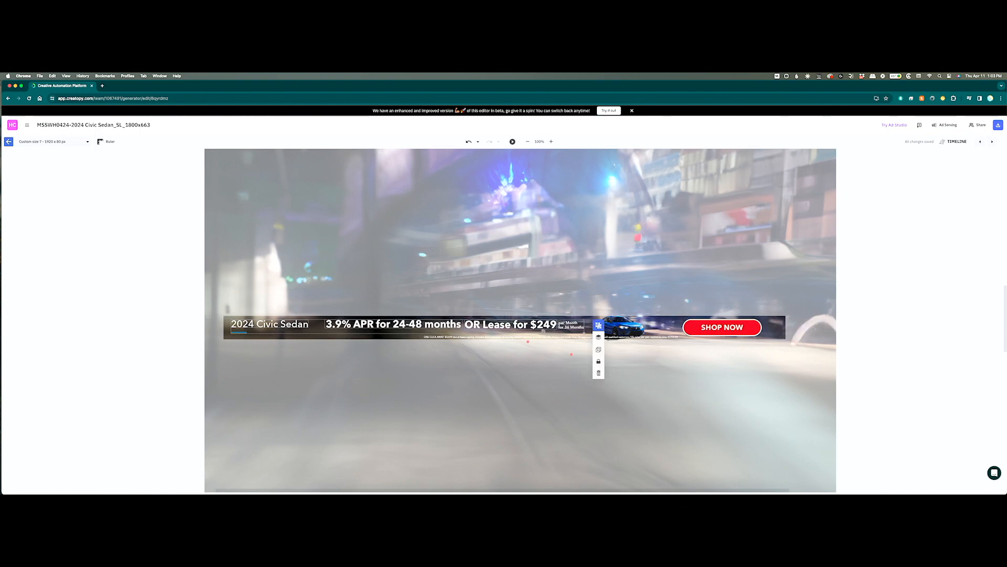
drag(522, 324, 524, 326)
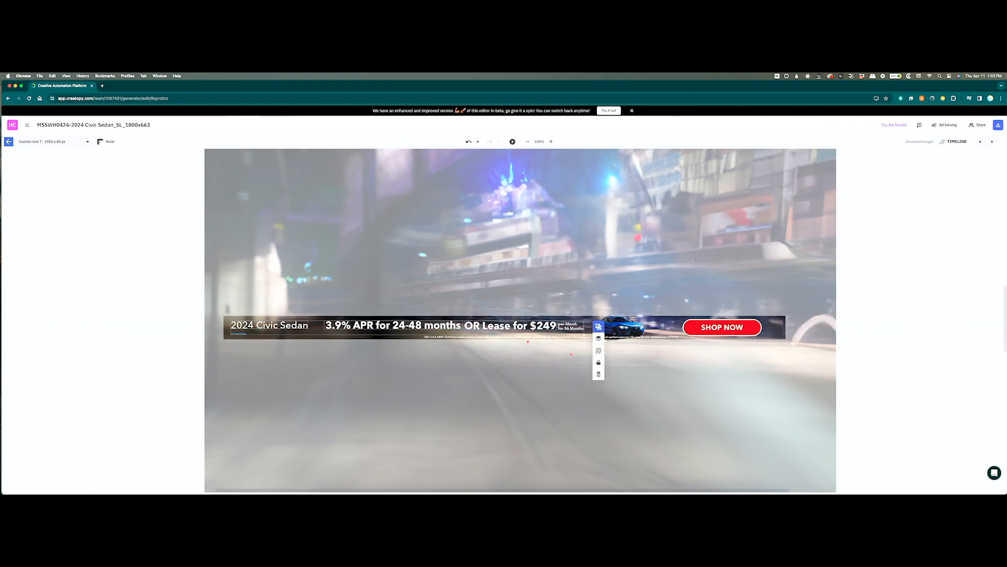
click(883, 299)
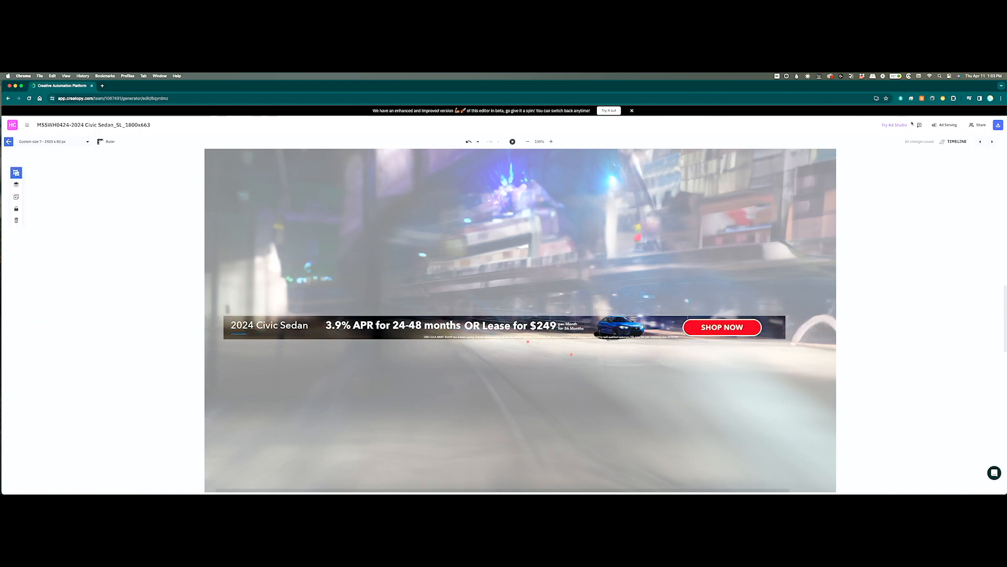
In the 1920 x 960 px design, move the offer text up and place an enlarged SHOP NOW button below it
click(992, 141)
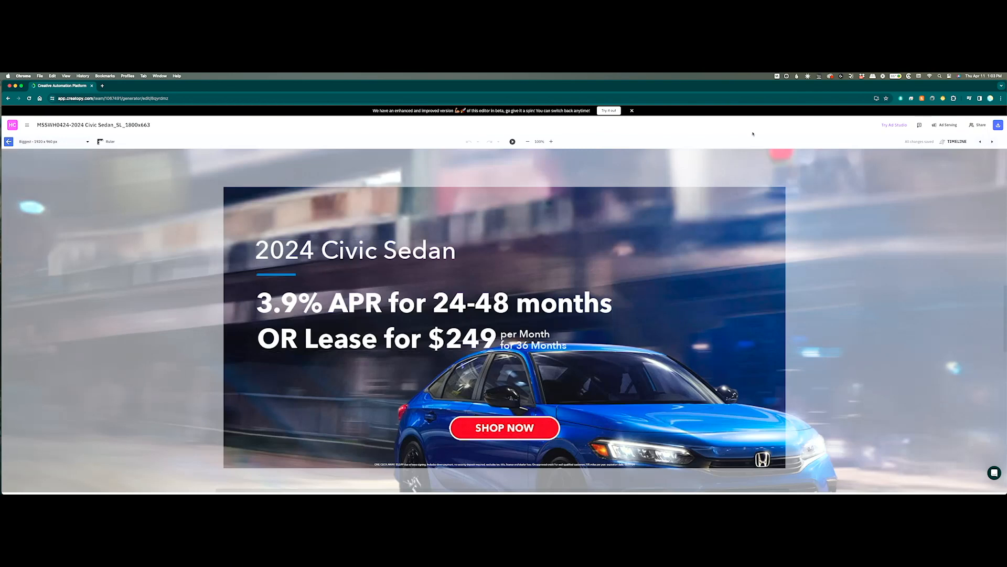
click(526, 142)
click(526, 143)
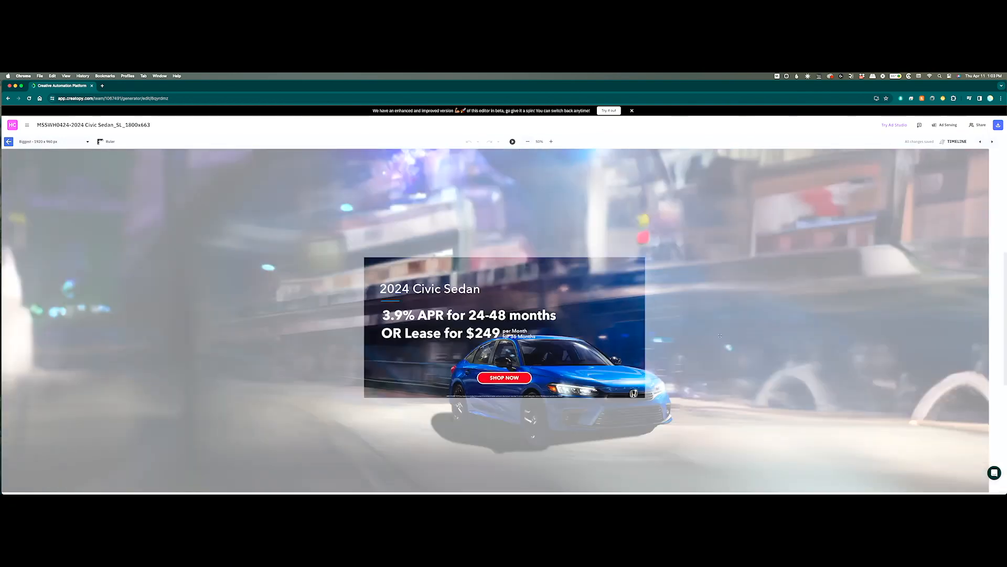
drag(491, 317, 490, 301)
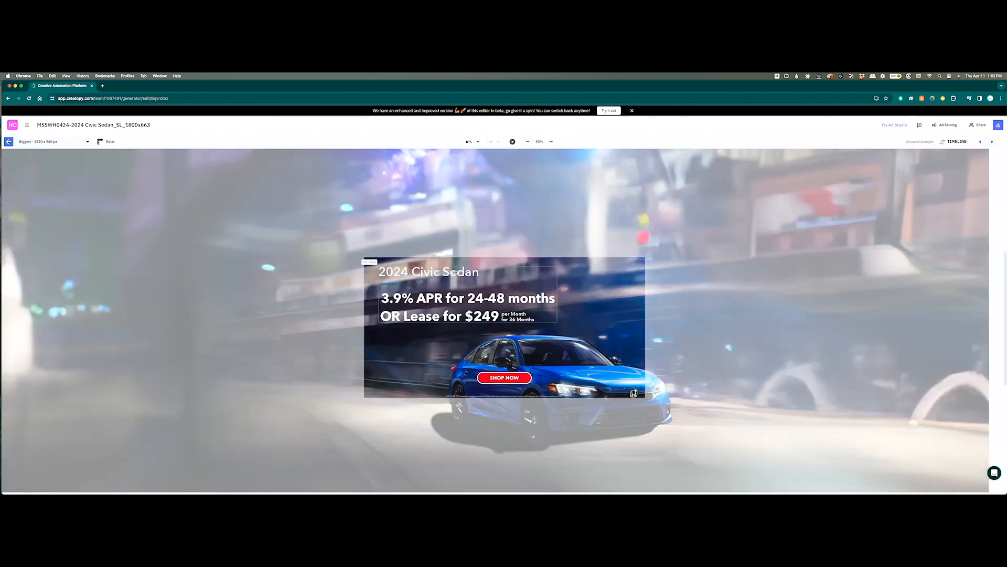
drag(498, 379, 403, 352)
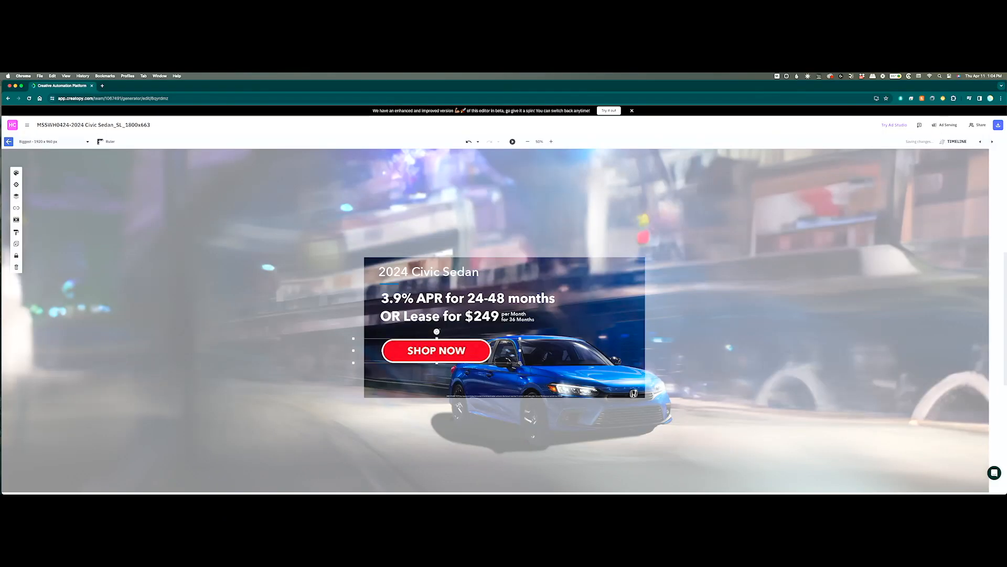
drag(500, 351, 450, 352)
Enlarge the disclaimer to nearly the banner's width and center it just above the lower edge
click(496, 396)
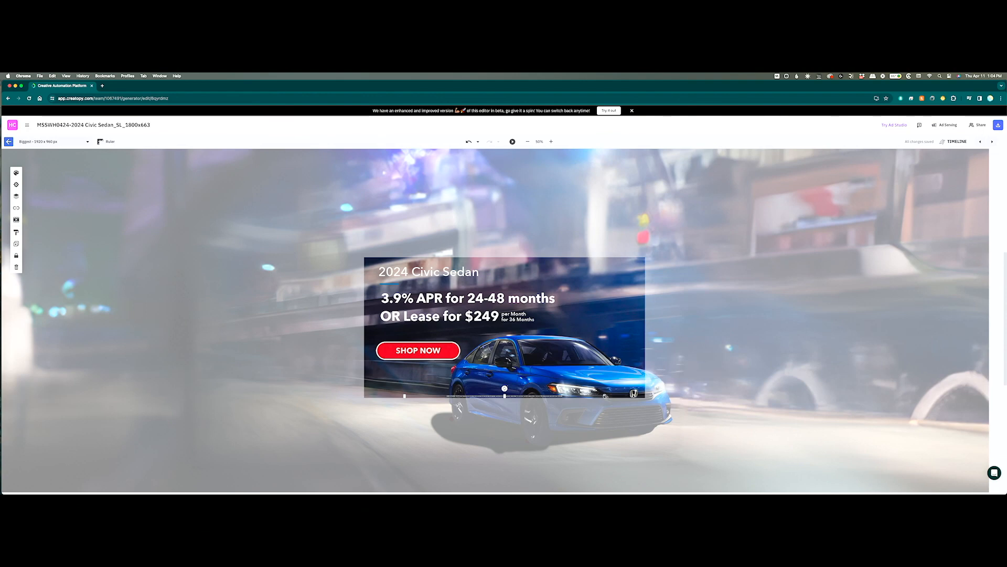
drag(605, 394, 528, 395)
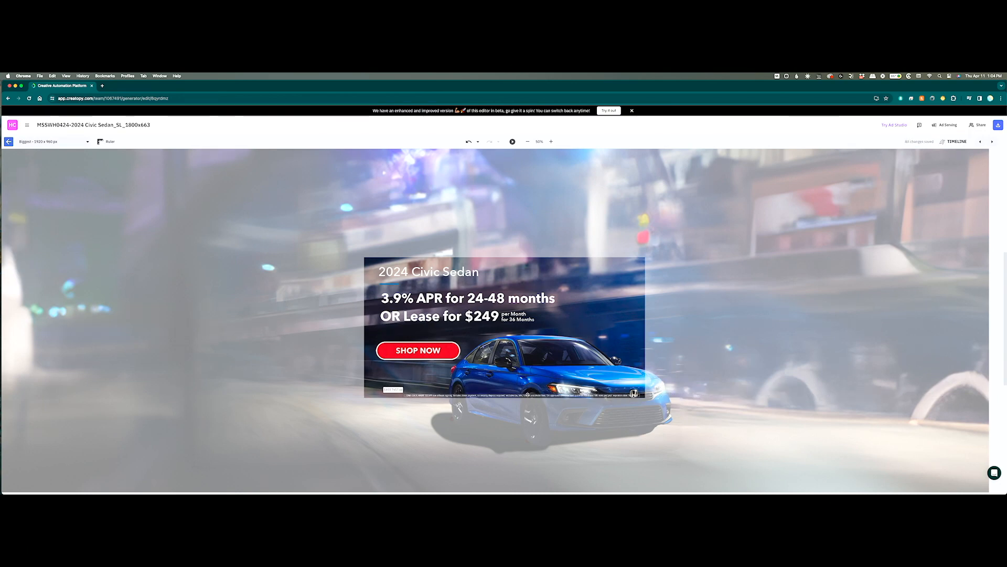
drag(530, 395, 493, 393)
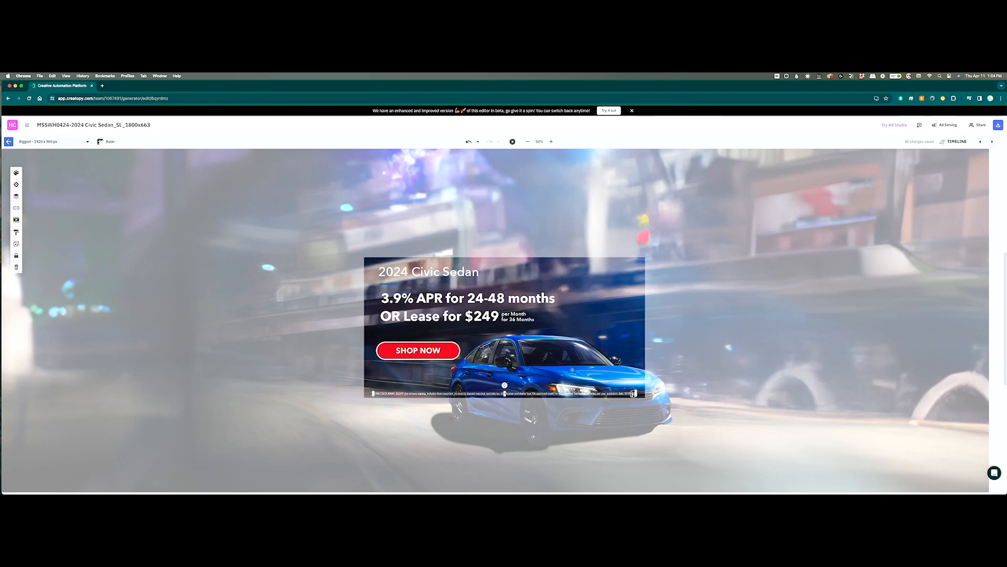
Shrink the car and background group so the whole car fits inside the 1920 x 960 px banner, beside the SHOP NOW button
click(528, 141)
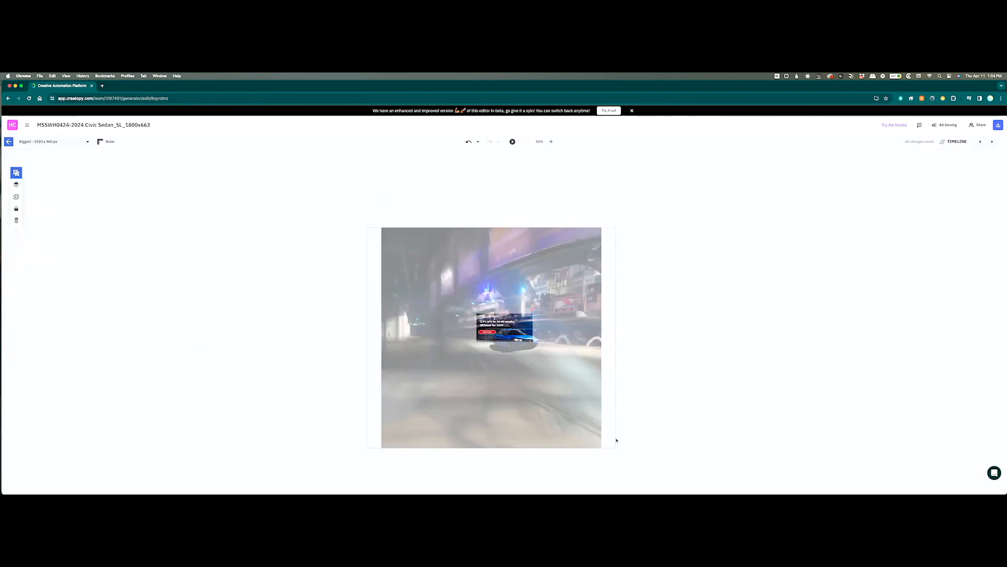
drag(616, 447, 531, 361)
click(551, 142)
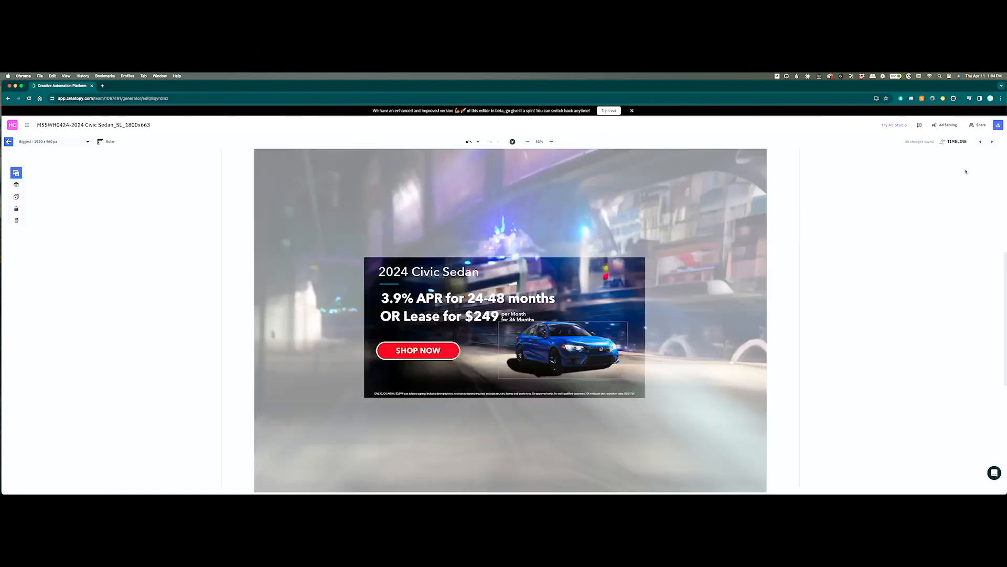
Return to the overview, review all the banner sizes and download the set as JPG
click(992, 142)
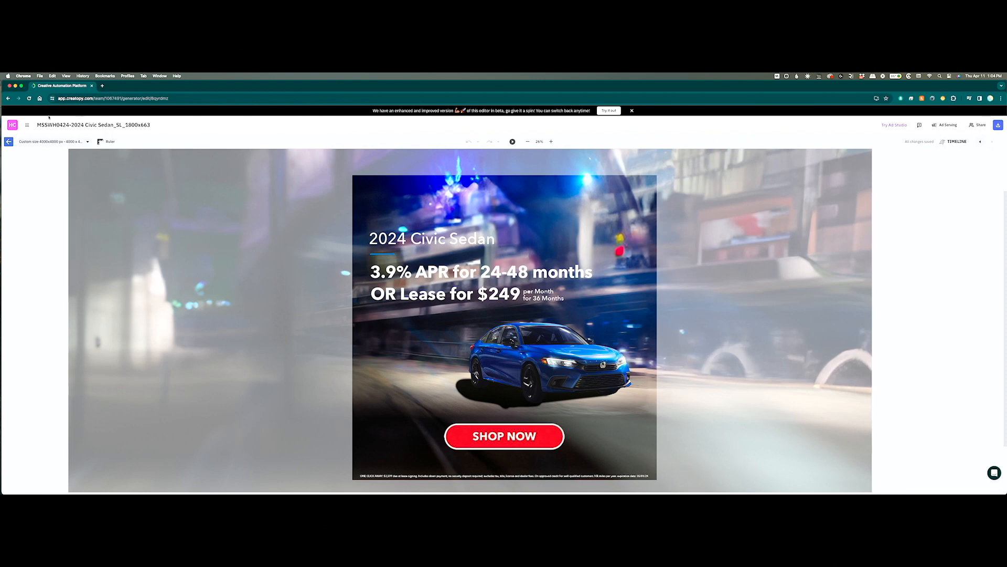
click(9, 142)
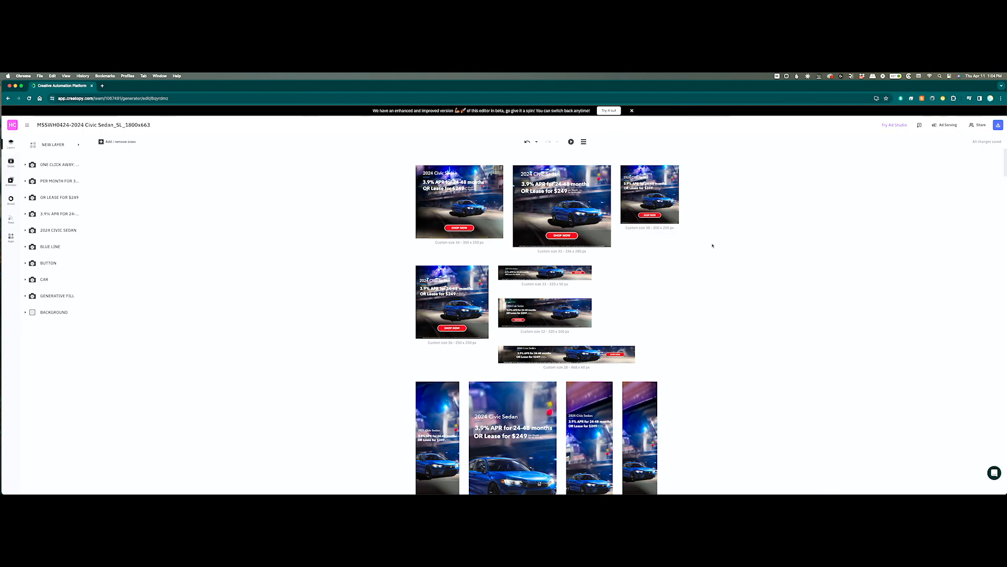
scroll(650, 310, down, 10)
scroll(651, 311, down, 10)
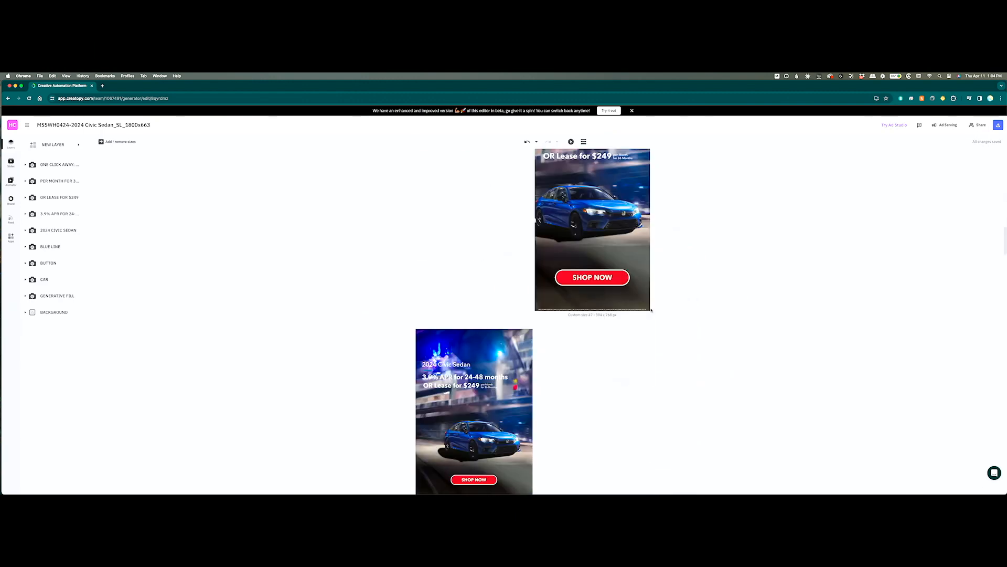
scroll(652, 309, down, 10)
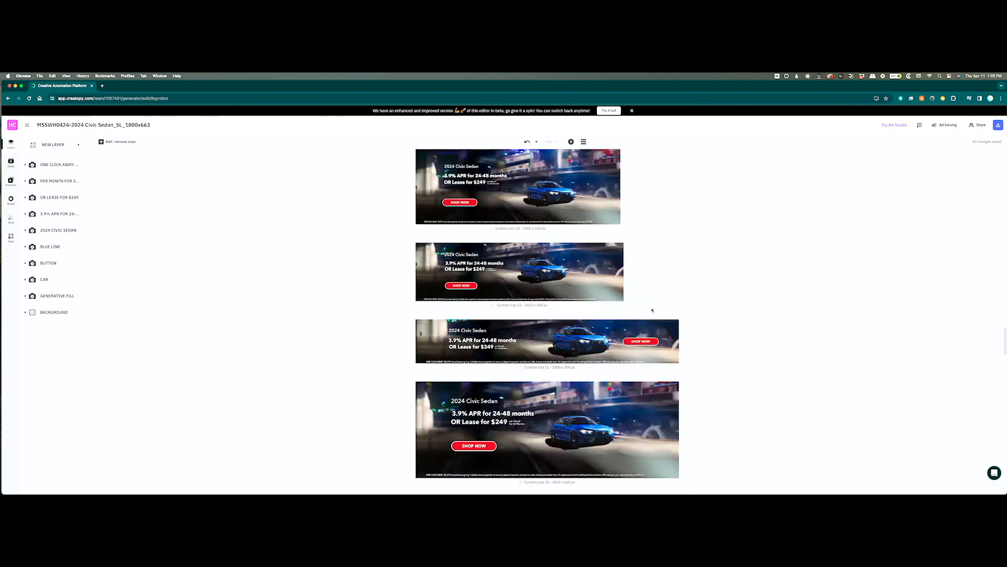
scroll(653, 311, down, 10)
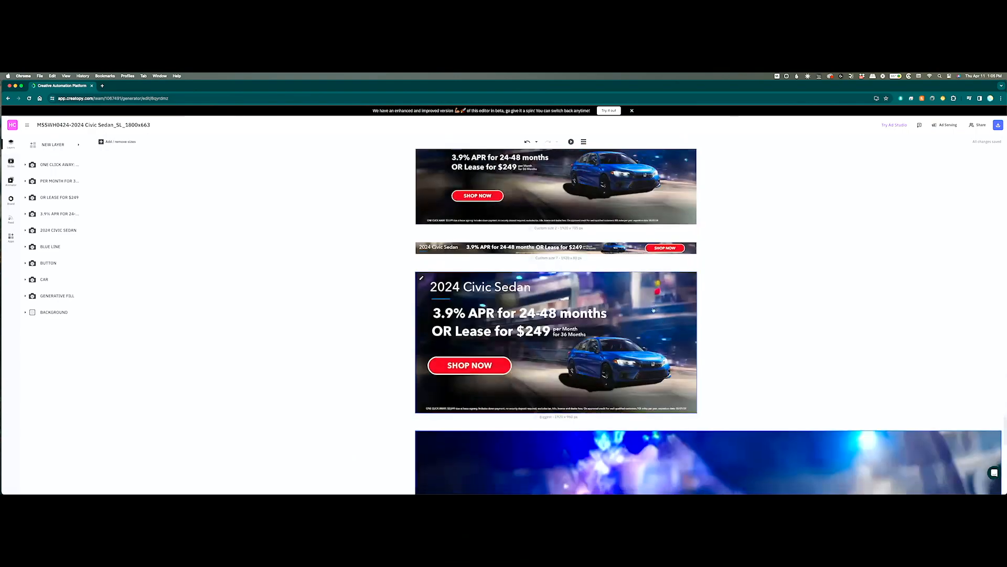
click(998, 124)
click(923, 158)
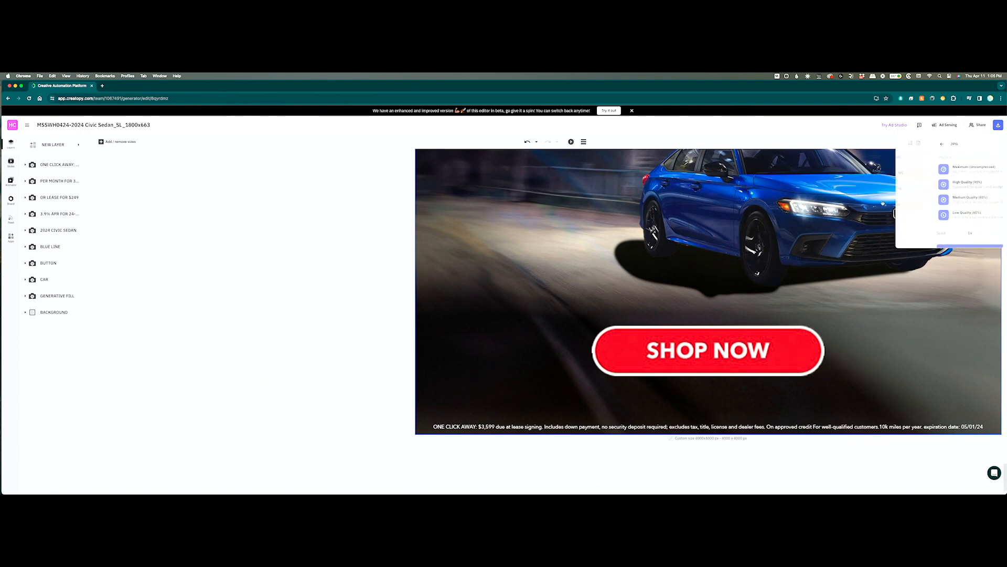
click(954, 250)
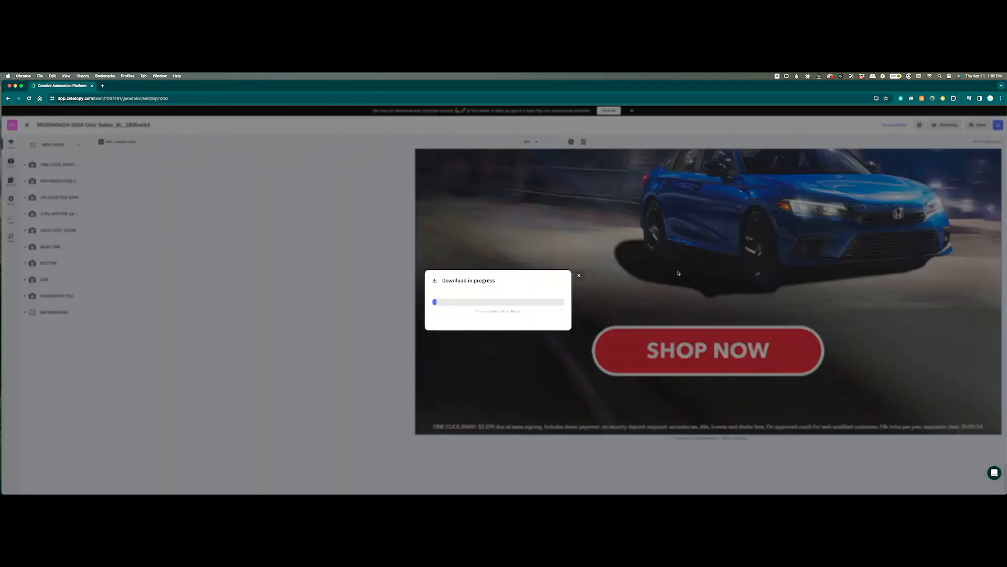